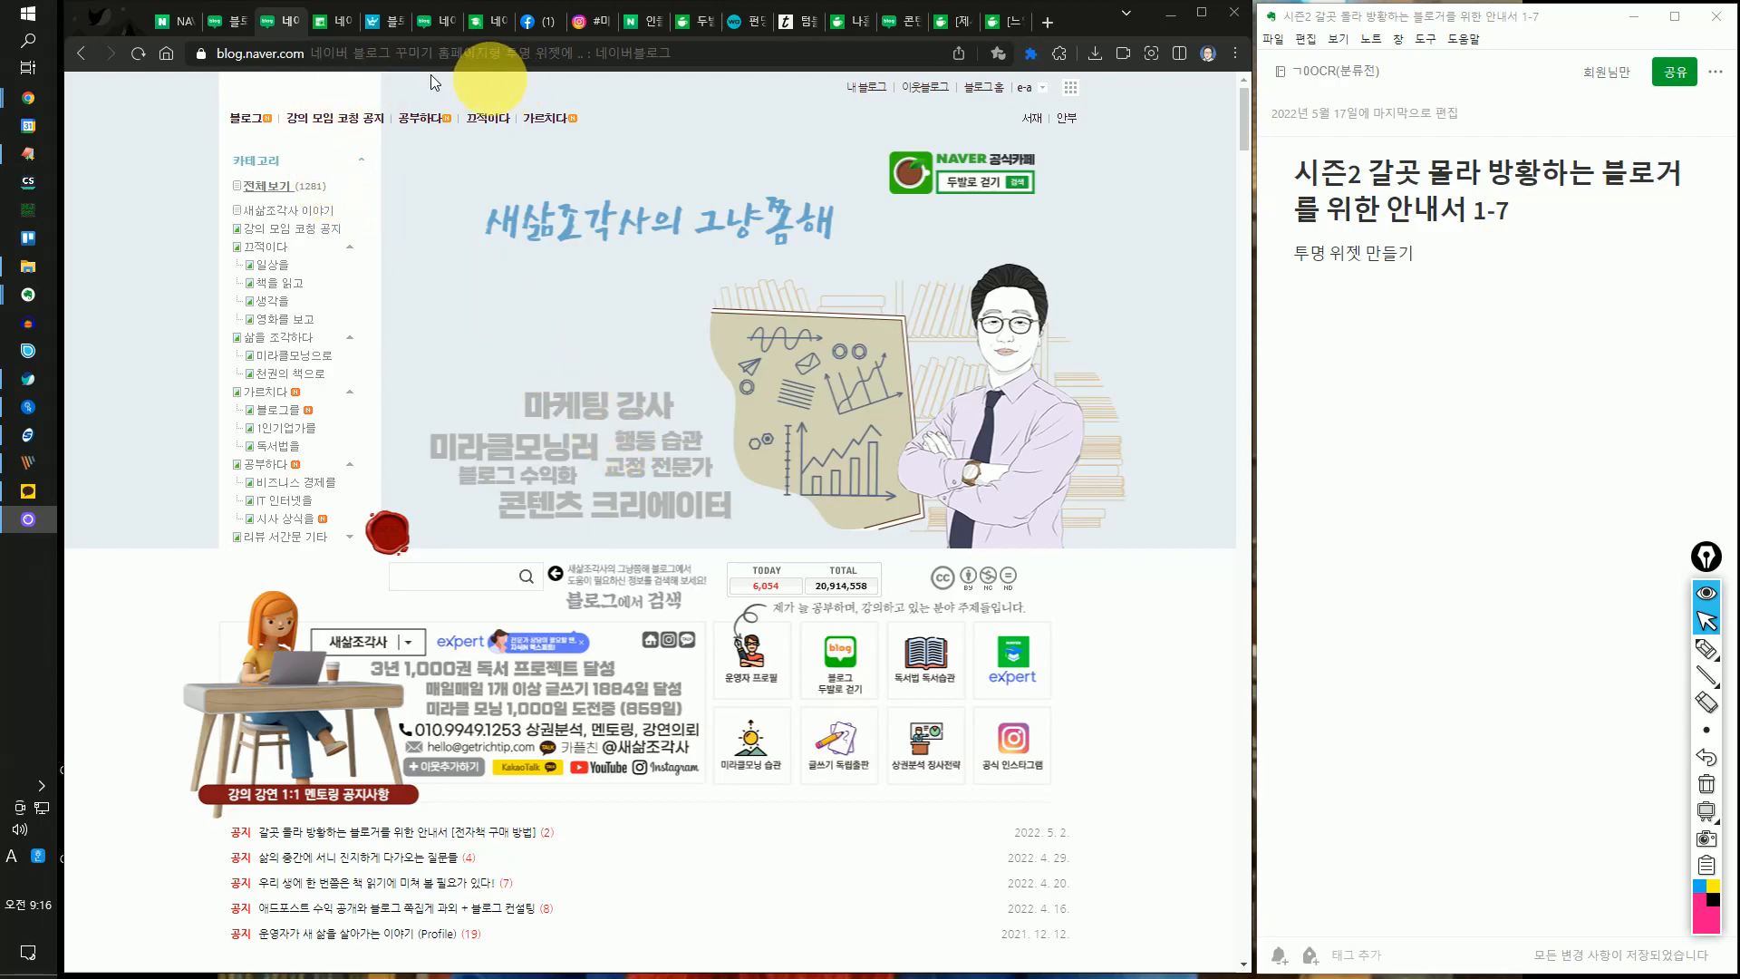
- Open the account's own blog from the NAVER home page and go to its 관리 page
click(174, 27)
click(725, 193)
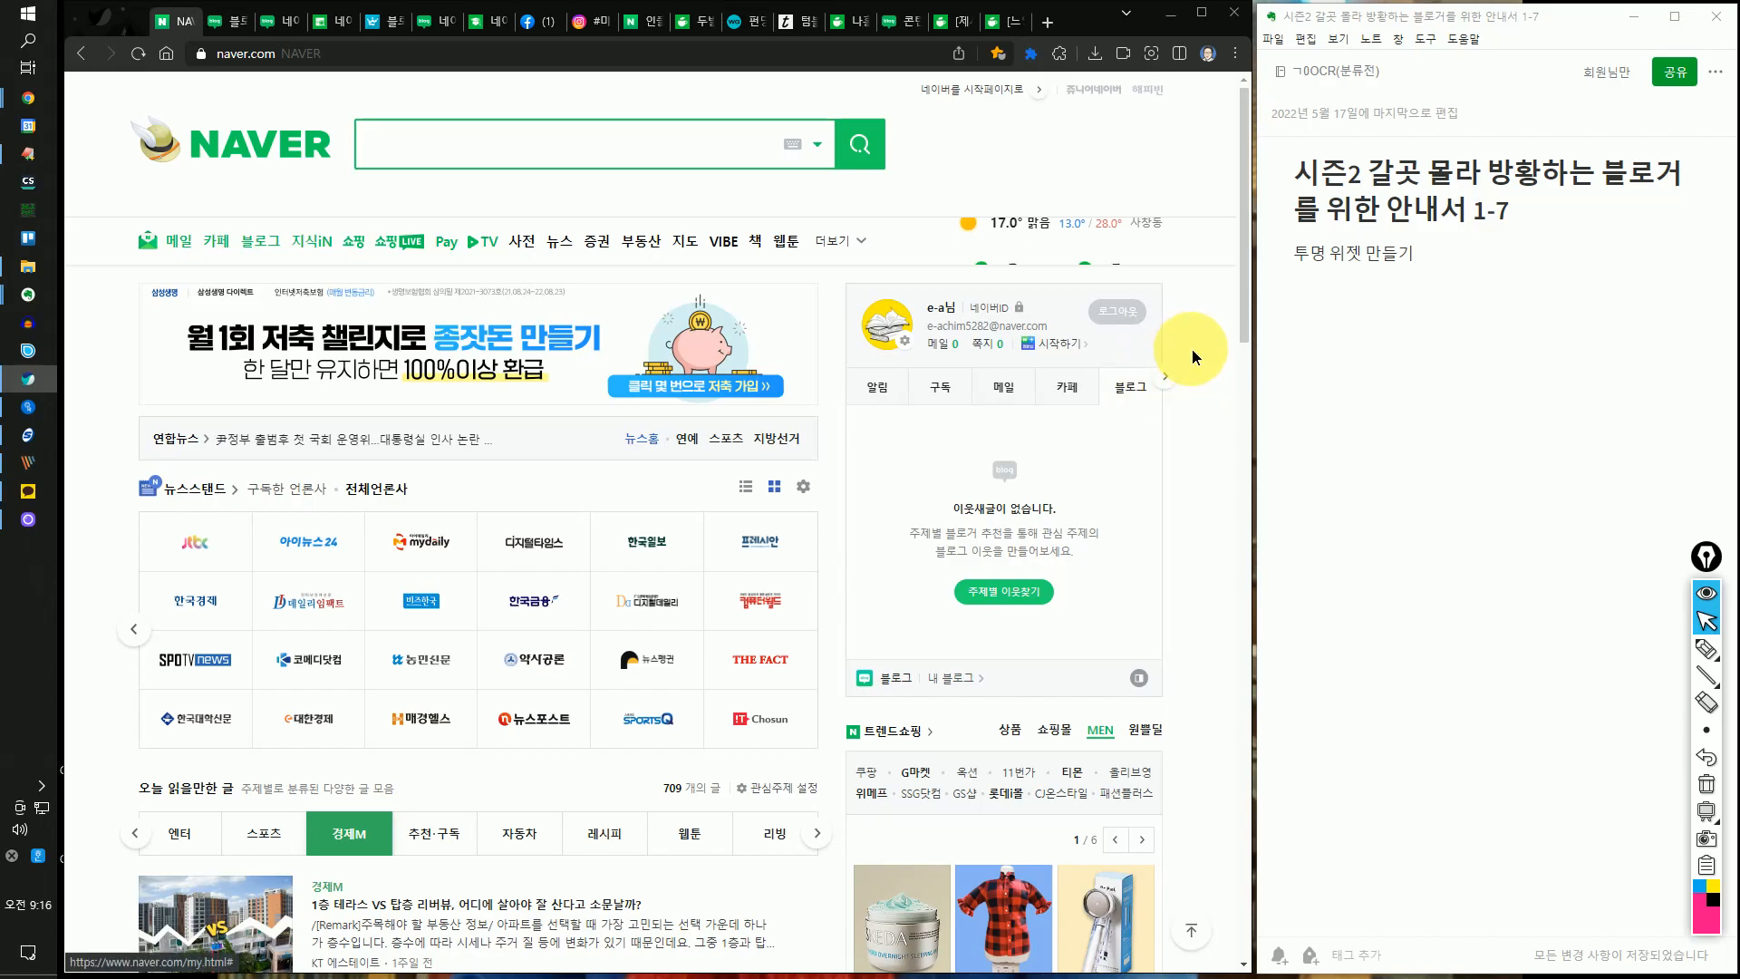
click(951, 680)
scroll(477, 545, down, 15)
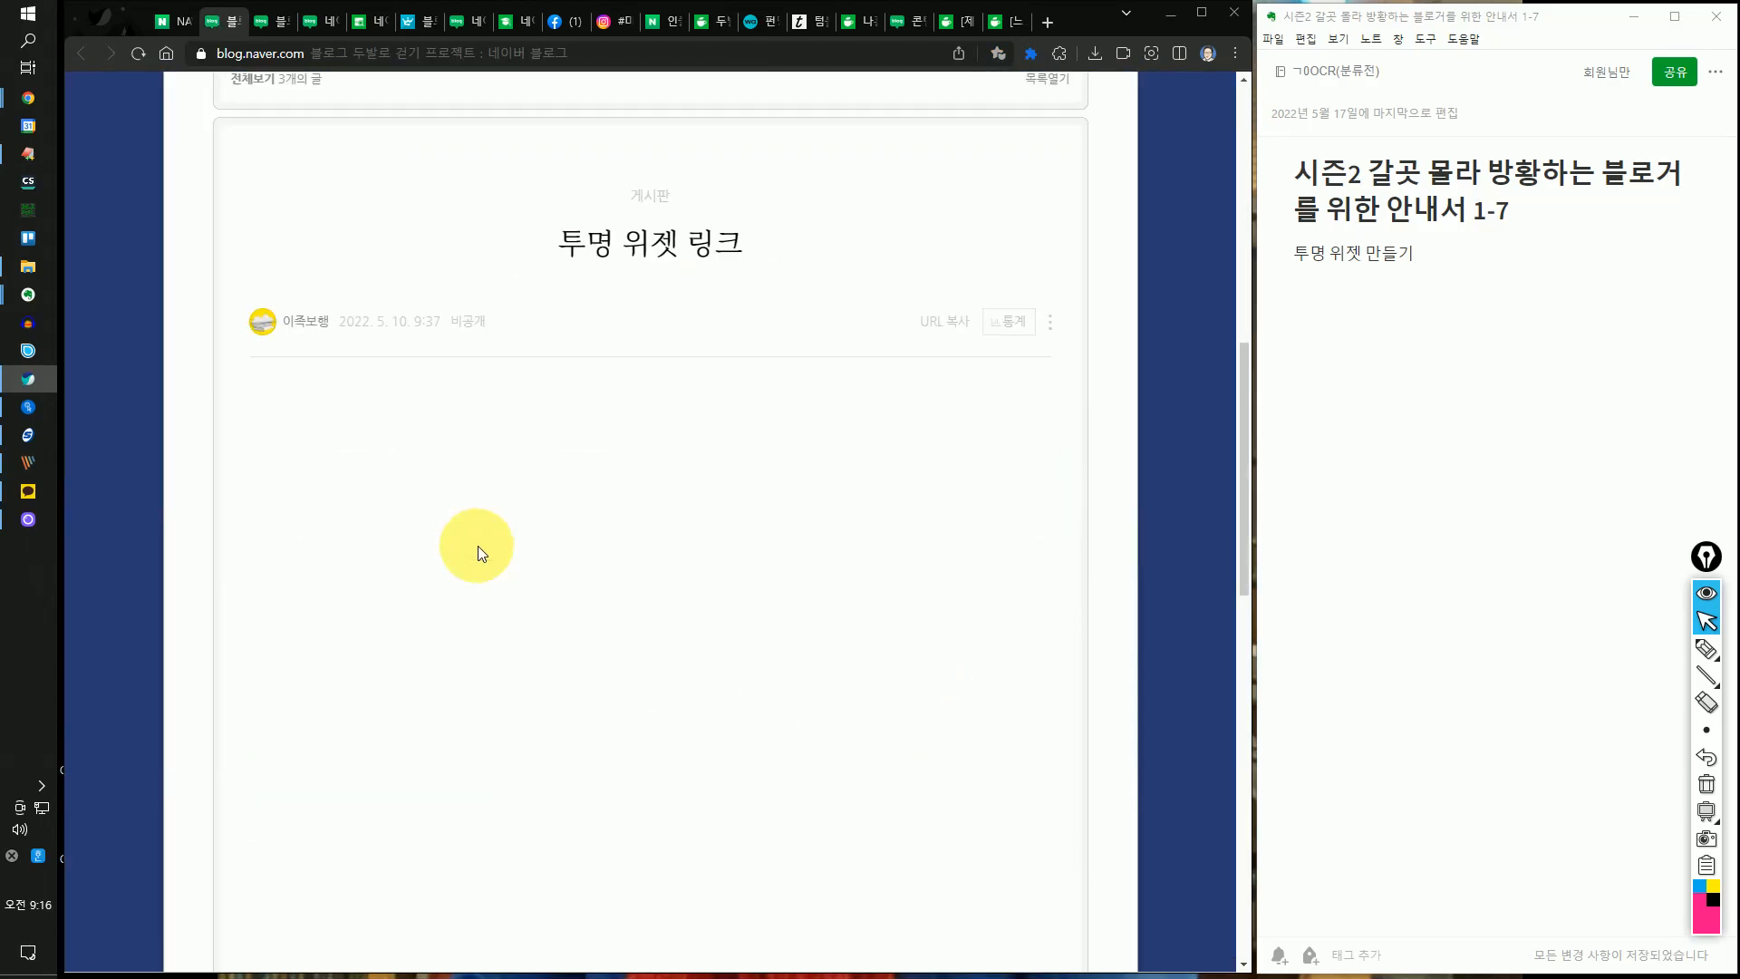
click(299, 825)
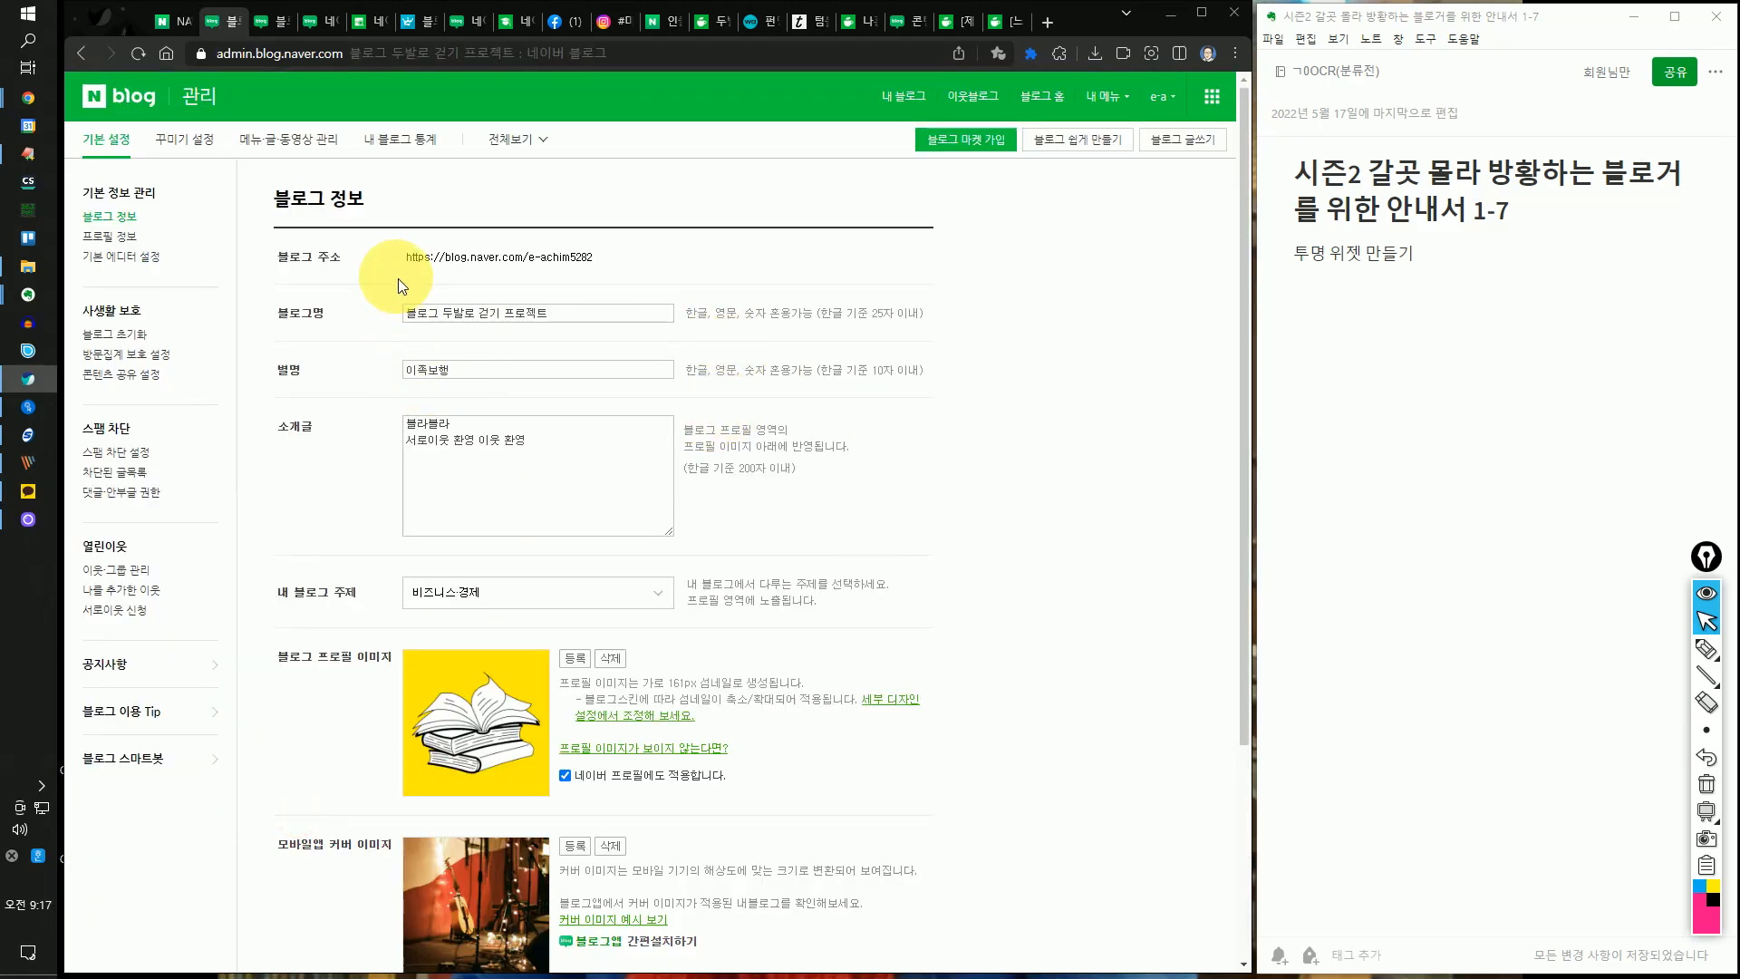
- Open the blog's detailed design remote (리모콘) and show the 직접등록 options for 스킨배경
click(175, 138)
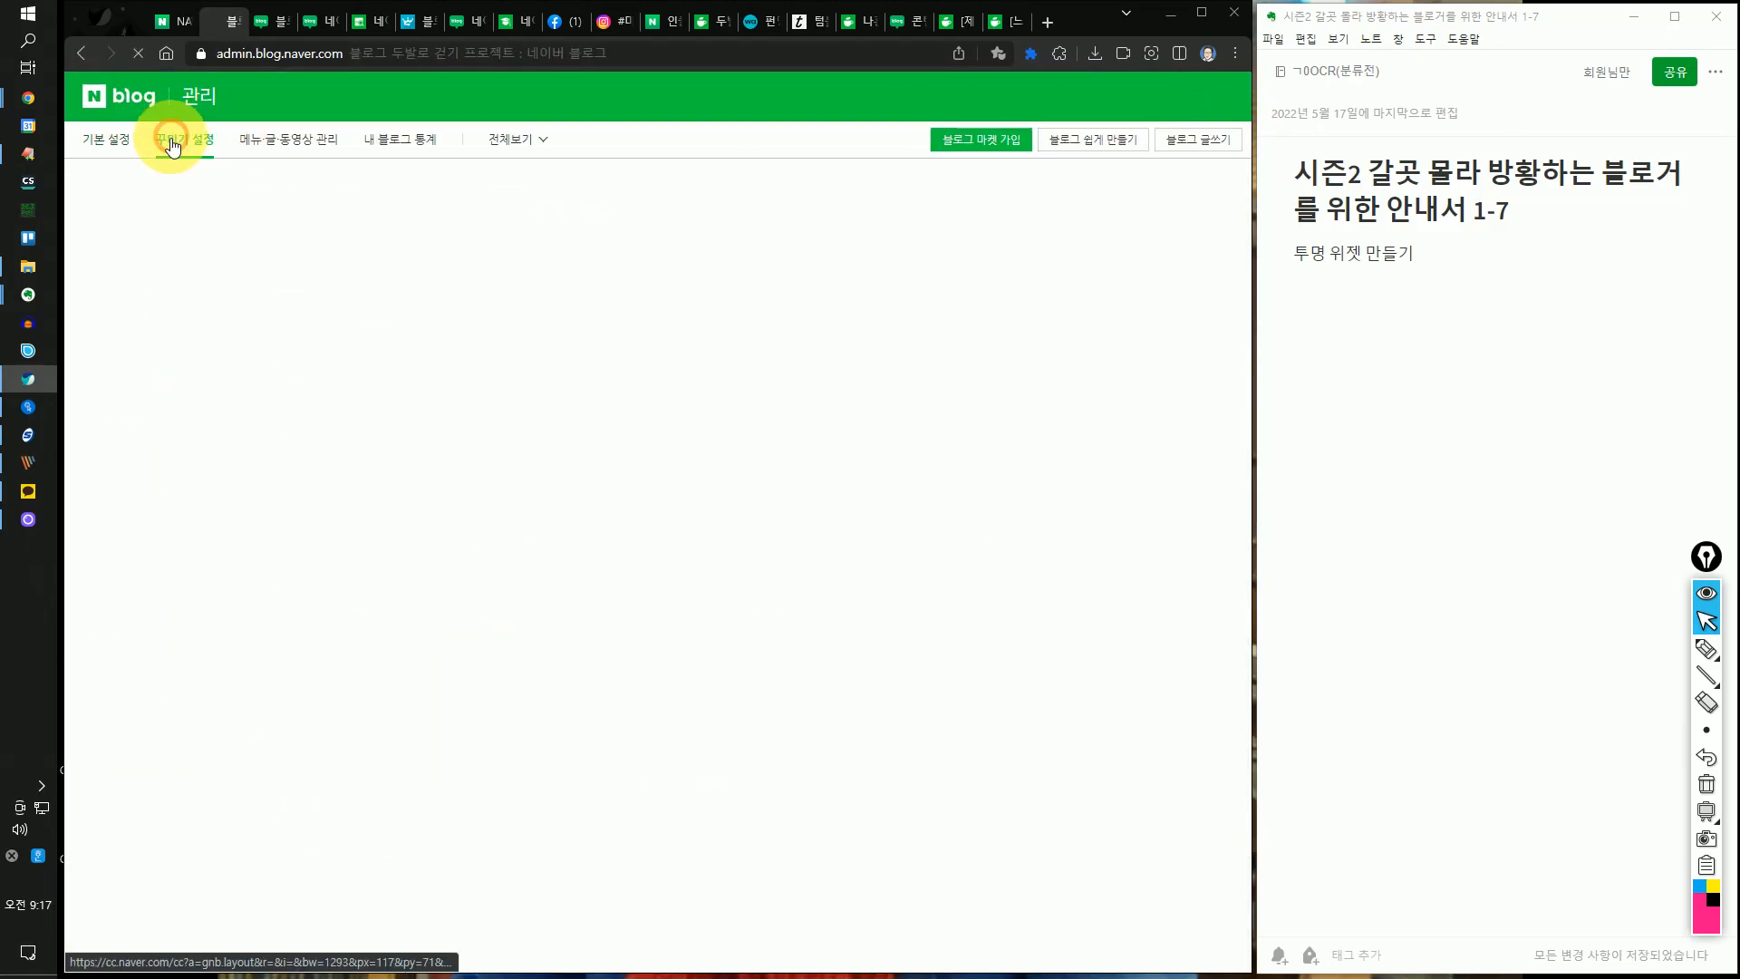
click(118, 335)
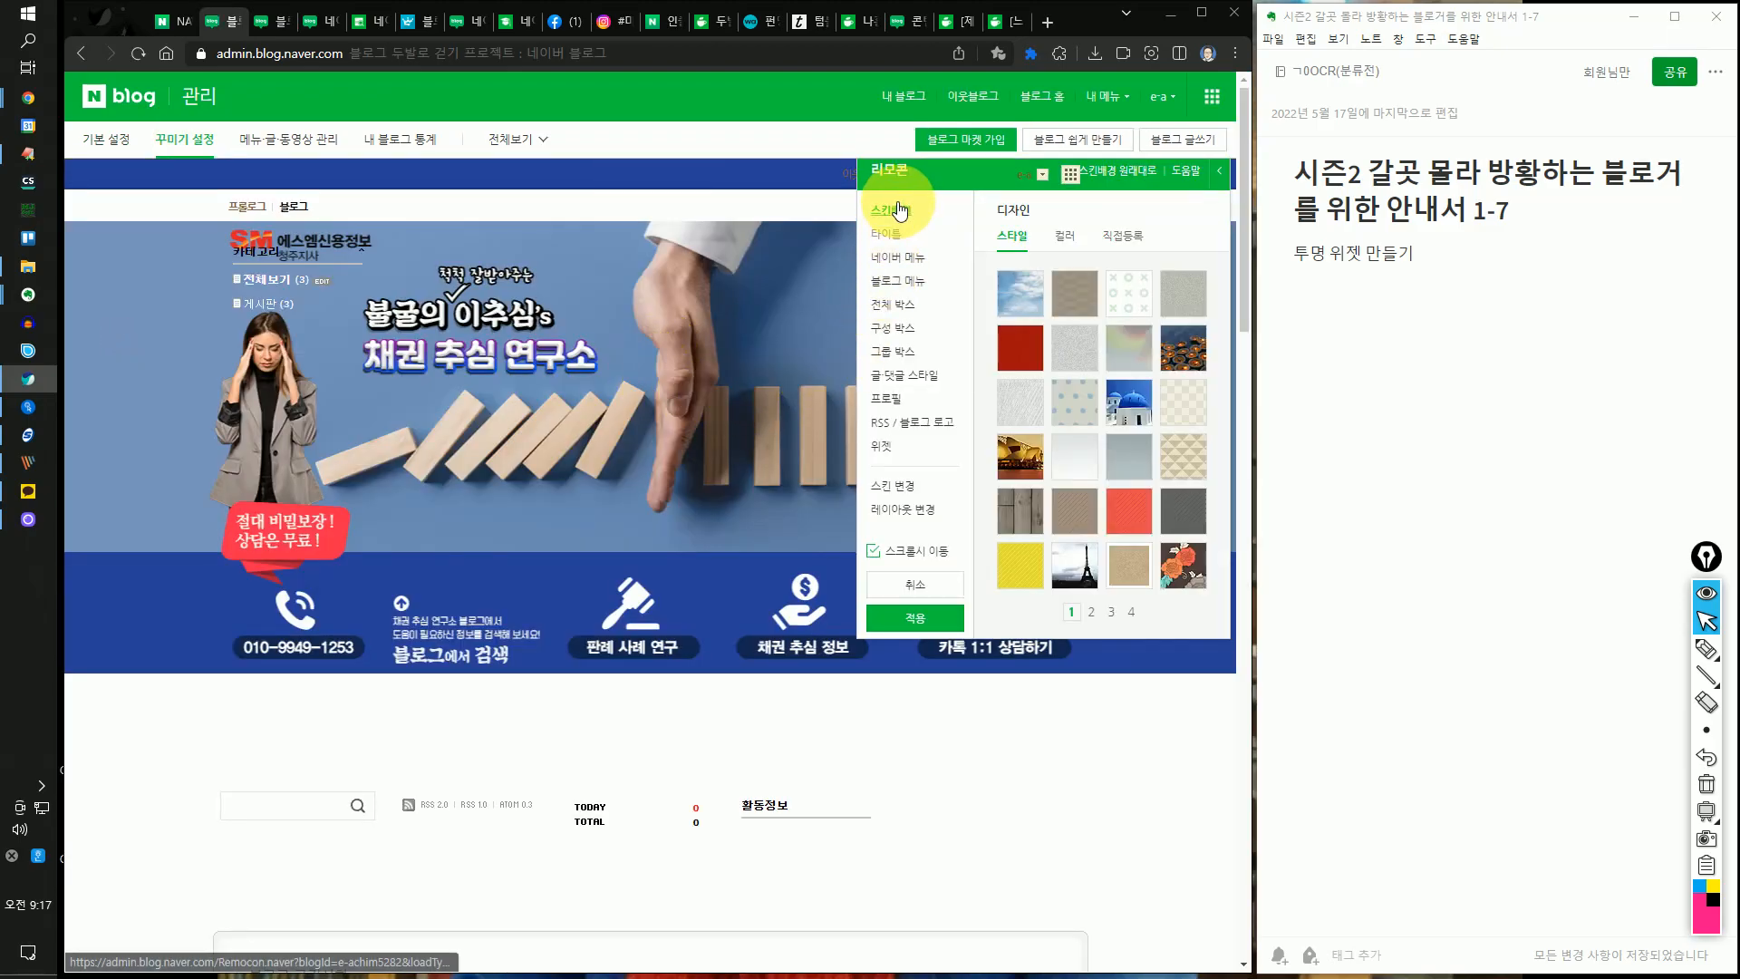
click(1127, 239)
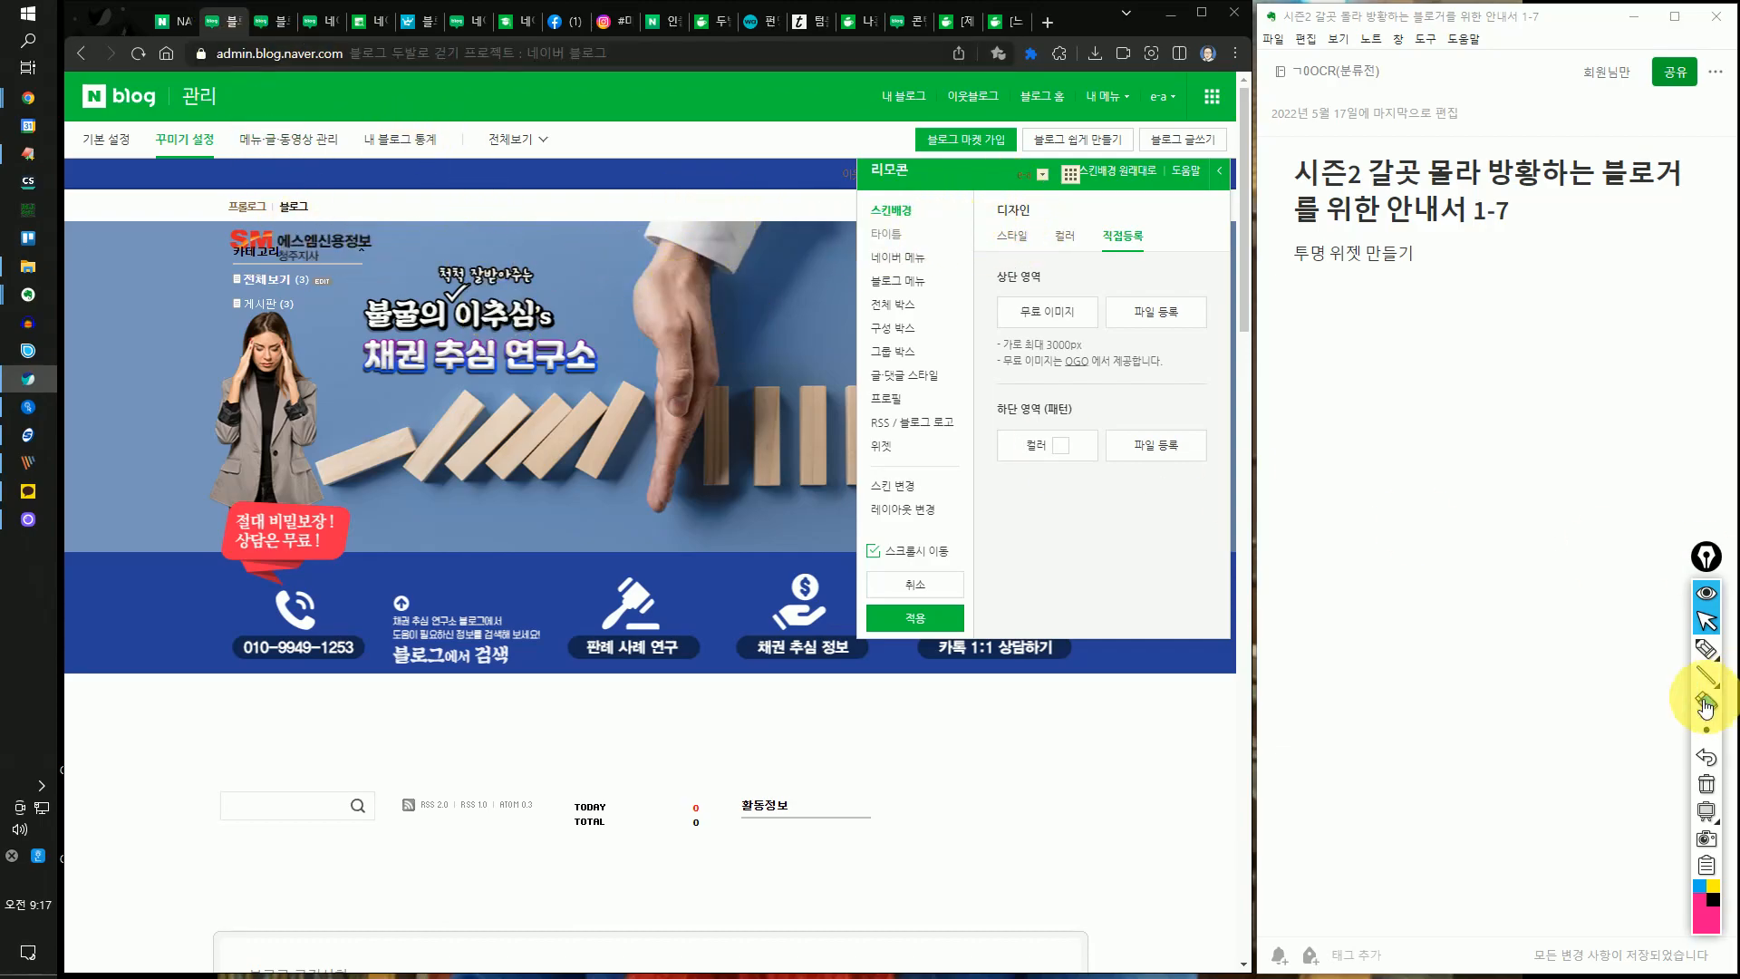
- Circle 스킨배경, 직접등록 and the upper 파일 등록 in pink, cross out 무료 이미지, and clear all pen marks
click(1706, 649)
drag(907, 221, 913, 233)
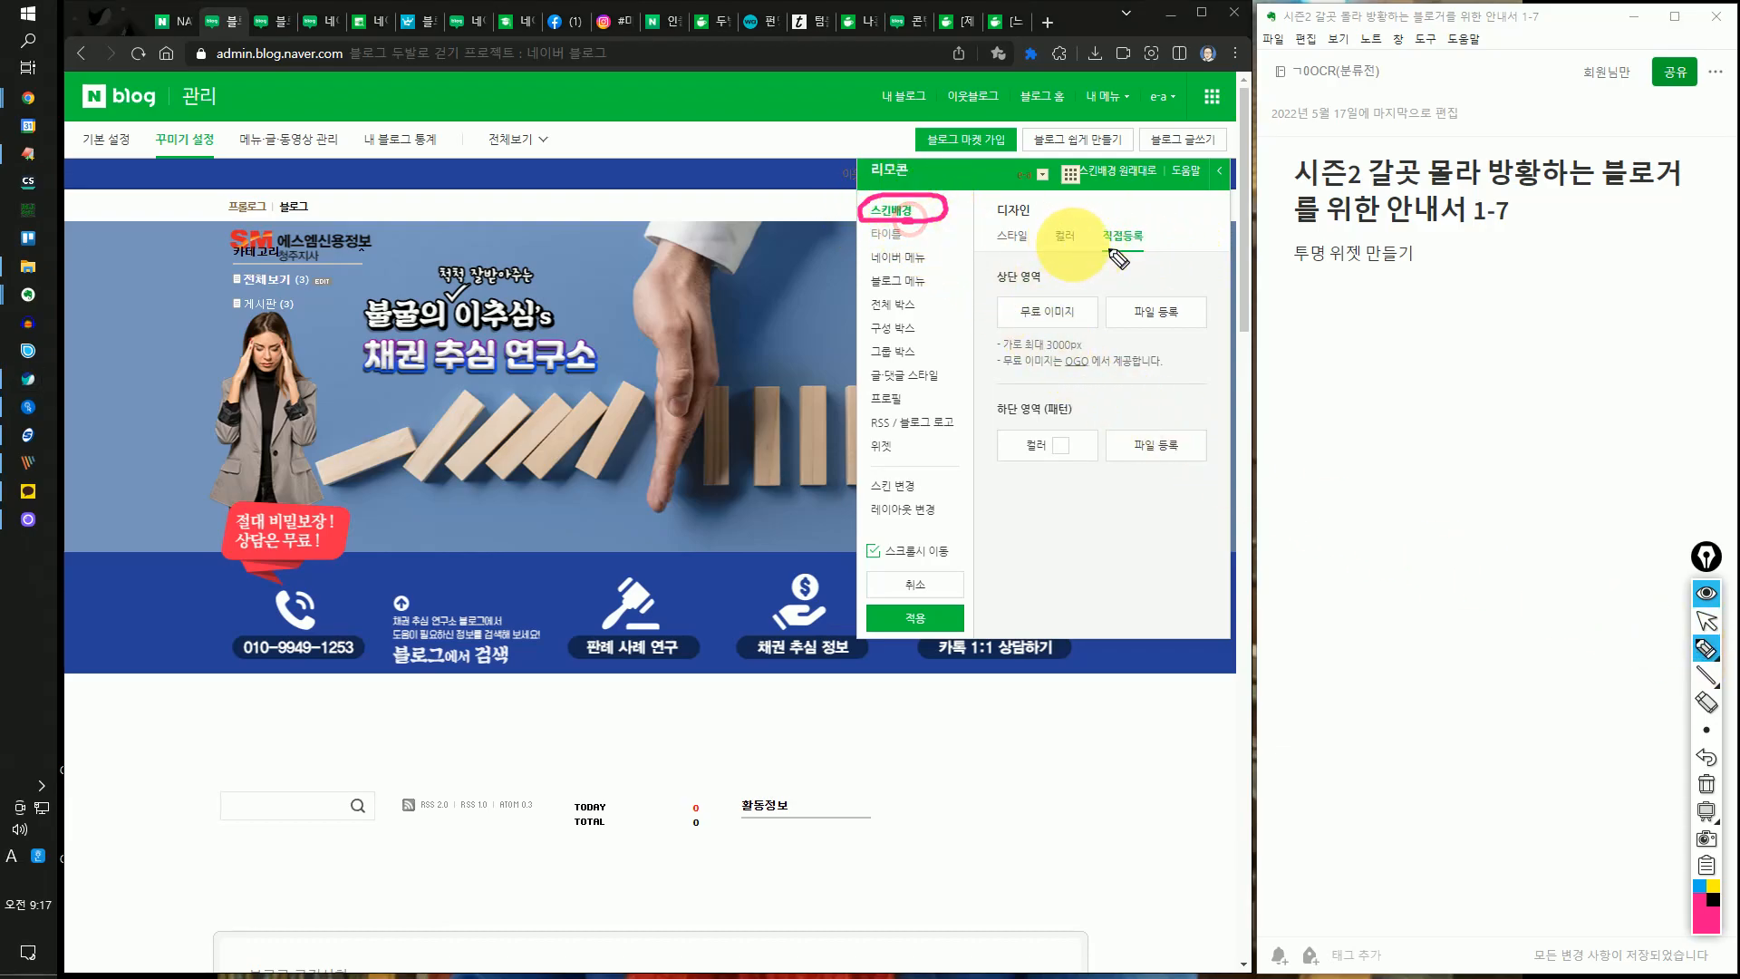
mouse_move(1126, 241)
mouse_down()
mouse_move(1174, 228)
mouse_move(1133, 258)
mouse_move(1194, 248)
mouse_move(1232, 192)
mouse_up()
mouse_move(547, 313)
mouse_down()
mouse_move(479, 505)
mouse_move(503, 797)
mouse_move(597, 615)
mouse_move(579, 313)
mouse_move(573, 294)
mouse_move(535, 304)
mouse_up()
drag(518, 422, 643, 422)
drag(544, 471, 643, 471)
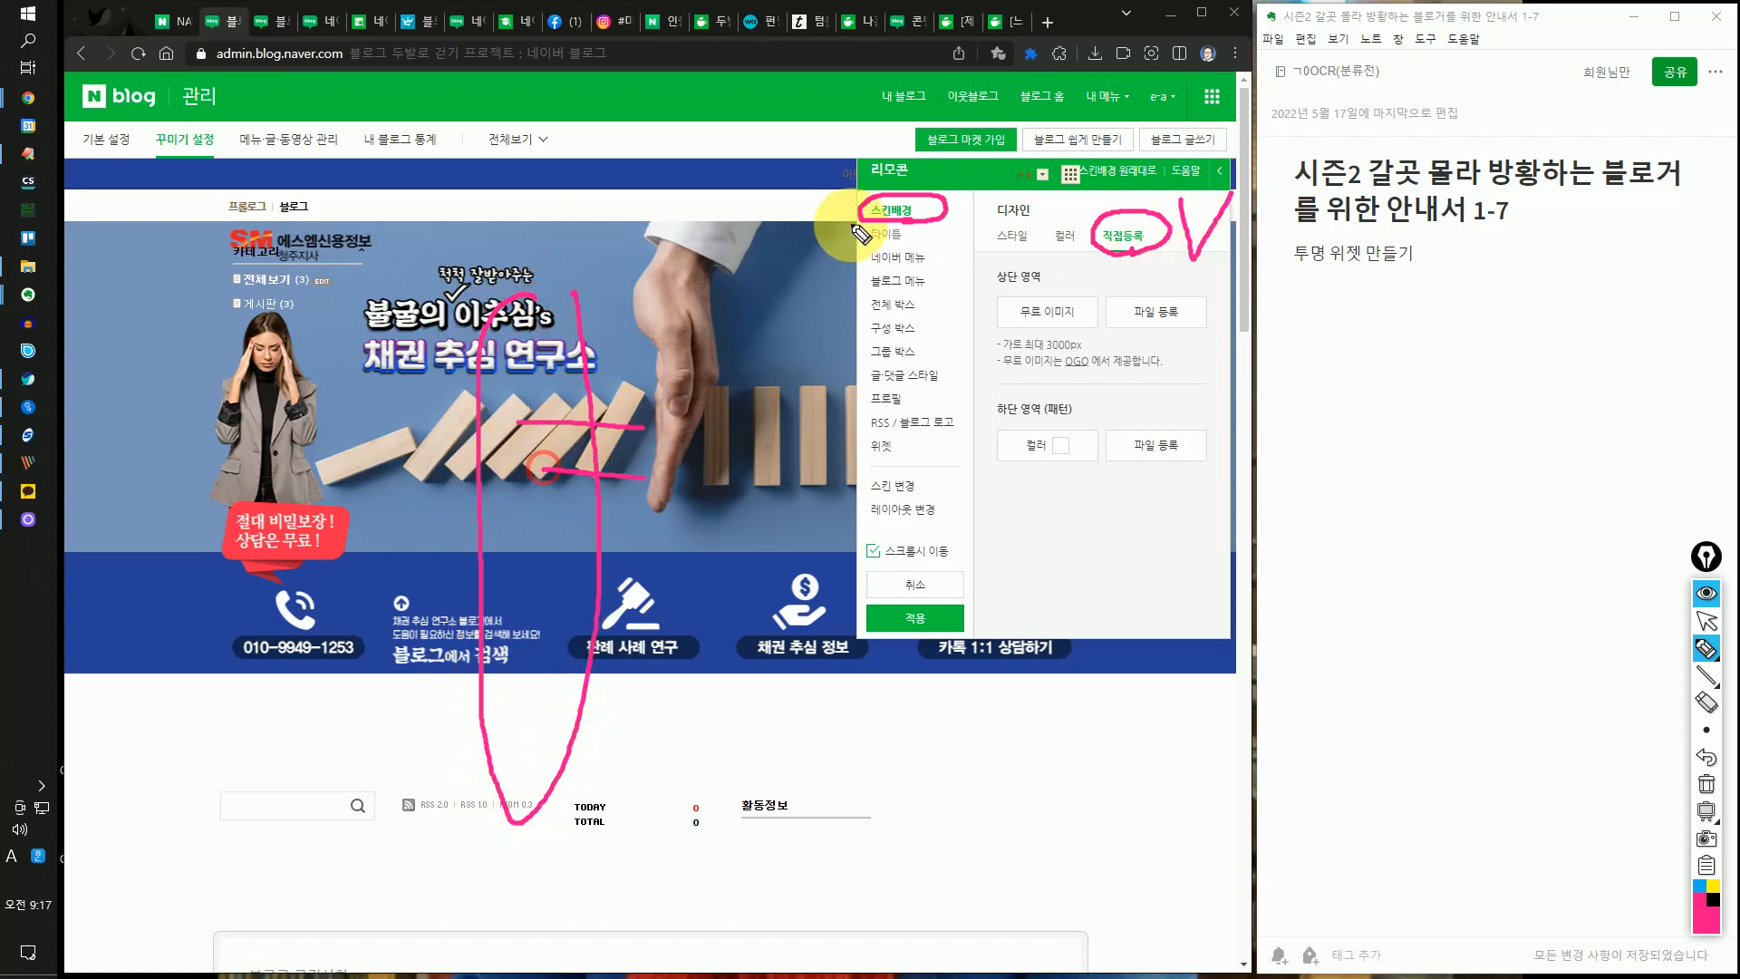
mouse_move(1034, 288)
mouse_down()
mouse_move(1011, 315)
mouse_move(1040, 317)
mouse_up()
mouse_move(1160, 291)
mouse_down()
mouse_move(1115, 326)
mouse_move(1205, 313)
mouse_move(1178, 342)
mouse_up()
click(1705, 621)
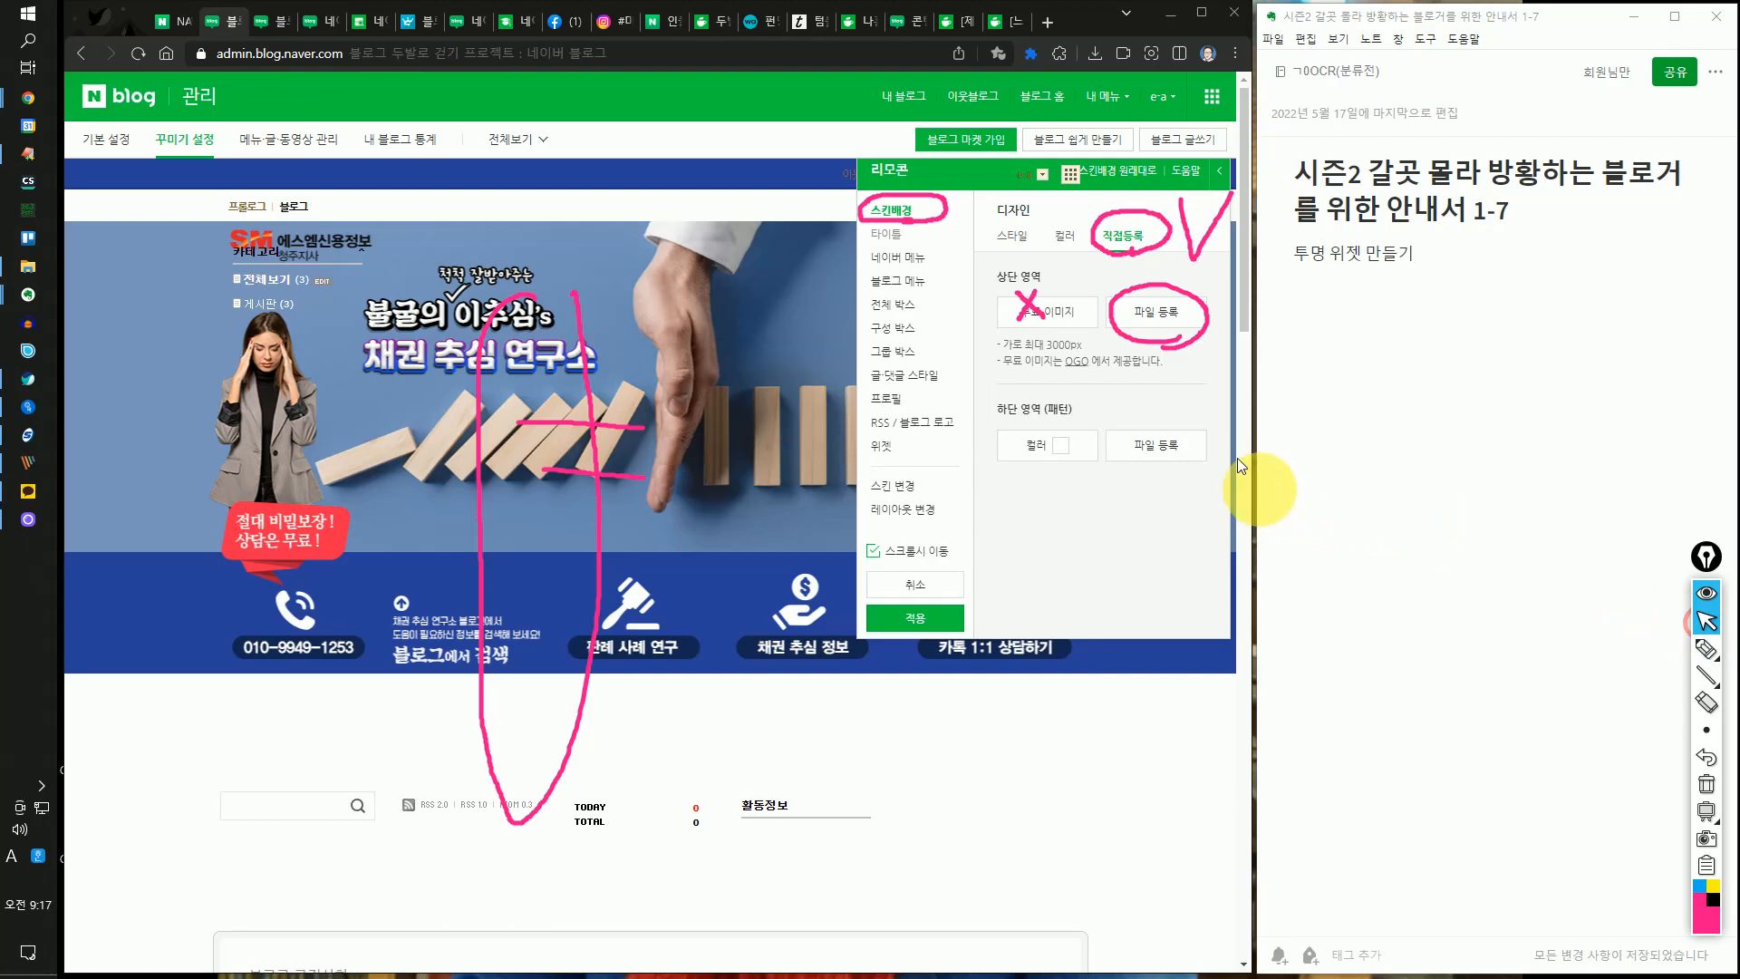
click(1706, 784)
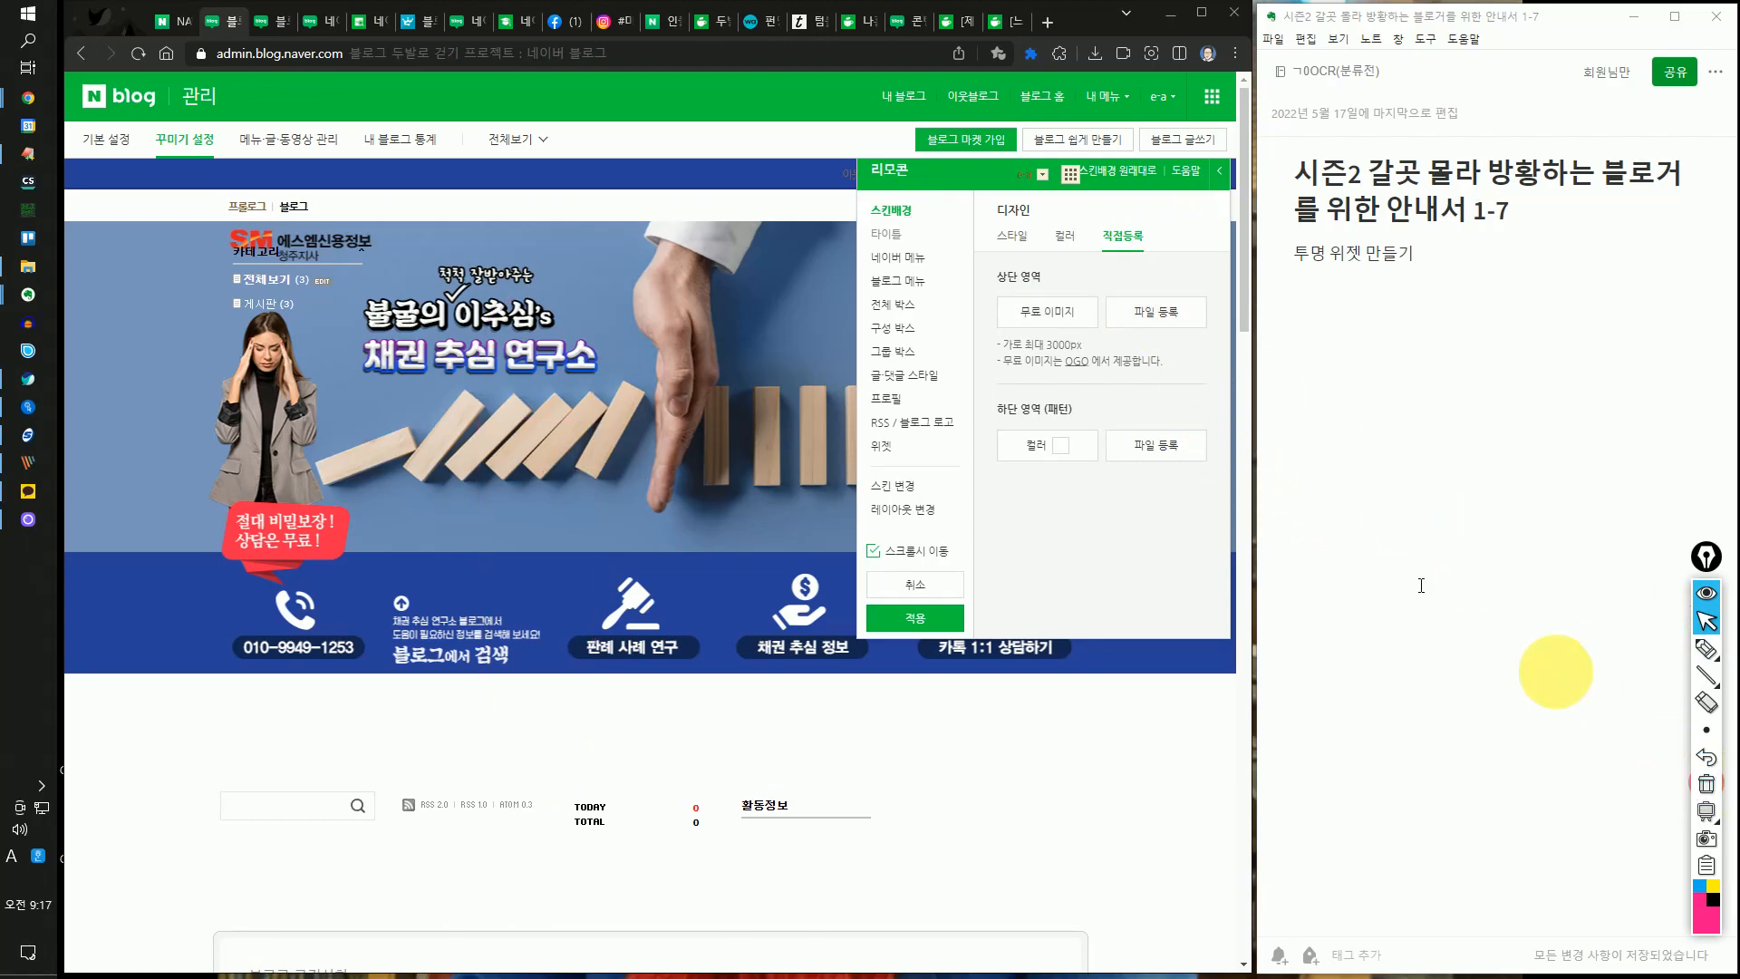
- Register the image NaverBlogTitle_불굴의이추심_(3000X978)lee_스킨배경New_20201010 as the skin background's 상단 영역 file
click(1157, 313)
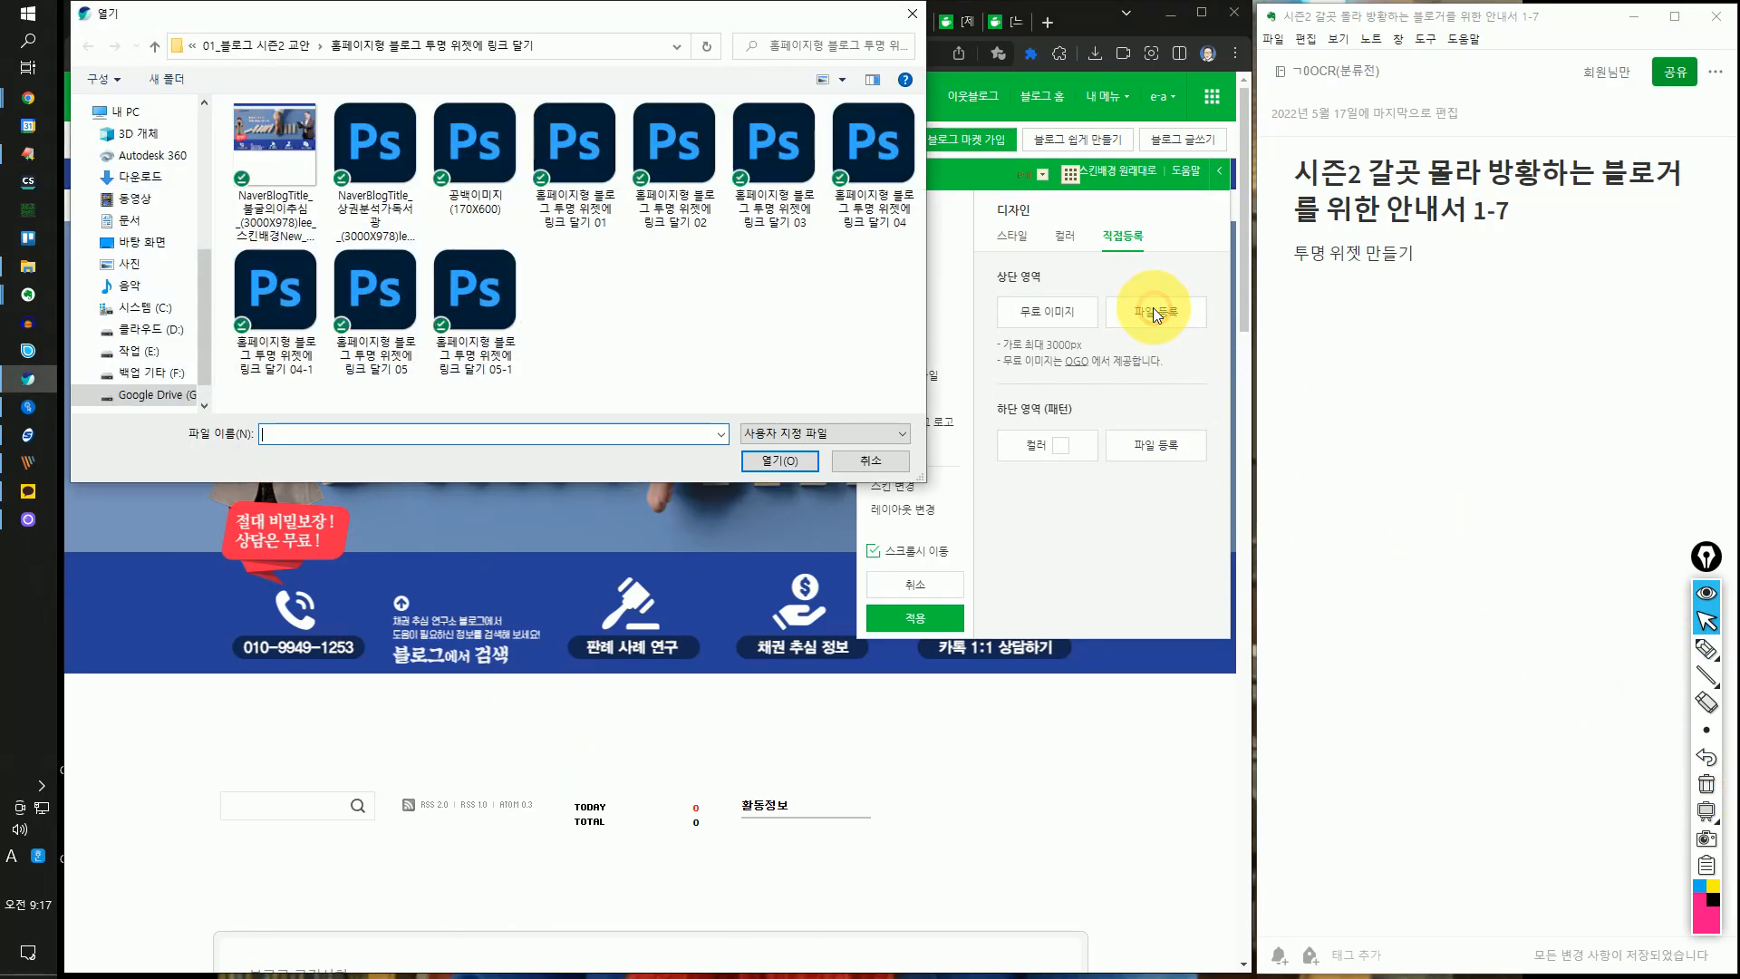
click(295, 228)
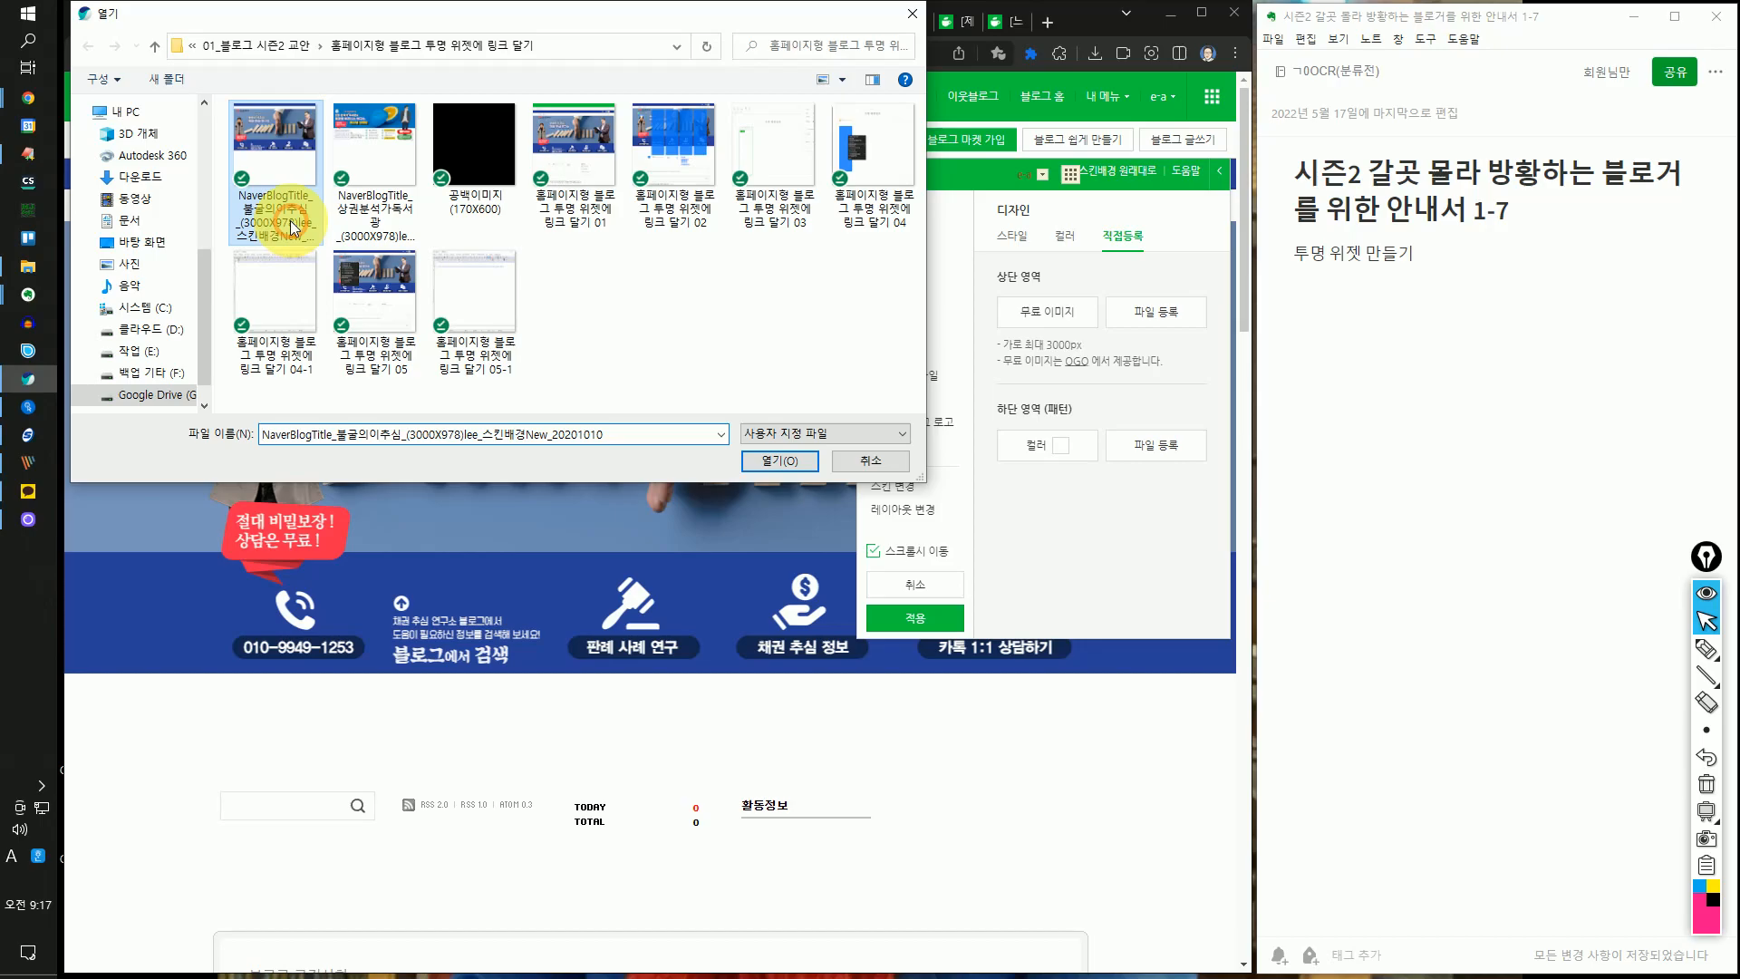
right_click(290, 221)
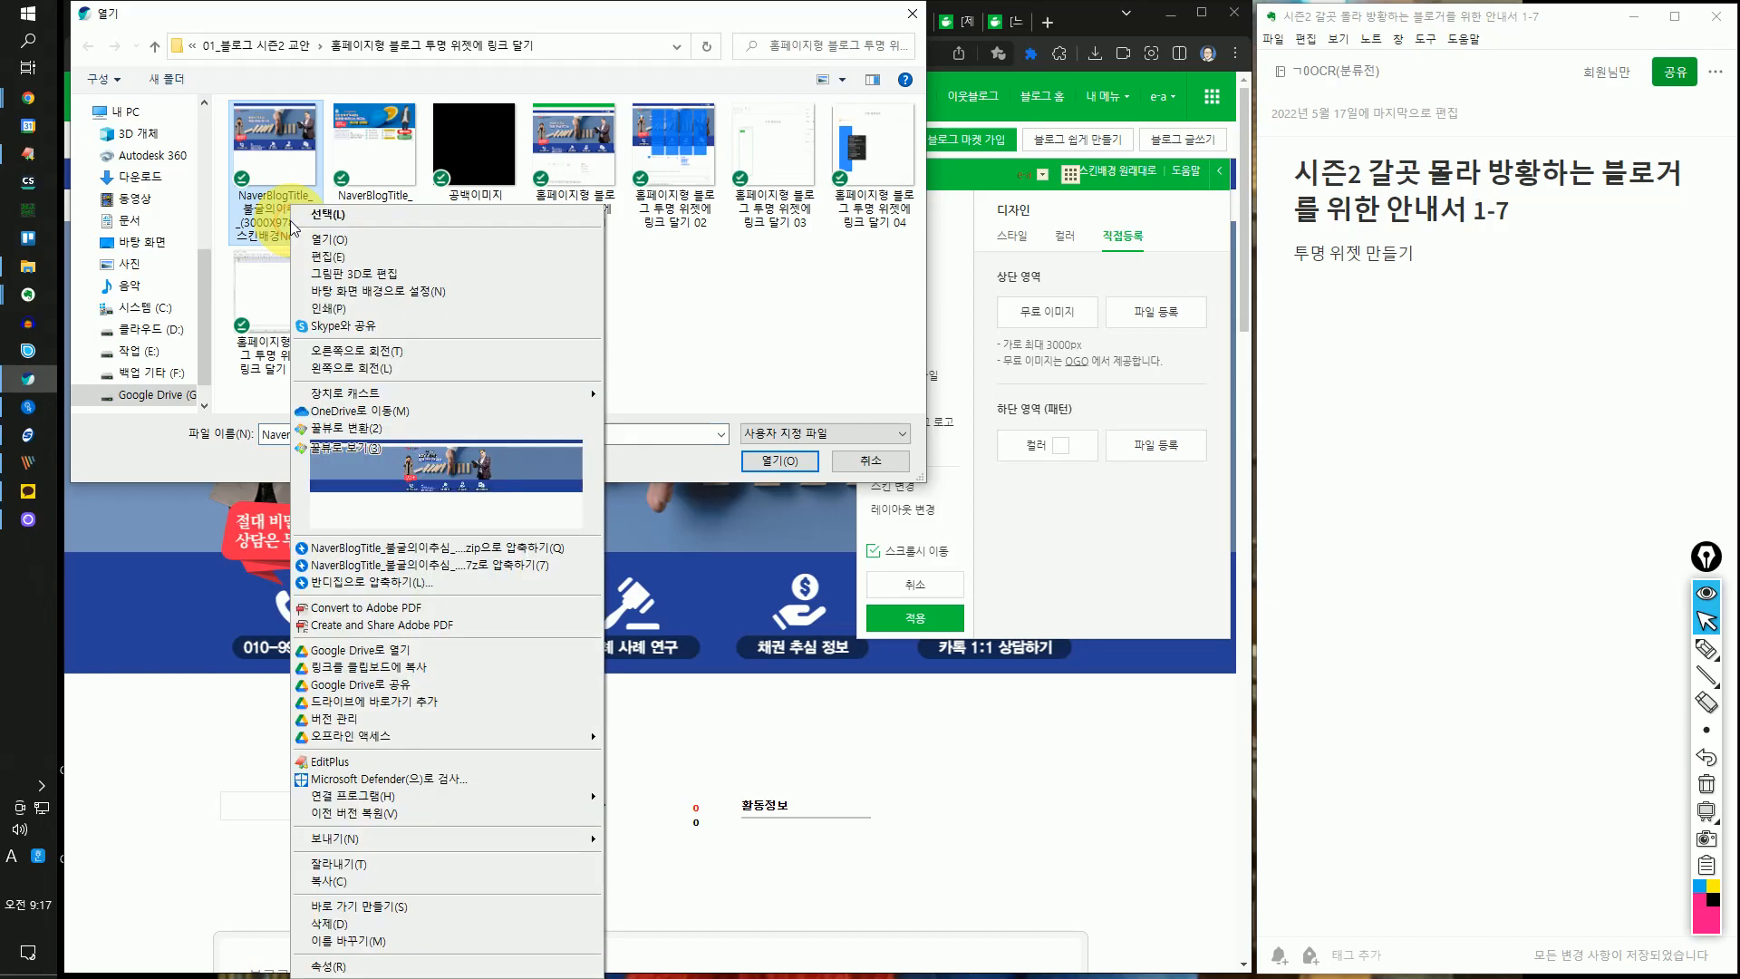
click(774, 283)
double_click(271, 209)
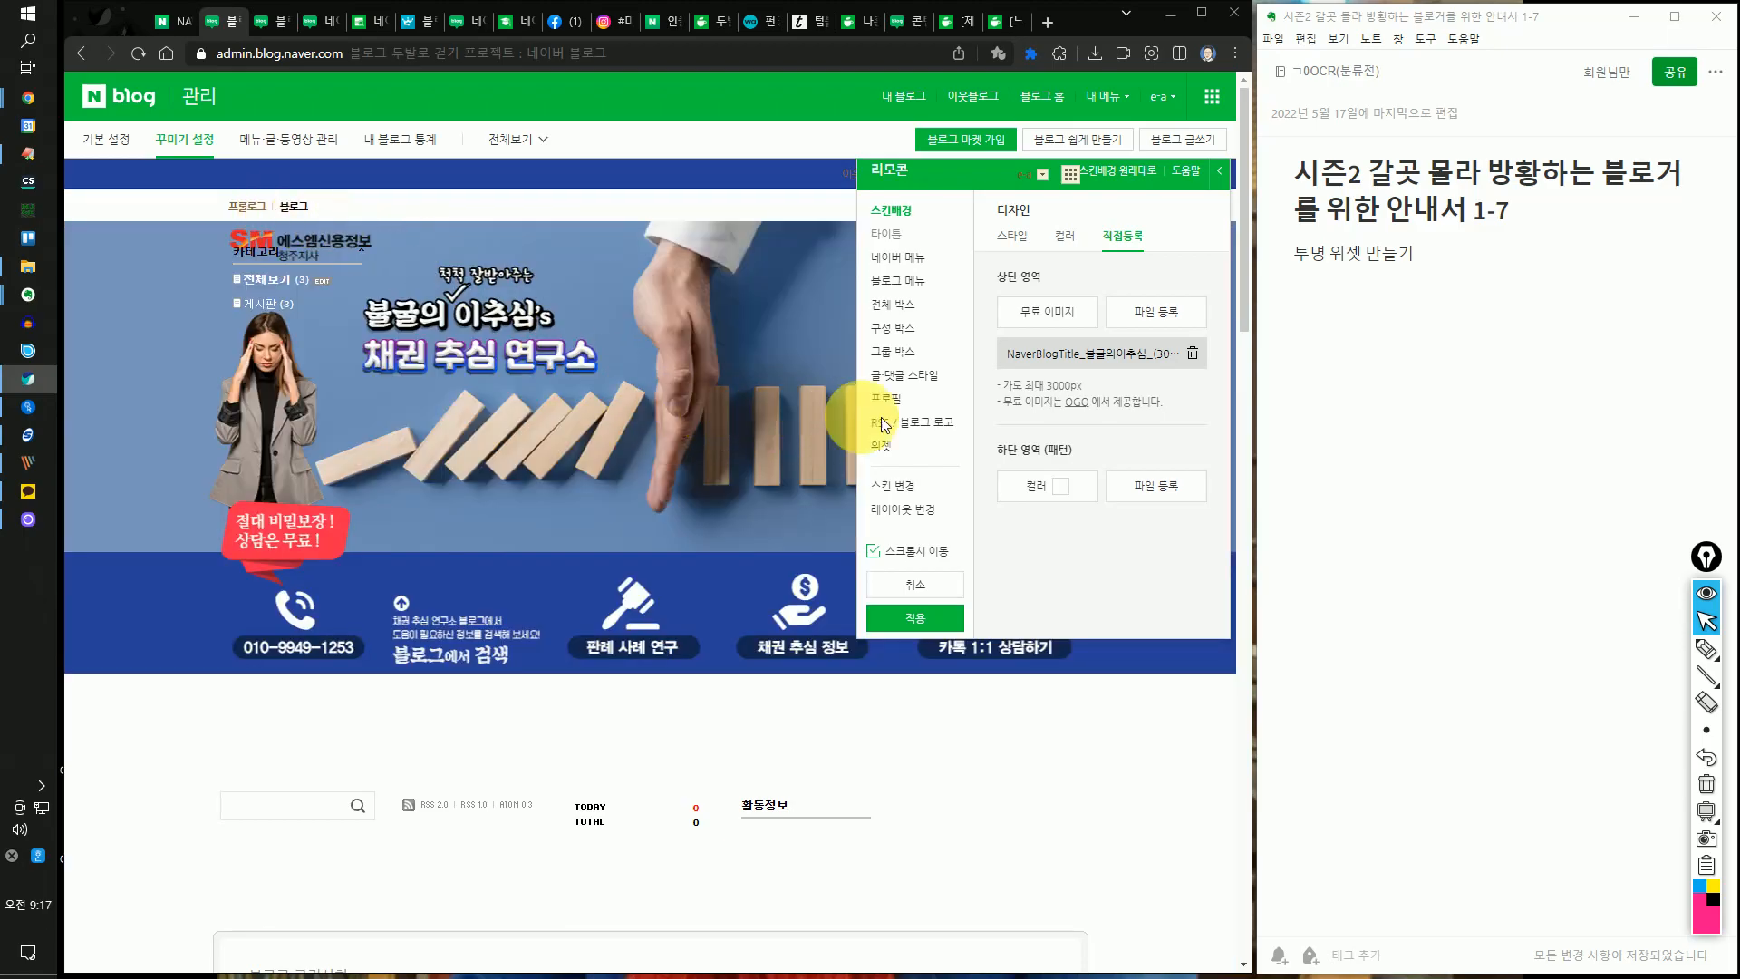
- Choose a file for 상단 영역 again and preview the 3000X978 skin background image in the 꿀뷰 viewer
click(1135, 317)
click(264, 194)
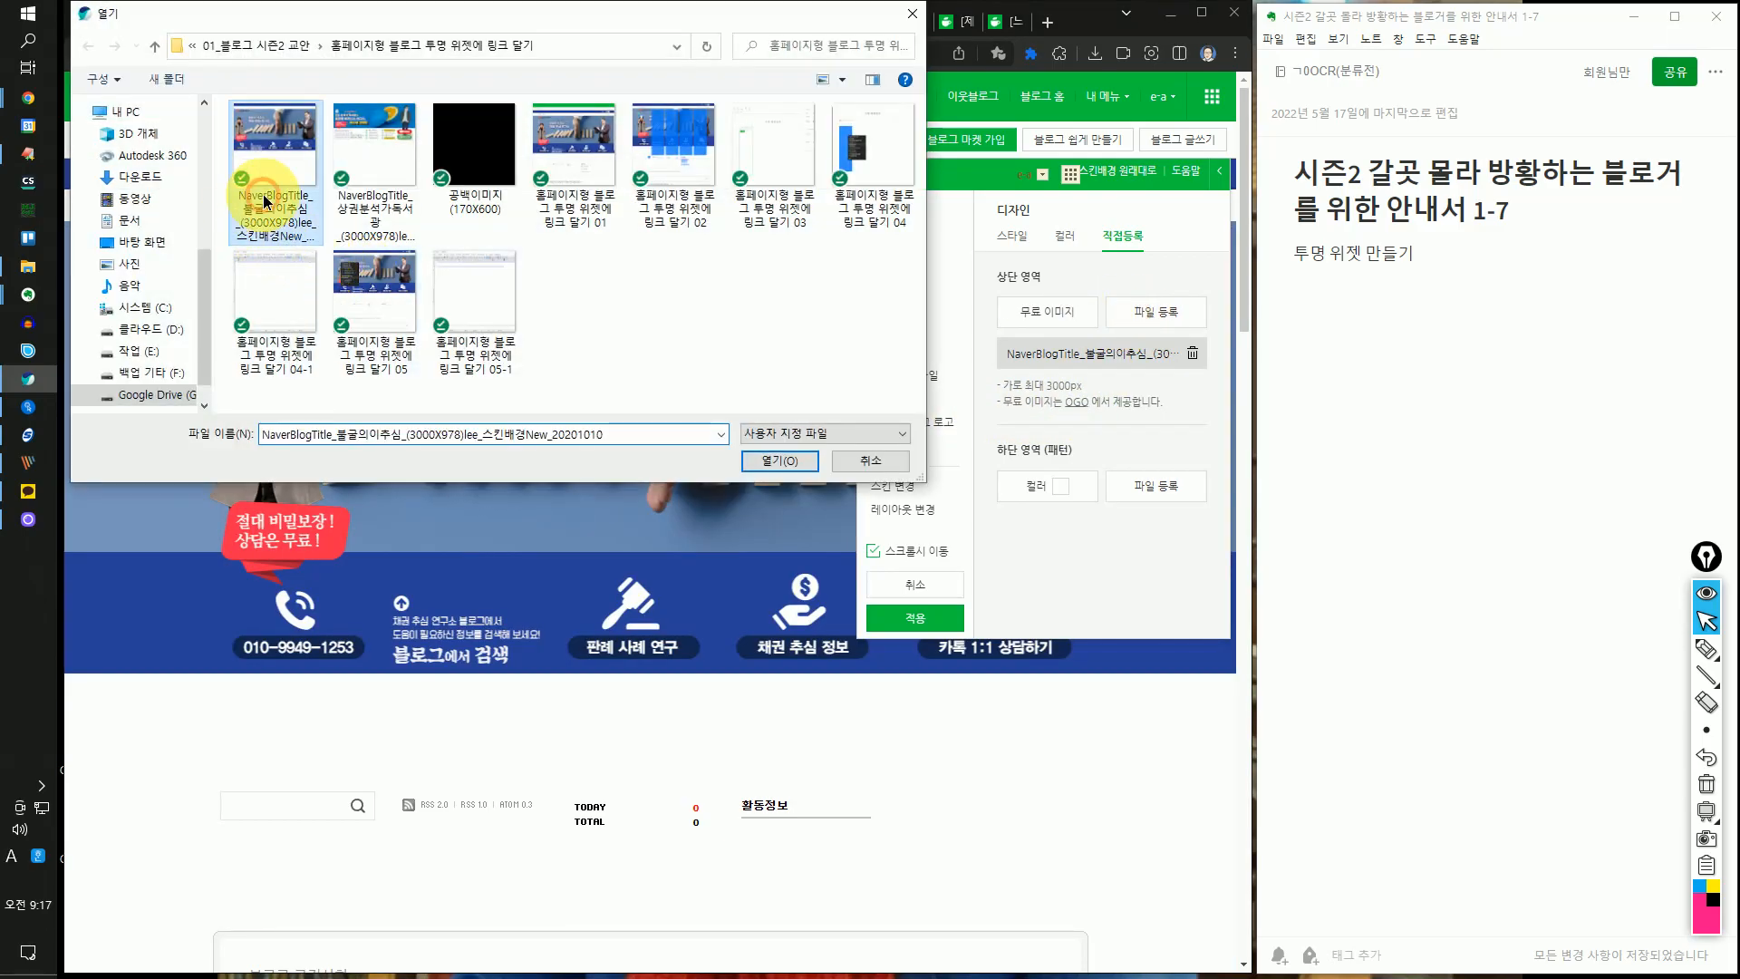
right_click(262, 194)
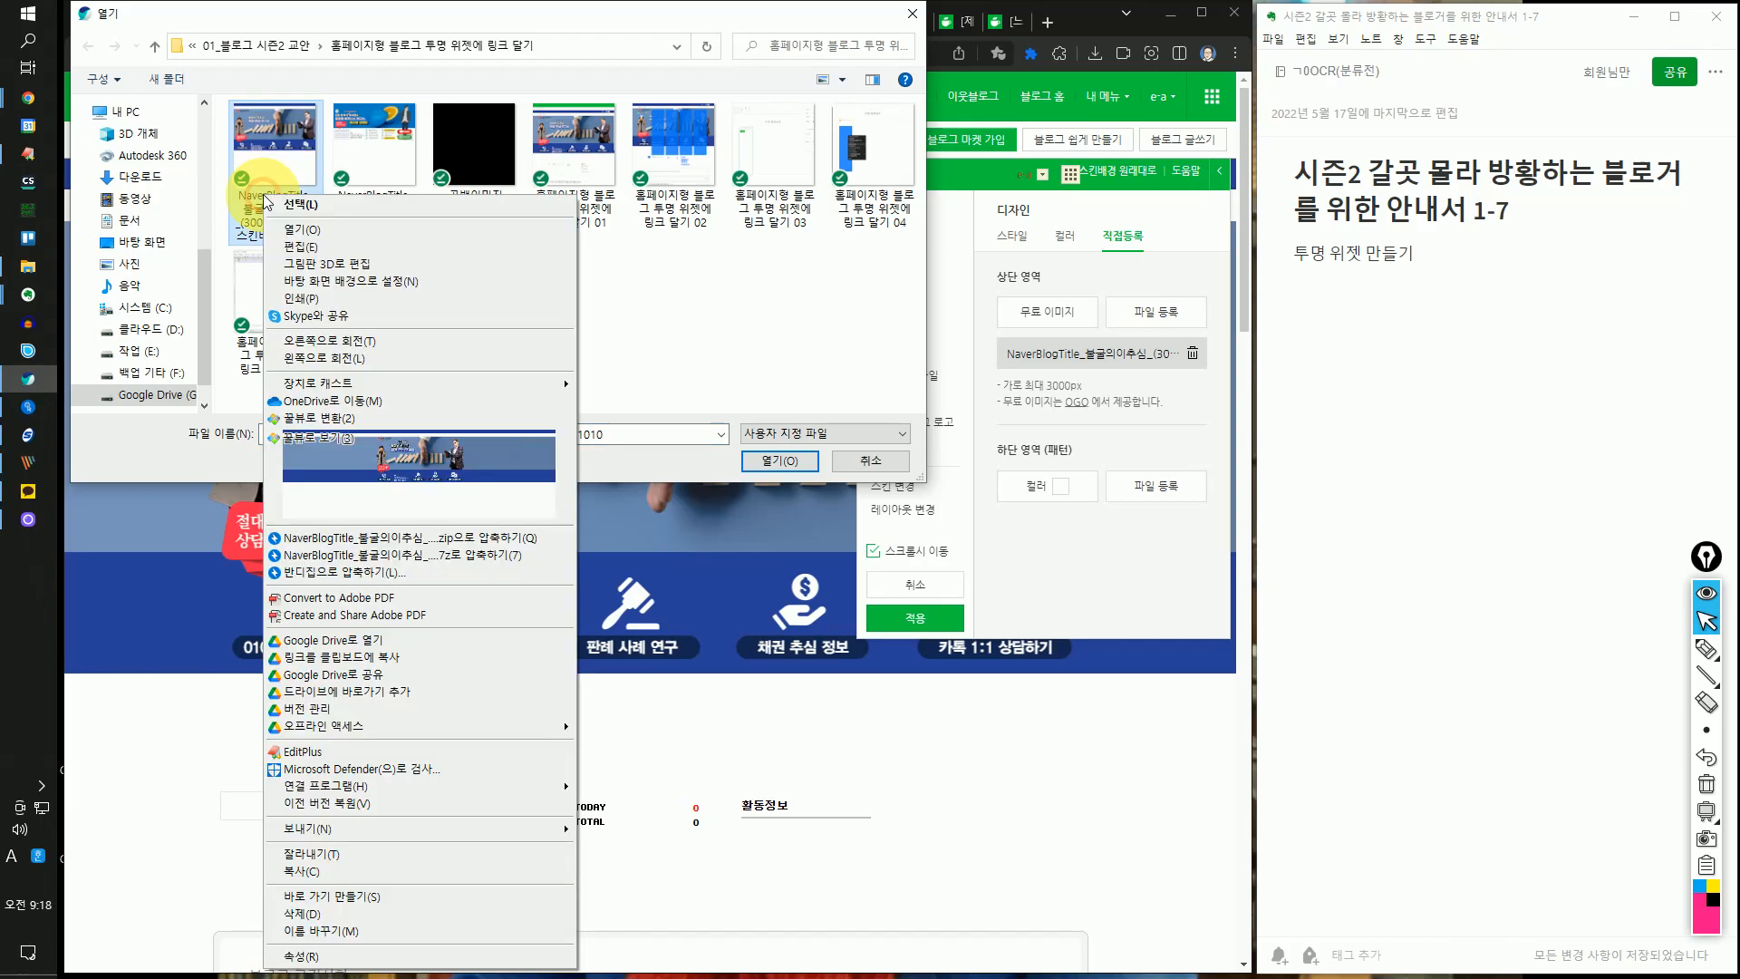
click(477, 434)
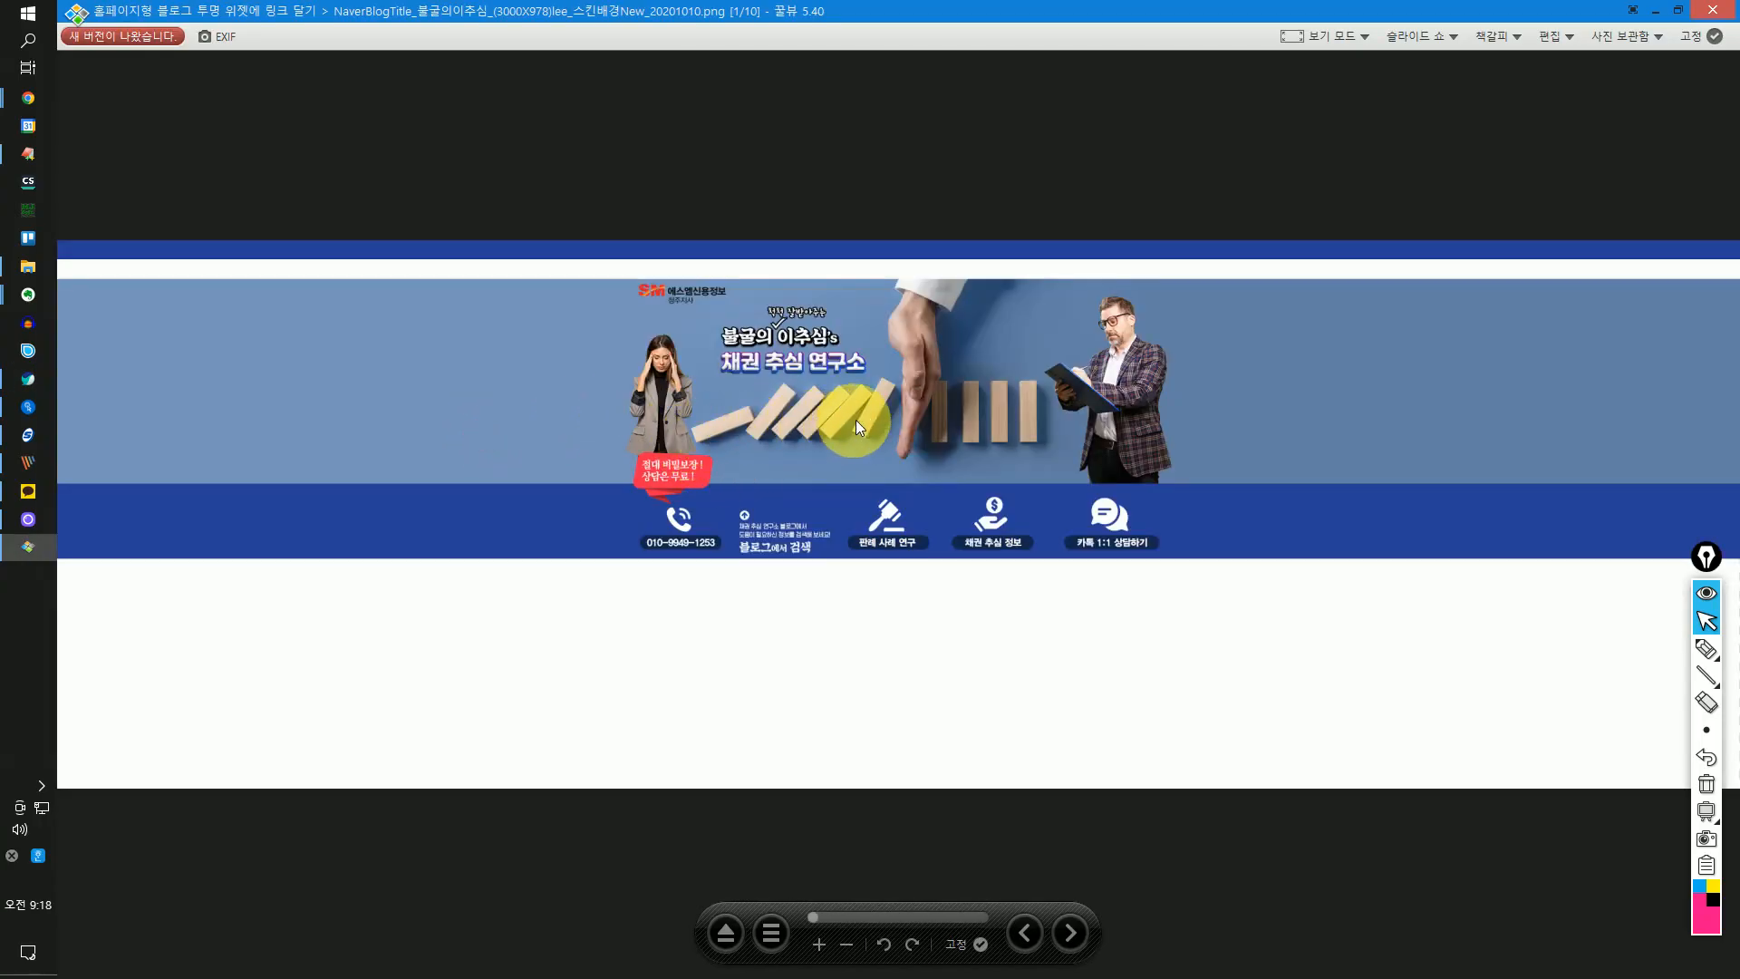
- Mark the background image's width as 3000 and its height with pink pen lines, and clear the marks
click(1684, 623)
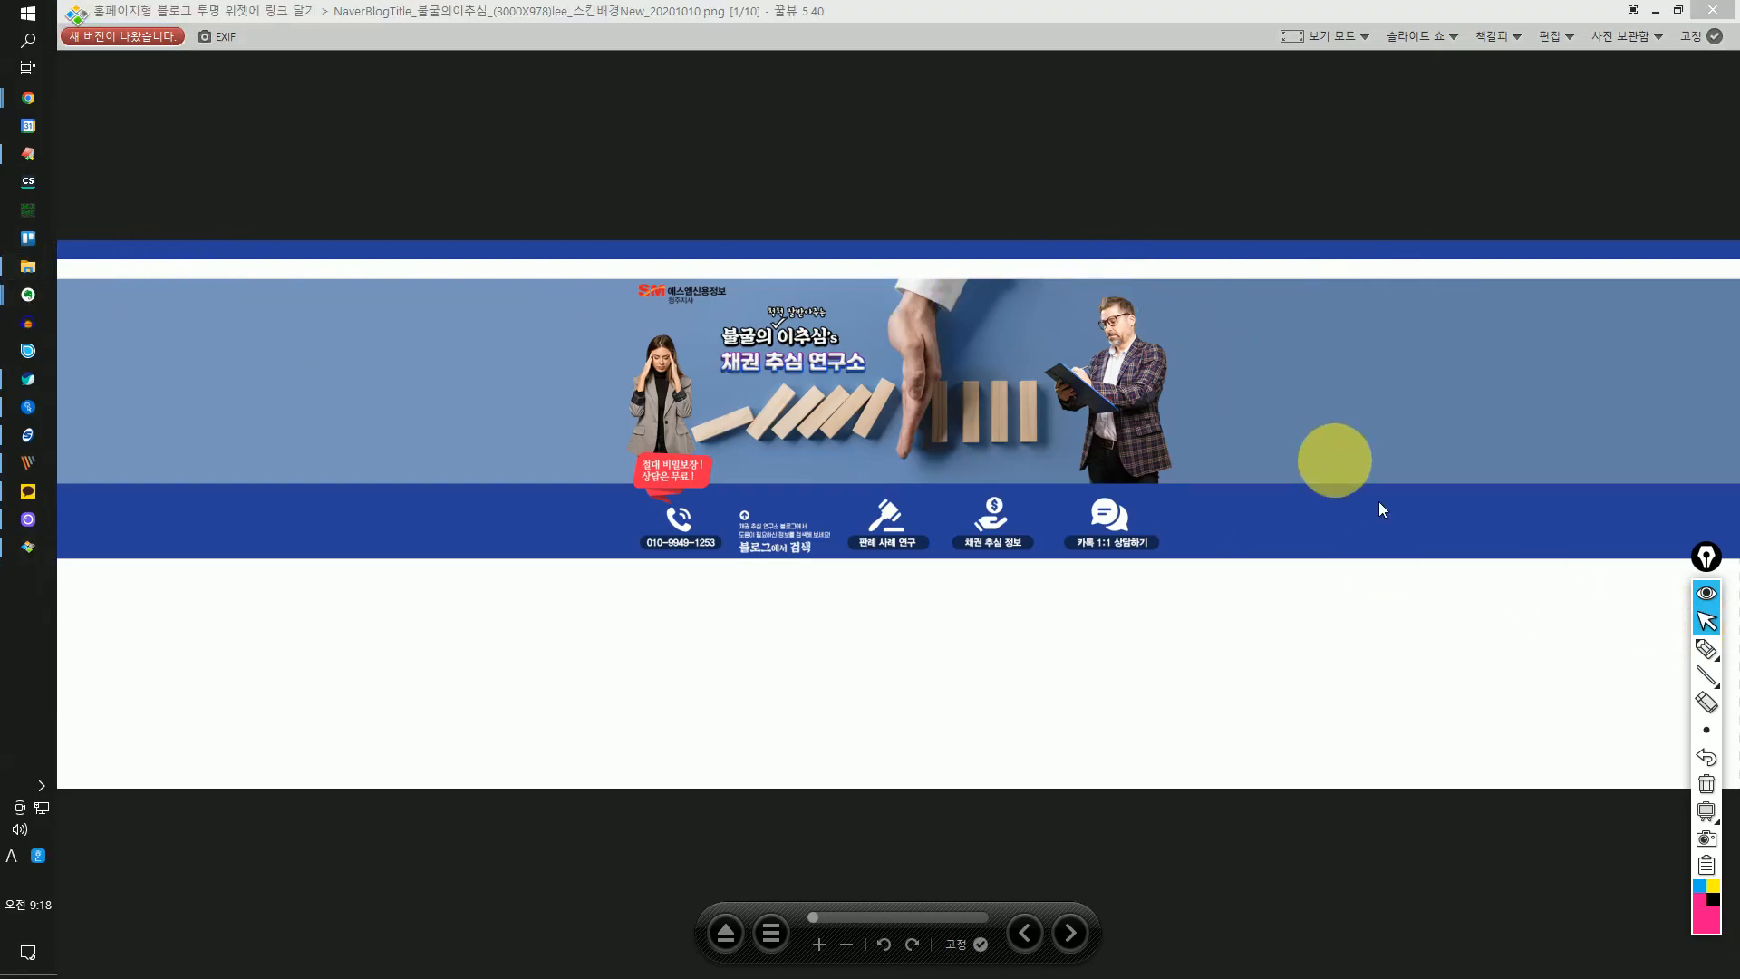
click(1706, 649)
mouse_move(327, 345)
mouse_down()
mouse_move(1219, 370)
mouse_move(1241, 348)
mouse_move(1437, 377)
mouse_up()
drag(1007, 296, 1004, 693)
mouse_move(1047, 604)
mouse_down()
mouse_move(1149, 684)
mouse_move(1070, 711)
mouse_move(1115, 633)
mouse_up()
mouse_move(1028, 743)
mouse_down()
mouse_move(1185, 604)
mouse_move(1169, 695)
mouse_up()
click(1706, 620)
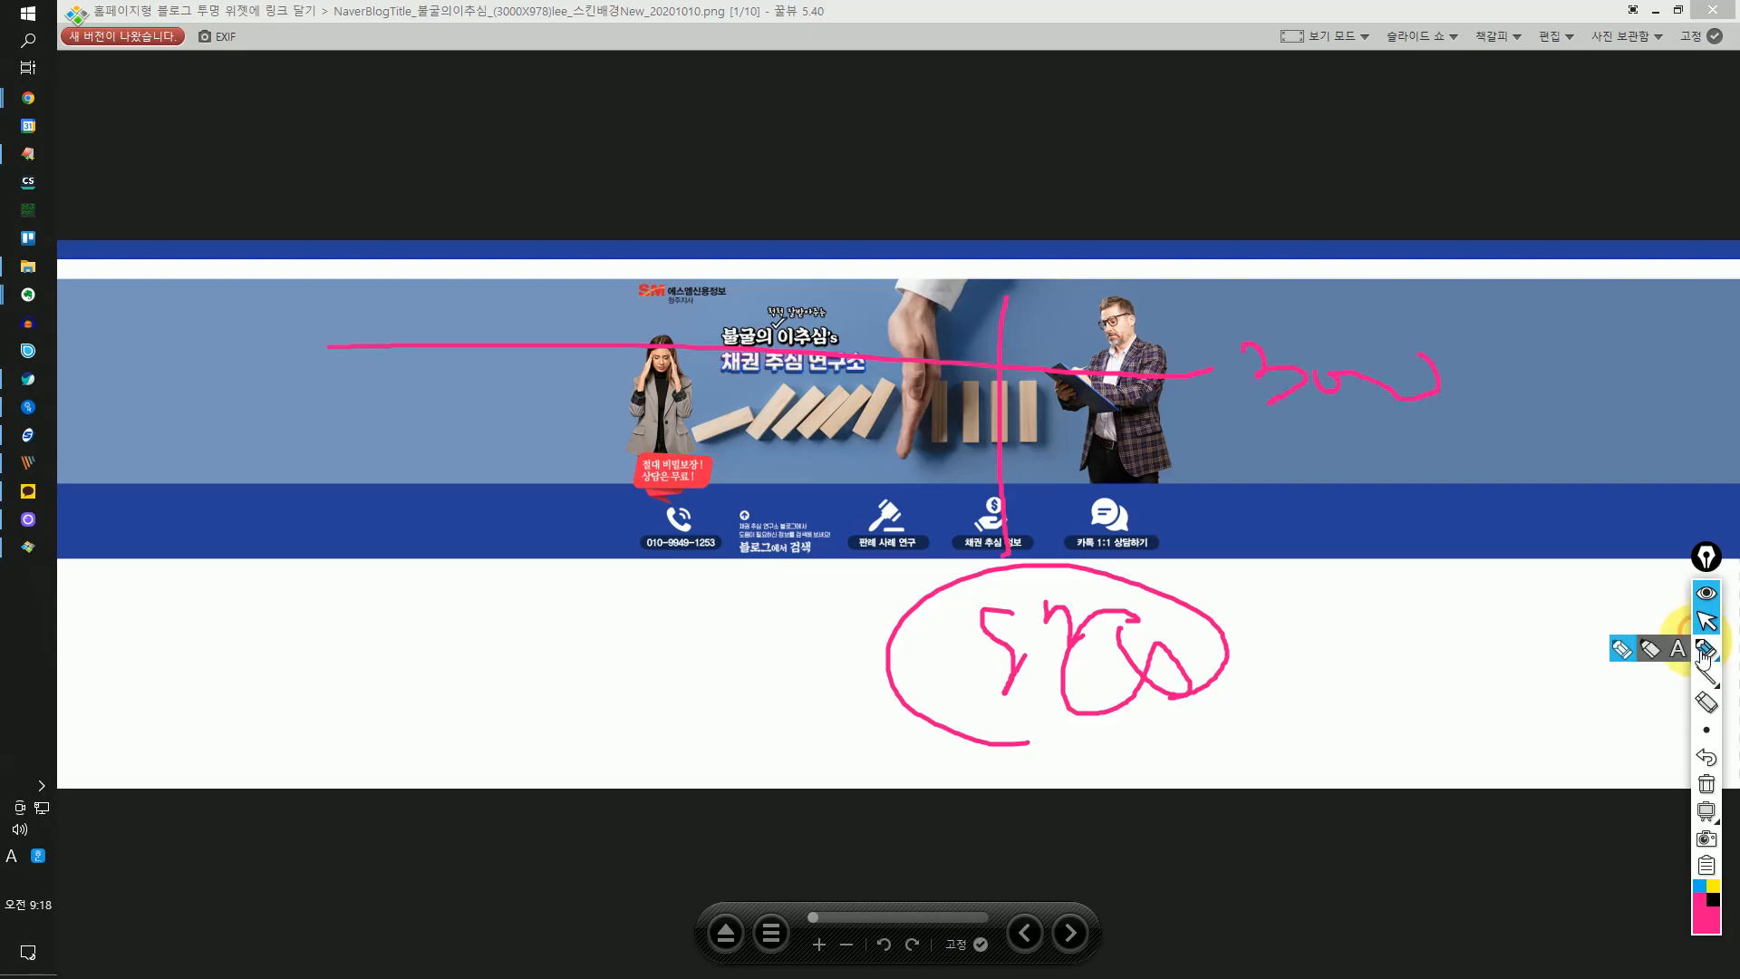
click(1705, 785)
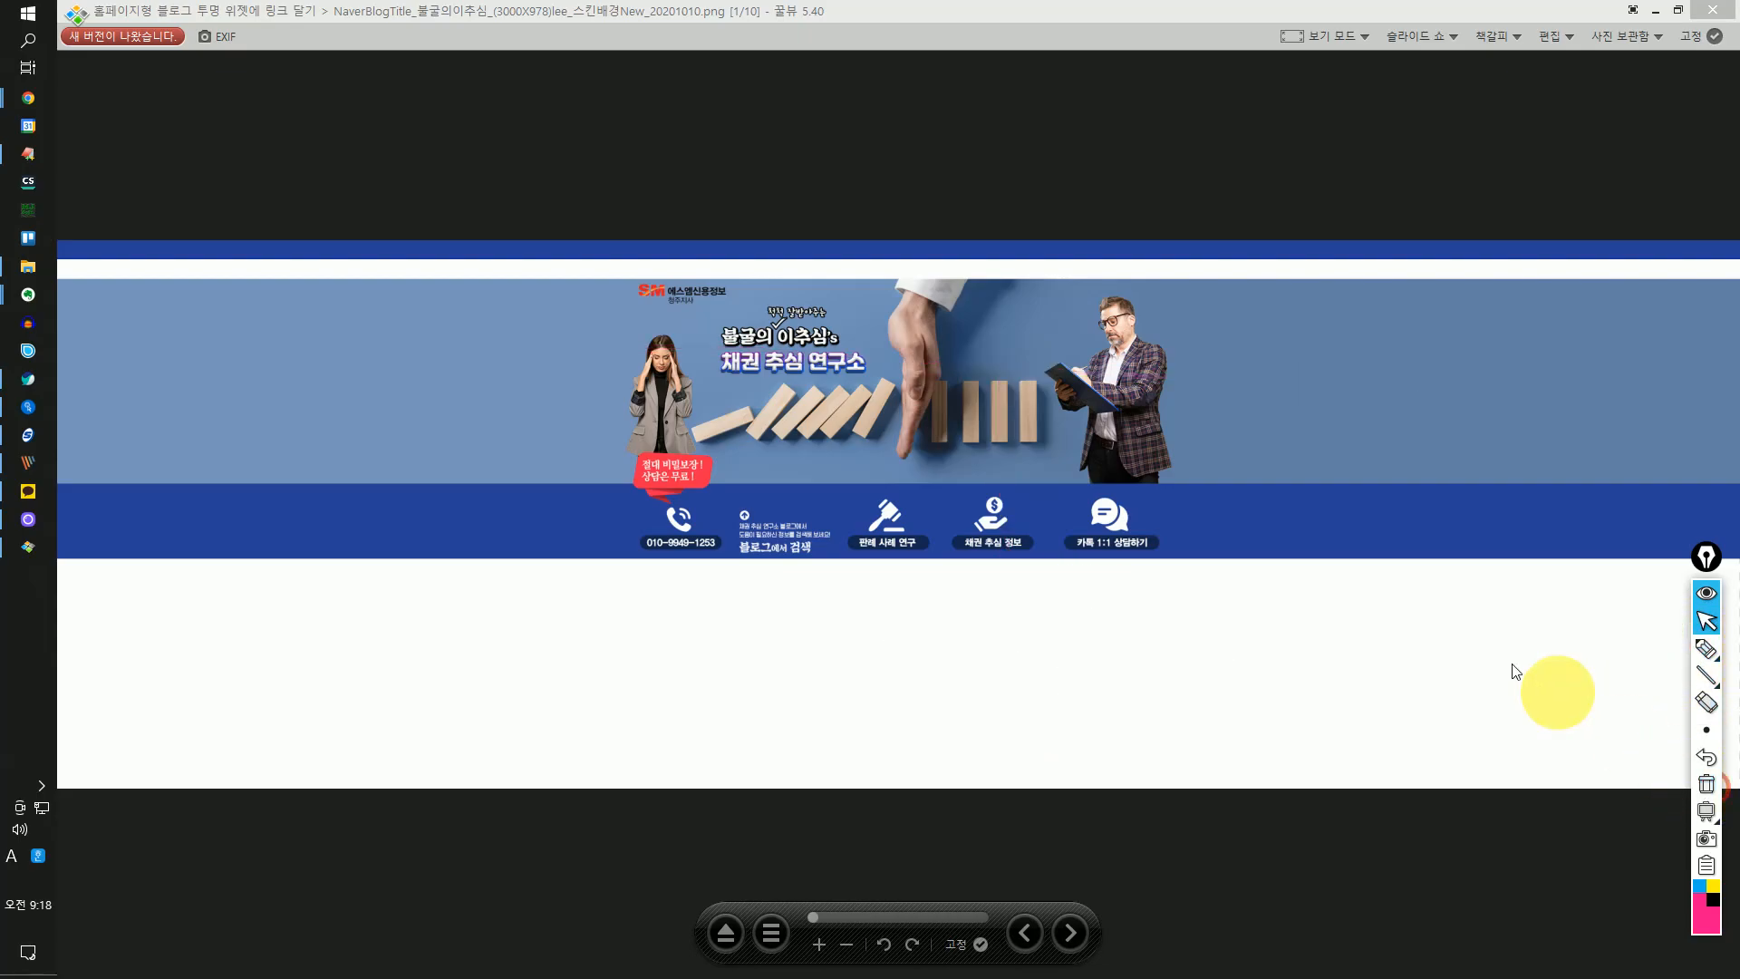
- Close the image viewer and register the selected 3000X978 skin background image for 상단 영역
click(1712, 13)
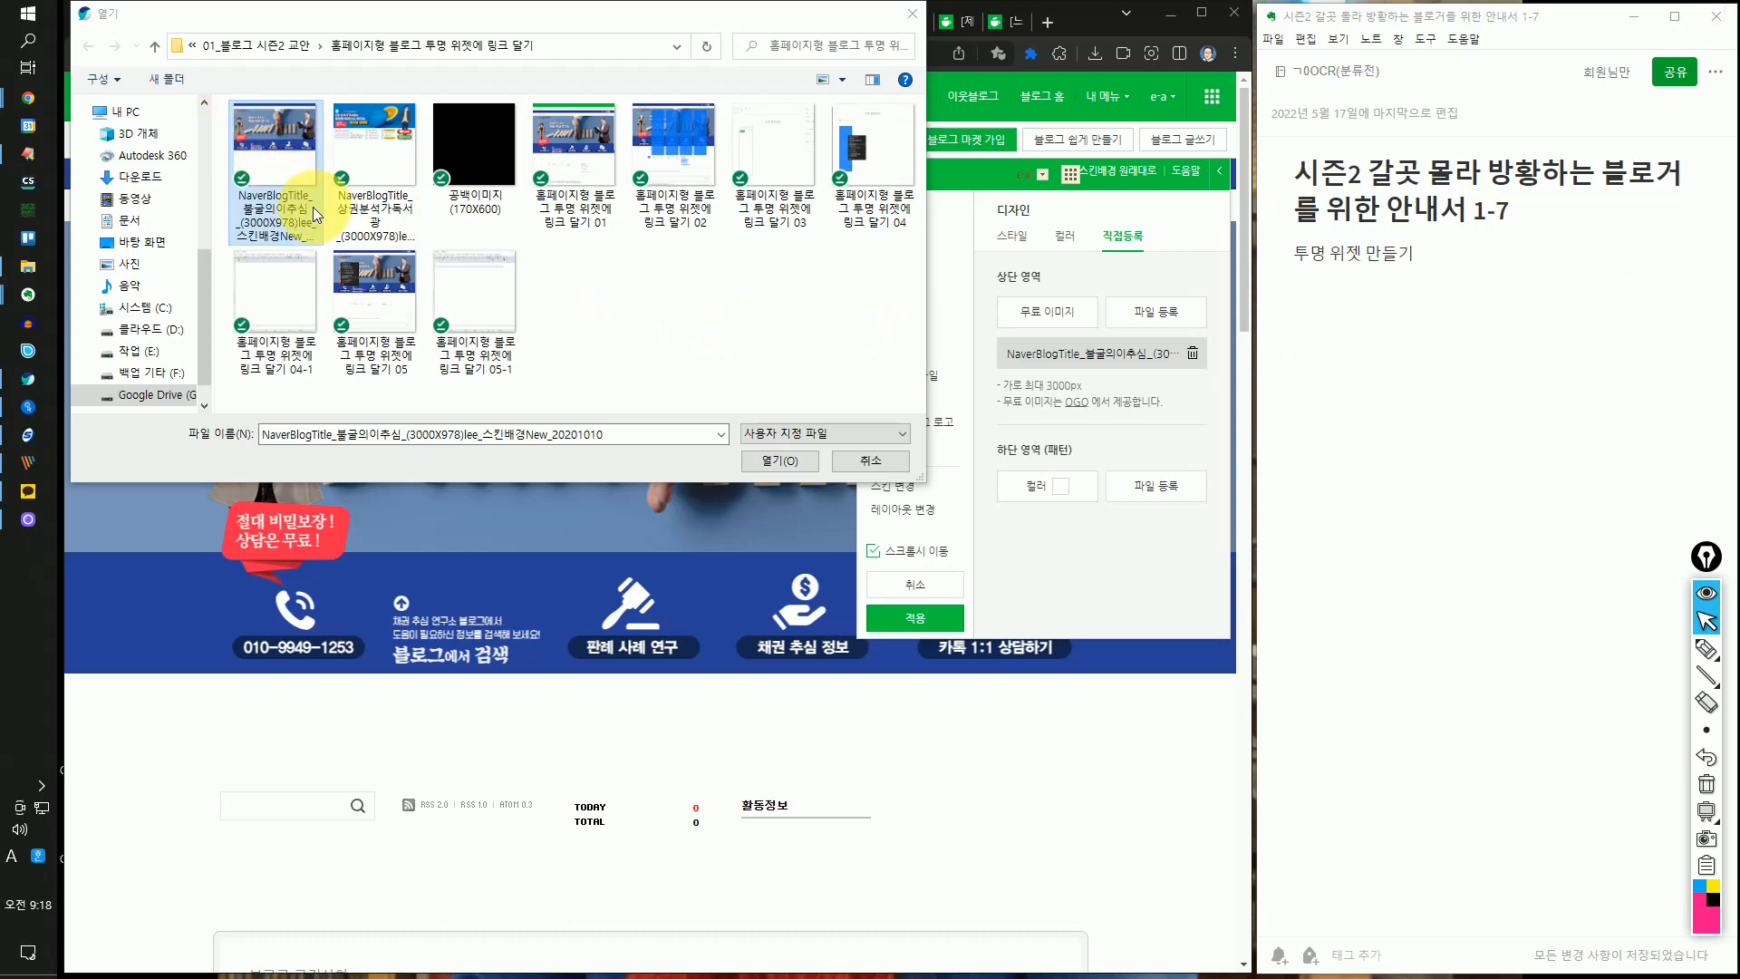
click(625, 275)
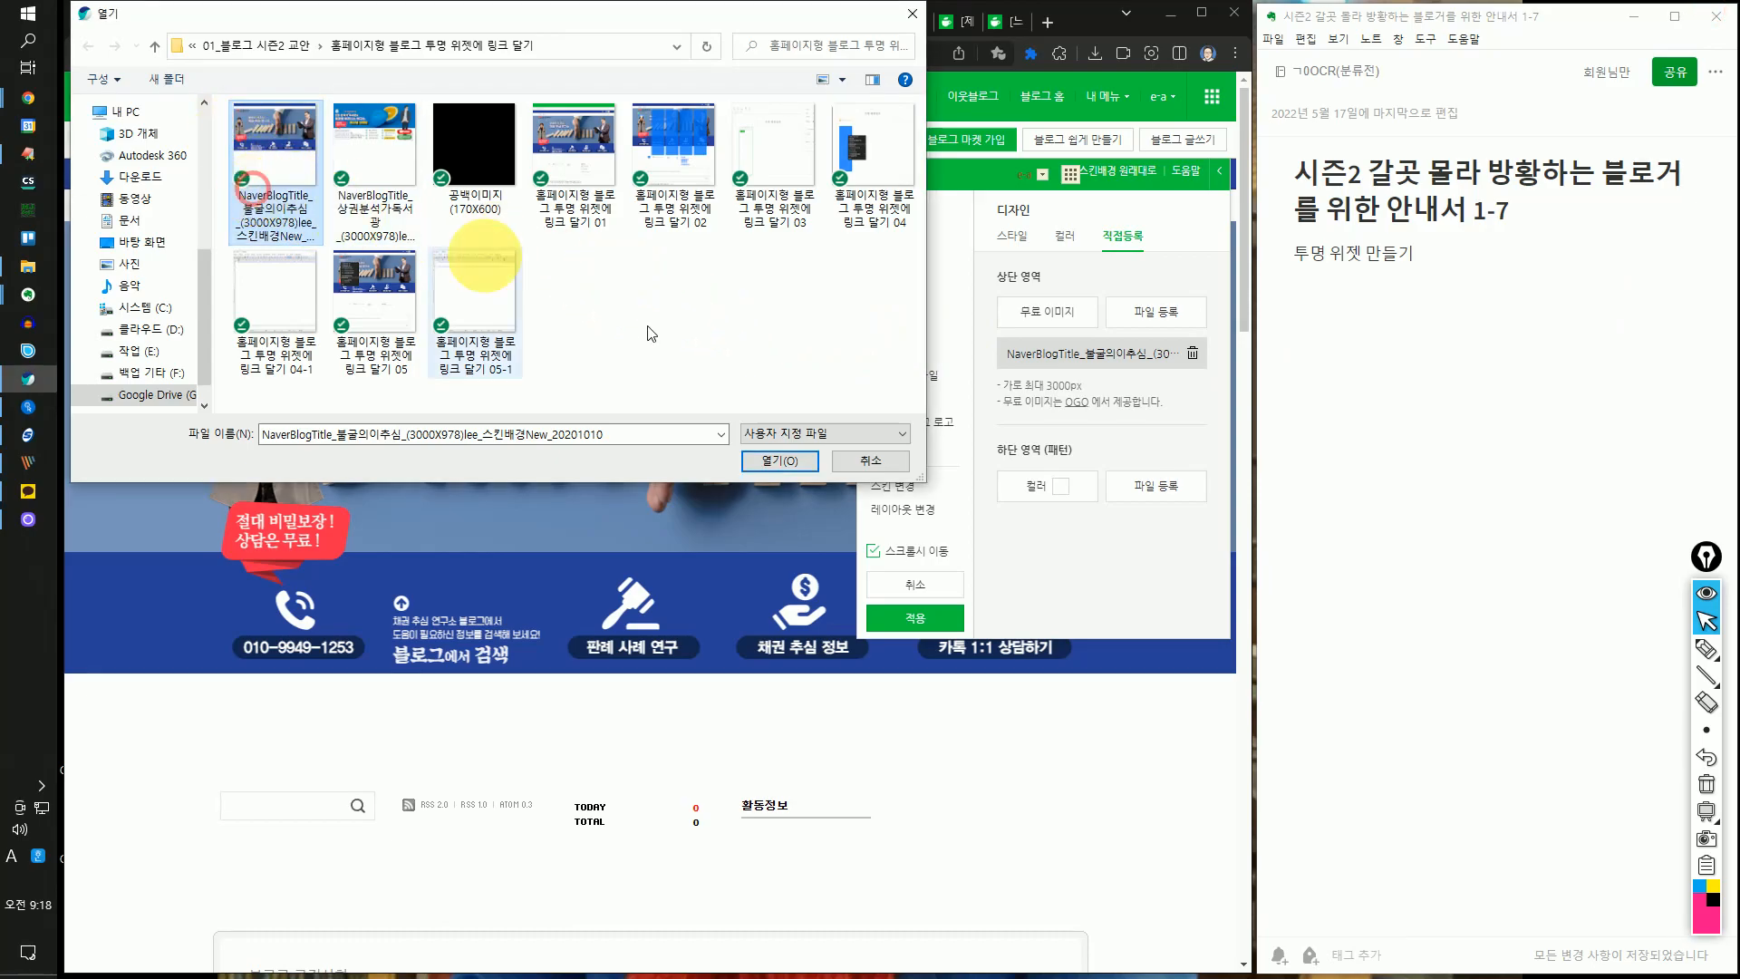
click(799, 461)
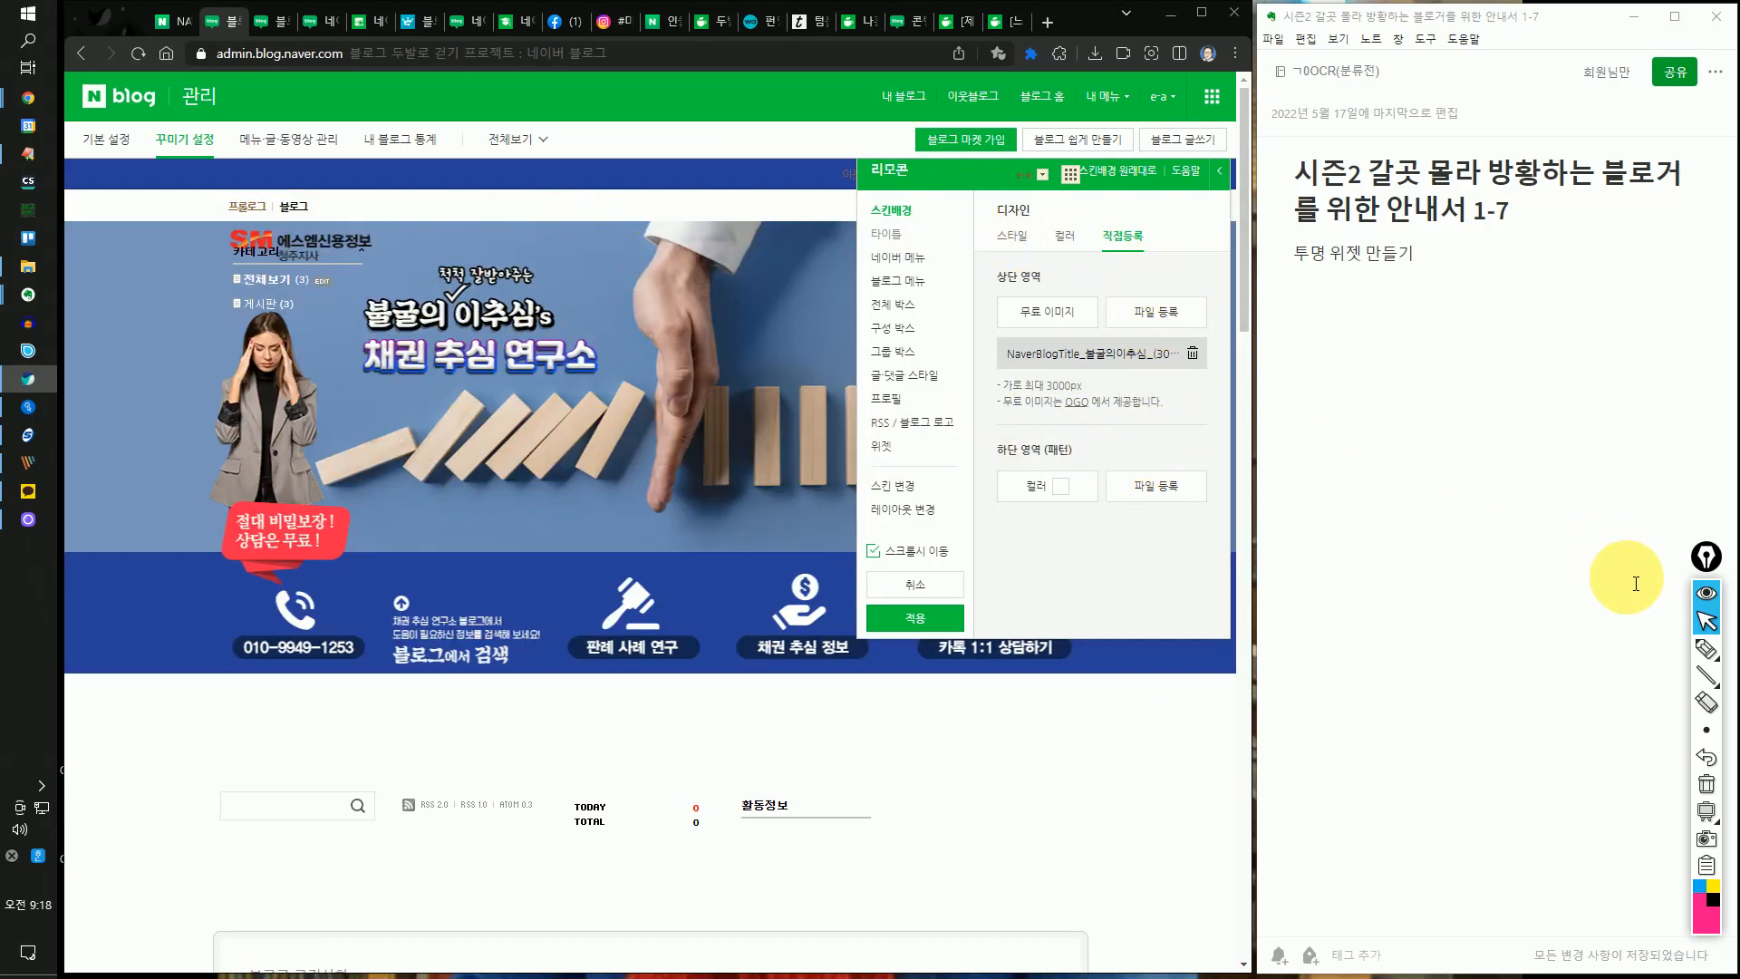
- Circle 스킨배경, 직접등록 and 파일 등록 in pink and put a check mark on the registered file name
click(1706, 649)
mouse_move(872, 229)
mouse_down()
mouse_move(916, 205)
mouse_move(874, 192)
mouse_move(926, 218)
mouse_up()
mouse_move(1127, 240)
mouse_down()
mouse_move(1092, 238)
mouse_move(1138, 222)
mouse_move(1160, 240)
mouse_up()
mouse_move(1200, 358)
mouse_down()
mouse_move(1105, 324)
mouse_move(1182, 313)
mouse_up()
mouse_move(1089, 358)
mouse_down()
mouse_move(1121, 378)
mouse_move(1126, 341)
mouse_up()
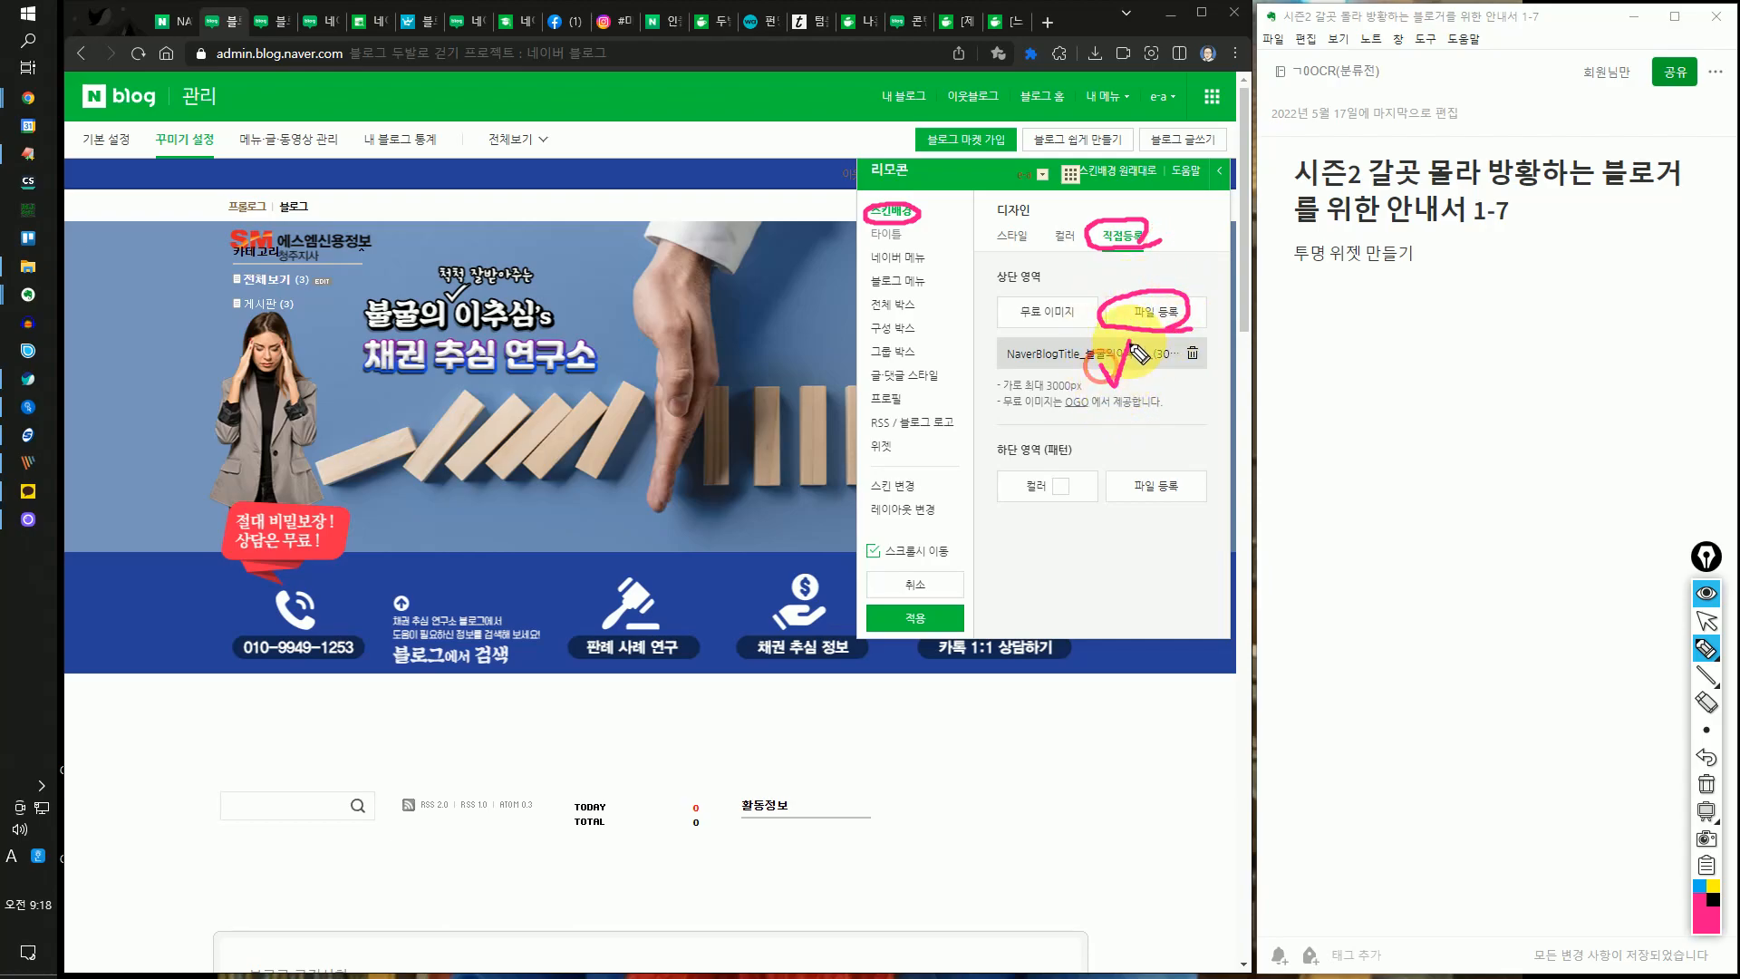
click(1704, 623)
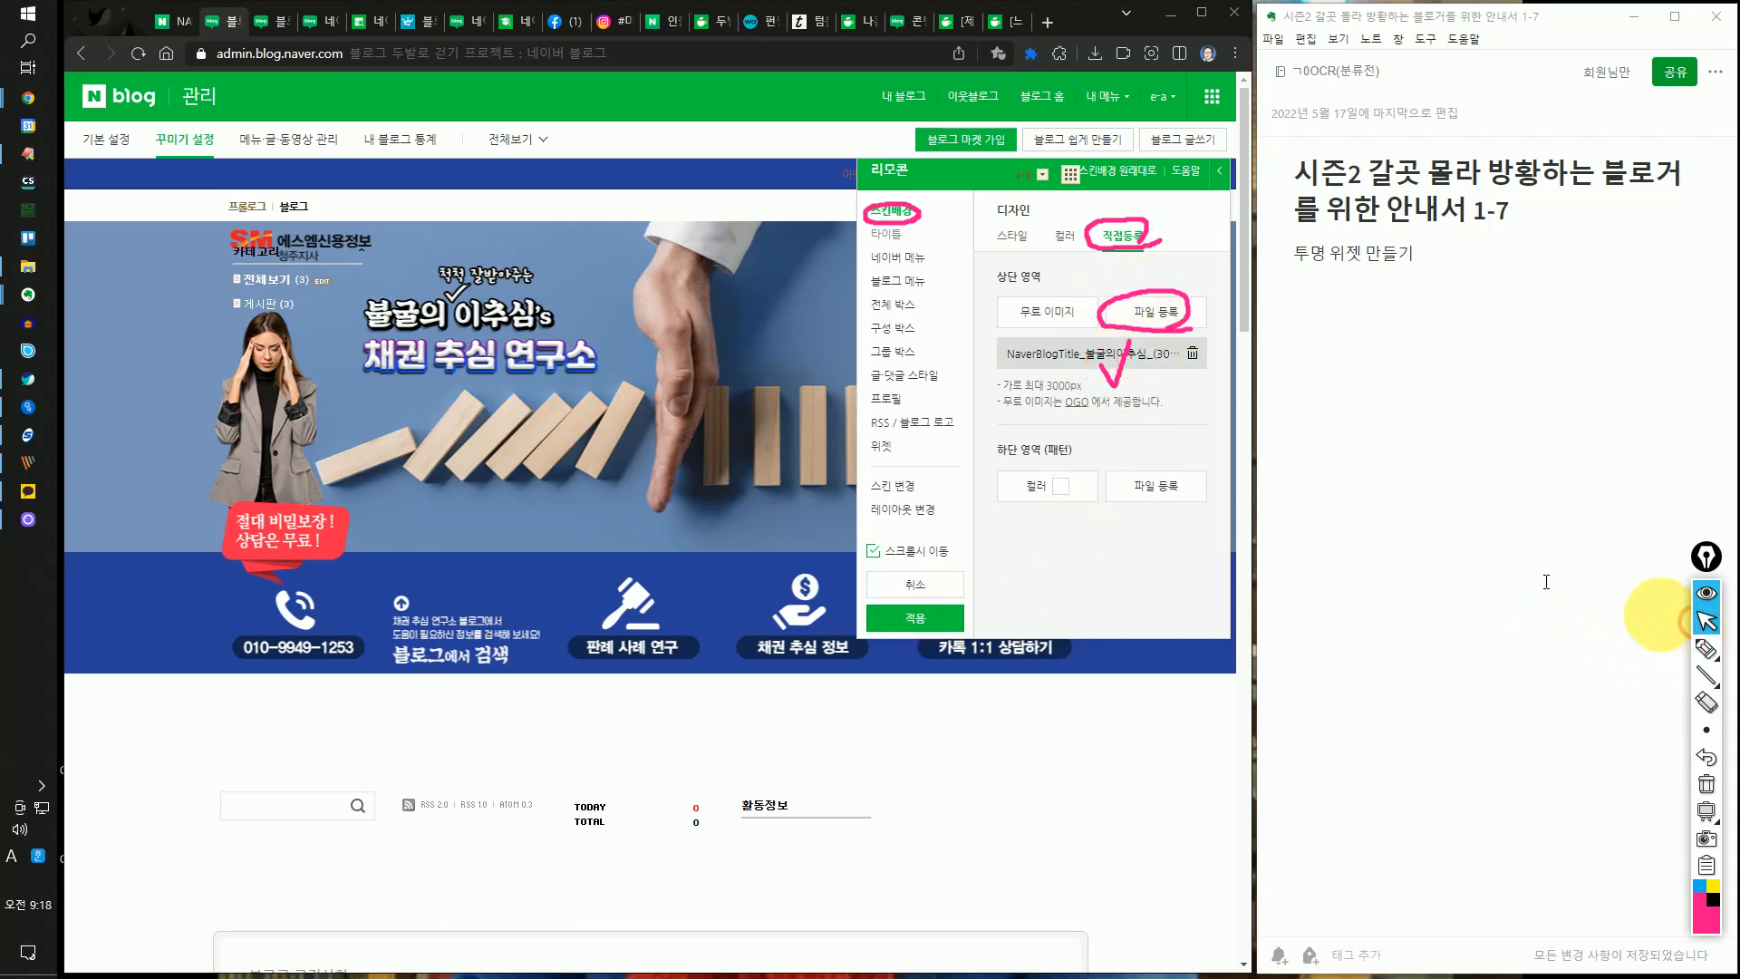
- Close the extra blog tab and clear the pen marks from the design settings page
click(237, 24)
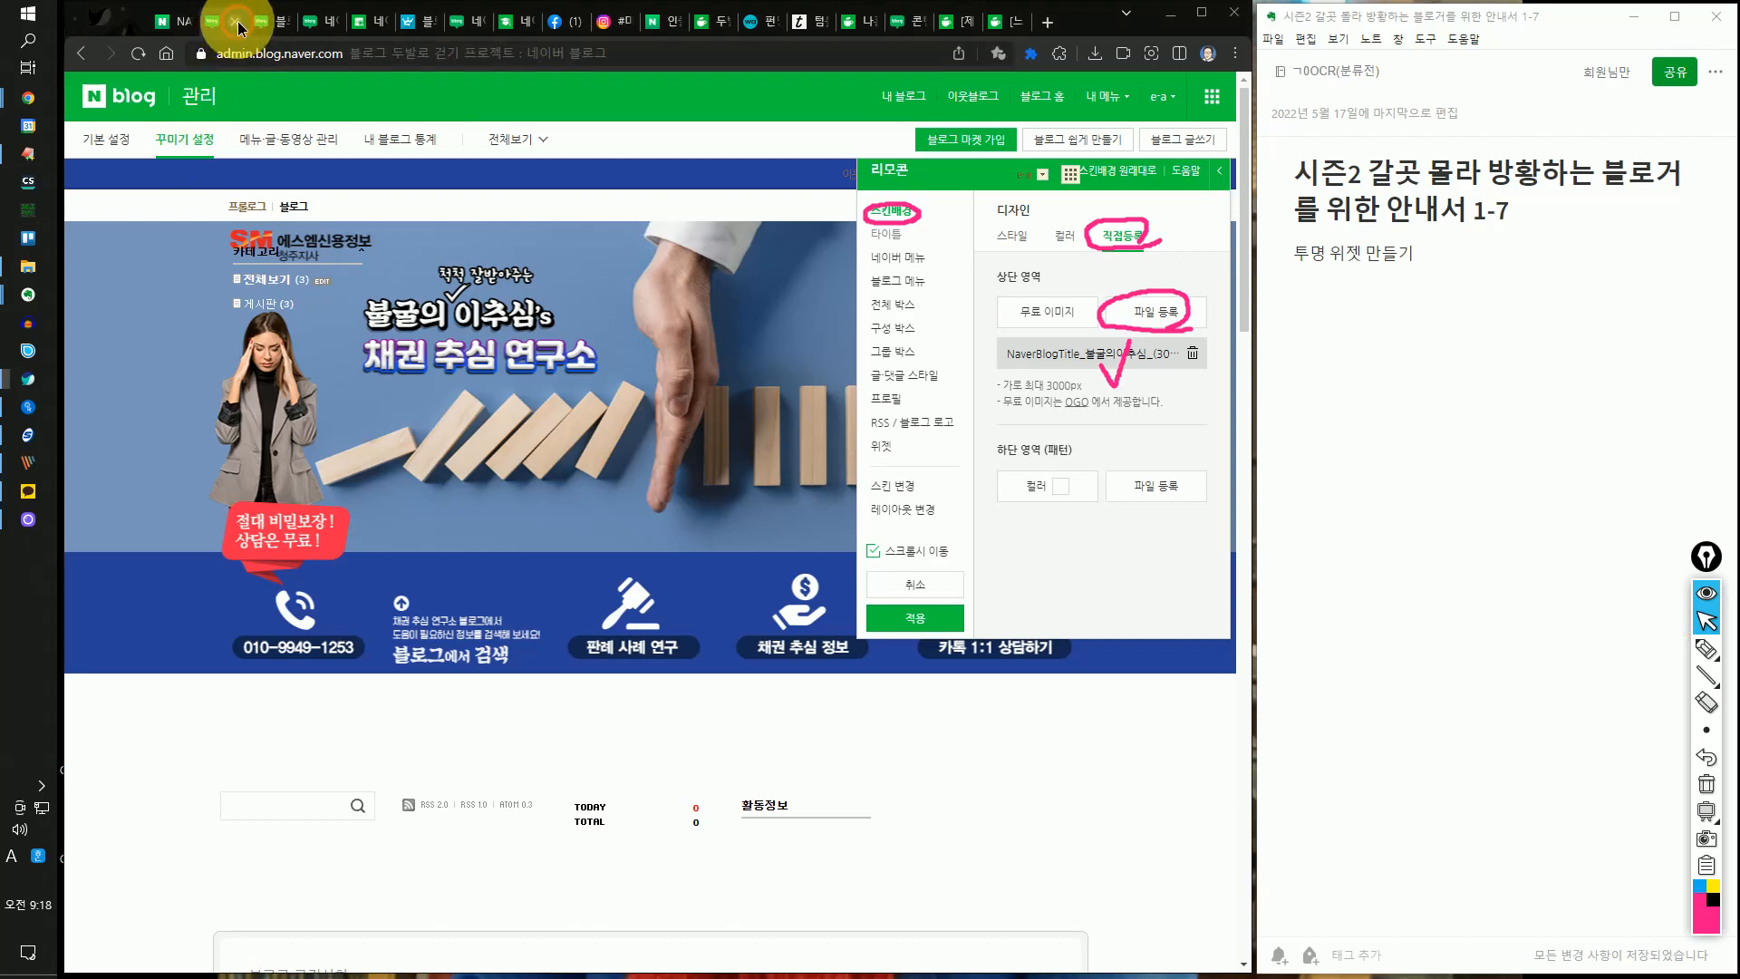
click(226, 24)
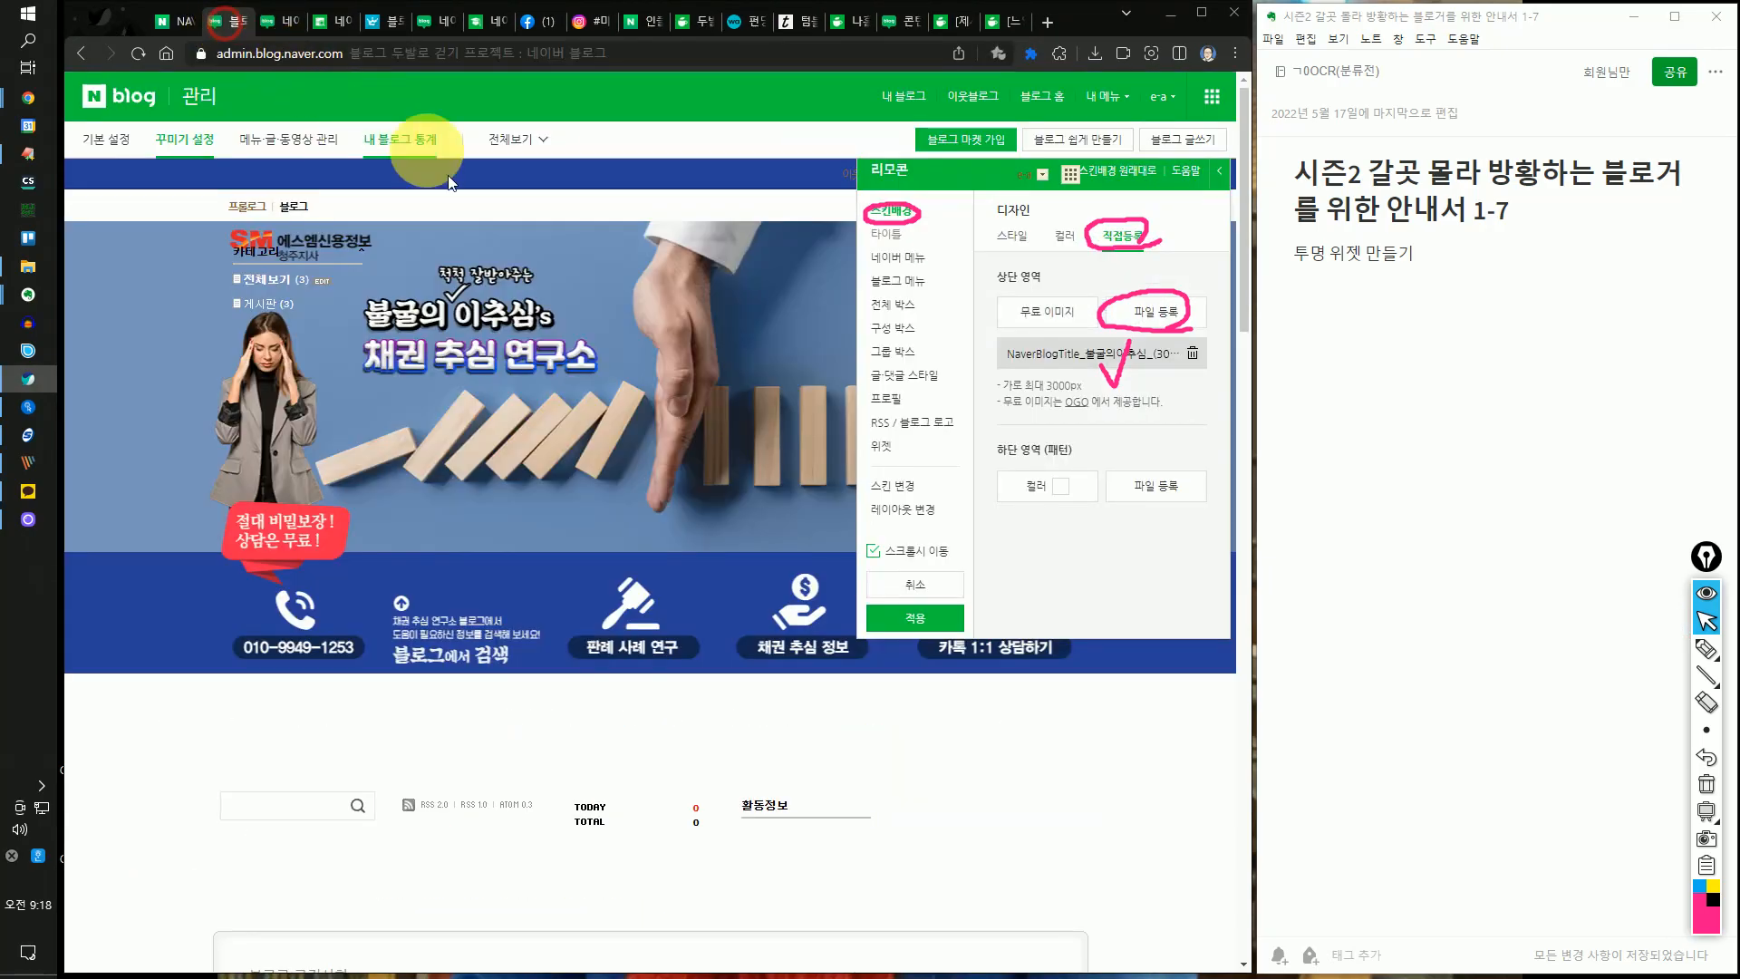
click(1706, 785)
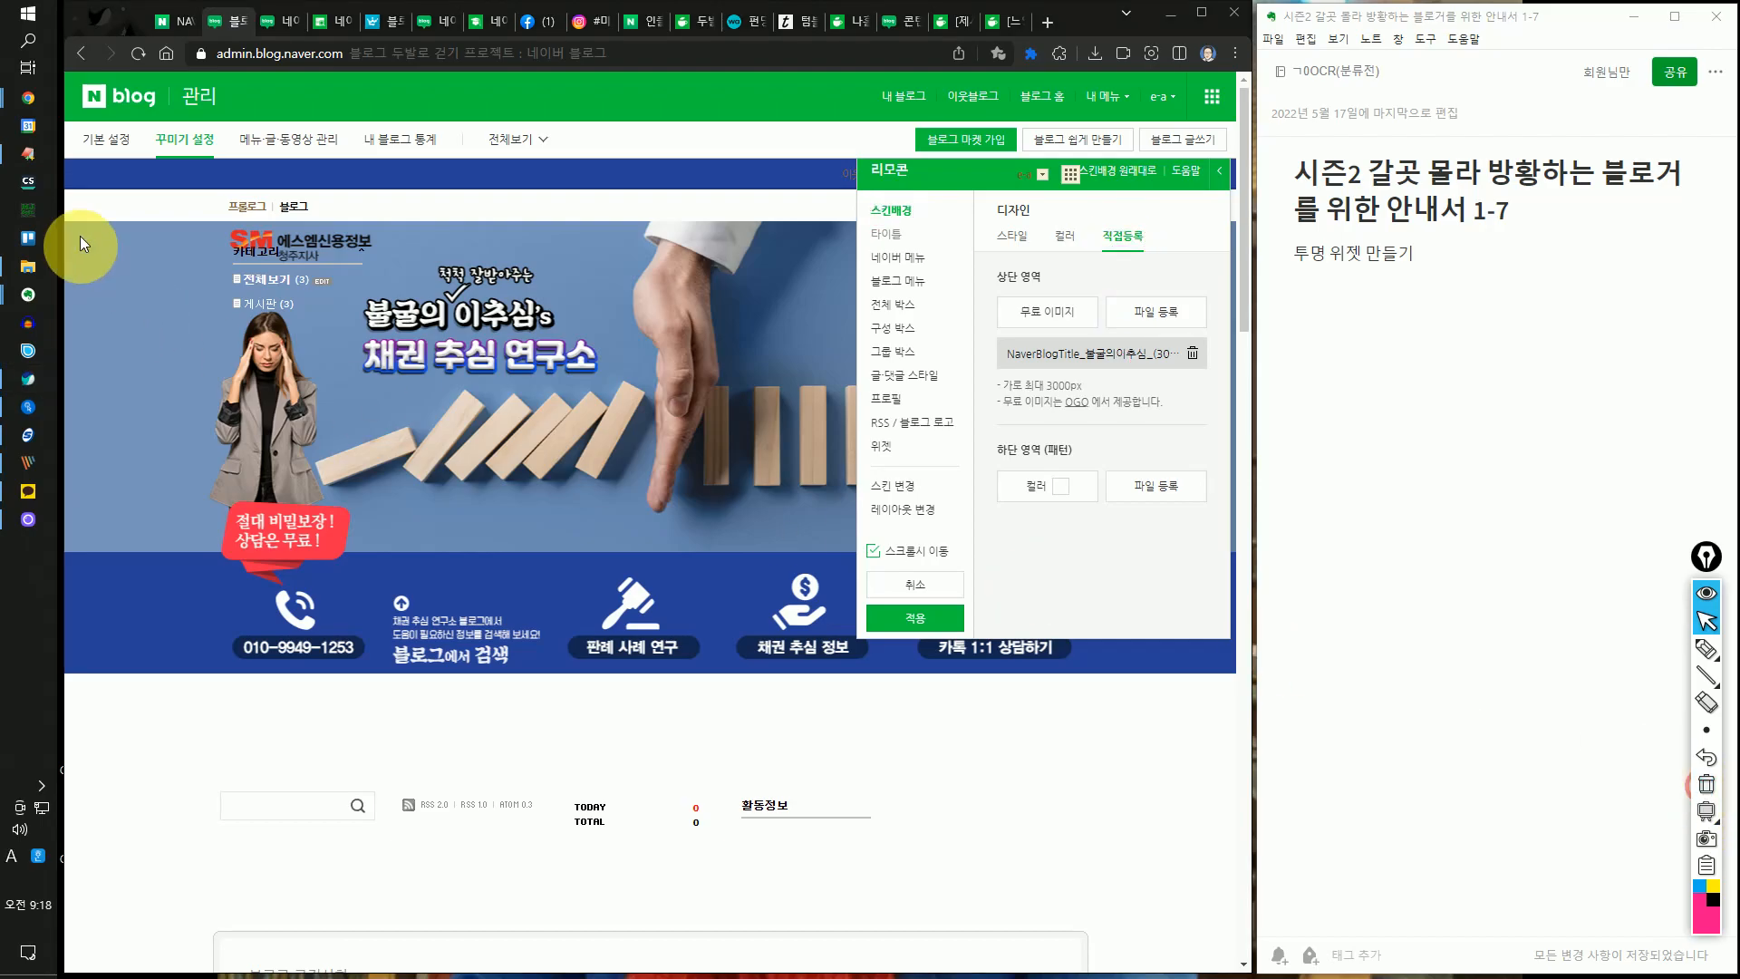
- Leave the design settings, reopen the own blog from the NAVER home page and check its skin background
click(144, 107)
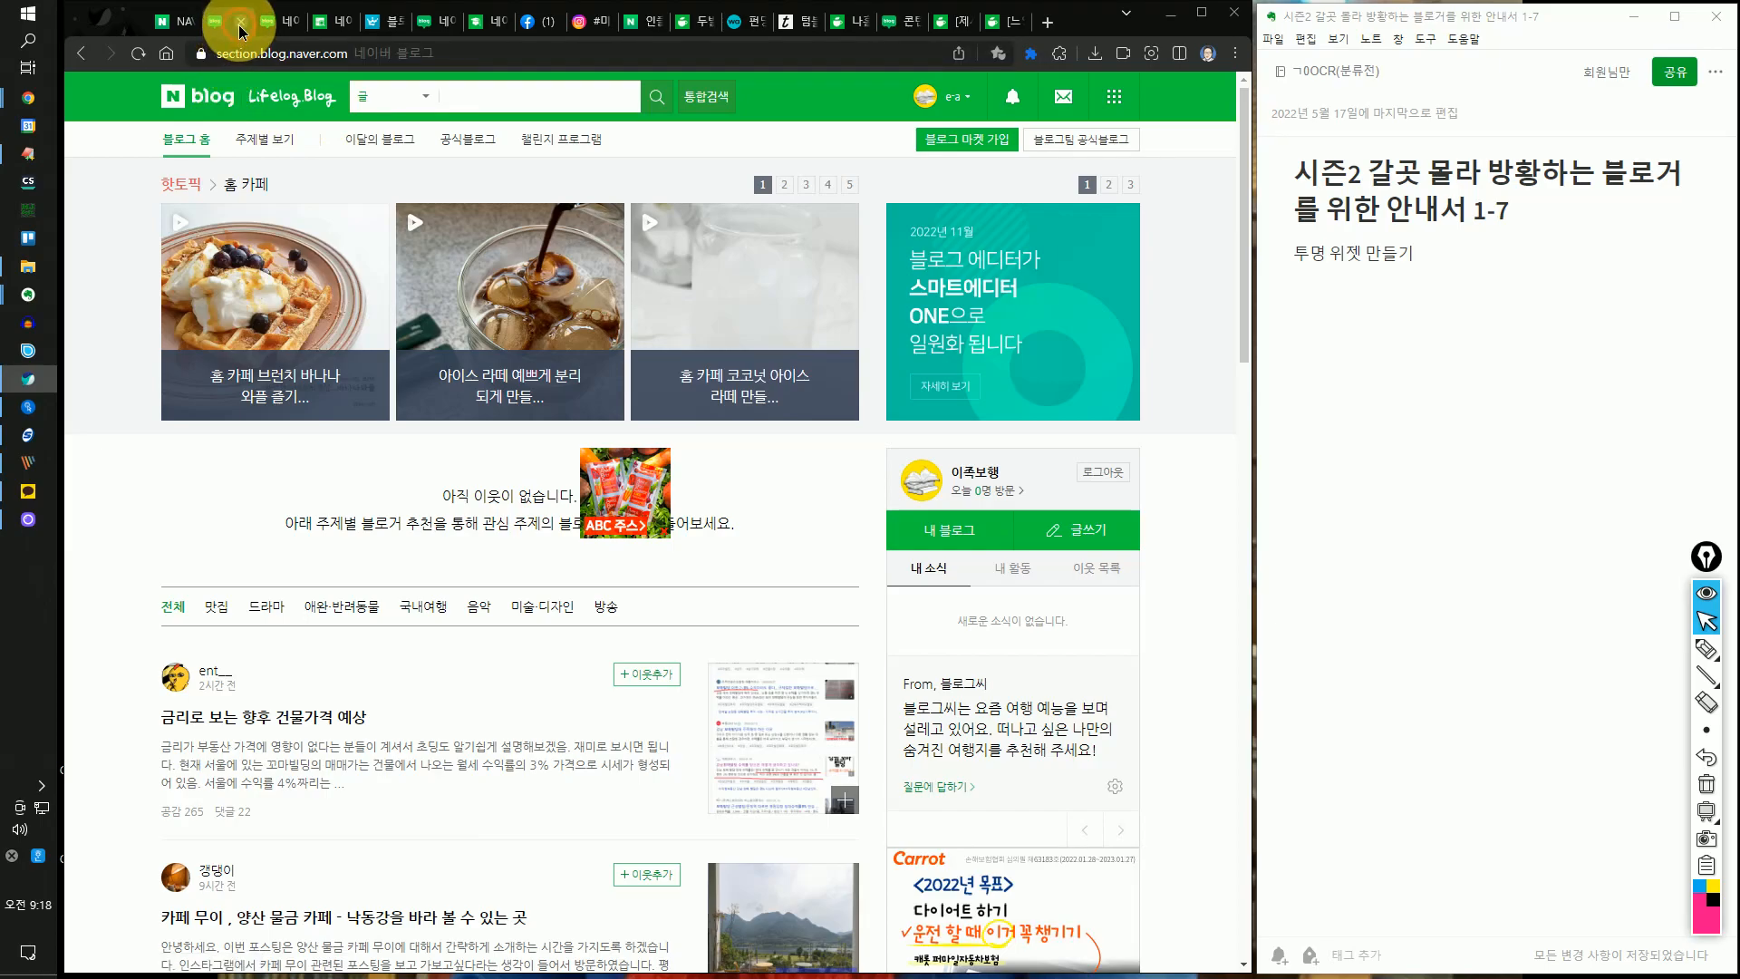
click(240, 32)
click(172, 26)
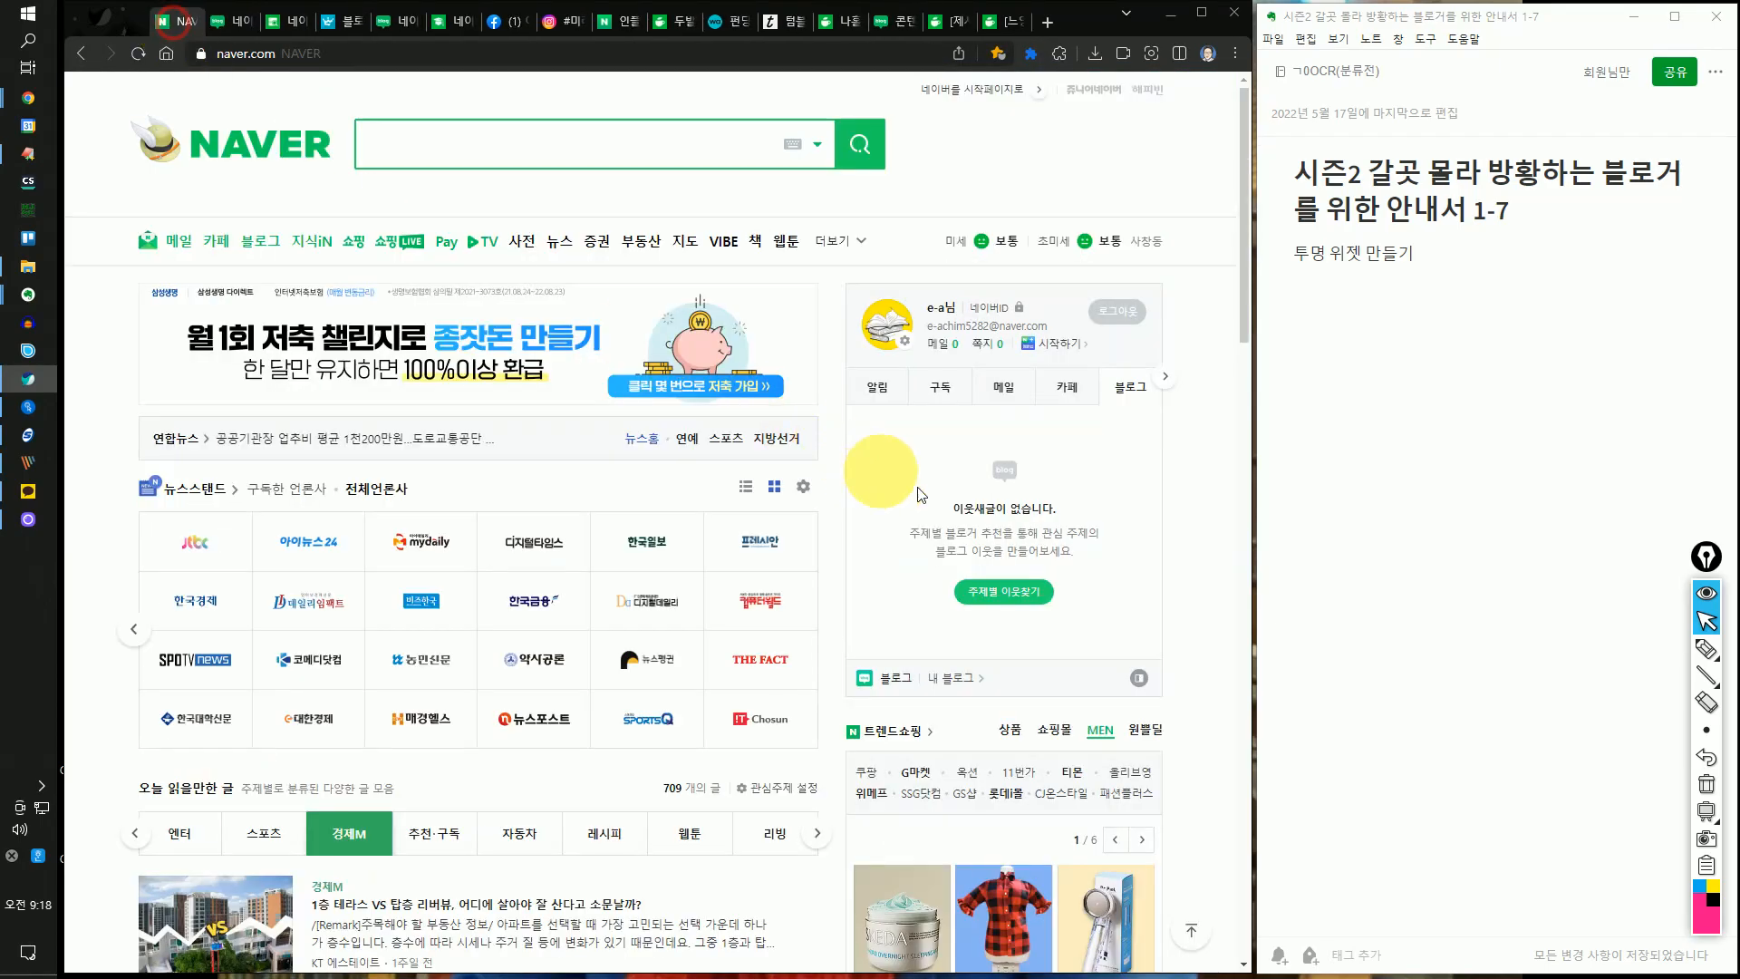
click(950, 681)
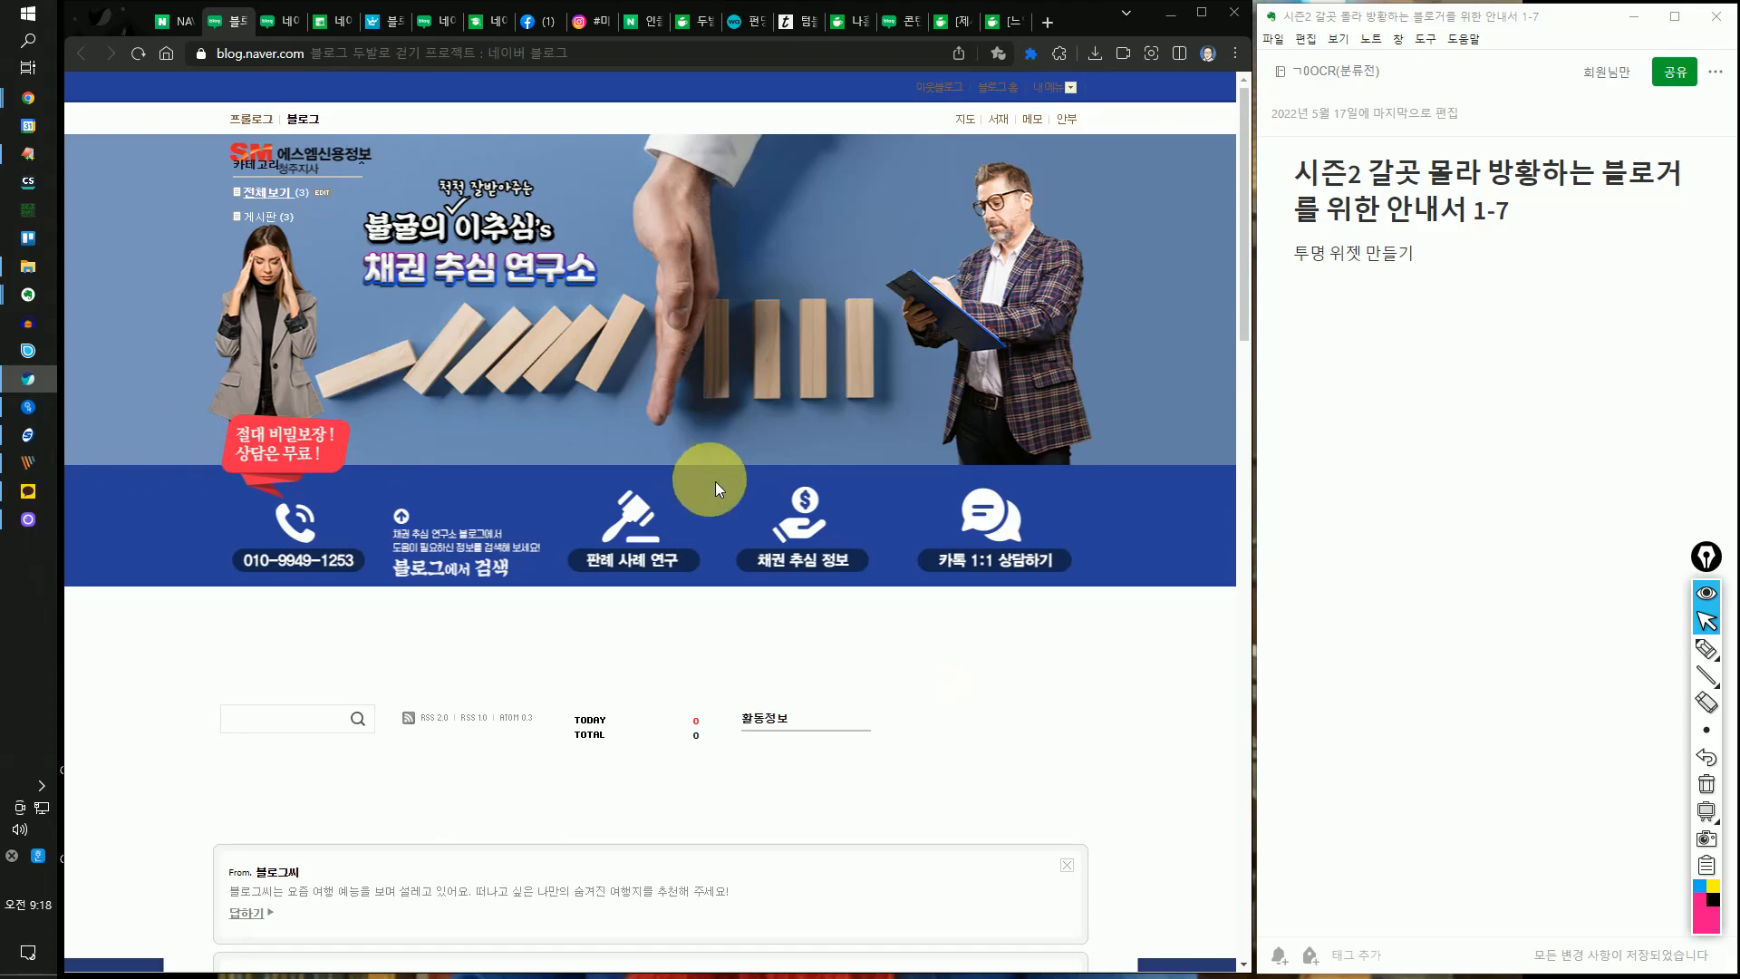
scroll(653, 561, down, 5)
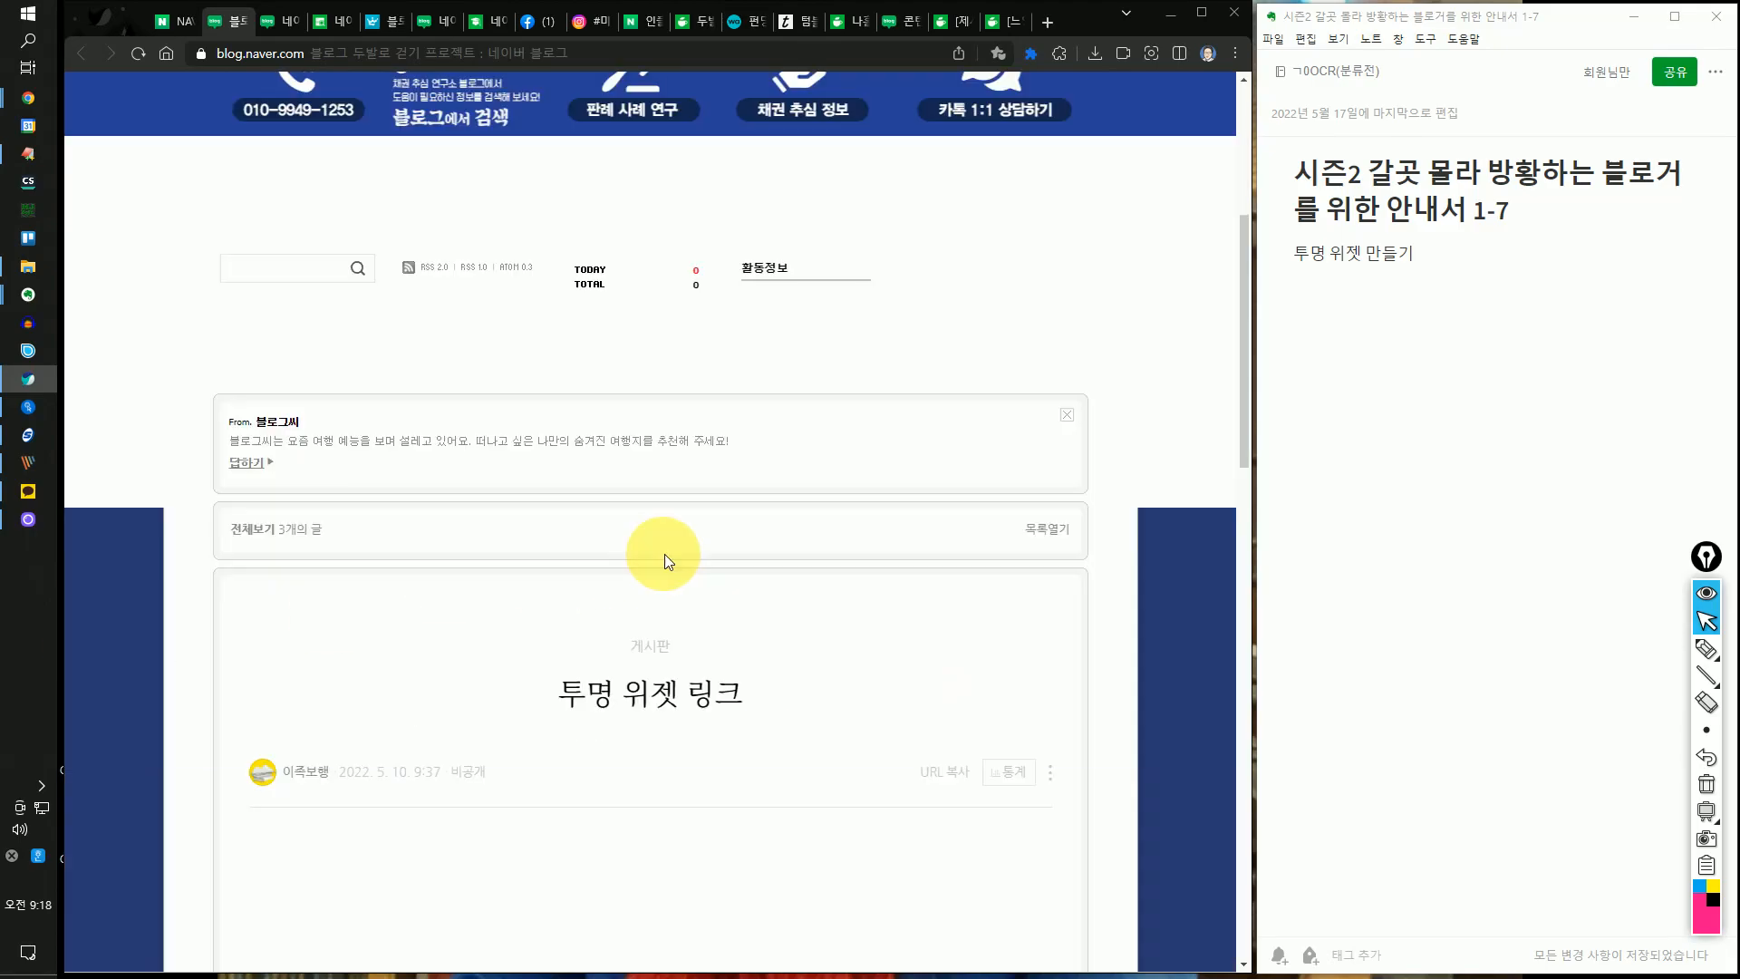
scroll(665, 554, up, 5)
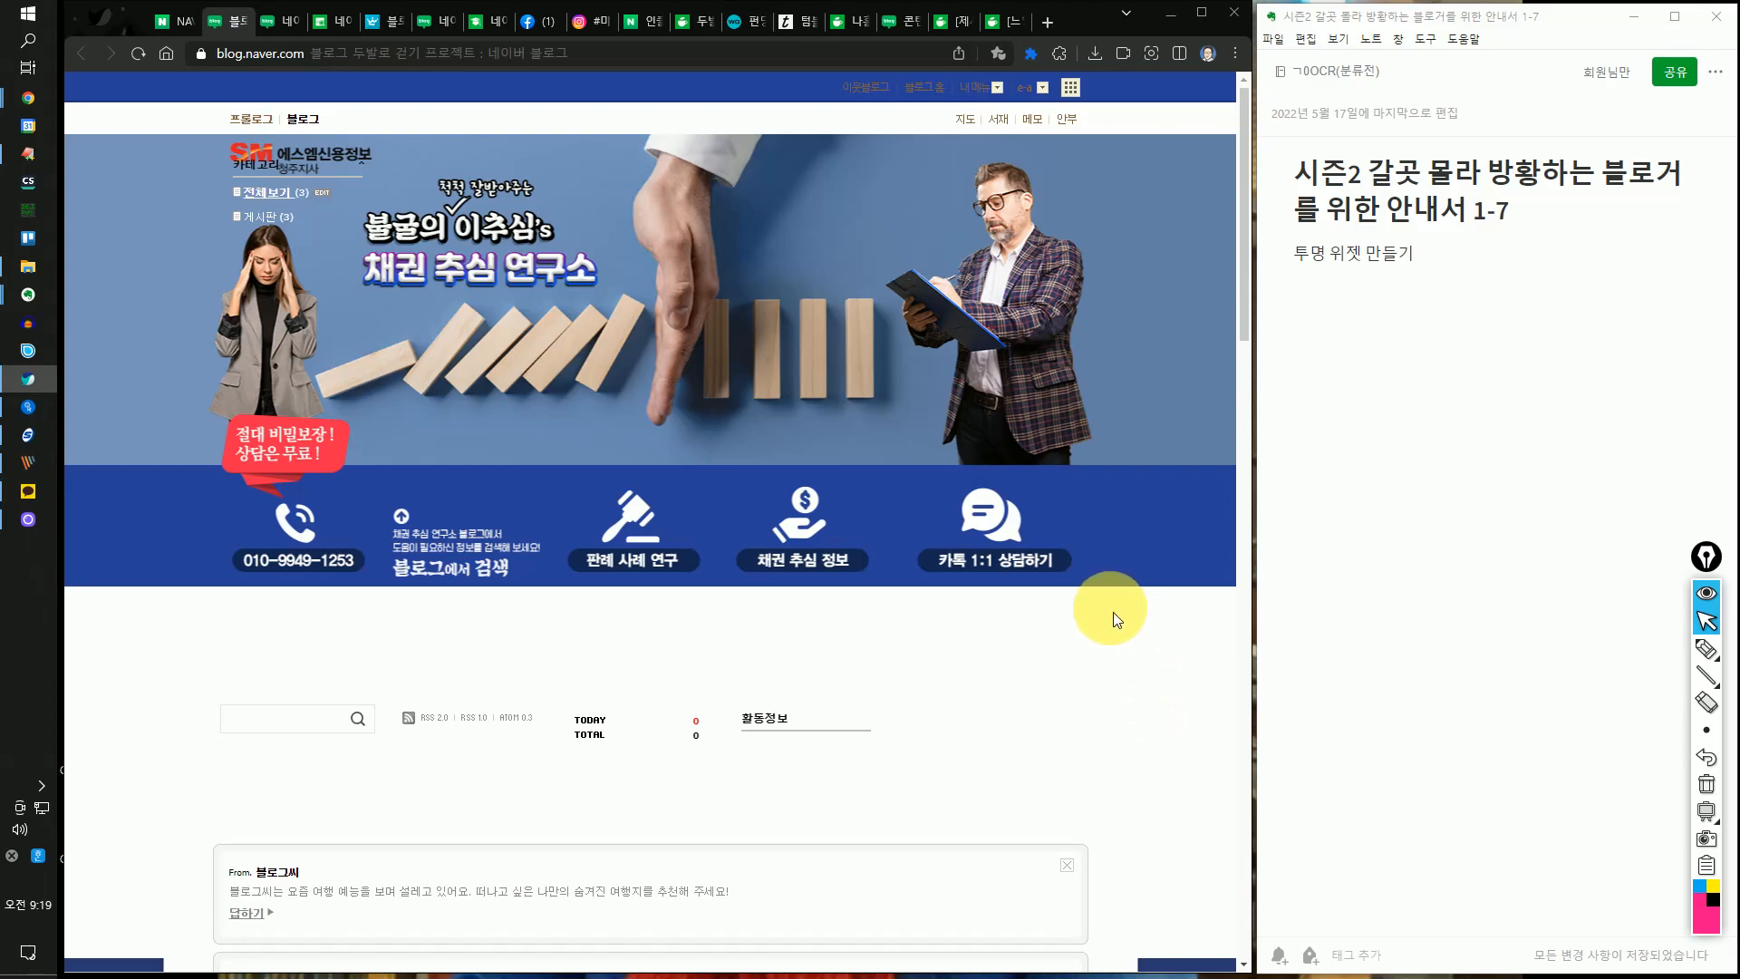
- Select the blog's upper page content to reveal the four transparent widgets, check-mark each in pink and circle their lower area
drag(1178, 768, 148, 299)
click(1707, 647)
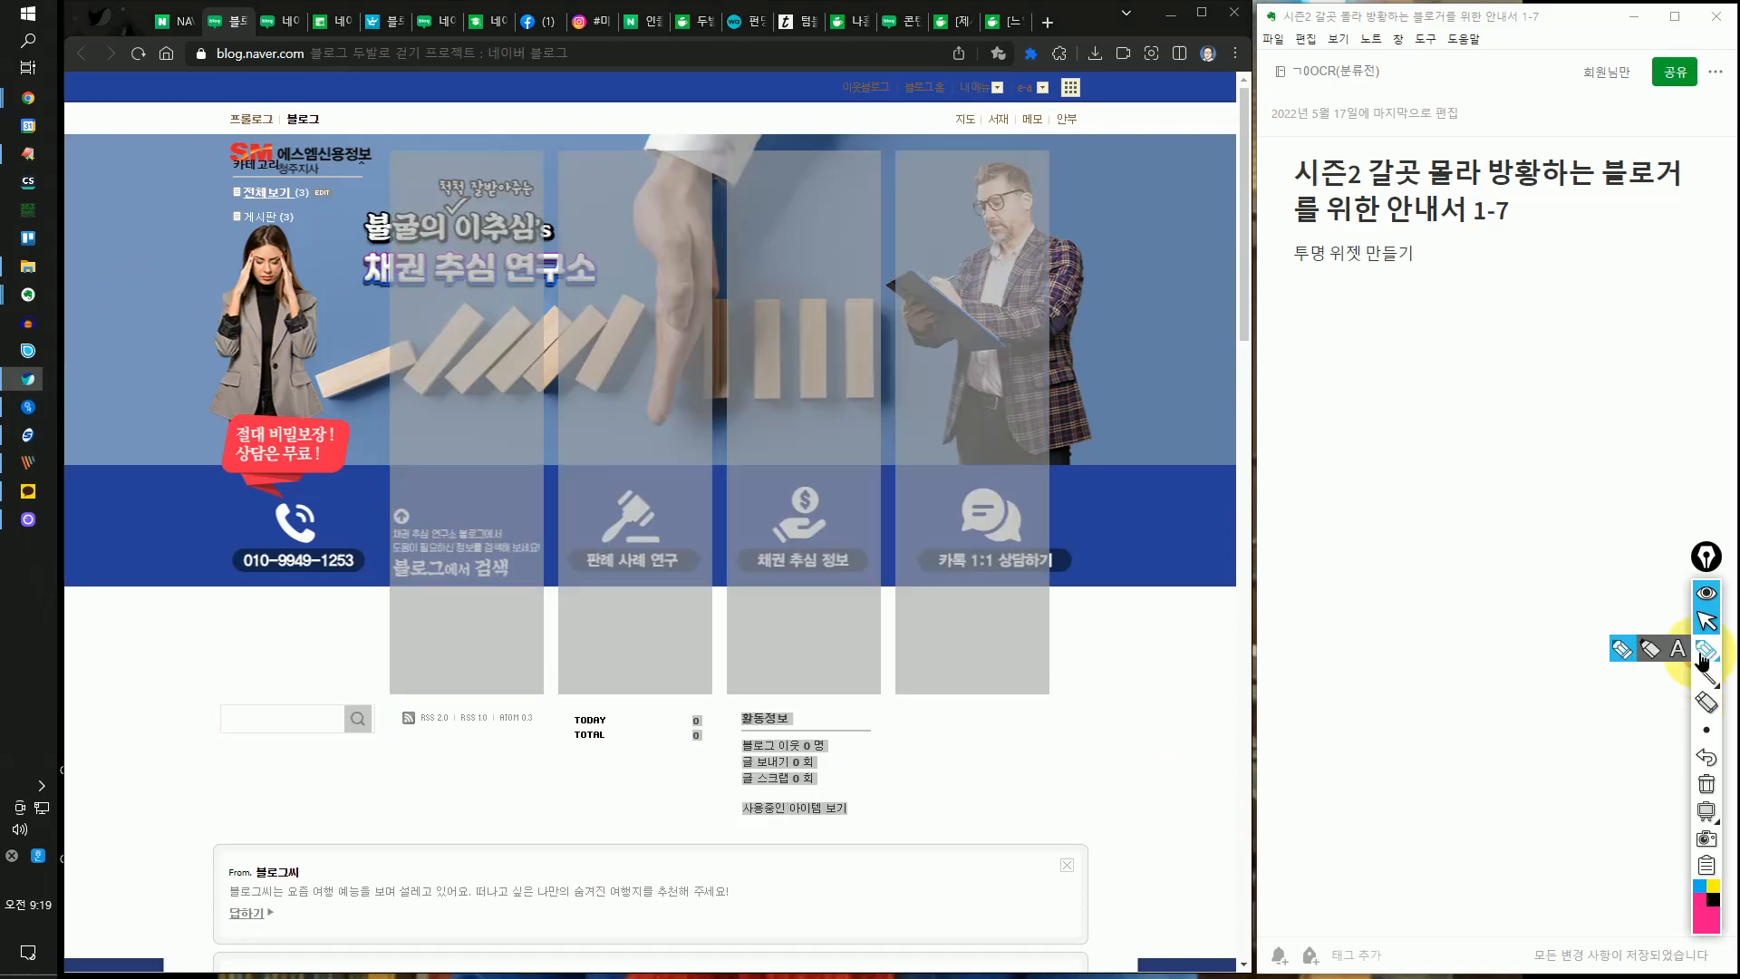
drag(412, 283, 455, 277)
drag(661, 297, 693, 303)
drag(799, 313, 861, 317)
click(935, 325)
drag(967, 376, 1020, 340)
mouse_move(1133, 698)
mouse_down()
mouse_move(978, 771)
mouse_move(433, 645)
mouse_move(727, 446)
mouse_move(1029, 610)
mouse_move(910, 666)
mouse_up()
click(1706, 621)
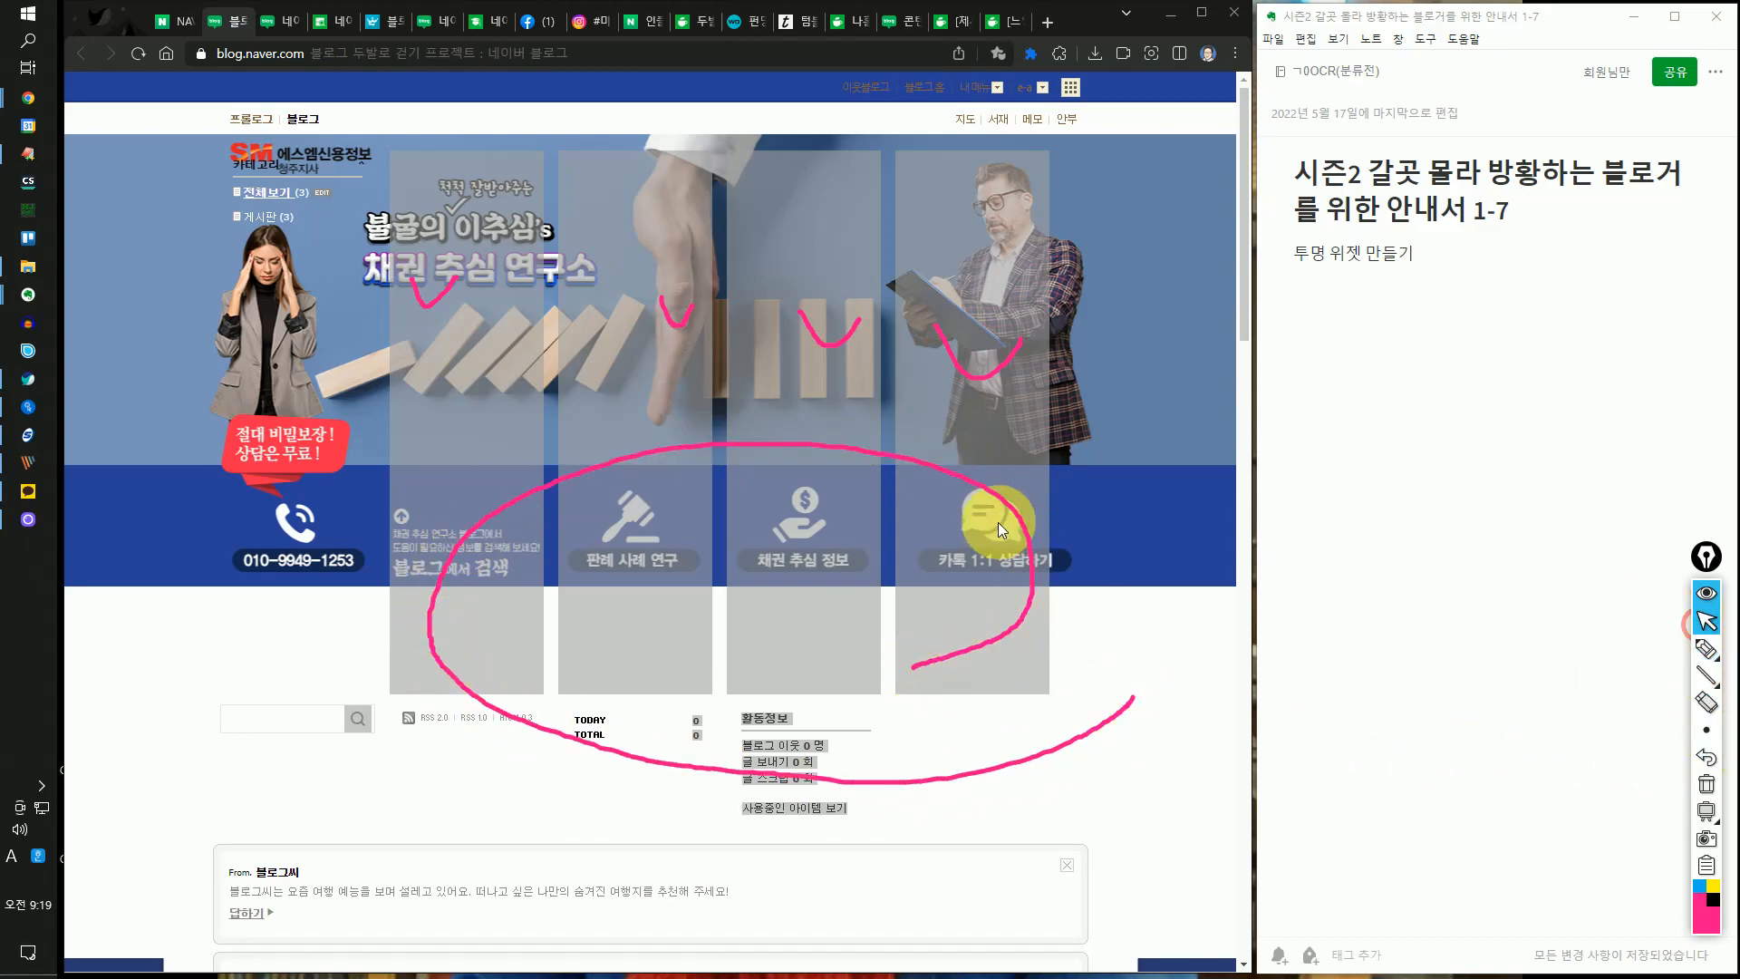
- Erase the pink marks and open the own blog's 레이아웃·위젯 설정 page, starting from the NAVER home page
click(1708, 784)
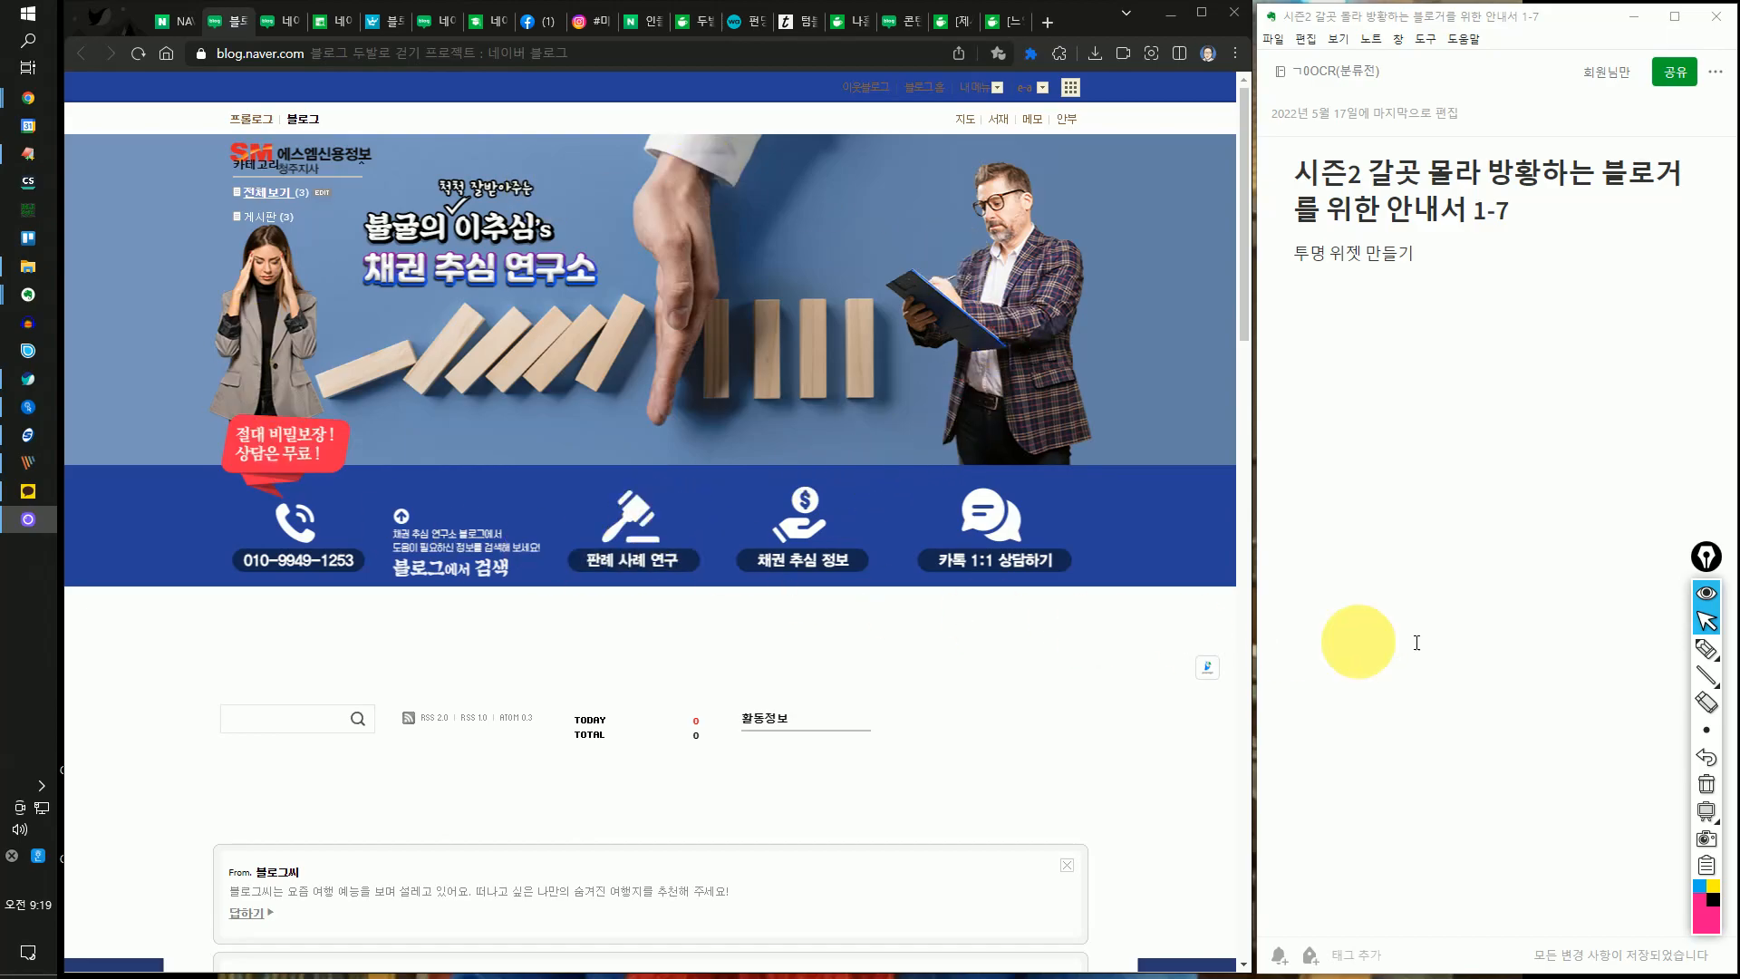
click(1706, 623)
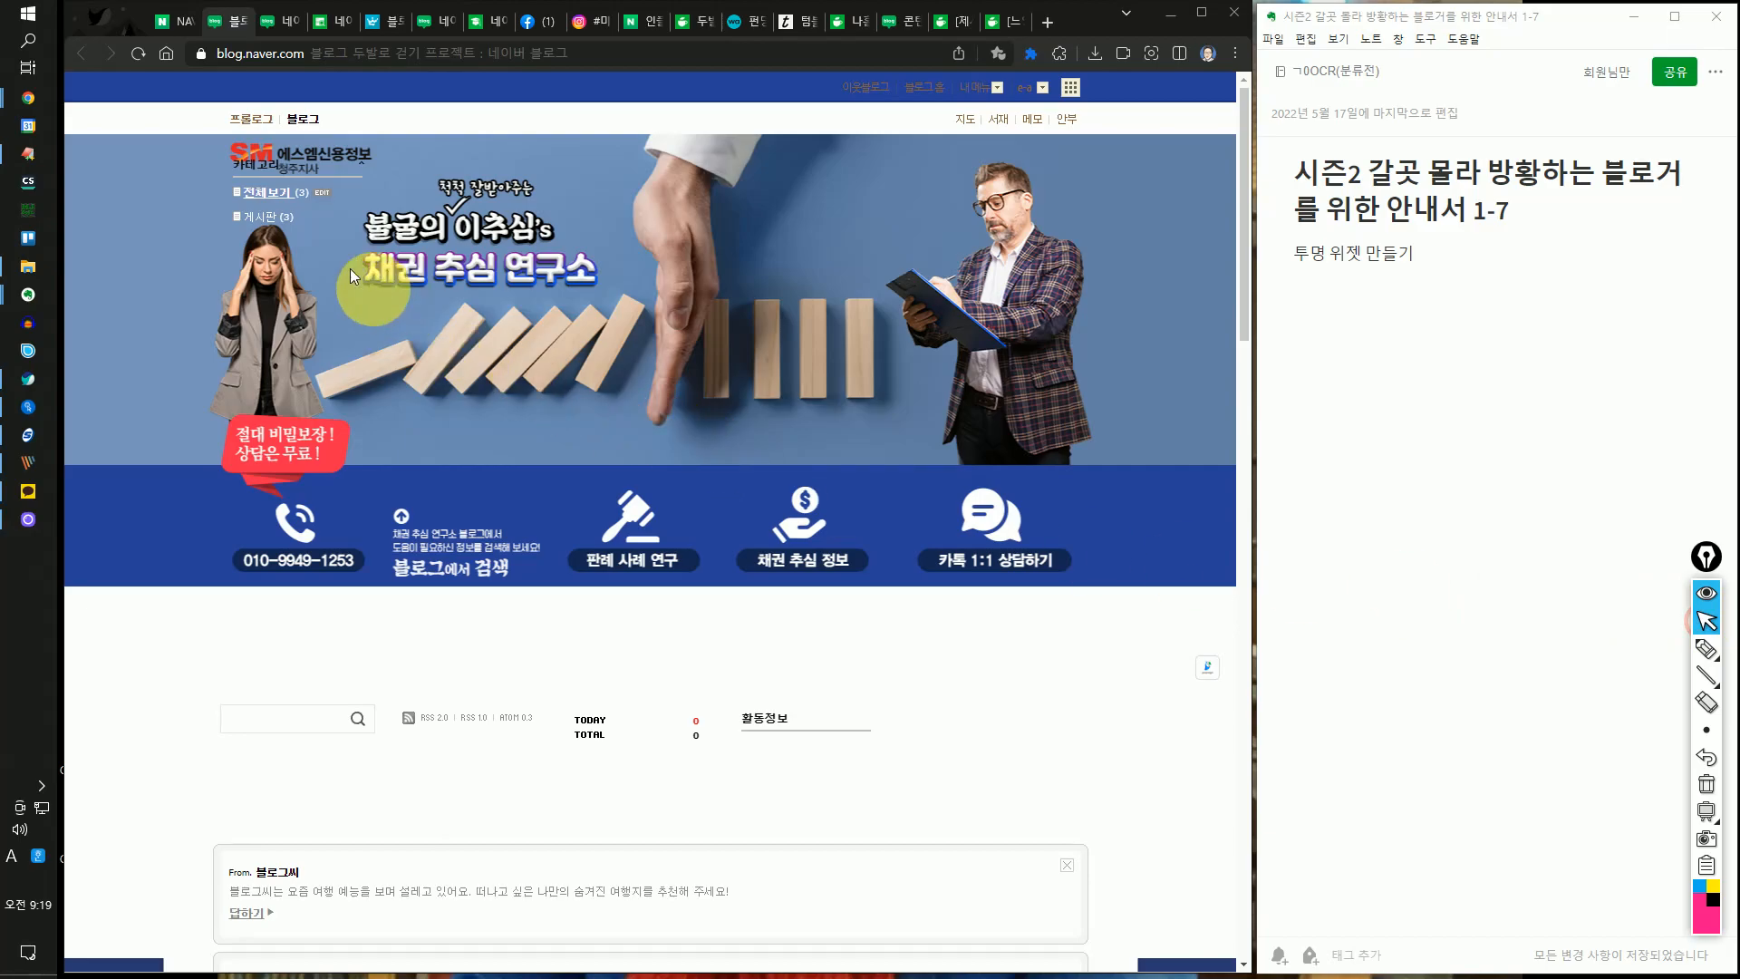
click(177, 22)
click(934, 679)
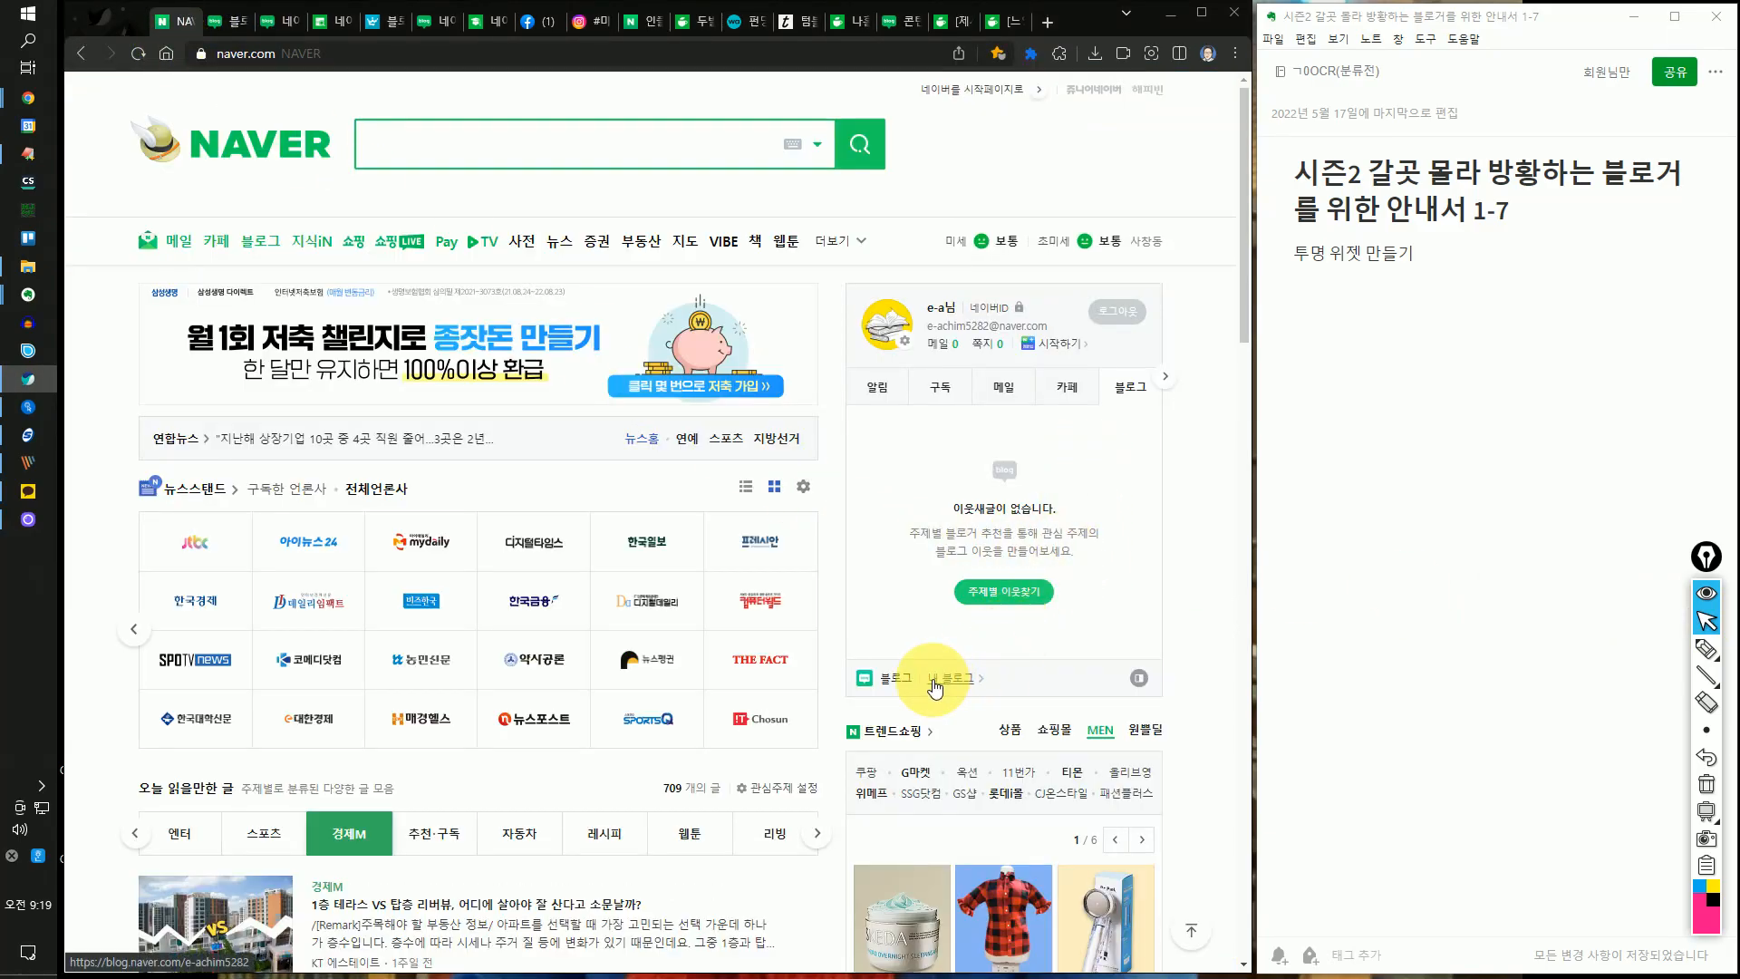
scroll(404, 731, down, 10)
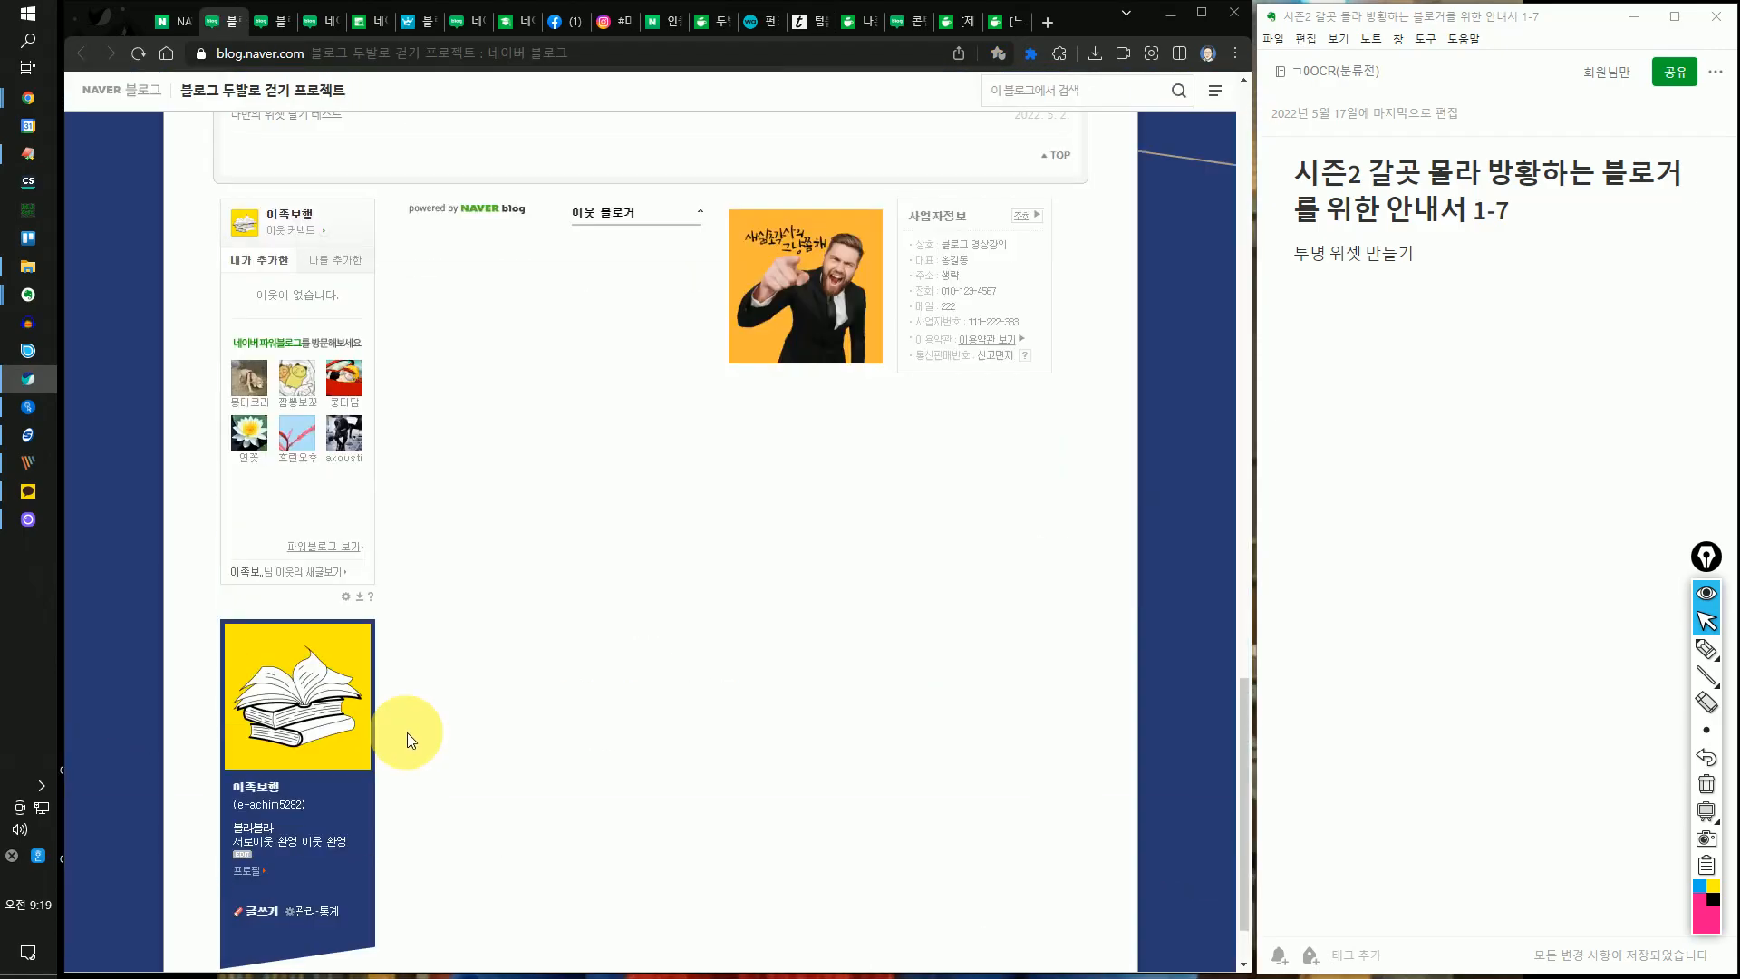
click(303, 911)
click(158, 138)
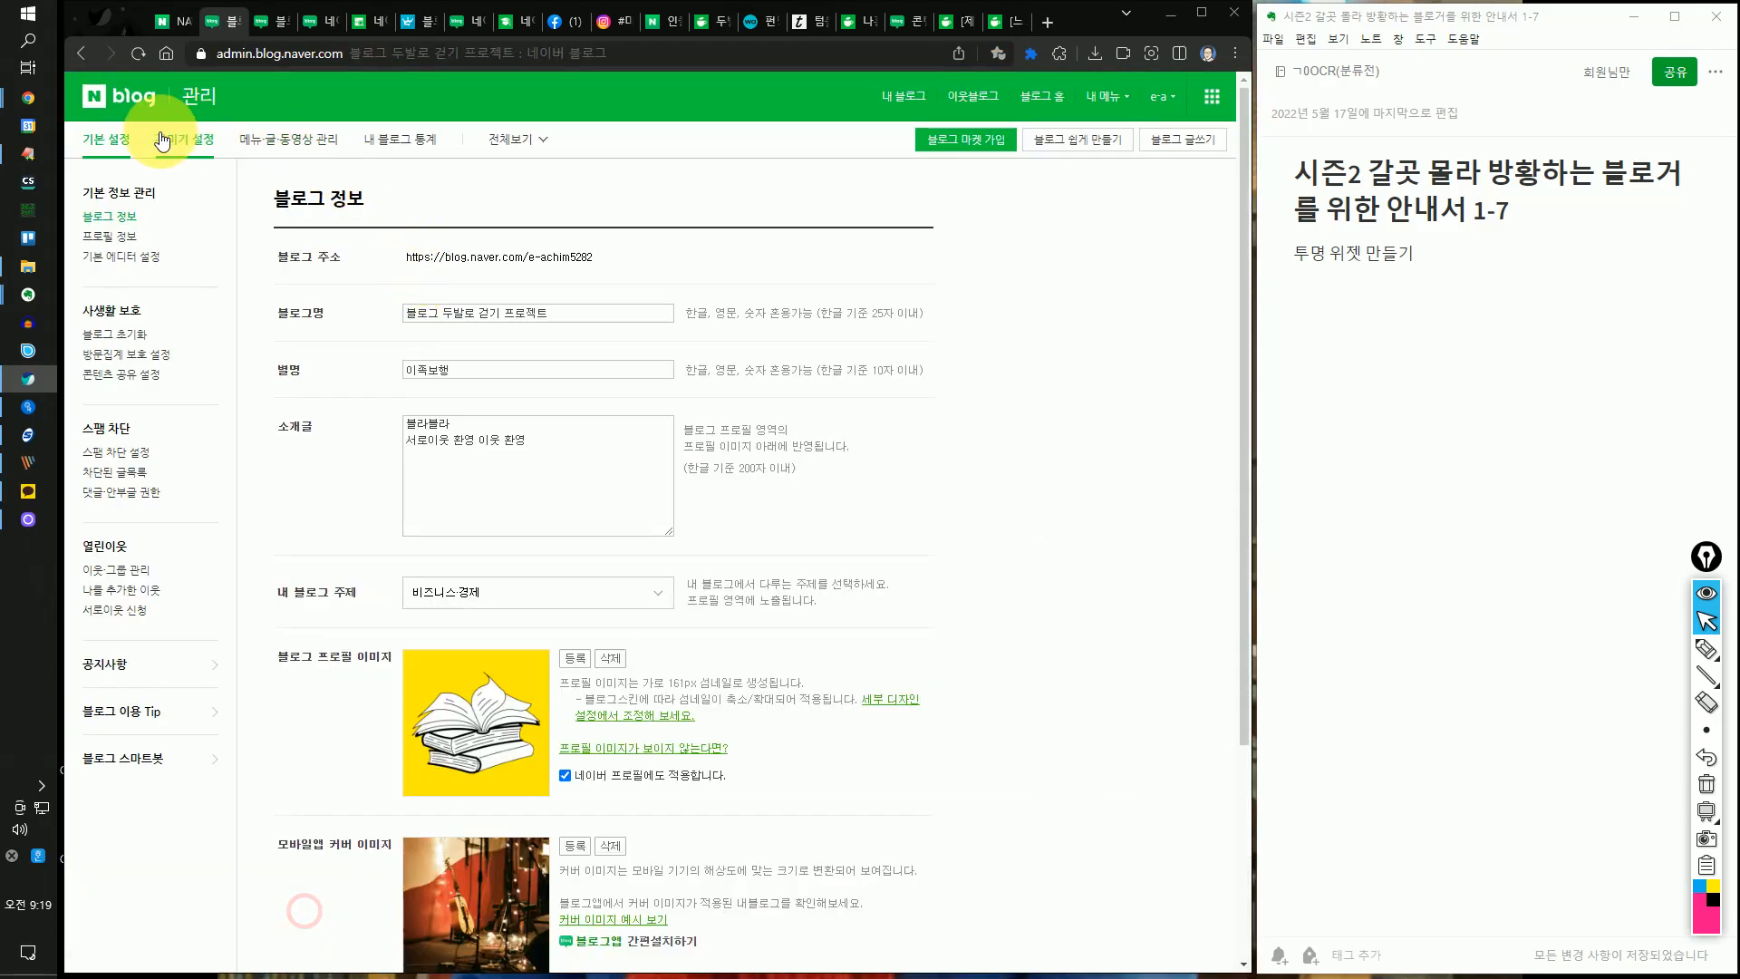
click(147, 314)
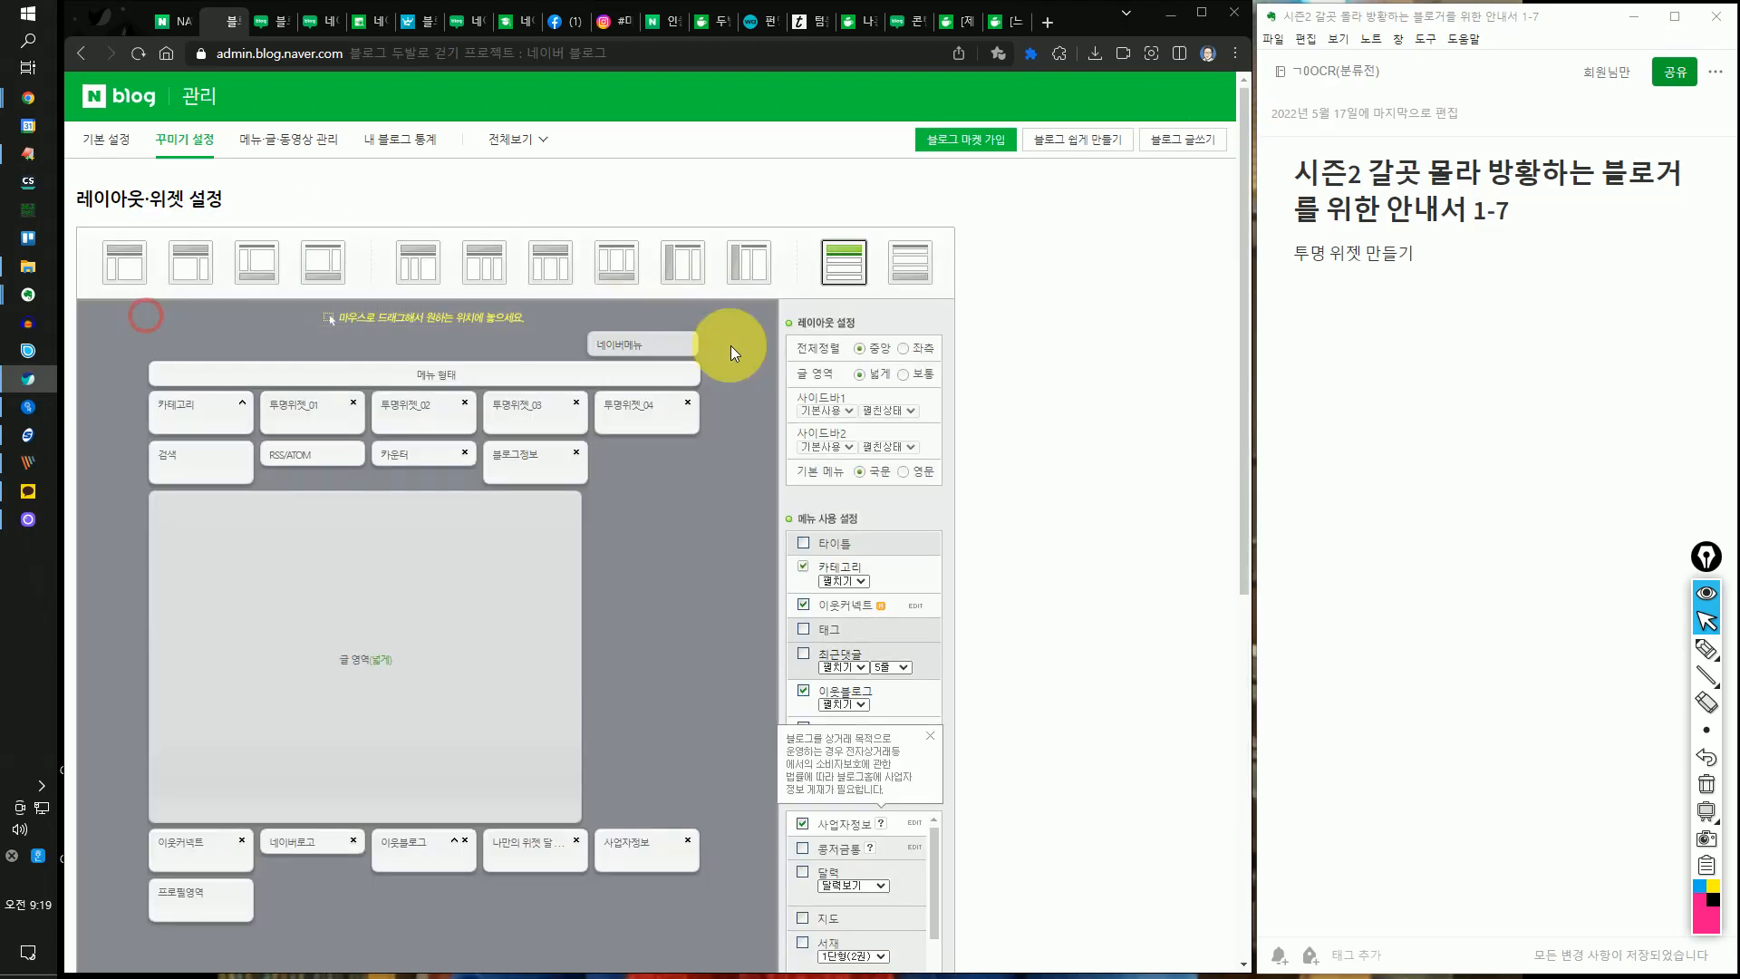
- Circle the 타이틀 option in pink, draw an arrow from it and add a circled handwritten note above the arrow
click(1706, 650)
mouse_move(902, 564)
mouse_down()
mouse_move(820, 521)
mouse_move(913, 552)
mouse_move(1064, 502)
mouse_up()
mouse_move(988, 380)
mouse_down()
mouse_move(997, 408)
mouse_move(1051, 408)
mouse_up()
drag(1056, 405, 1052, 403)
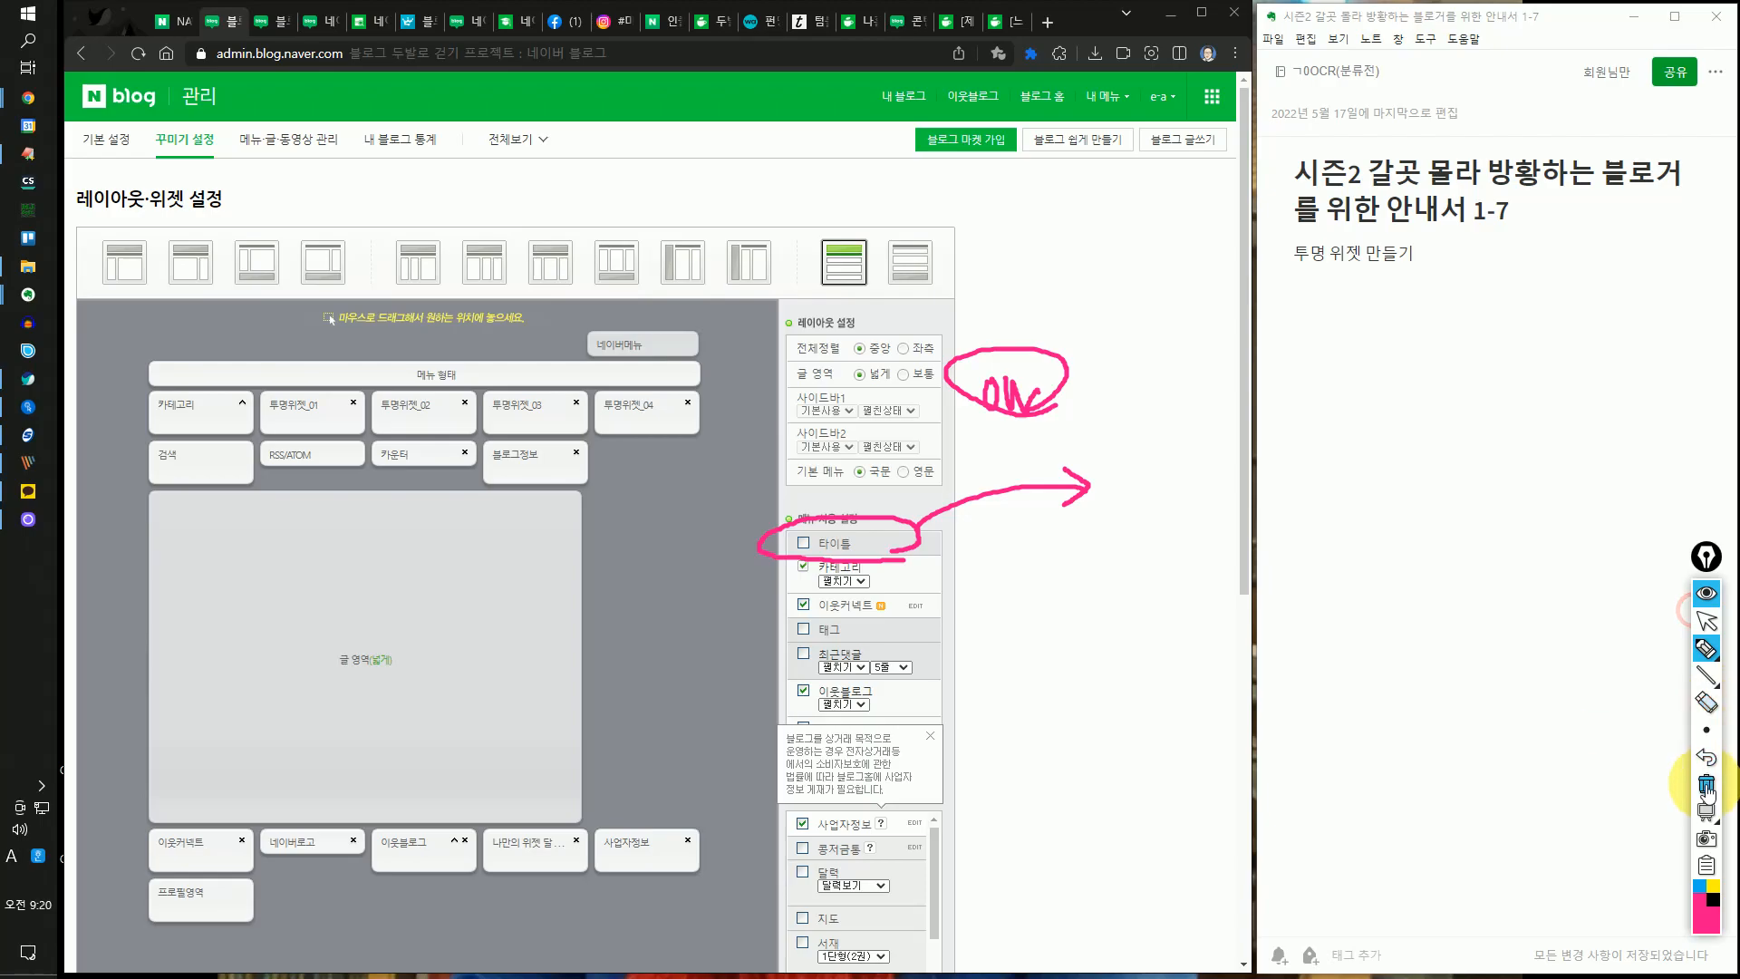
- Erase the pen marks and select the blog page's upper content to reveal the four transparent widgets
click(1706, 785)
click(1708, 621)
click(260, 21)
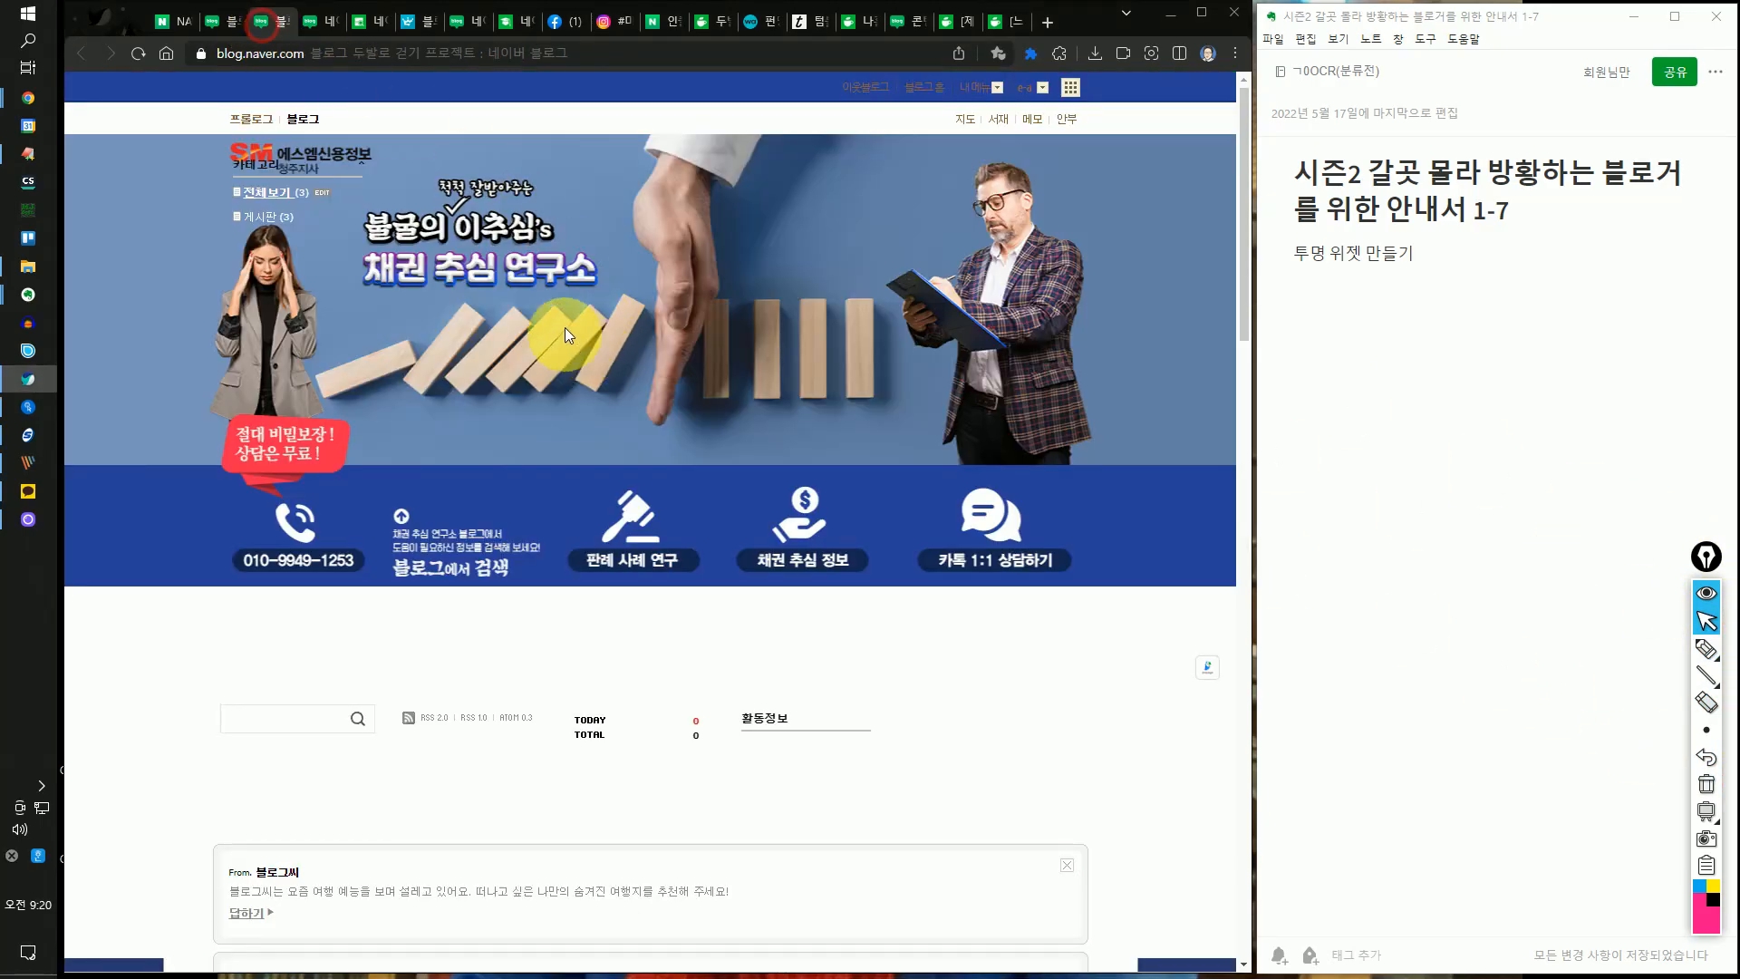
drag(1200, 818, 444, 366)
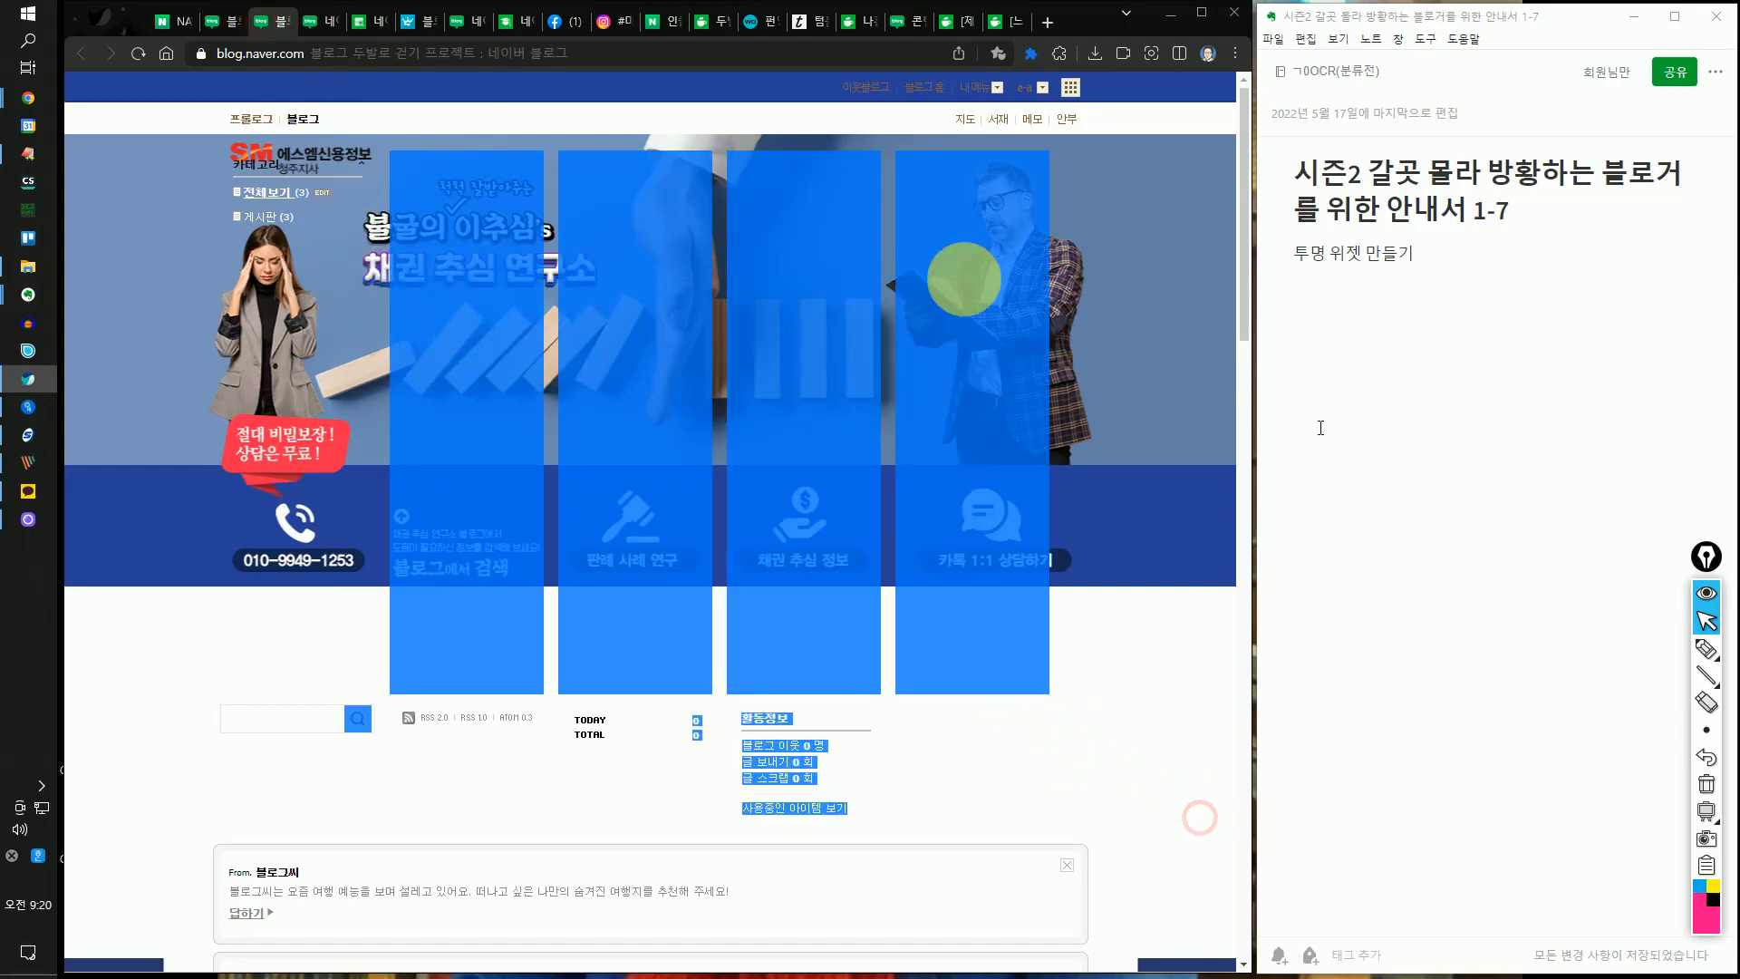
- Outline the row of transparent widgets in the layout settings in pink and compare it with the blog page
click(225, 30)
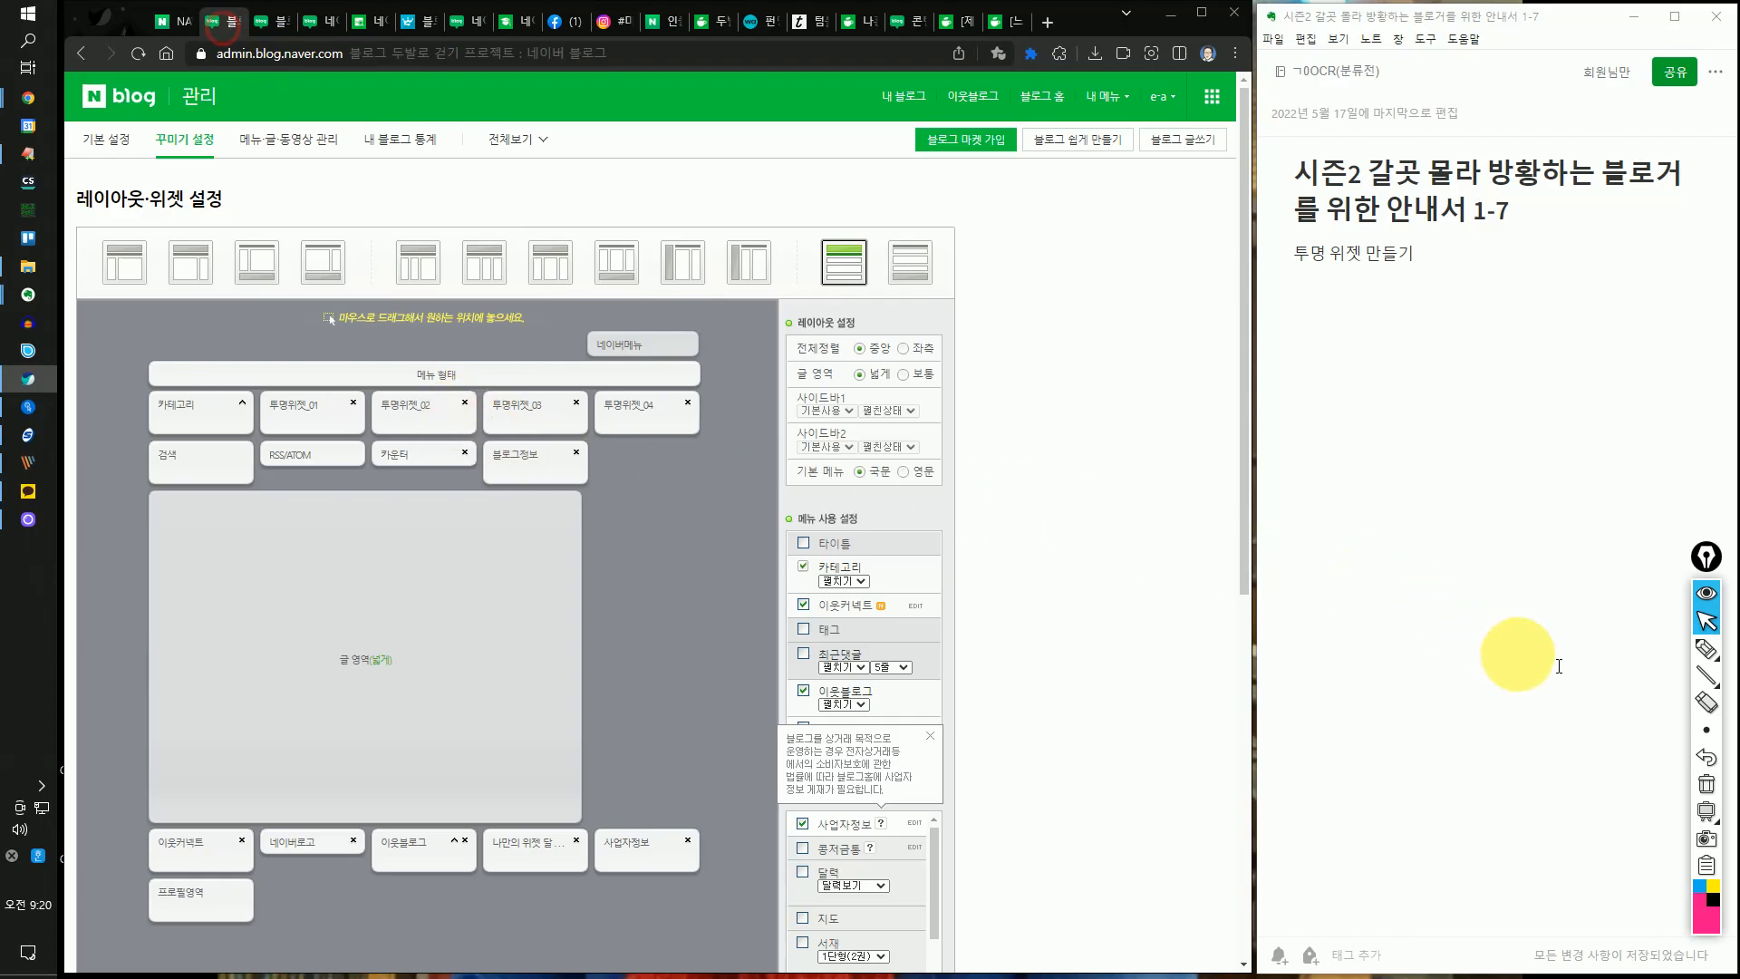
click(1711, 661)
mouse_move(258, 383)
mouse_down()
mouse_move(256, 404)
mouse_move(343, 446)
mouse_move(590, 444)
mouse_move(711, 420)
mouse_move(466, 389)
mouse_move(262, 390)
mouse_up()
click(1706, 620)
click(261, 15)
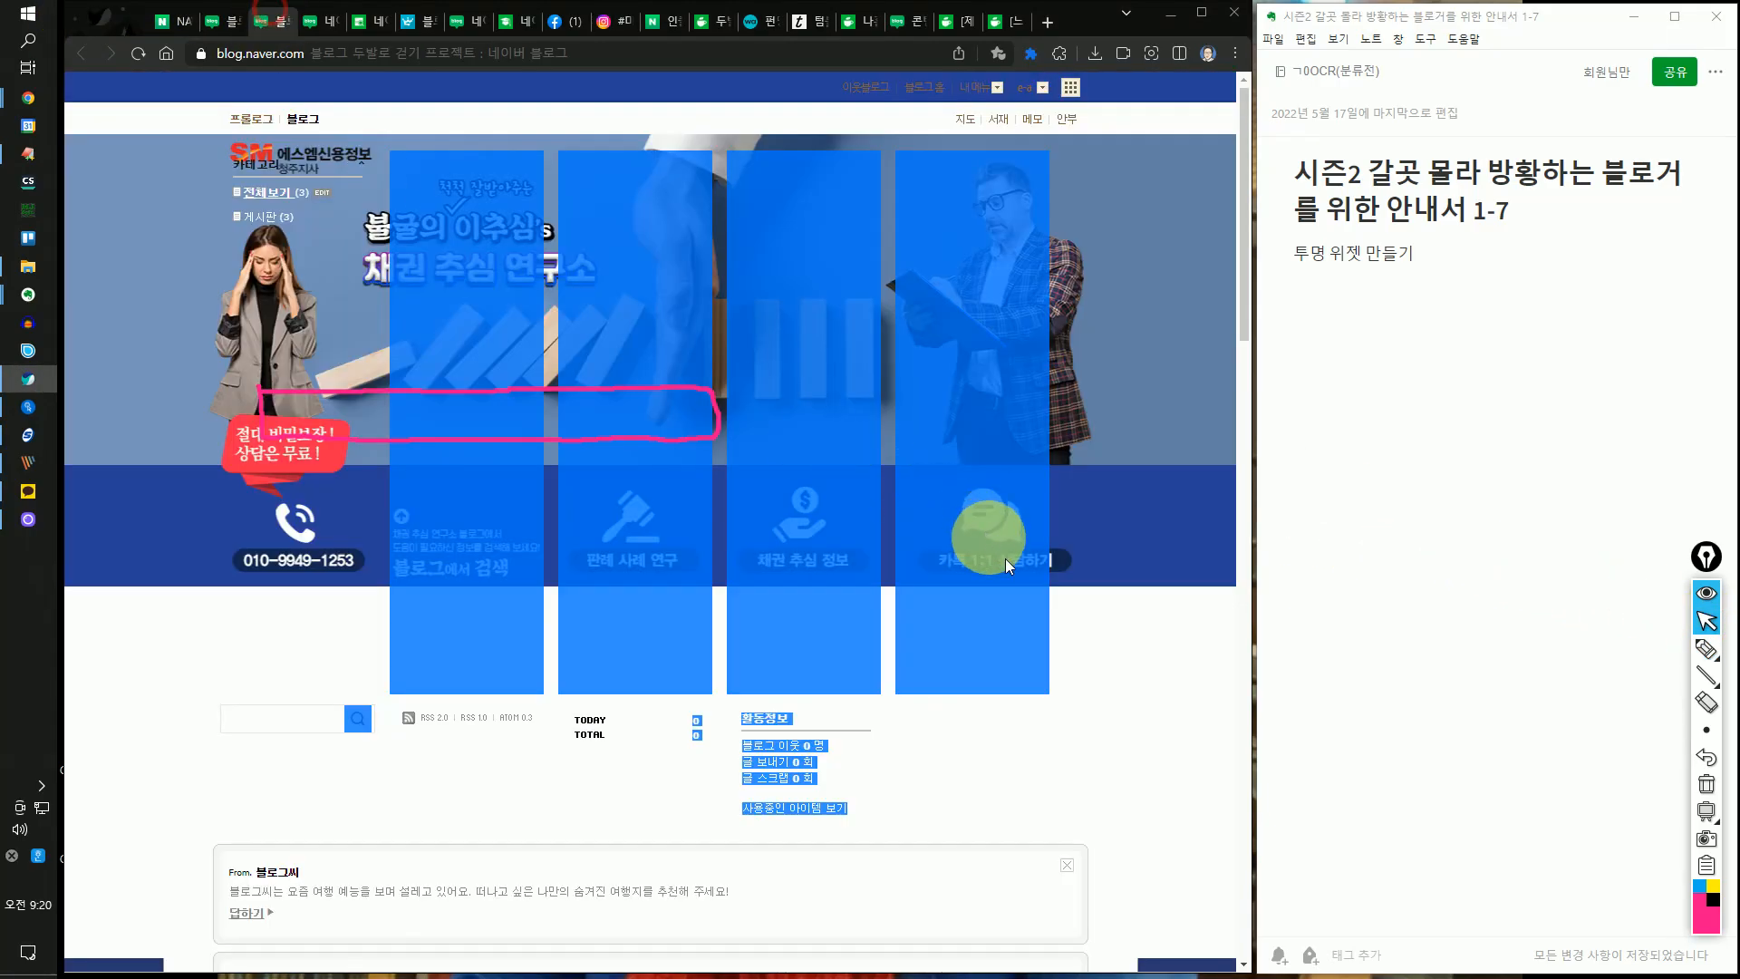
- Erase the outline, put a pink mark at the rightmost transparent widget and circle the whole upper page area
click(1706, 784)
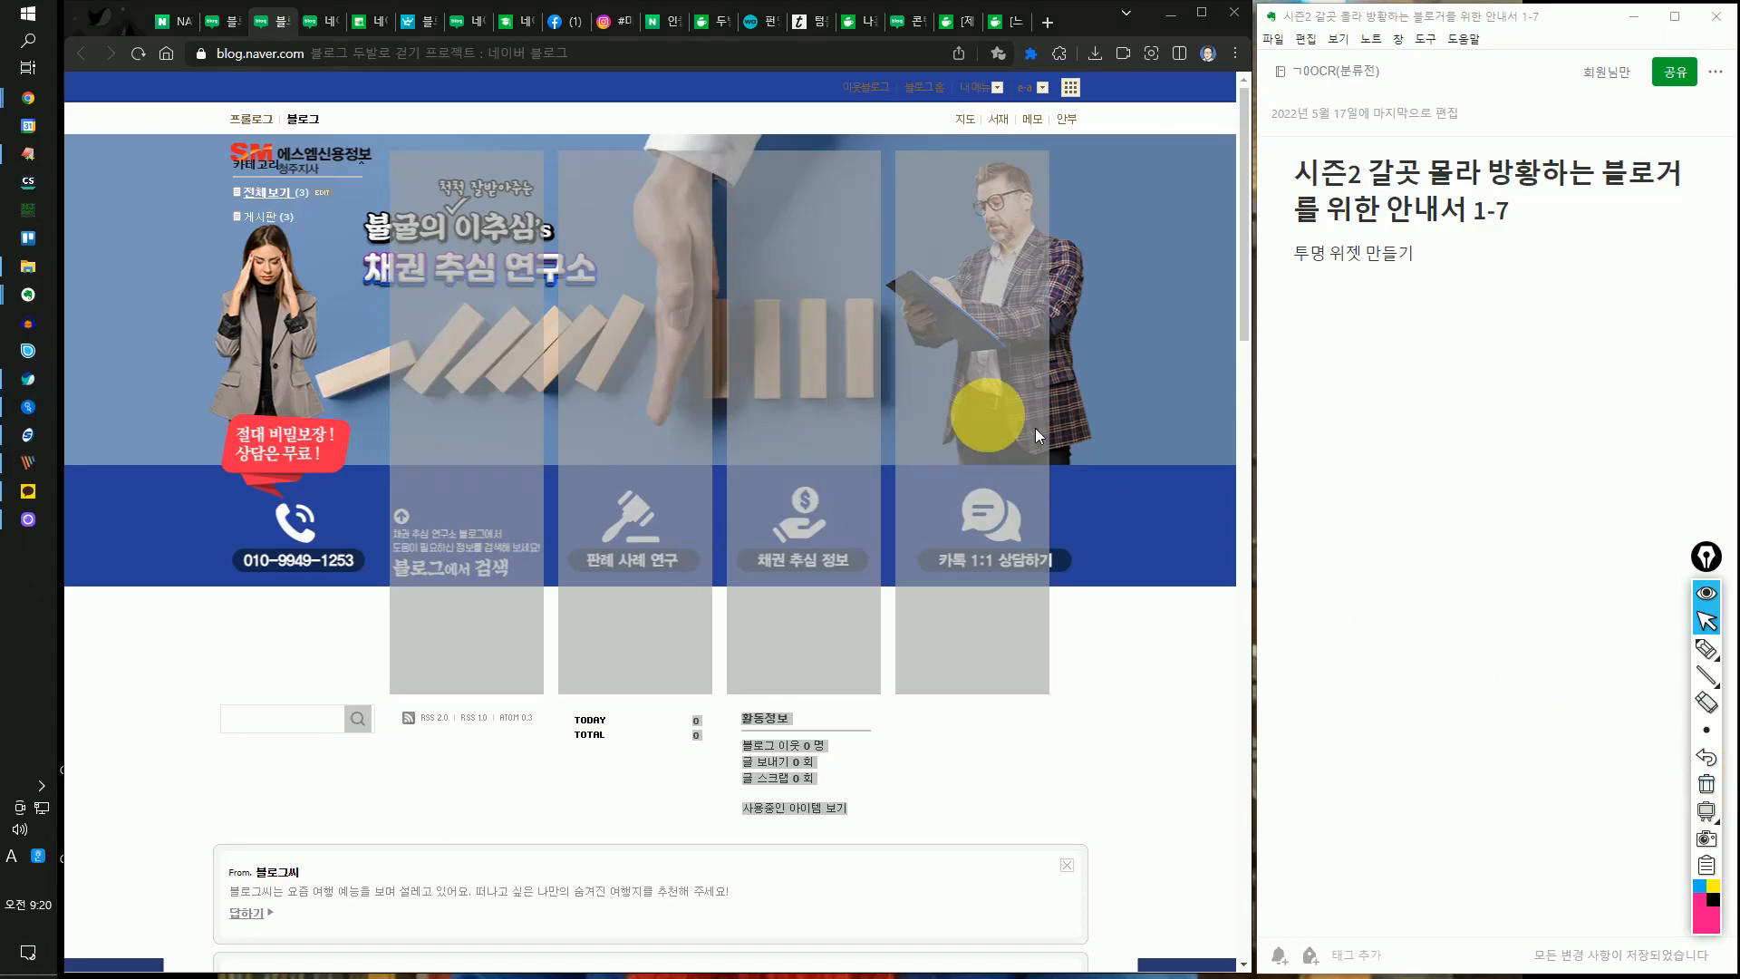
click(1706, 648)
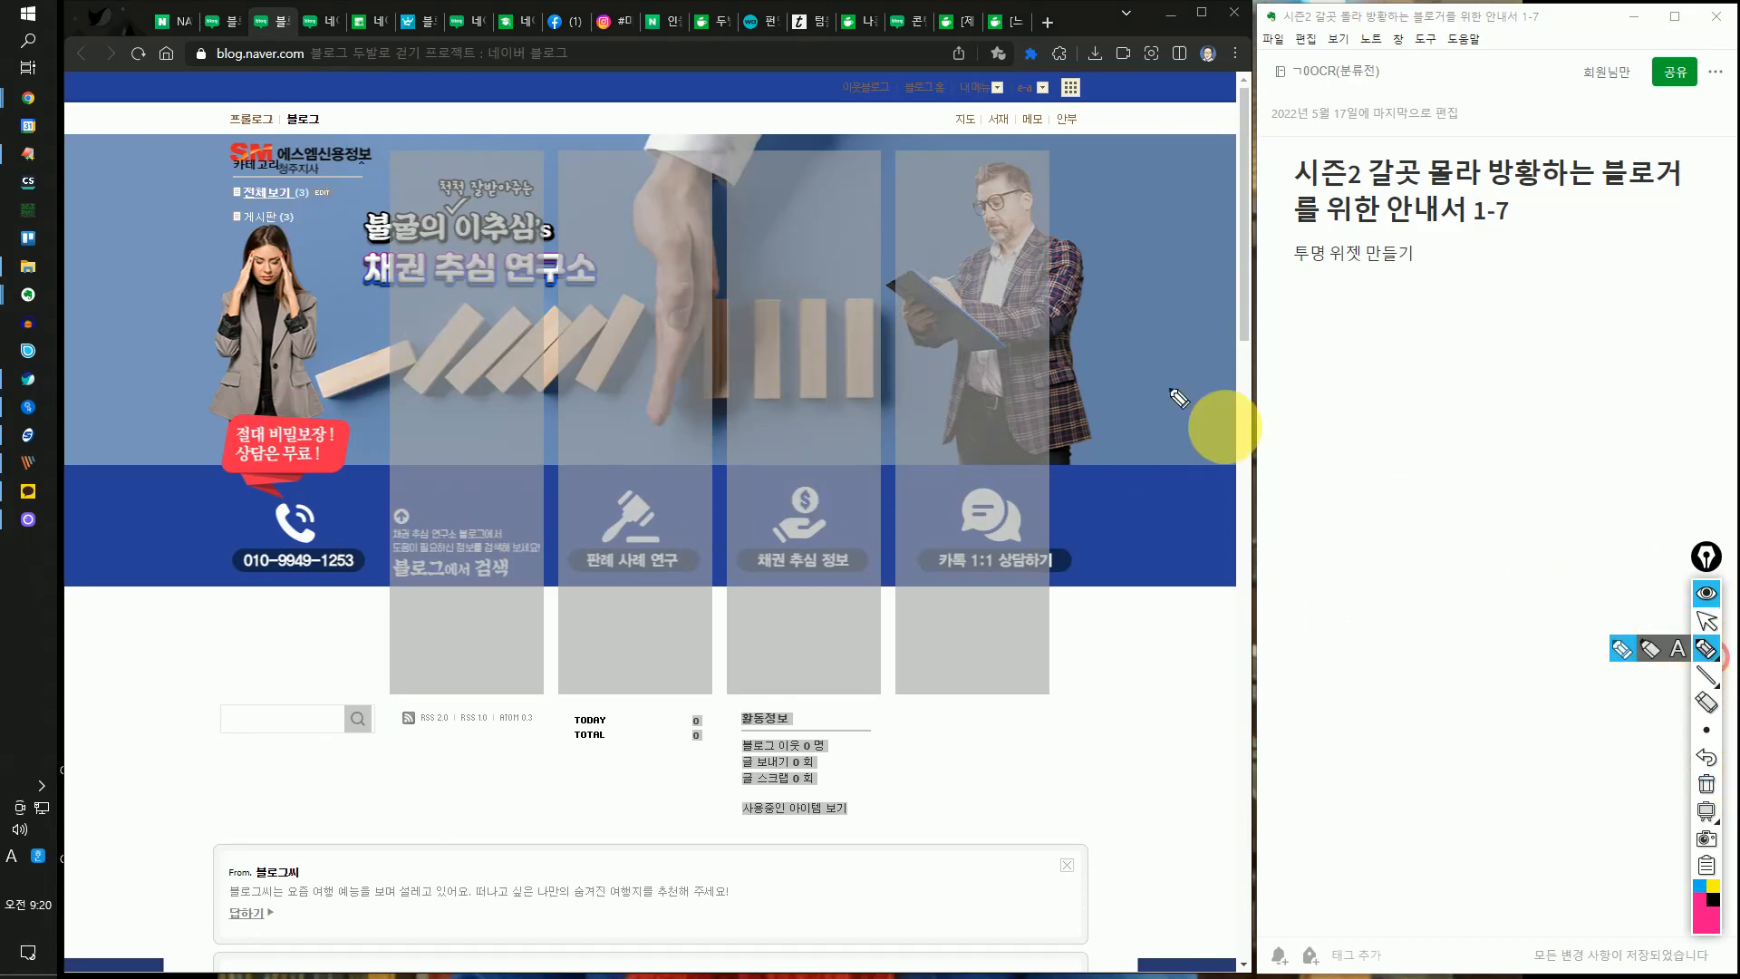
drag(1063, 276, 1125, 224)
mouse_move(1094, 335)
mouse_down()
mouse_move(1133, 293)
mouse_move(1101, 318)
mouse_move(1059, 290)
mouse_up()
mouse_move(180, 143)
mouse_down()
mouse_move(136, 313)
mouse_move(362, 810)
mouse_move(1033, 822)
mouse_move(1126, 380)
mouse_move(393, 201)
mouse_up()
- Clear the marks and selection, and circle and check-mark 판례 사례 연구, 채권 추심 정보 and 카톡 1:1 상담하기 in pink
click(1707, 622)
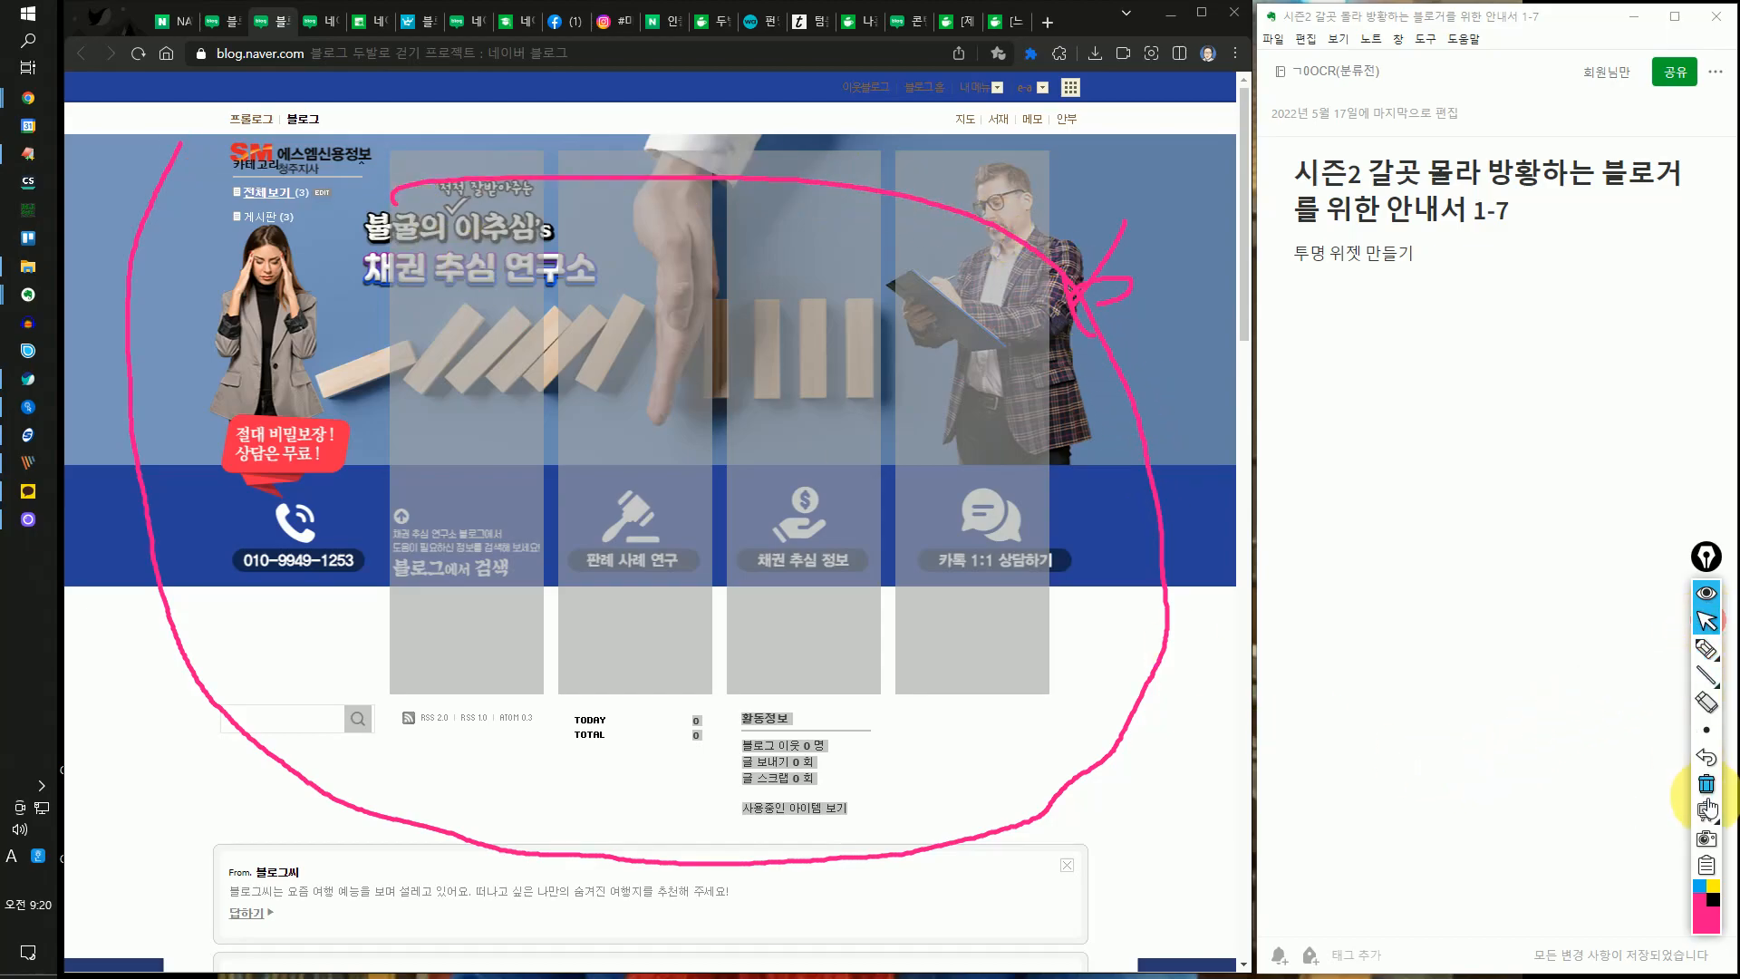
click(1706, 784)
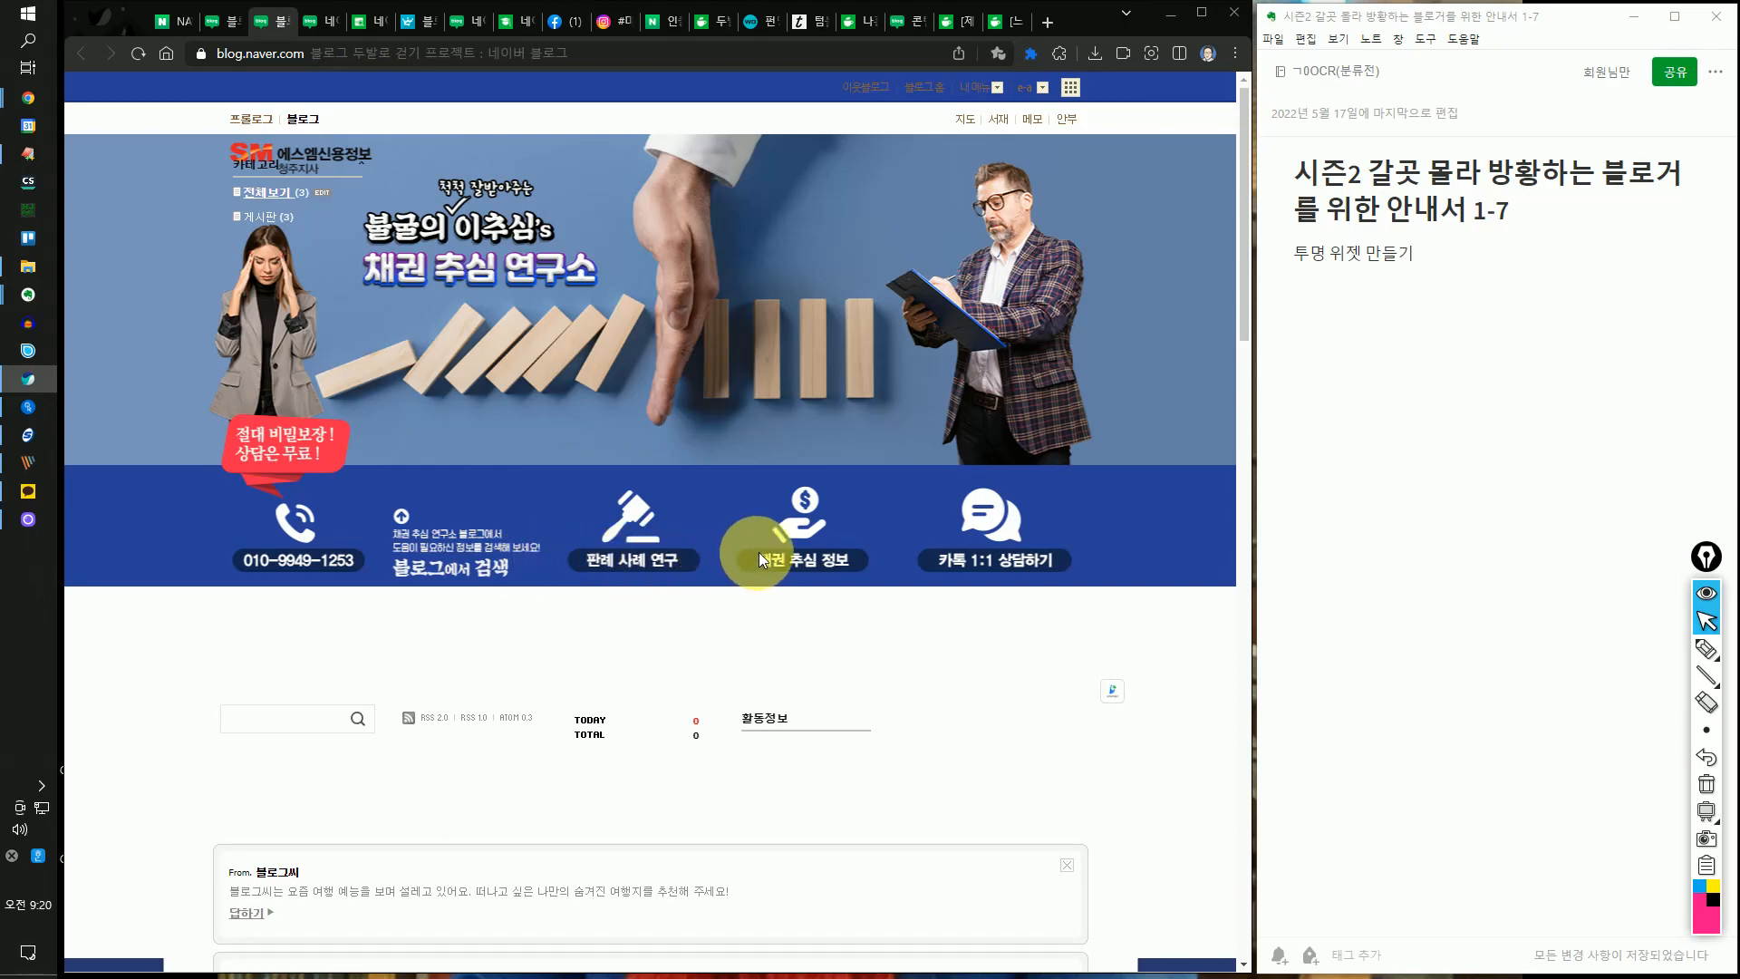
click(759, 503)
mouse_move(1707, 809)
click(1706, 649)
mouse_move(1078, 532)
mouse_down()
mouse_move(938, 580)
mouse_move(1058, 562)
mouse_up()
mouse_move(852, 566)
mouse_down()
mouse_move(721, 515)
mouse_move(792, 564)
mouse_move(583, 498)
mouse_move(666, 561)
mouse_up()
mouse_move(645, 444)
mouse_down()
mouse_move(657, 482)
mouse_move(800, 466)
mouse_up()
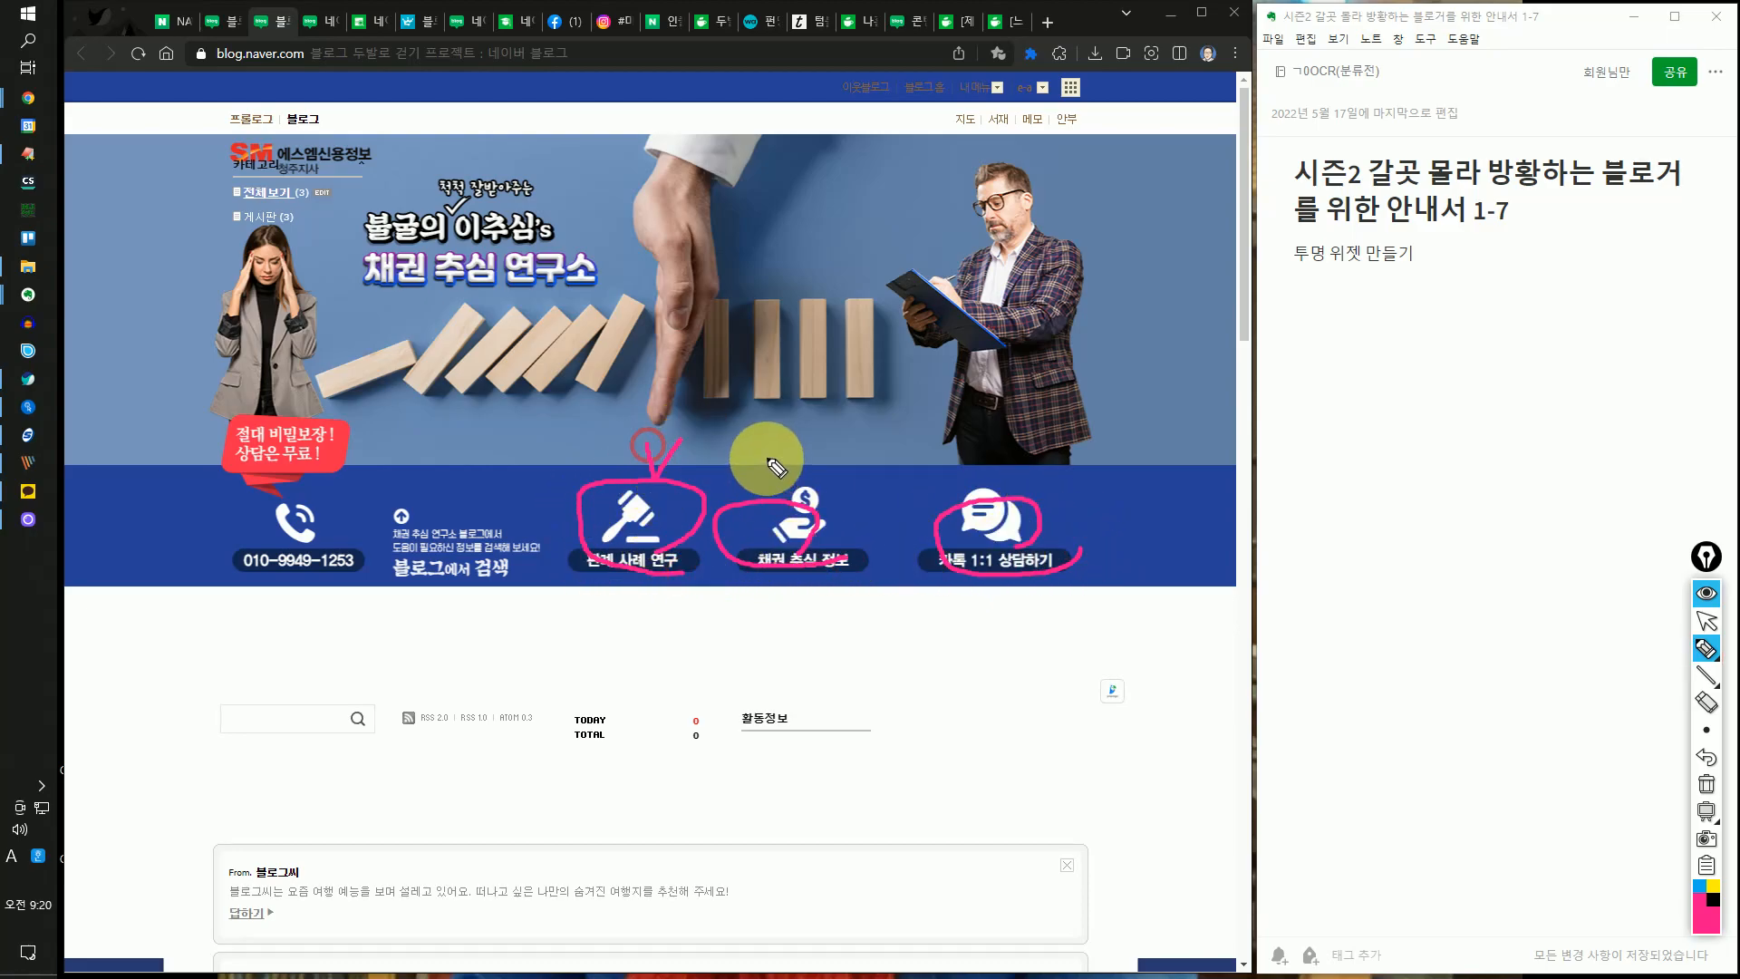
drag(982, 478, 1042, 467)
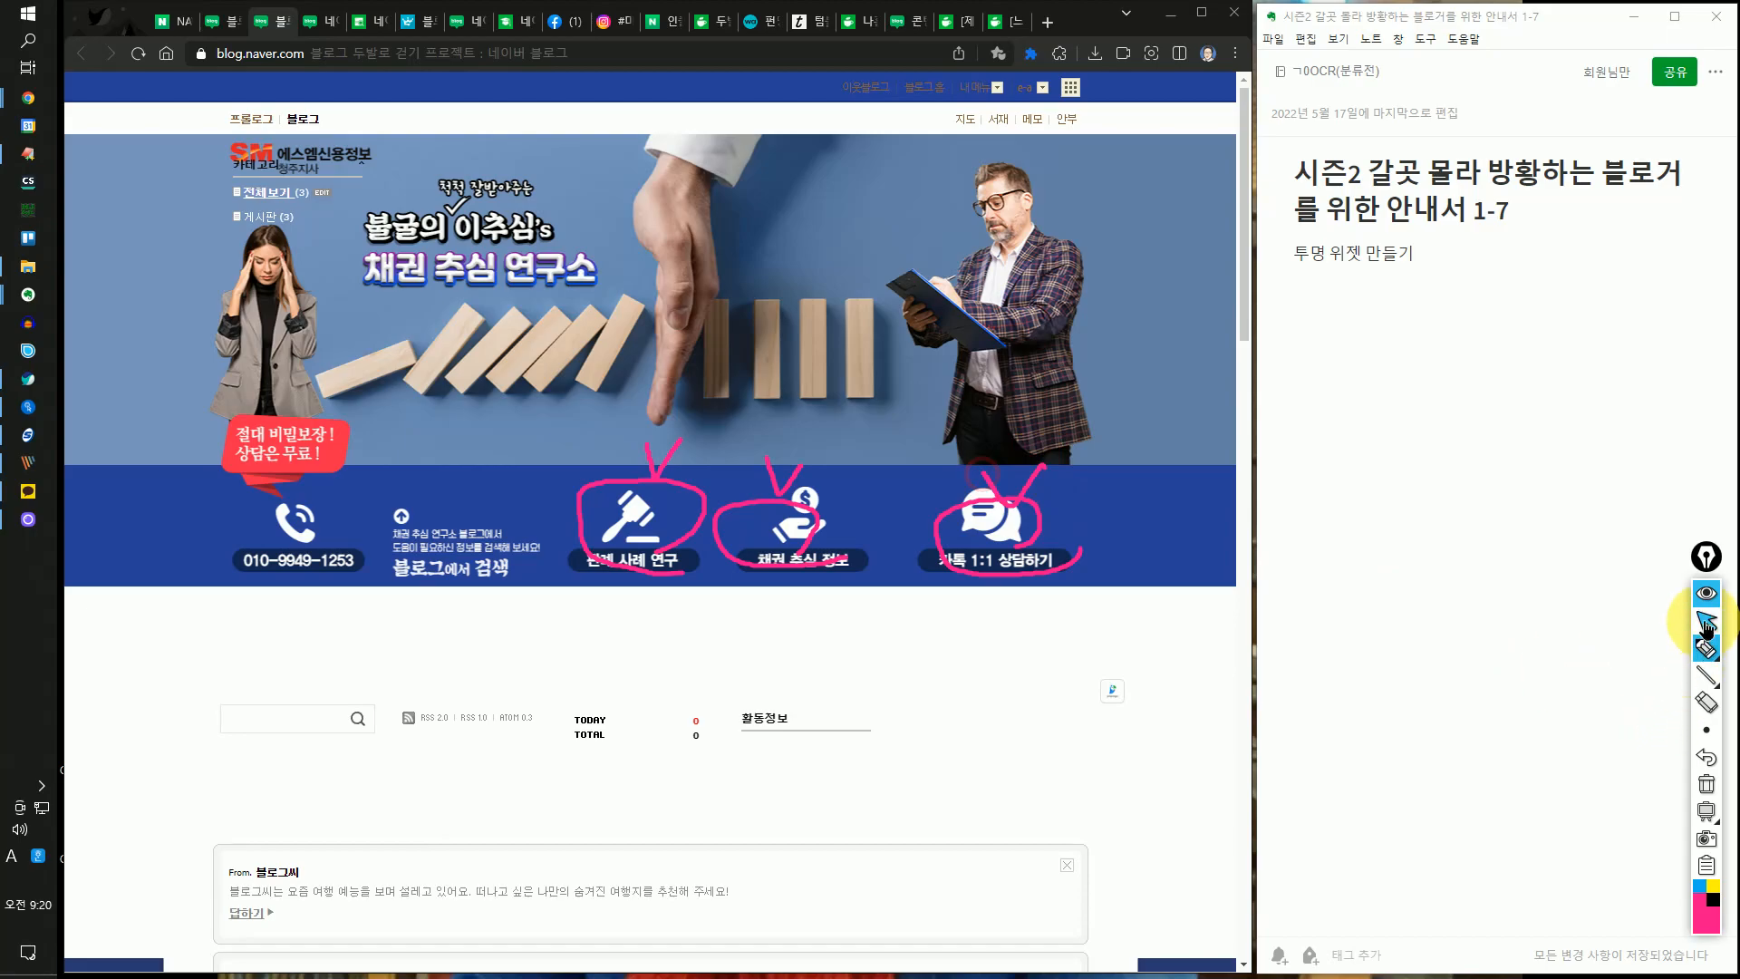
- Erase the icon marks, circle the whole homepage-style skin area in pink and put a check mark on it
click(1705, 784)
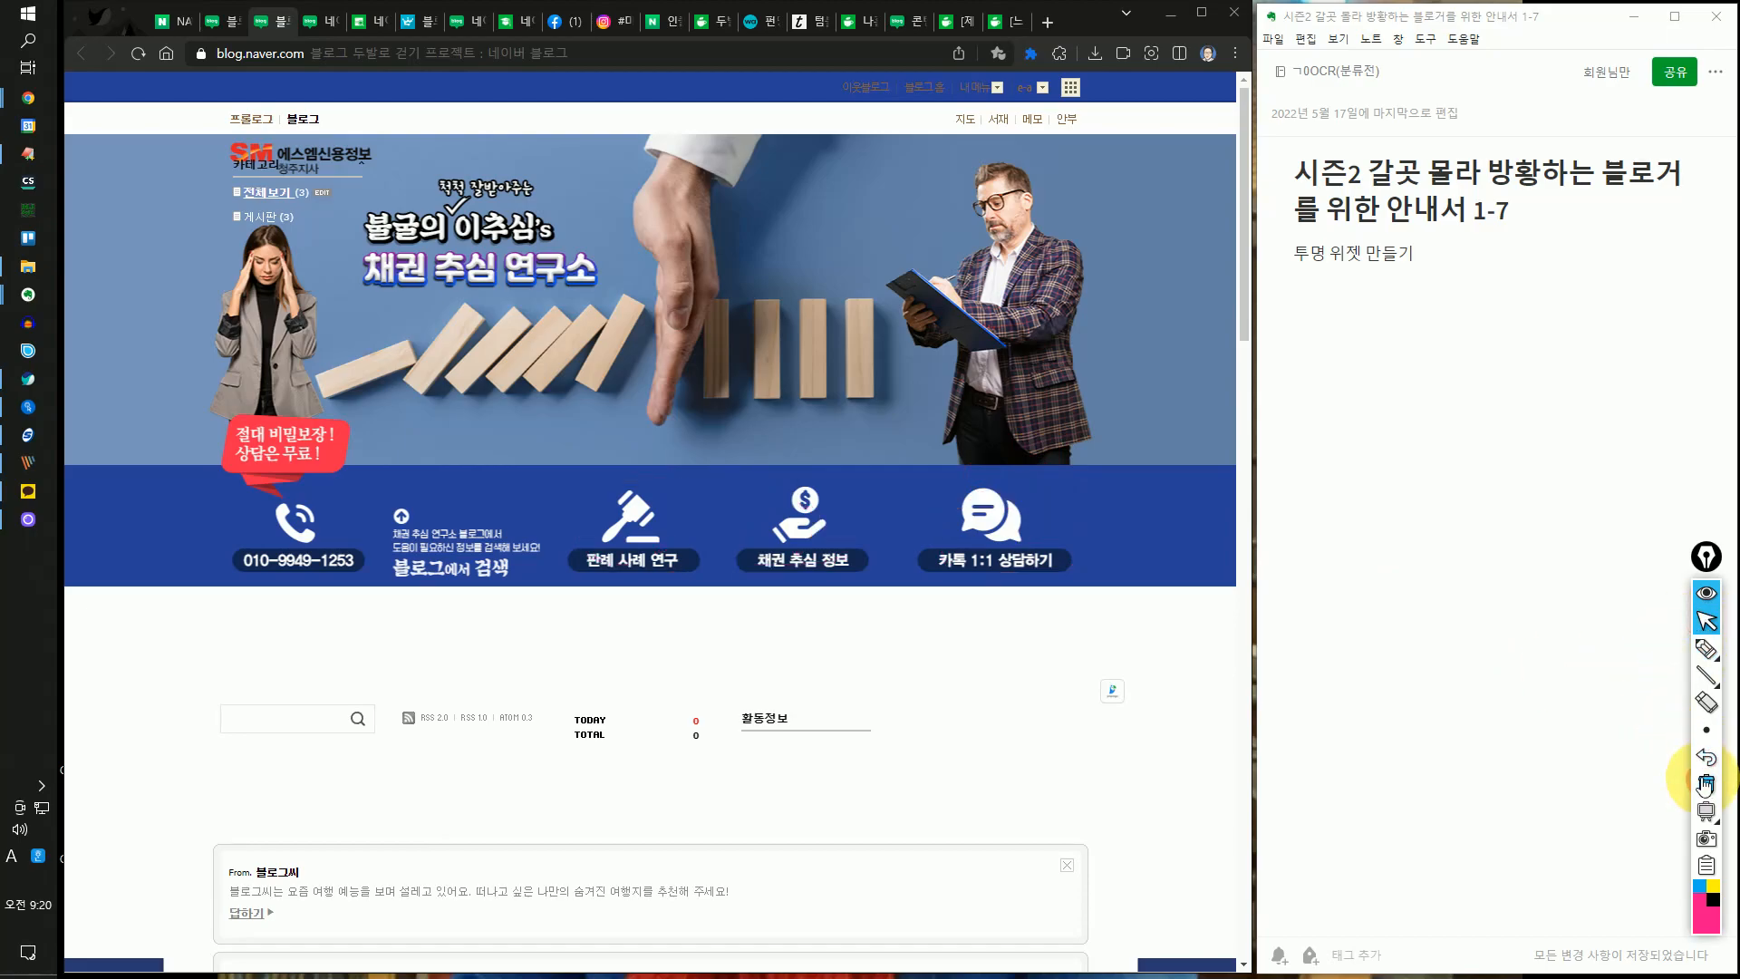
click(1703, 659)
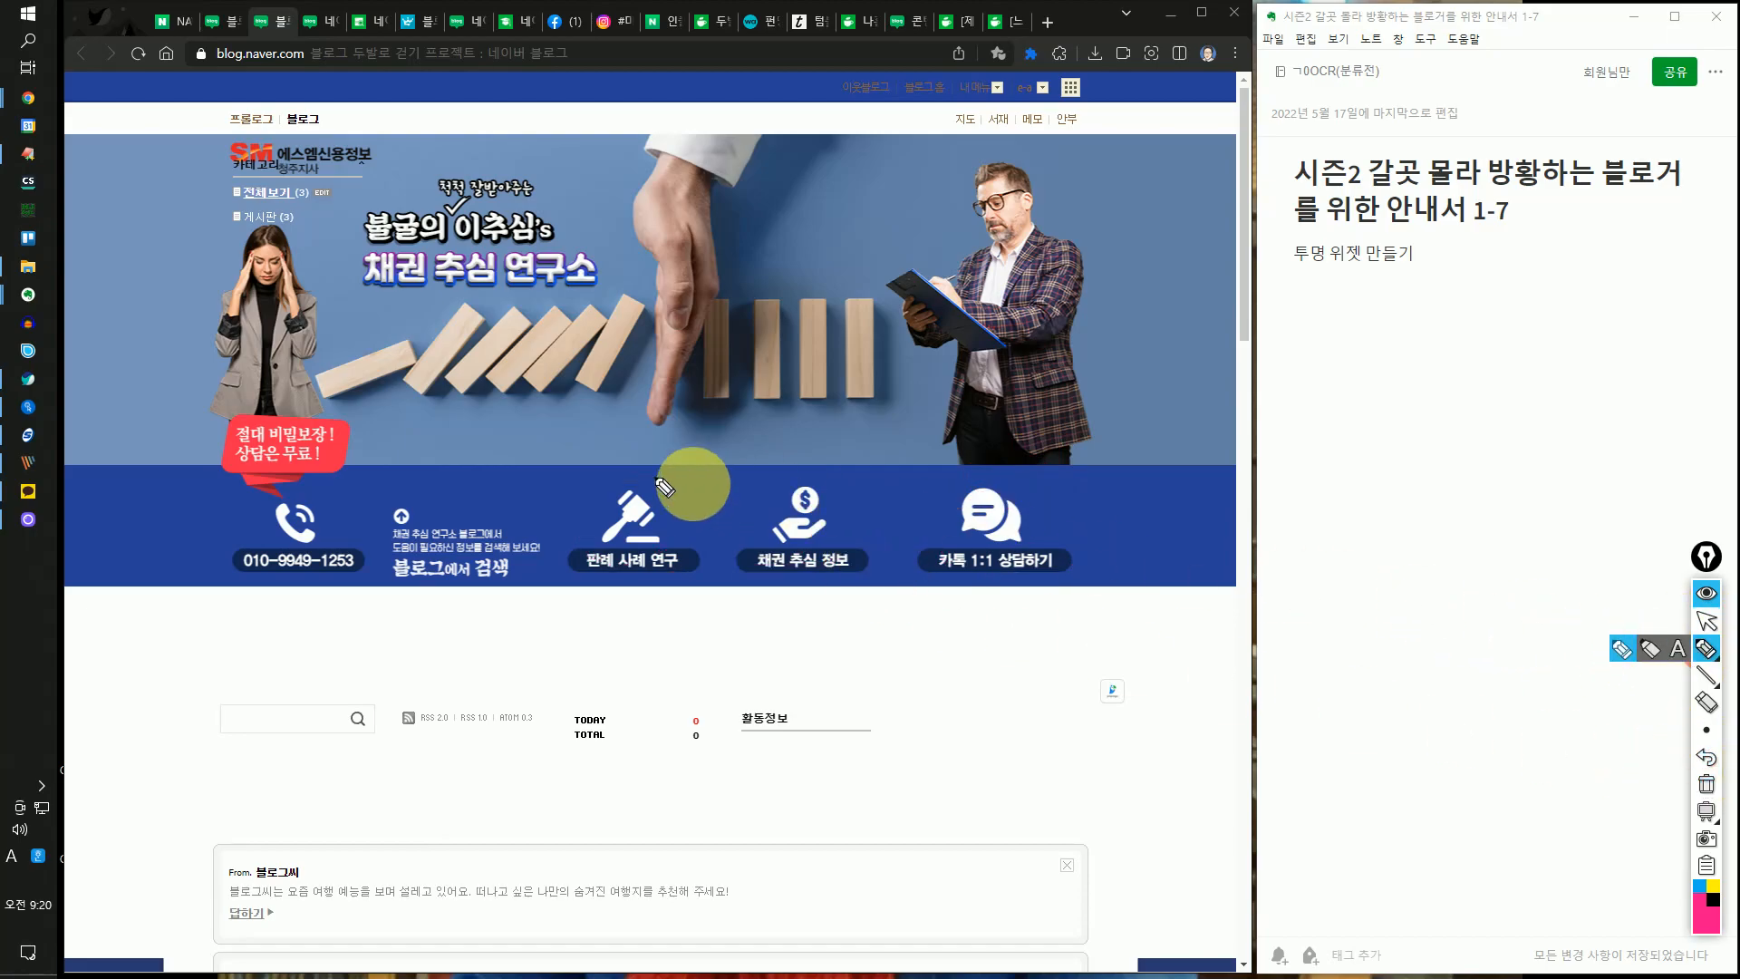
drag(668, 544, 634, 496)
drag(775, 516, 842, 524)
mouse_move(1048, 563)
mouse_down()
mouse_move(1109, 642)
mouse_move(520, 759)
mouse_move(161, 623)
mouse_move(202, 339)
mouse_move(348, 202)
mouse_move(952, 315)
mouse_move(1162, 631)
mouse_up()
click(1708, 785)
mouse_move(881, 262)
mouse_down()
mouse_move(902, 326)
mouse_move(942, 263)
mouse_up()
drag(734, 210, 735, 212)
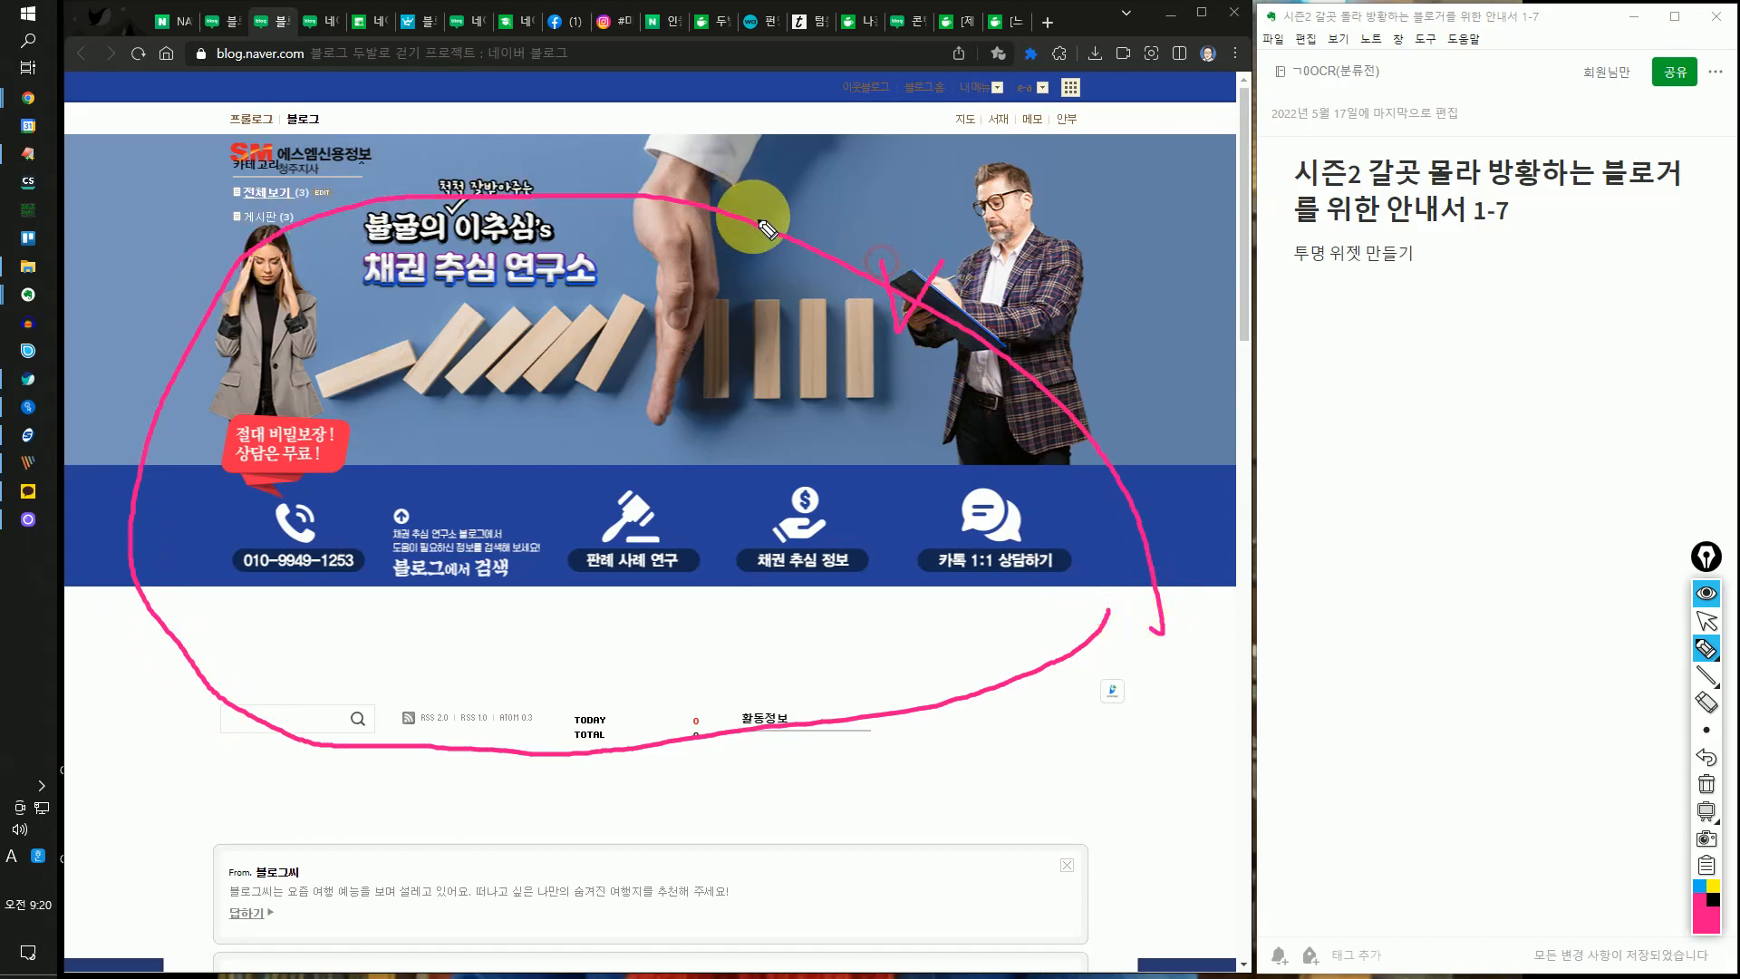
- Circle the three link icons and the phone icon in pink and handwrite a note below the skin's title
mouse_move(688, 584)
mouse_down()
mouse_move(692, 552)
mouse_move(582, 497)
mouse_move(679, 552)
mouse_move(693, 580)
mouse_up()
mouse_move(842, 589)
mouse_down()
mouse_move(787, 504)
mouse_move(842, 589)
mouse_up()
mouse_move(1016, 572)
mouse_down()
mouse_move(989, 464)
mouse_move(1006, 576)
mouse_up()
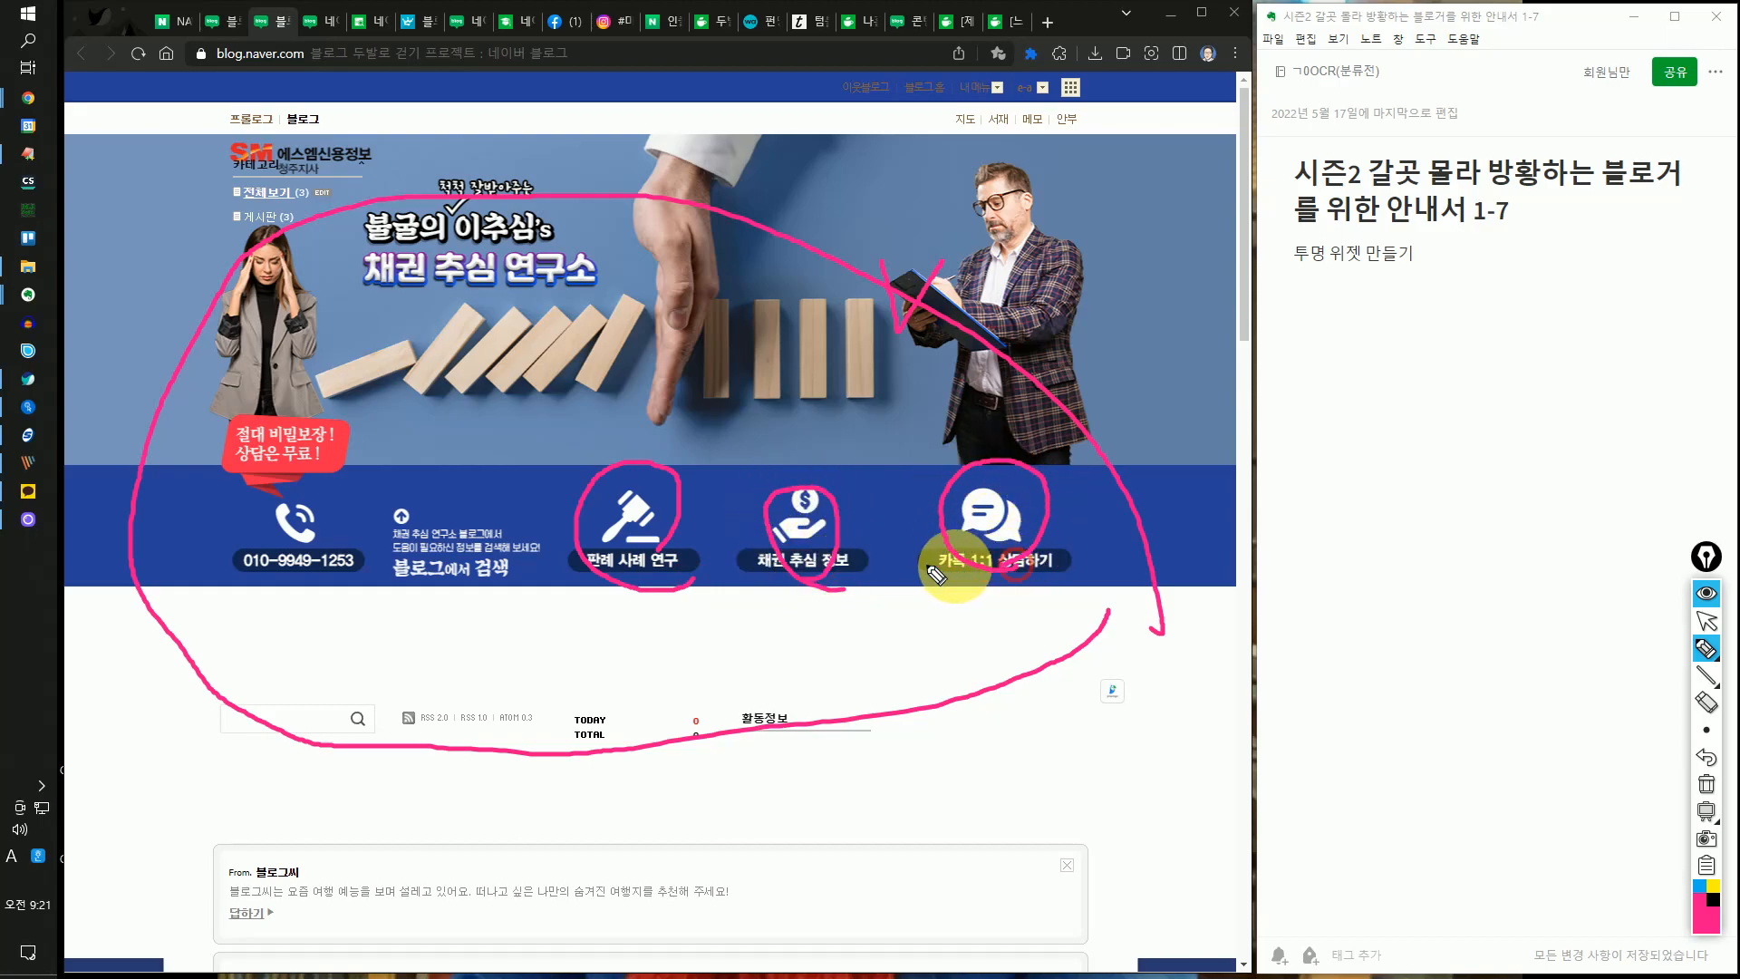
mouse_move(335, 580)
mouse_down()
mouse_move(266, 512)
mouse_move(350, 512)
mouse_up()
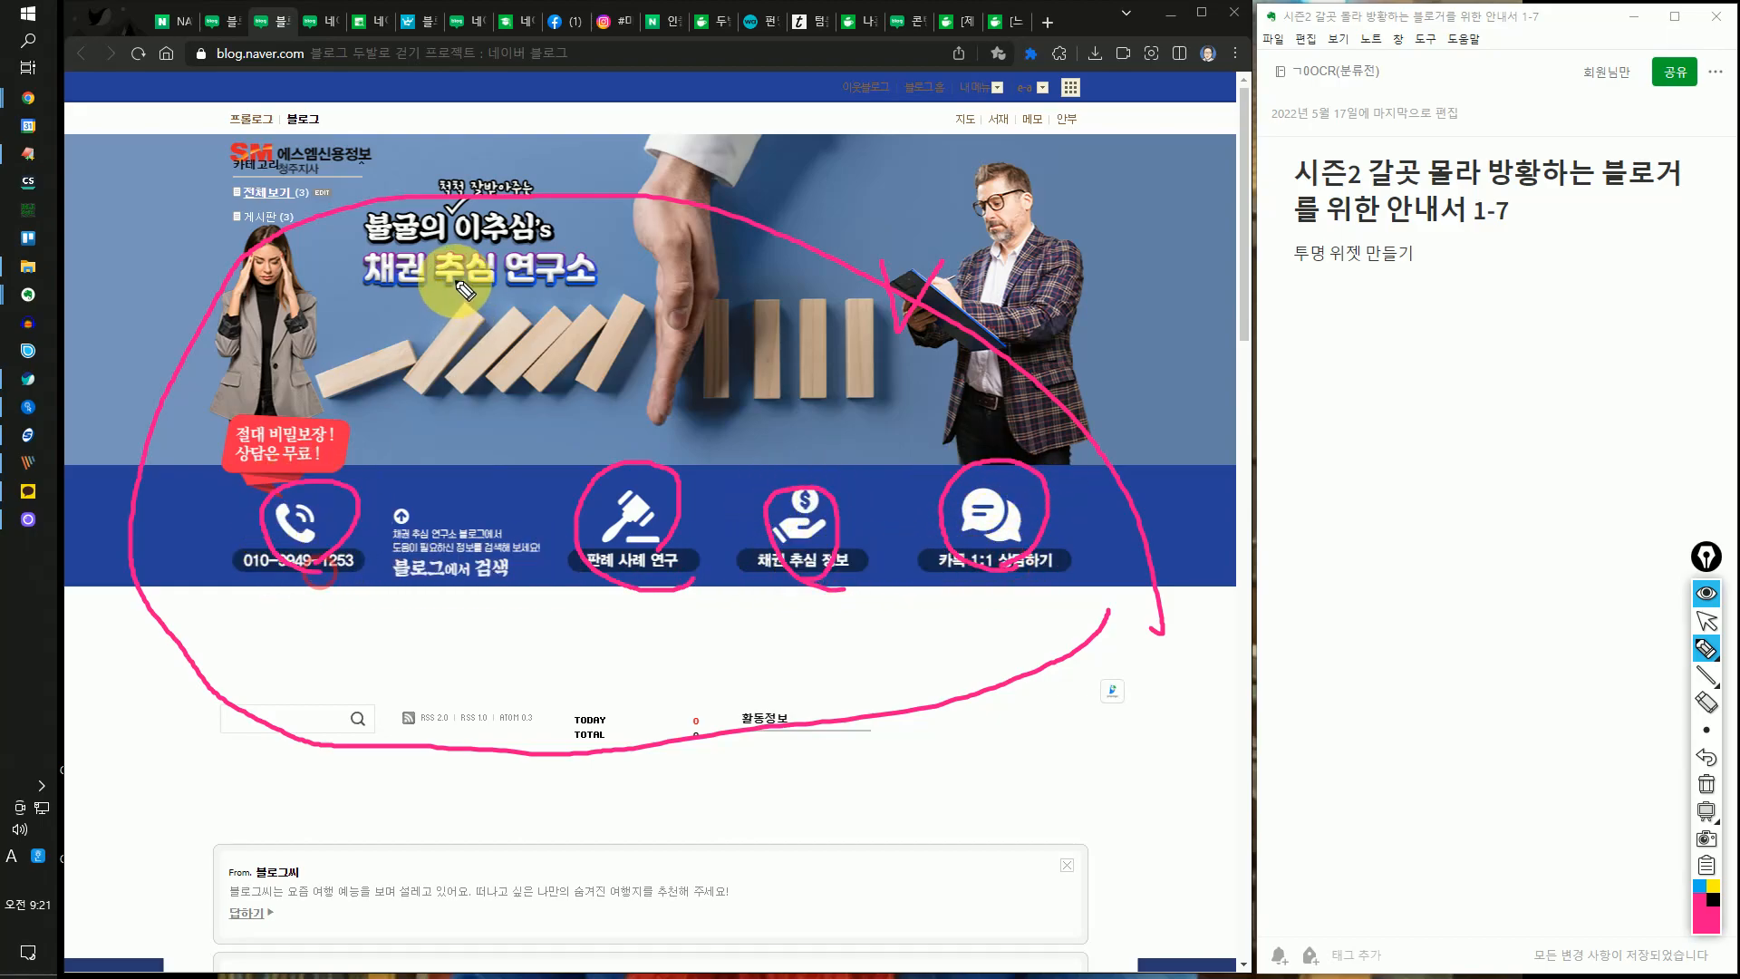
mouse_move(490, 284)
mouse_down()
mouse_move(449, 322)
mouse_move(476, 382)
mouse_up()
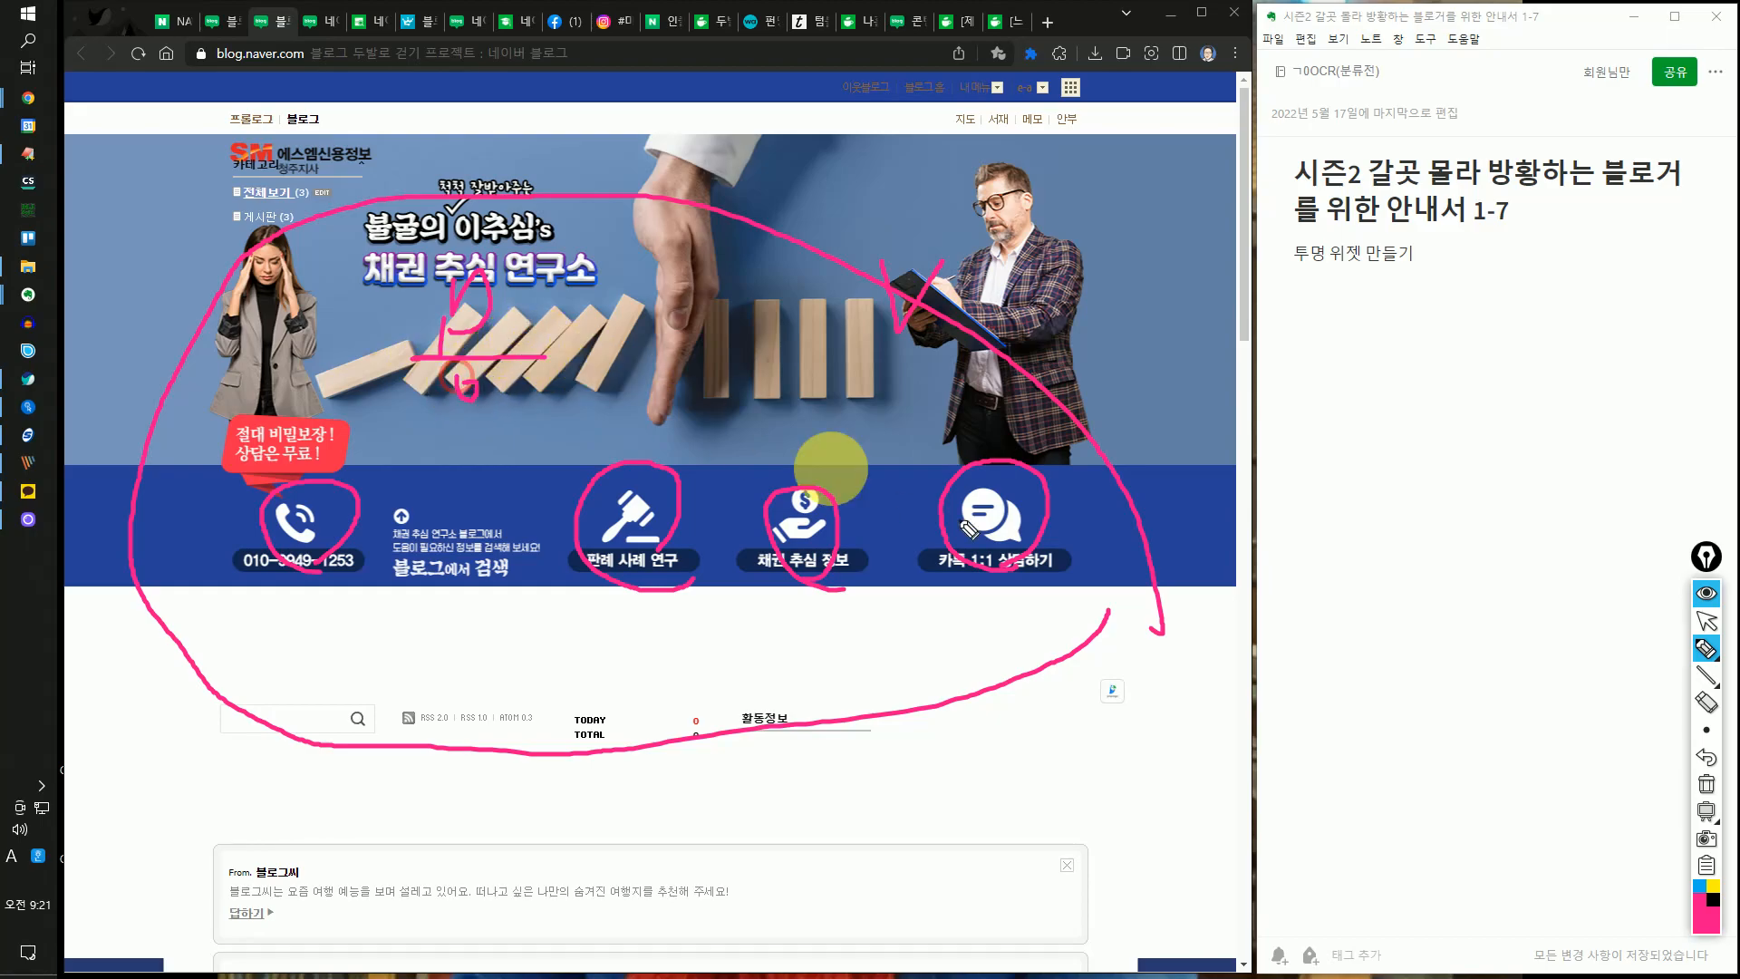
- Erase the marks, switch to the blank EditPlus document and handwrite an underlined 이미지 with a dash leading to 위
click(1715, 784)
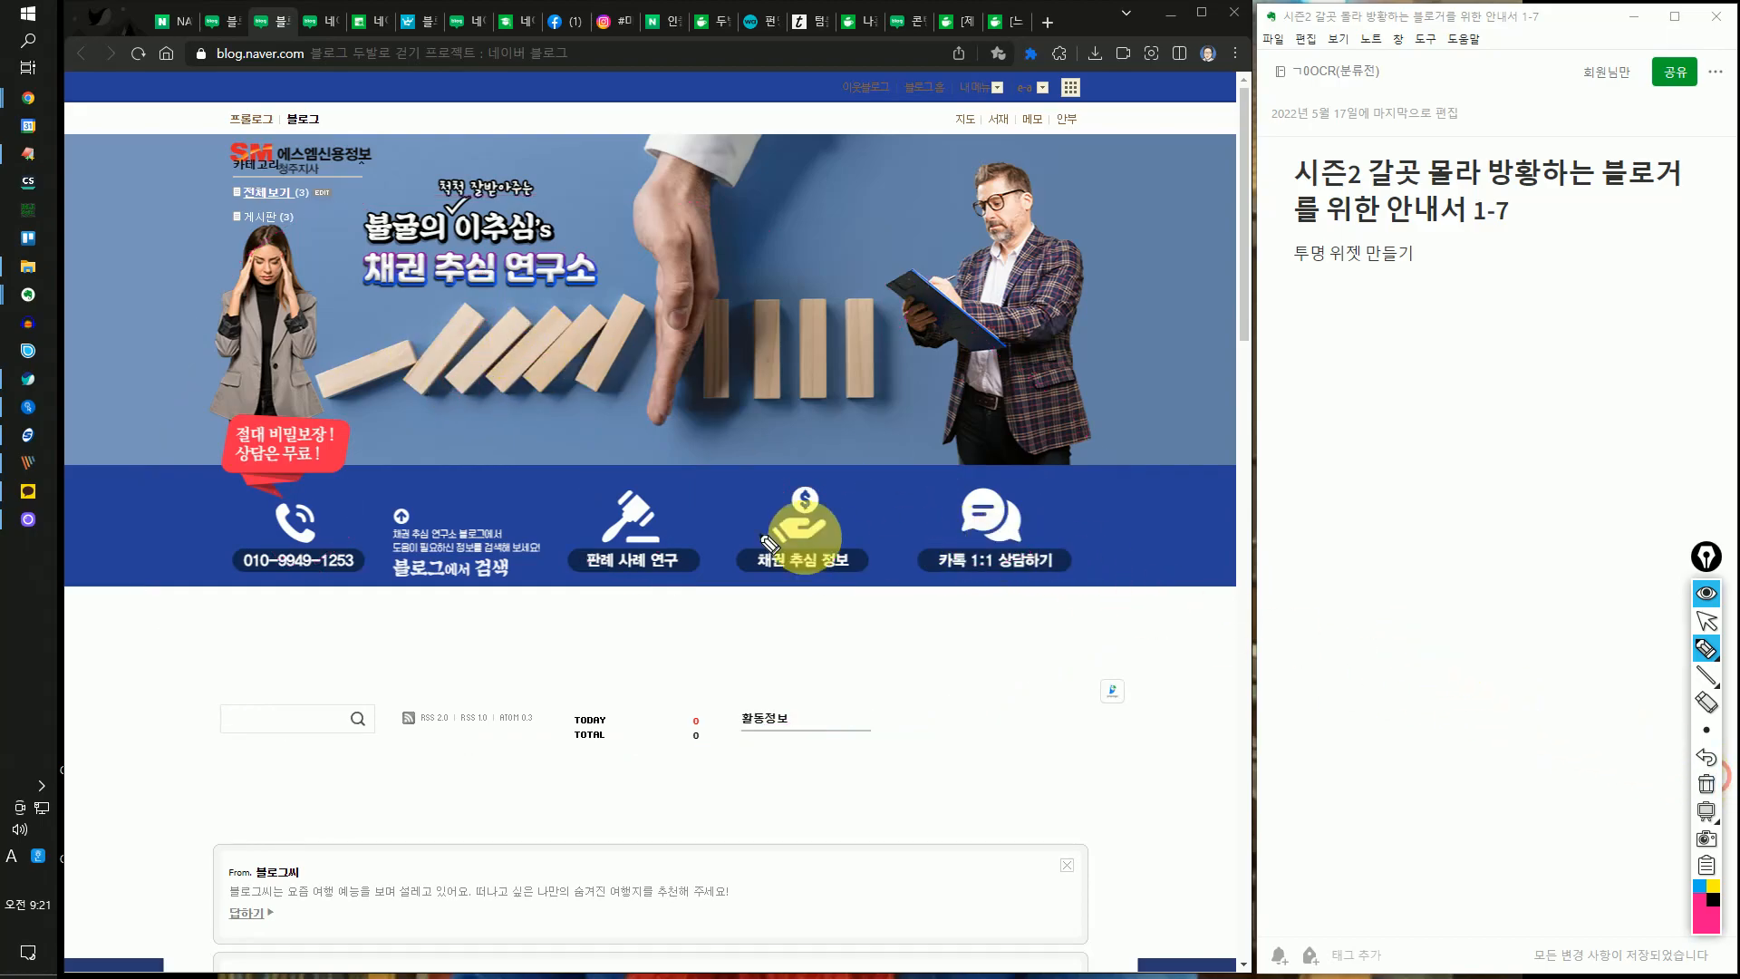
mouse_move(1726, 657)
click(1712, 623)
click(28, 156)
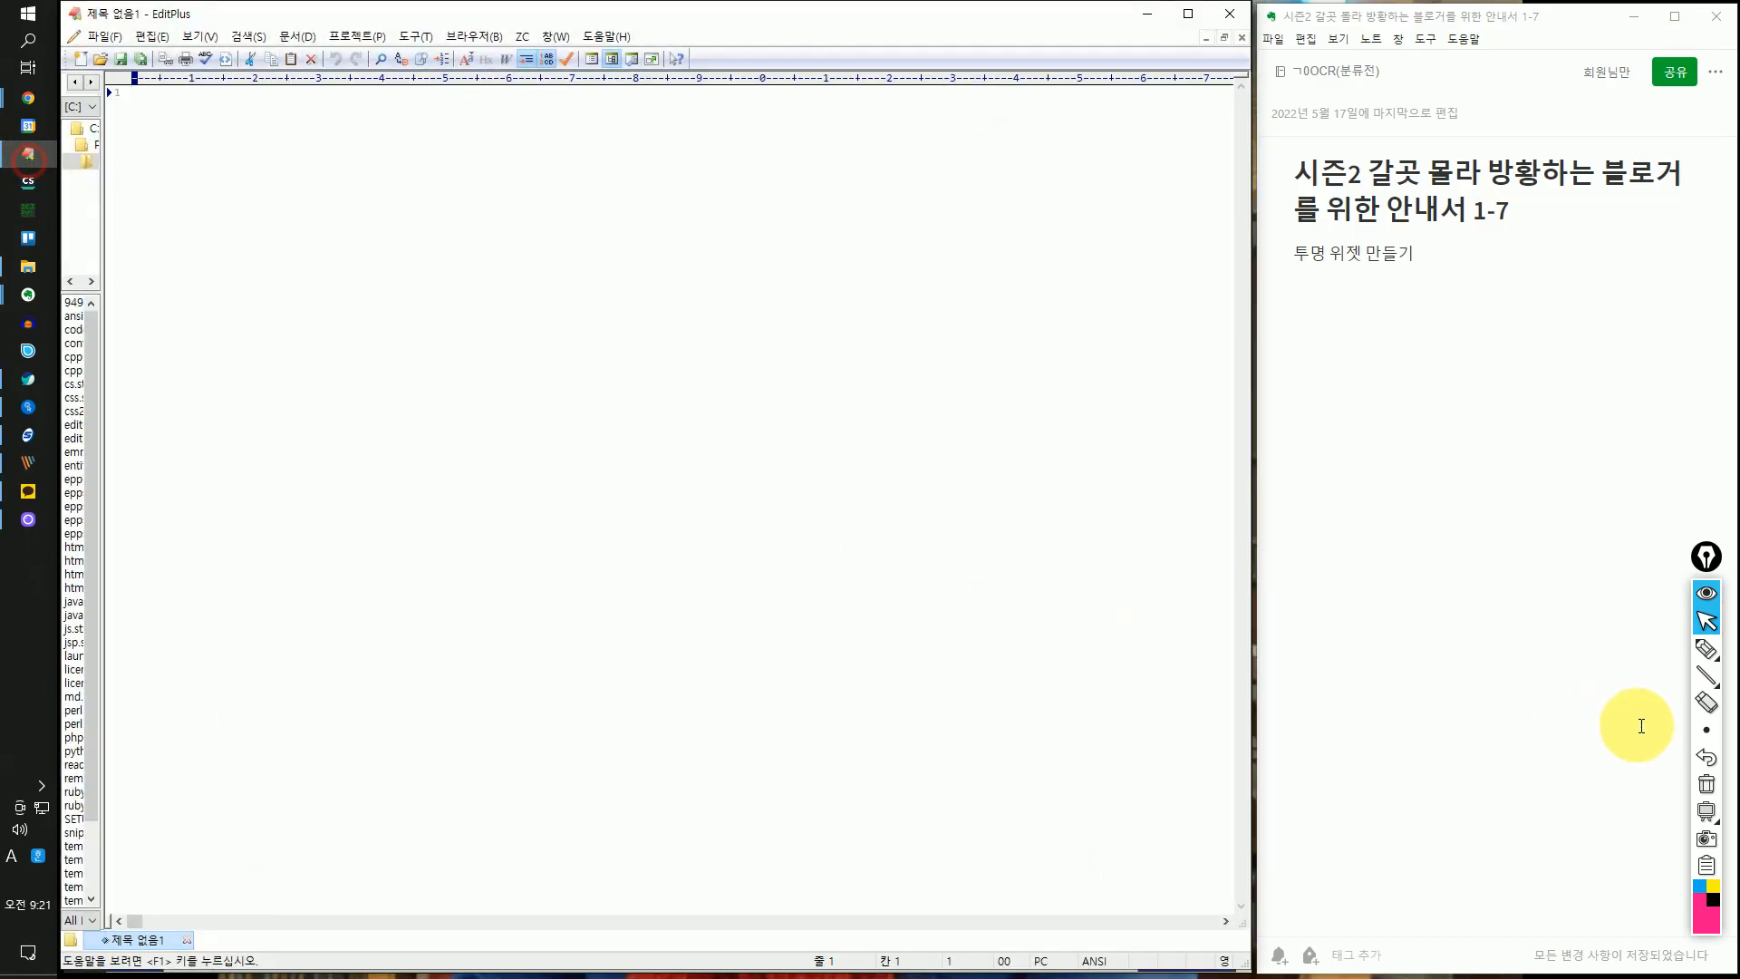
click(1706, 649)
mouse_move(464, 241)
mouse_down()
mouse_move(528, 305)
mouse_move(568, 308)
mouse_move(605, 264)
mouse_move(739, 337)
mouse_up()
mouse_move(458, 340)
mouse_down()
mouse_move(772, 337)
mouse_move(881, 287)
mouse_up()
drag(924, 272, 923, 294)
drag(899, 325, 938, 349)
drag(961, 281, 968, 343)
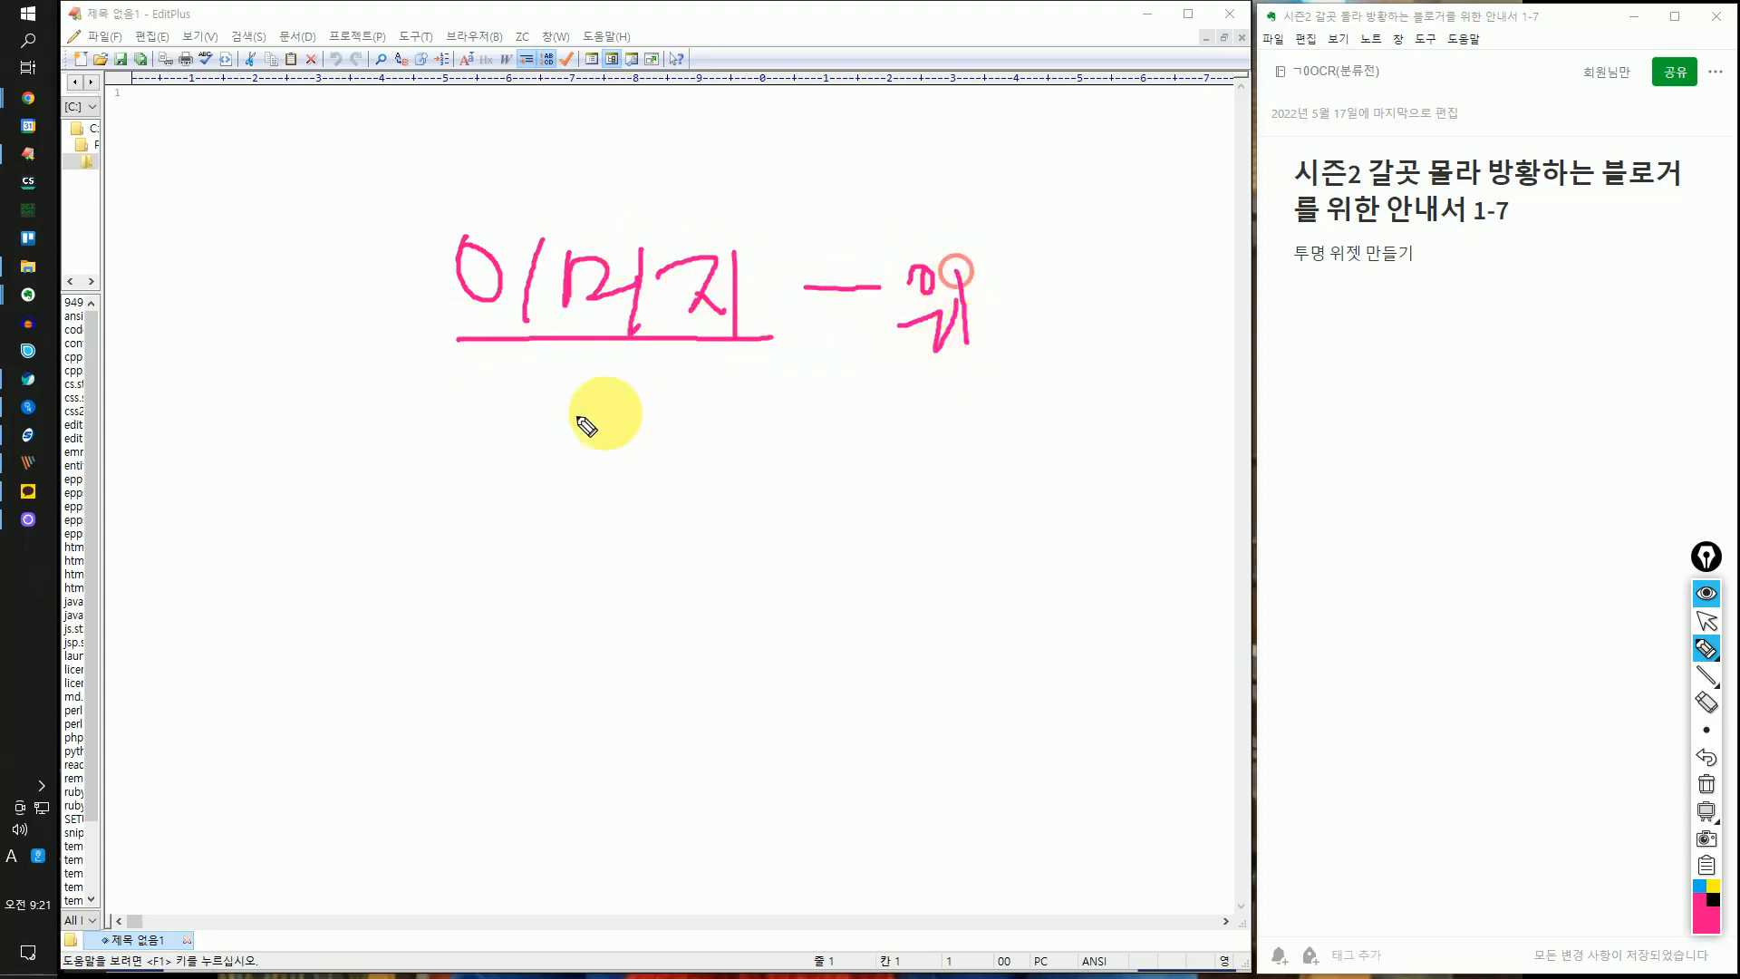
- Handwrite a second word below 이미지, circle it and cross it out
mouse_move(513, 409)
mouse_down()
mouse_move(547, 443)
mouse_move(499, 462)
mouse_move(585, 472)
mouse_move(640, 453)
mouse_move(668, 410)
mouse_move(712, 433)
mouse_up()
mouse_move(691, 535)
mouse_down()
mouse_move(517, 535)
mouse_move(699, 478)
mouse_move(652, 419)
mouse_move(670, 426)
mouse_up()
drag(516, 421, 647, 526)
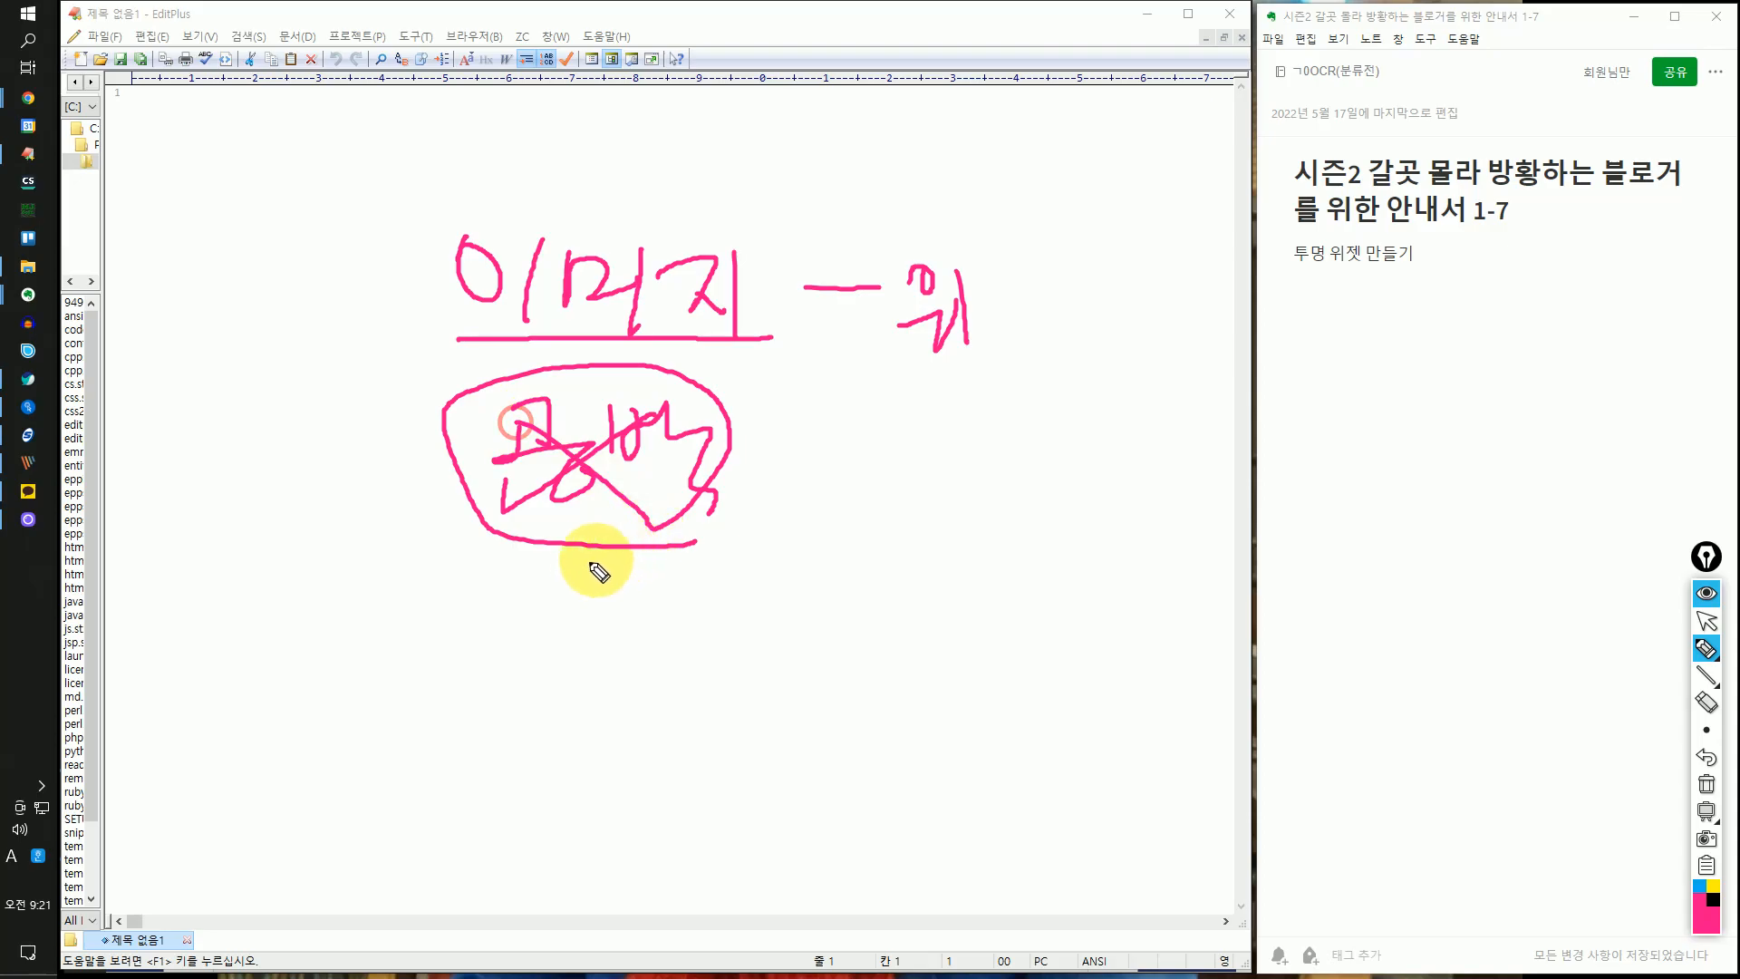
- Sketch a framed bar below the crossed-out word, link it to a circled 위 and add strokes beneath it
mouse_move(447, 566)
mouse_down()
mouse_move(451, 642)
mouse_move(448, 604)
mouse_move(744, 604)
mouse_move(738, 563)
mouse_move(747, 604)
mouse_move(456, 614)
mouse_move(470, 613)
mouse_move(457, 584)
mouse_move(722, 577)
mouse_up()
drag(625, 555, 628, 560)
mouse_move(725, 571)
mouse_down()
mouse_move(664, 693)
mouse_move(547, 479)
mouse_move(498, 708)
mouse_move(702, 662)
mouse_move(662, 560)
mouse_move(755, 593)
mouse_move(933, 593)
mouse_move(937, 365)
mouse_move(864, 319)
mouse_move(1000, 266)
mouse_move(943, 349)
mouse_up()
mouse_move(570, 541)
mouse_down()
mouse_move(474, 626)
mouse_move(568, 627)
mouse_move(662, 589)
mouse_move(676, 660)
mouse_move(656, 619)
mouse_move(567, 612)
mouse_move(569, 654)
mouse_move(616, 679)
mouse_up()
drag(567, 703, 639, 731)
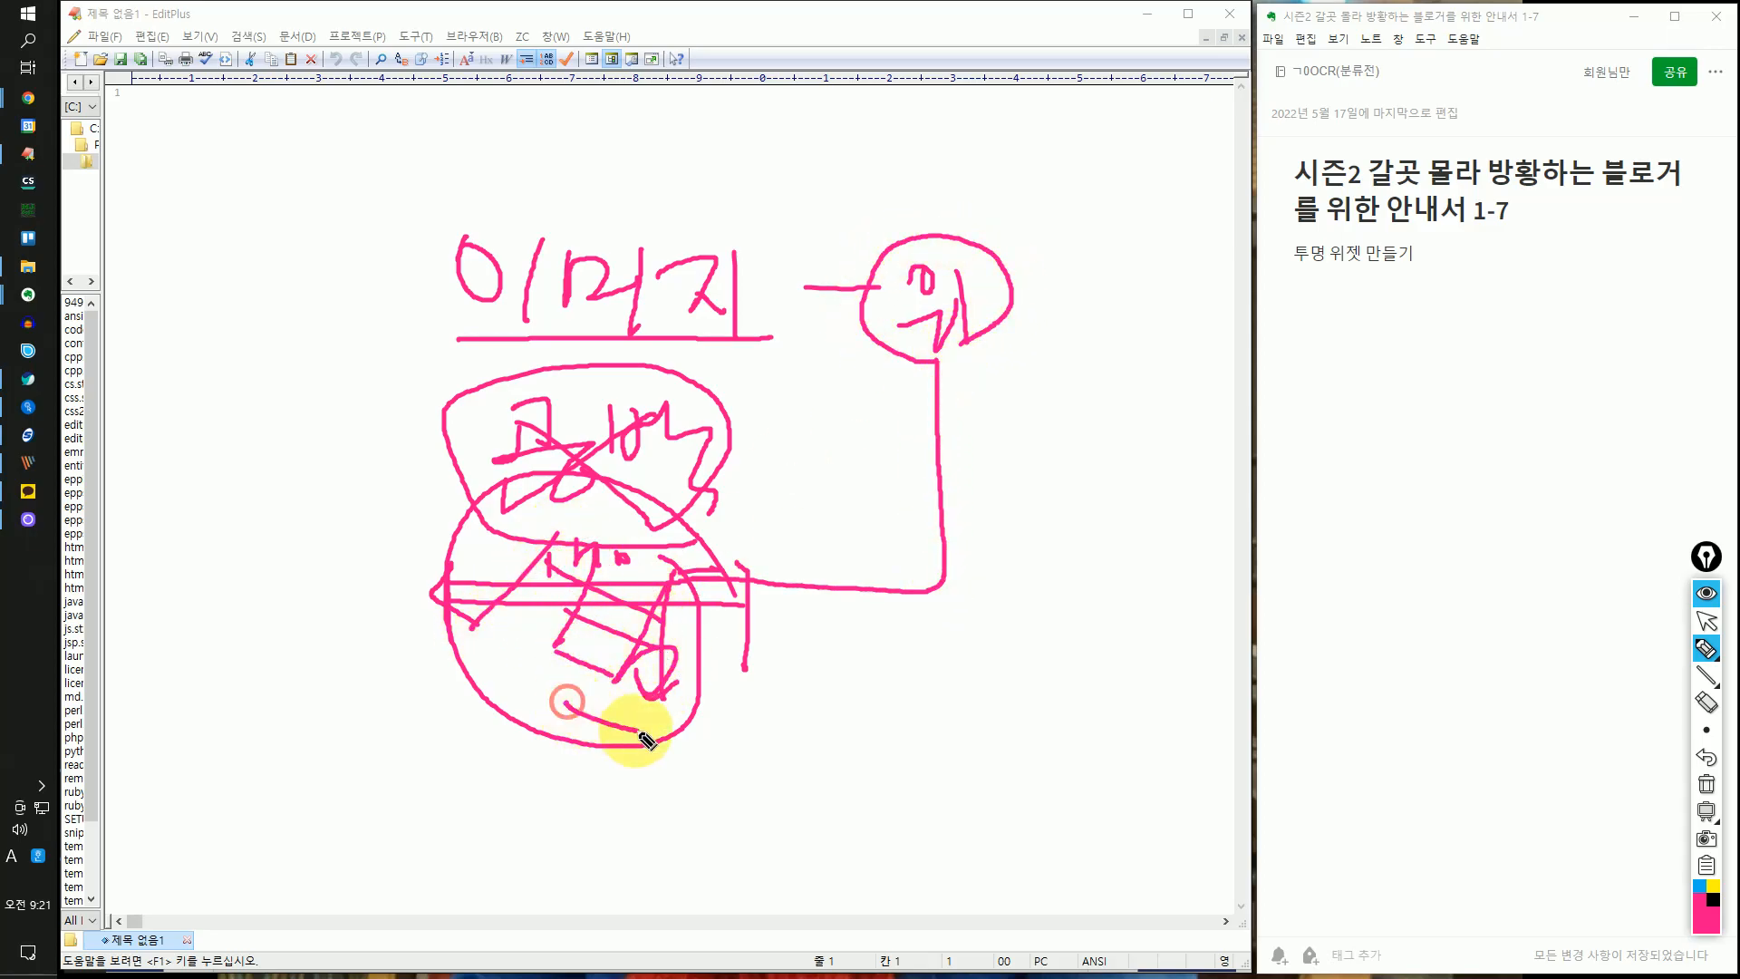
- Add further pink strokes around the 이미지 note and erase the whole sketch
mouse_move(692, 324)
mouse_down()
mouse_move(437, 279)
mouse_move(722, 252)
mouse_move(474, 276)
mouse_move(691, 342)
mouse_move(634, 349)
mouse_up()
drag(327, 243, 421, 243)
mouse_move(544, 170)
mouse_down()
mouse_move(573, 192)
mouse_move(594, 163)
mouse_move(684, 176)
mouse_up()
mouse_move(978, 176)
mouse_down()
mouse_move(831, 156)
mouse_move(792, 245)
mouse_up()
mouse_move(781, 217)
mouse_down()
mouse_move(796, 258)
mouse_move(838, 240)
mouse_up()
click(879, 388)
mouse_move(789, 414)
mouse_down()
mouse_move(880, 388)
mouse_move(880, 425)
mouse_move(920, 420)
mouse_move(1022, 456)
mouse_up()
click(1707, 622)
click(1706, 785)
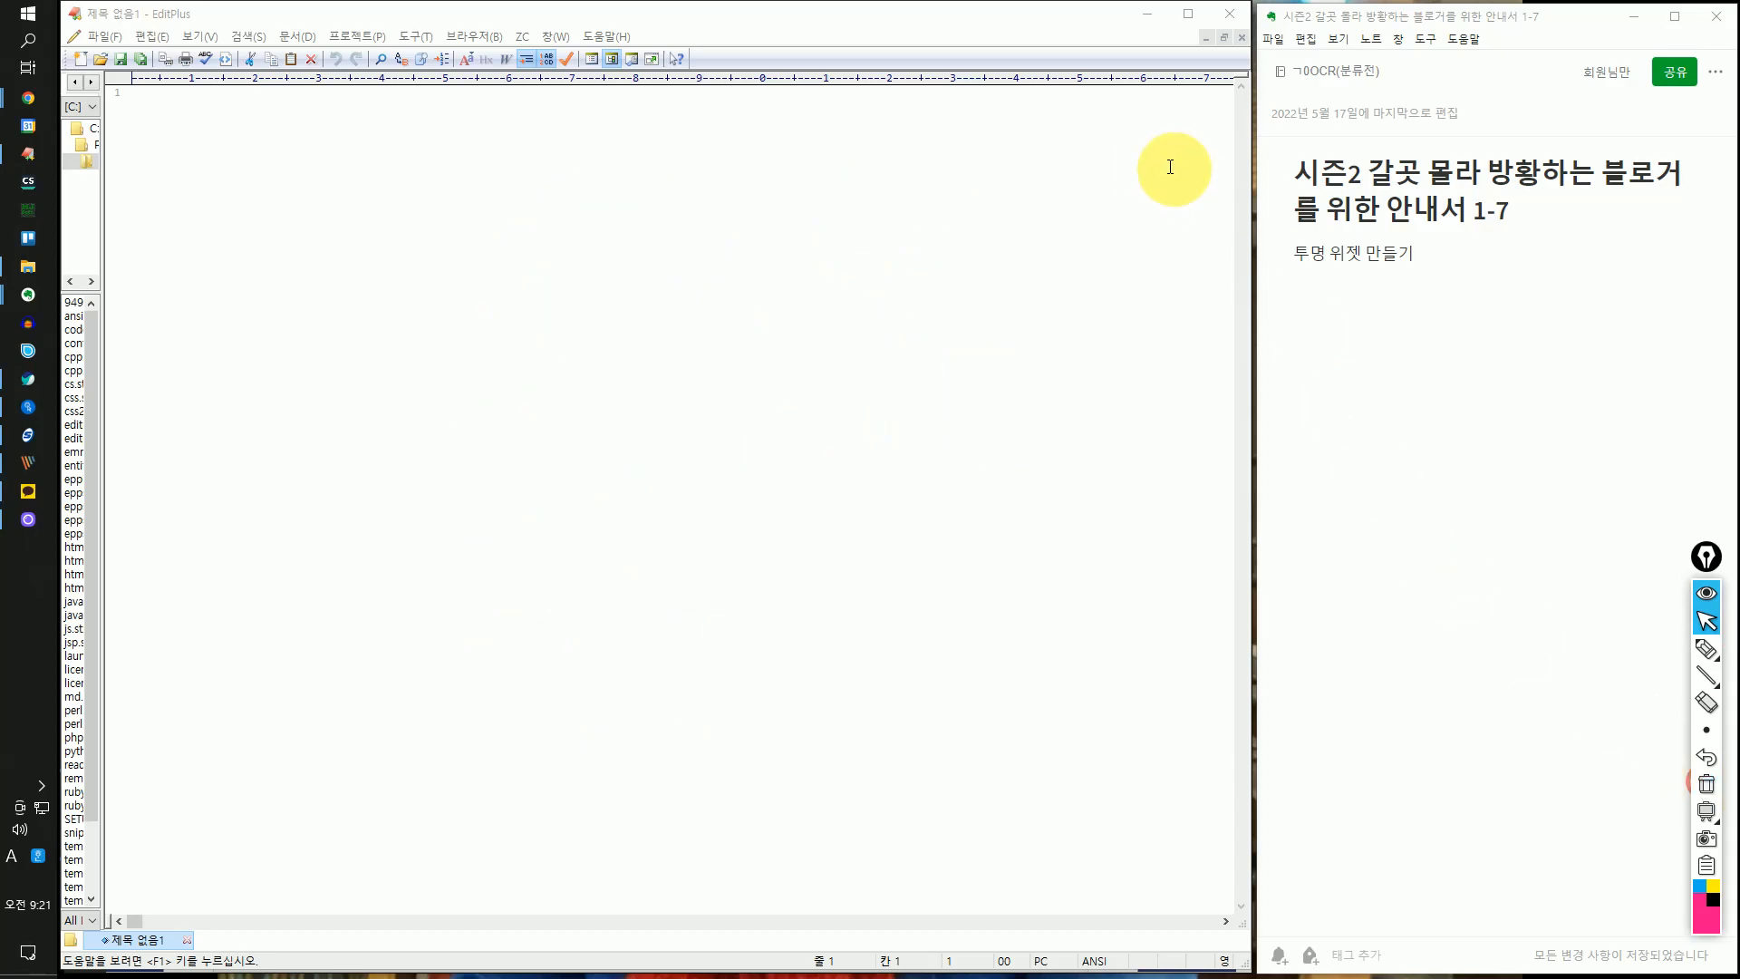
- Leave EditPlus for the blog page and select its upper content to show the four transparent widgets again
click(1145, 13)
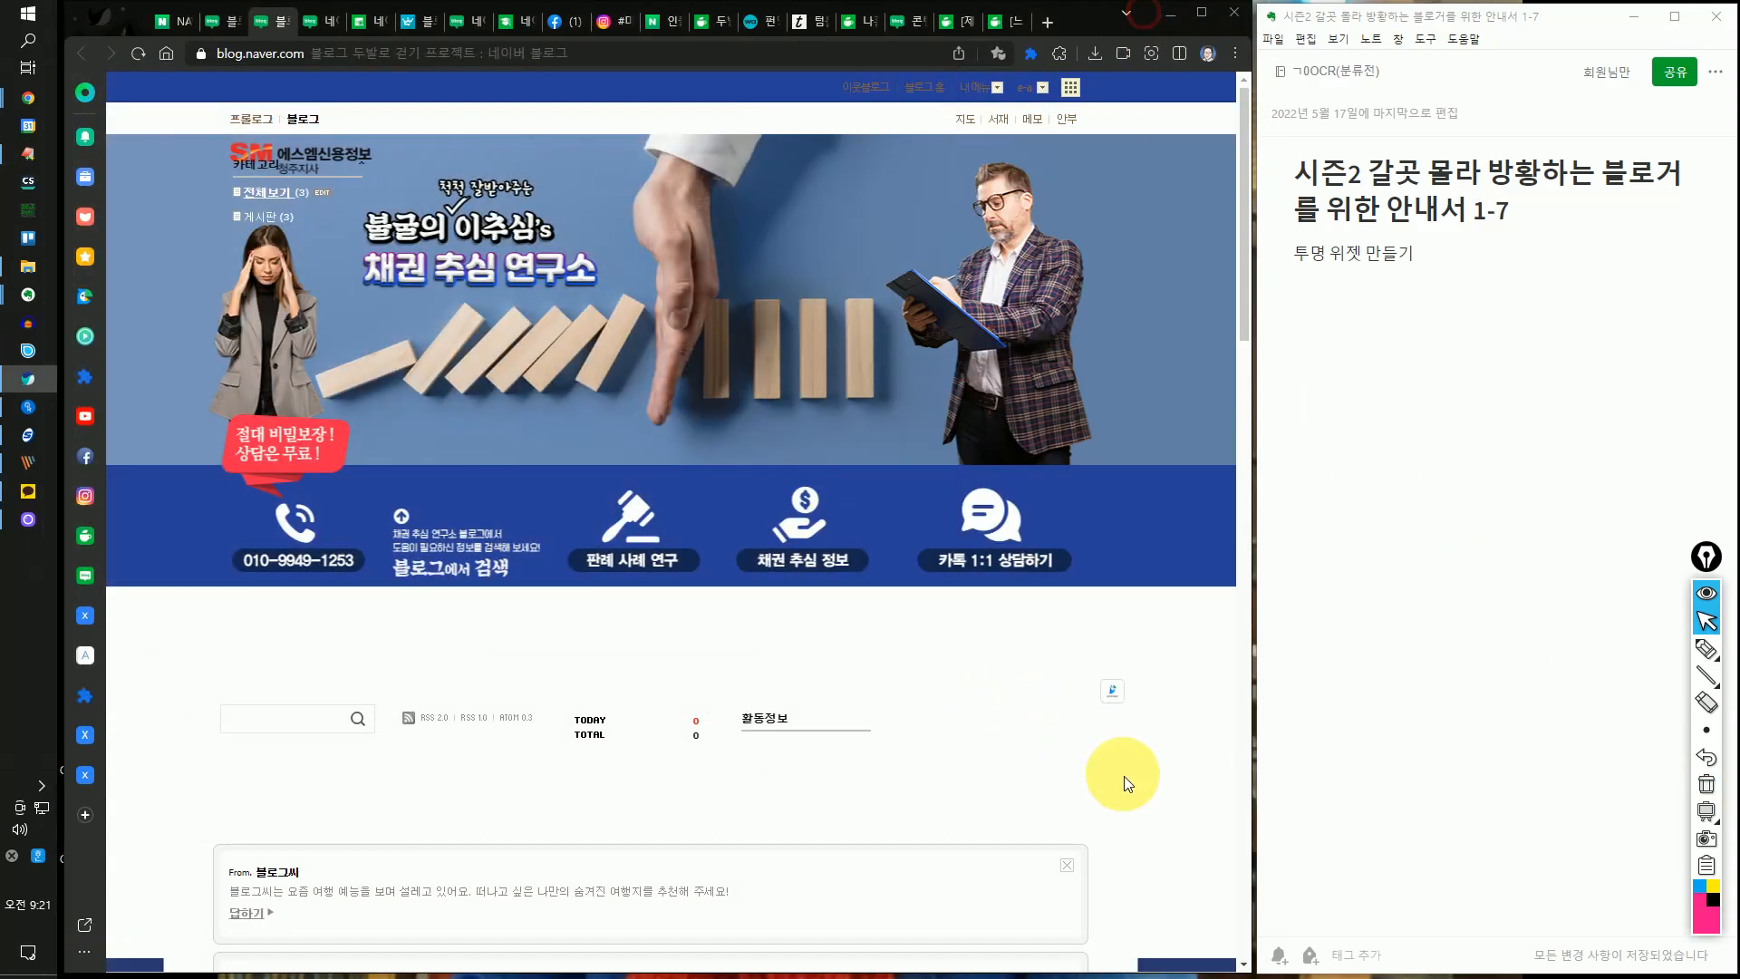
triple_click(1125, 777)
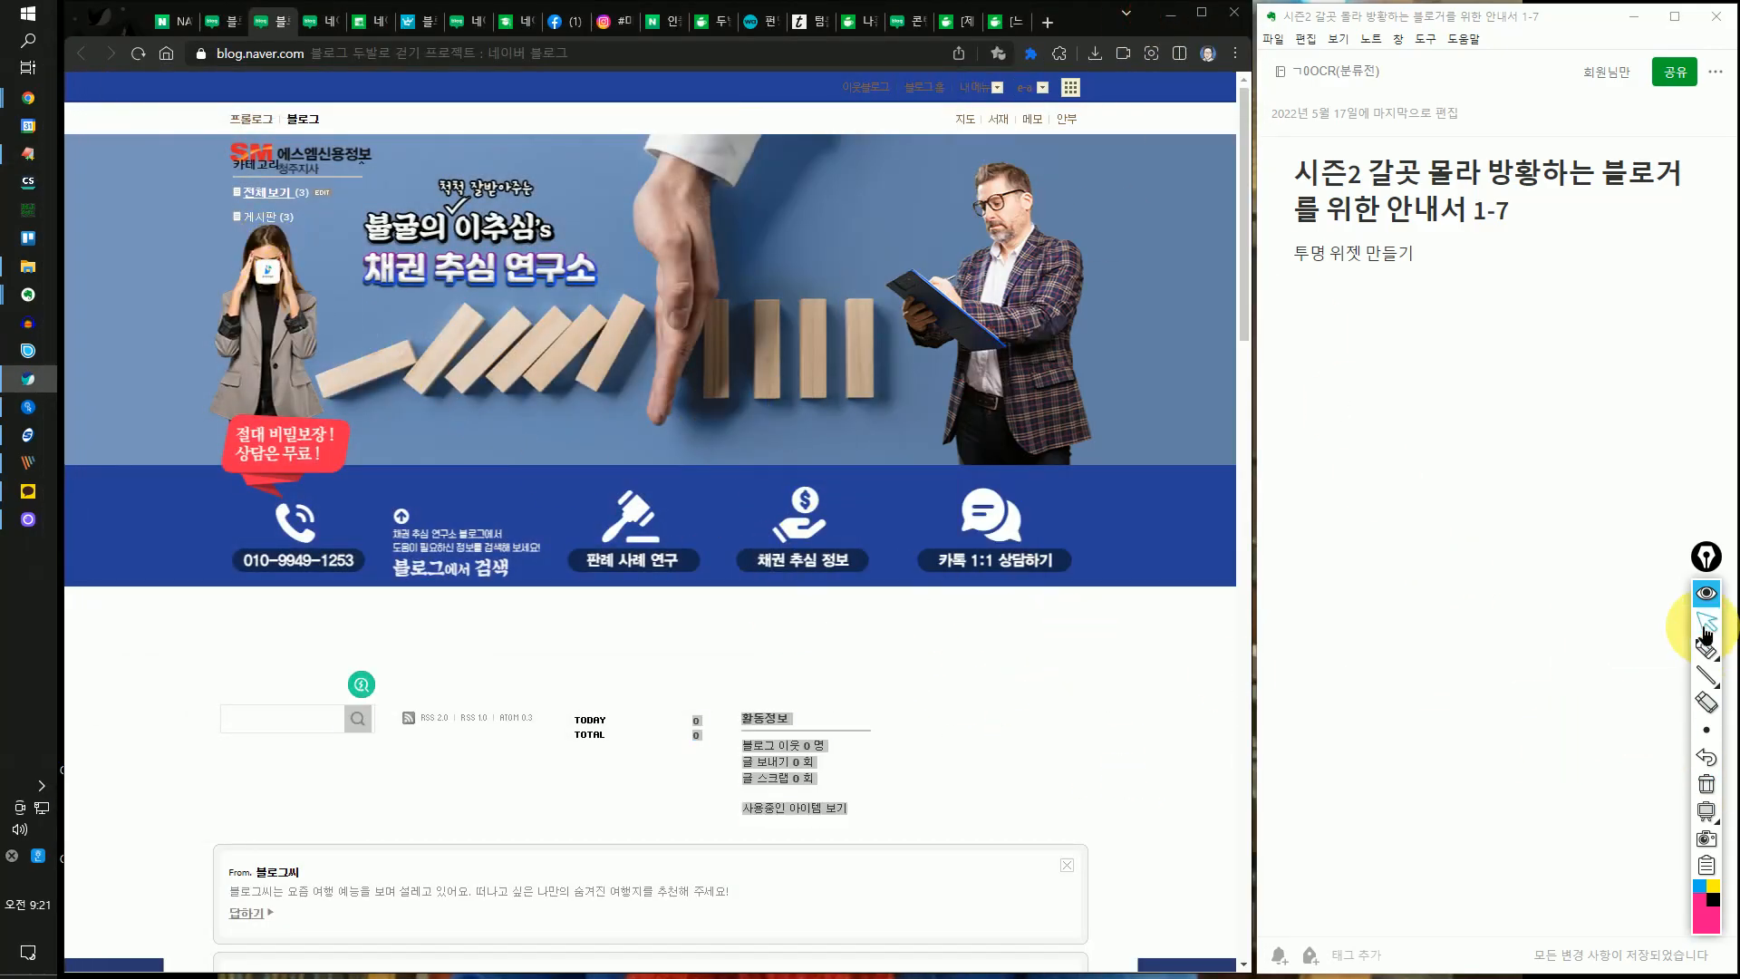
click(1197, 670)
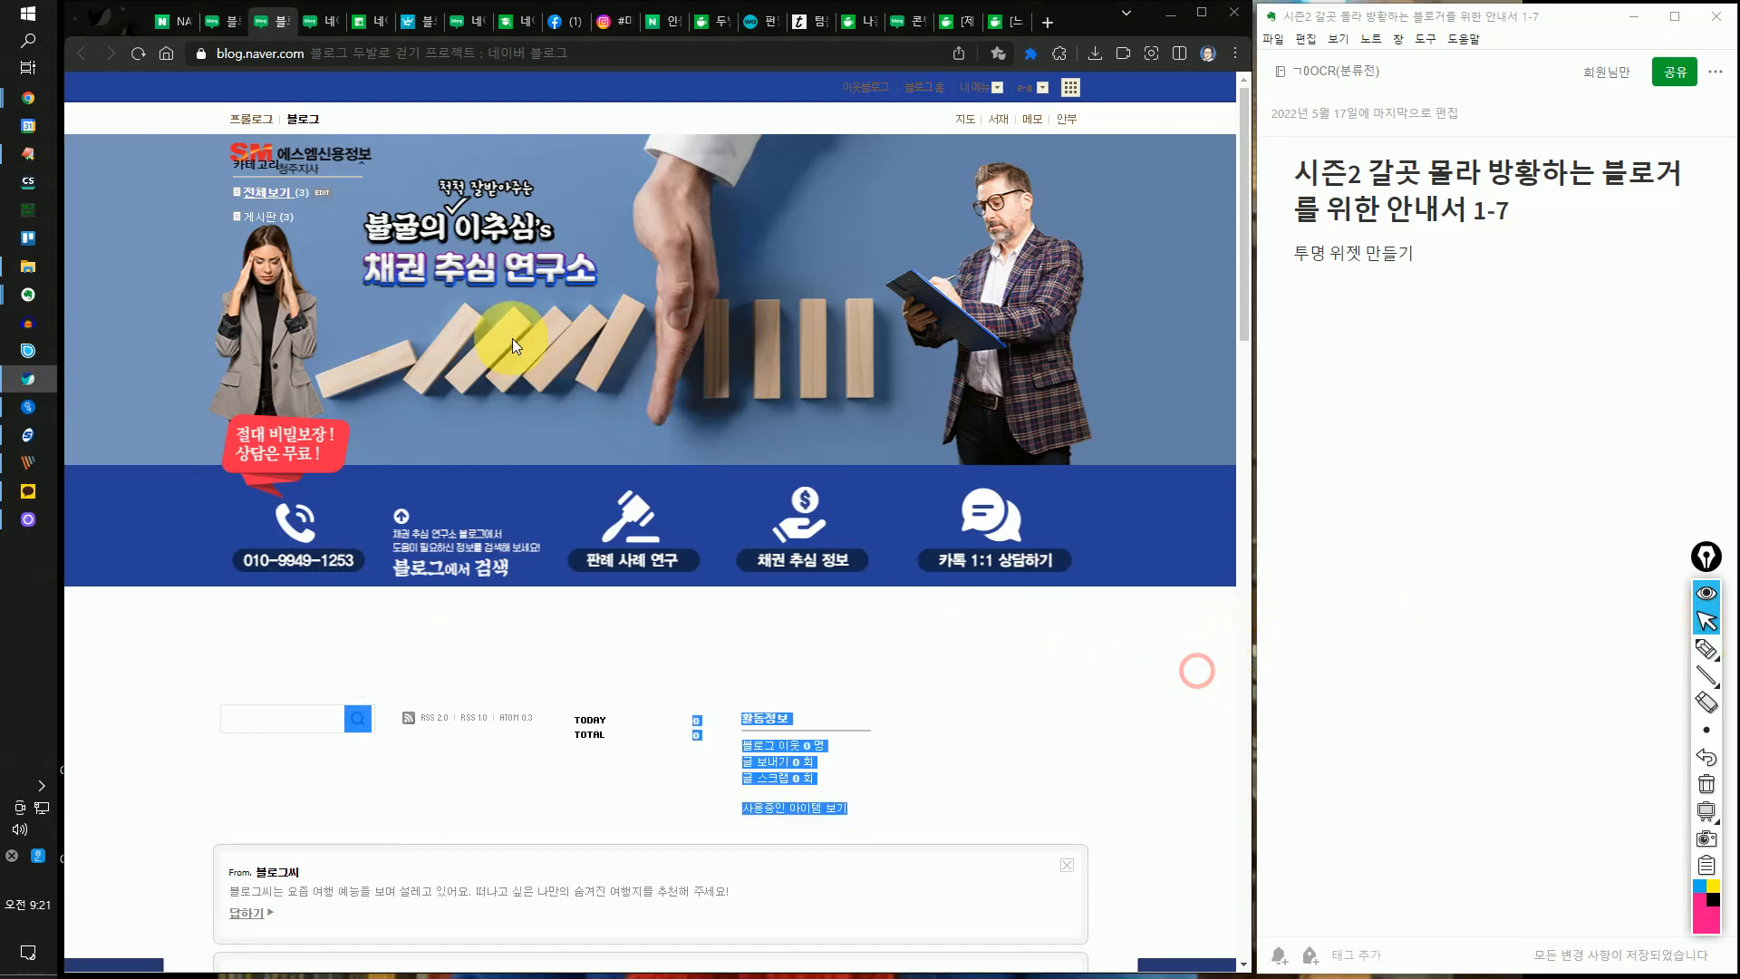
click(680, 613)
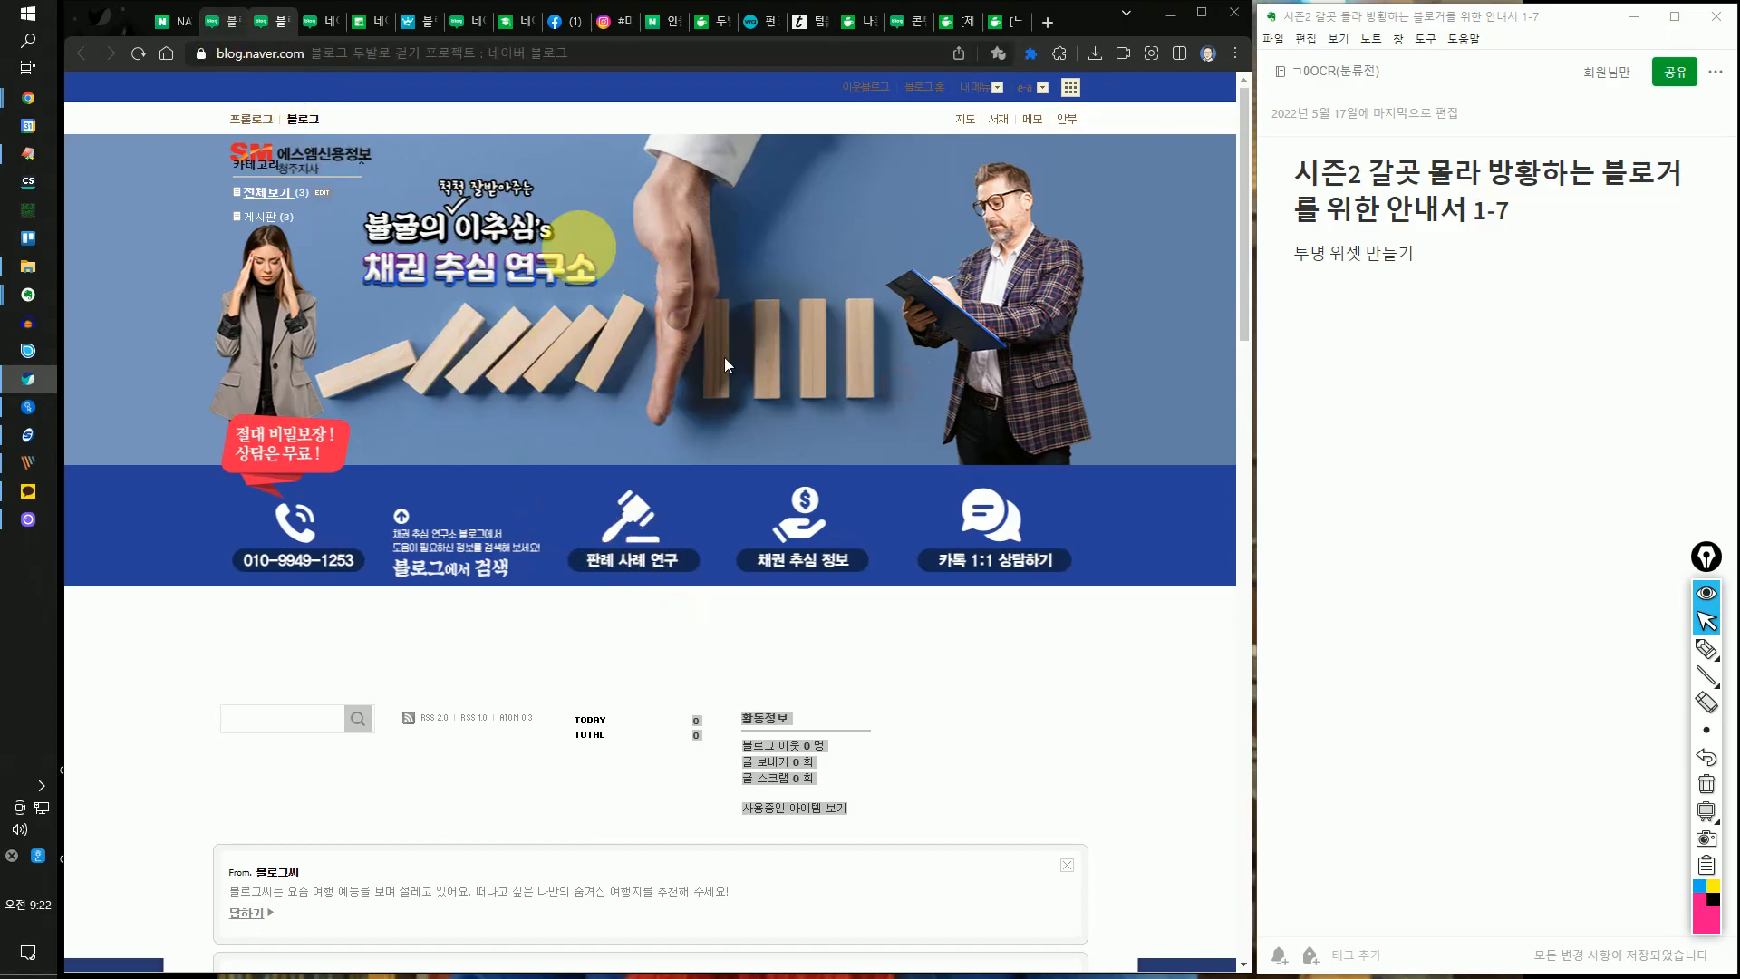
drag(1164, 850, 430, 397)
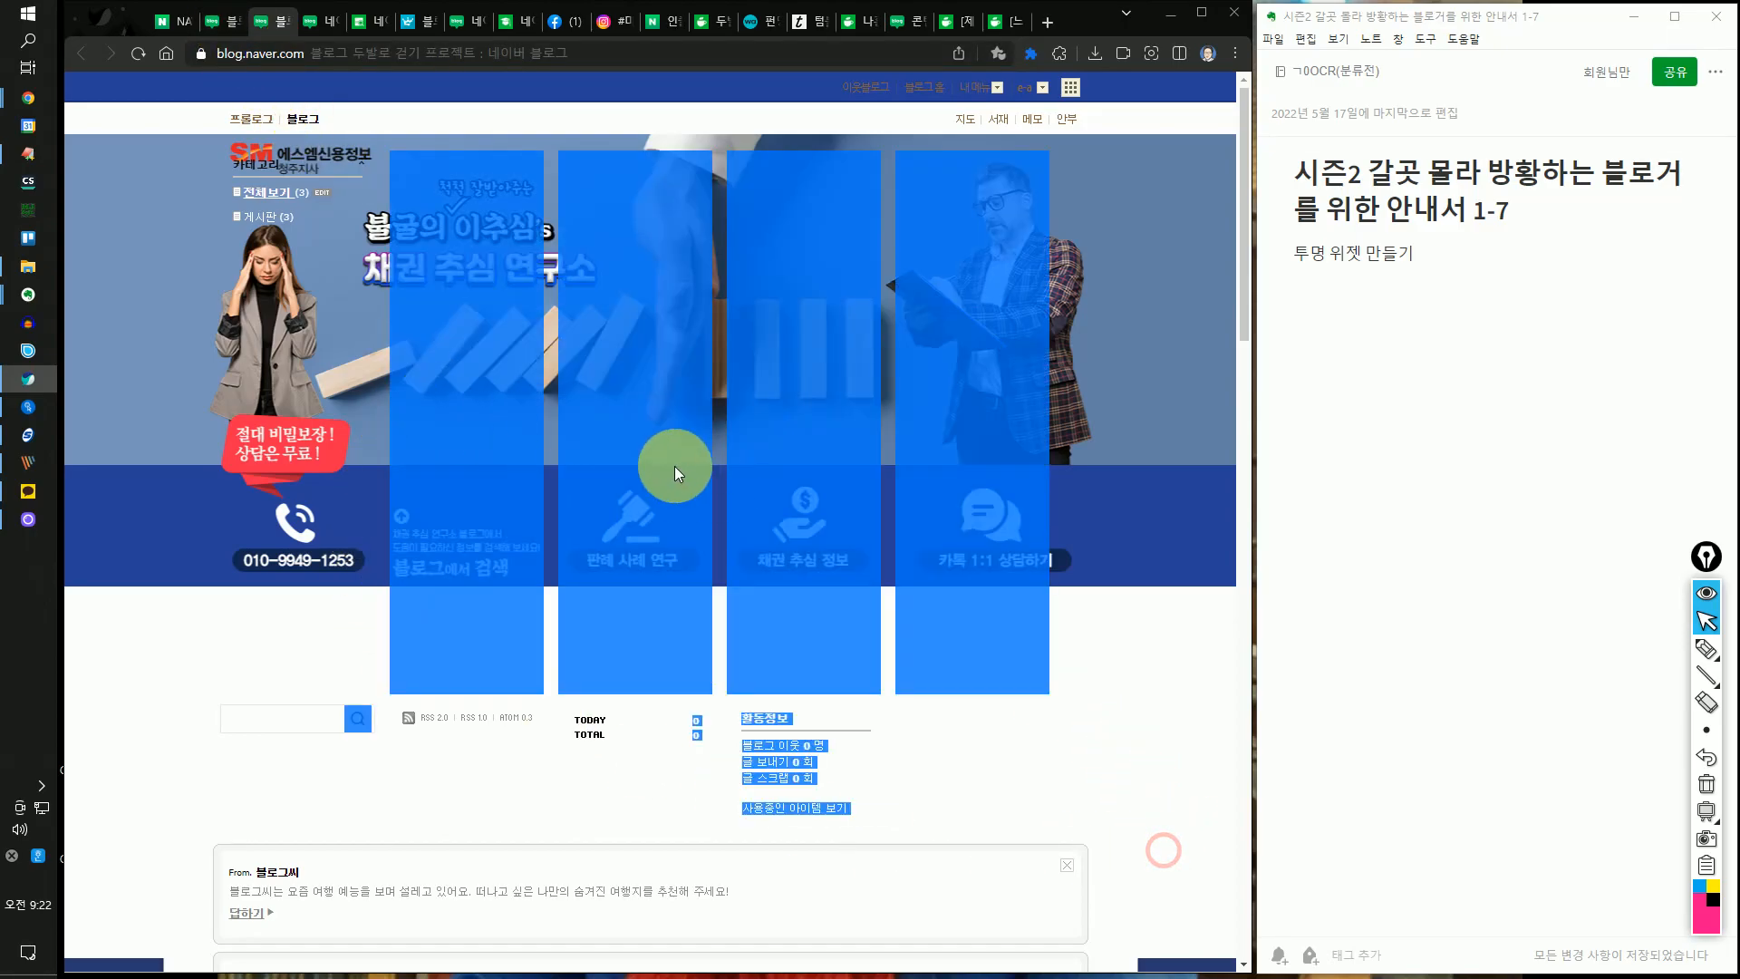
- Draw pink frames around the 판례 사례 연구, 채권 추심 정보 and 카톡 1:1 상담하기 areas of the banner
click(1706, 648)
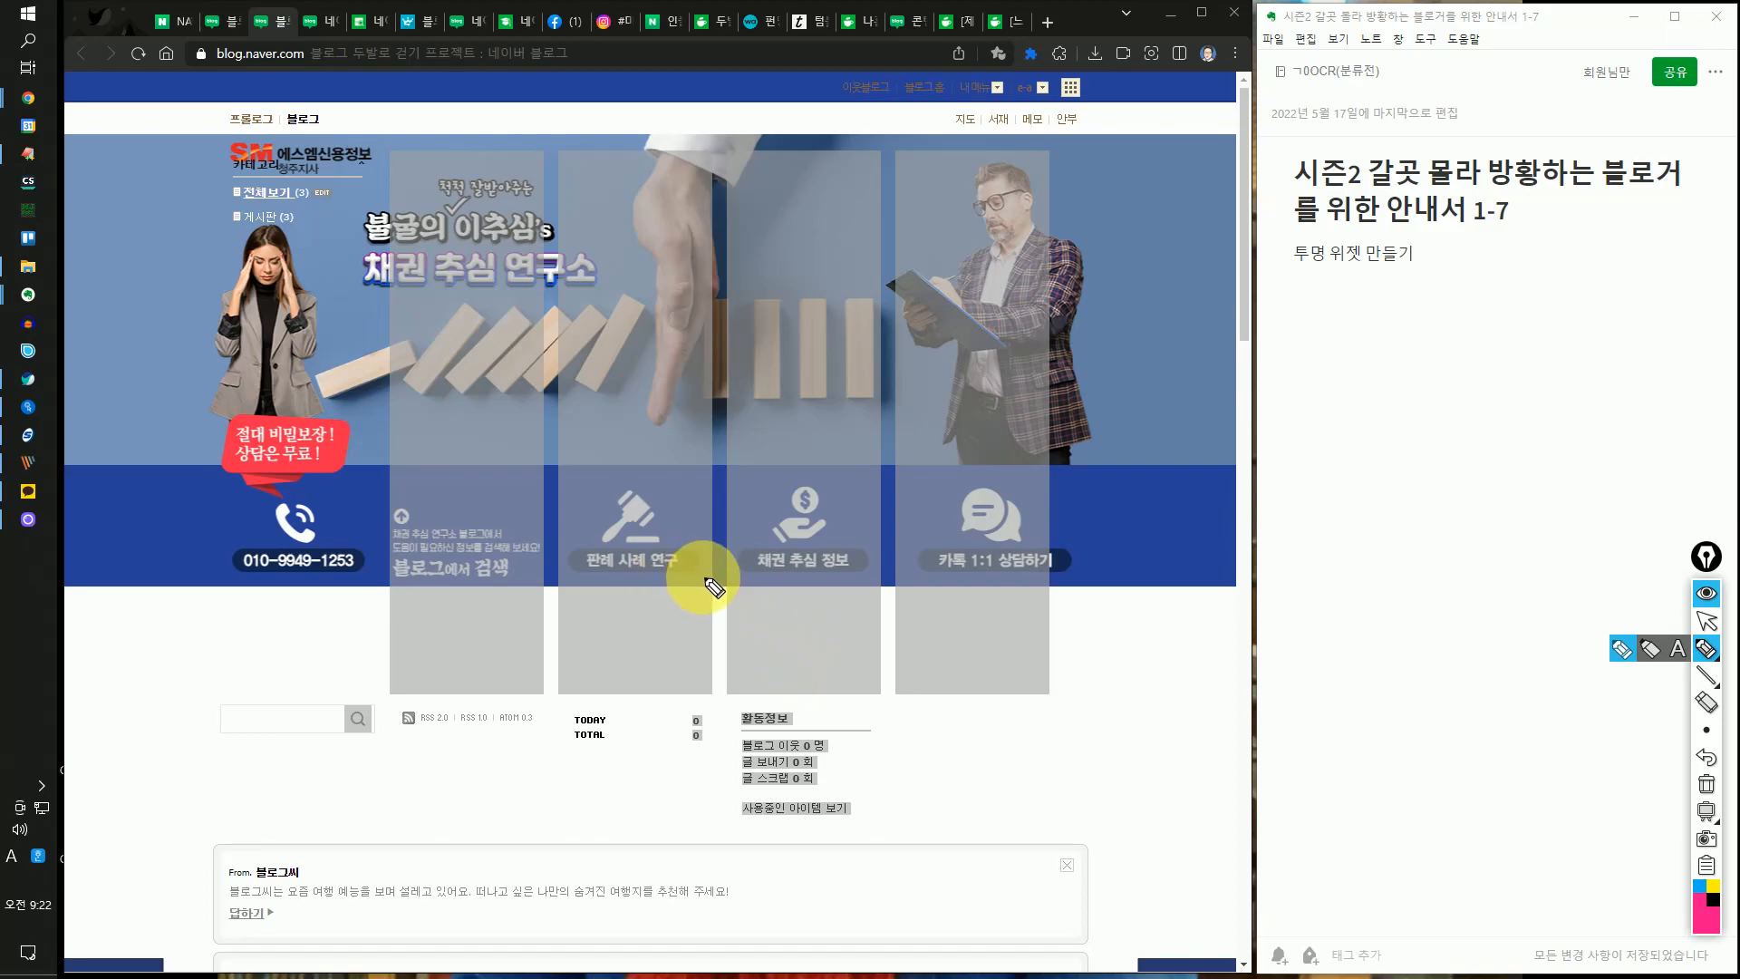
mouse_move(709, 590)
mouse_down()
mouse_move(560, 590)
mouse_move(560, 470)
mouse_move(713, 464)
mouse_move(715, 598)
mouse_move(881, 578)
mouse_move(872, 476)
mouse_move(768, 468)
mouse_move(743, 519)
mouse_up()
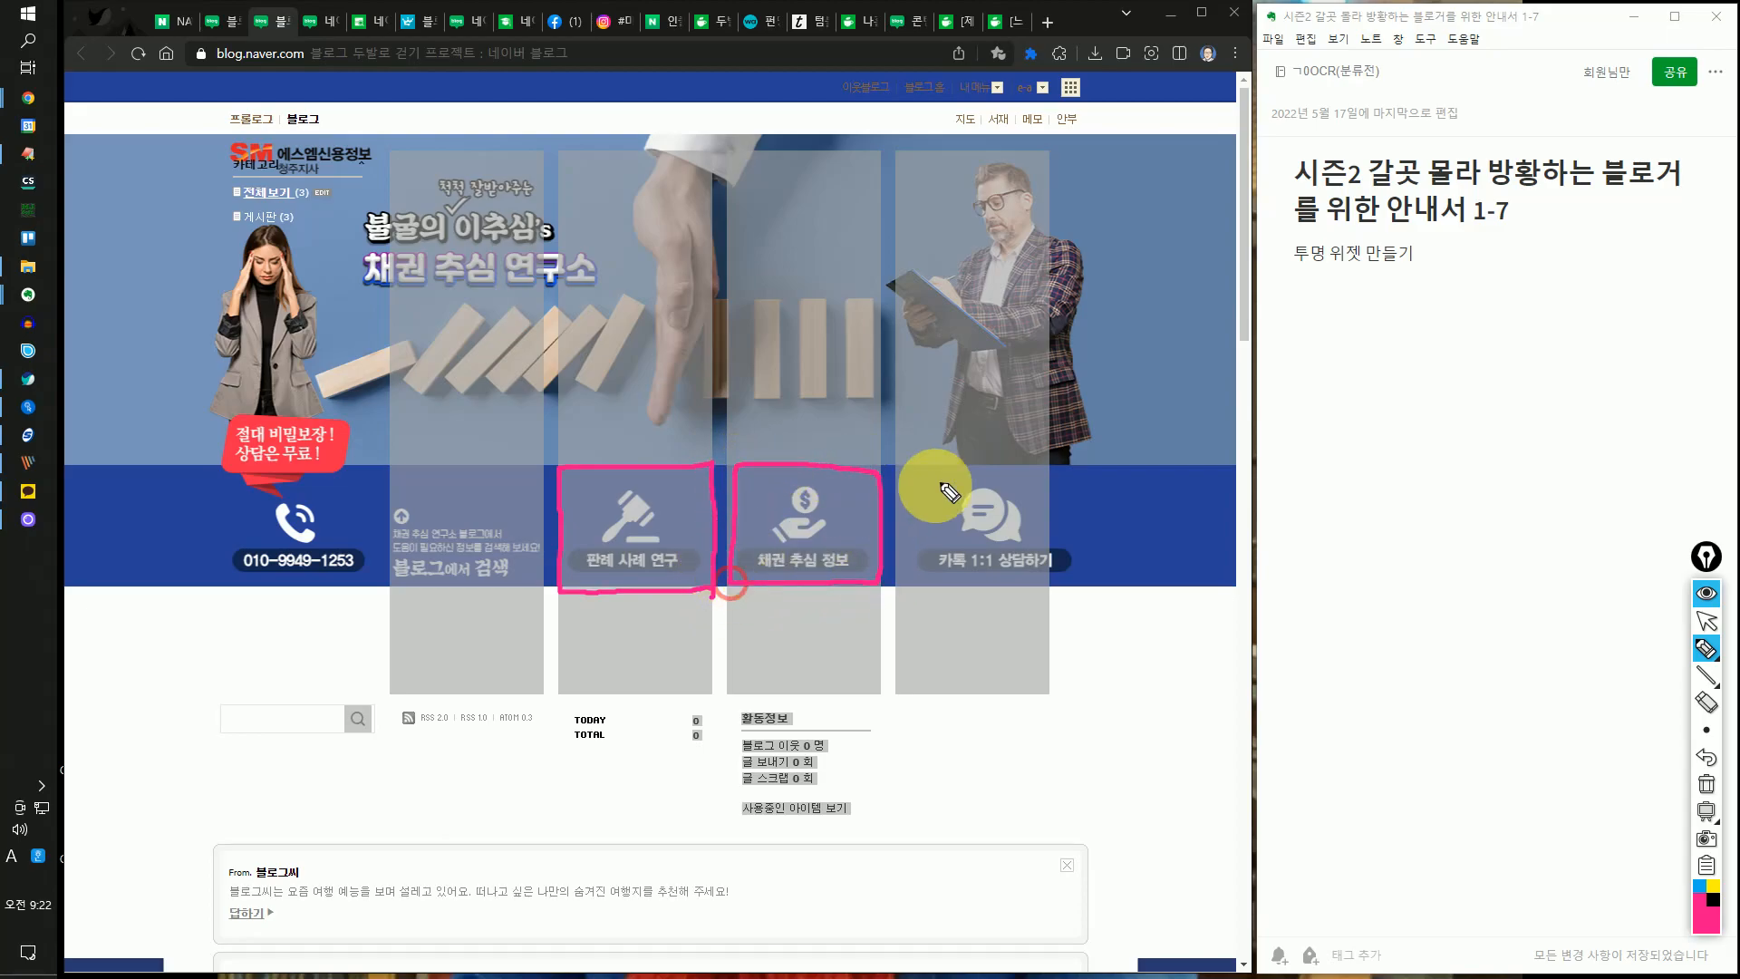
mouse_move(893, 470)
mouse_down()
mouse_move(894, 578)
mouse_move(1048, 578)
mouse_move(1052, 486)
mouse_move(895, 468)
mouse_up()
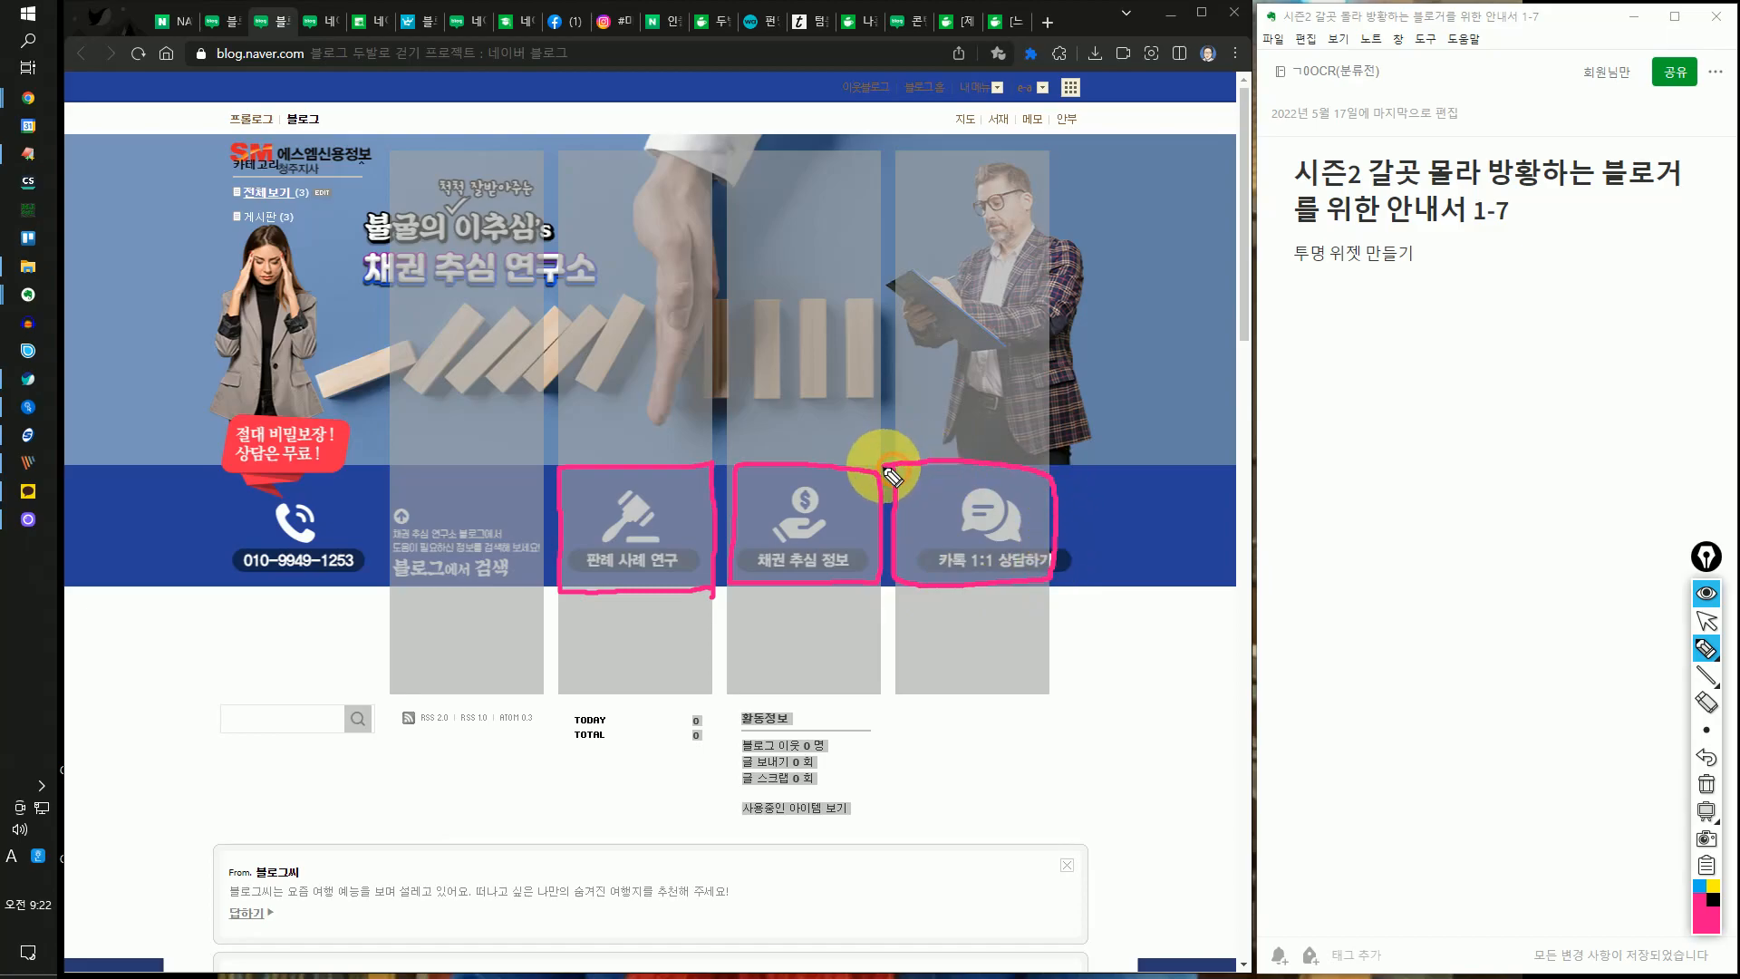
click(1707, 621)
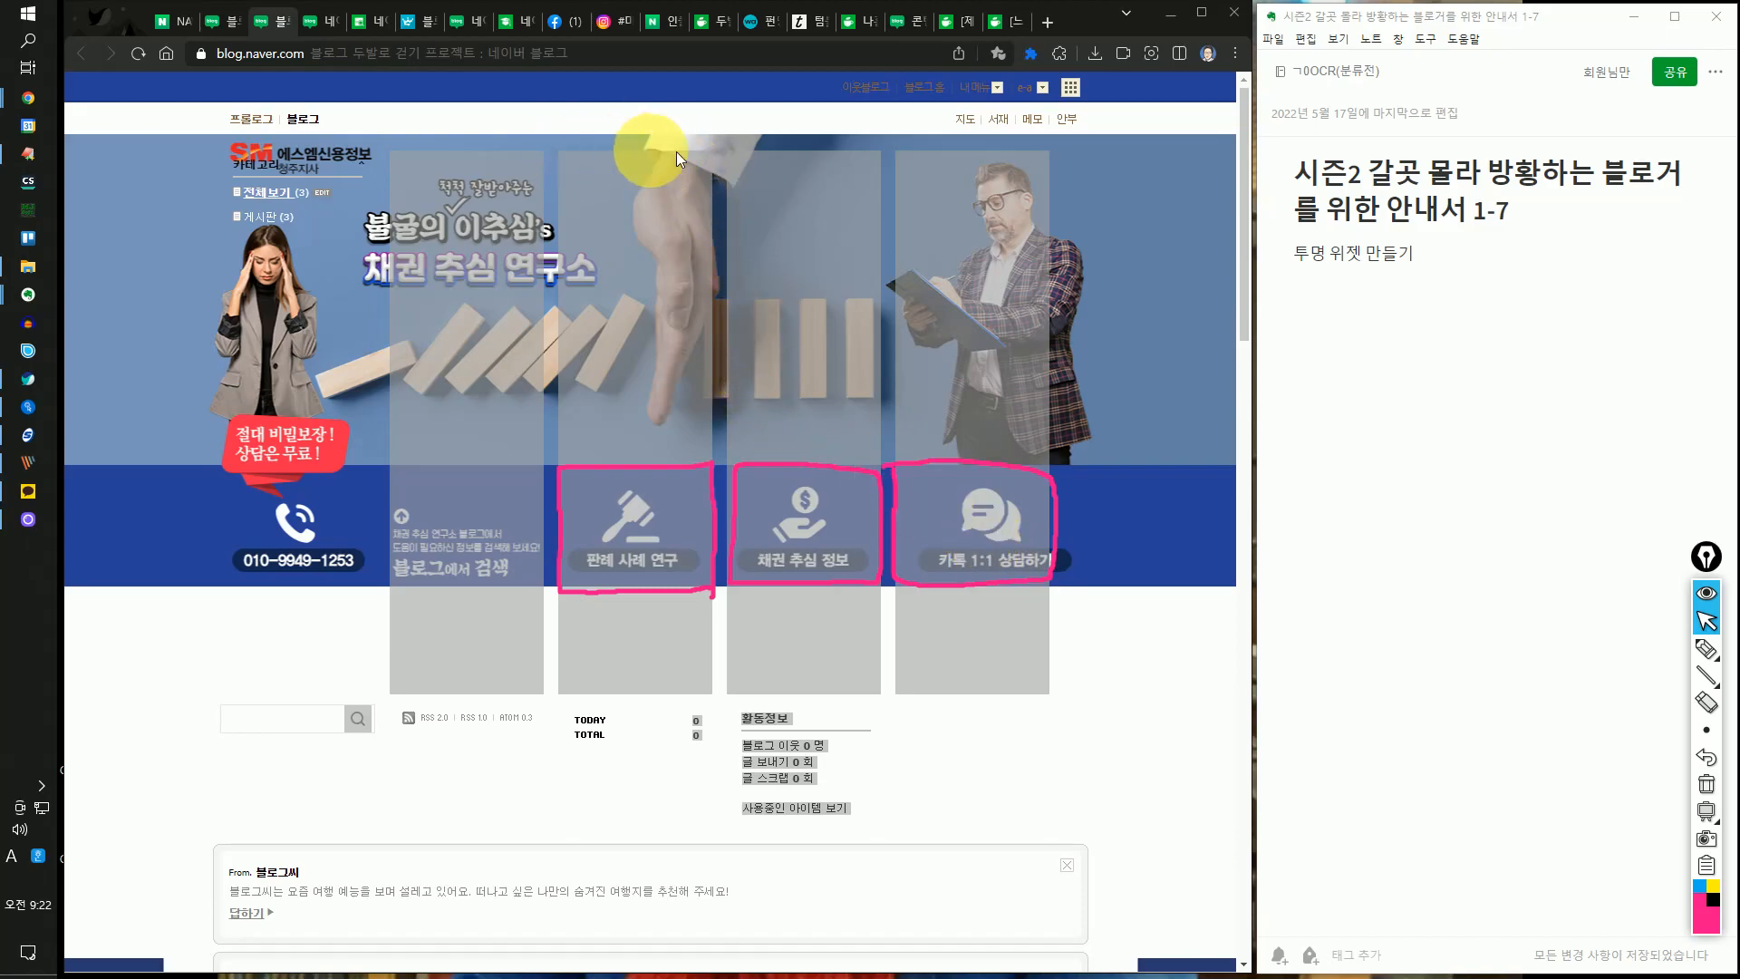
- Mark the second widget's full height with a vertical double-headed arrow, erase all annotations and select the whole page content again
click(1706, 649)
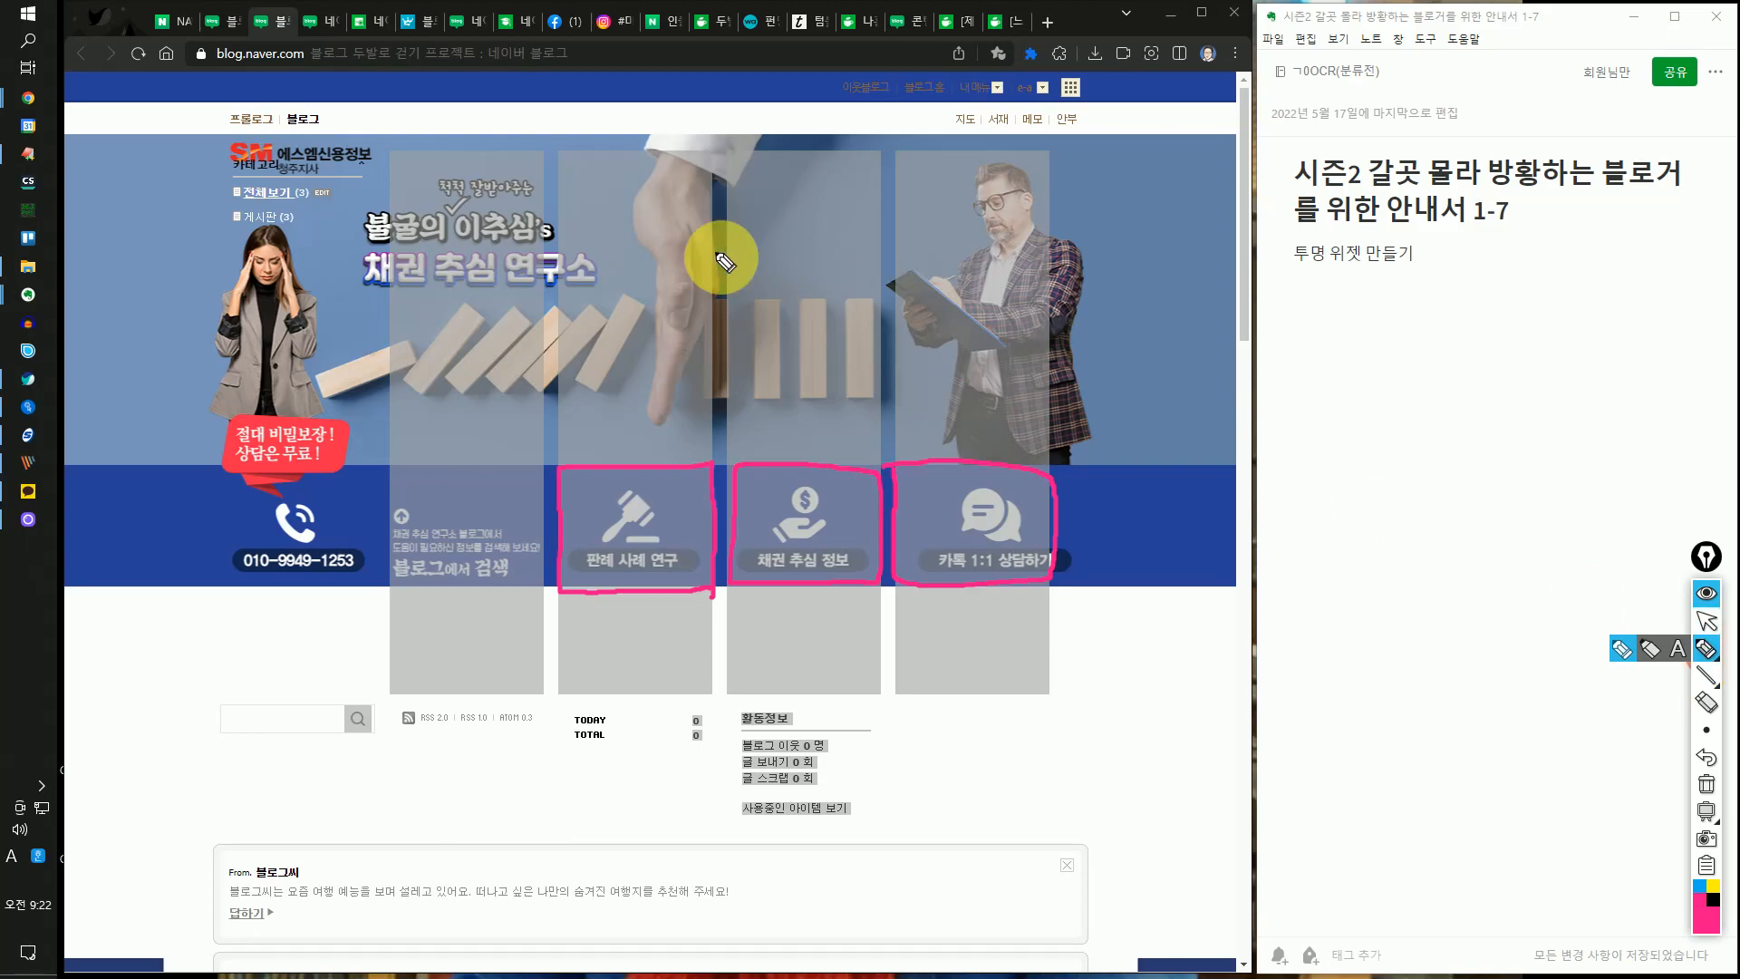
mouse_move(563, 171)
mouse_down()
mouse_move(729, 180)
mouse_move(665, 668)
mouse_up()
drag(657, 124, 694, 199)
click(1716, 596)
click(1707, 621)
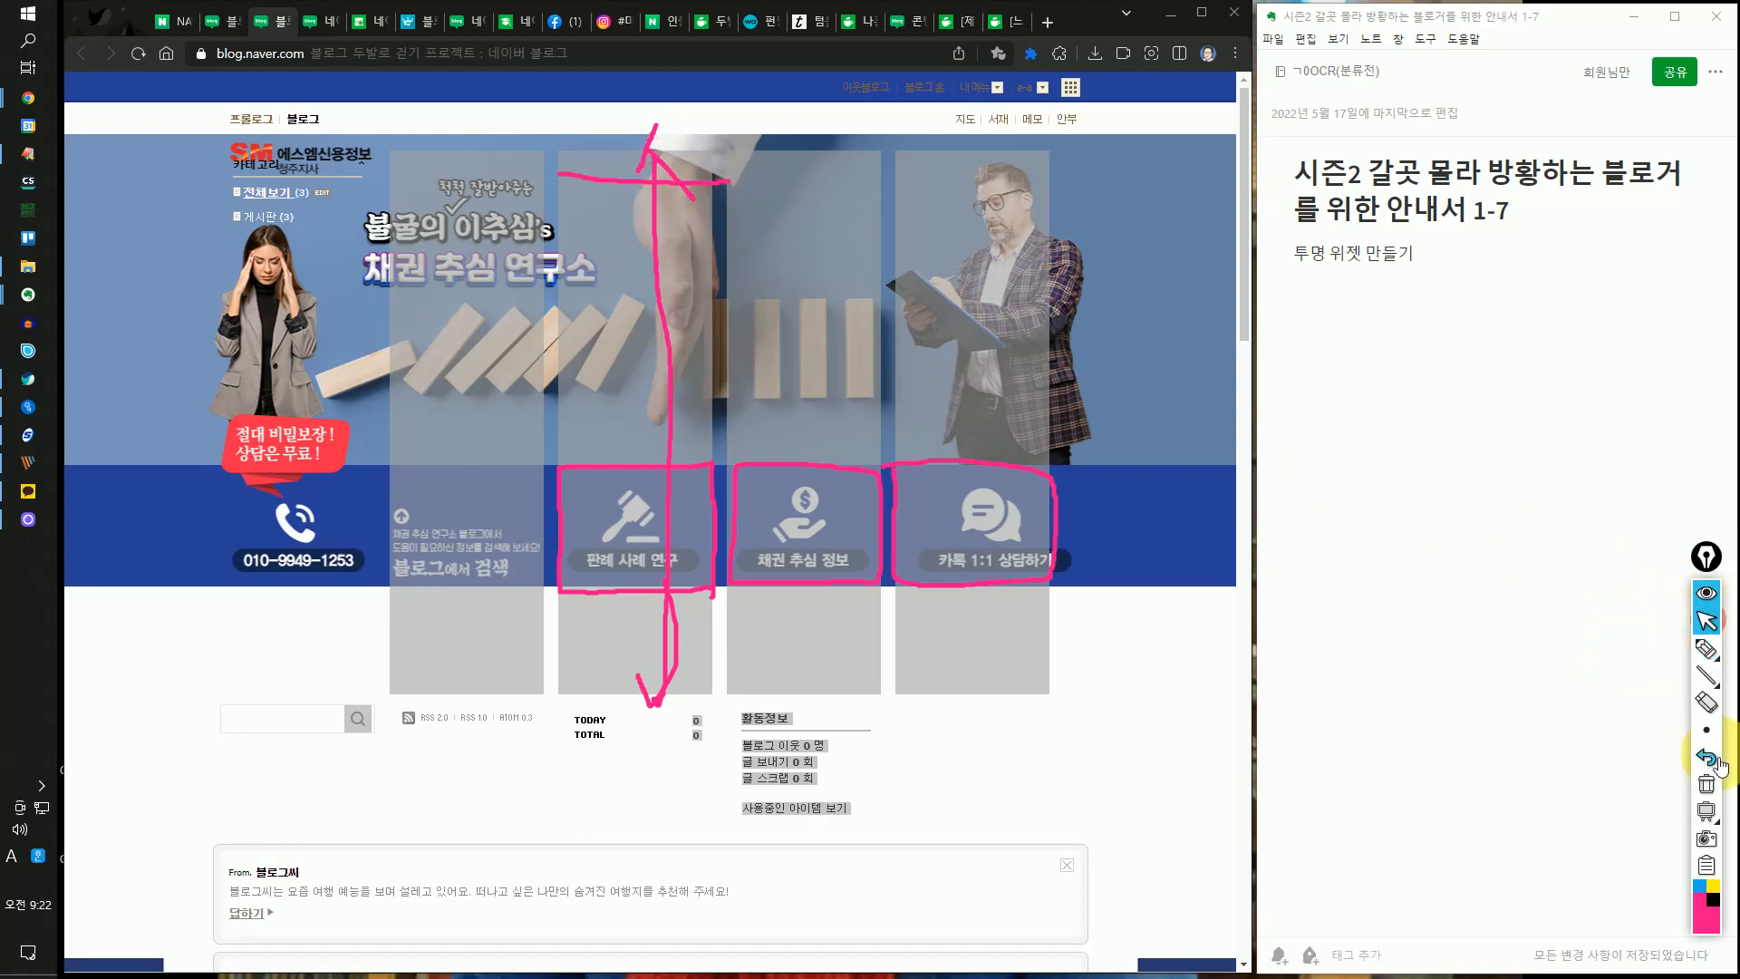
click(1708, 785)
click(1156, 708)
key(ctrl+a)
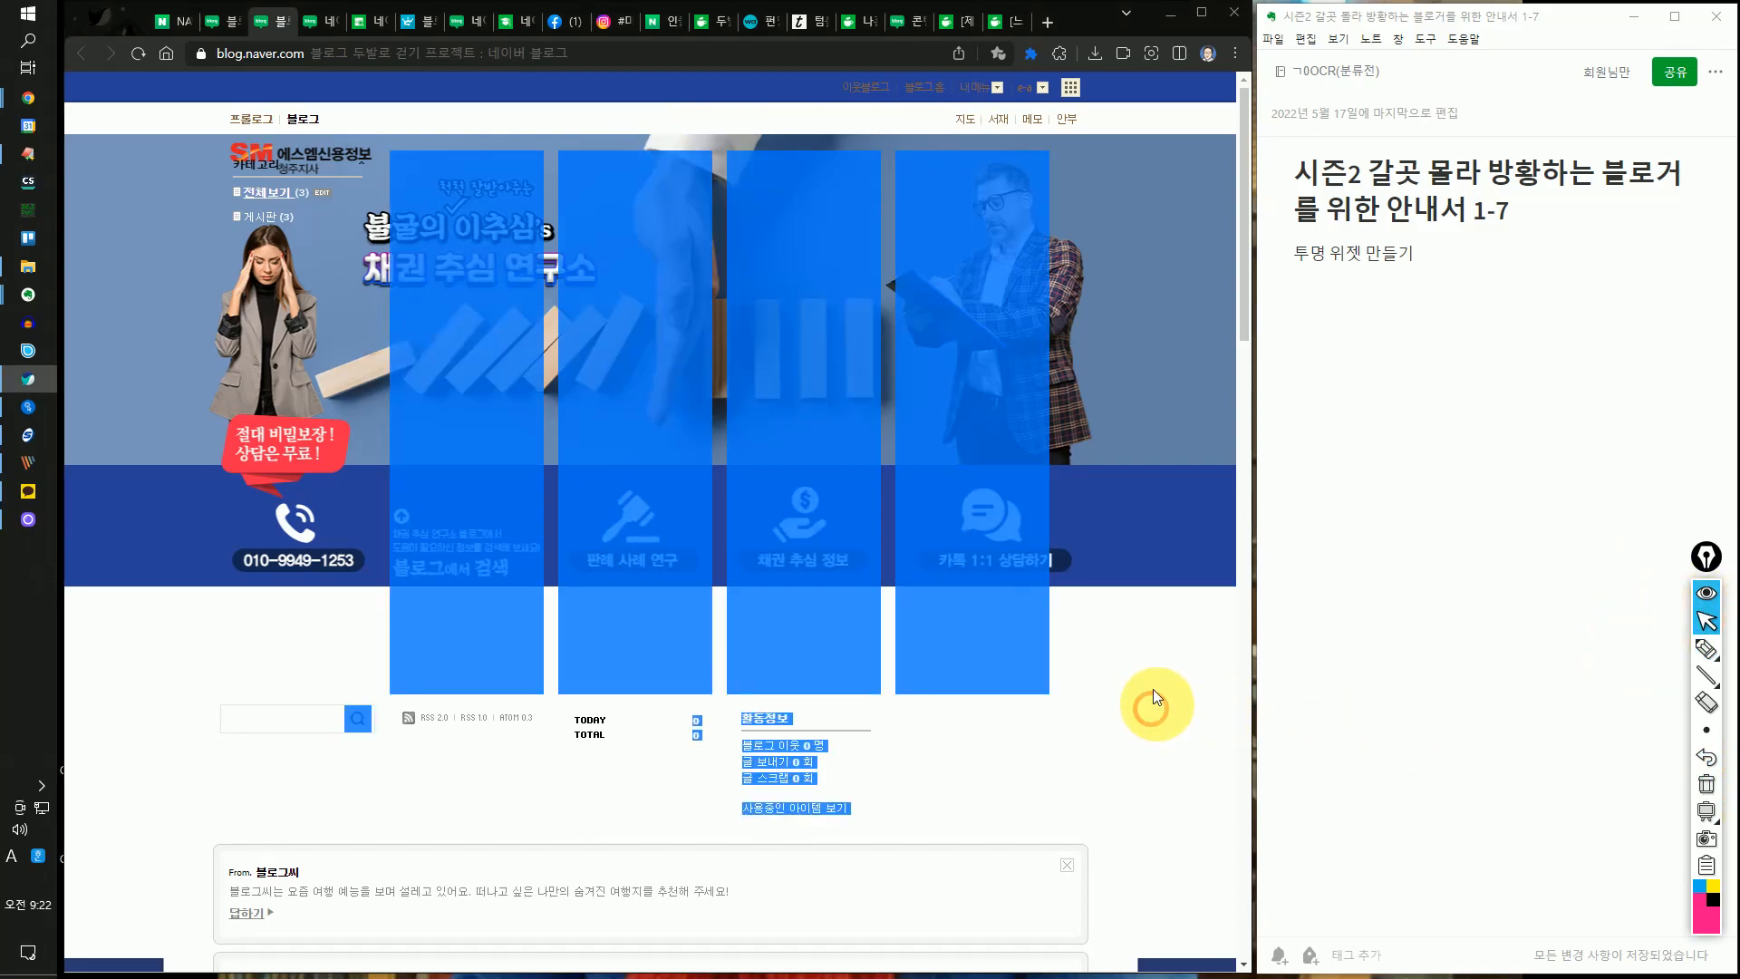
- Return to the blog page and start a new post from the 글쓰기 link in the profile area
click(210, 23)
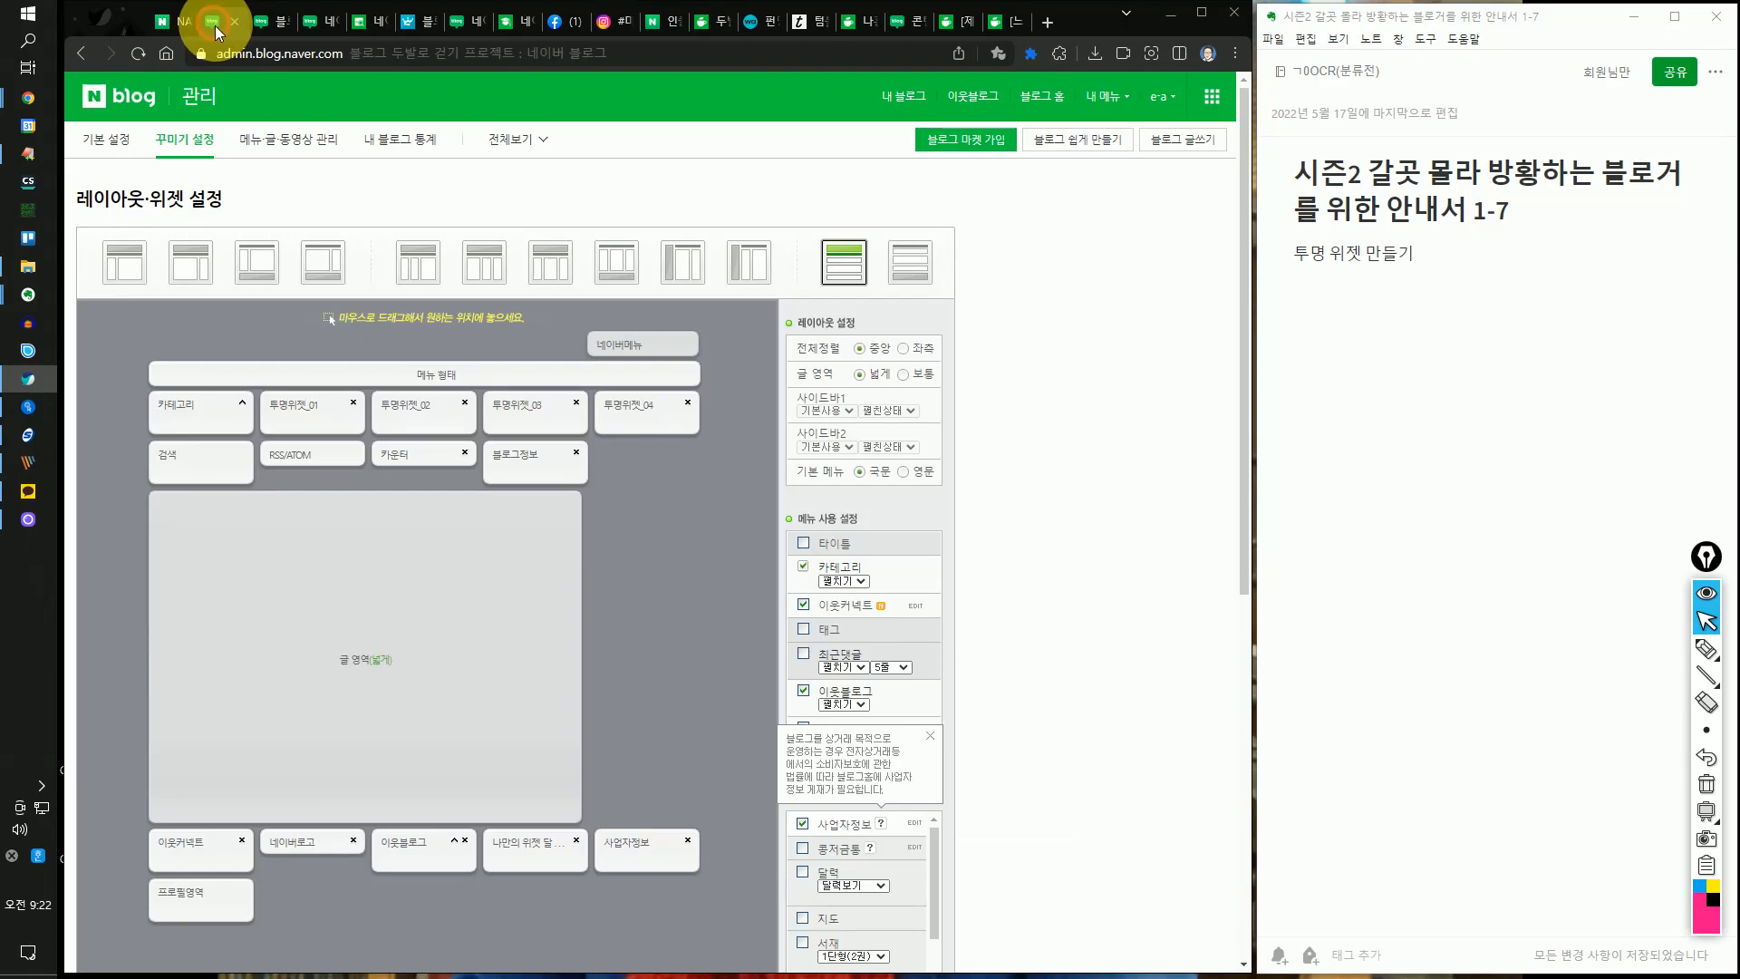
click(174, 24)
click(949, 678)
scroll(807, 551, down, 5)
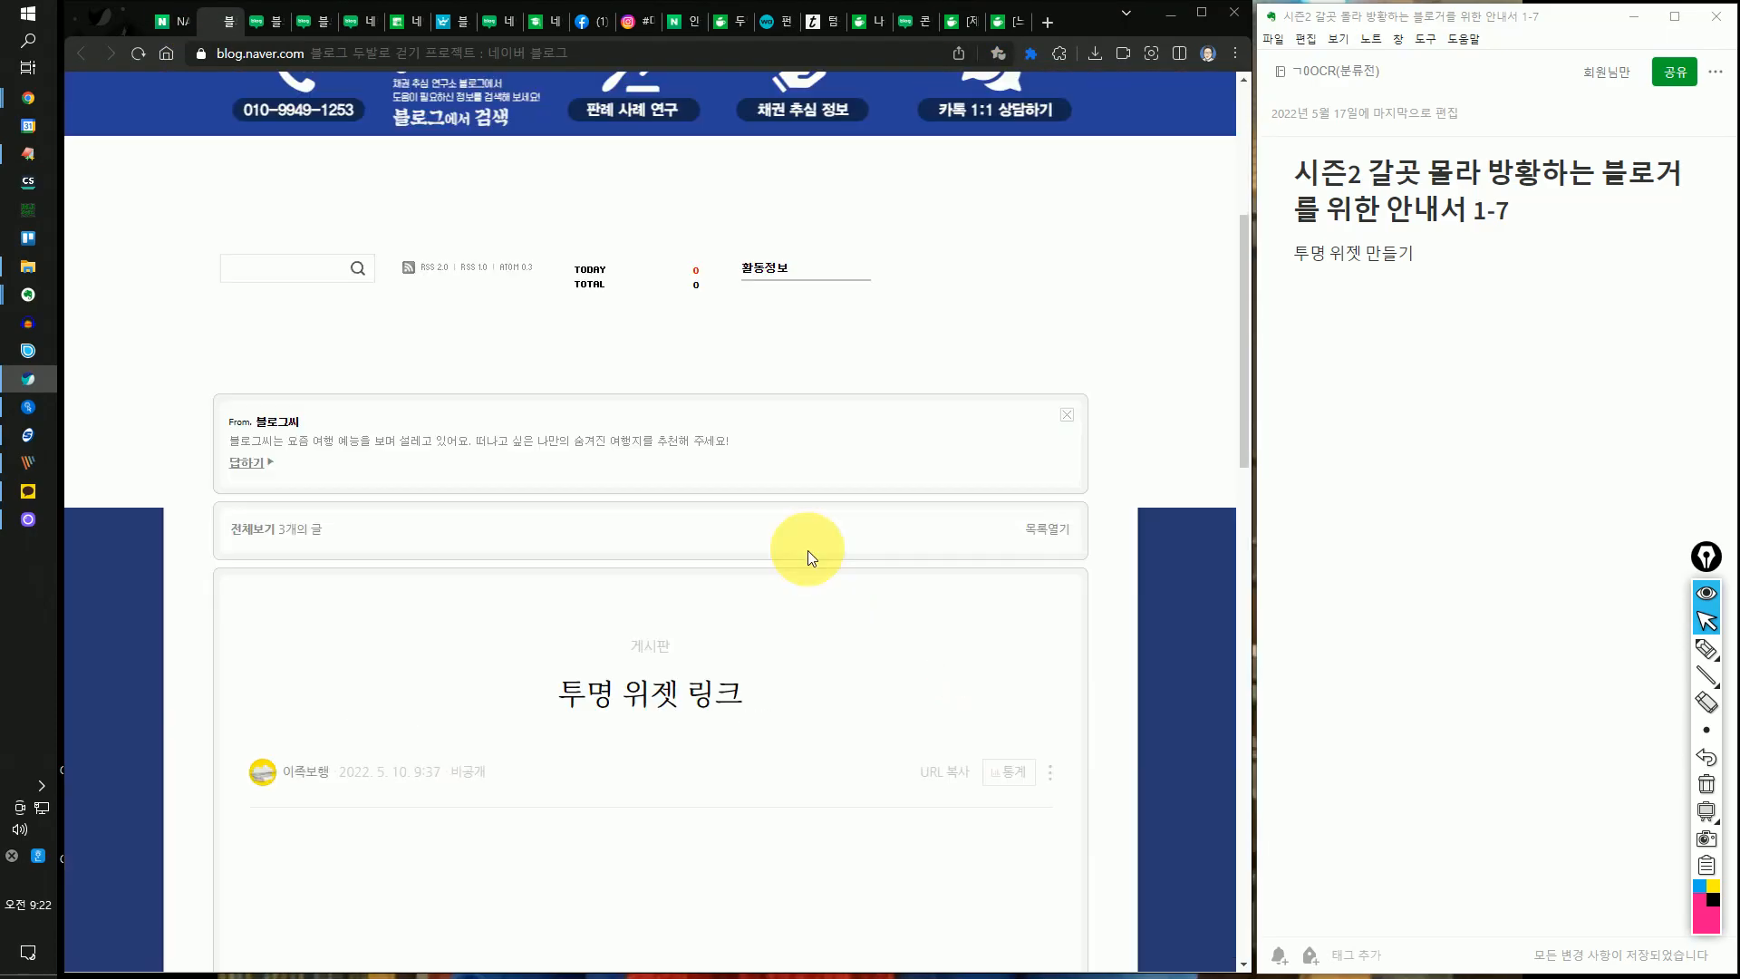
scroll(417, 699, down, 15)
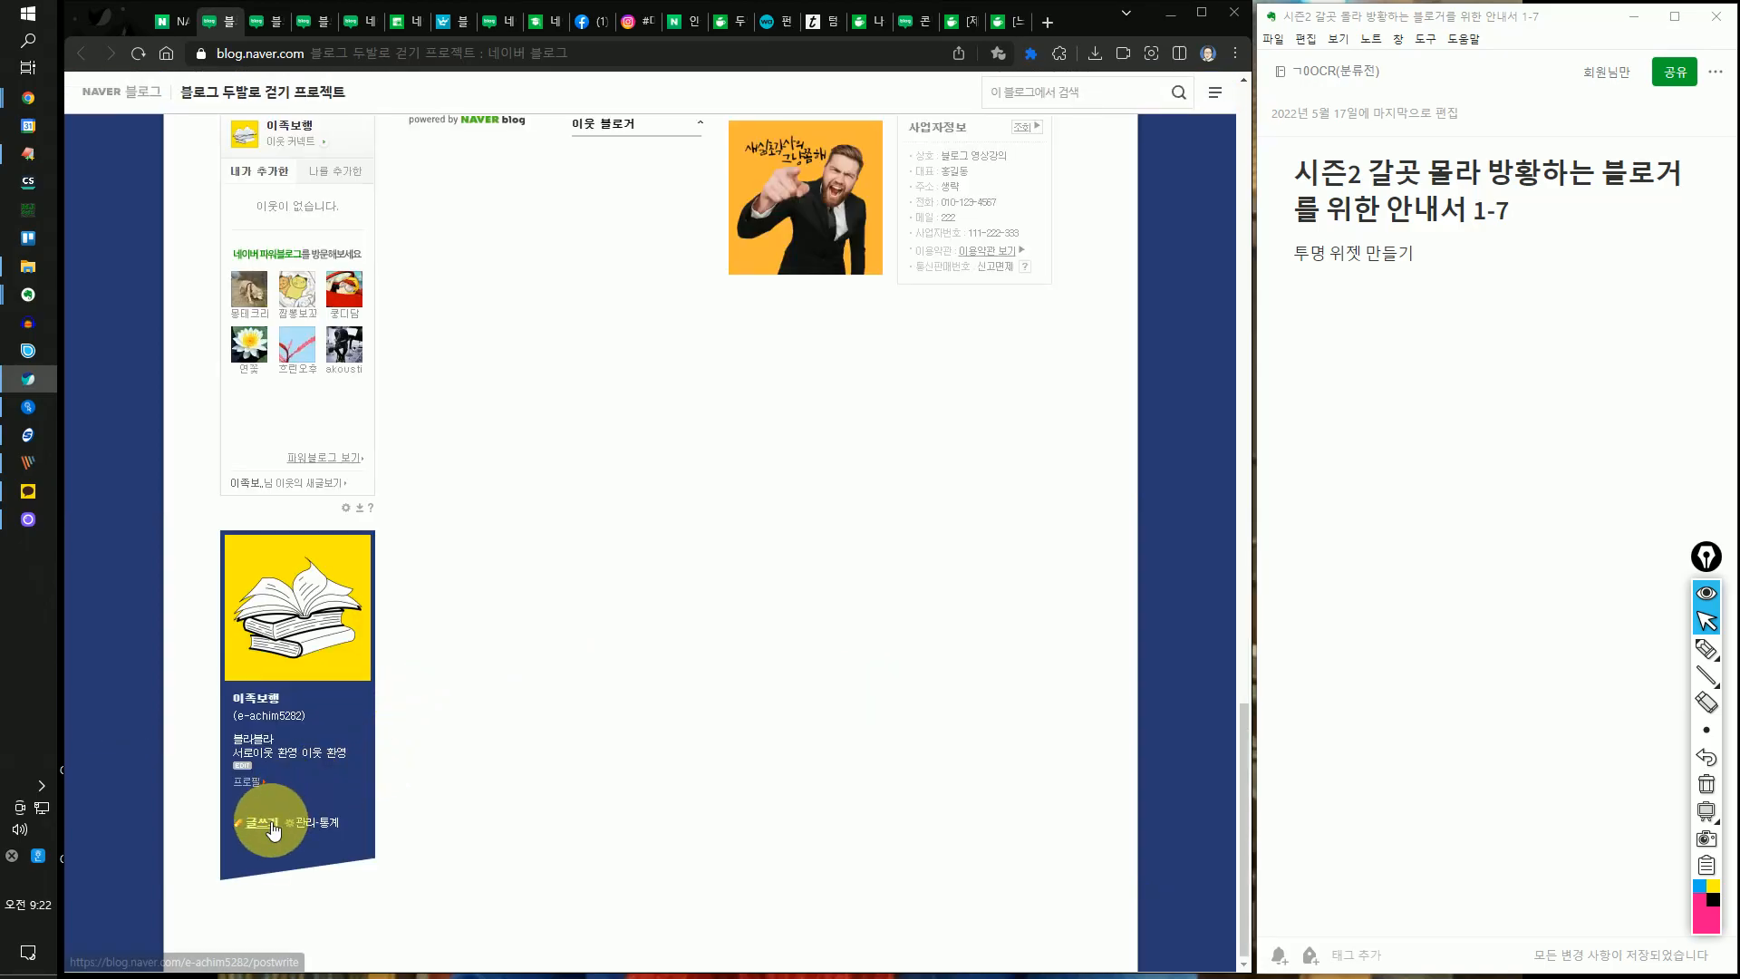
click(270, 826)
click(1053, 127)
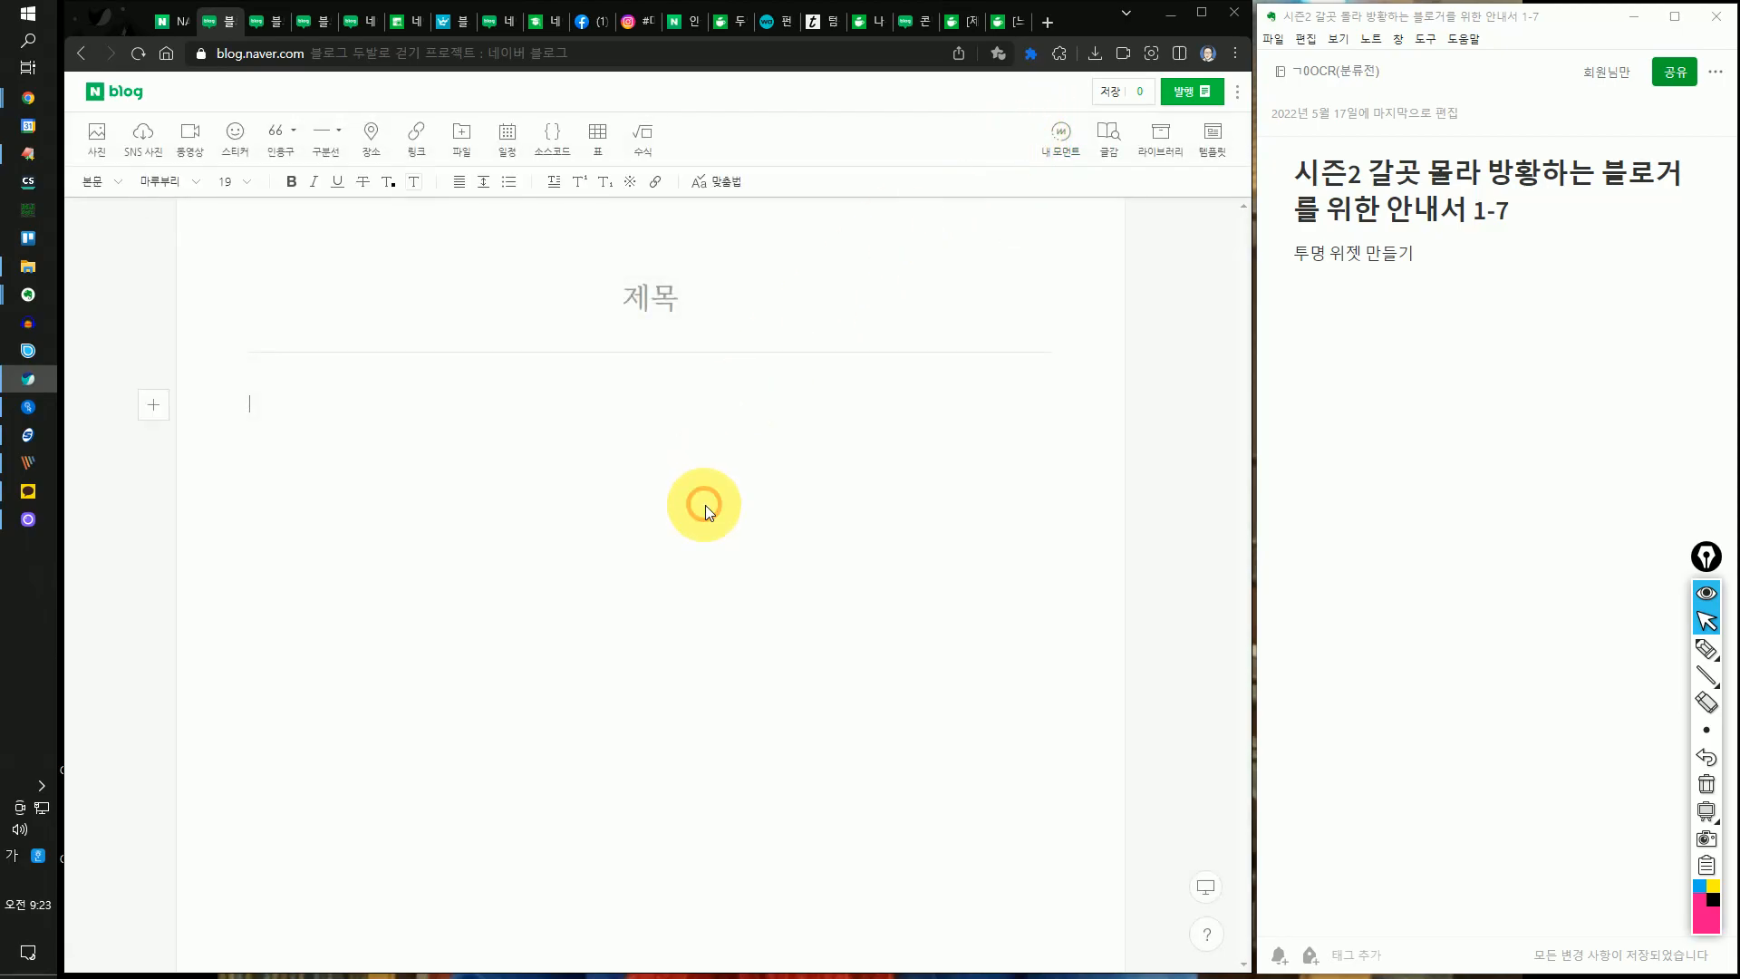
- Title the new post 투명 이미지 위젯 and place the cursor in the body
click(742, 300)
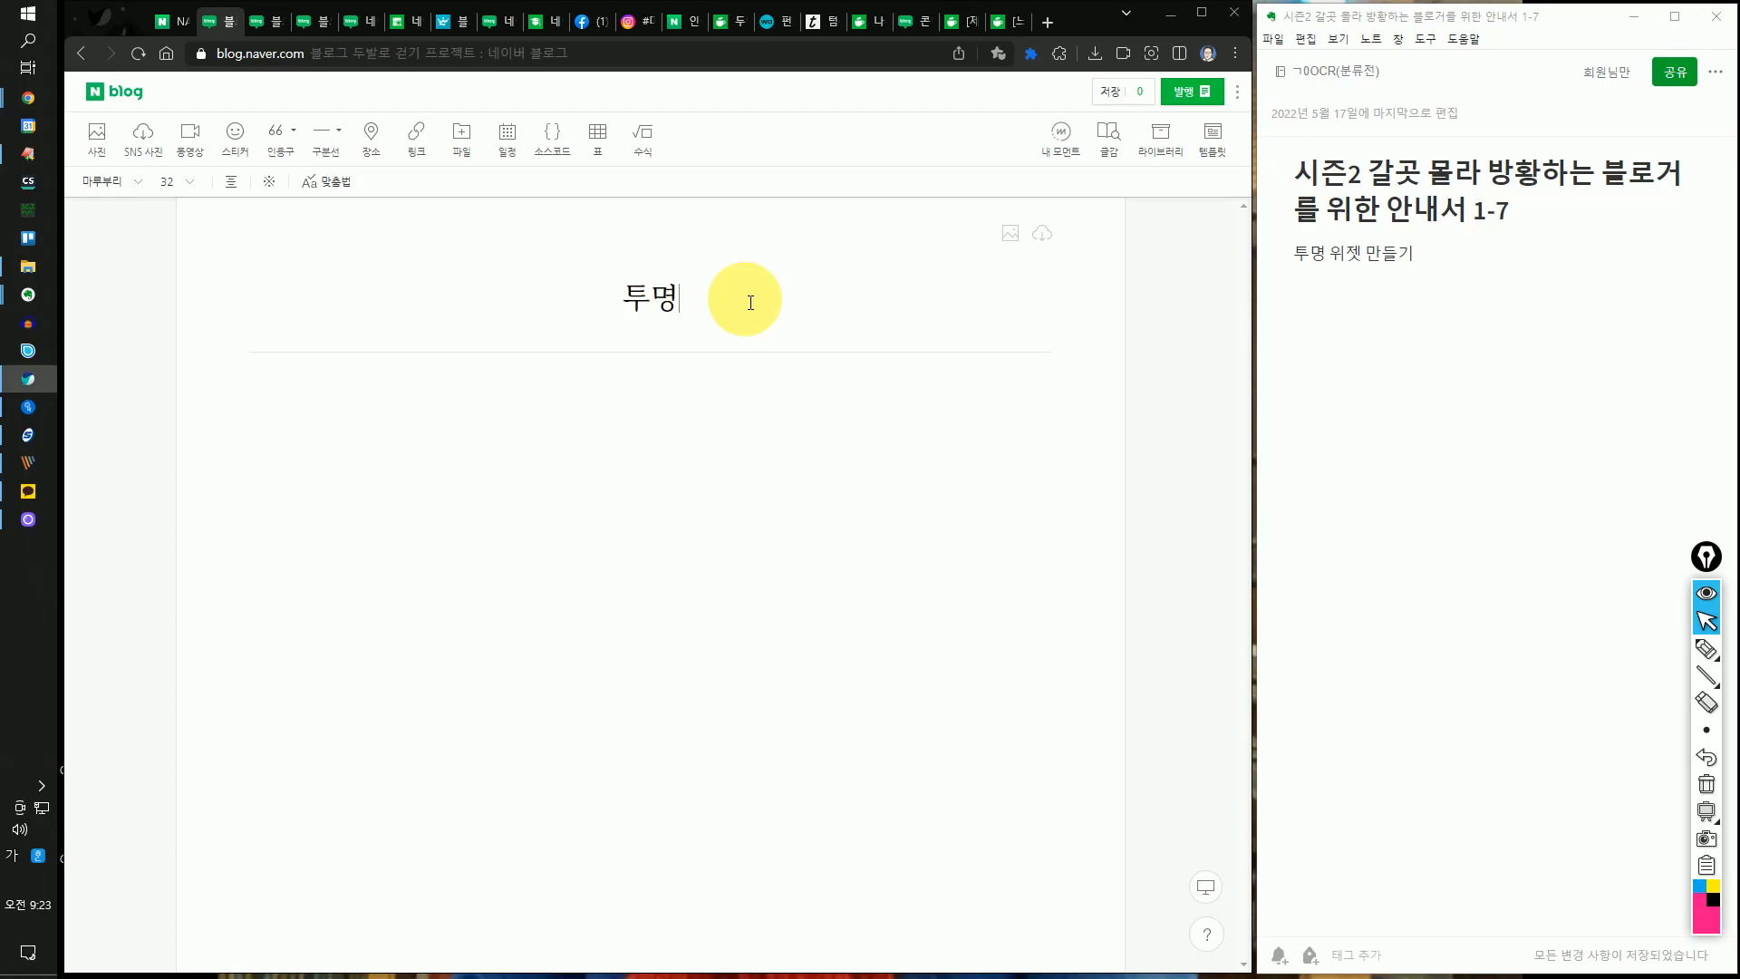
text(투명 이미지 위제)
click(587, 485)
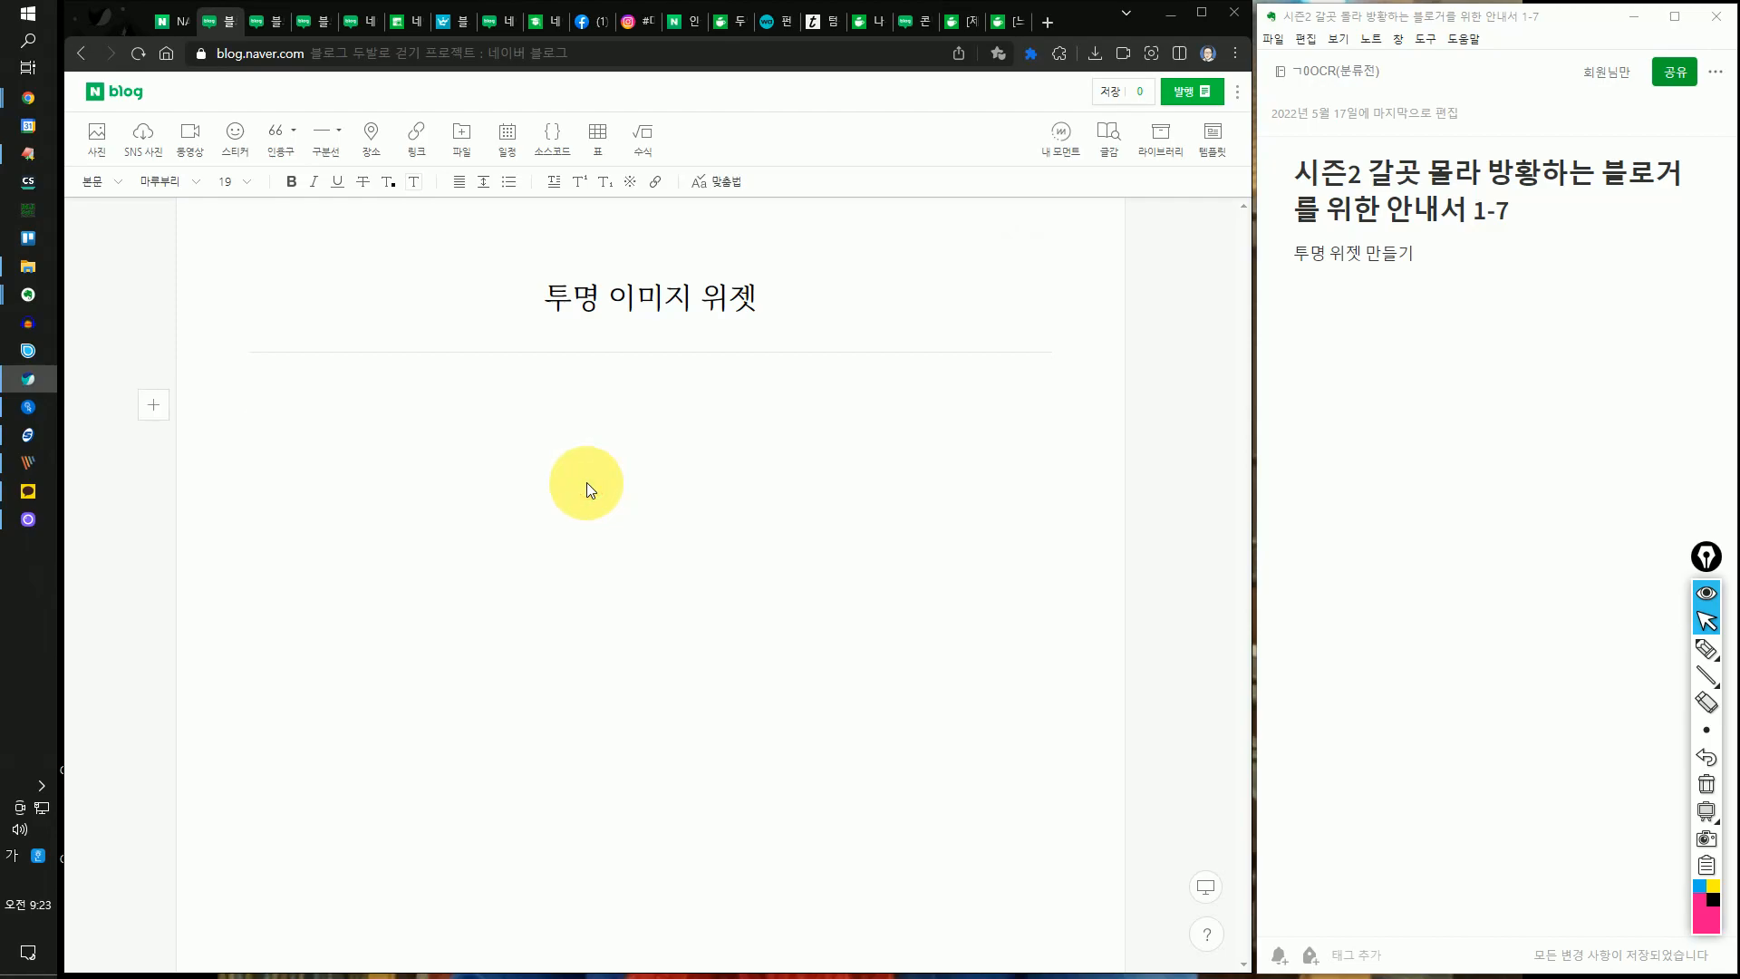
- Insert the image 공백이미지 (170X600) into the post body, close the library and select the image to show its outline
click(106, 153)
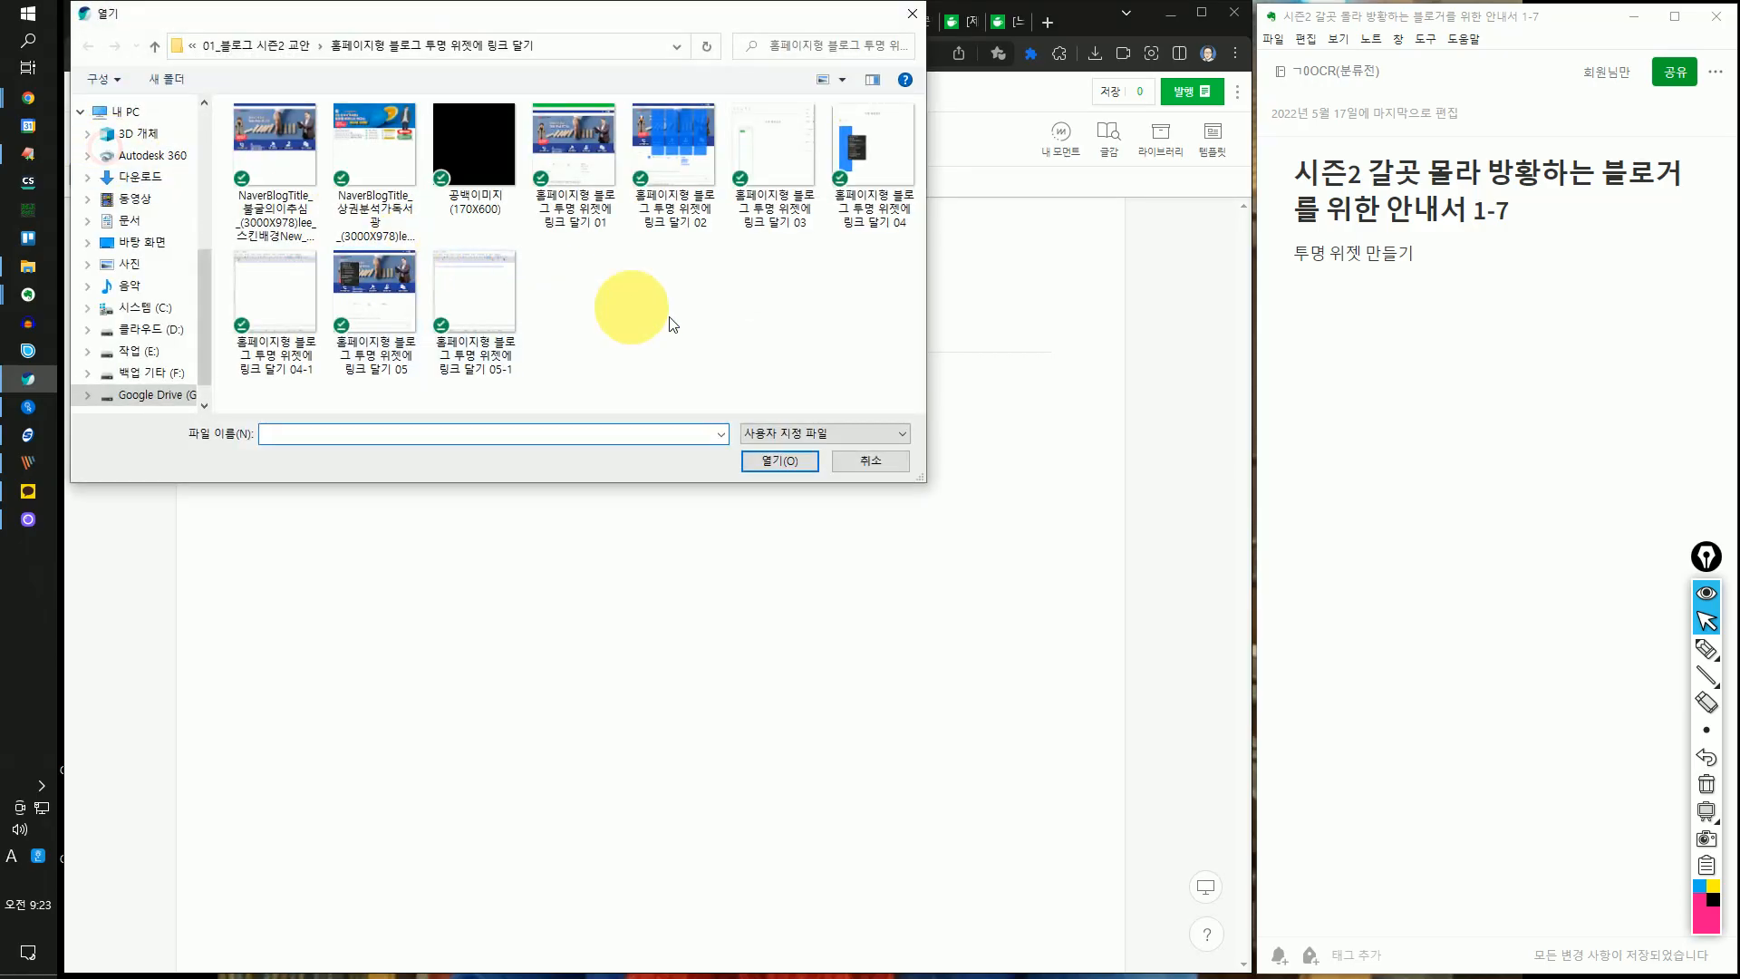
click(806, 460)
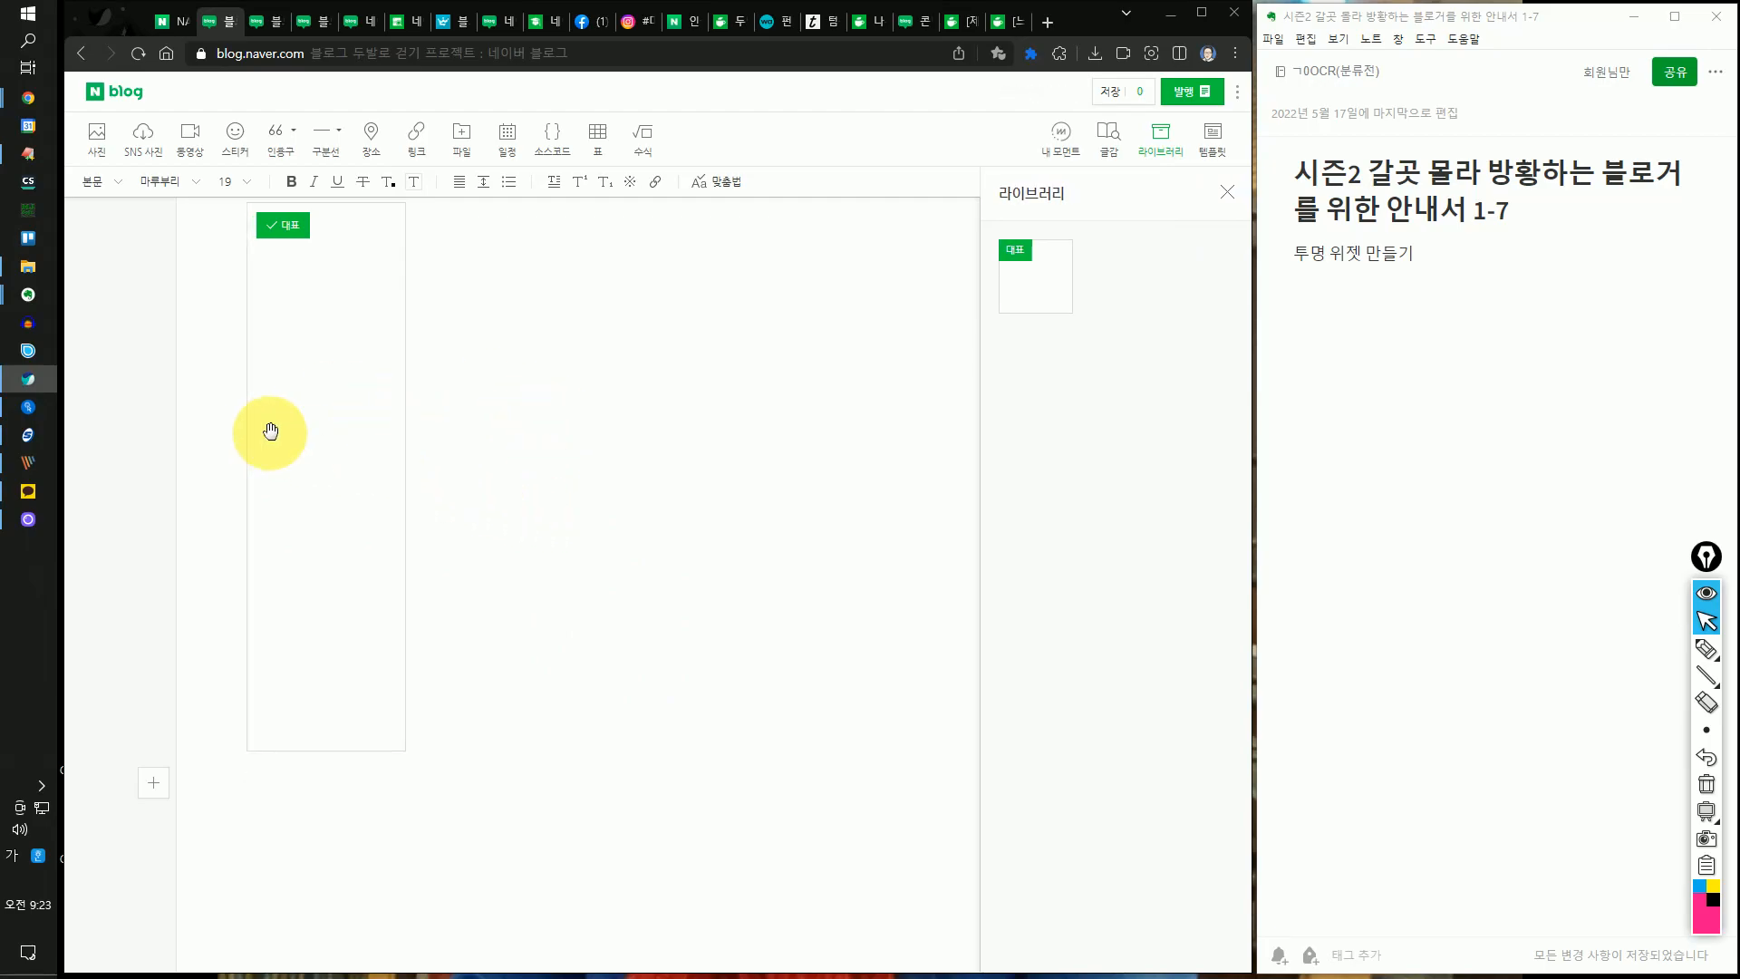
click(1221, 198)
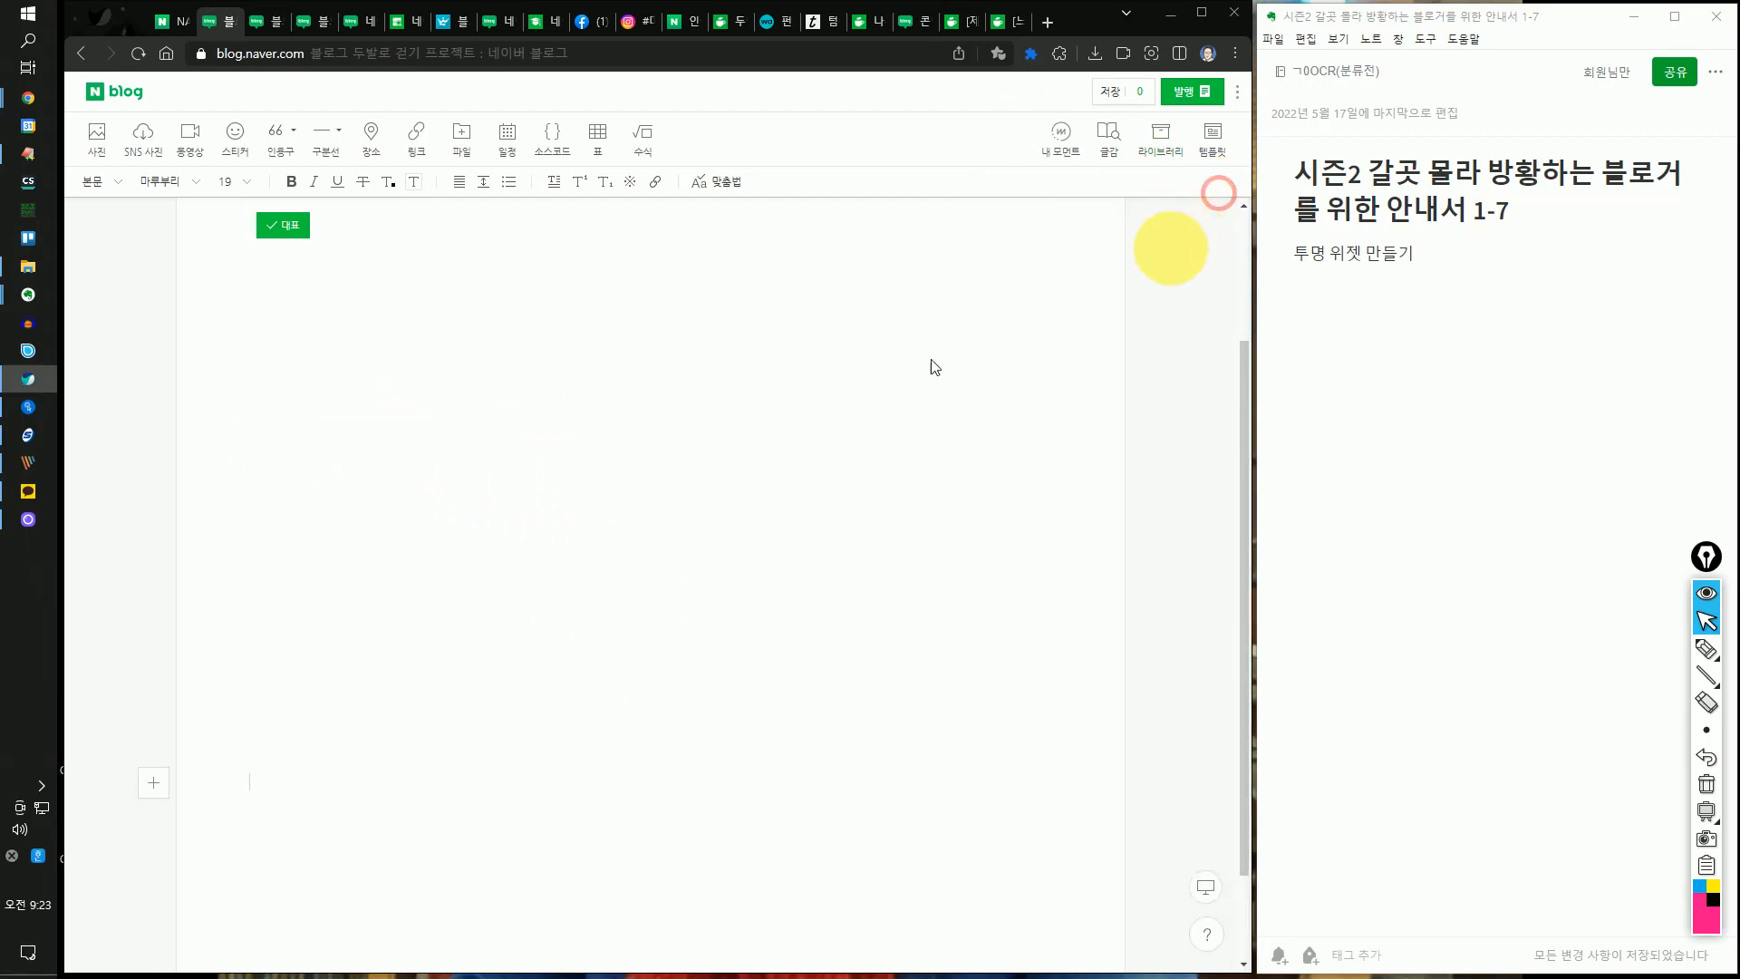
scroll(556, 489, up, 2)
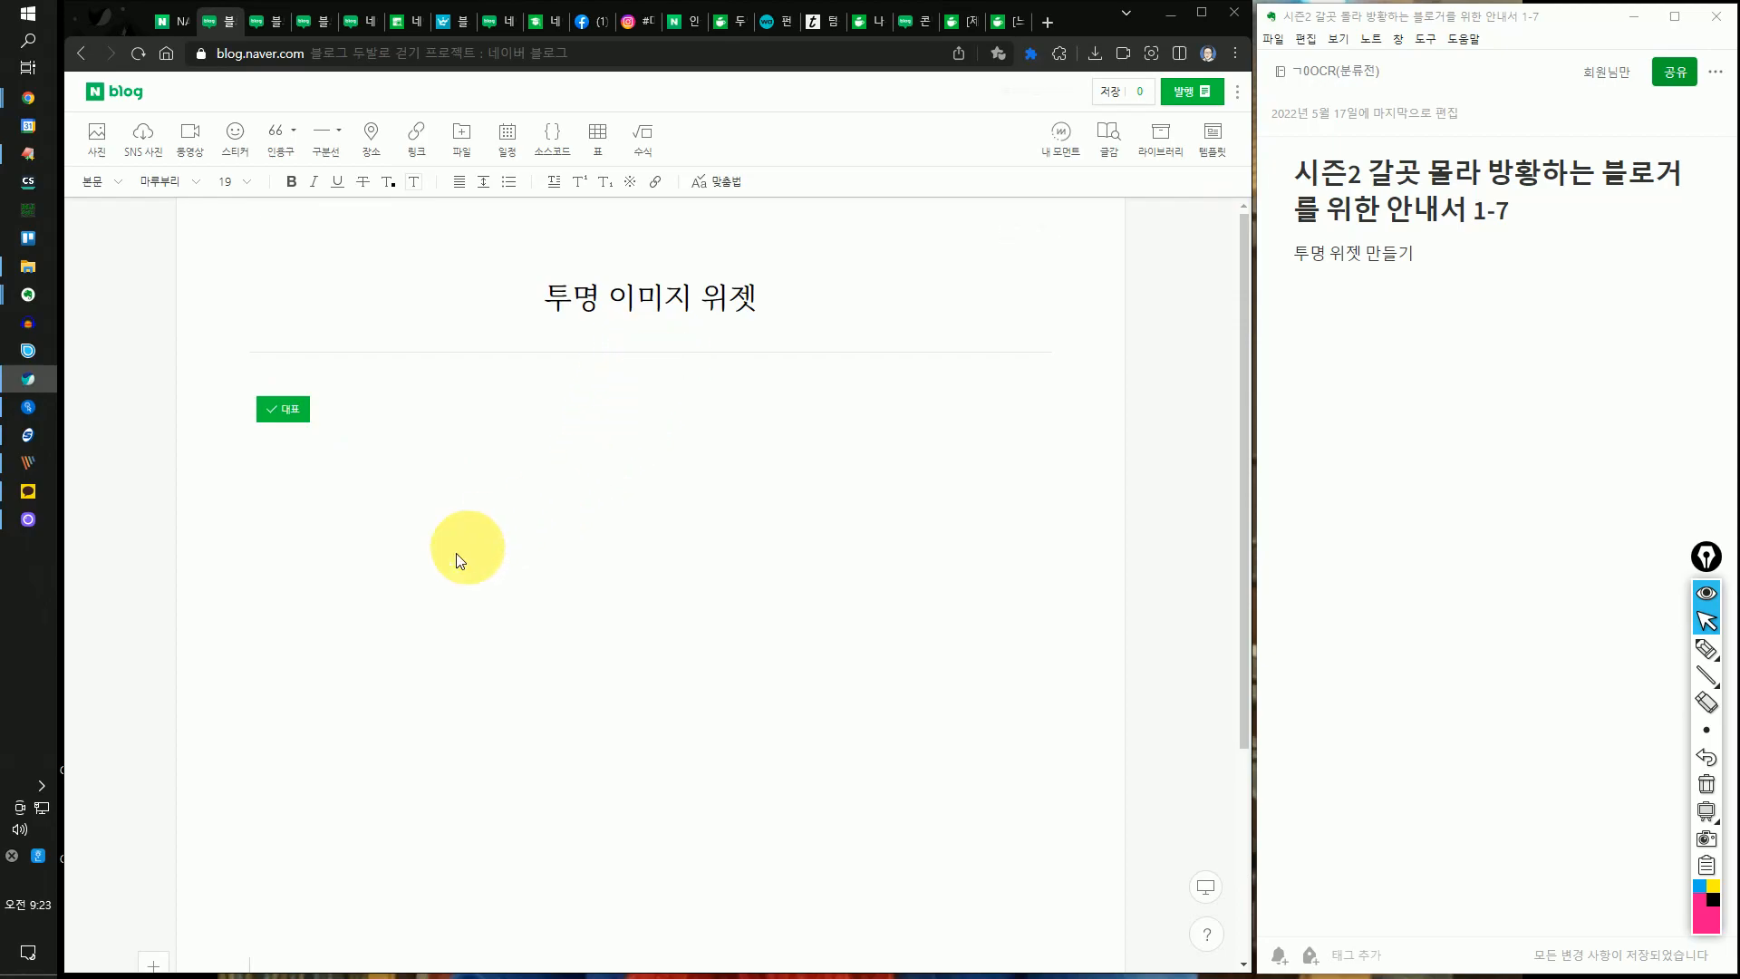
scroll(518, 585, down, 3)
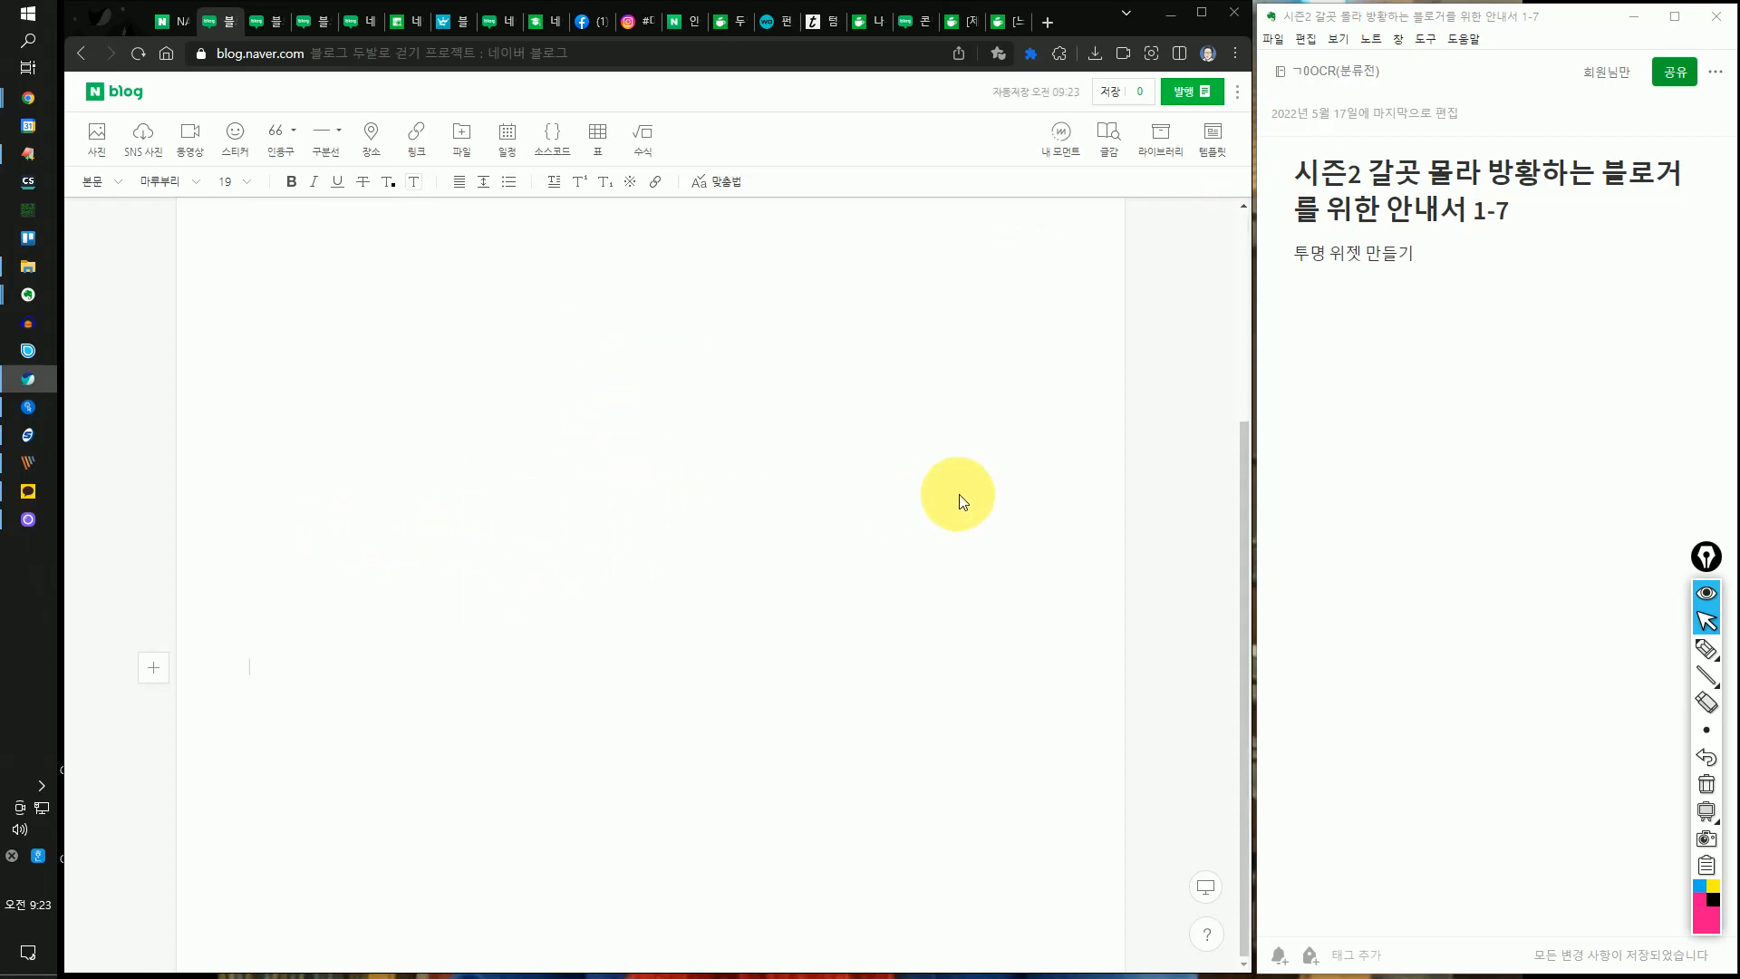
click(321, 387)
scroll(526, 498, up, 3)
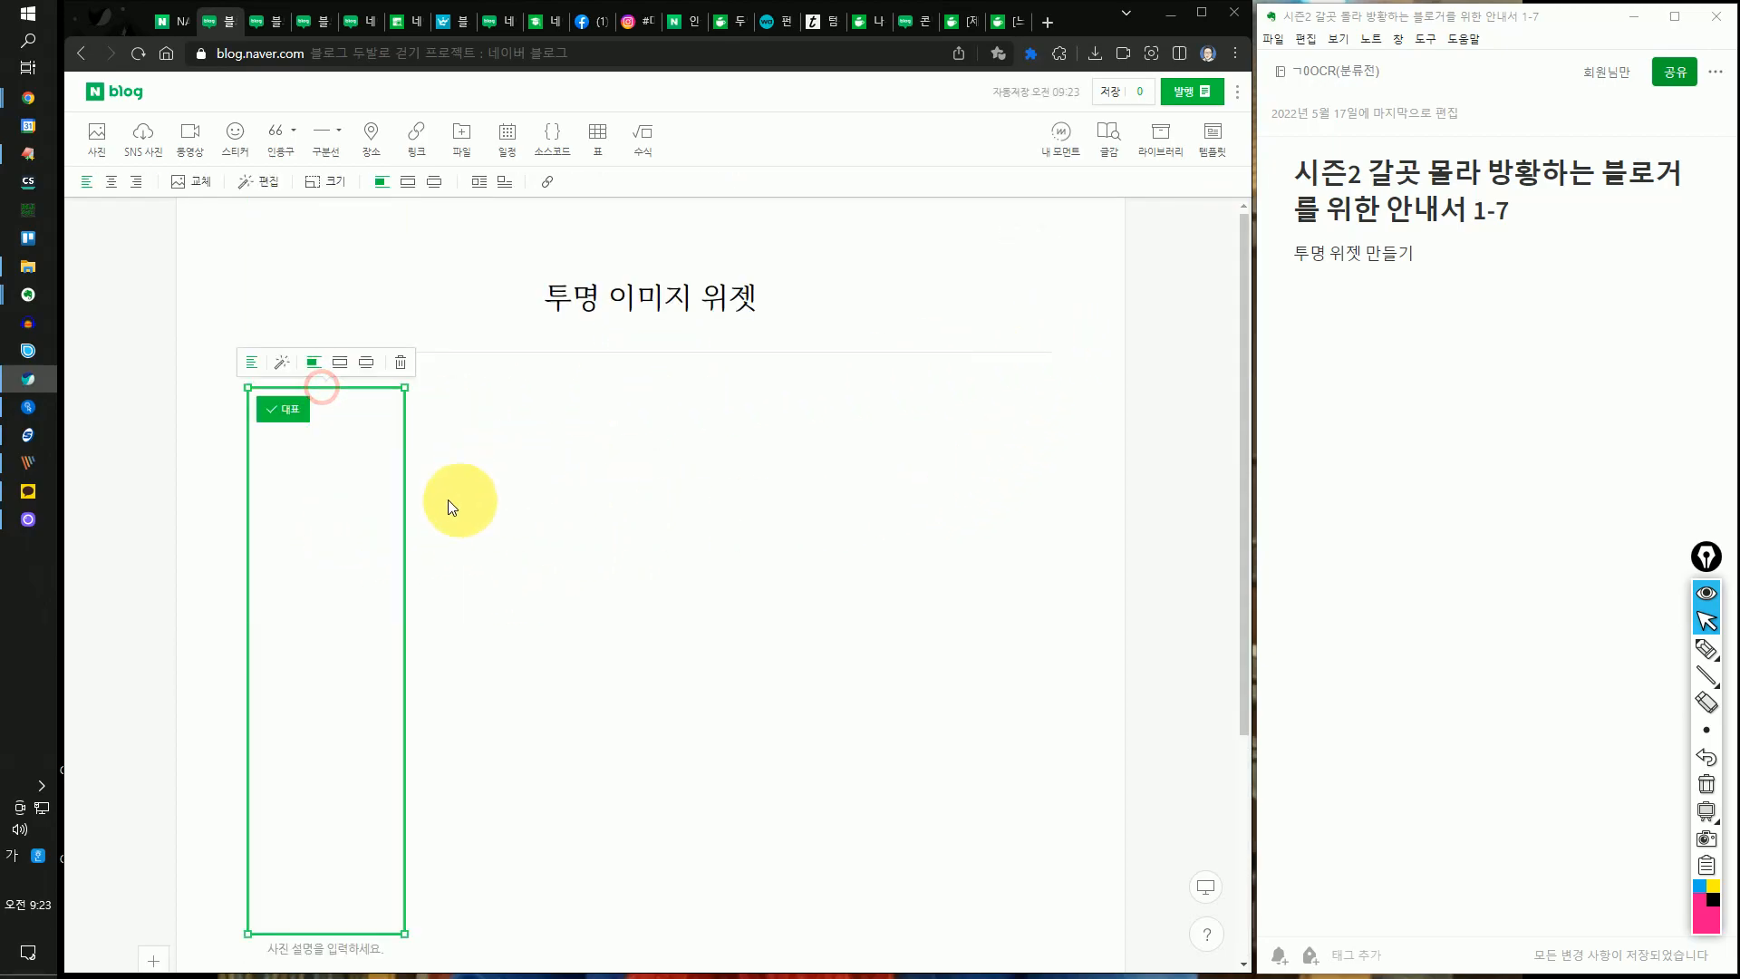
click(540, 497)
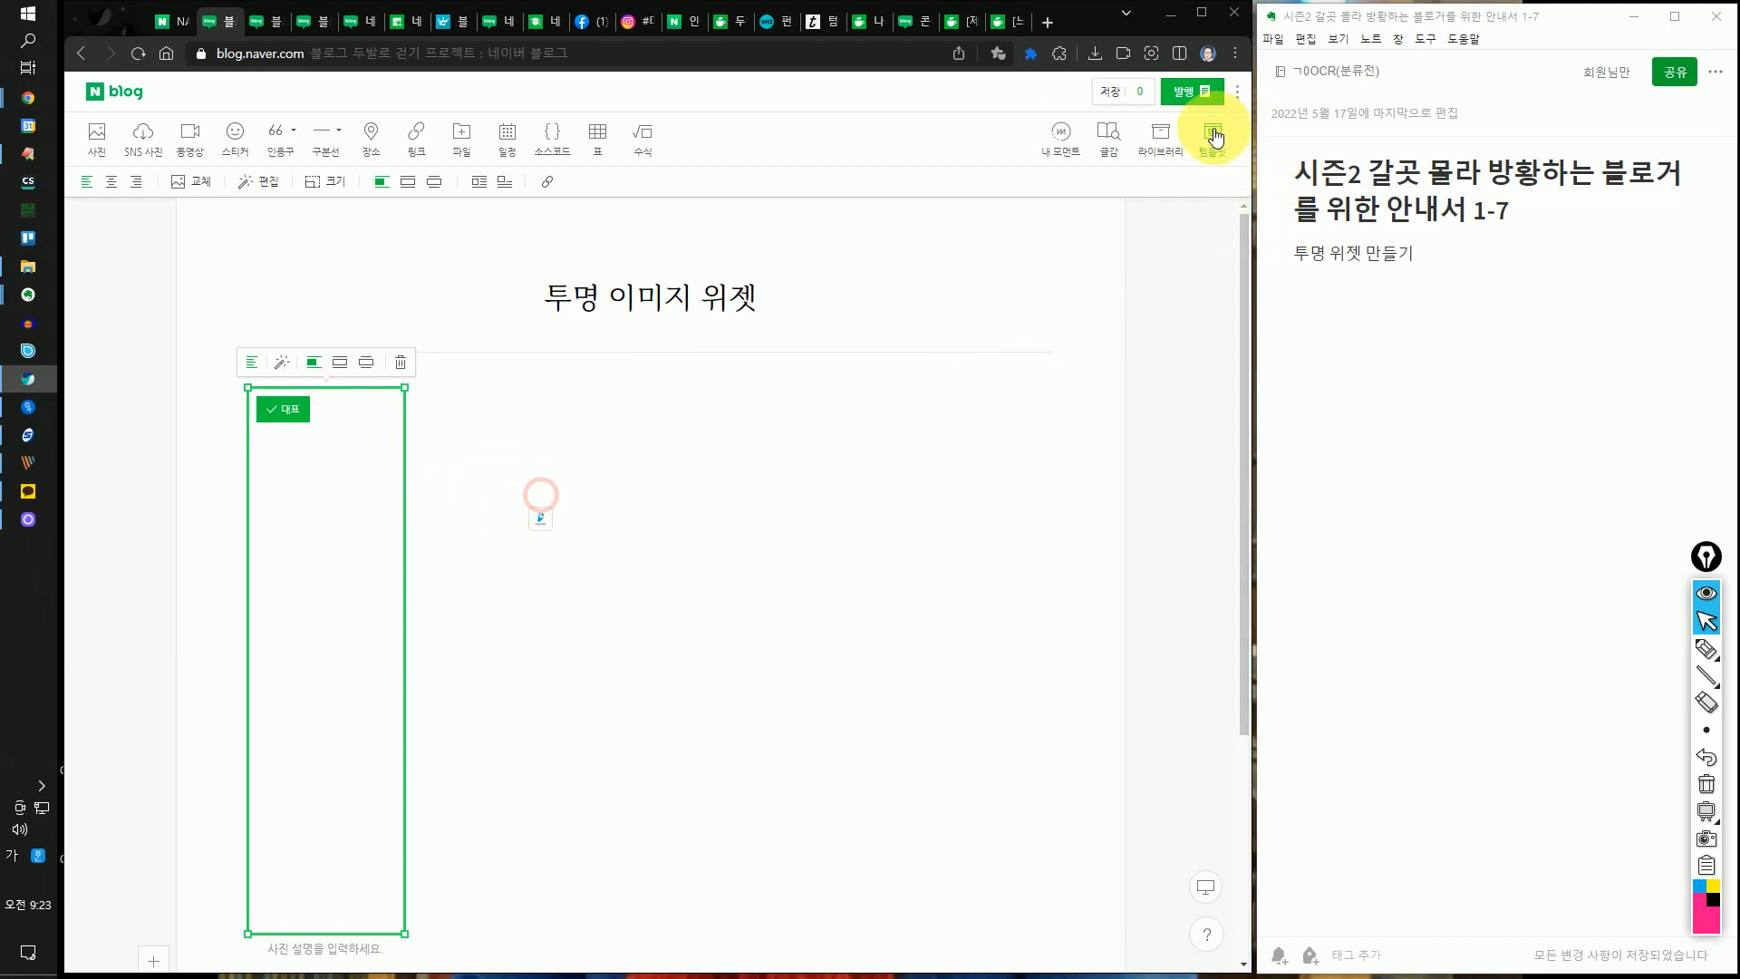
- Set the post's visibility to 비공개 and publish it
click(1195, 91)
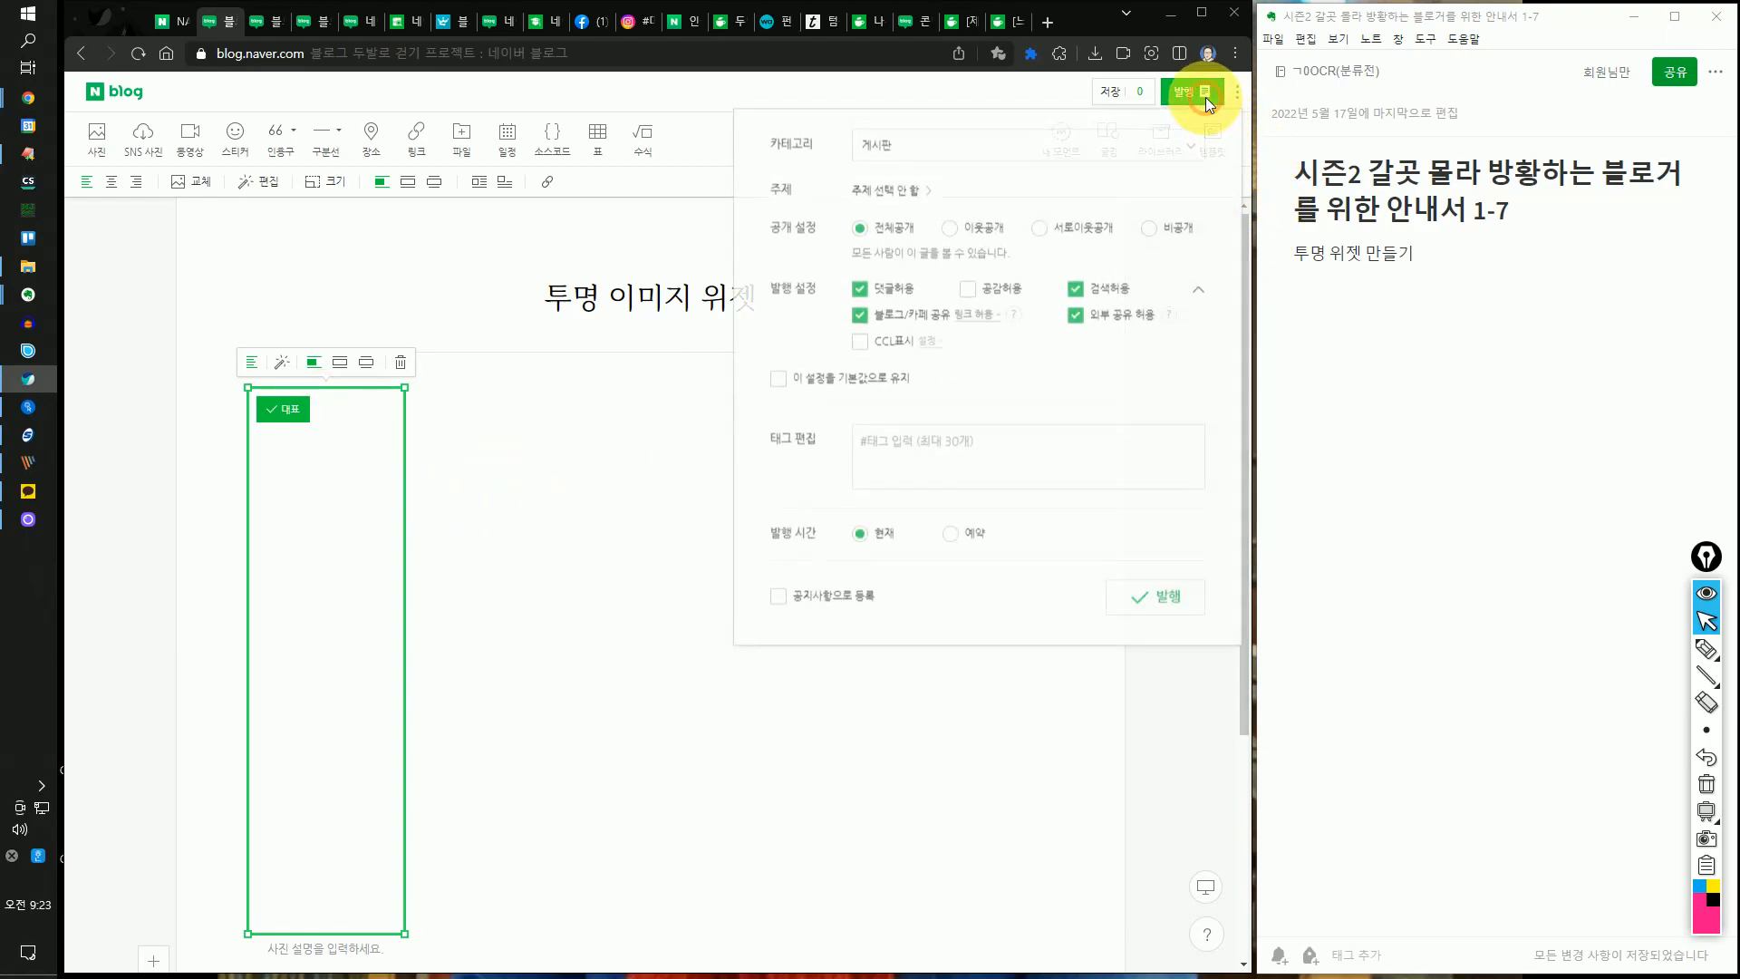
click(1157, 238)
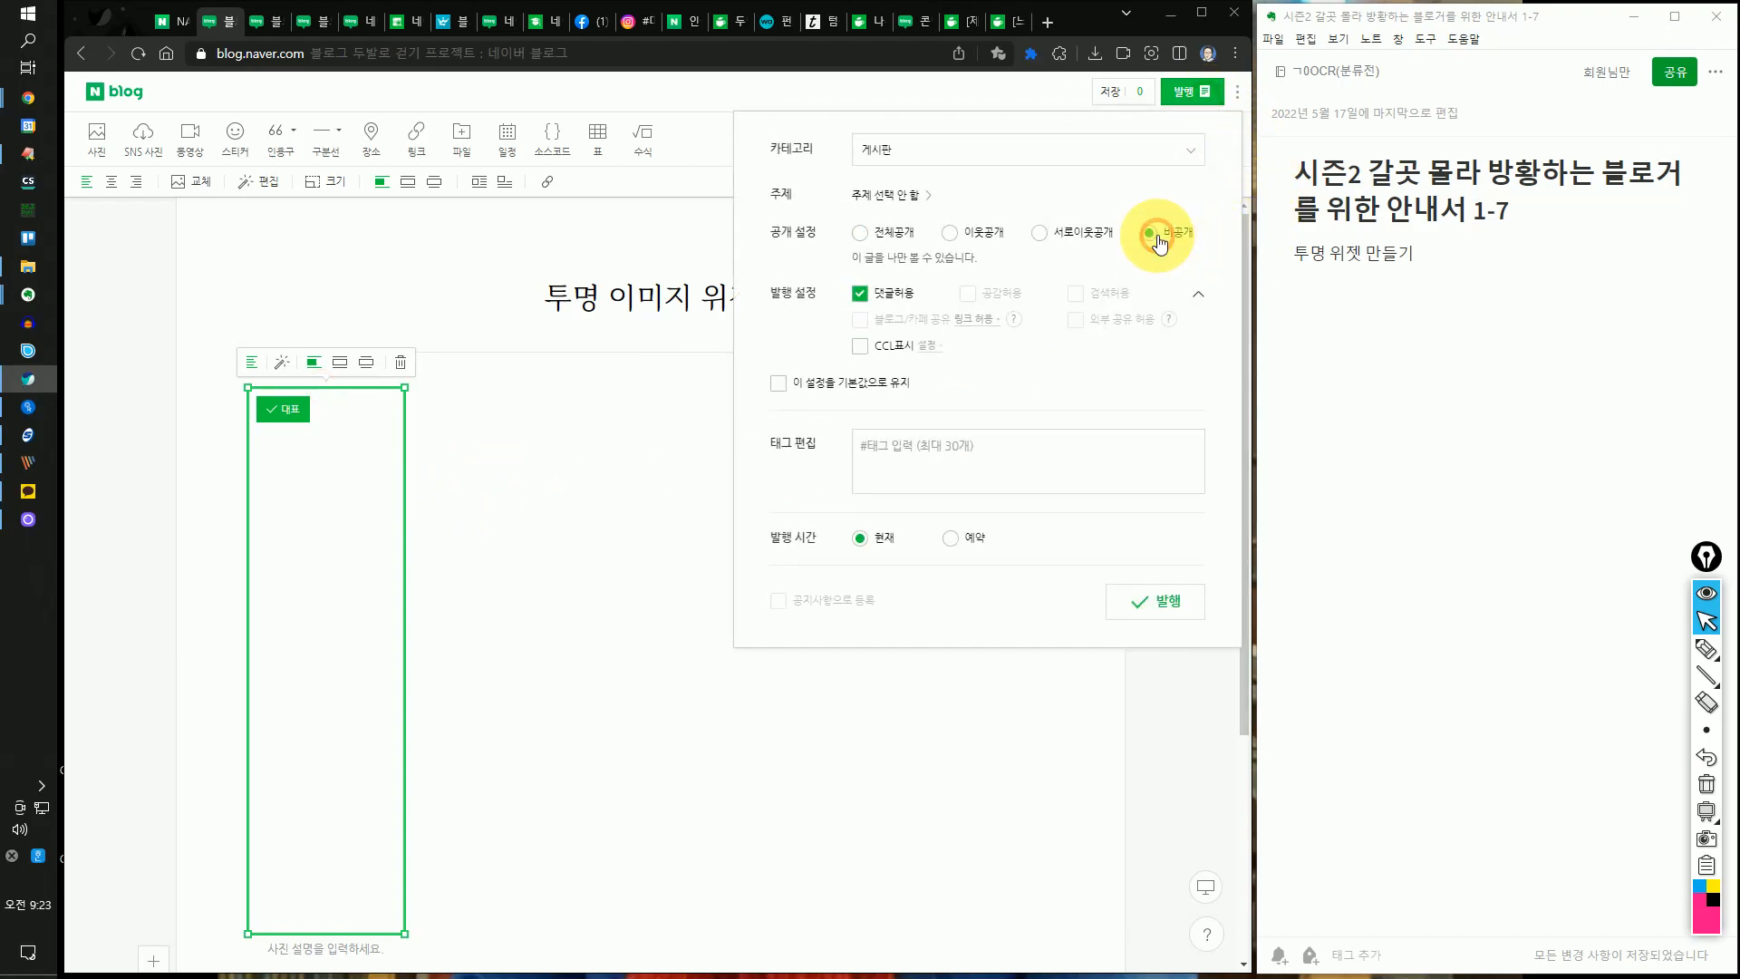
click(1138, 605)
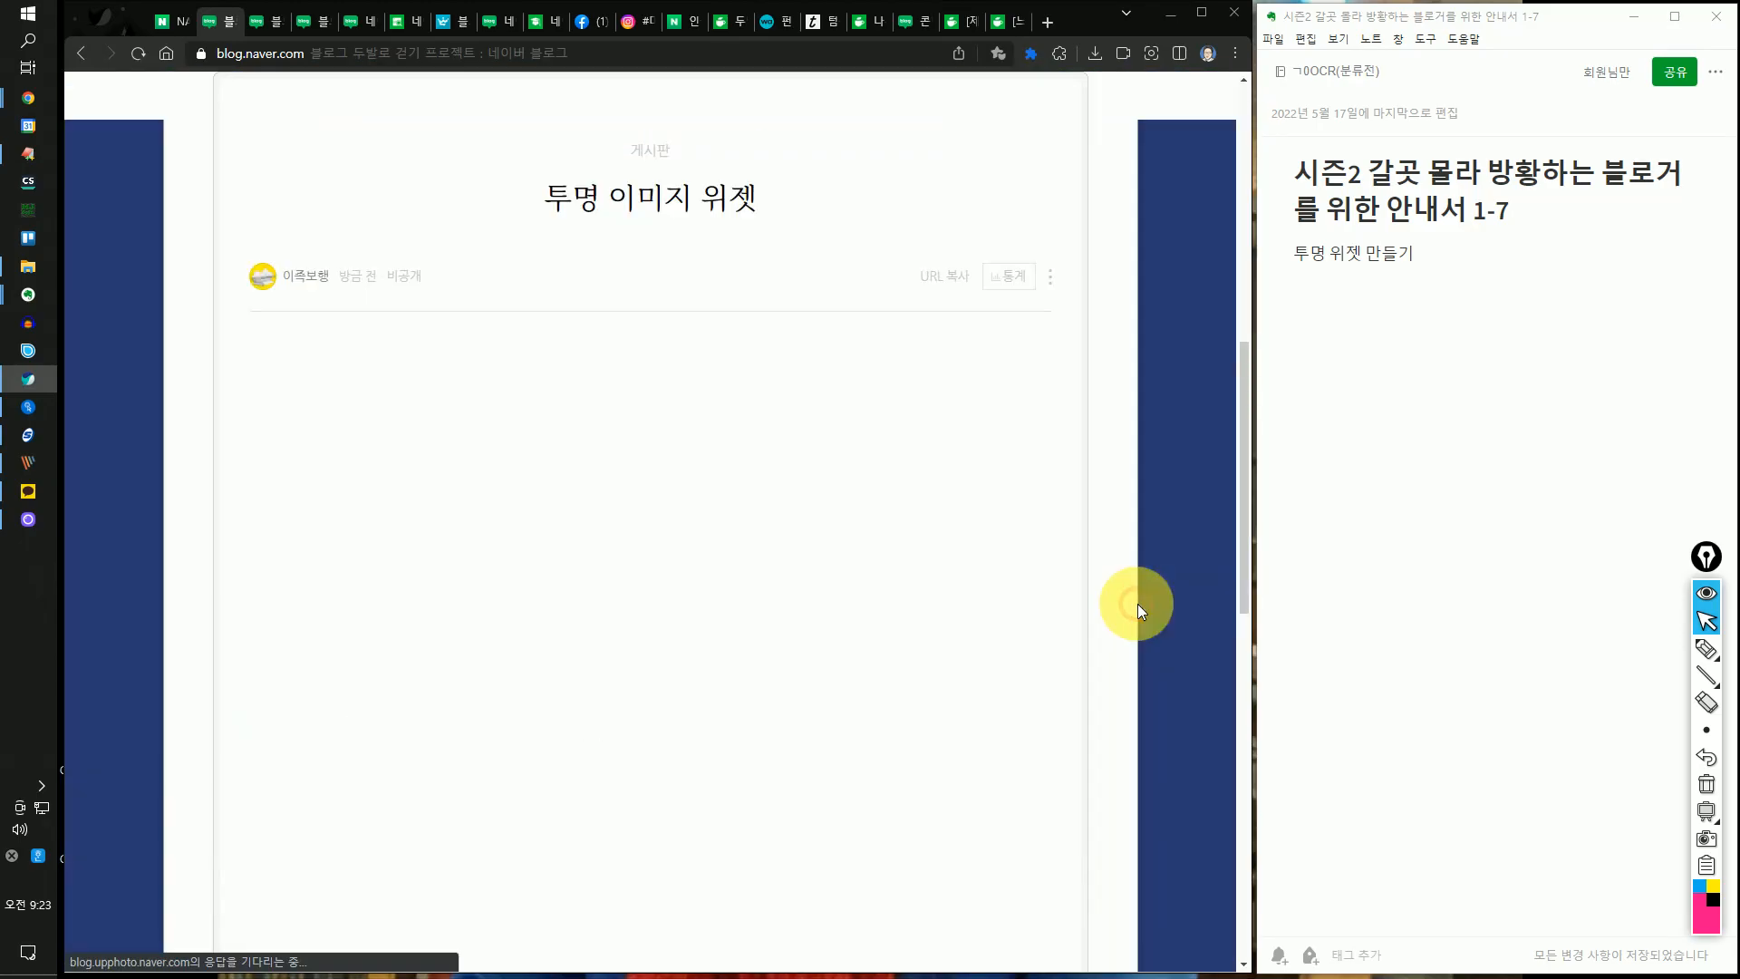
- Highlight the transparent image in the published post and copy its image address
click(666, 615)
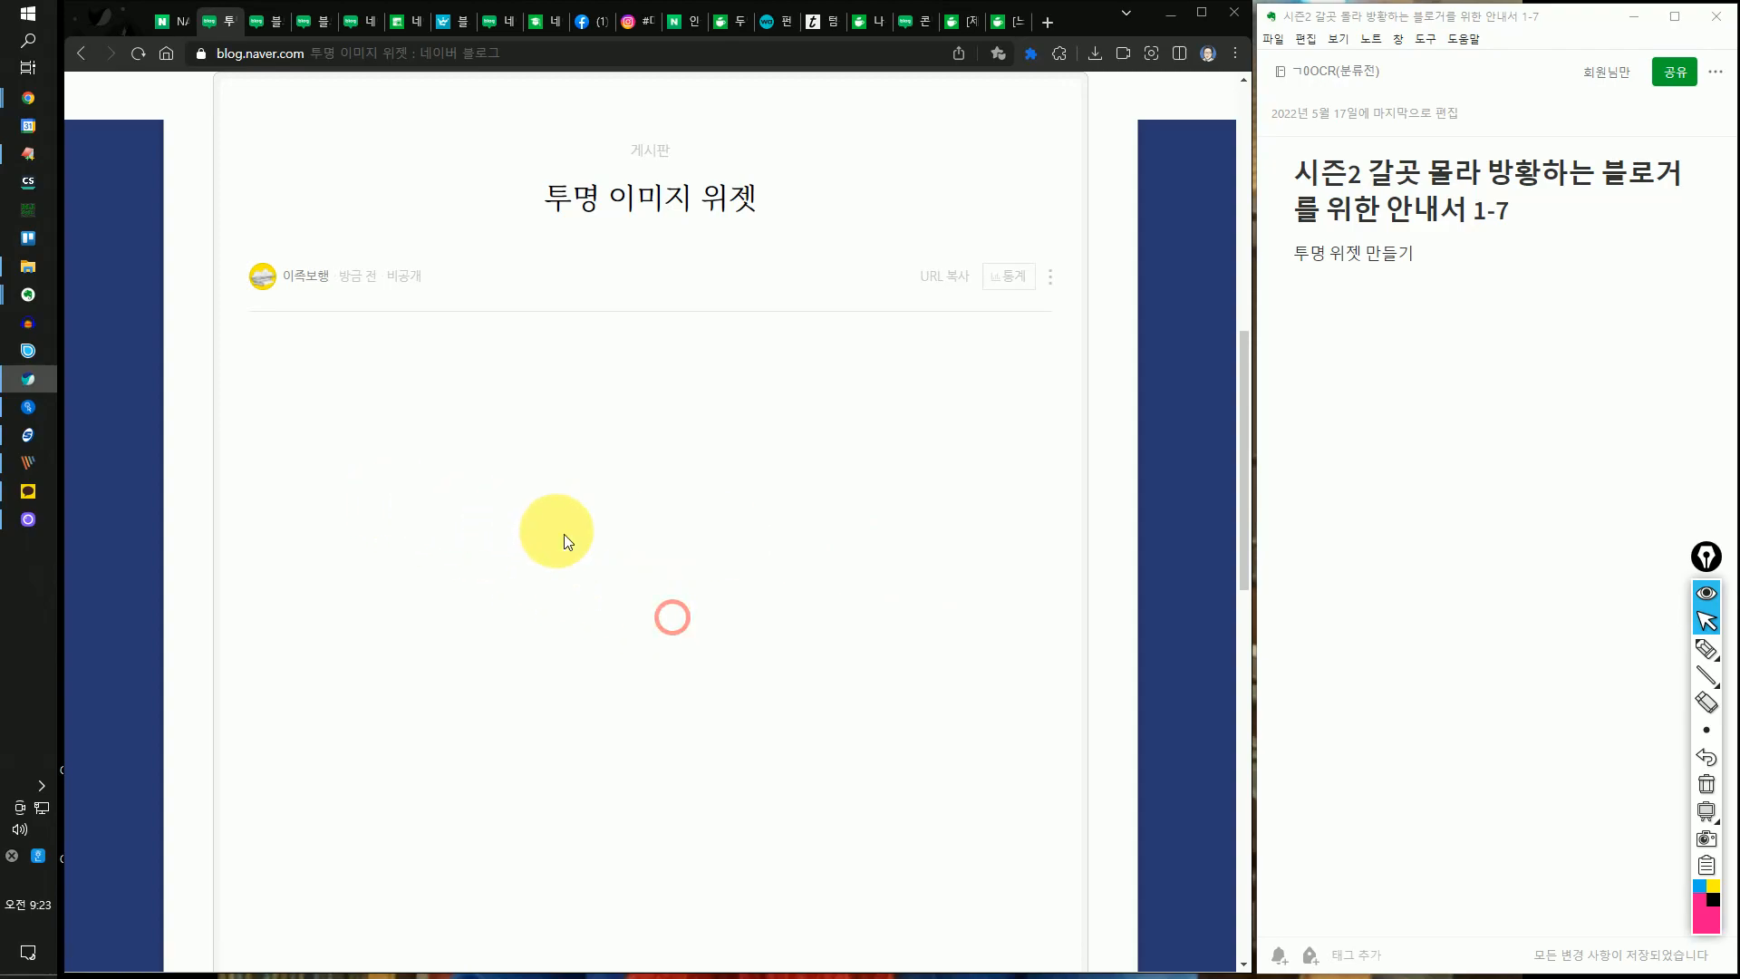
click(550, 531)
click(653, 622)
mouse_move(307, 551)
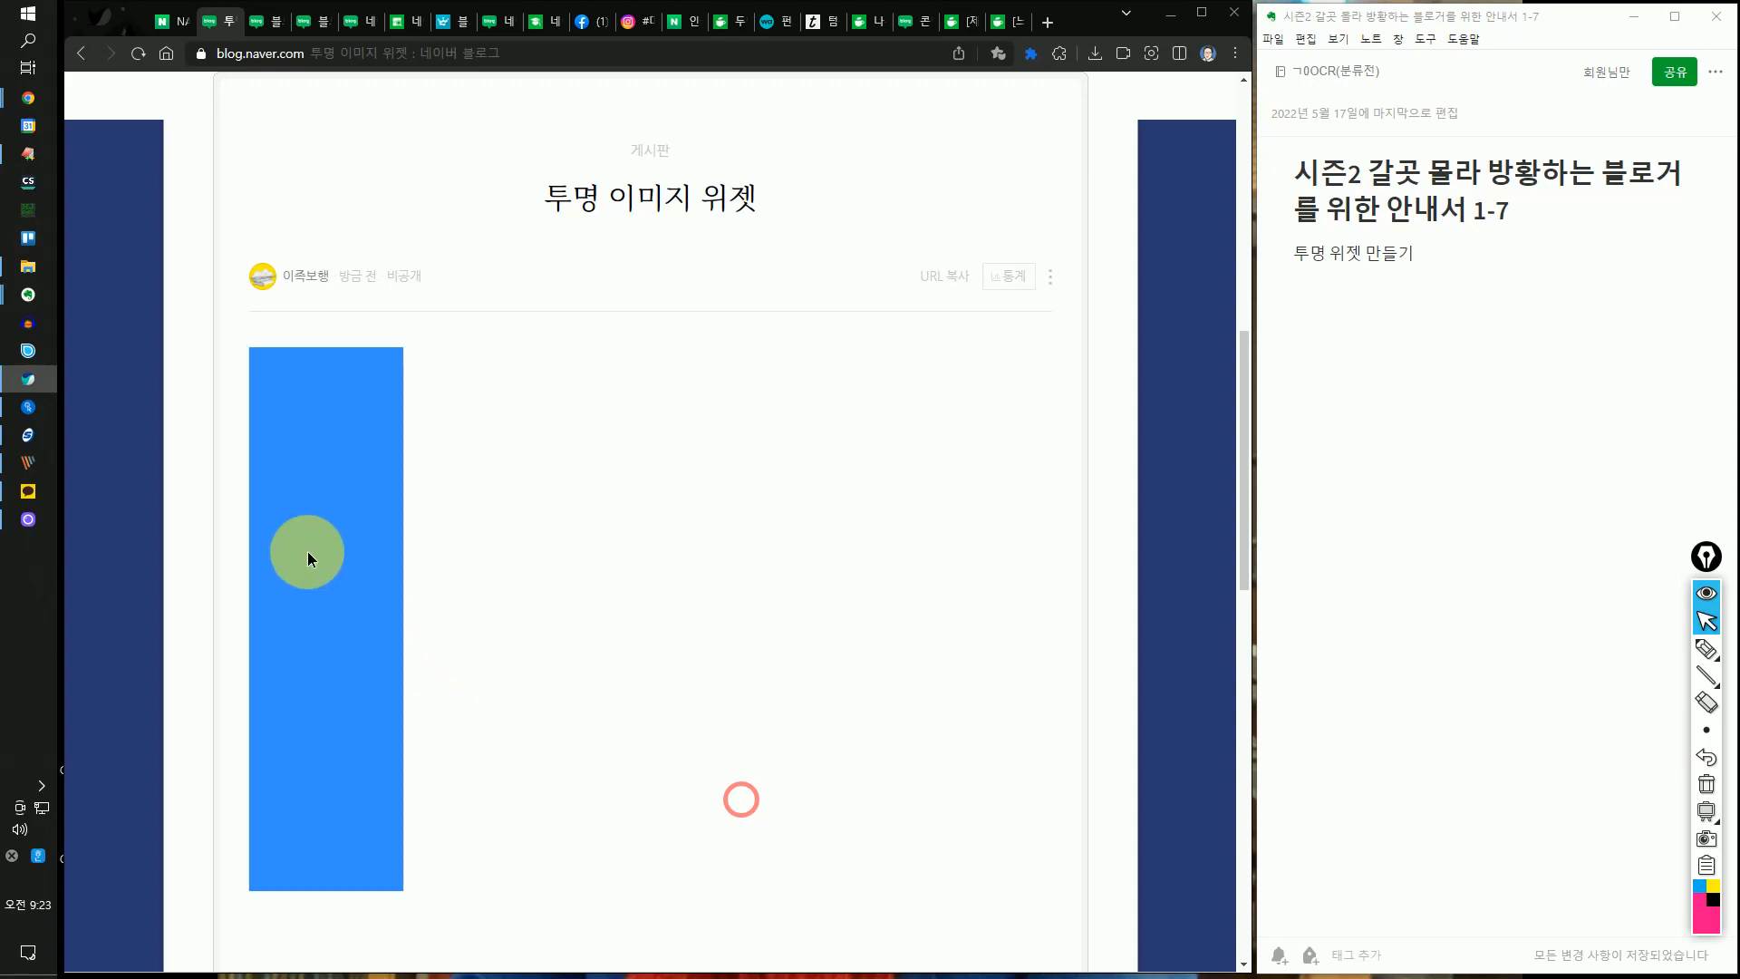
right_click(344, 471)
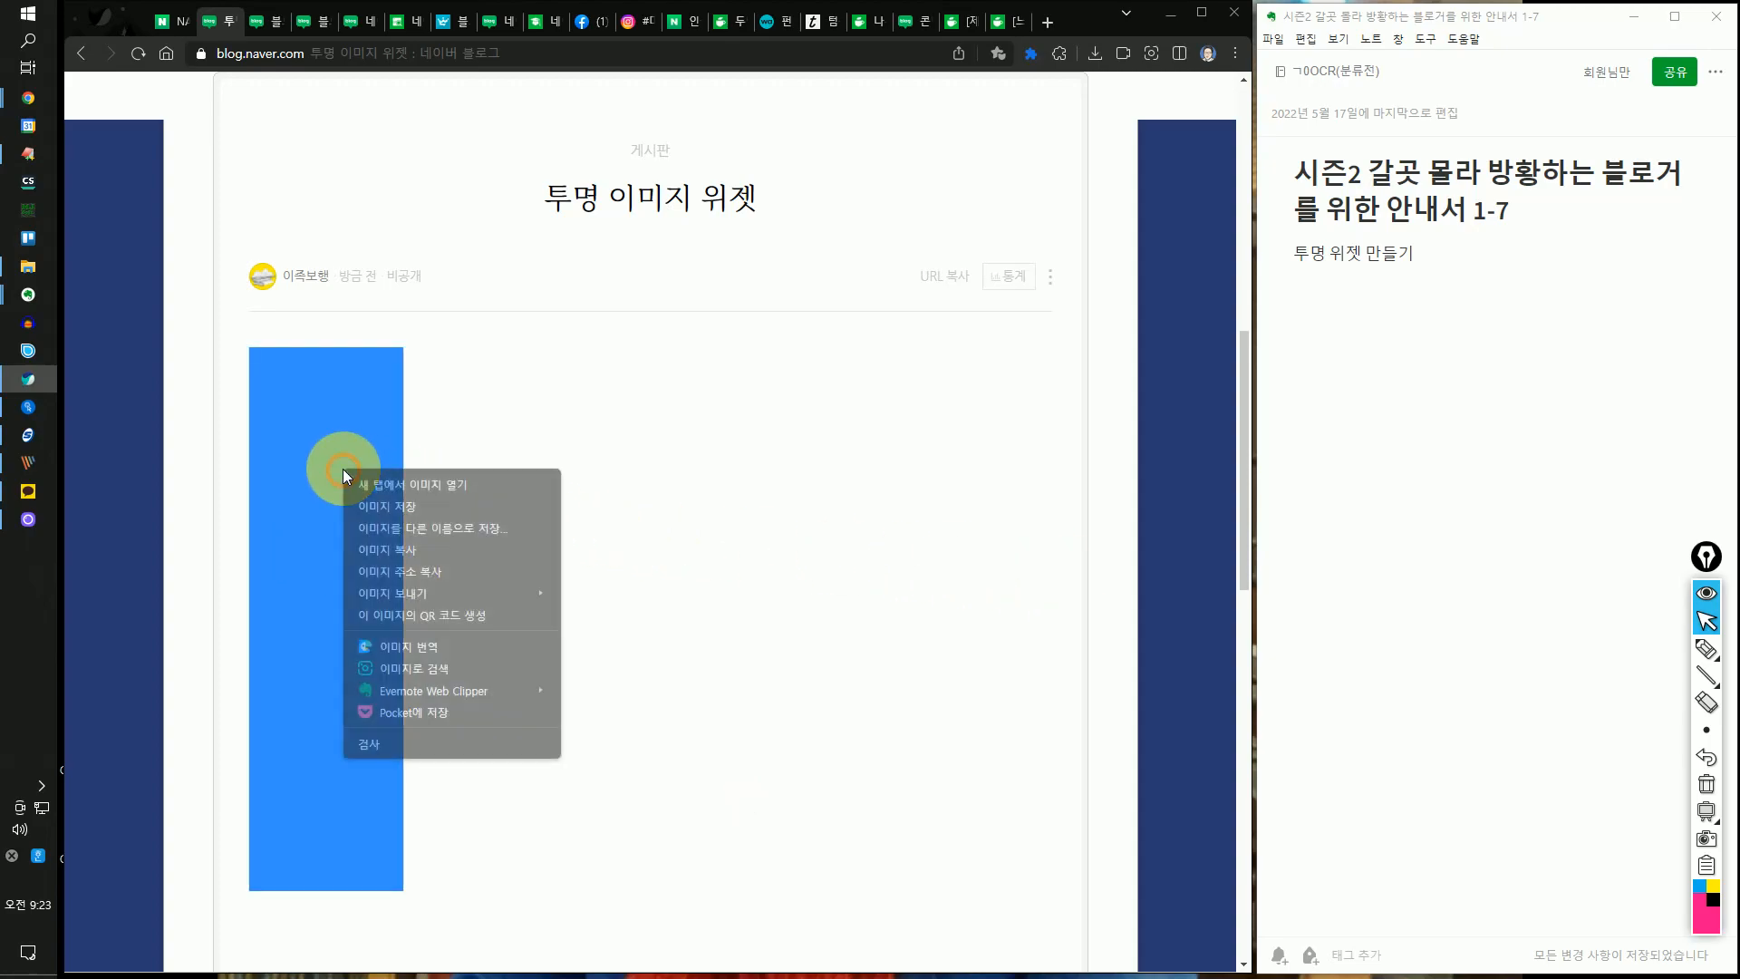
click(457, 574)
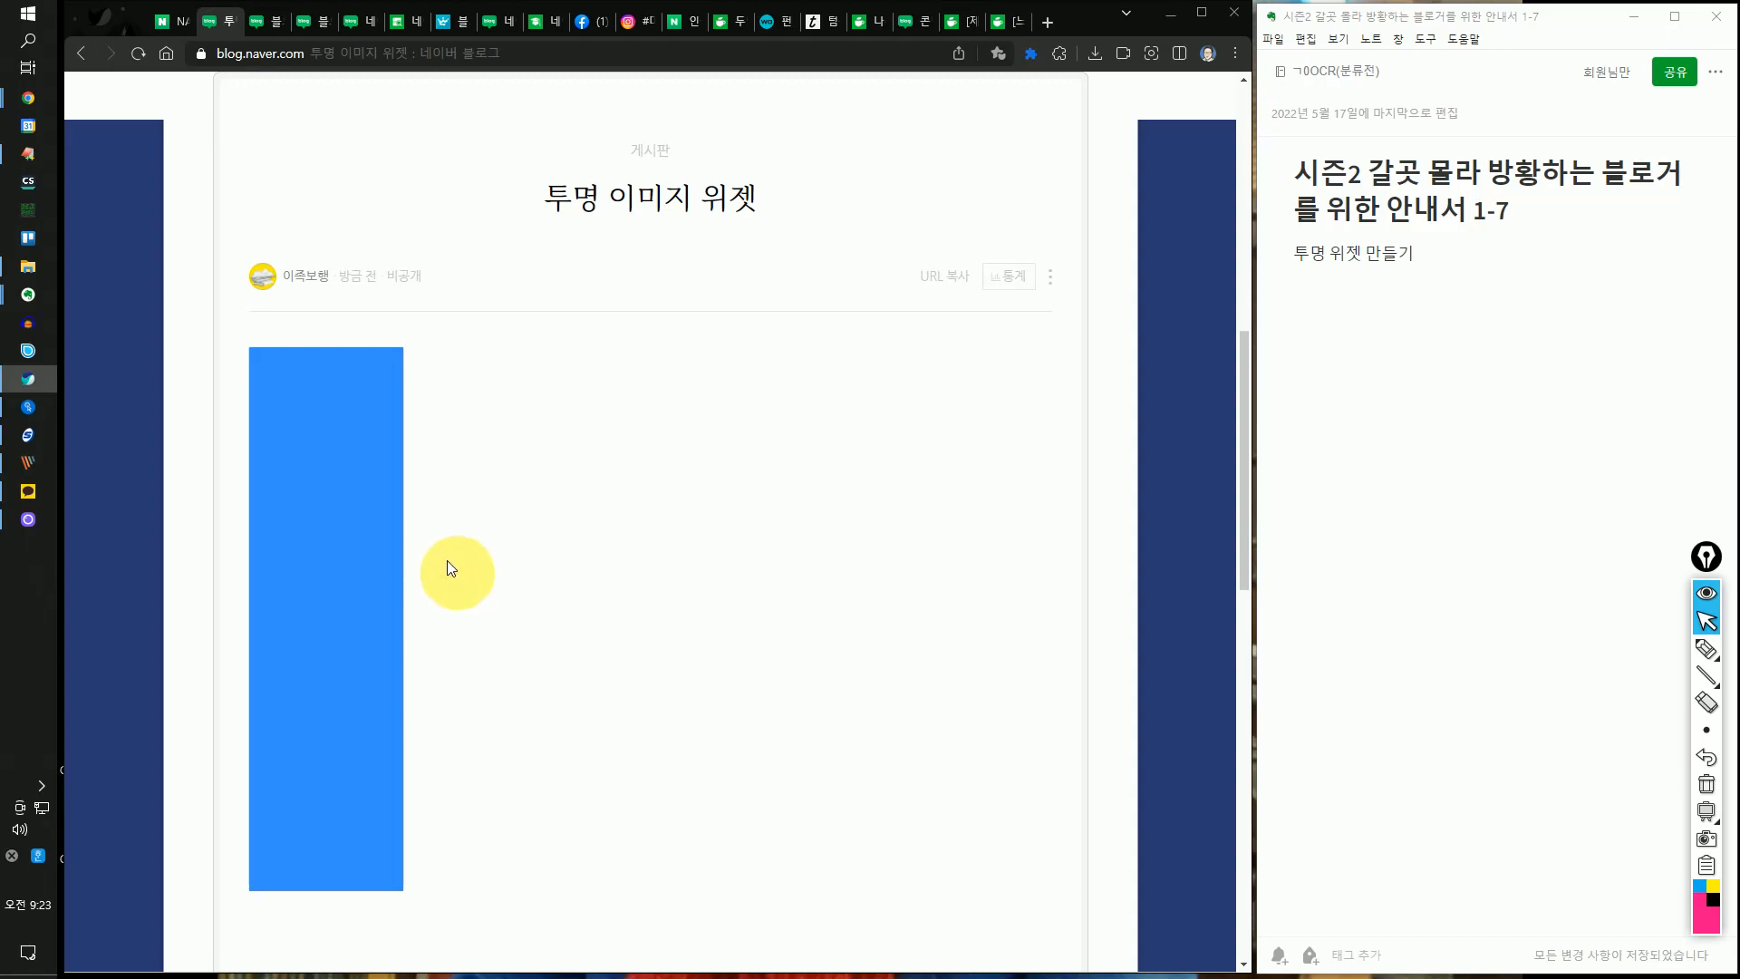
- Switch to EditPlus and paste the copied image address into the empty document
click(39, 158)
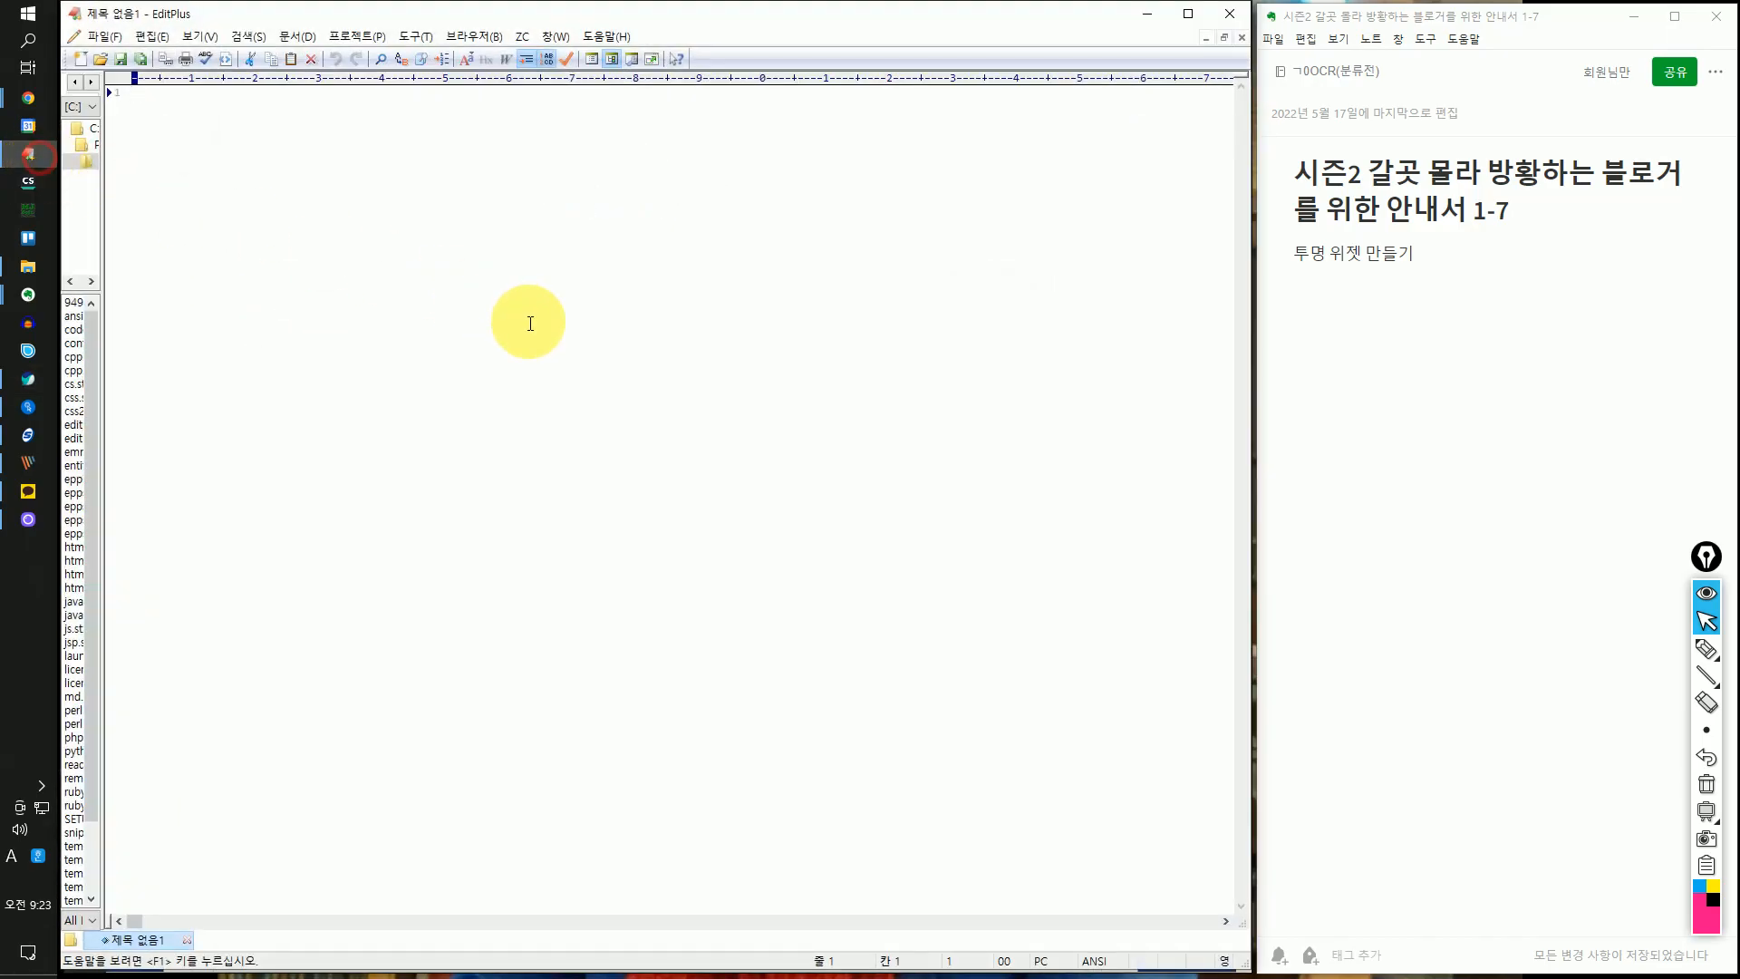
right_click(528, 322)
click(602, 408)
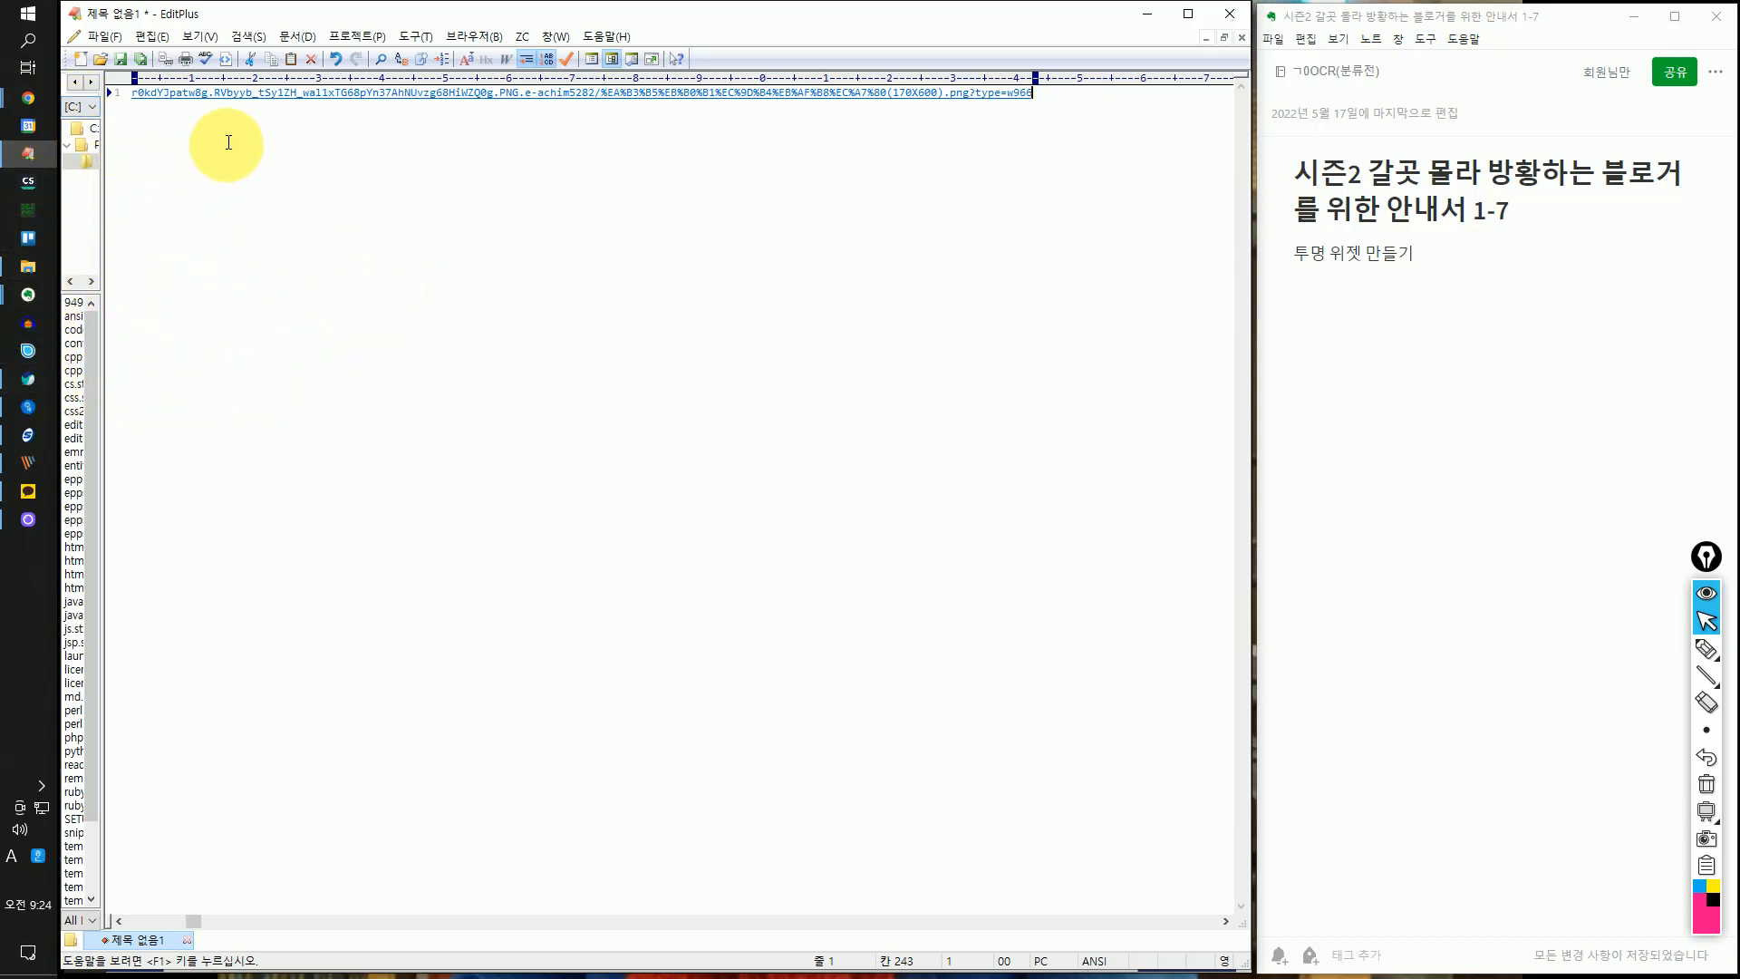
- Switch back to the browser and examine the tutorial post on transparent widget links down to its image map HTML code
click(38, 377)
click(279, 24)
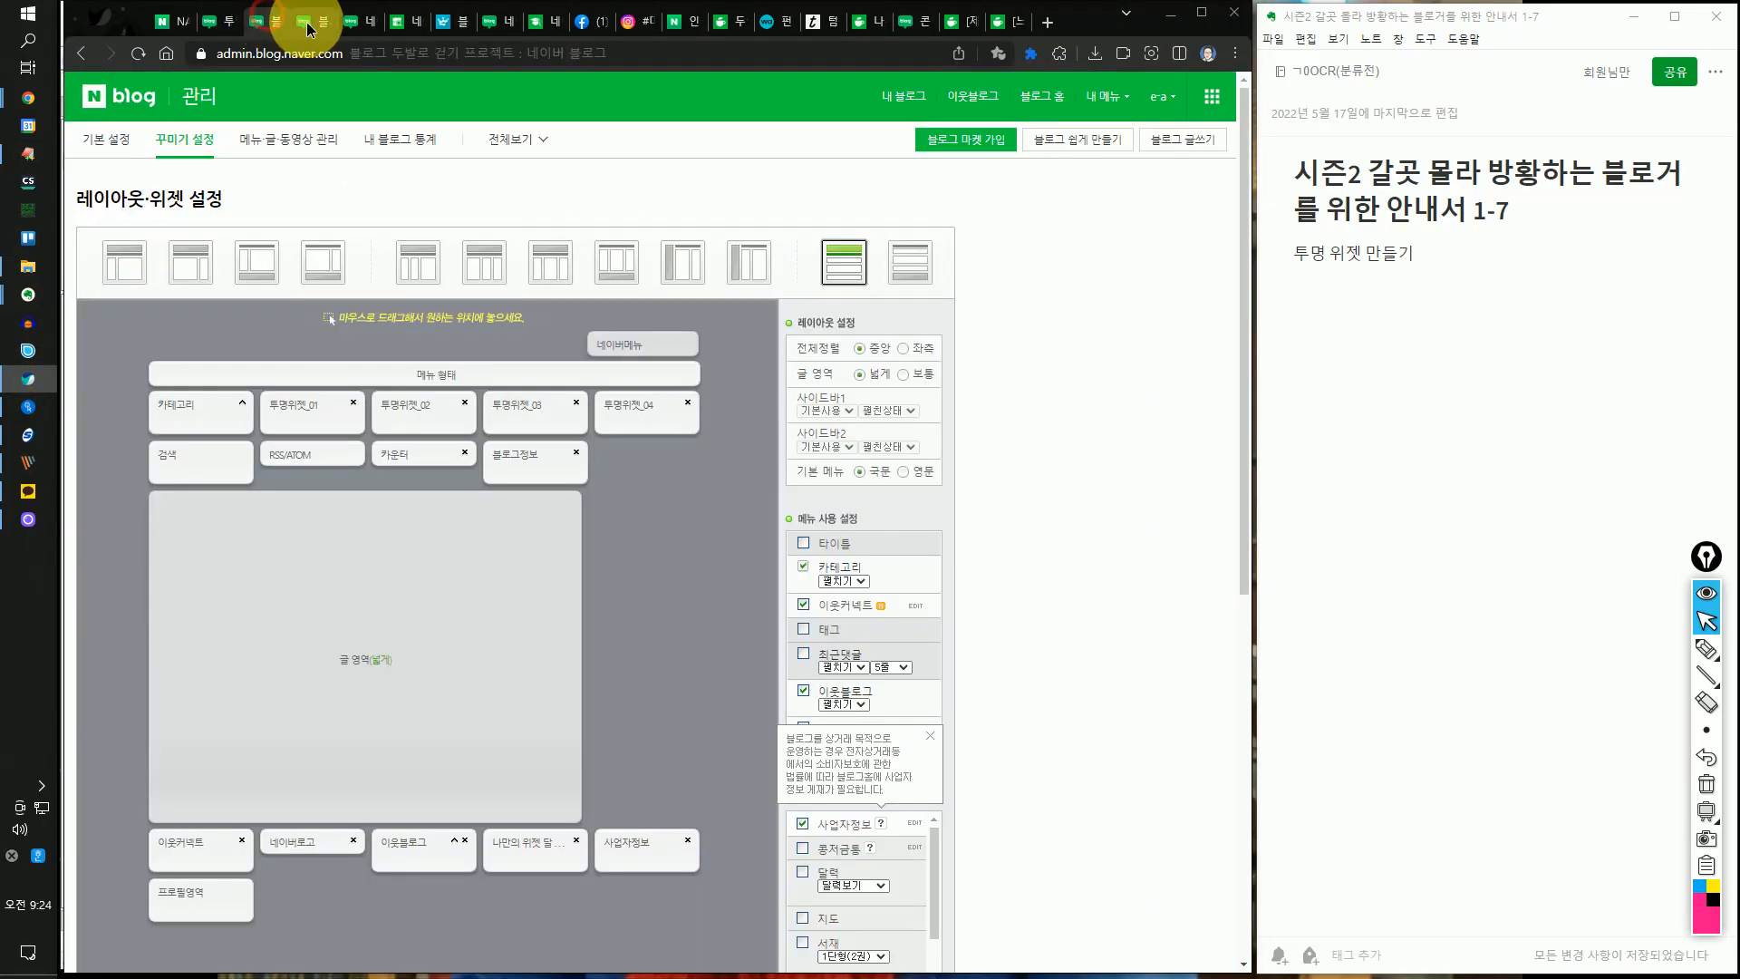
click(324, 21)
click(356, 34)
scroll(602, 553, down, 15)
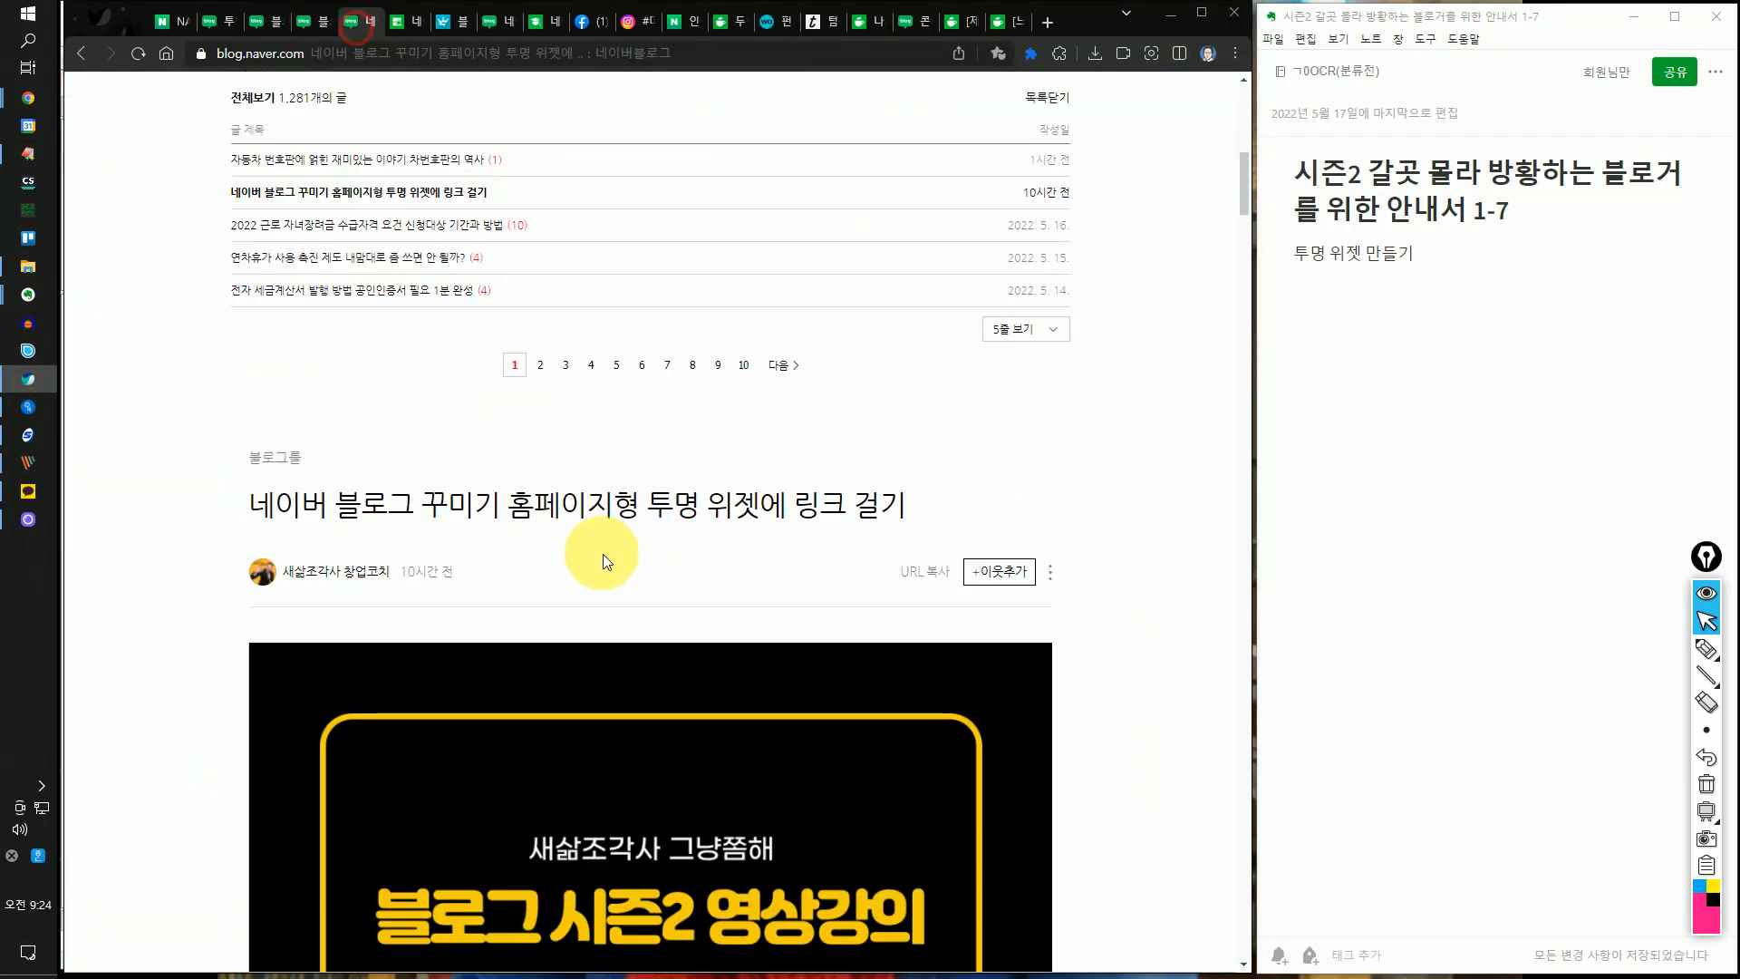
scroll(623, 558, down, 10)
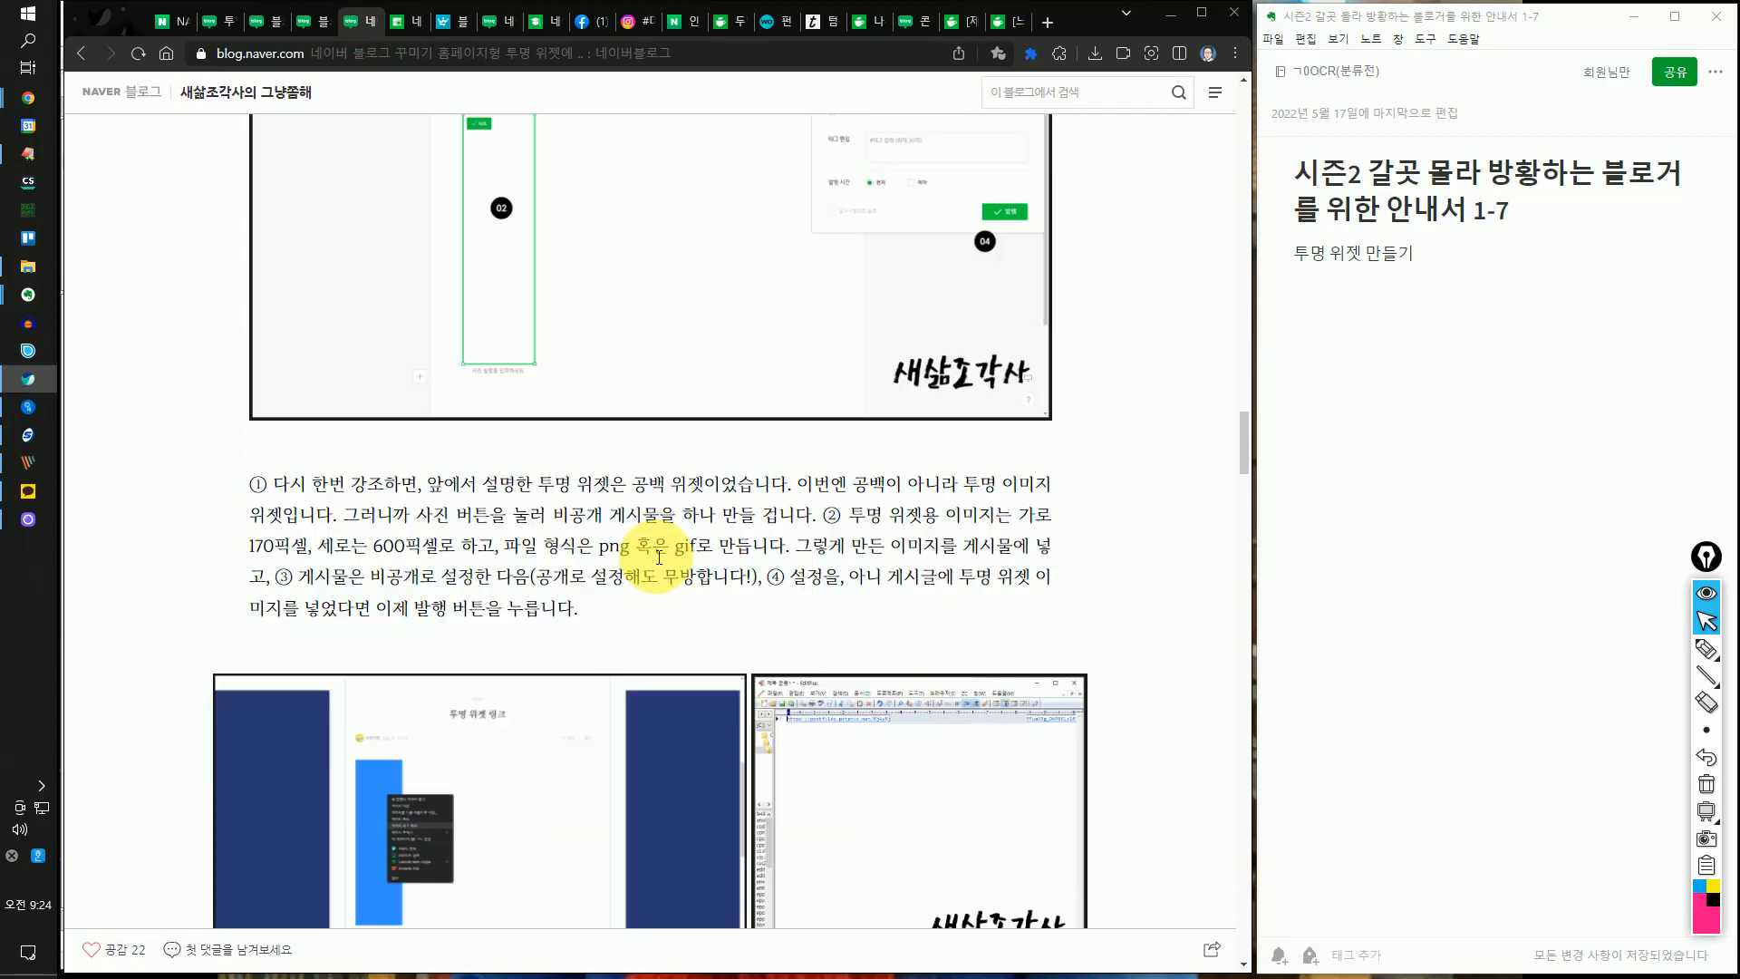
scroll(803, 421, down, 5)
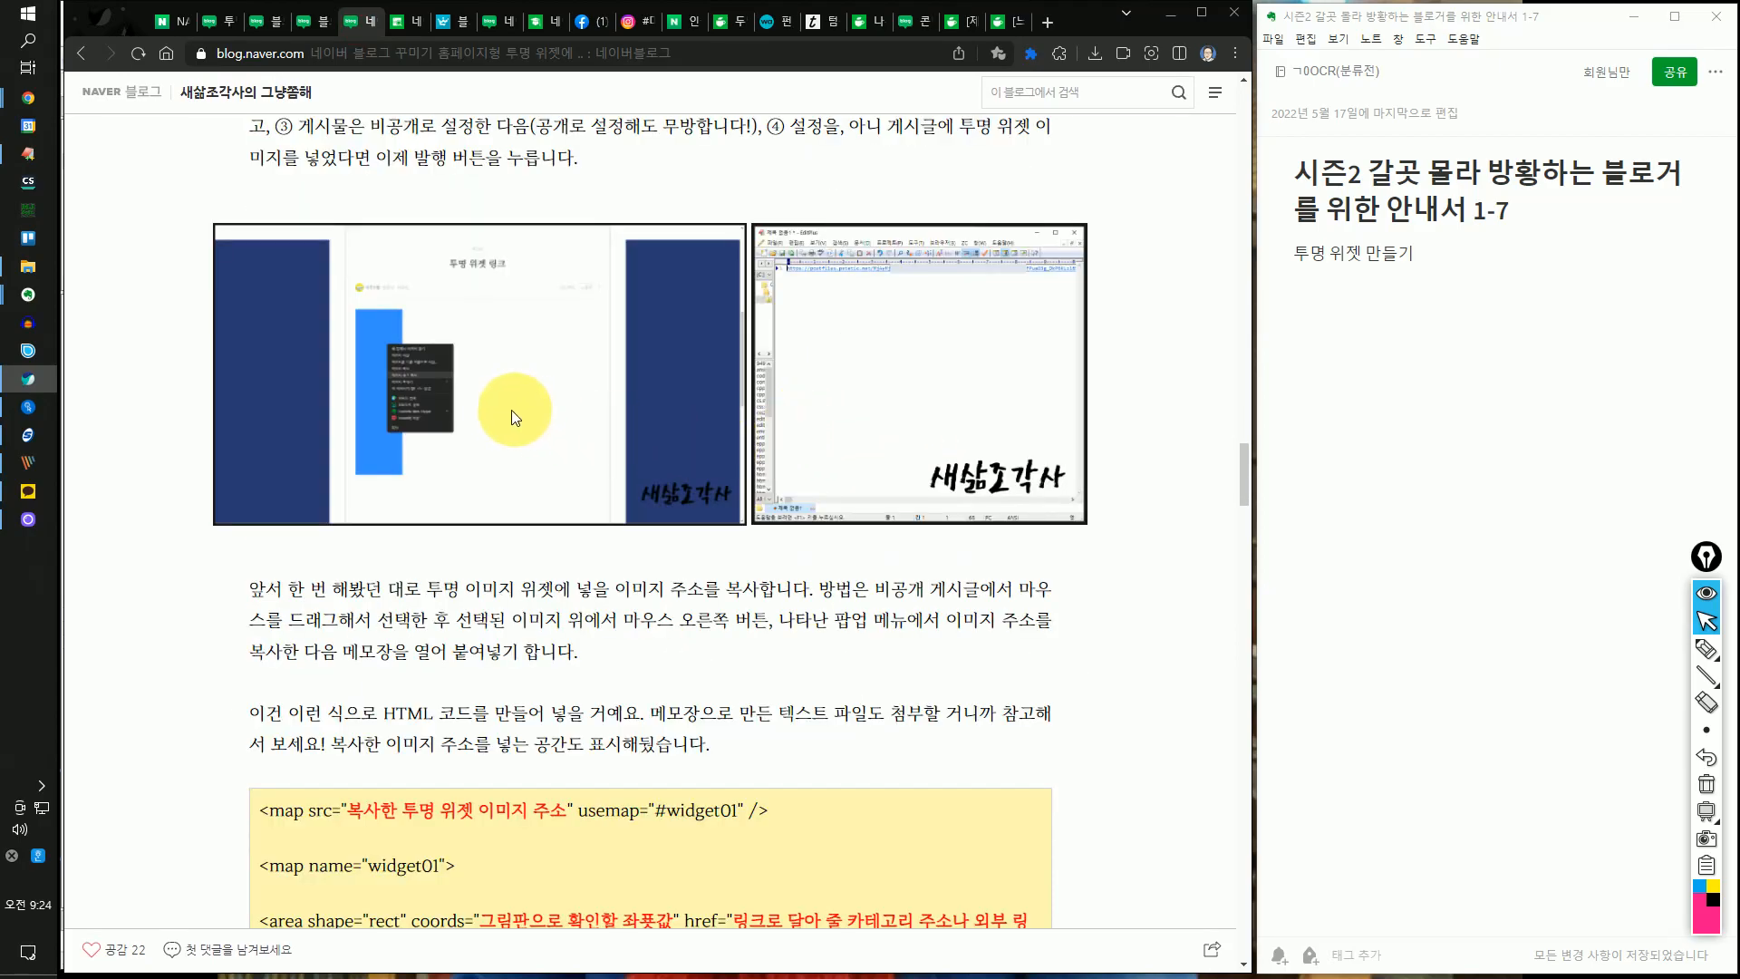
scroll(885, 399, down, 5)
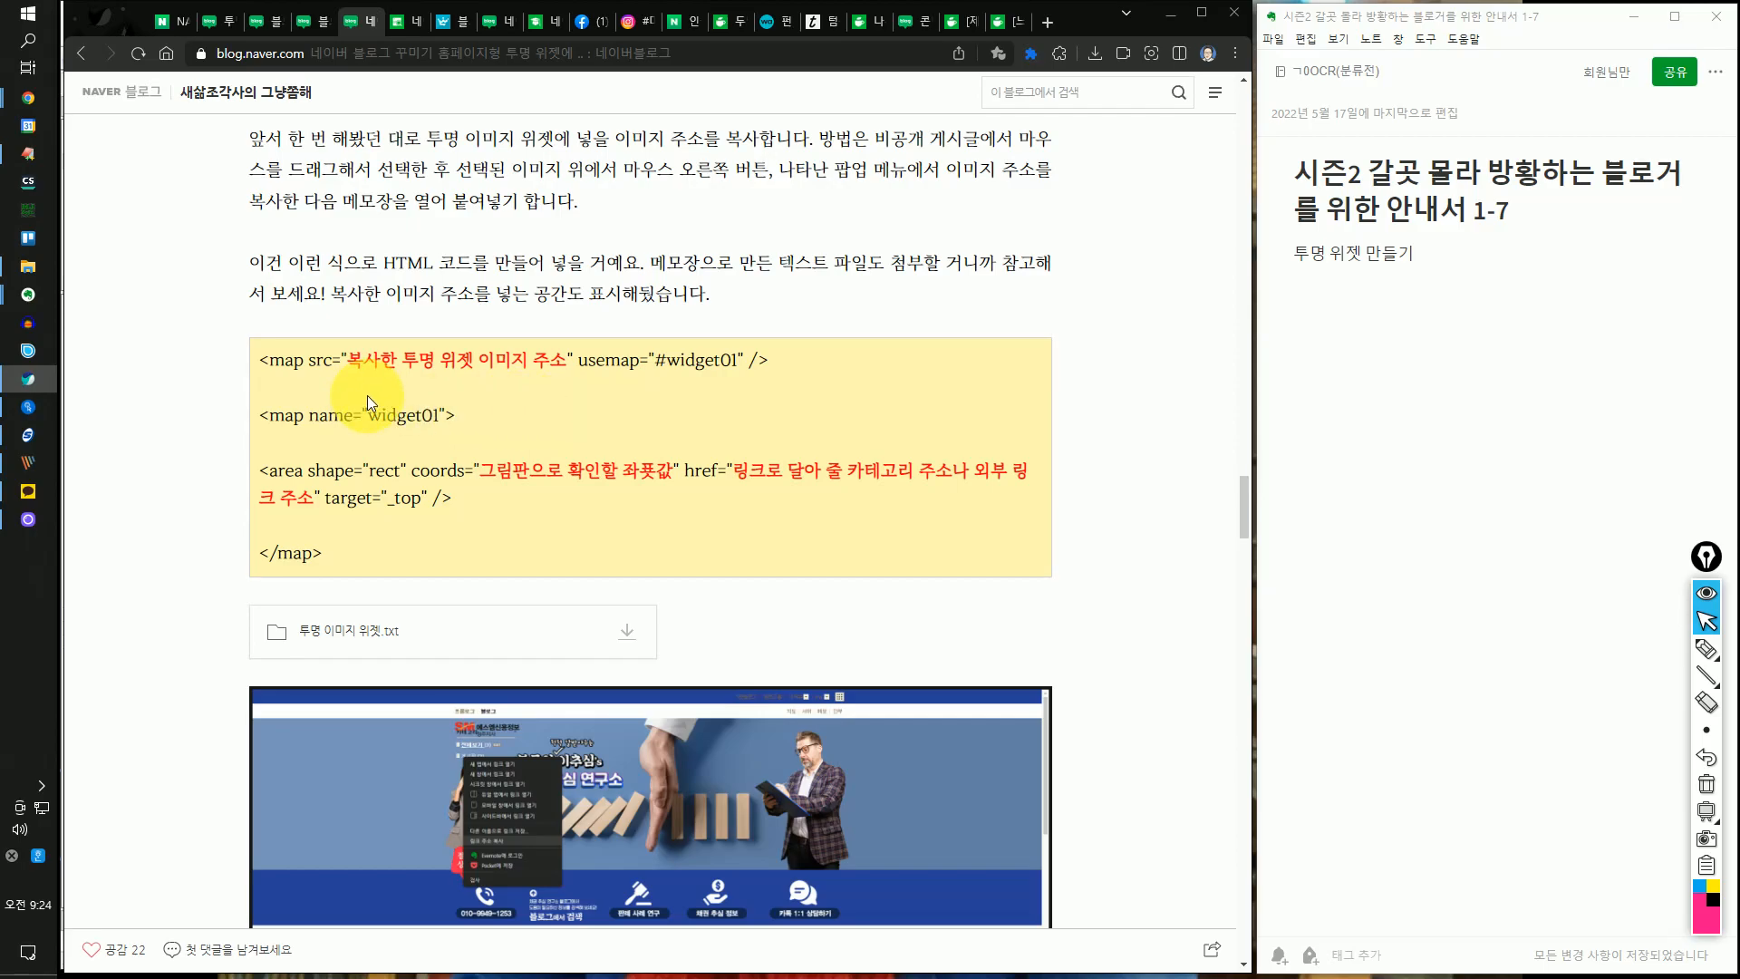
mouse_move(65, 398)
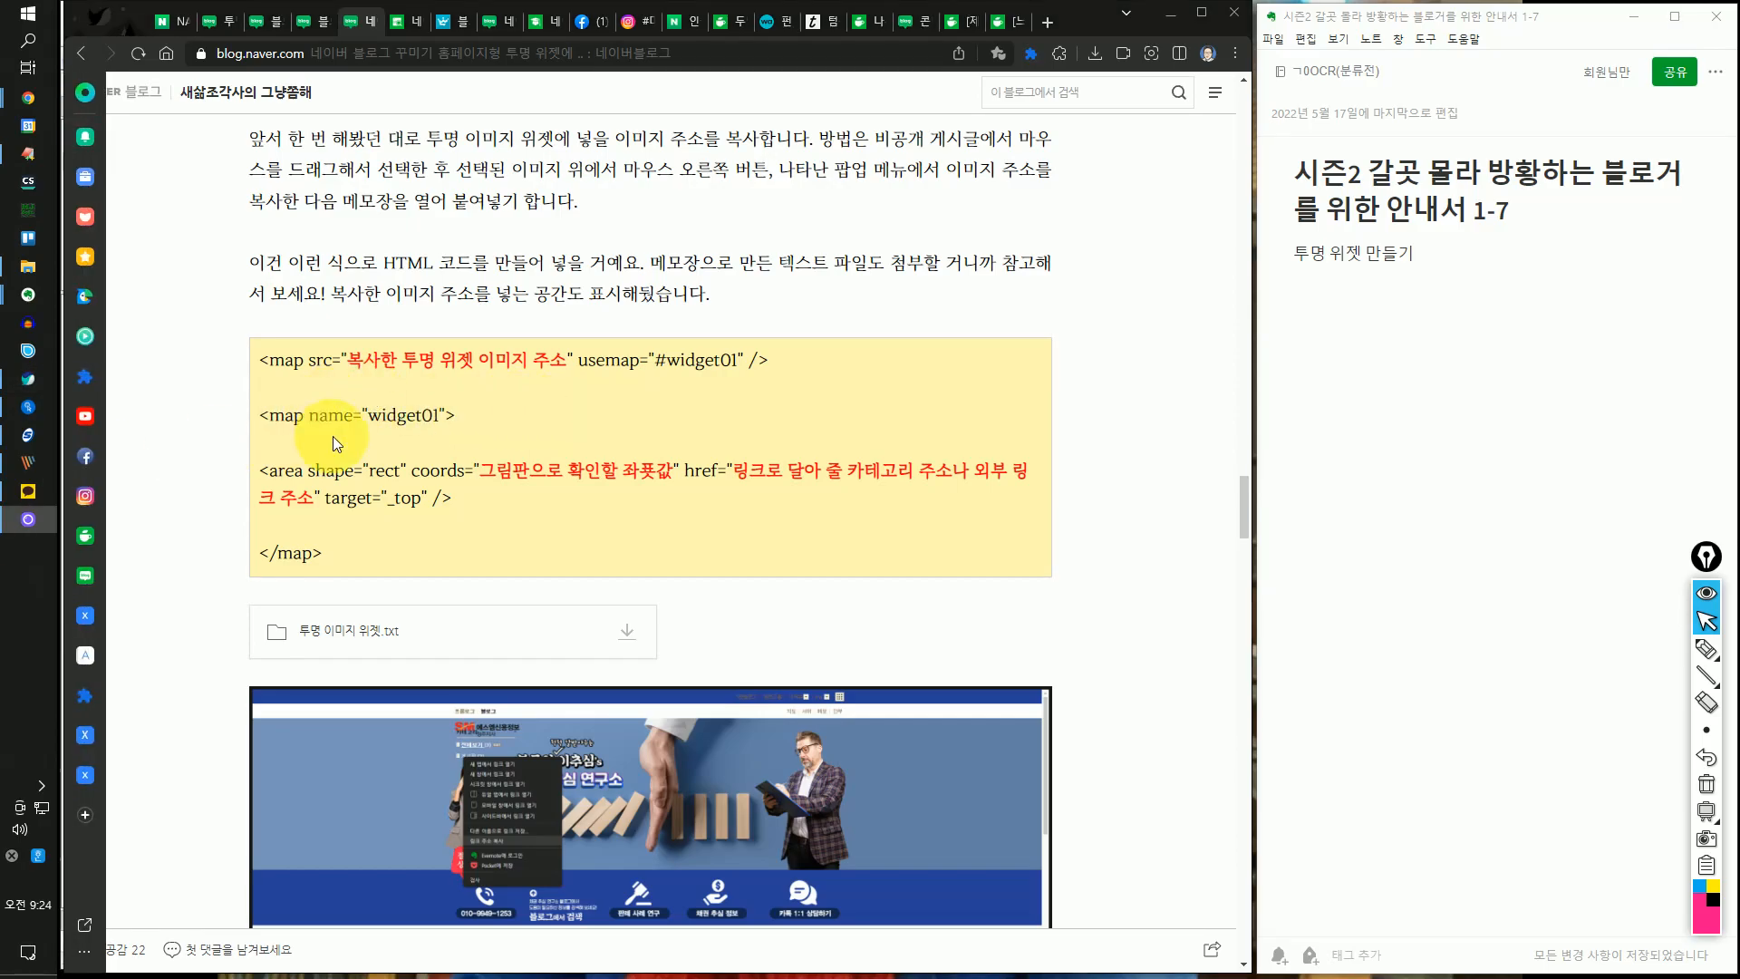
- Circle the opening map tag in the sample HTML code with the annotation pen and clear the drawings
click(1704, 651)
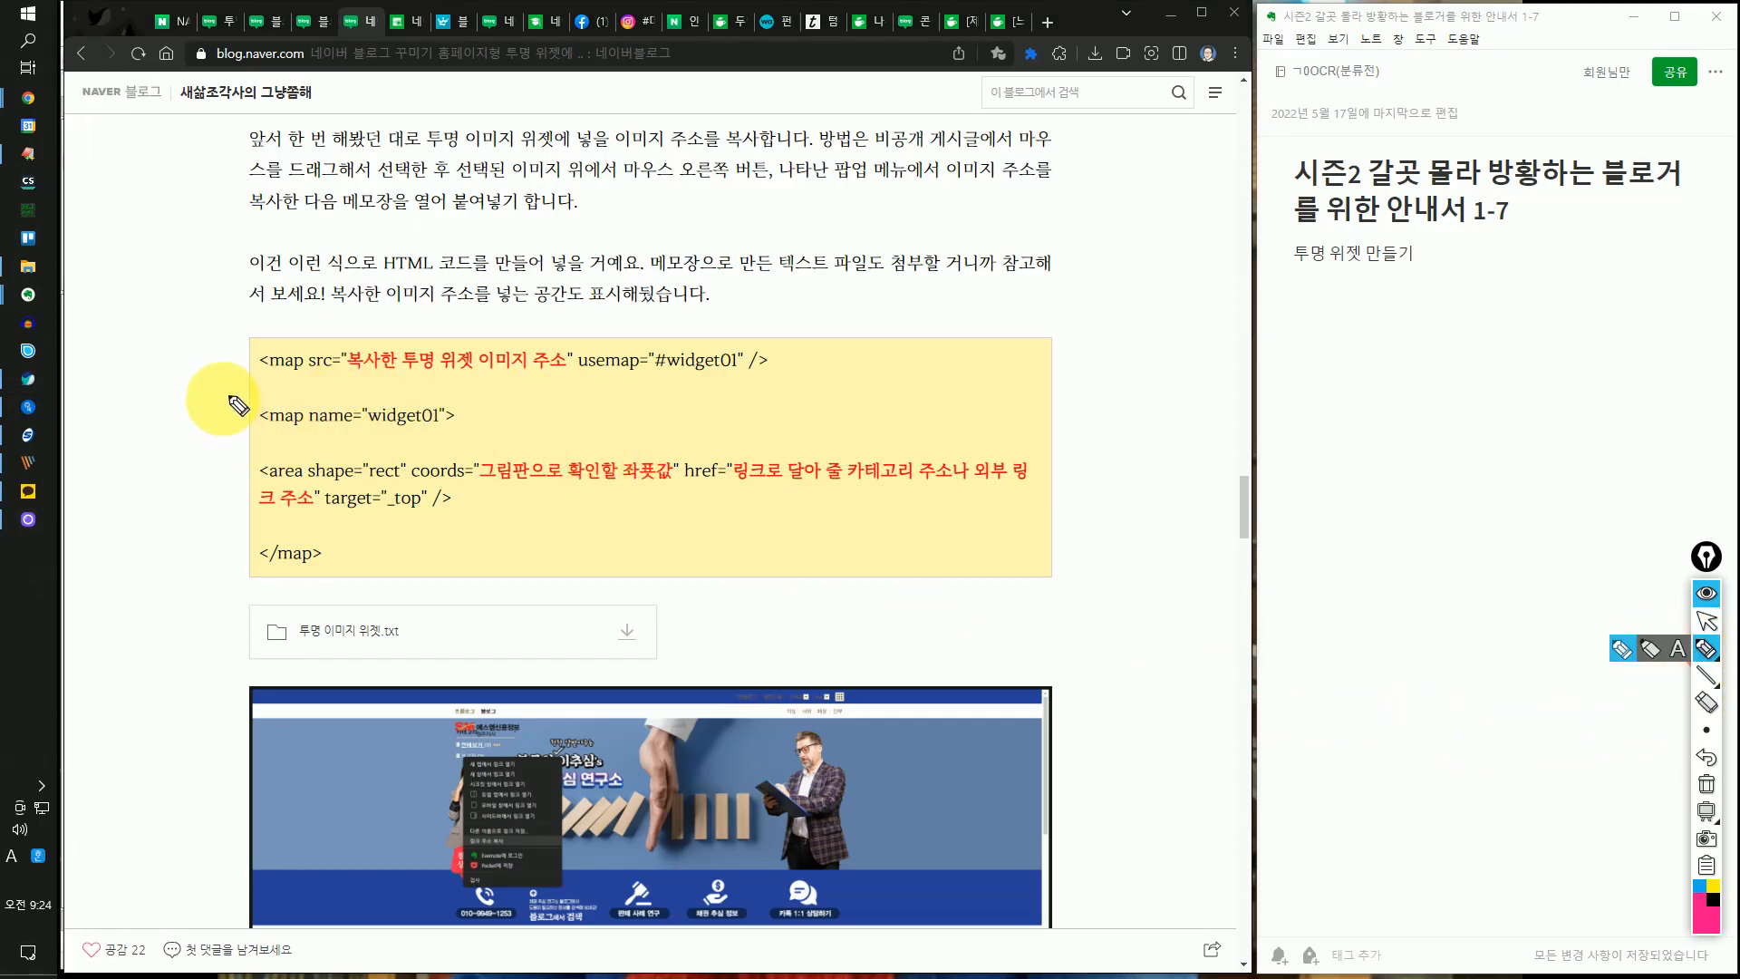
drag(277, 360, 308, 364)
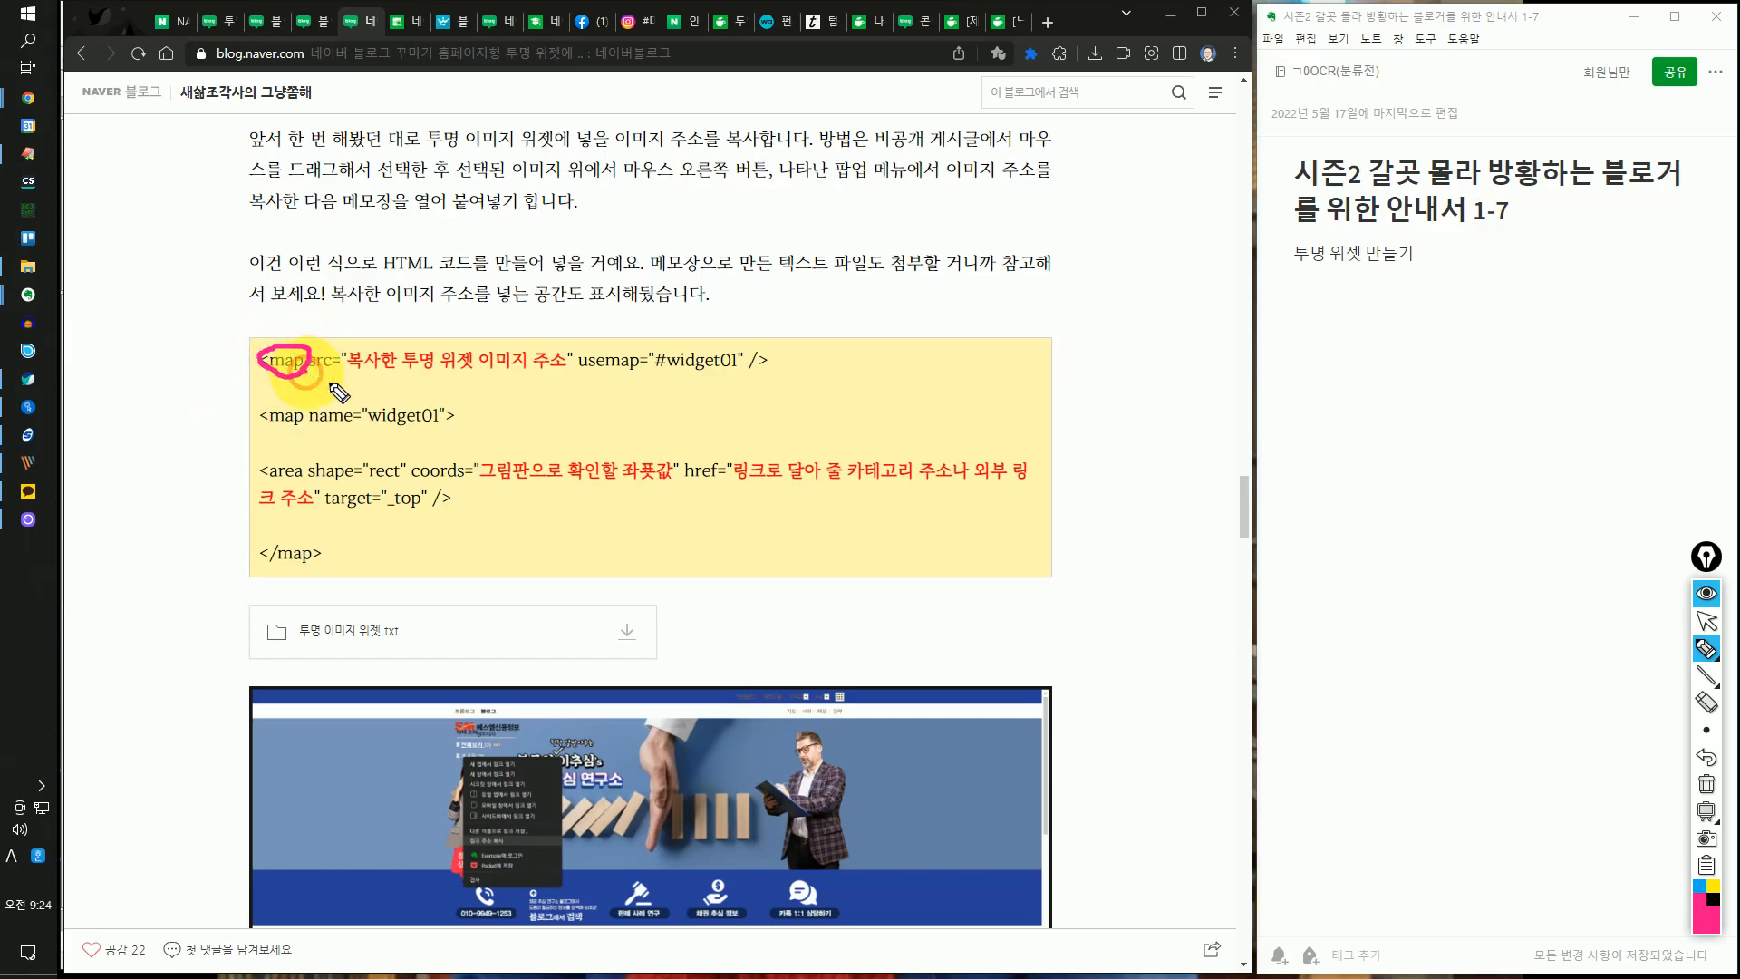
mouse_move(841, 397)
mouse_down()
mouse_move(886, 364)
mouse_move(916, 396)
mouse_move(948, 369)
mouse_move(936, 474)
mouse_move(942, 412)
mouse_up()
click(1715, 736)
click(1706, 784)
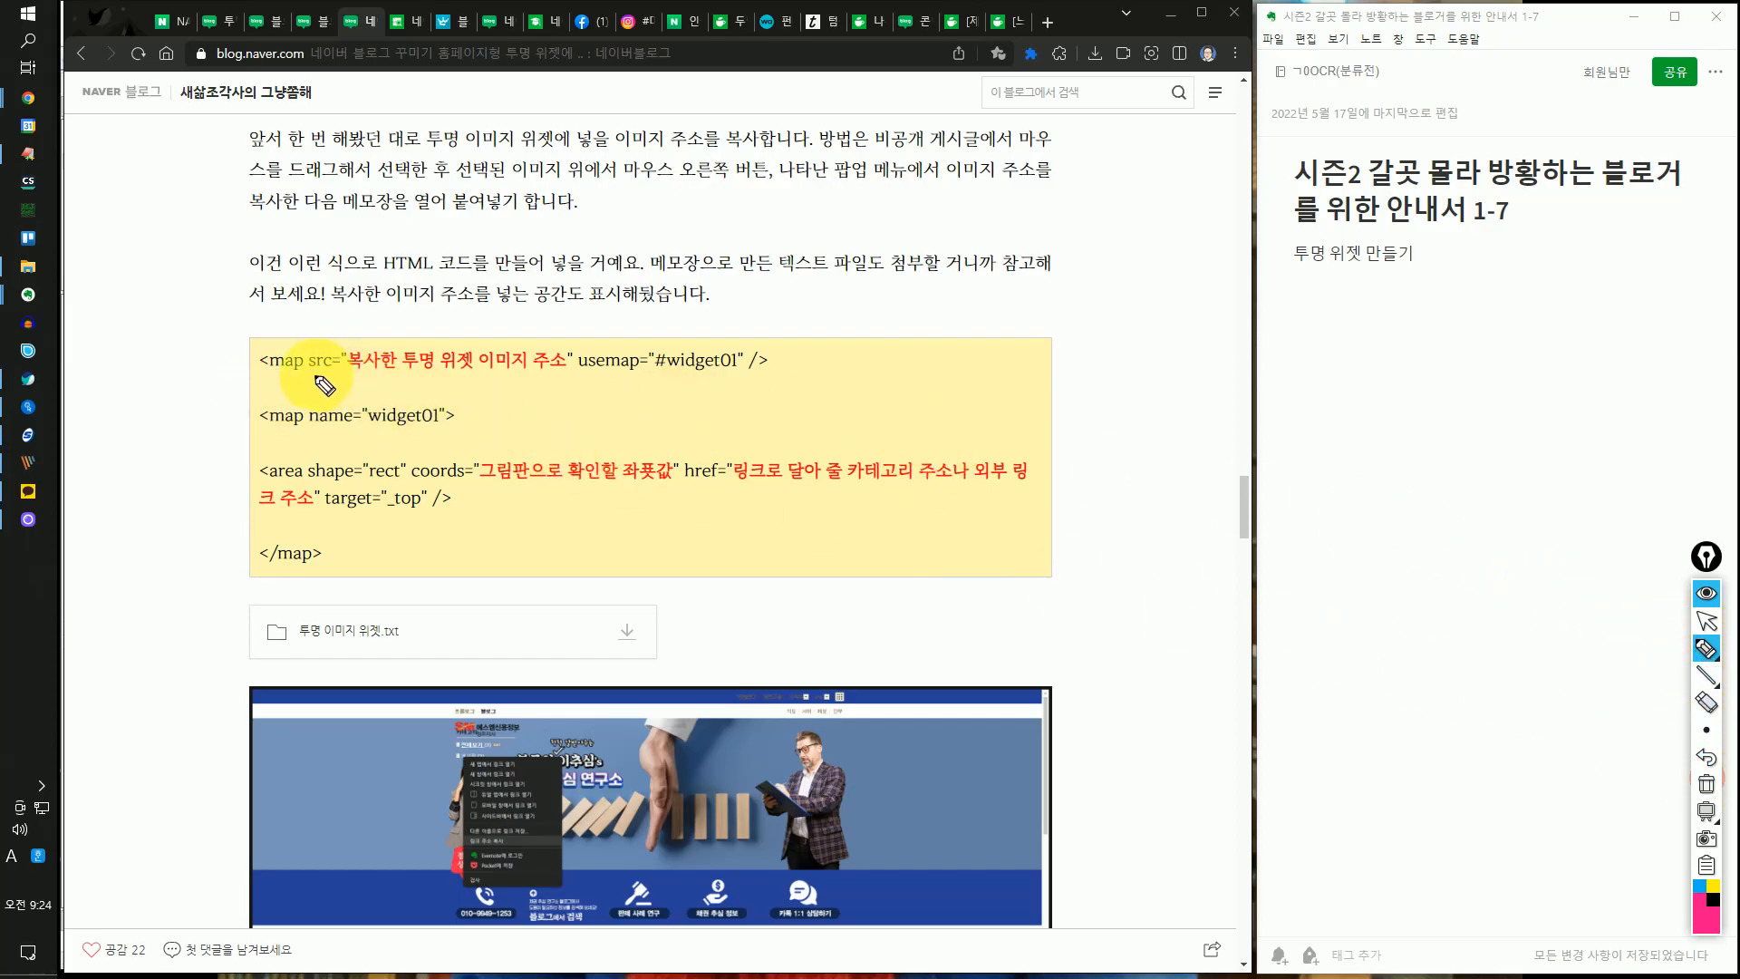
- Mark the src image address placeholder, the usemap attribute and the widget01 map name in the sample code with the pen
mouse_move(303, 350)
mouse_down()
mouse_move(331, 345)
mouse_move(299, 366)
mouse_move(363, 371)
mouse_move(572, 368)
mouse_move(376, 352)
mouse_move(355, 373)
mouse_move(571, 384)
mouse_move(453, 349)
mouse_move(369, 385)
mouse_up()
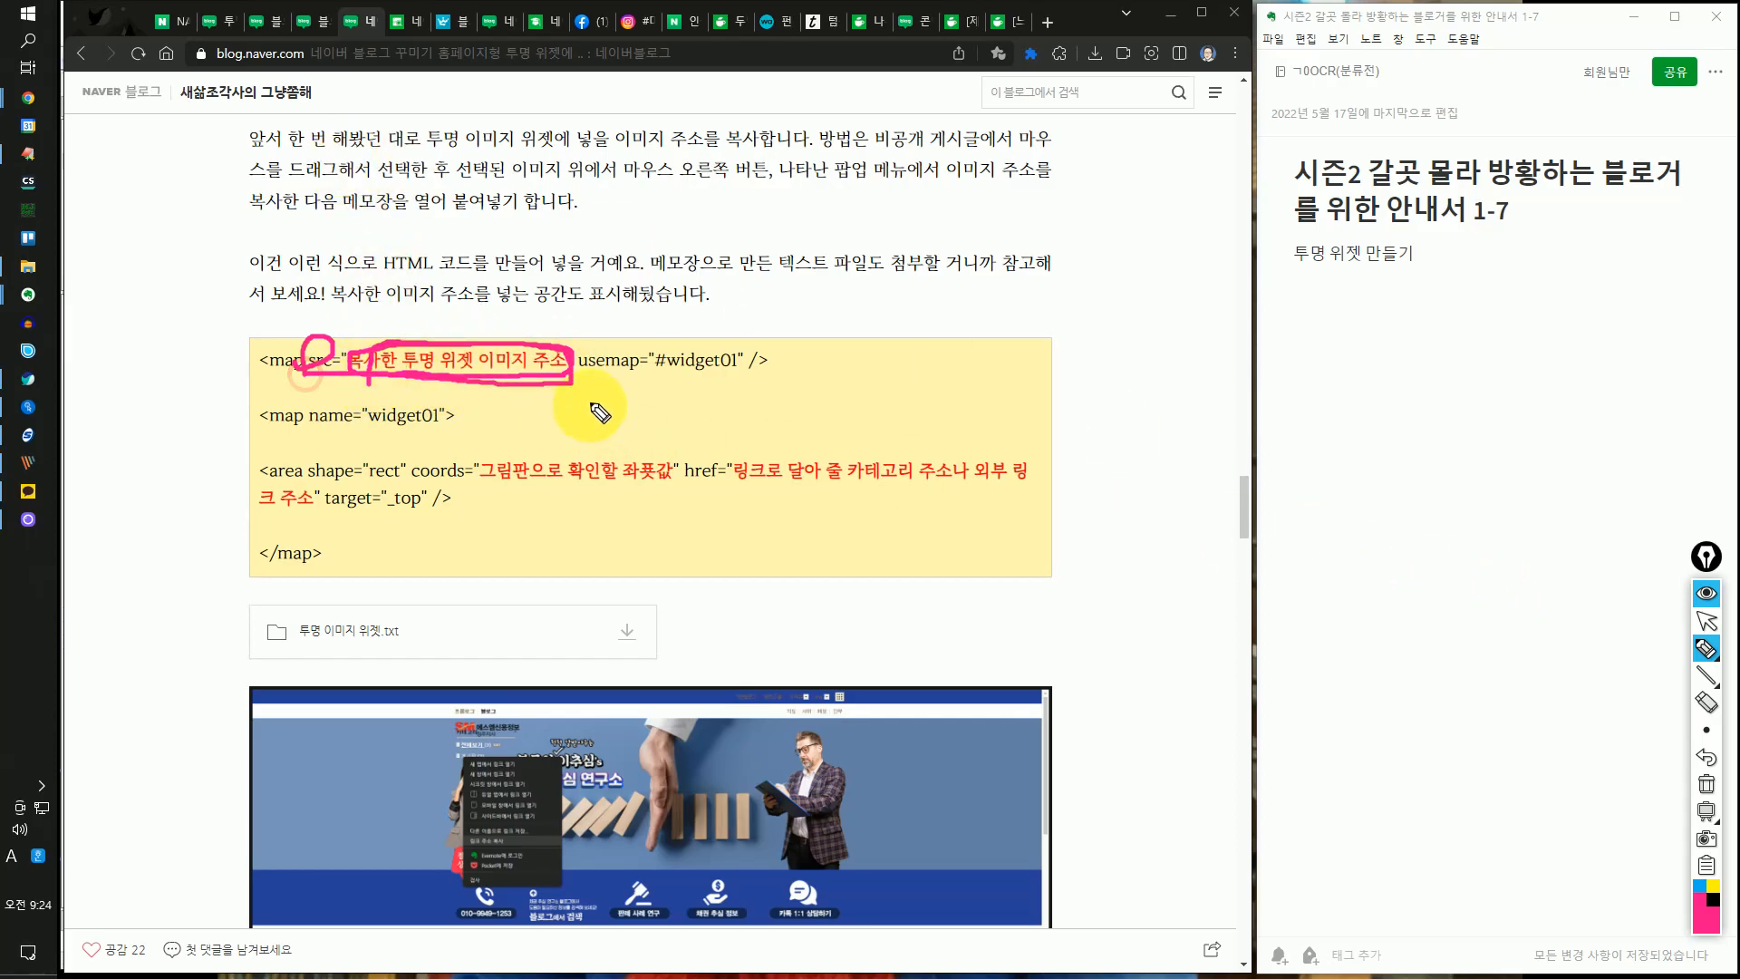
drag(578, 371, 751, 369)
drag(573, 400, 554, 437)
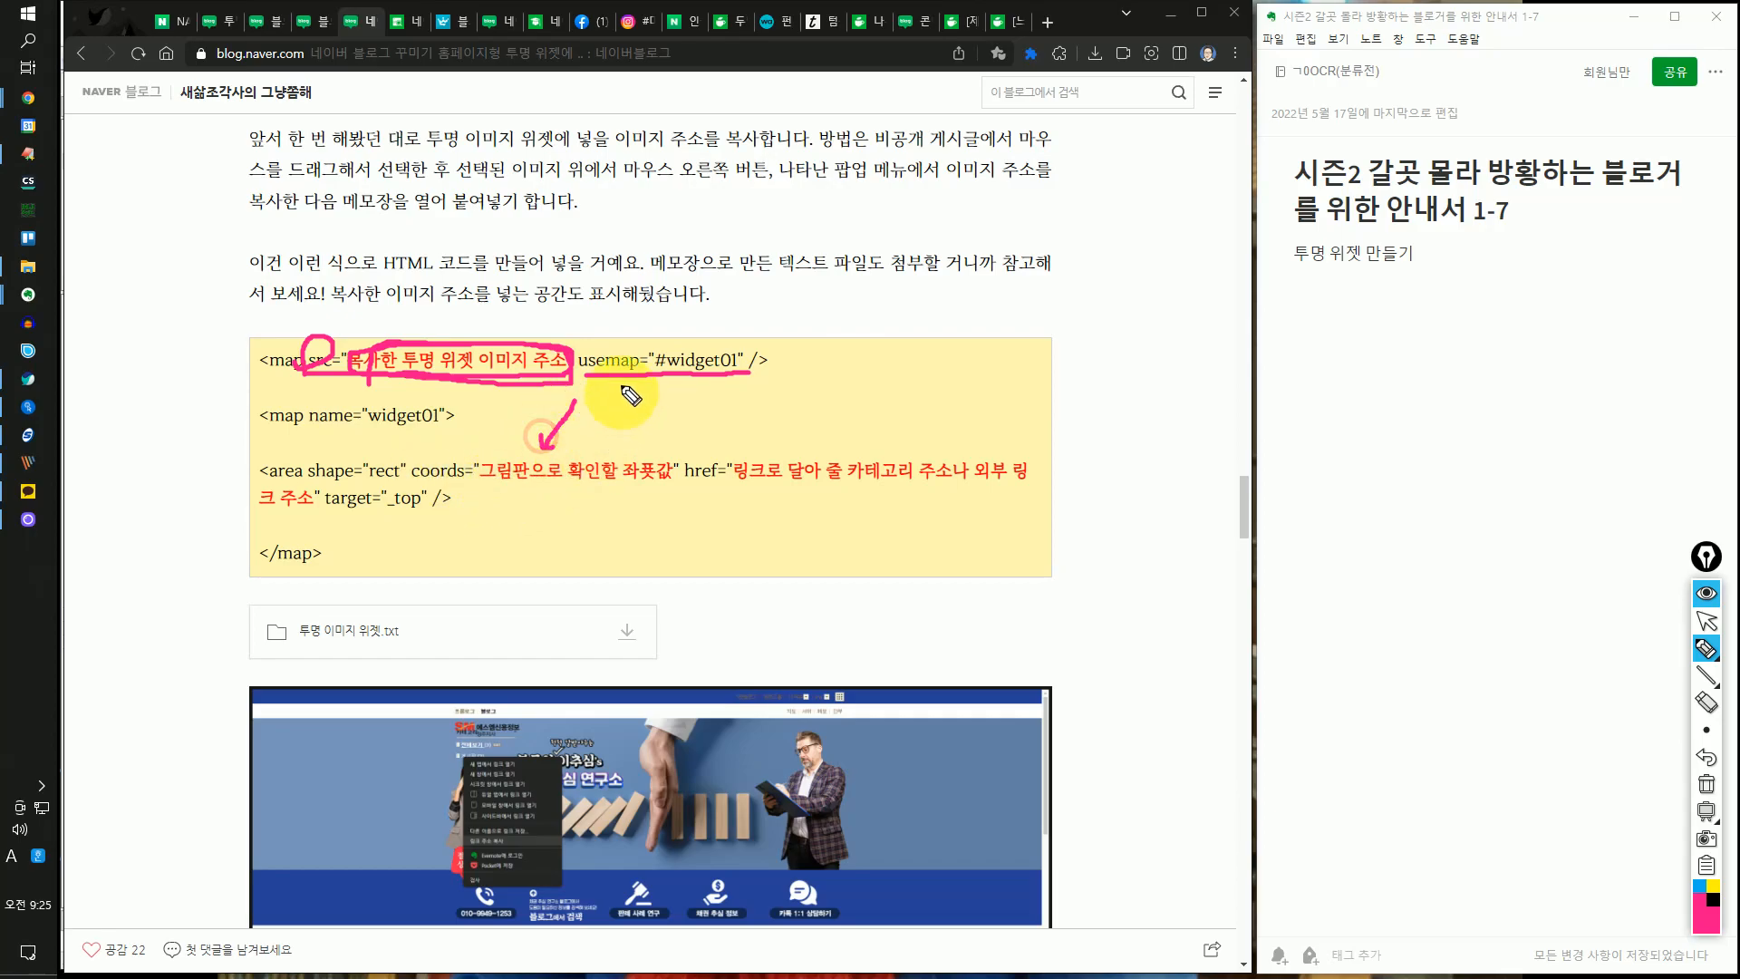
mouse_move(686, 308)
mouse_down()
mouse_move(700, 337)
mouse_move(723, 310)
mouse_up()
drag(262, 422, 435, 433)
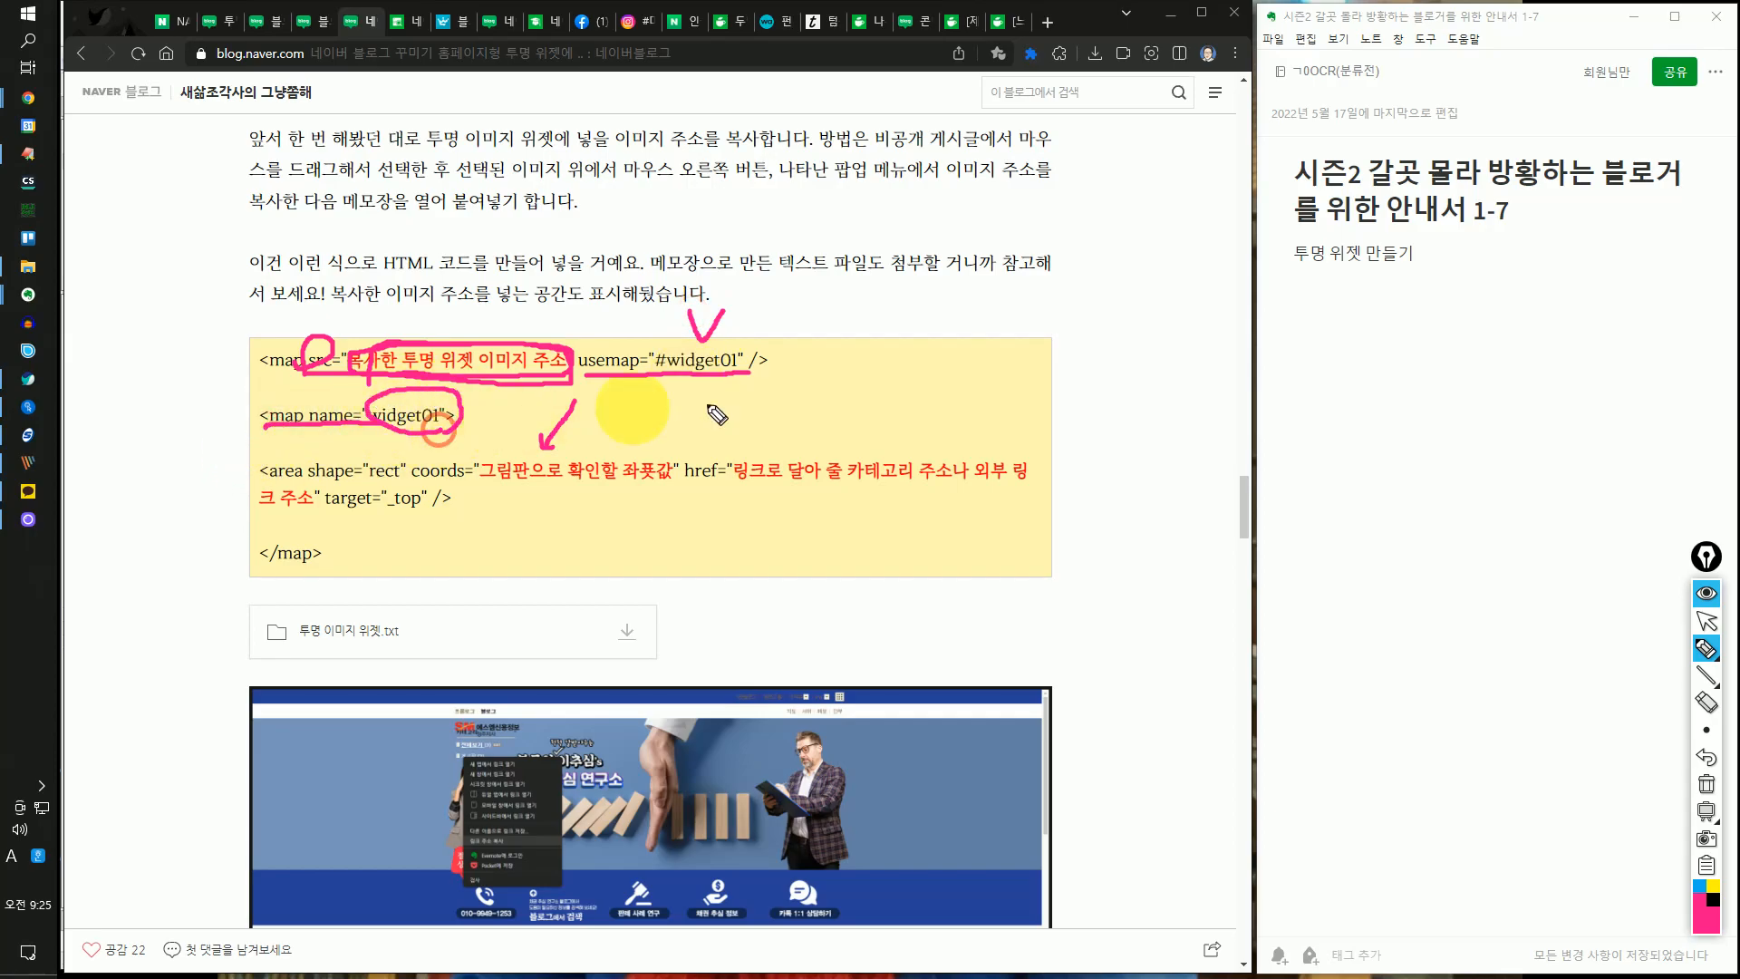
- Underline the first code line, draw a connector from the map name to the usemap value, and clear all drawings
mouse_move(901, 389)
mouse_down()
mouse_move(832, 390)
mouse_move(884, 428)
mouse_up()
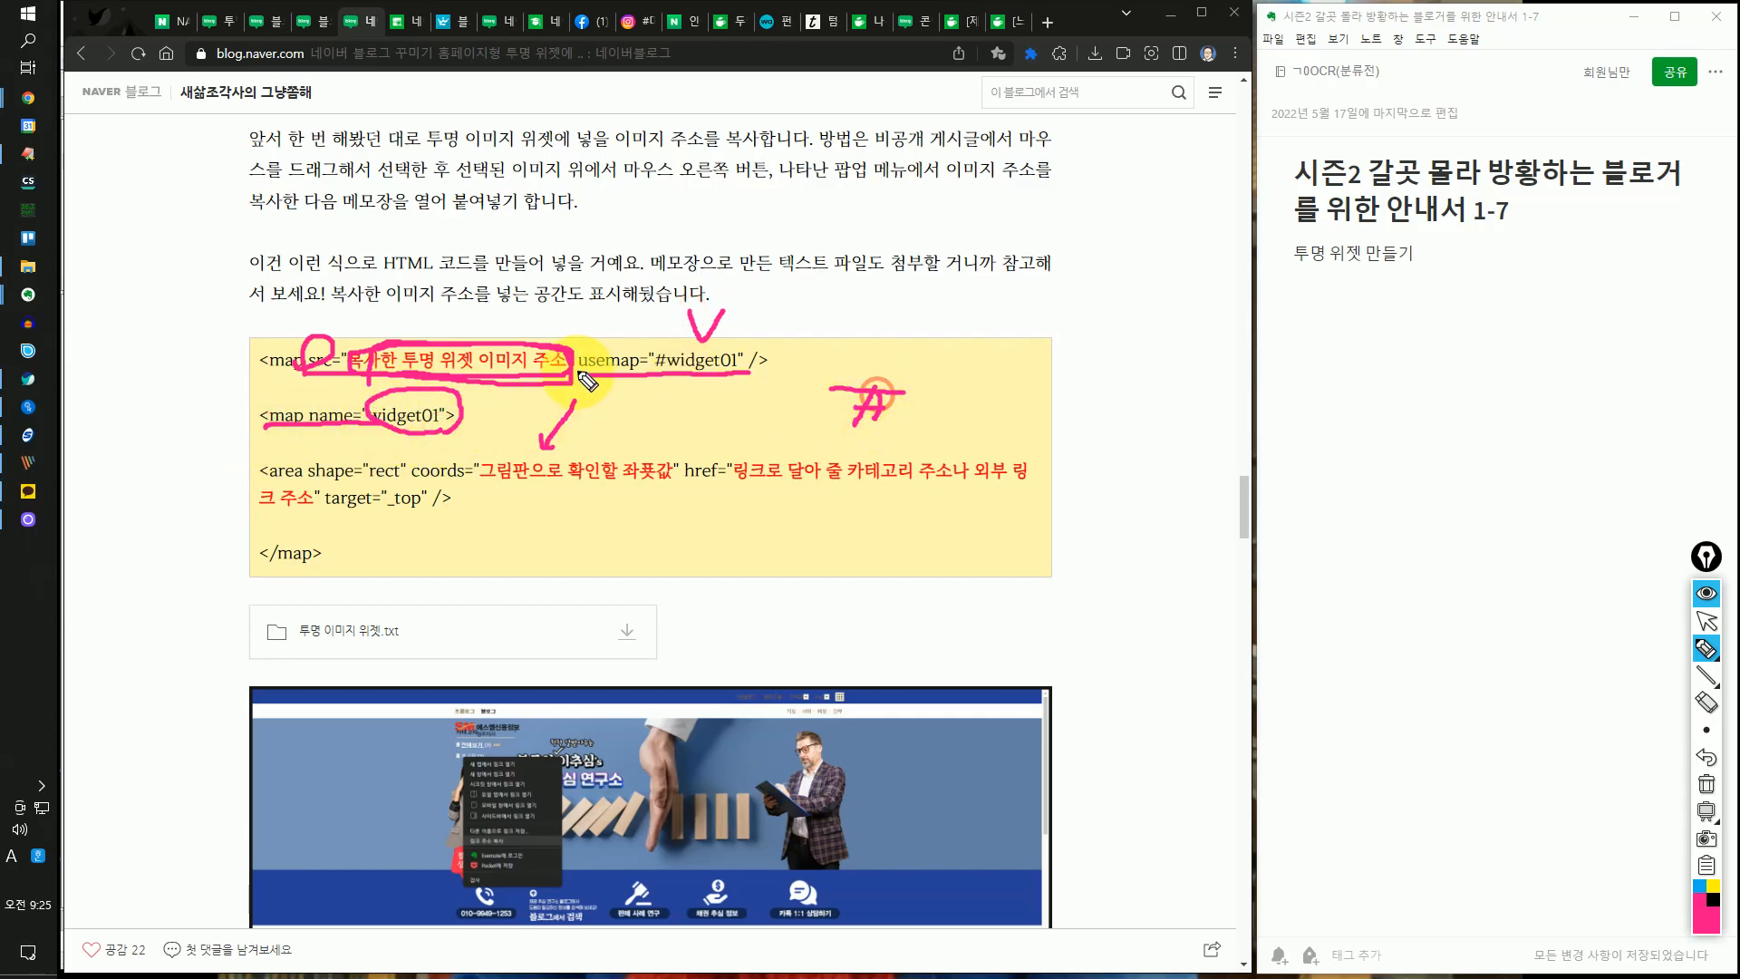
drag(263, 368, 322, 374)
drag(450, 381, 732, 379)
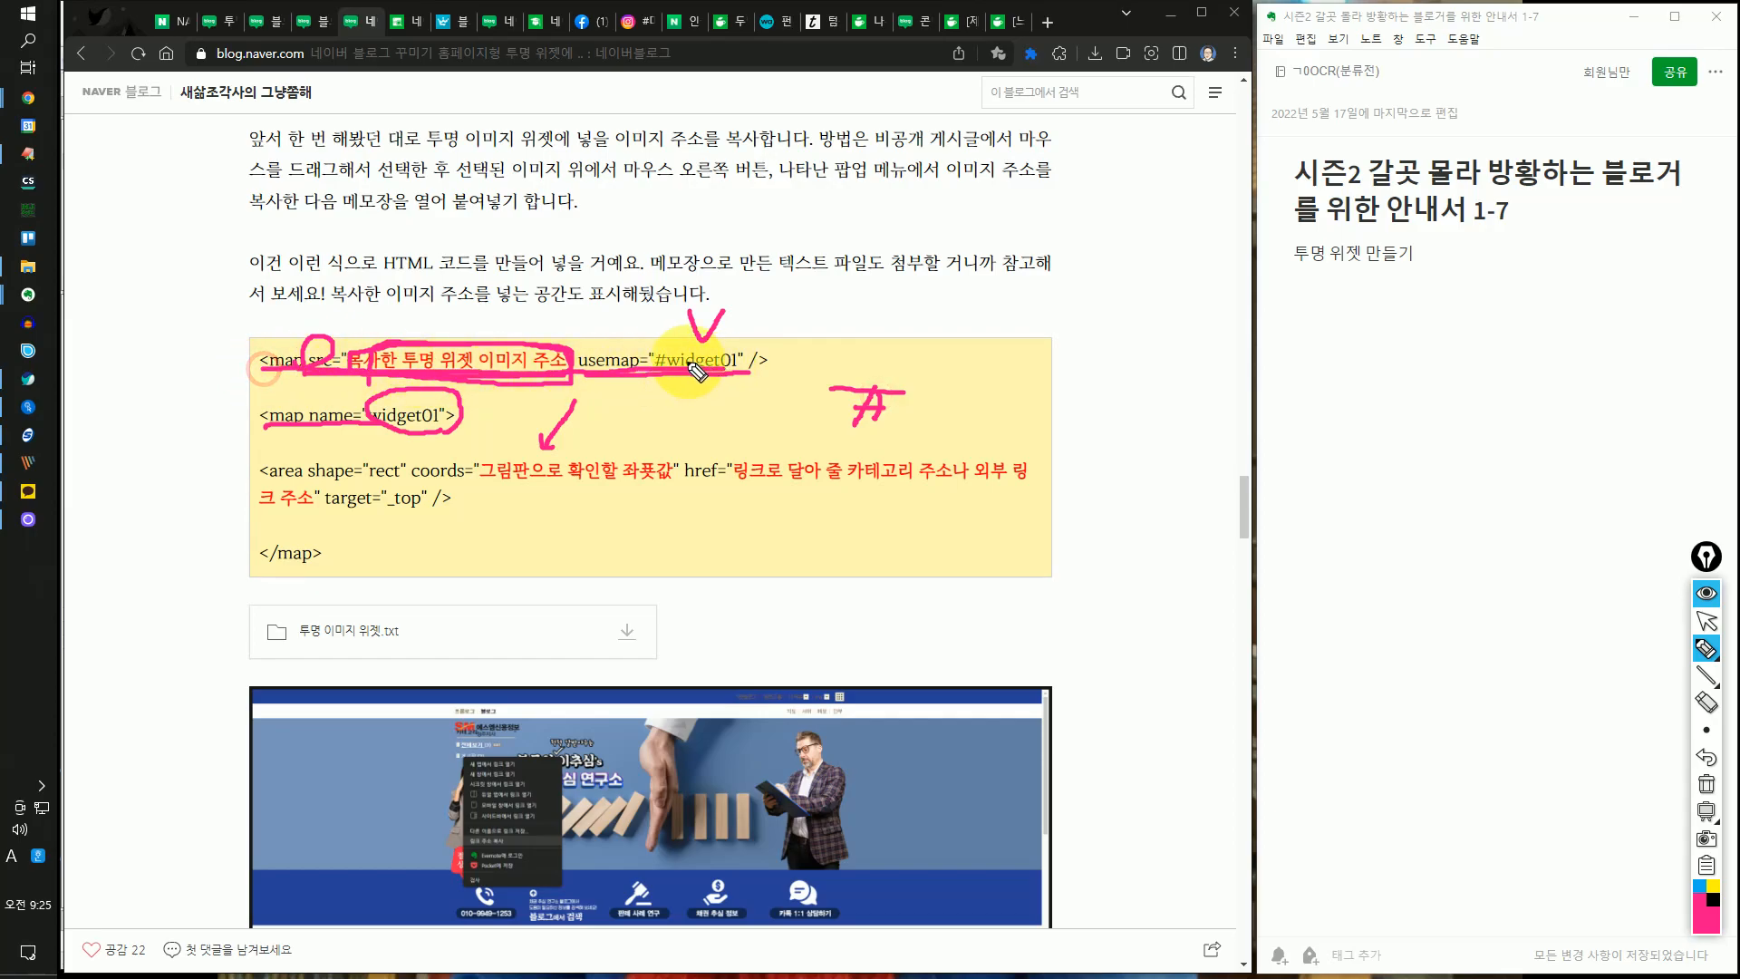
mouse_move(452, 415)
mouse_down()
mouse_move(686, 426)
mouse_move(716, 397)
mouse_up()
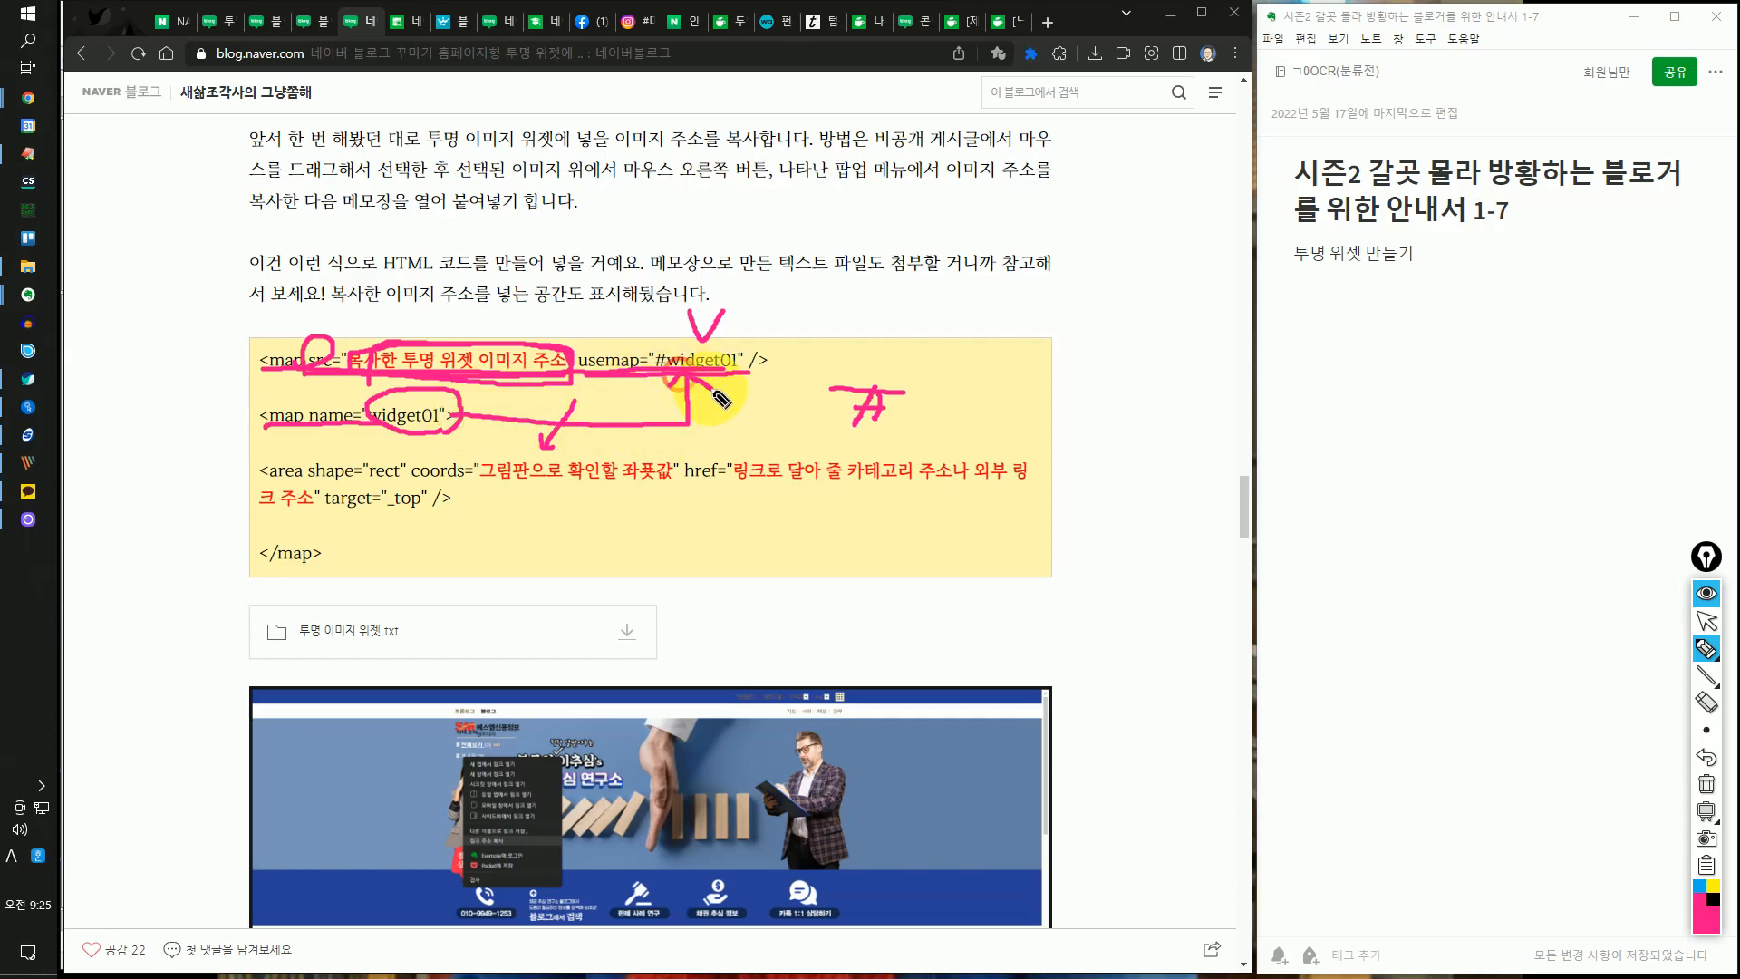
click(1706, 784)
- Underline the first two code lines, write "img" over the map tag and circle the image address placeholder
drag(266, 426, 423, 424)
drag(577, 371, 751, 378)
drag(250, 371, 536, 373)
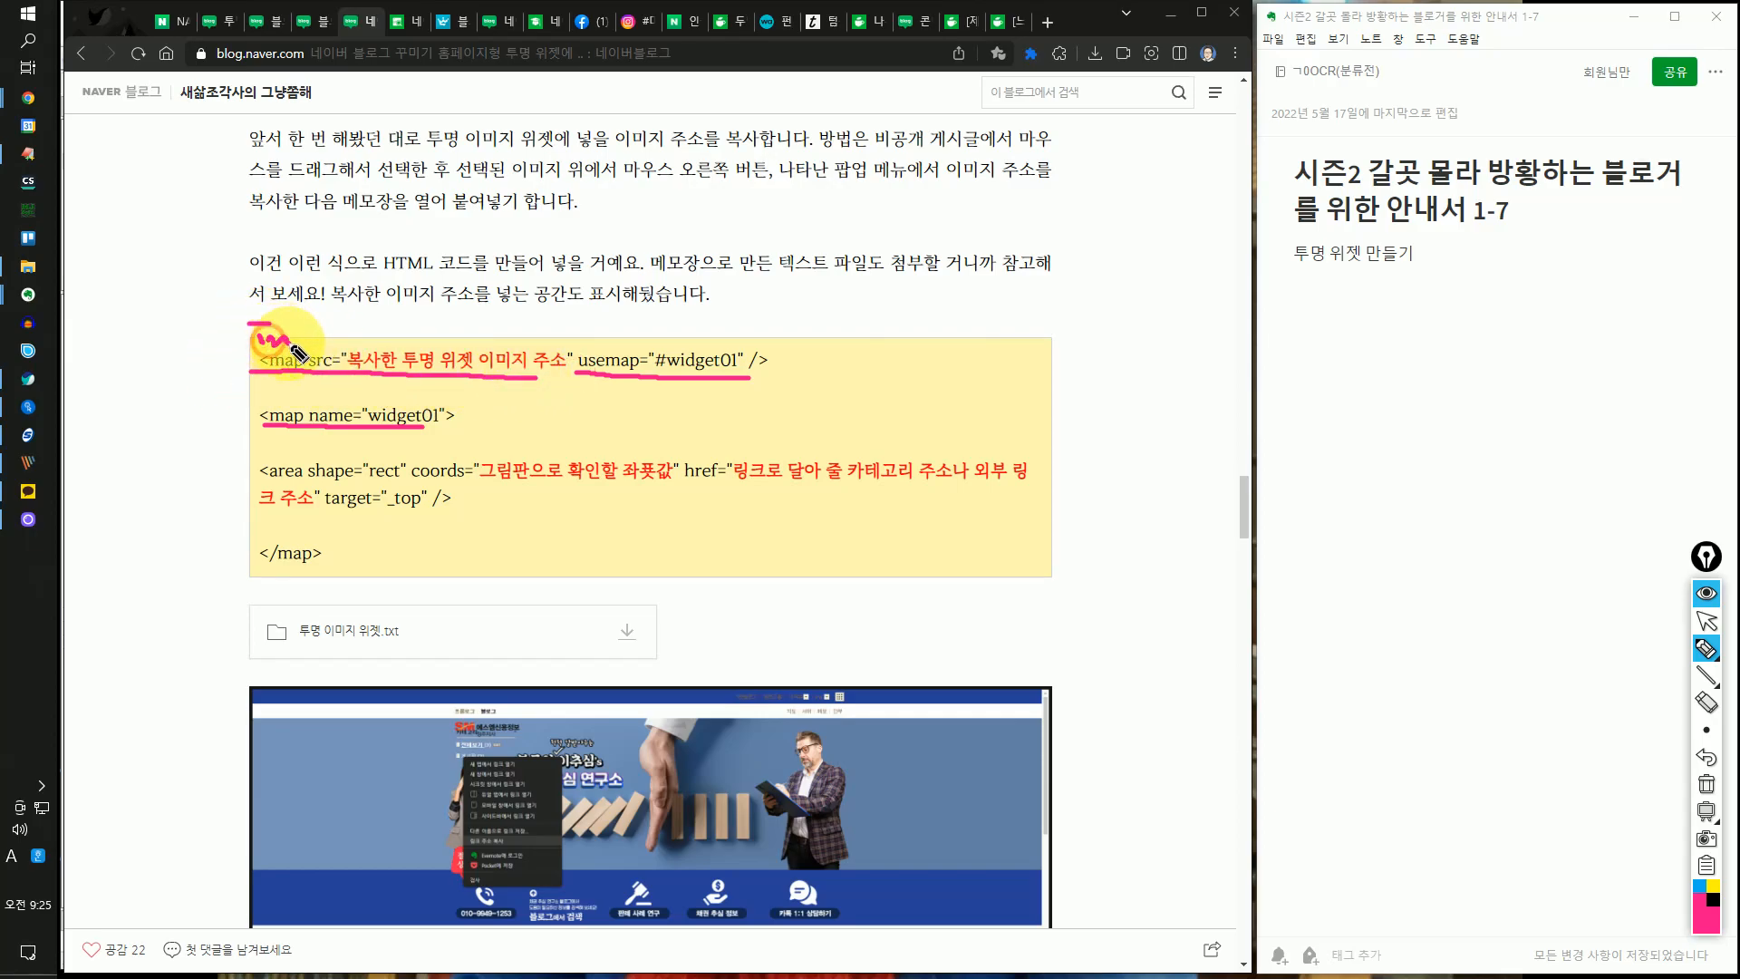
mouse_move(321, 363)
mouse_down()
mouse_move(497, 330)
mouse_move(433, 392)
mouse_up()
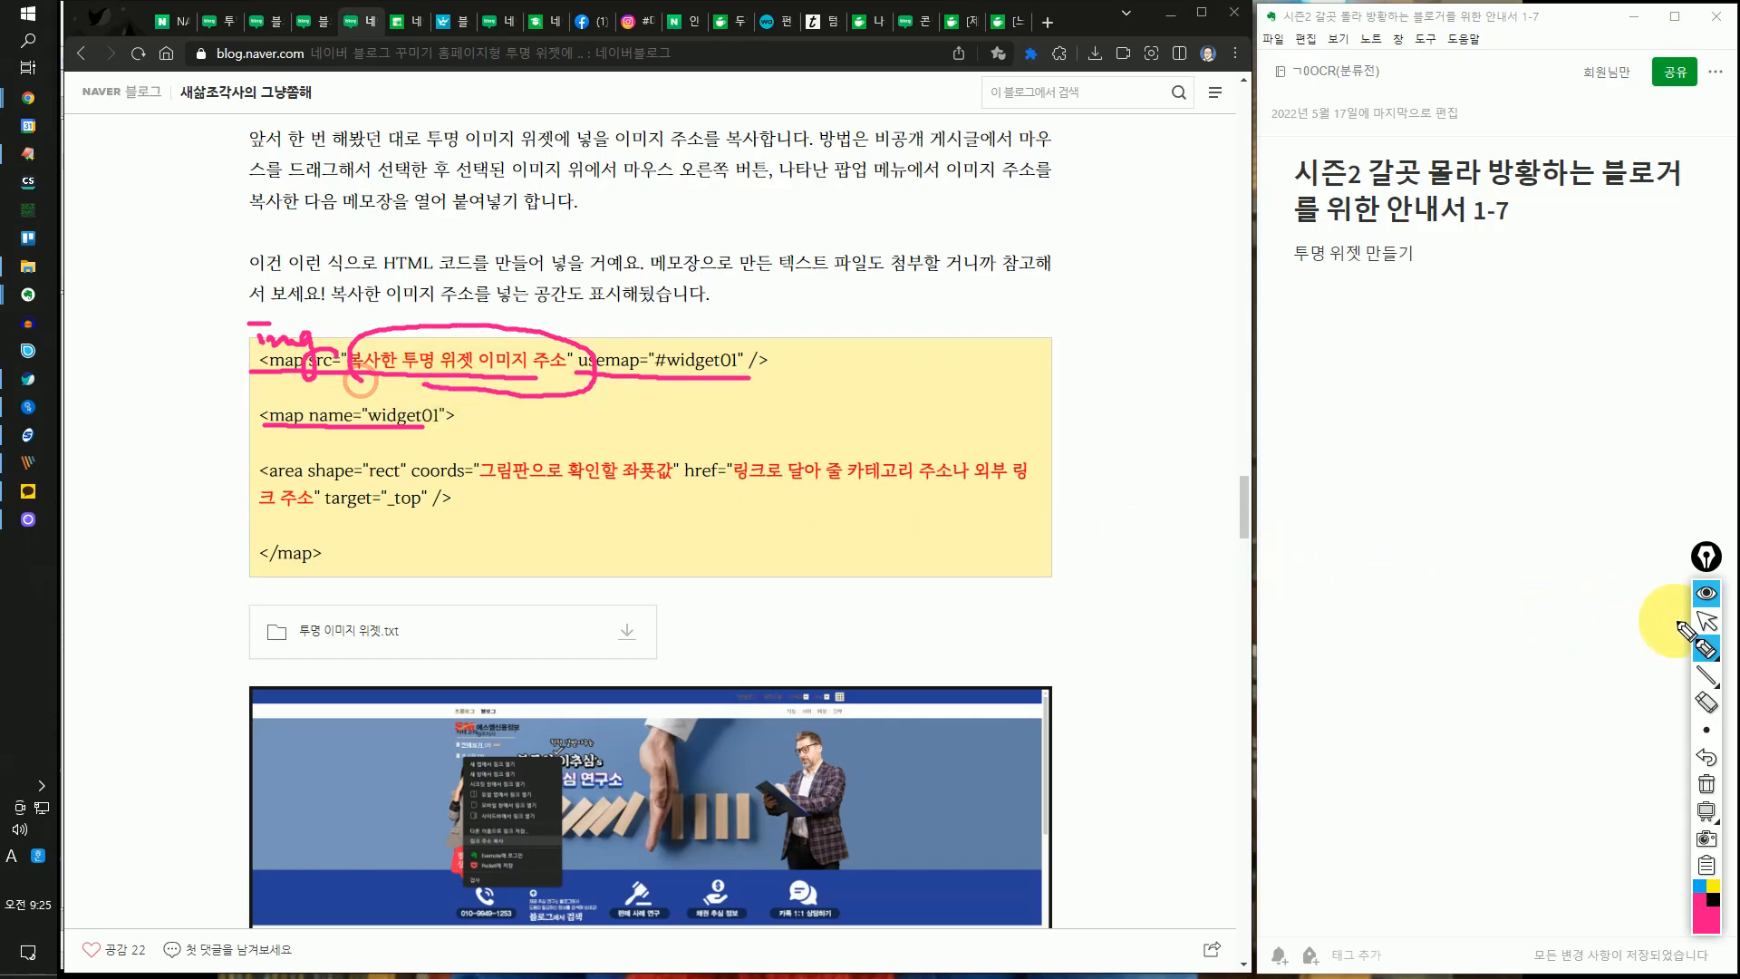
- Show the published 투명 이미지 위젯 post and draw a check mark with a line on its transparent image
click(1703, 622)
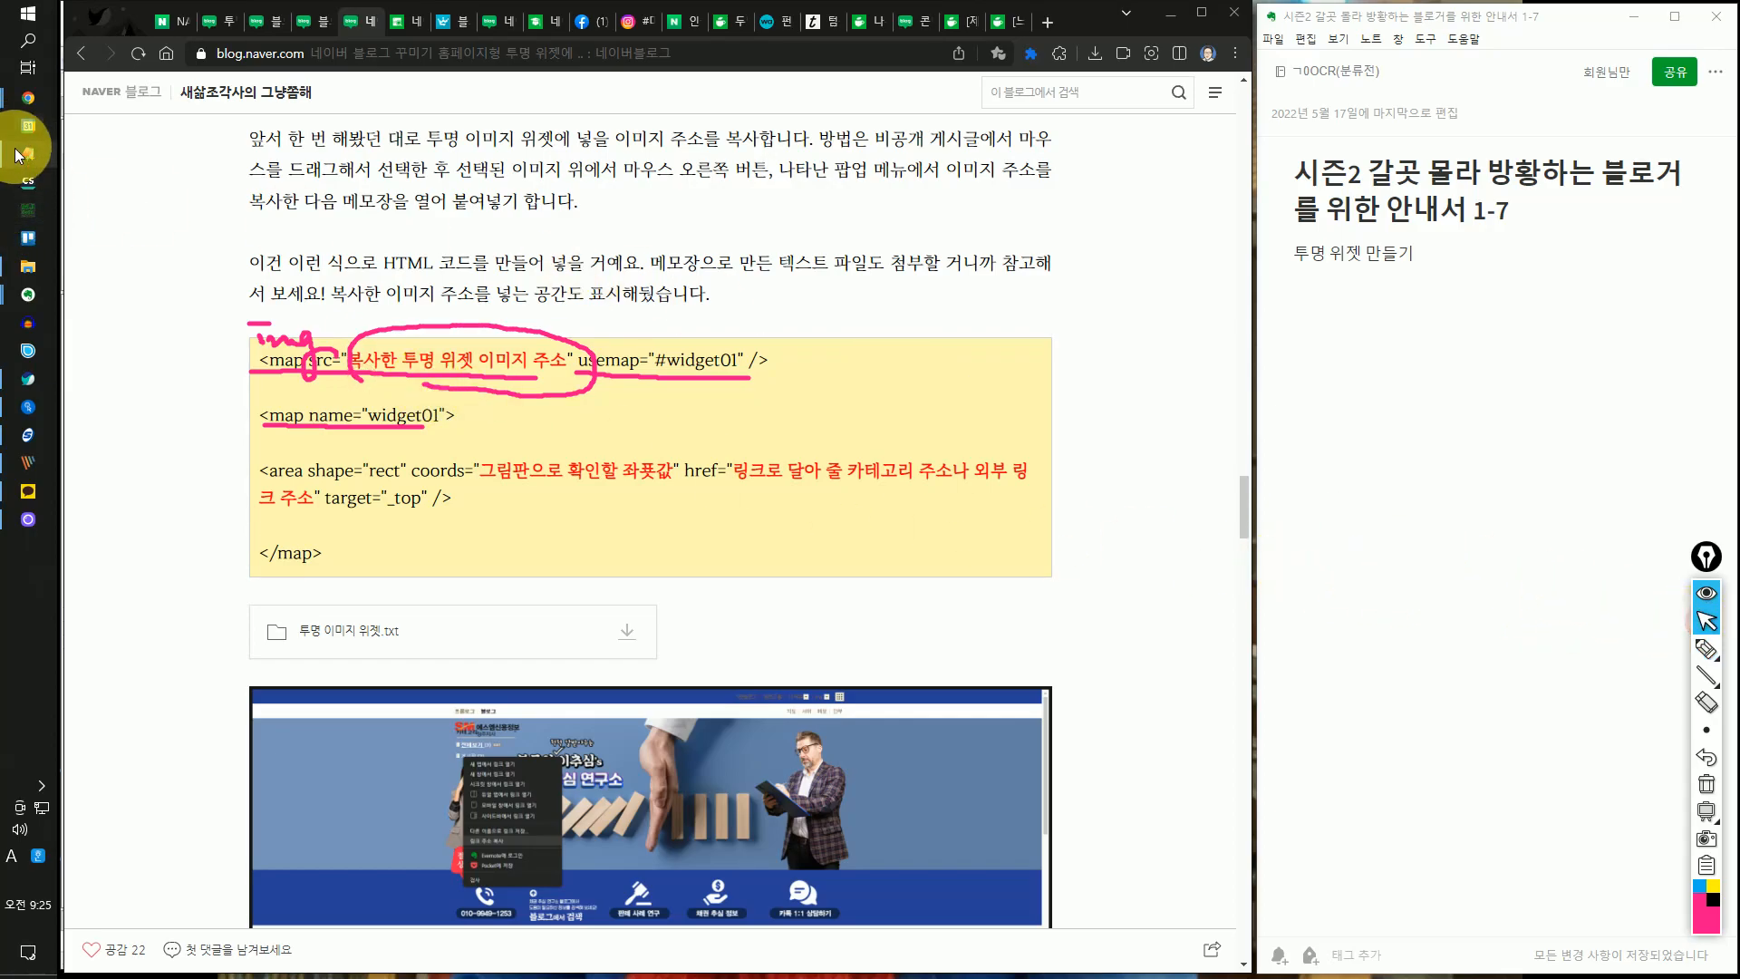
mouse_move(130, 118)
click(213, 26)
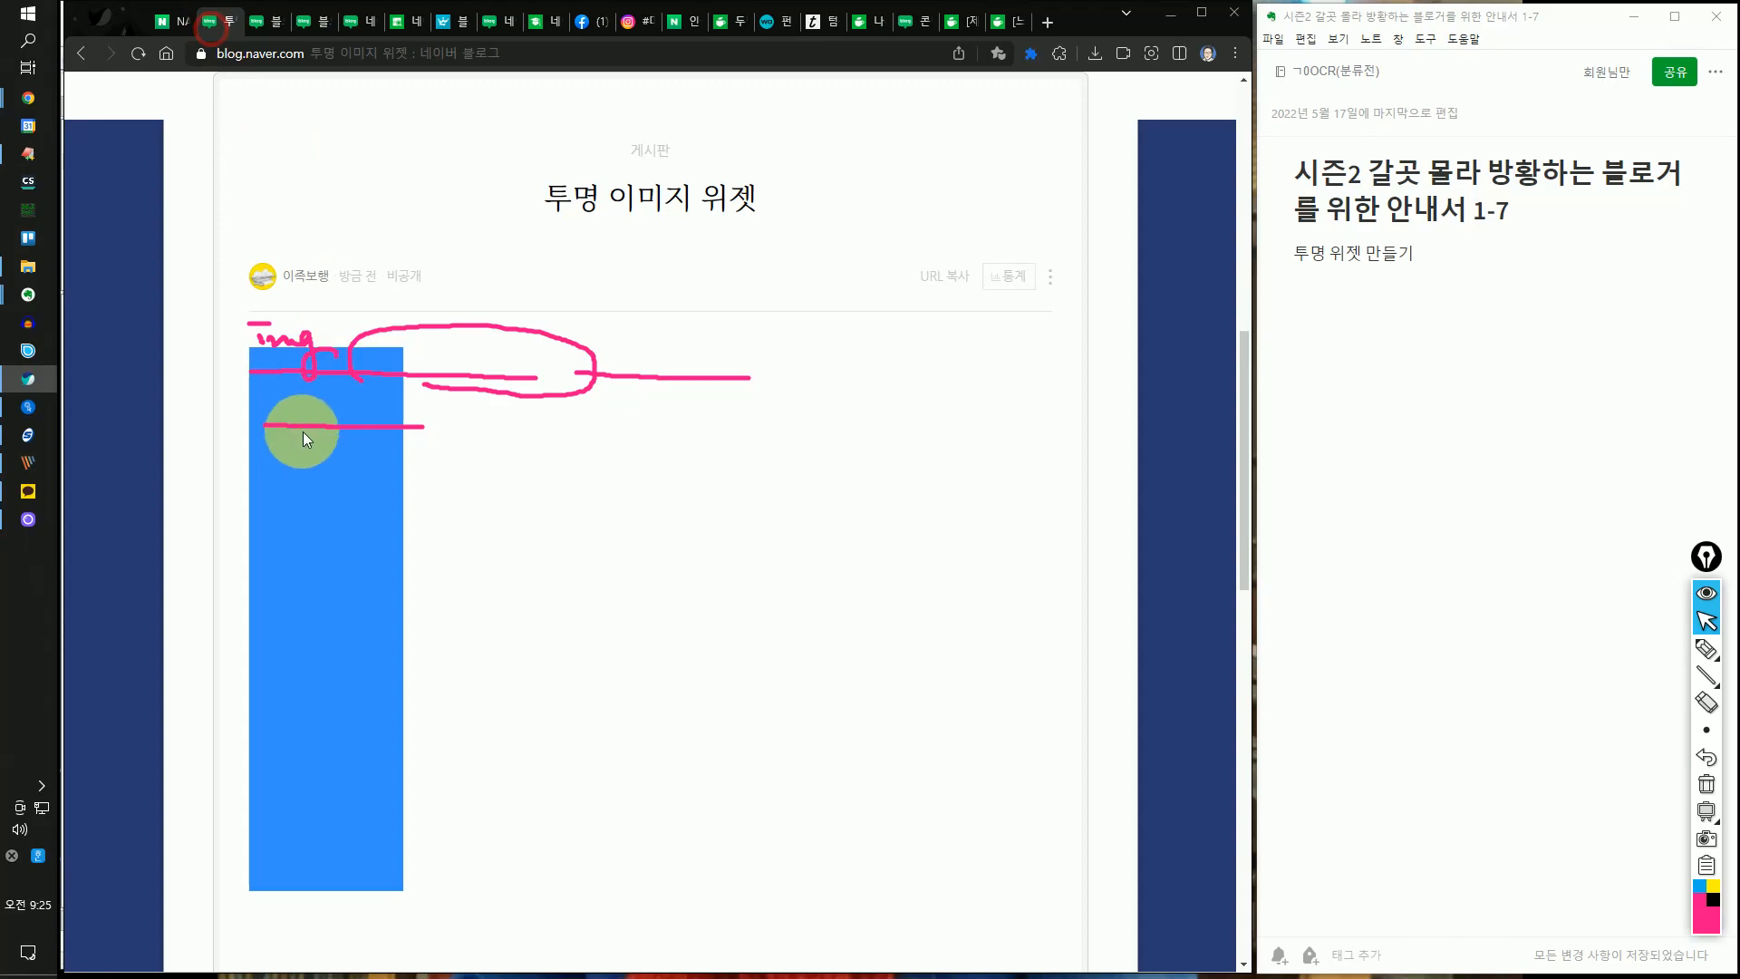
click(1706, 649)
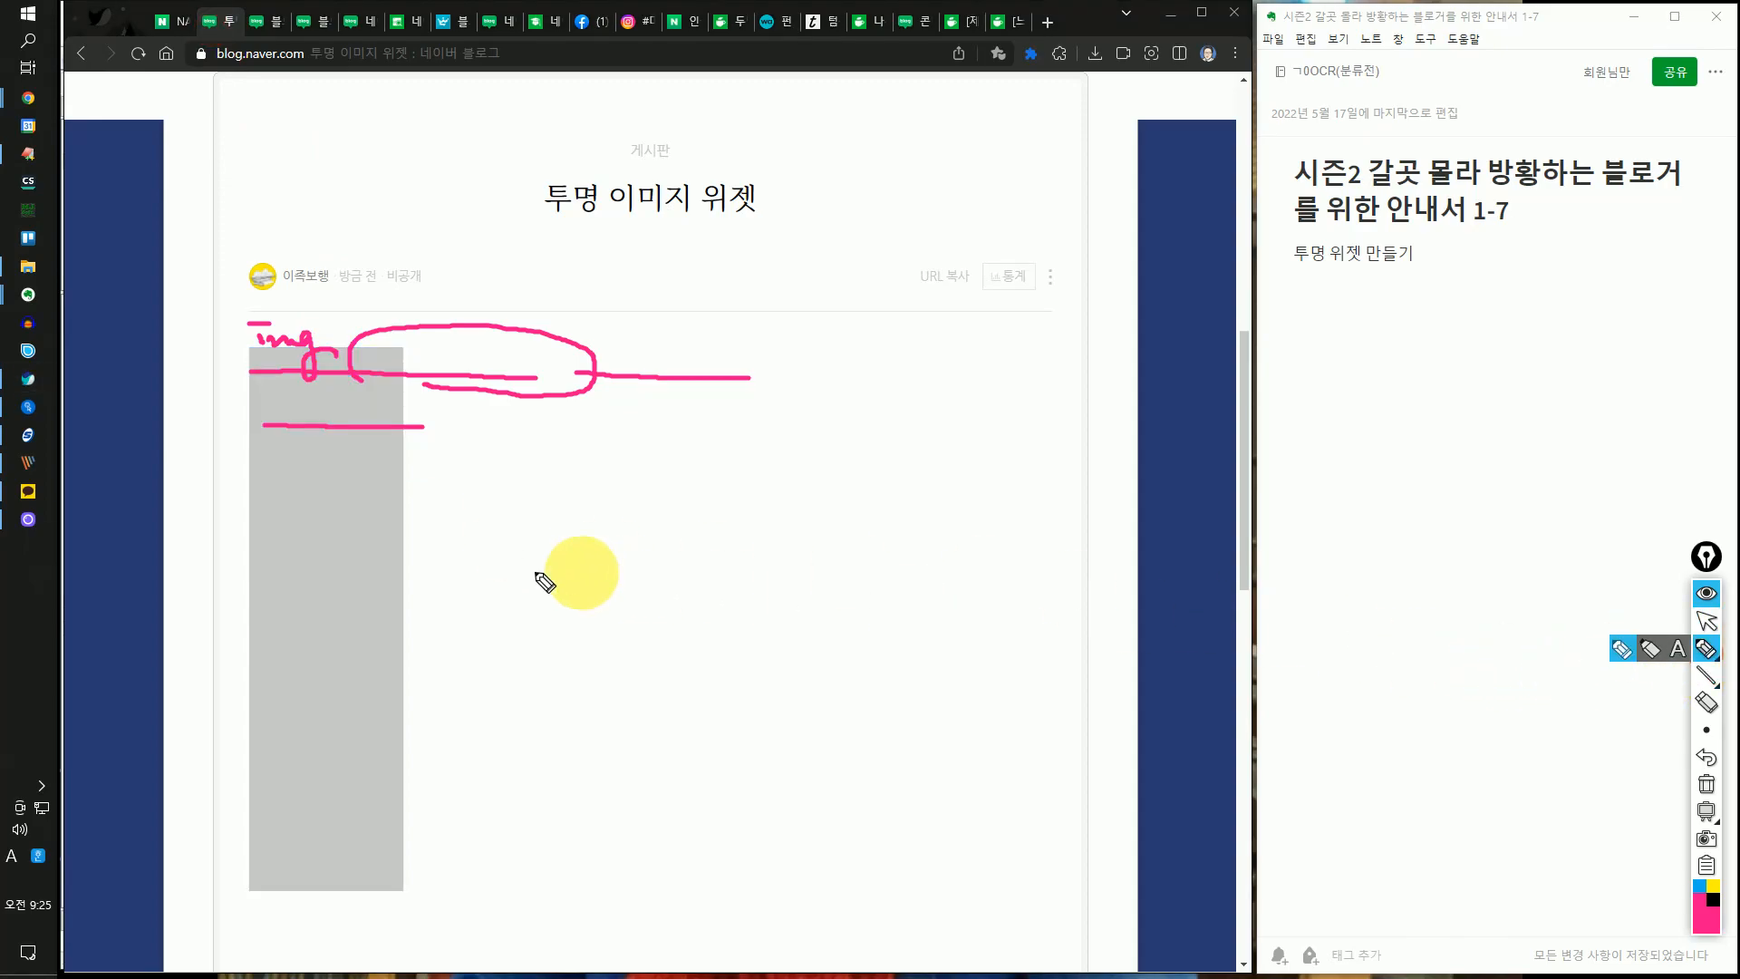
drag(304, 521, 645, 559)
- Switch to EditPlus to view the pasted image address and minimize the editor again
click(1705, 623)
click(29, 154)
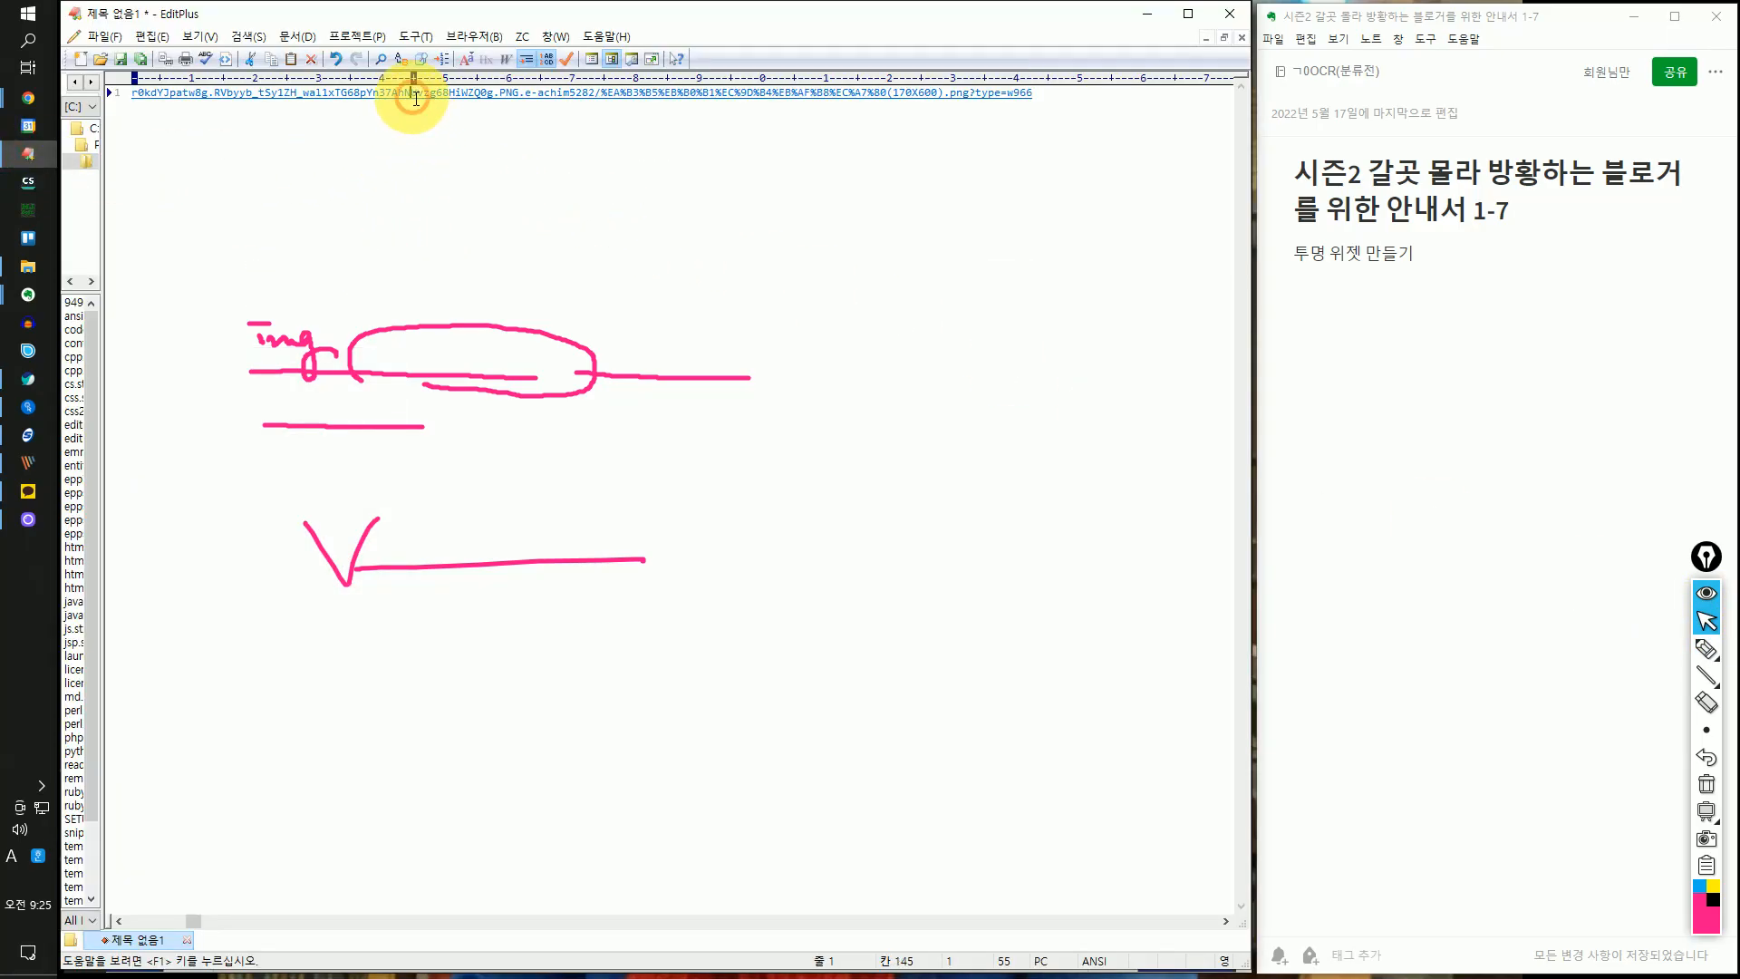
click(413, 96)
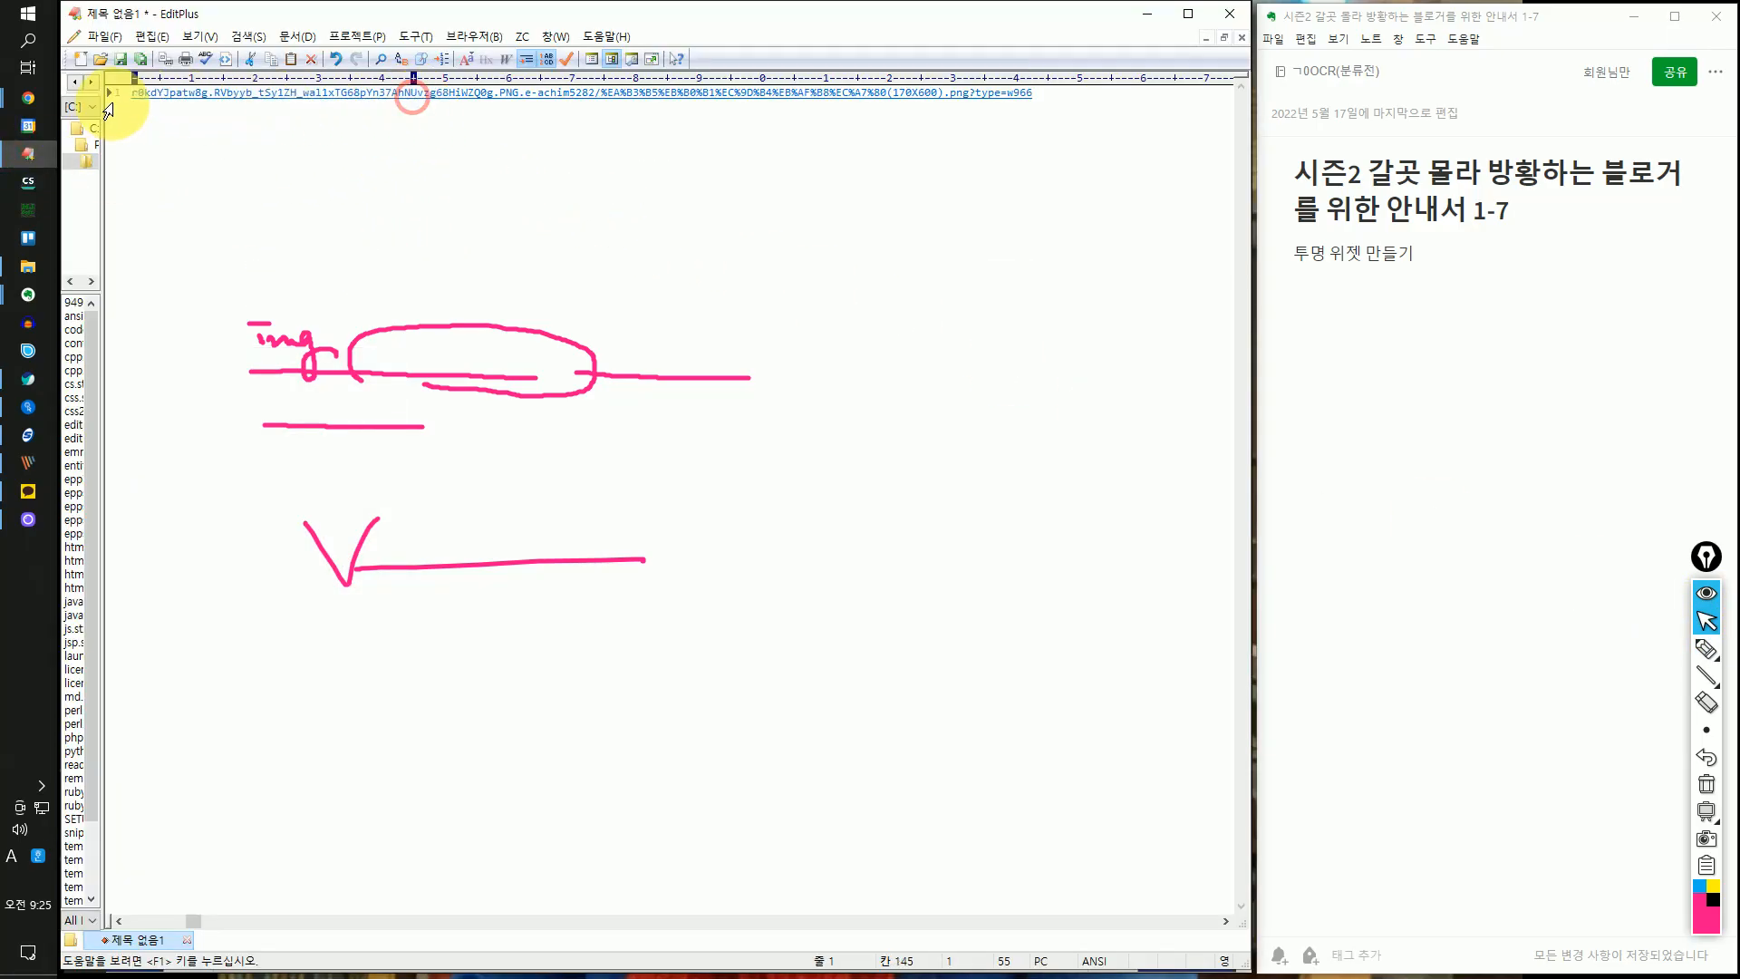
click(1147, 15)
- Return to the tutorial post's HTML code, draw an arrow to the image address placeholder and clear all drawings
click(312, 24)
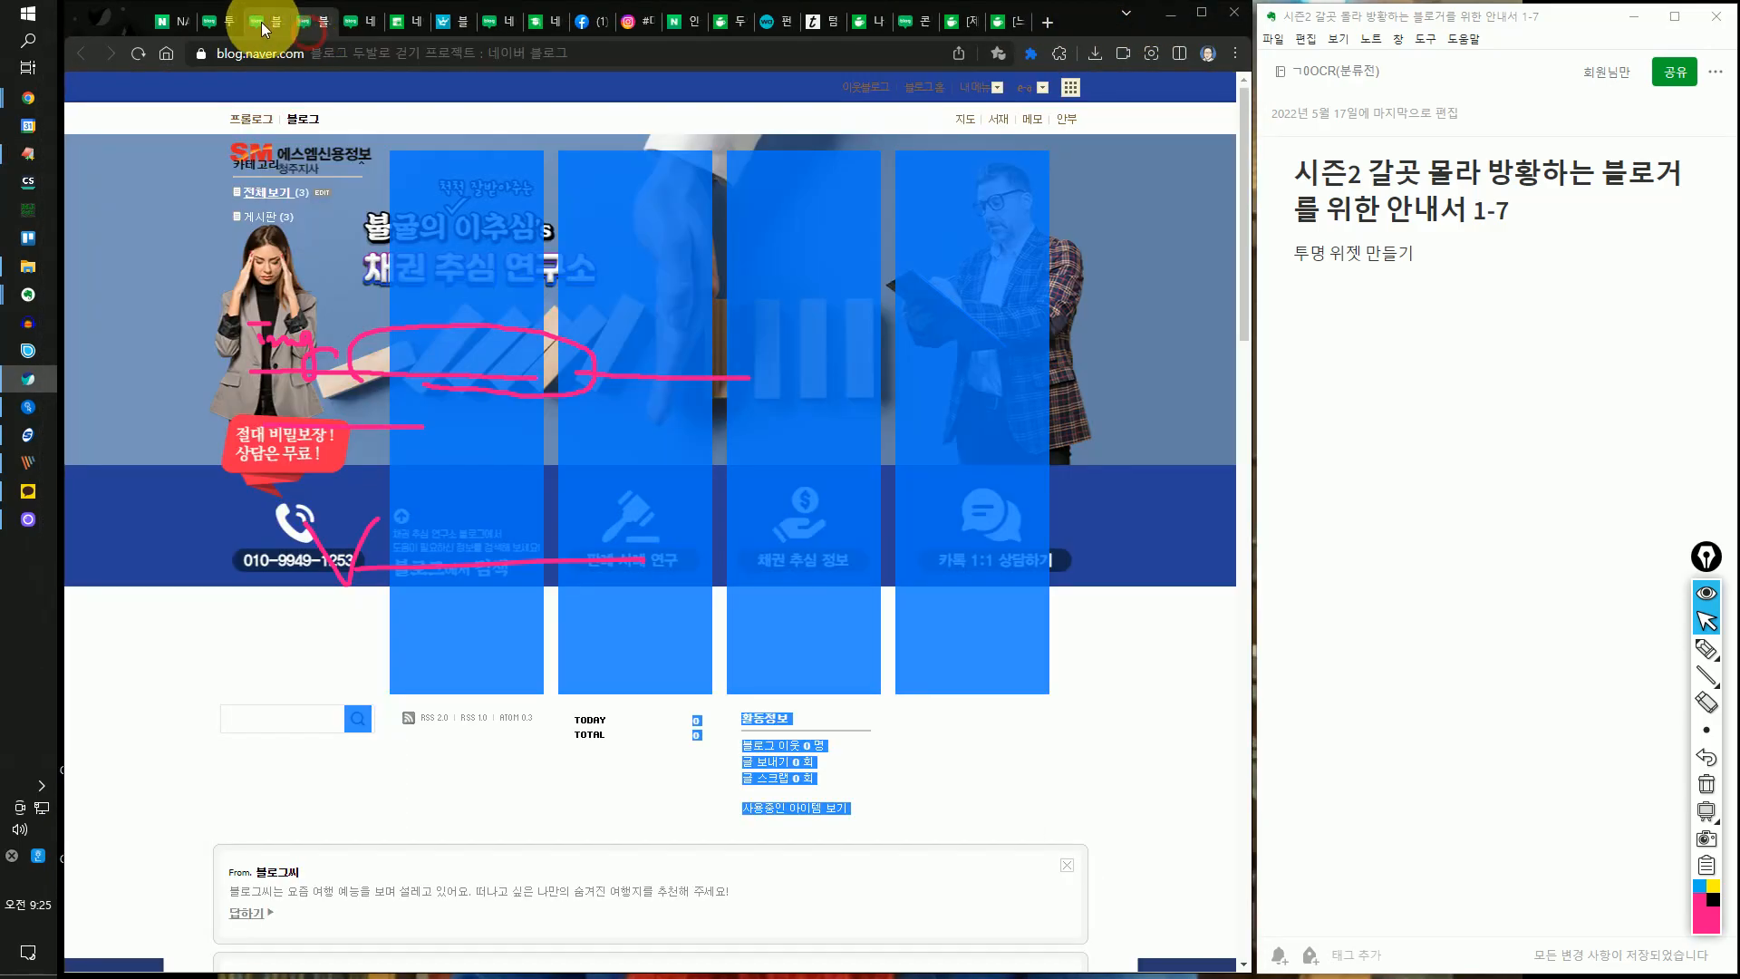
click(362, 24)
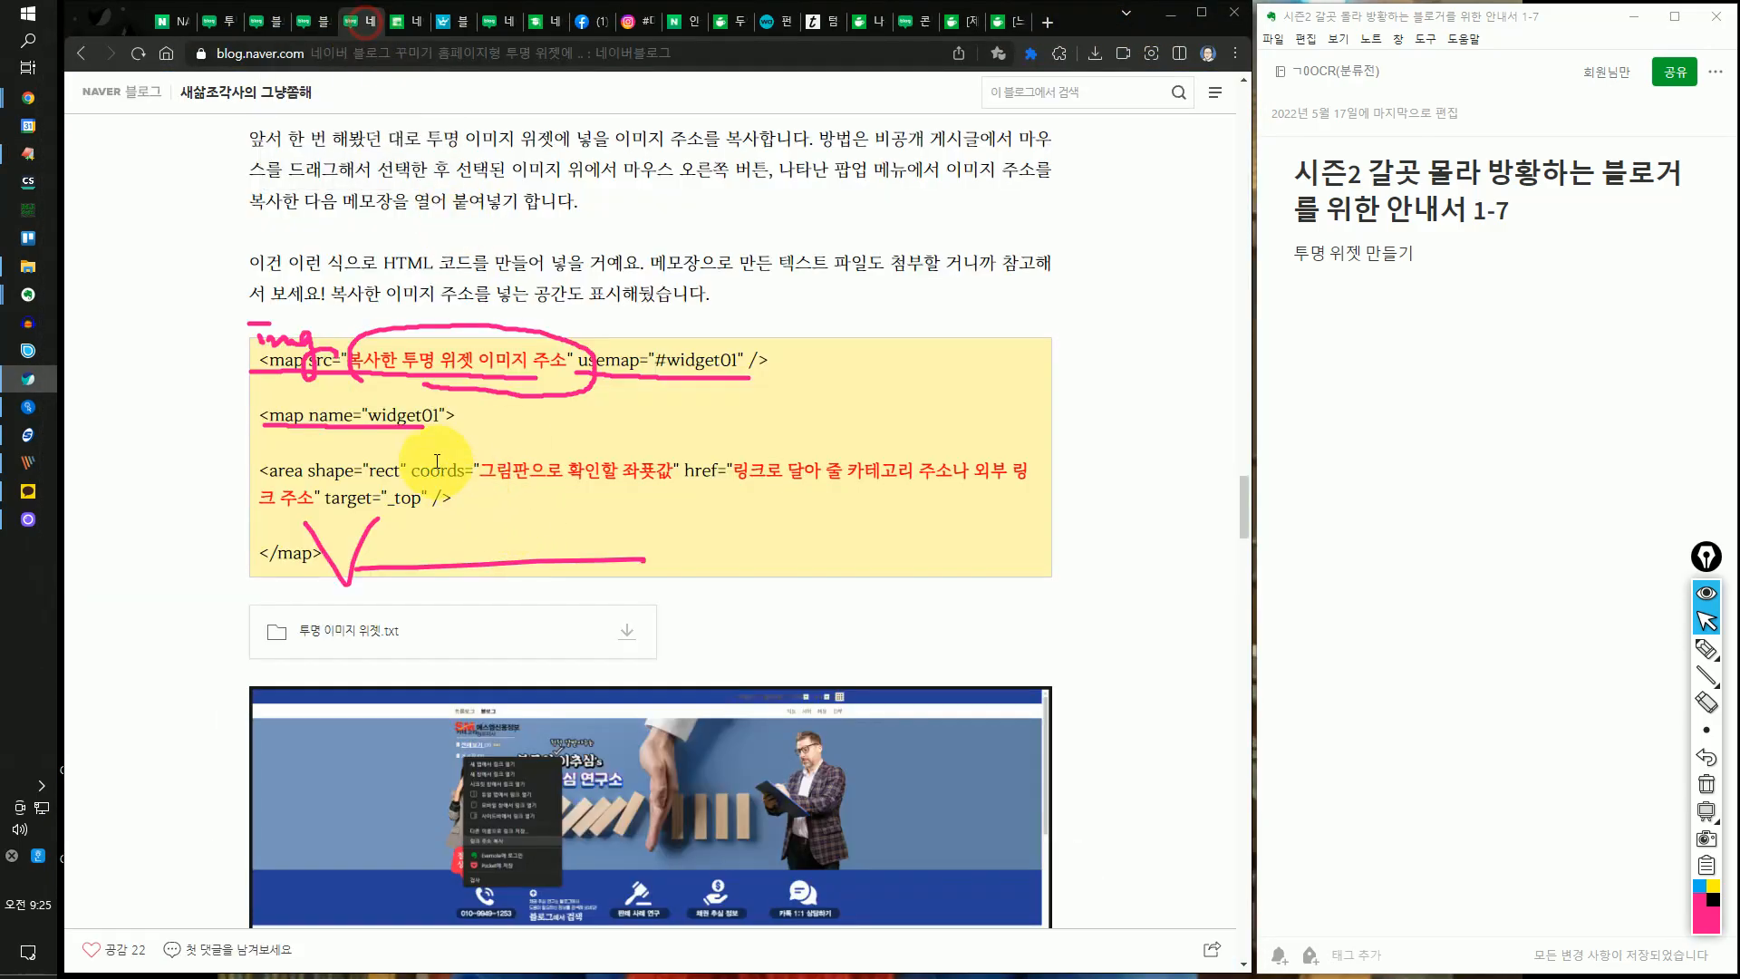
click(1706, 649)
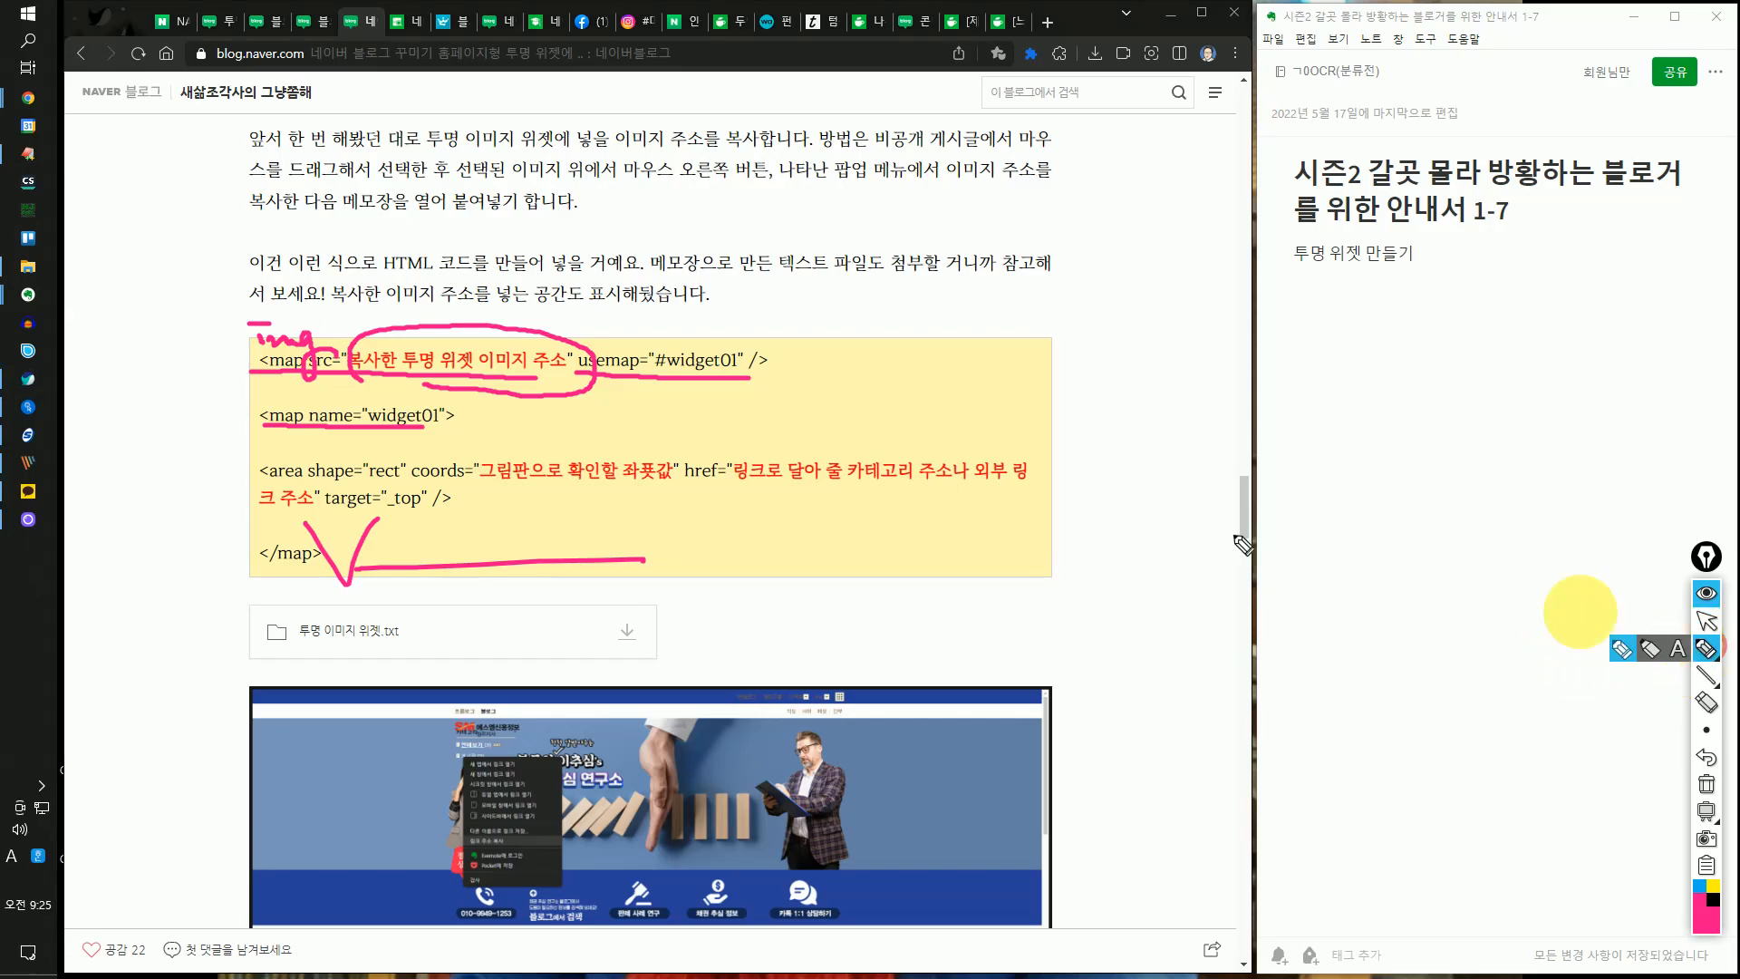
drag(497, 314, 552, 297)
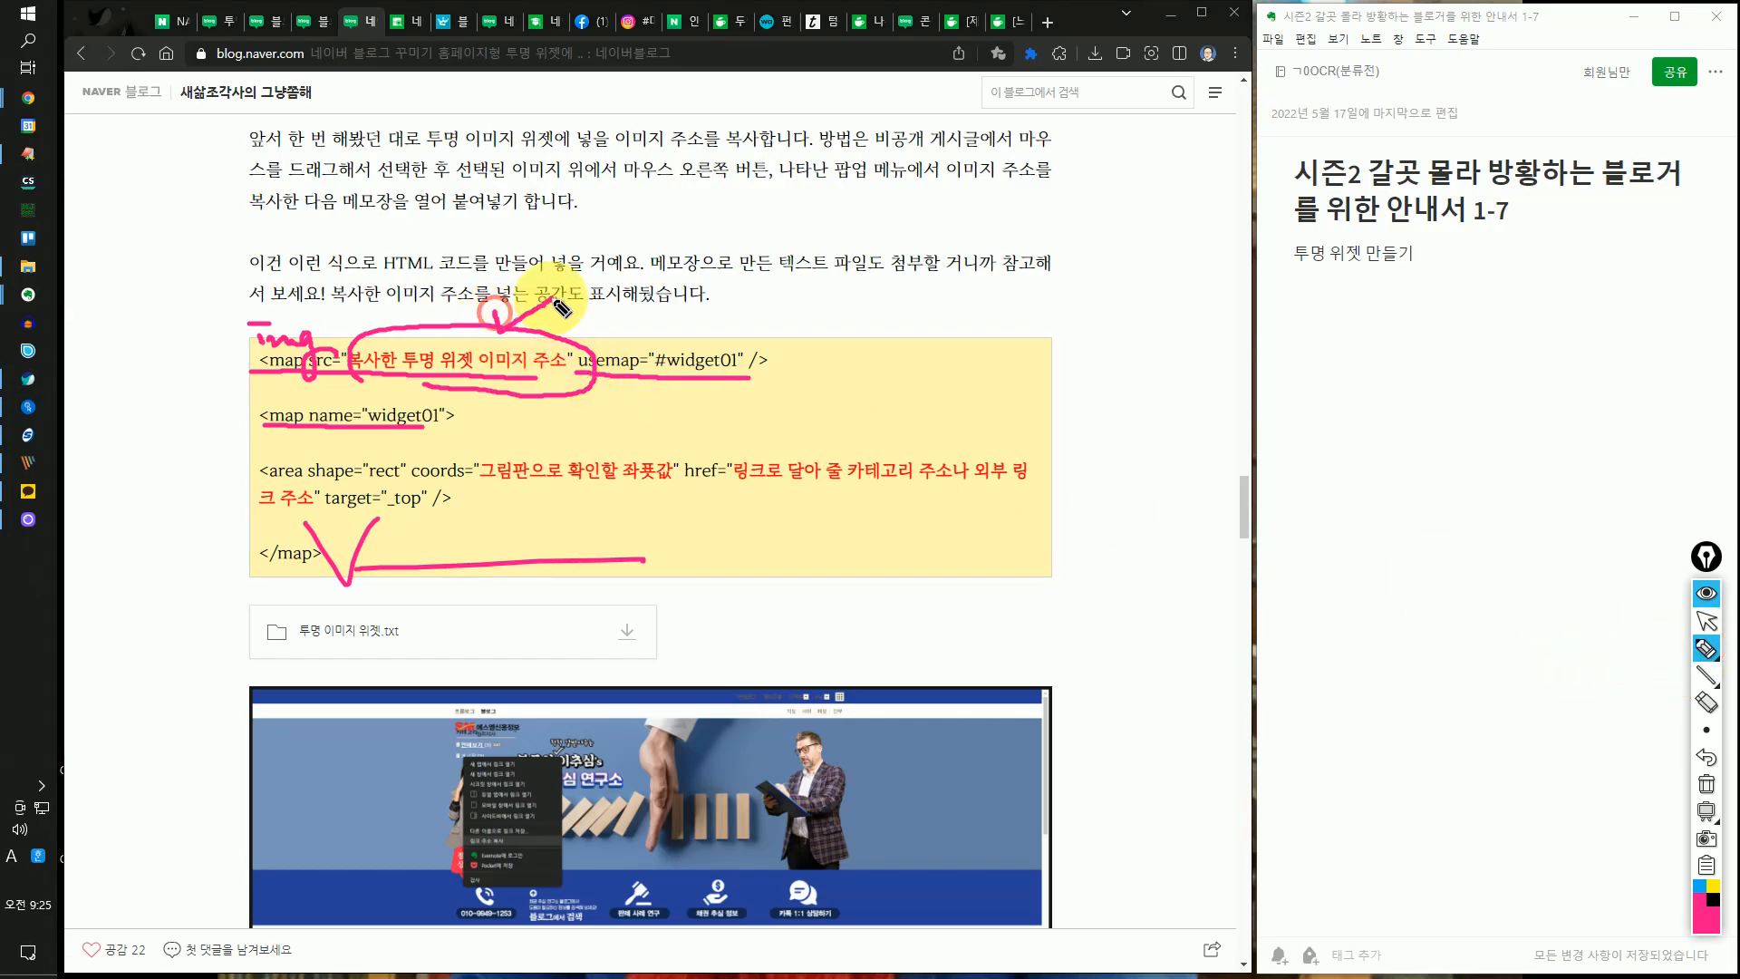
click(1707, 622)
click(1706, 784)
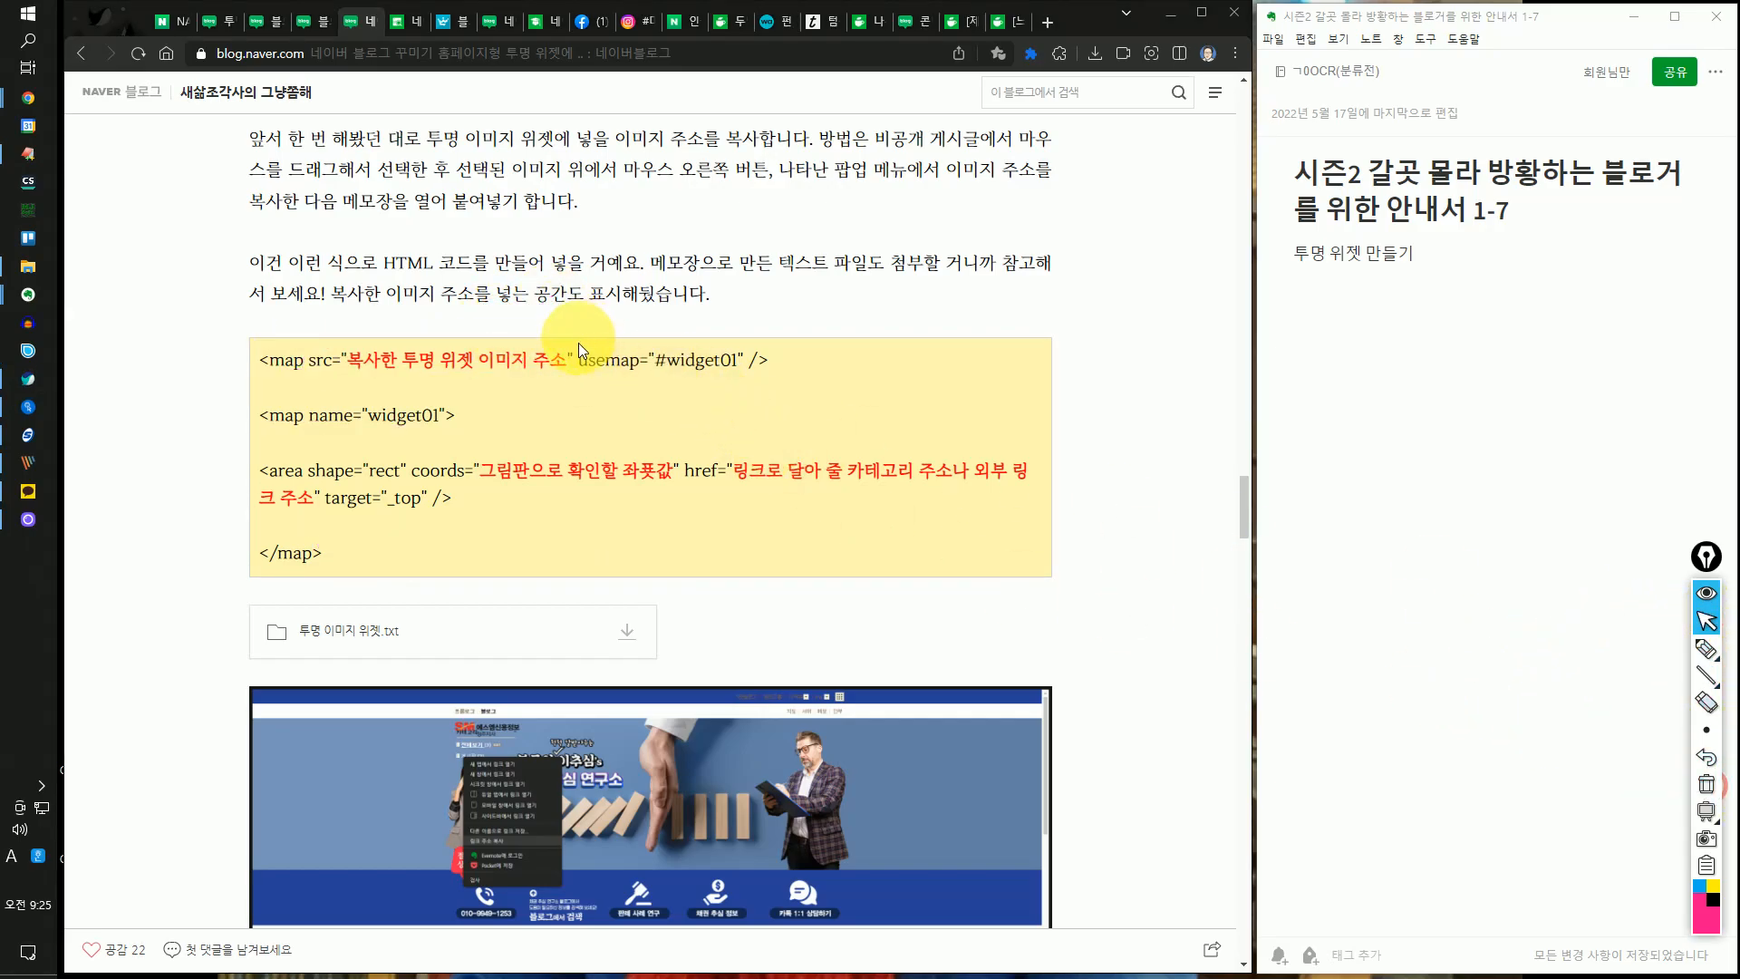
- Circle the area tag and its rect shape in the code and sketch a sample rectangle above the code block
click(369, 419)
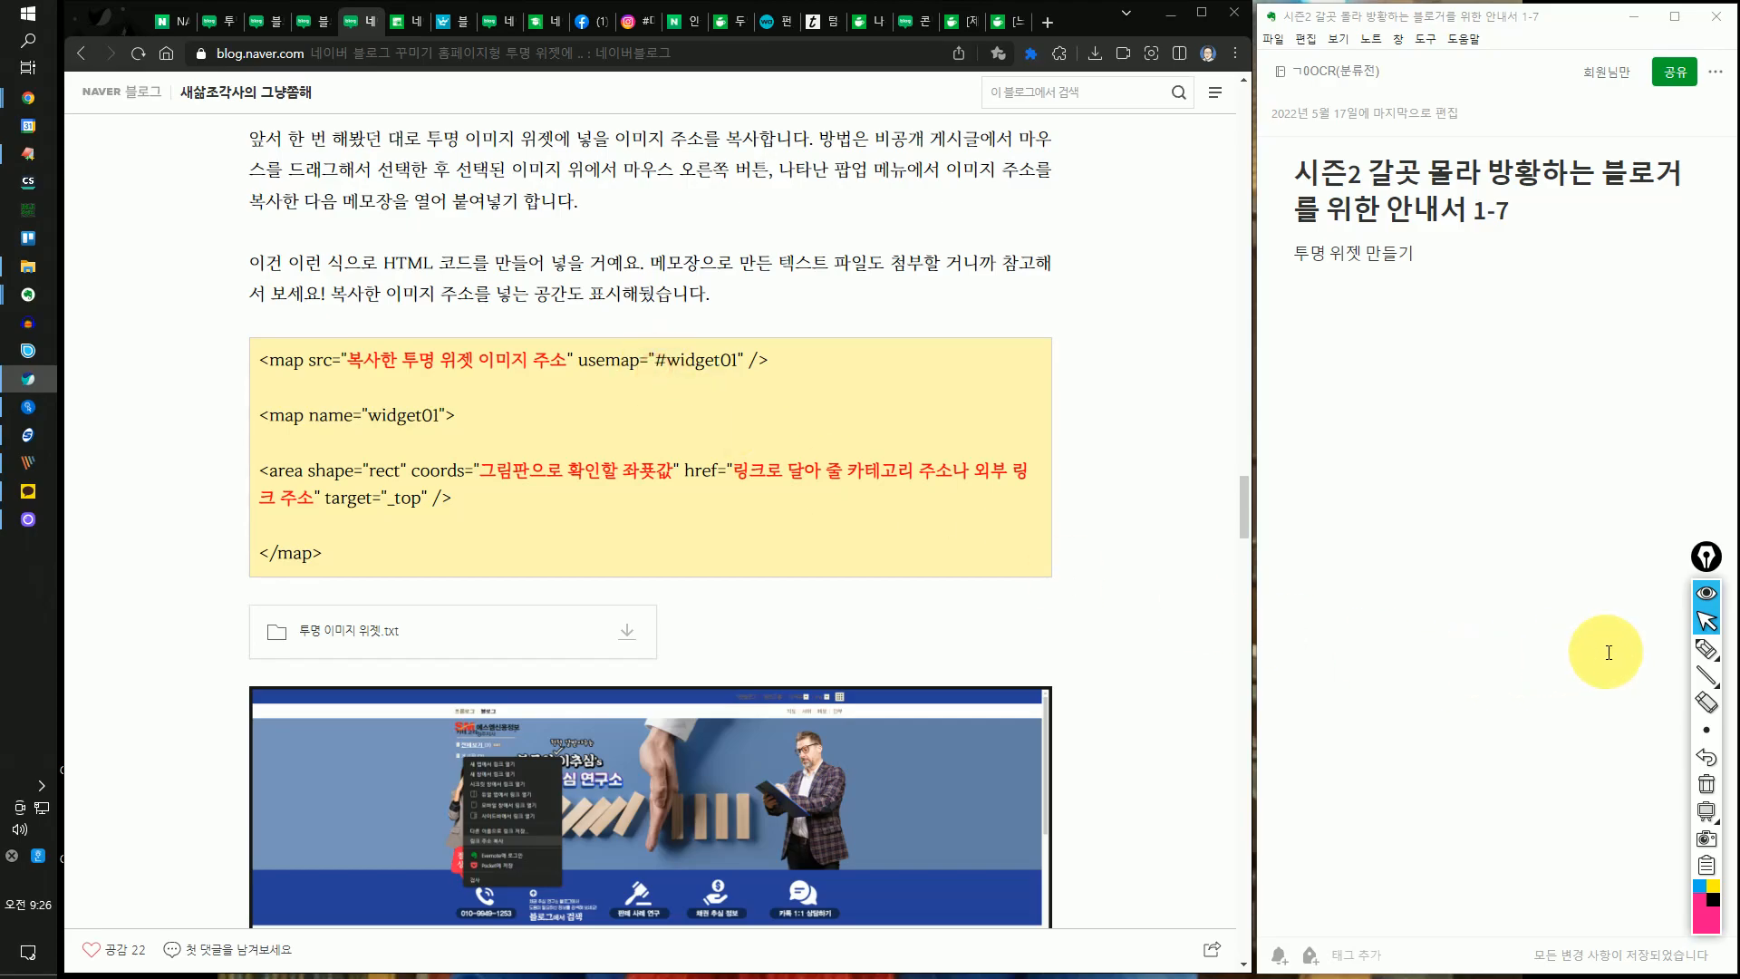
click(1706, 649)
mouse_move(265, 485)
mouse_down()
mouse_move(307, 487)
mouse_move(272, 453)
mouse_move(272, 474)
mouse_up()
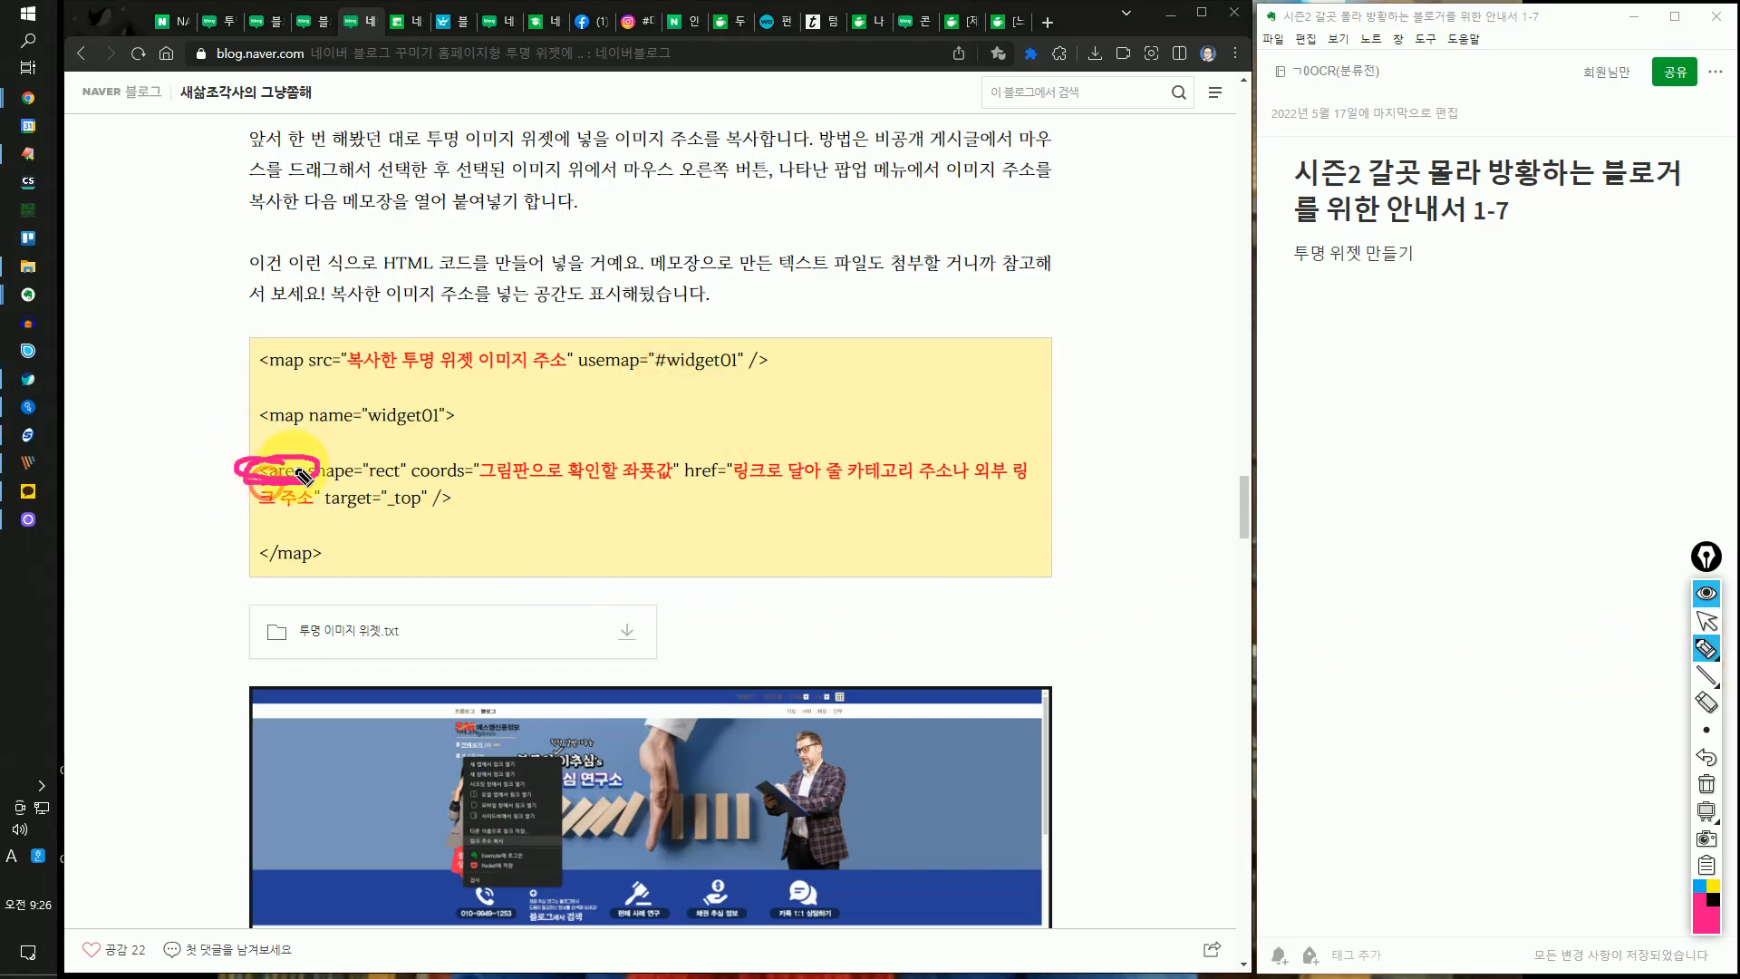
mouse_move(610, 217)
mouse_down()
mouse_move(891, 223)
mouse_move(625, 292)
mouse_up()
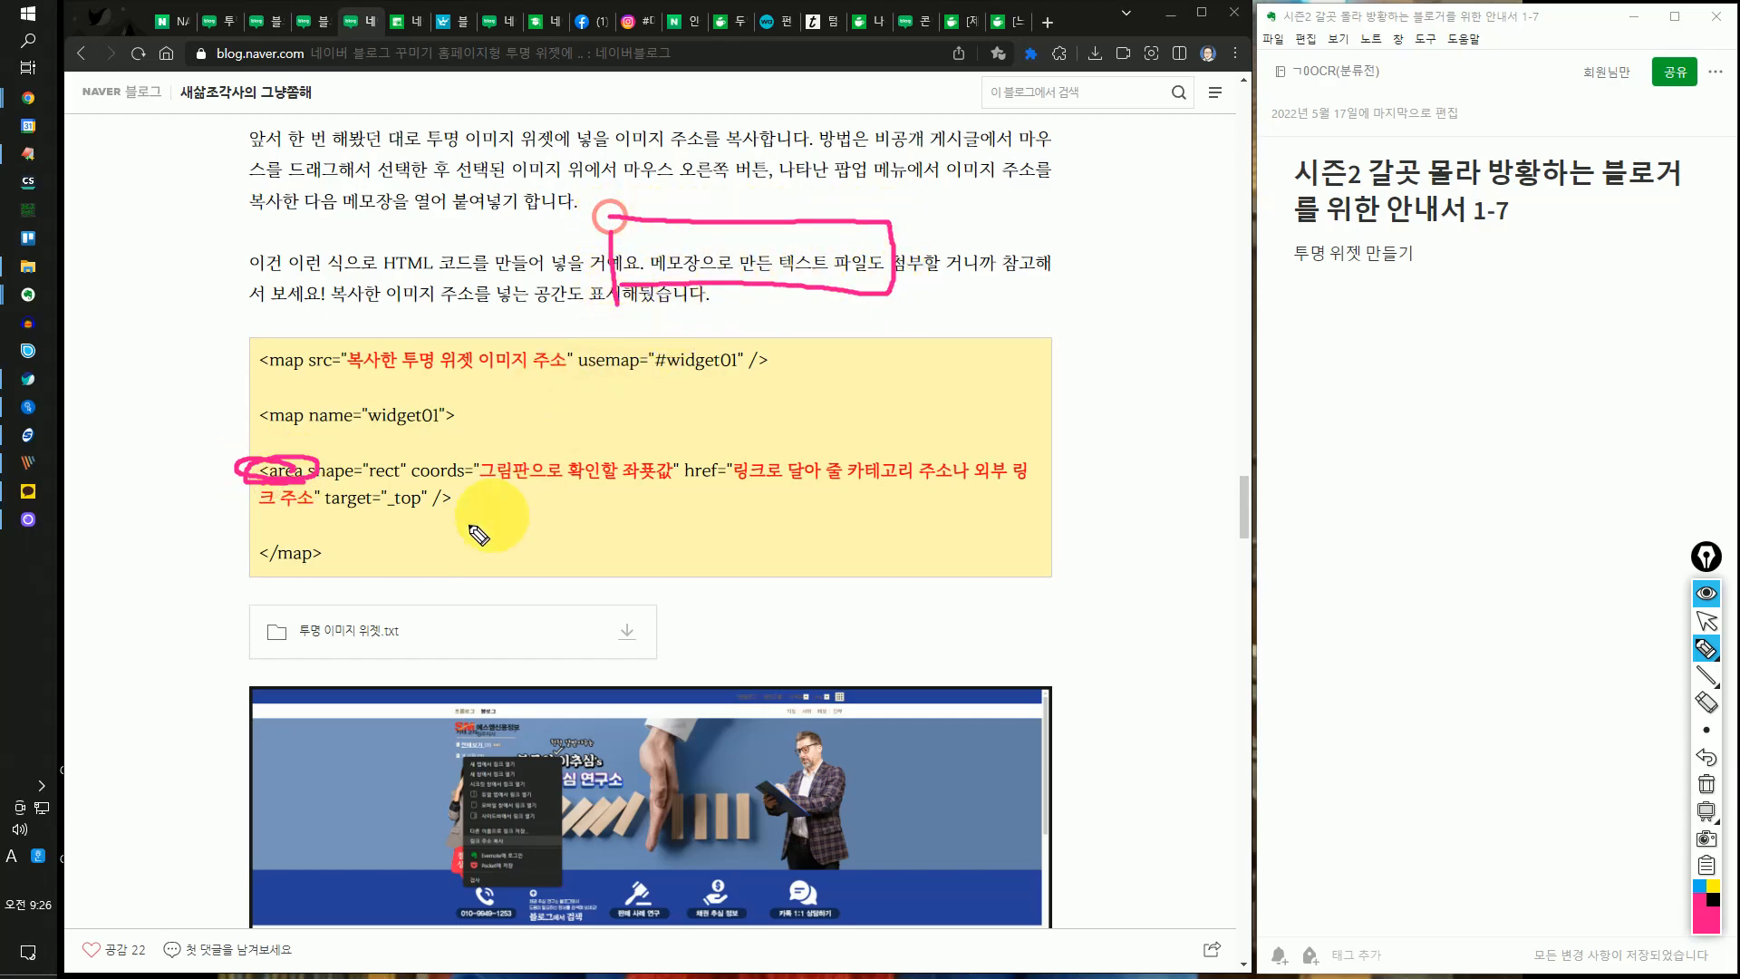
mouse_move(372, 489)
mouse_down()
mouse_move(448, 475)
mouse_move(500, 448)
mouse_move(438, 448)
mouse_move(496, 429)
mouse_up()
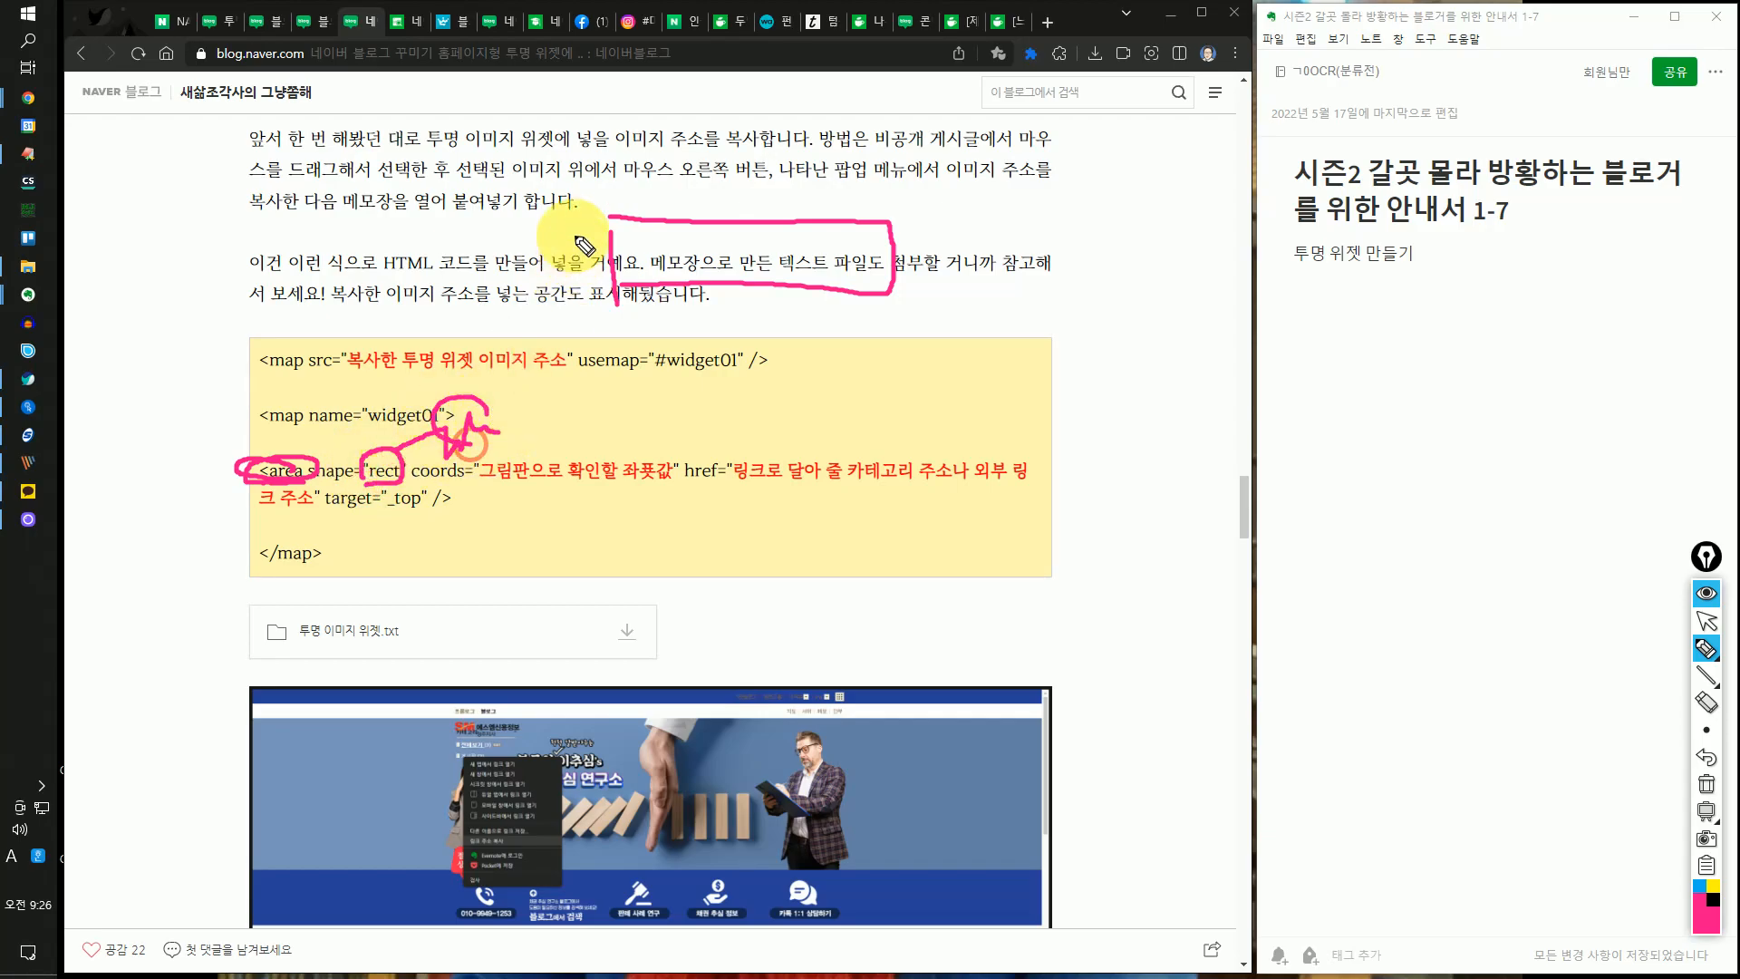
- Hatch the sample rectangle, mark the coords and href placeholders in the area line, and clear the drawings
mouse_move(613, 216)
mouse_down()
mouse_move(891, 245)
mouse_move(885, 295)
mouse_move(633, 297)
mouse_move(631, 266)
mouse_move(673, 254)
mouse_move(696, 283)
mouse_move(860, 267)
mouse_up()
mouse_move(497, 490)
mouse_down()
mouse_move(991, 491)
mouse_move(1022, 372)
mouse_move(1067, 364)
mouse_up()
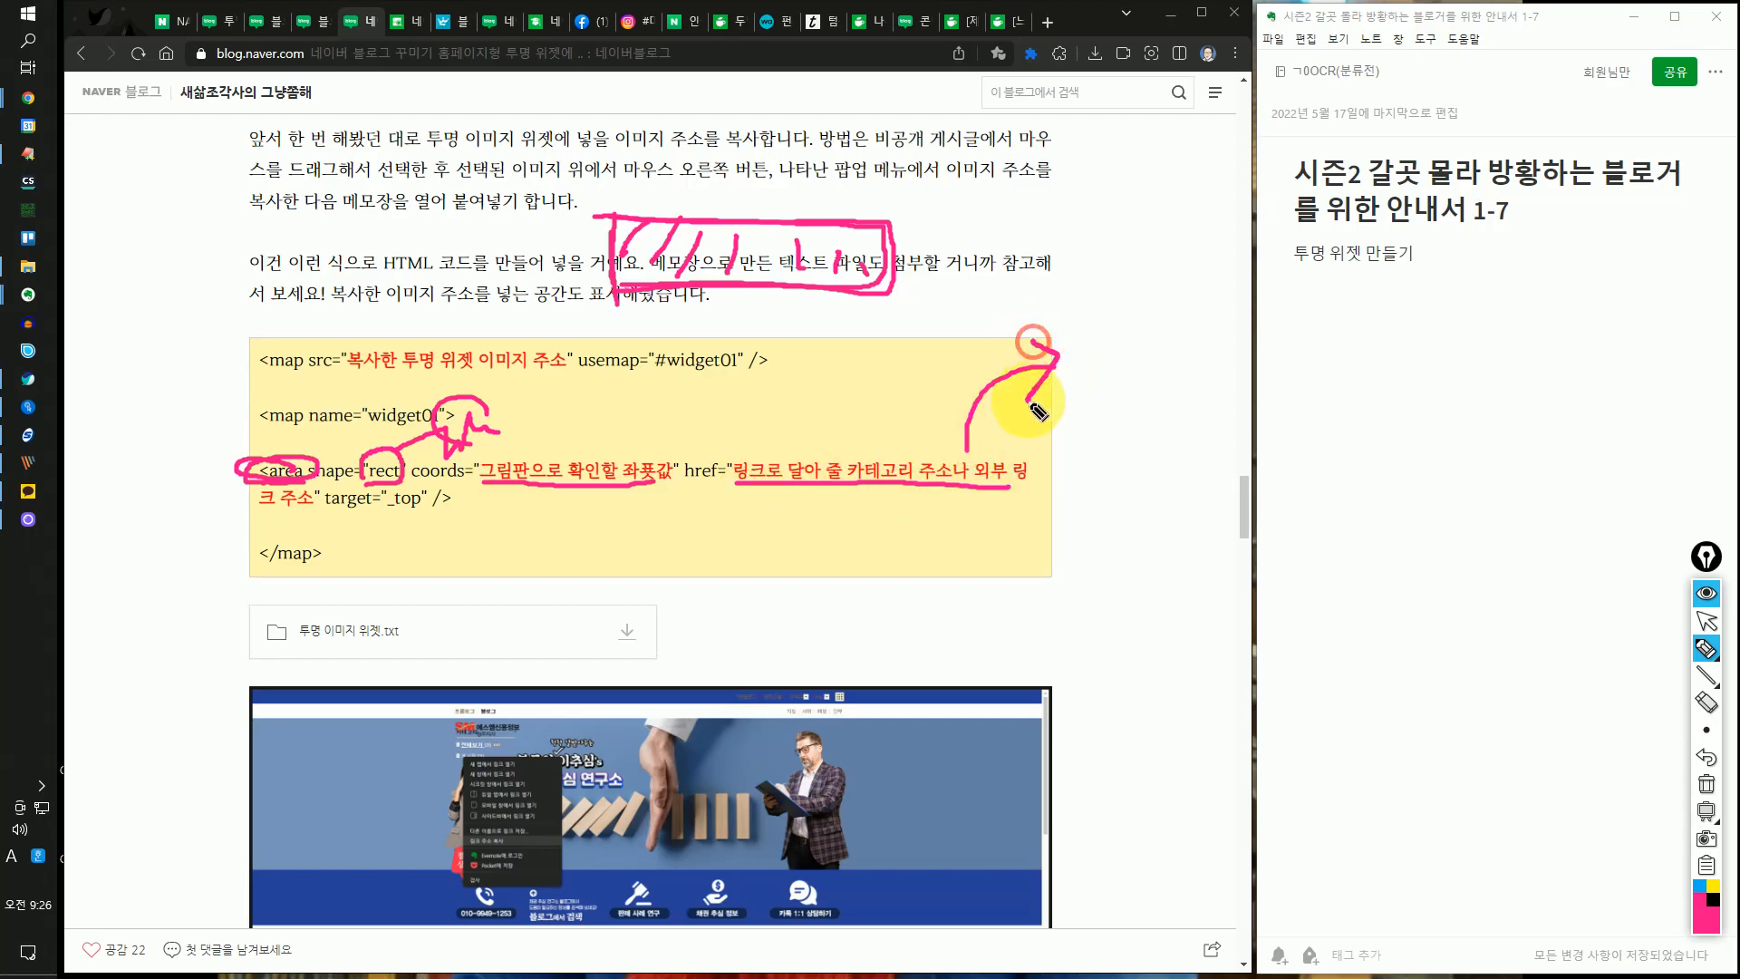
mouse_move(483, 472)
mouse_down()
mouse_move(690, 445)
mouse_move(536, 497)
mouse_up()
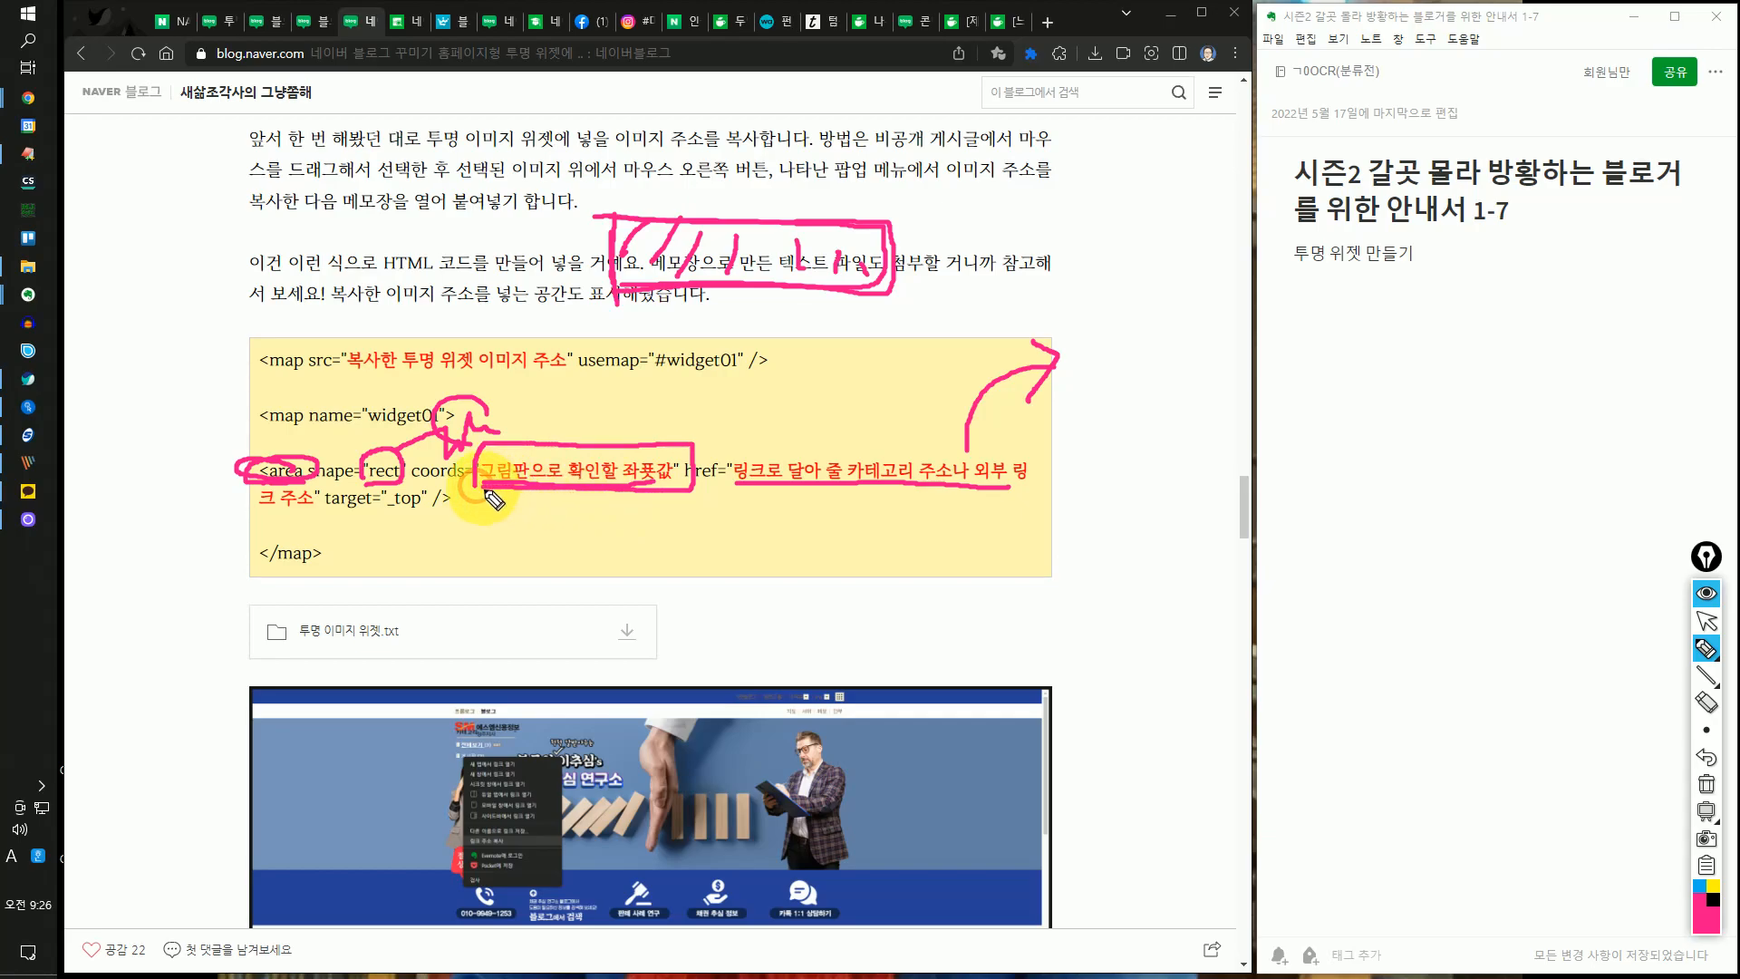
click(1704, 623)
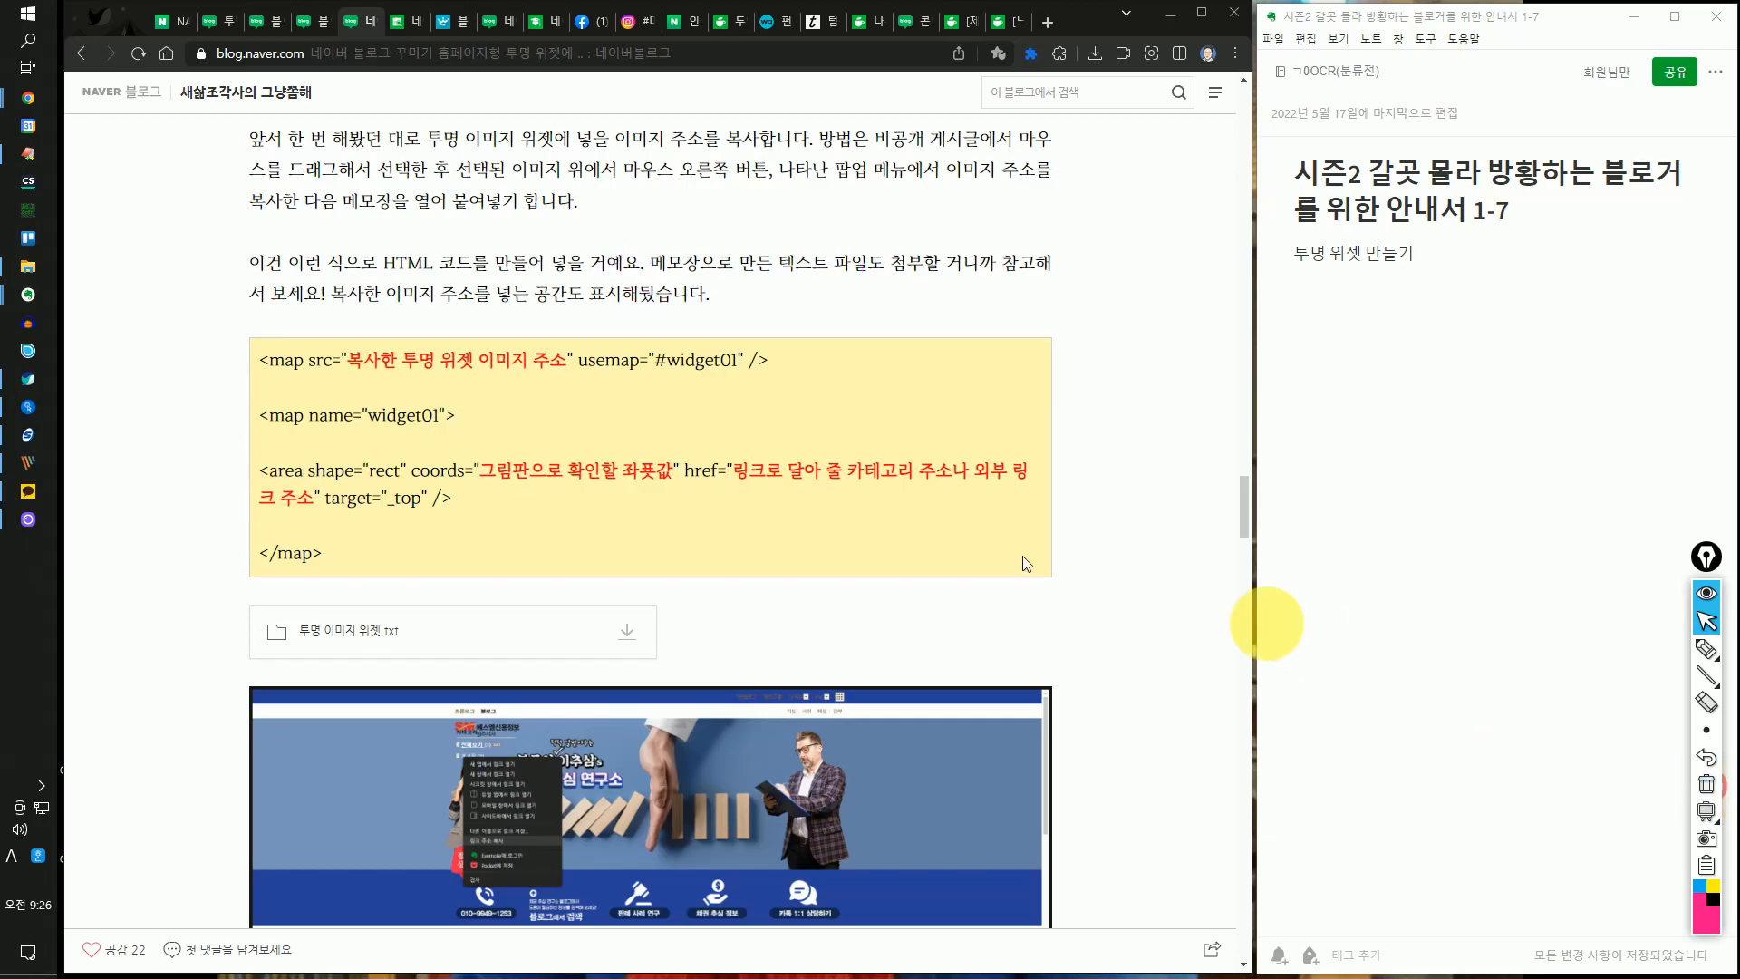
click(351, 361)
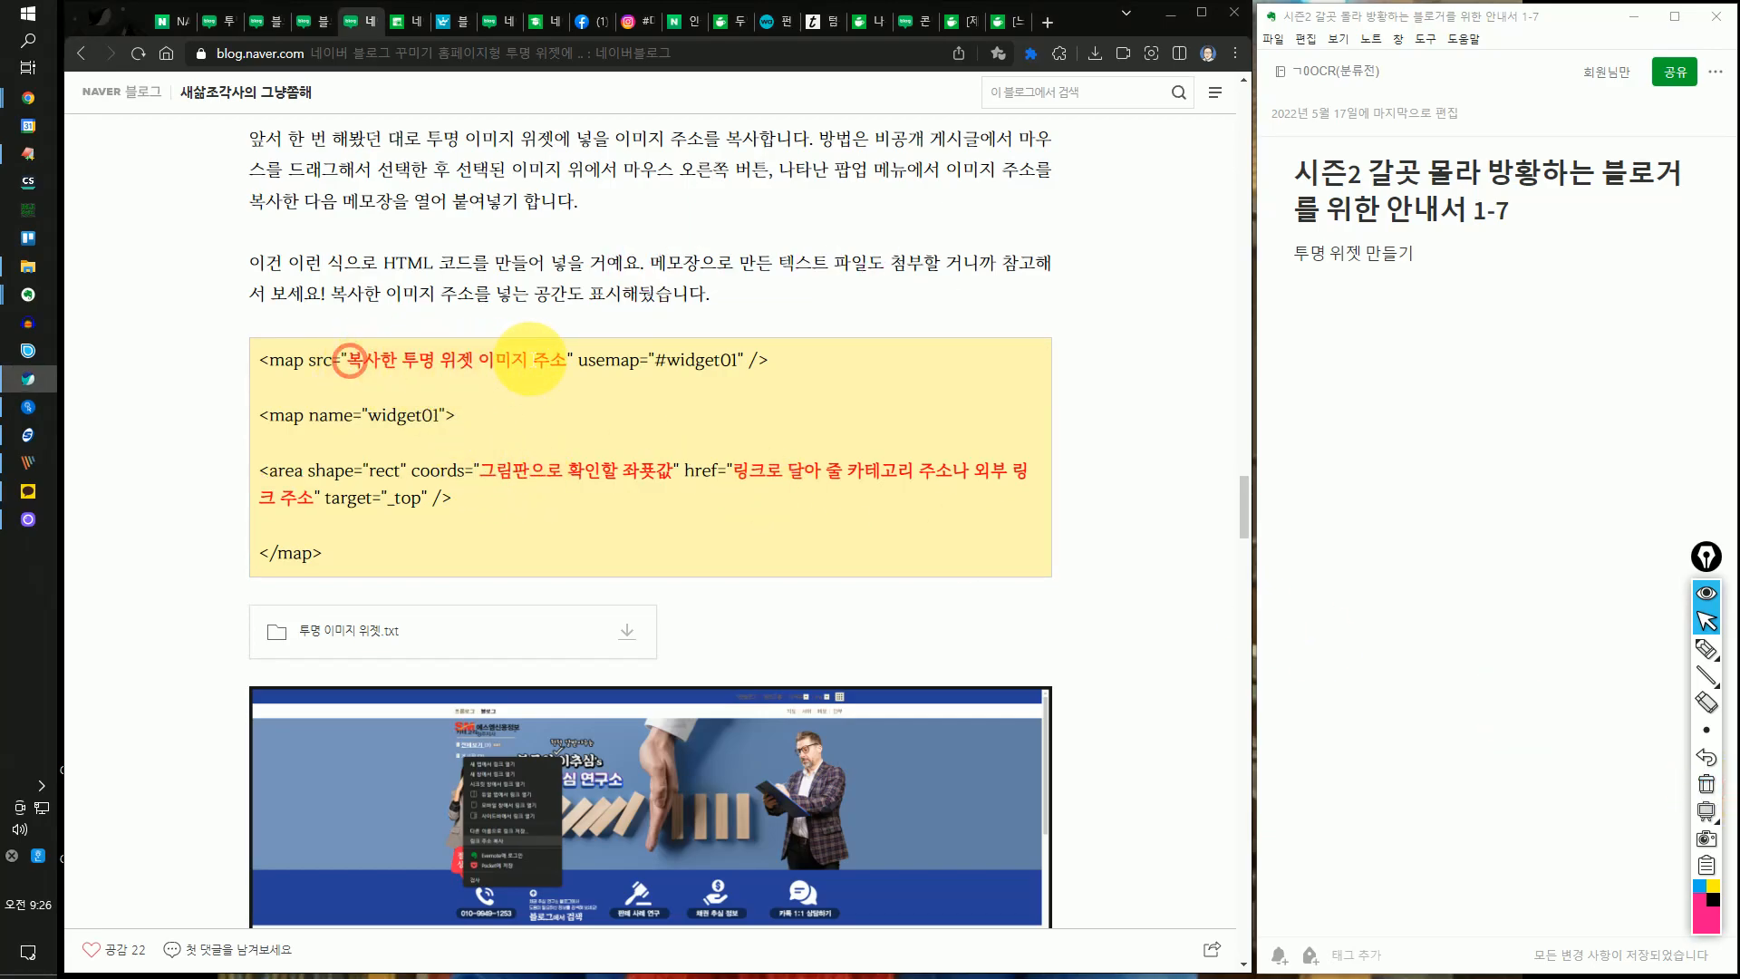
click(728, 473)
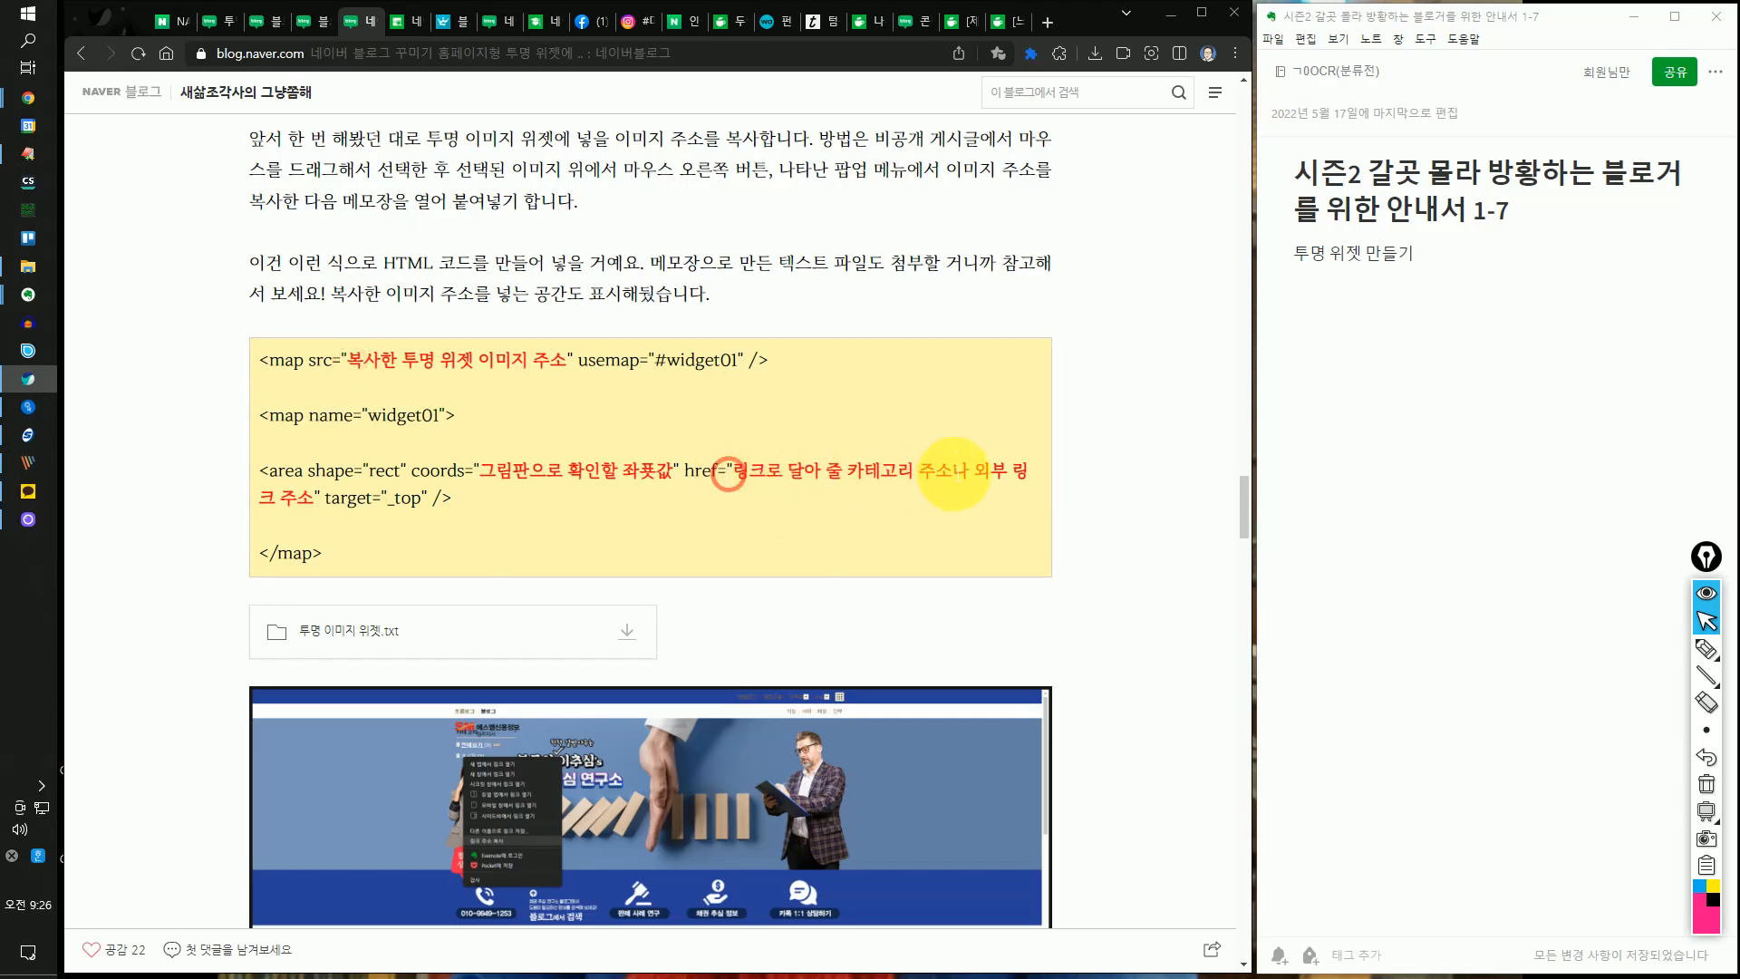
click(1707, 621)
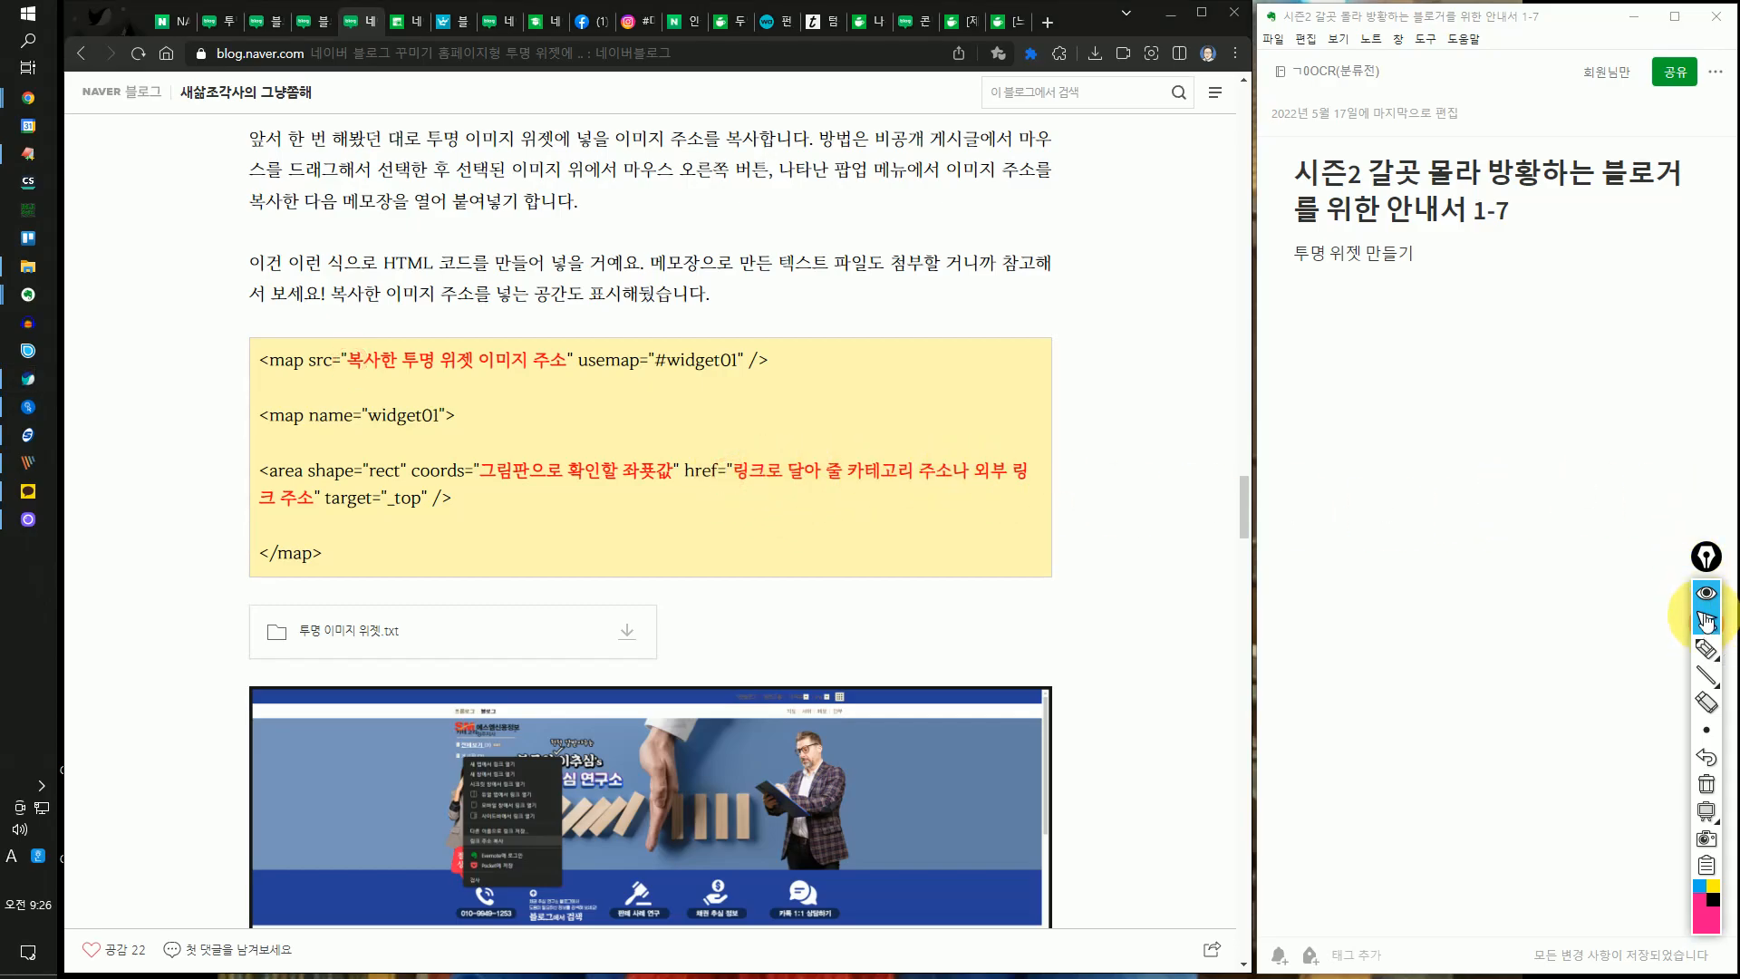
- Return to the published 투명 이미지 위젯 post and copy the link address of the 게시판 category in the blog header
click(172, 20)
click(214, 20)
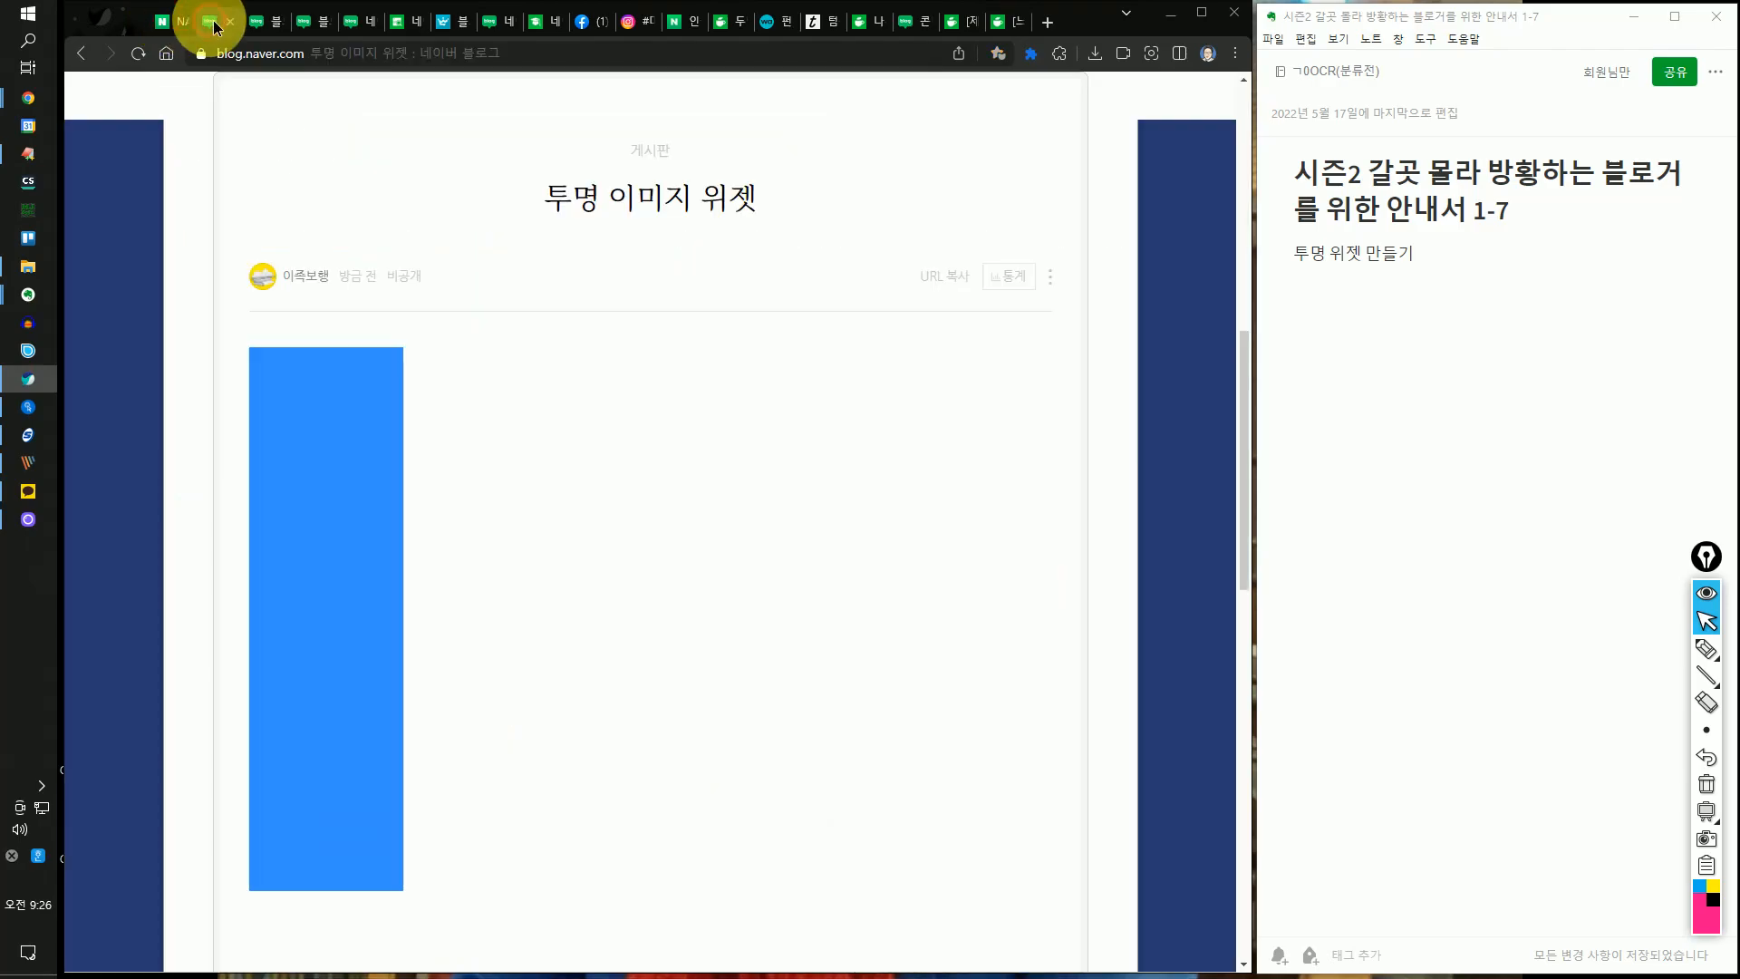
scroll(318, 145, up, 9)
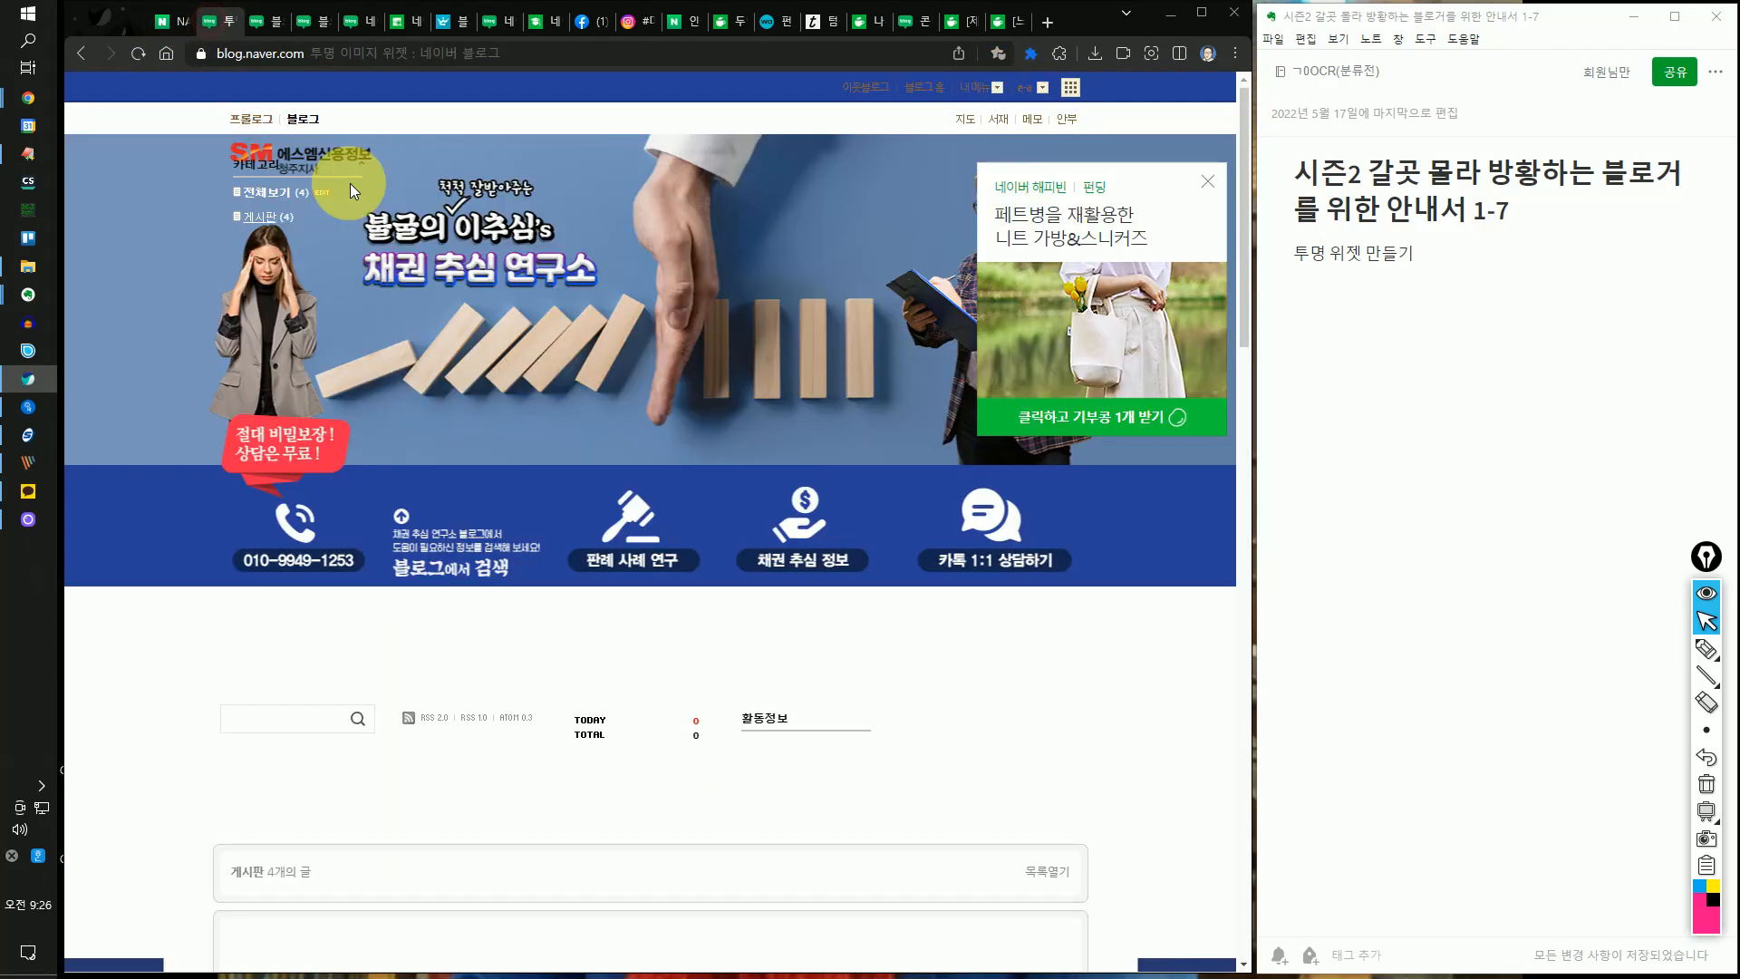
right_click(264, 220)
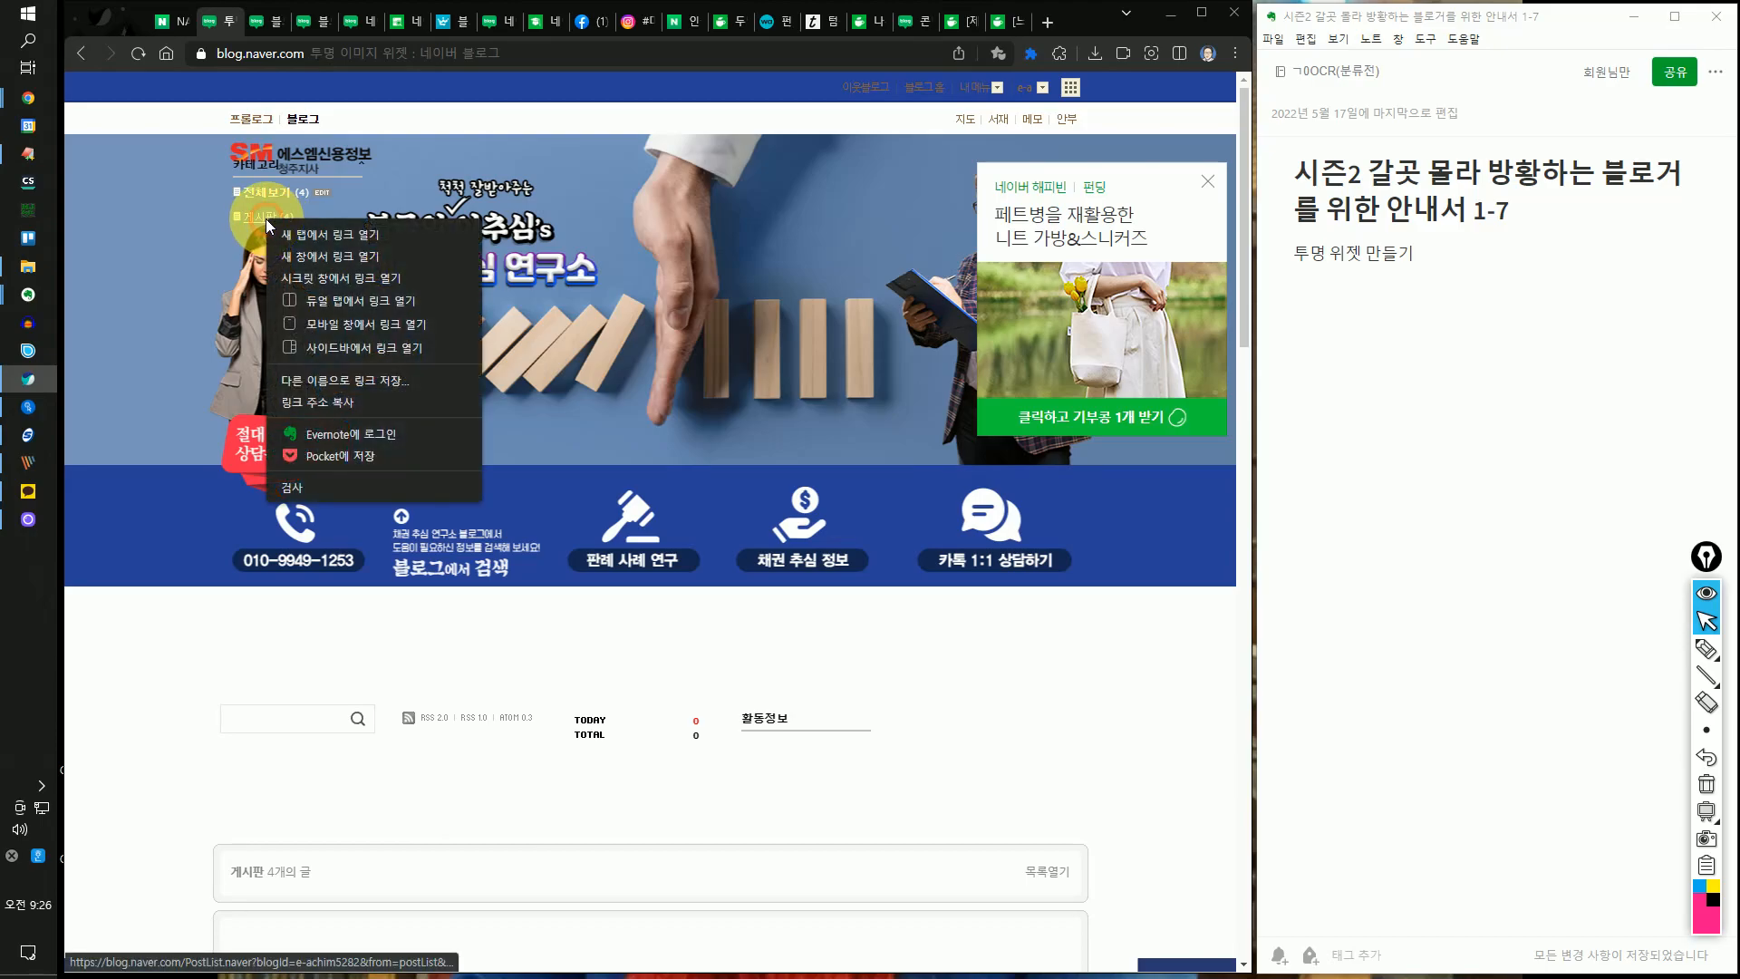
click(401, 406)
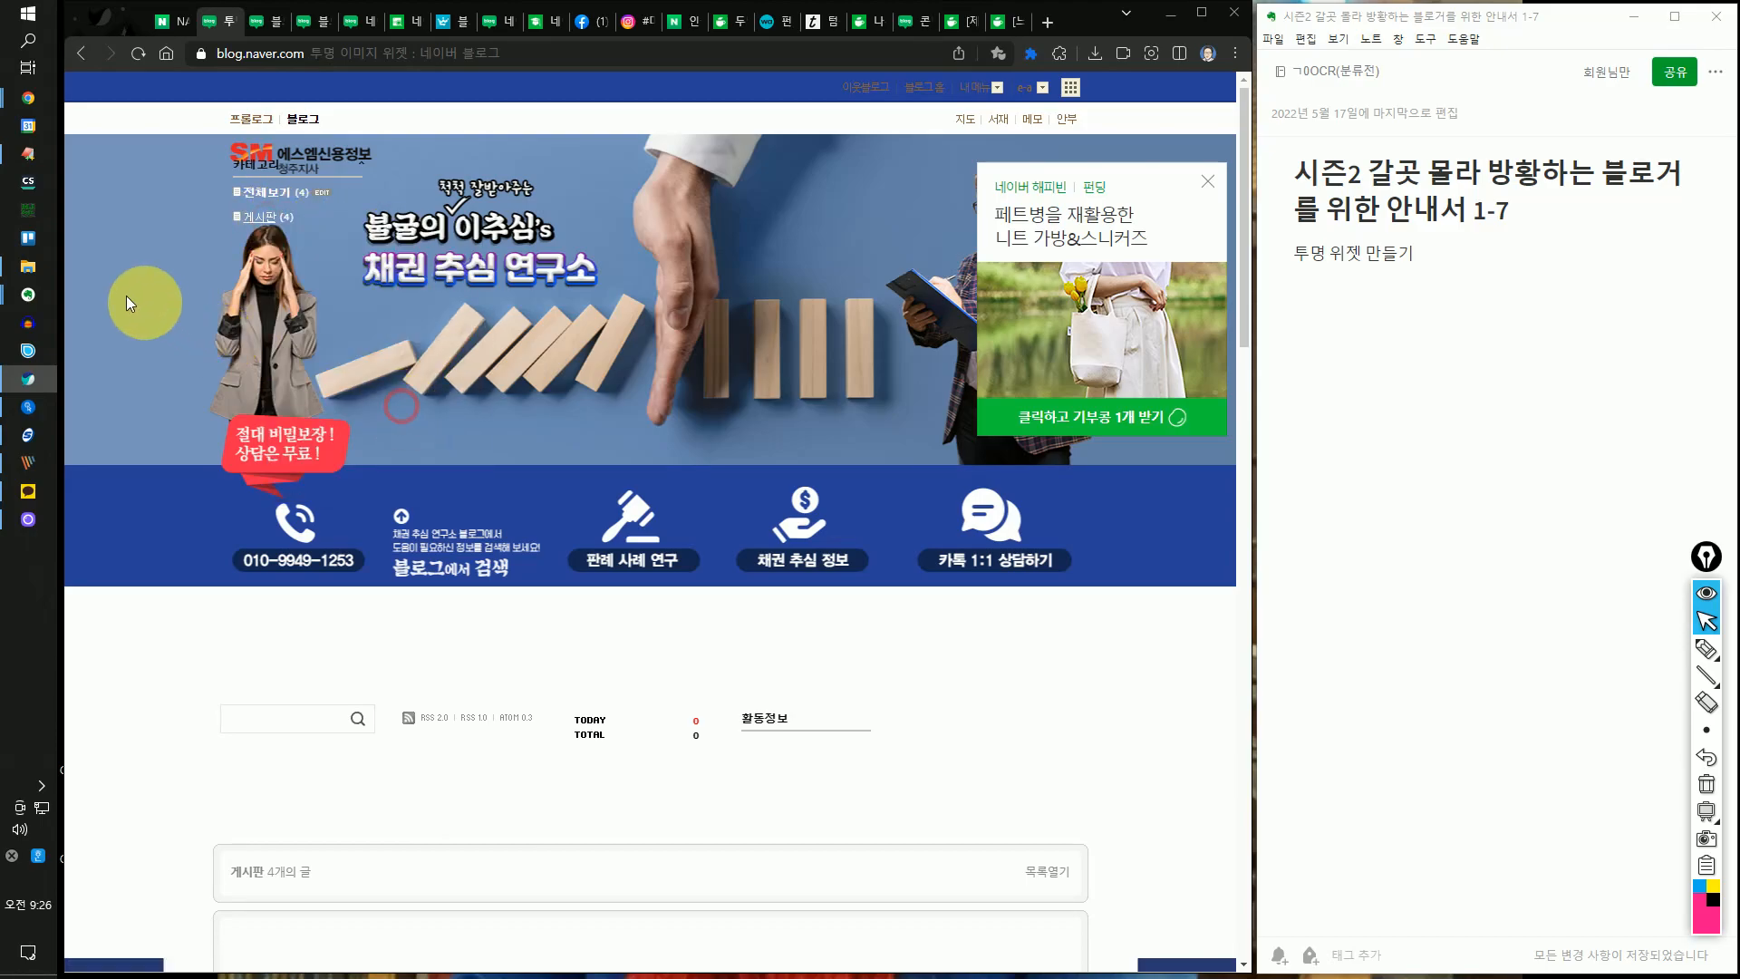
- Switch to EditPlus, paste the copied 게시판 category link on line 3 below the image address, and minimize the editor
click(28, 158)
click(815, 312)
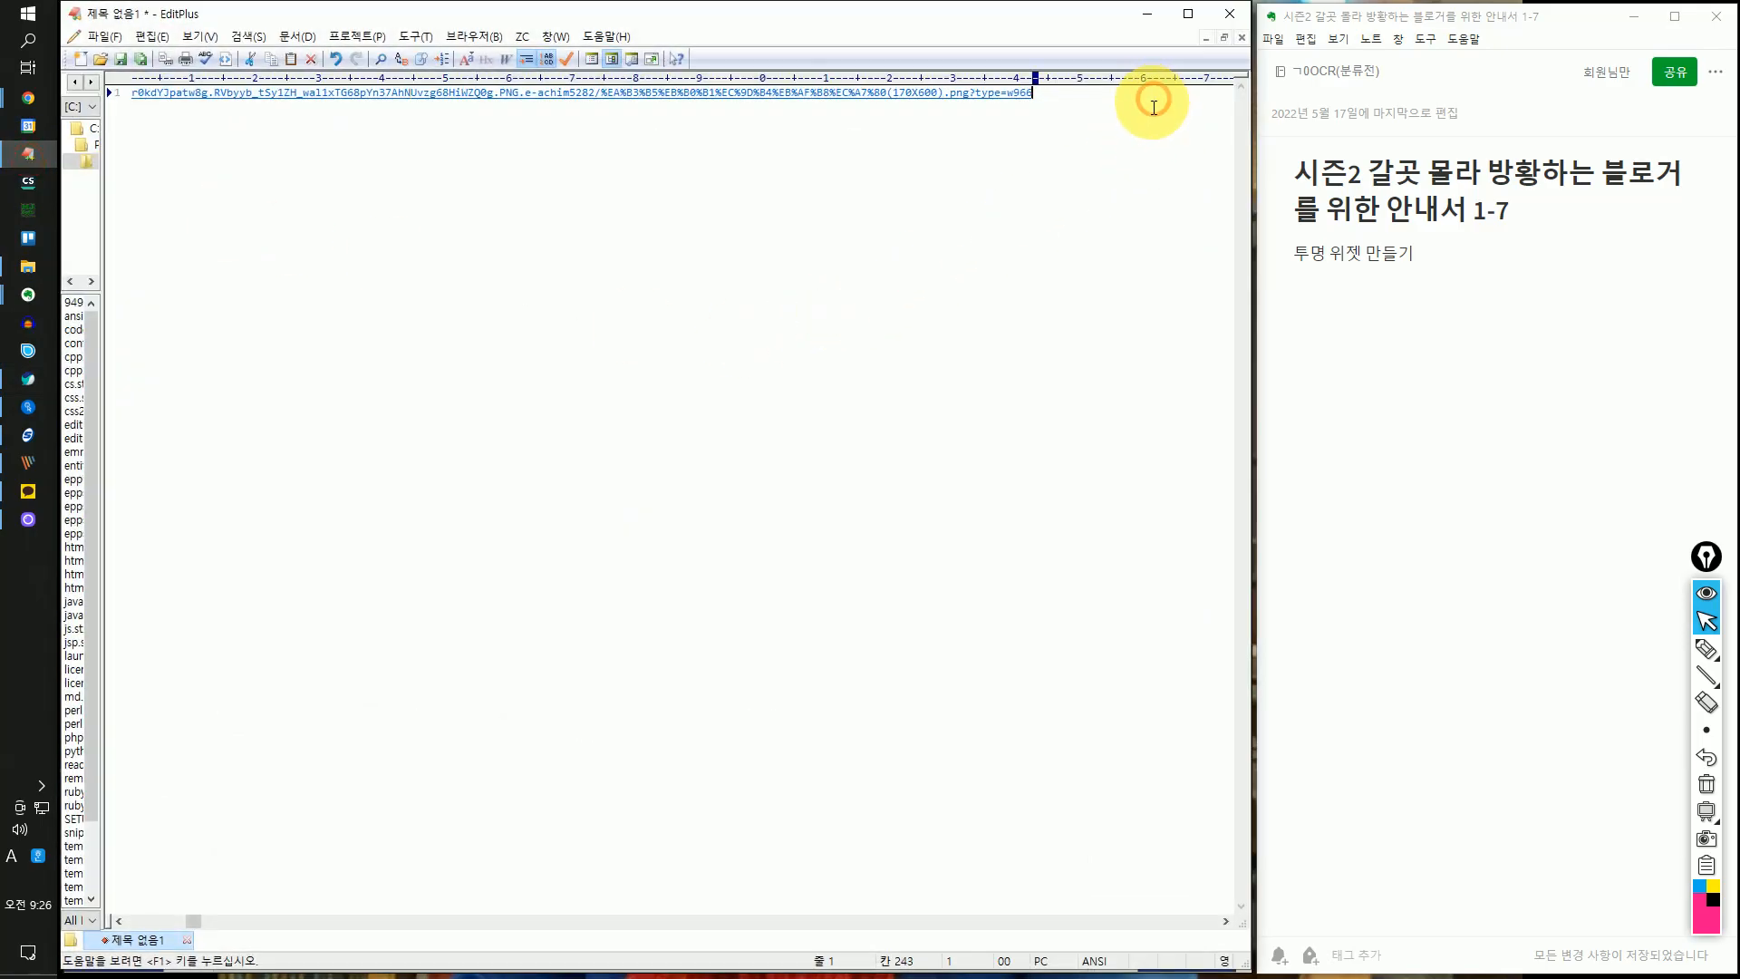
key(Return)
key(Return)
text(https://blog.naver.com/PostList.naver?blogId=e-achim5282&from=postList&categoryNo=1)
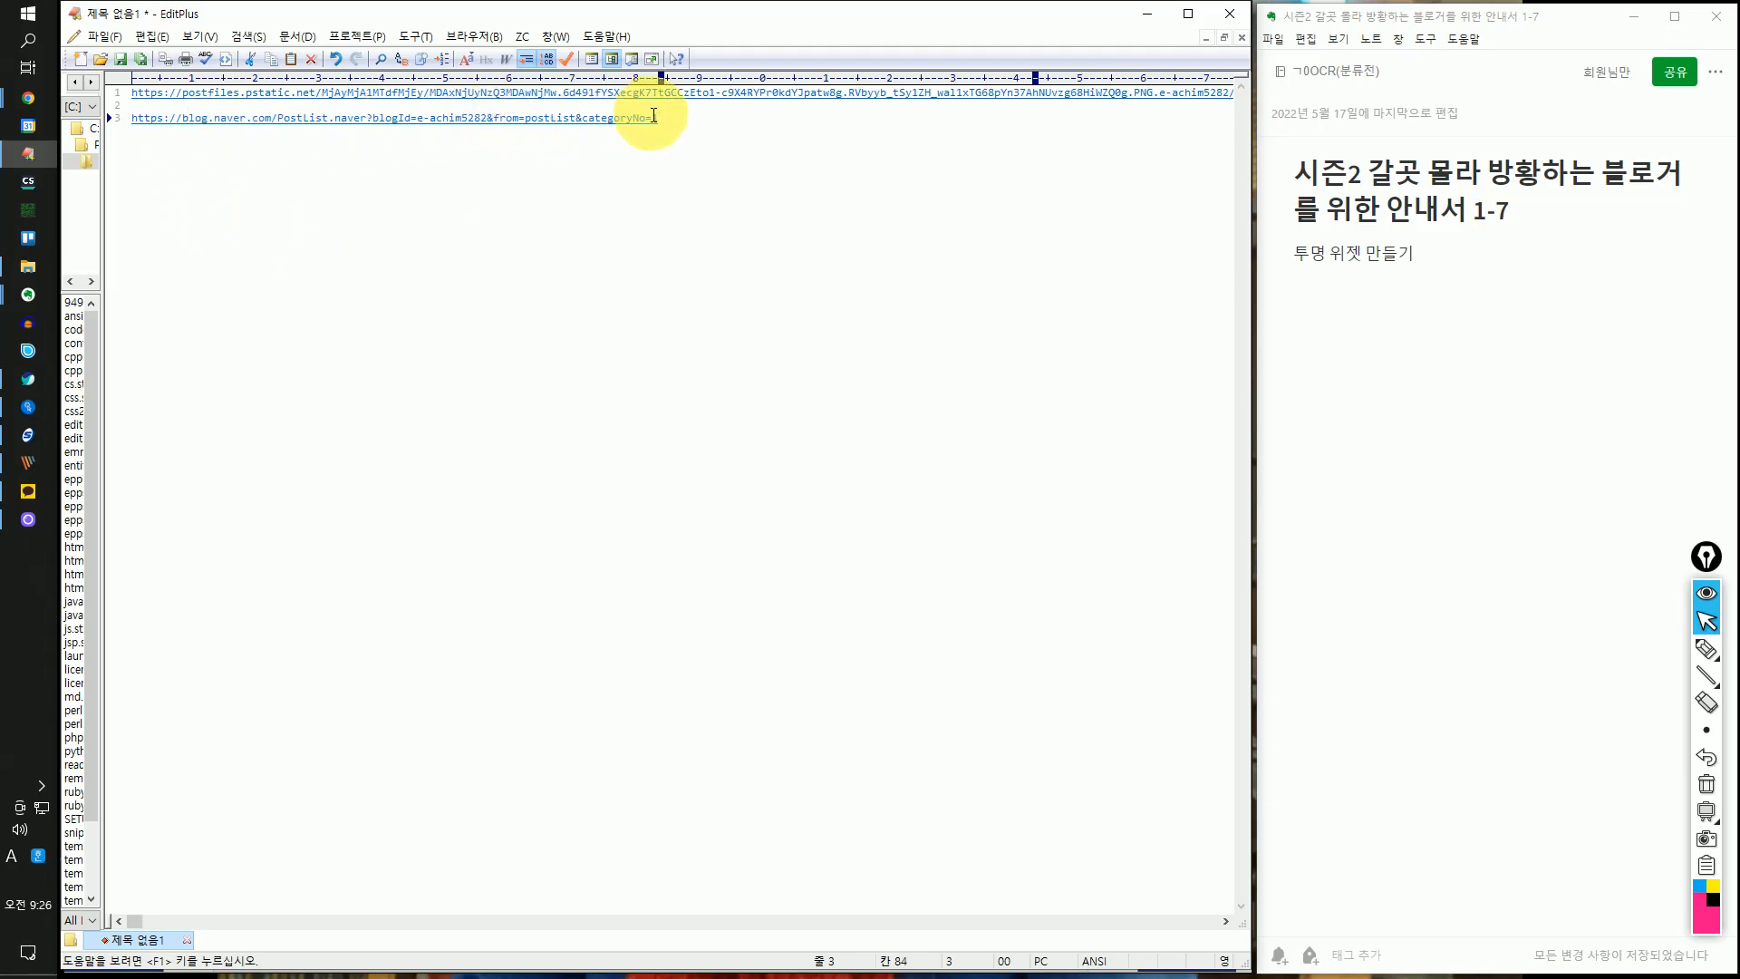
click(1148, 16)
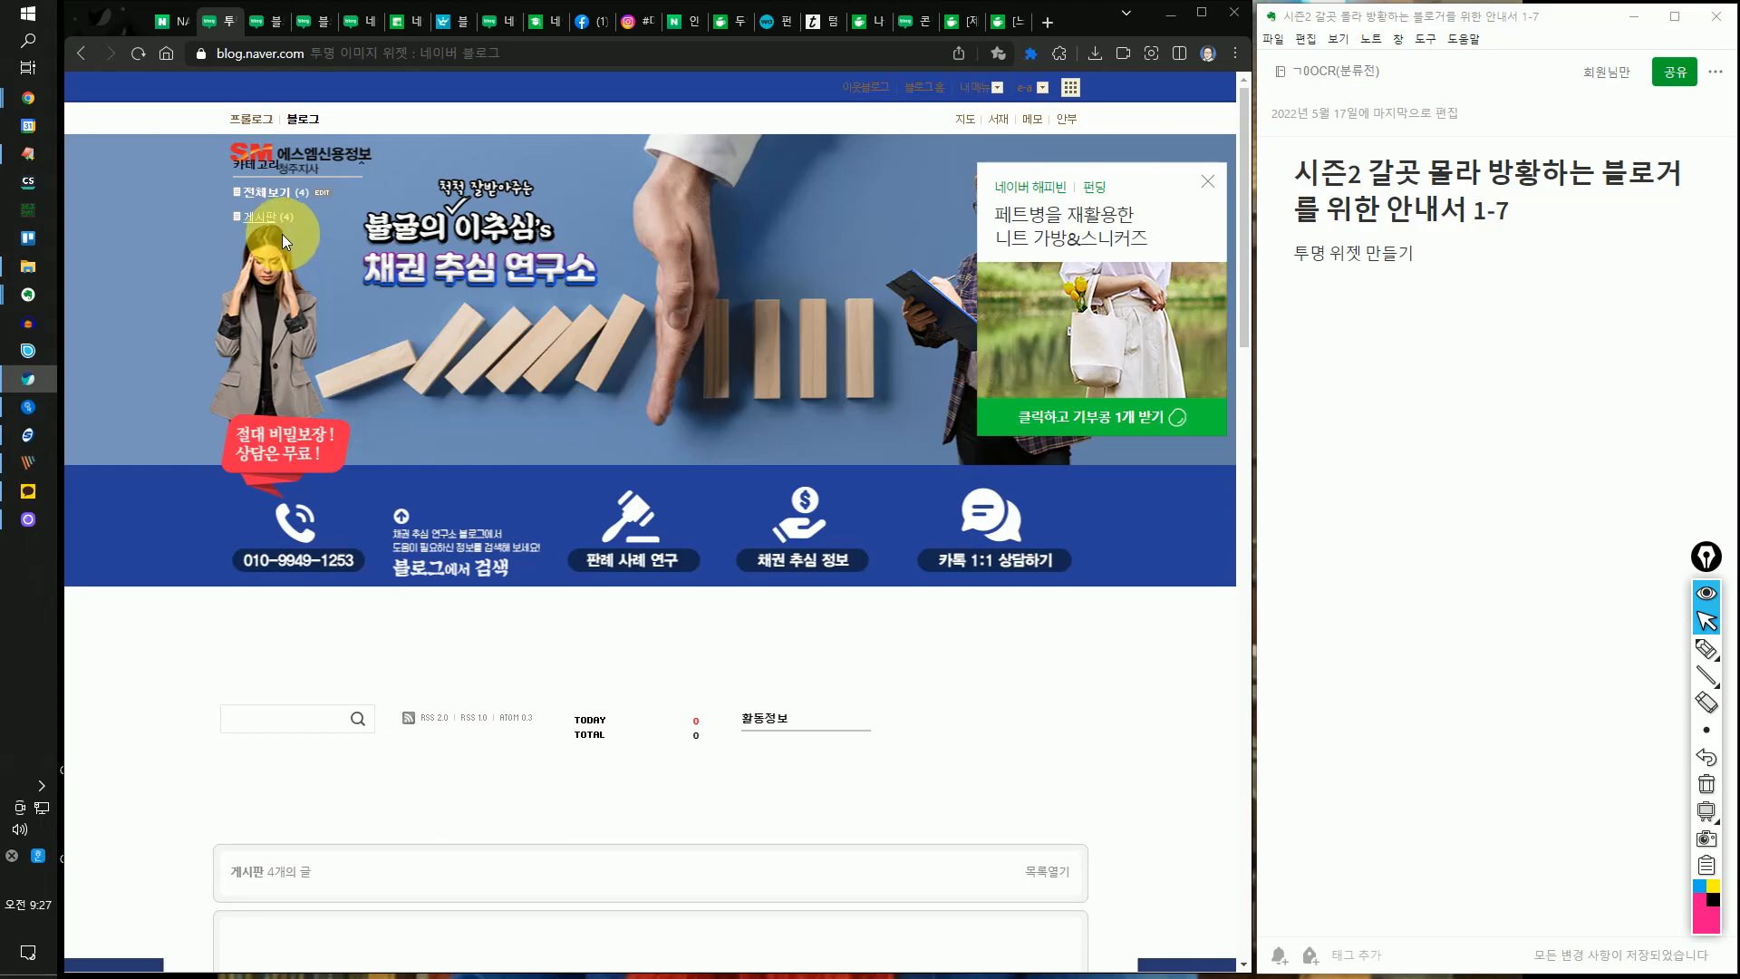
- Return to the tutorial post's code block, mark the image address placeholder, underline the coords and href placeholders, and tick the category address
click(349, 21)
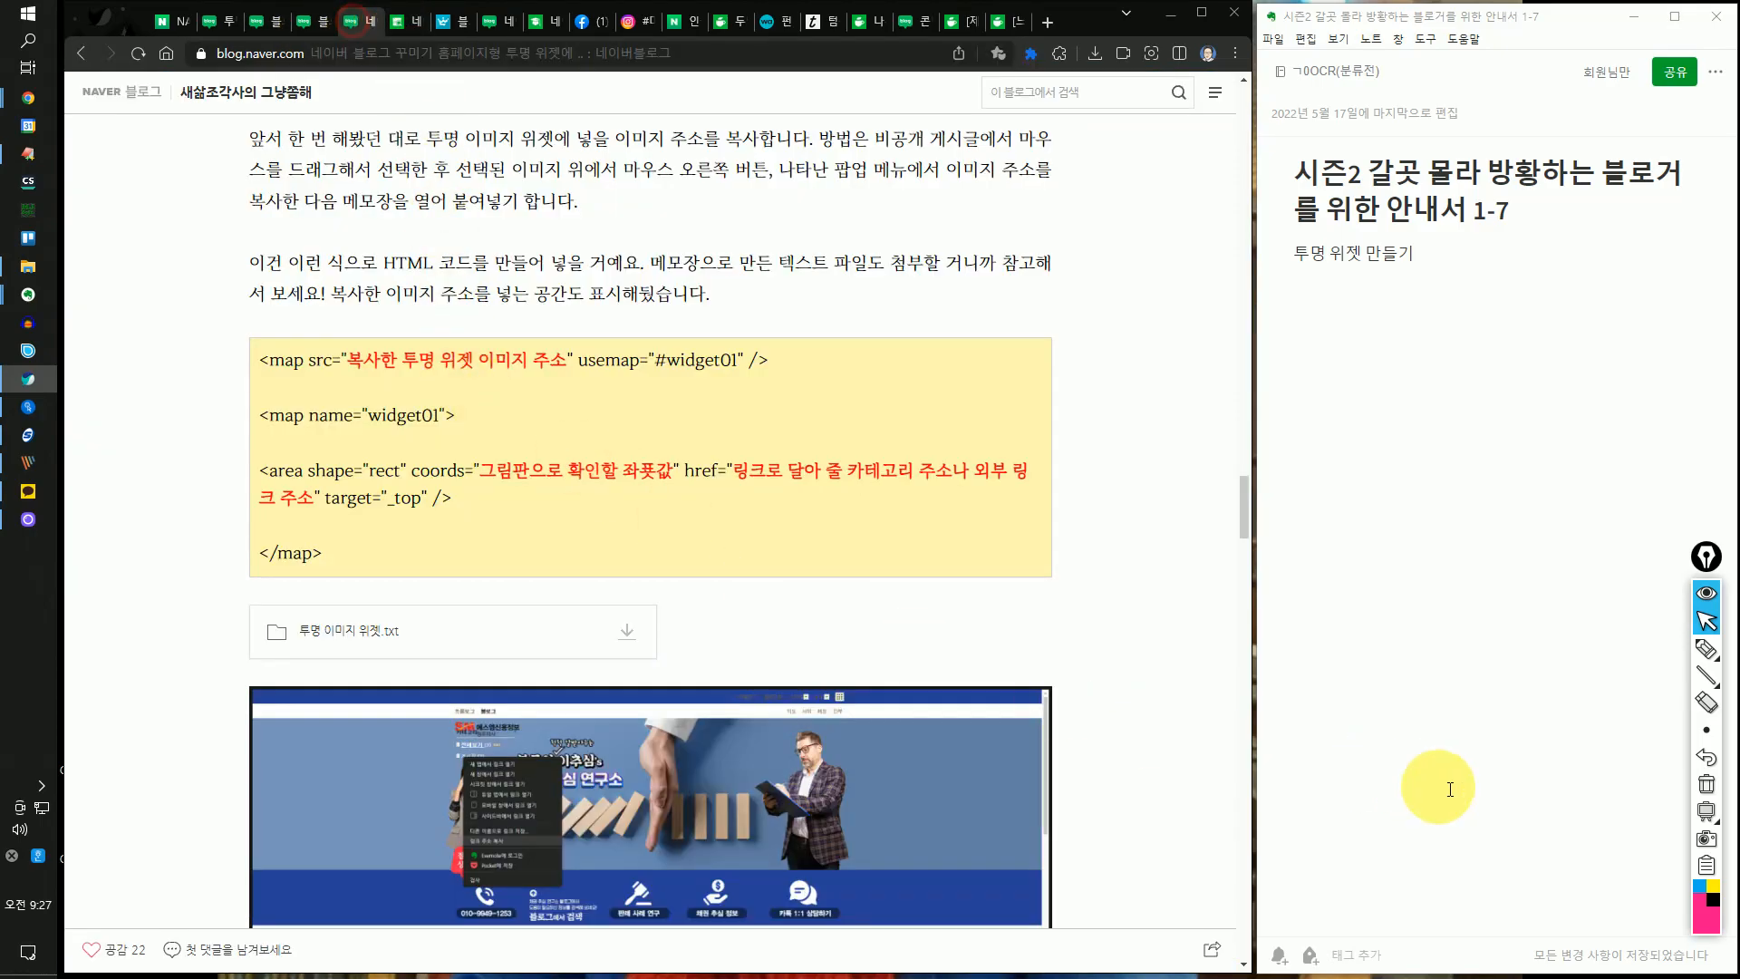
click(1706, 649)
mouse_move(577, 376)
mouse_down()
mouse_move(398, 374)
mouse_move(453, 337)
mouse_move(575, 369)
mouse_up()
drag(480, 490, 1017, 490)
drag(941, 442, 976, 410)
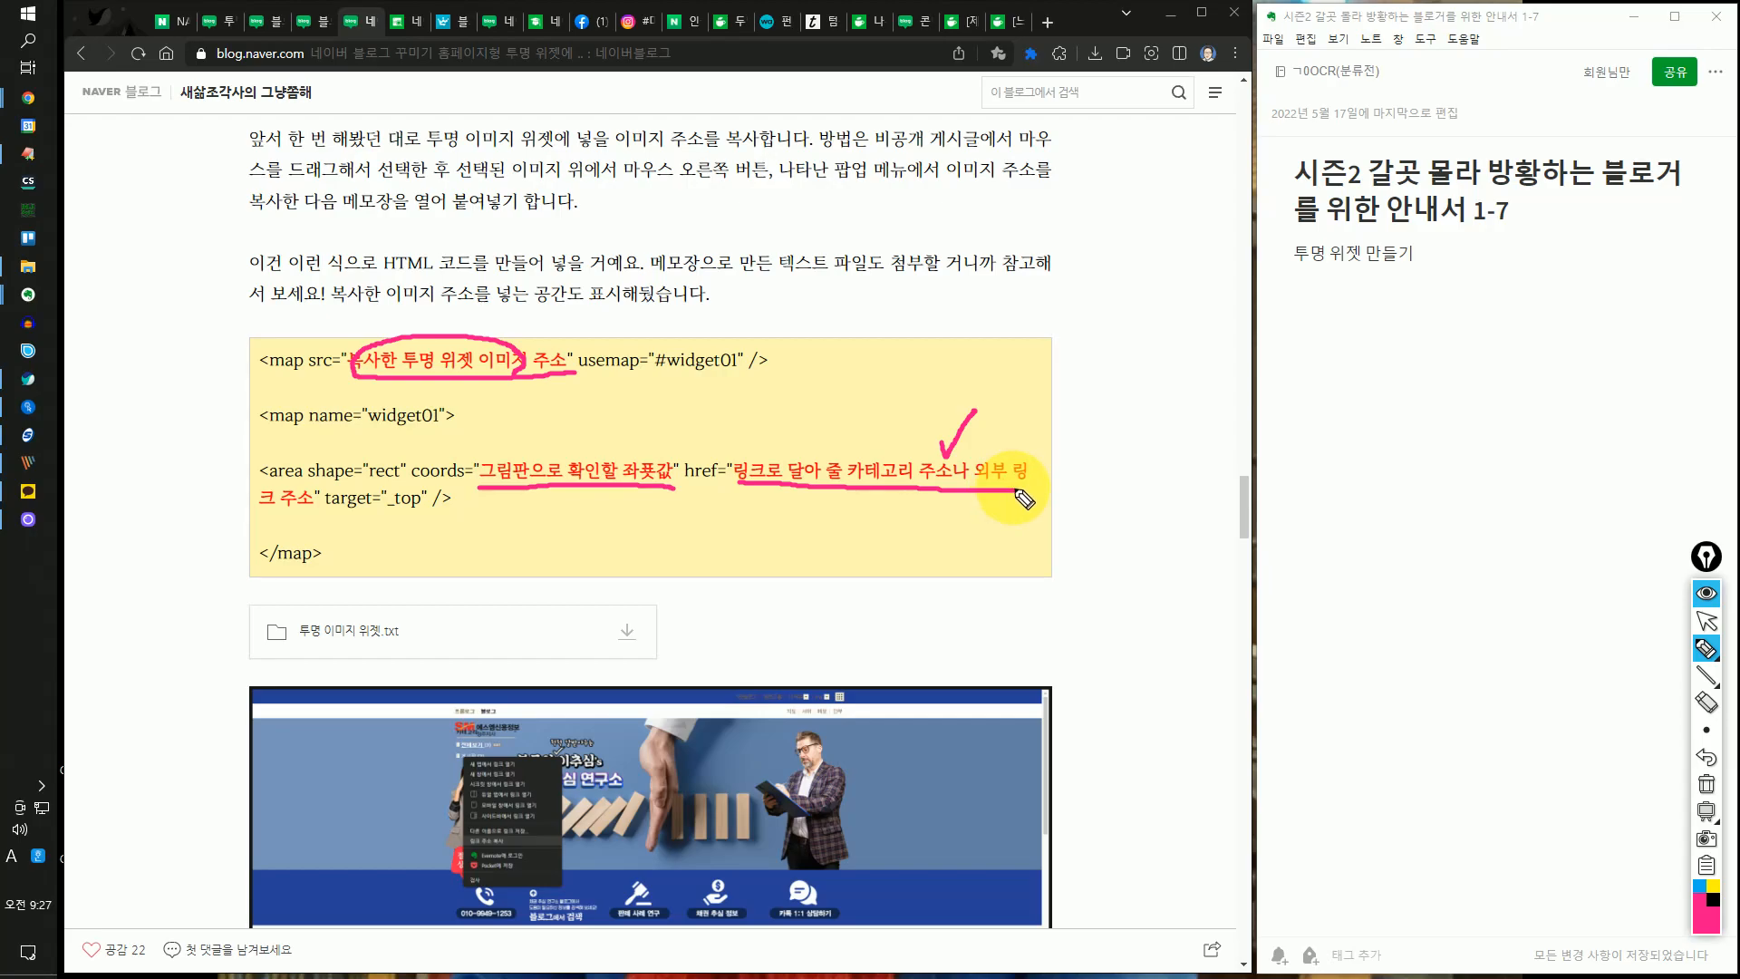
- Circle the external link text, href and the coords placeholder in the area line with the pen, and leave drawing mode
drag(1001, 453, 1006, 499)
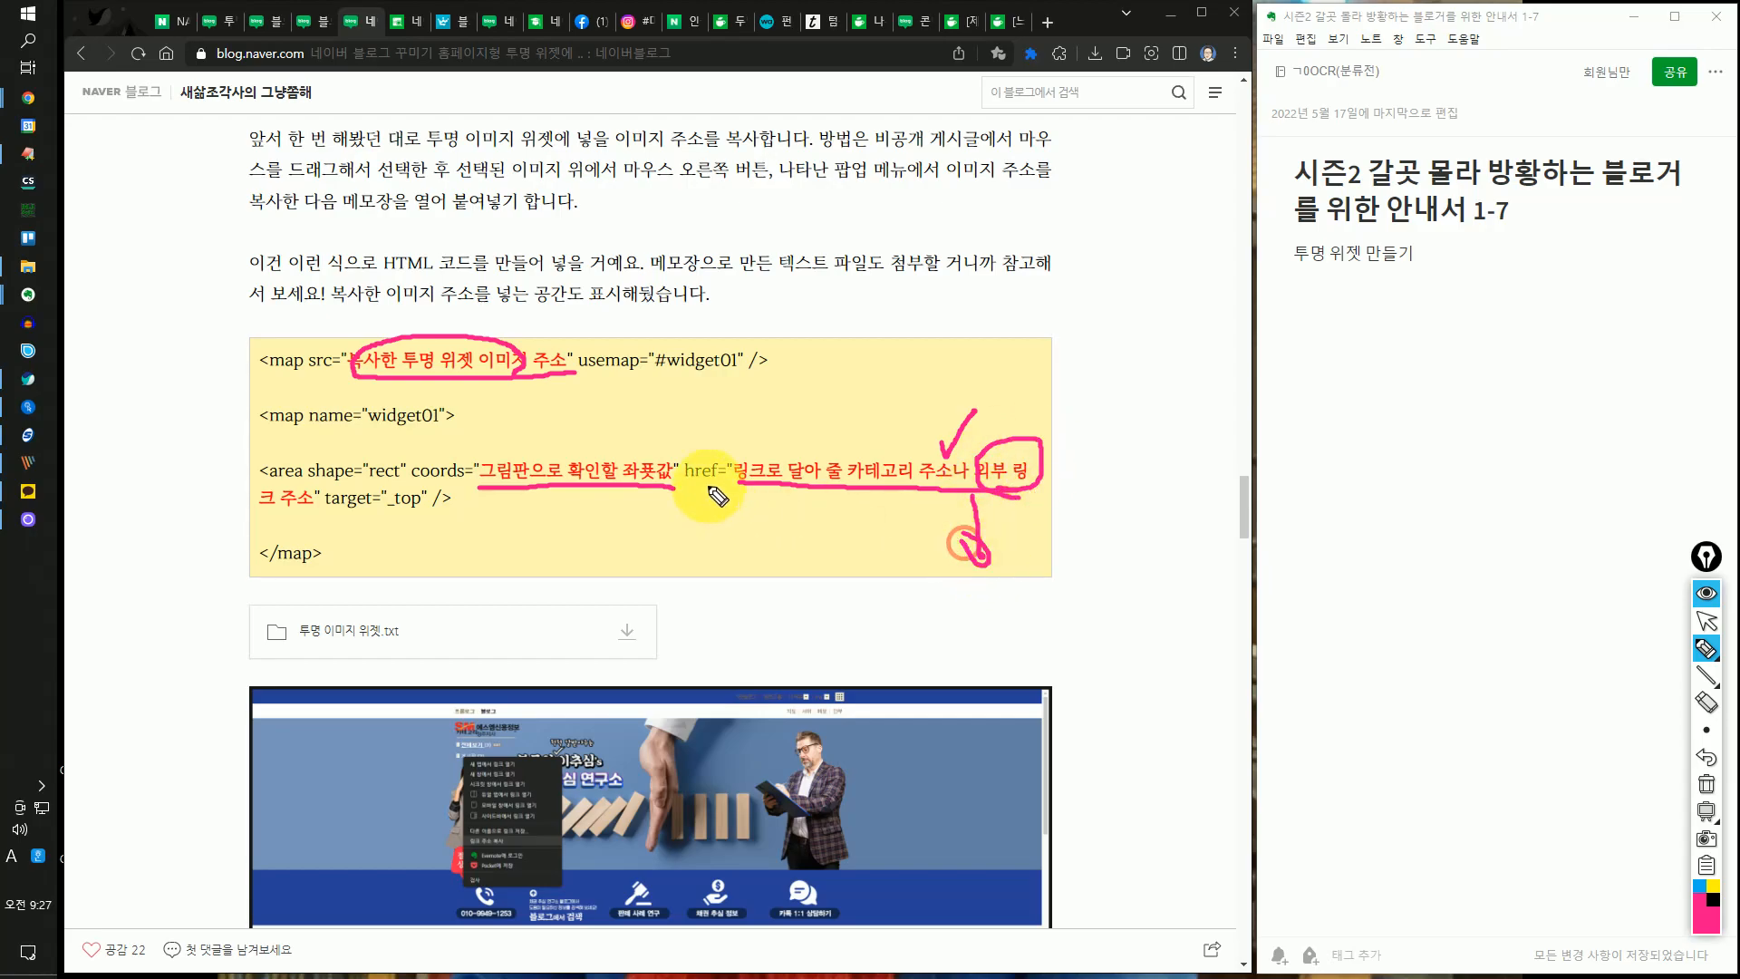
drag(723, 494, 969, 497)
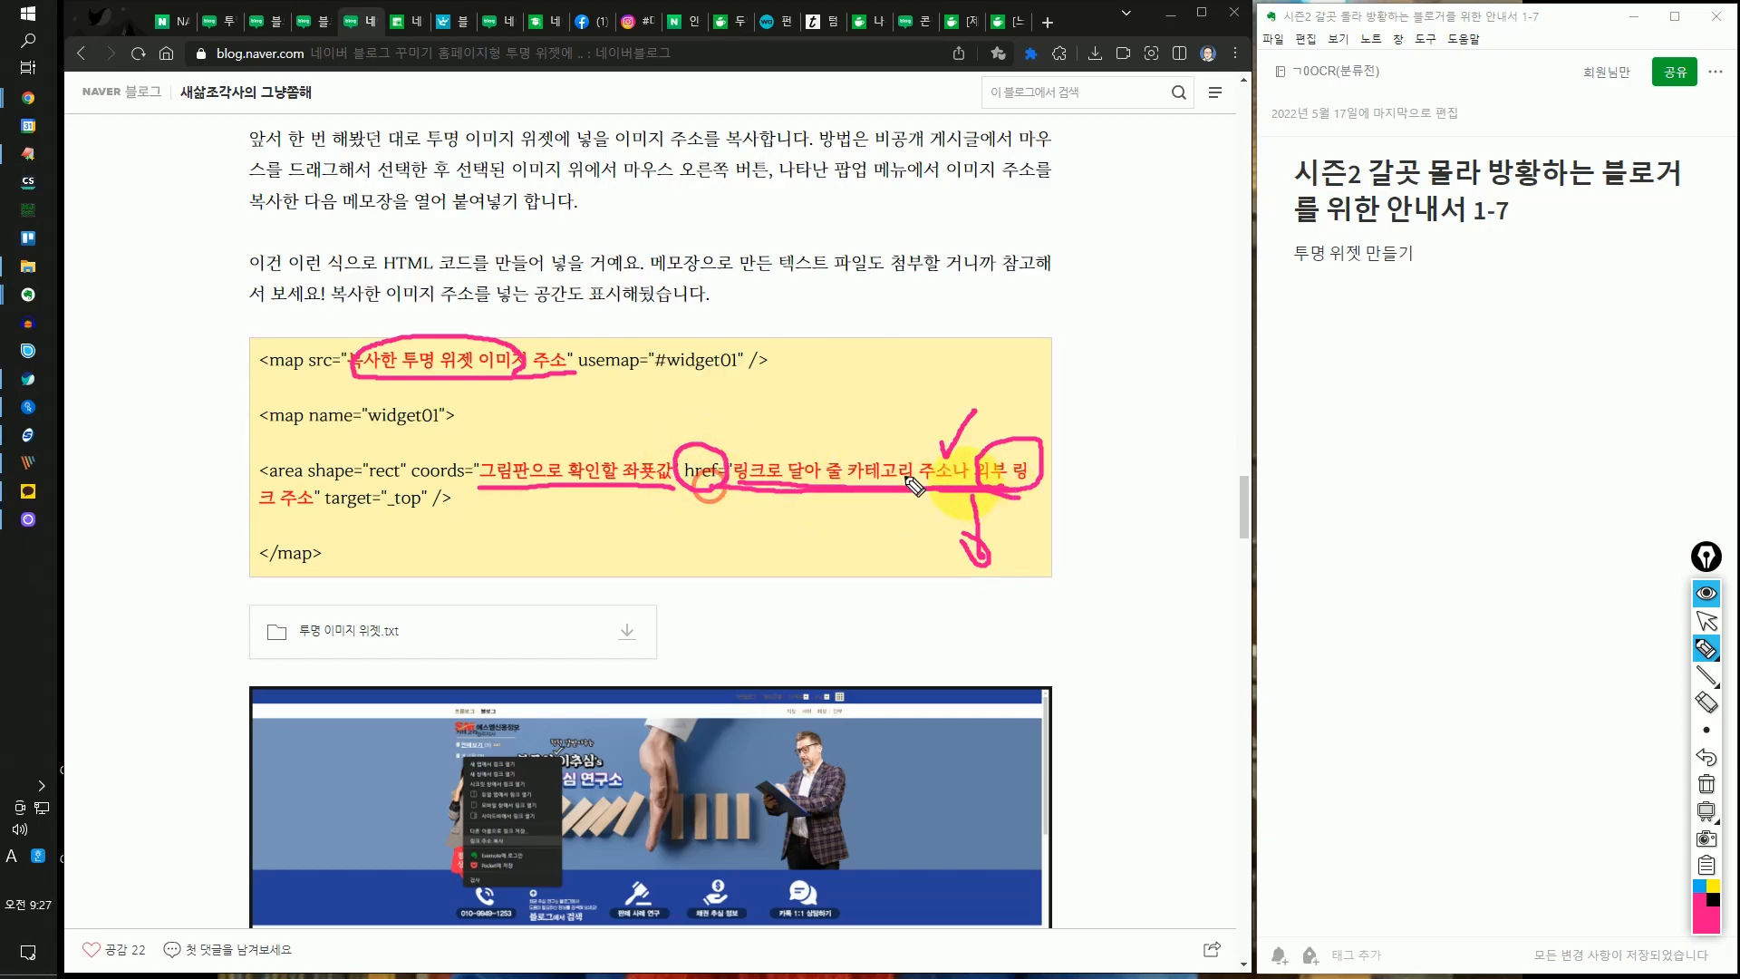
mouse_move(662, 497)
mouse_down()
mouse_move(473, 484)
mouse_move(706, 453)
mouse_move(628, 497)
mouse_up()
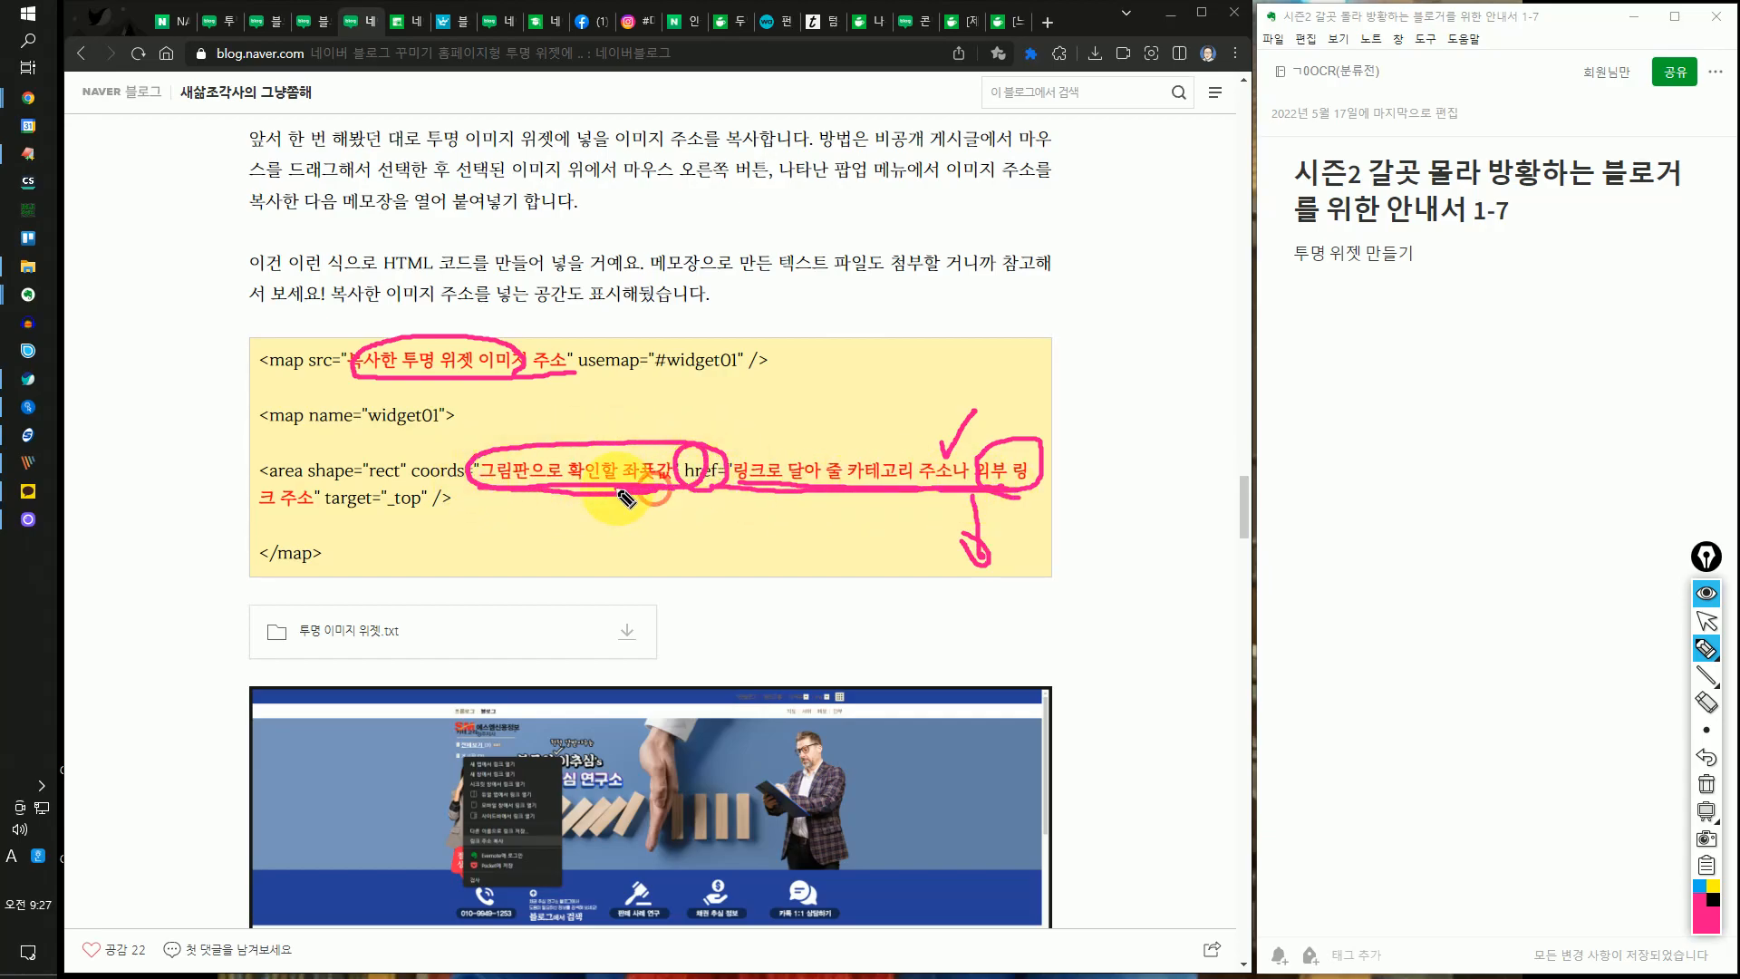
click(1707, 621)
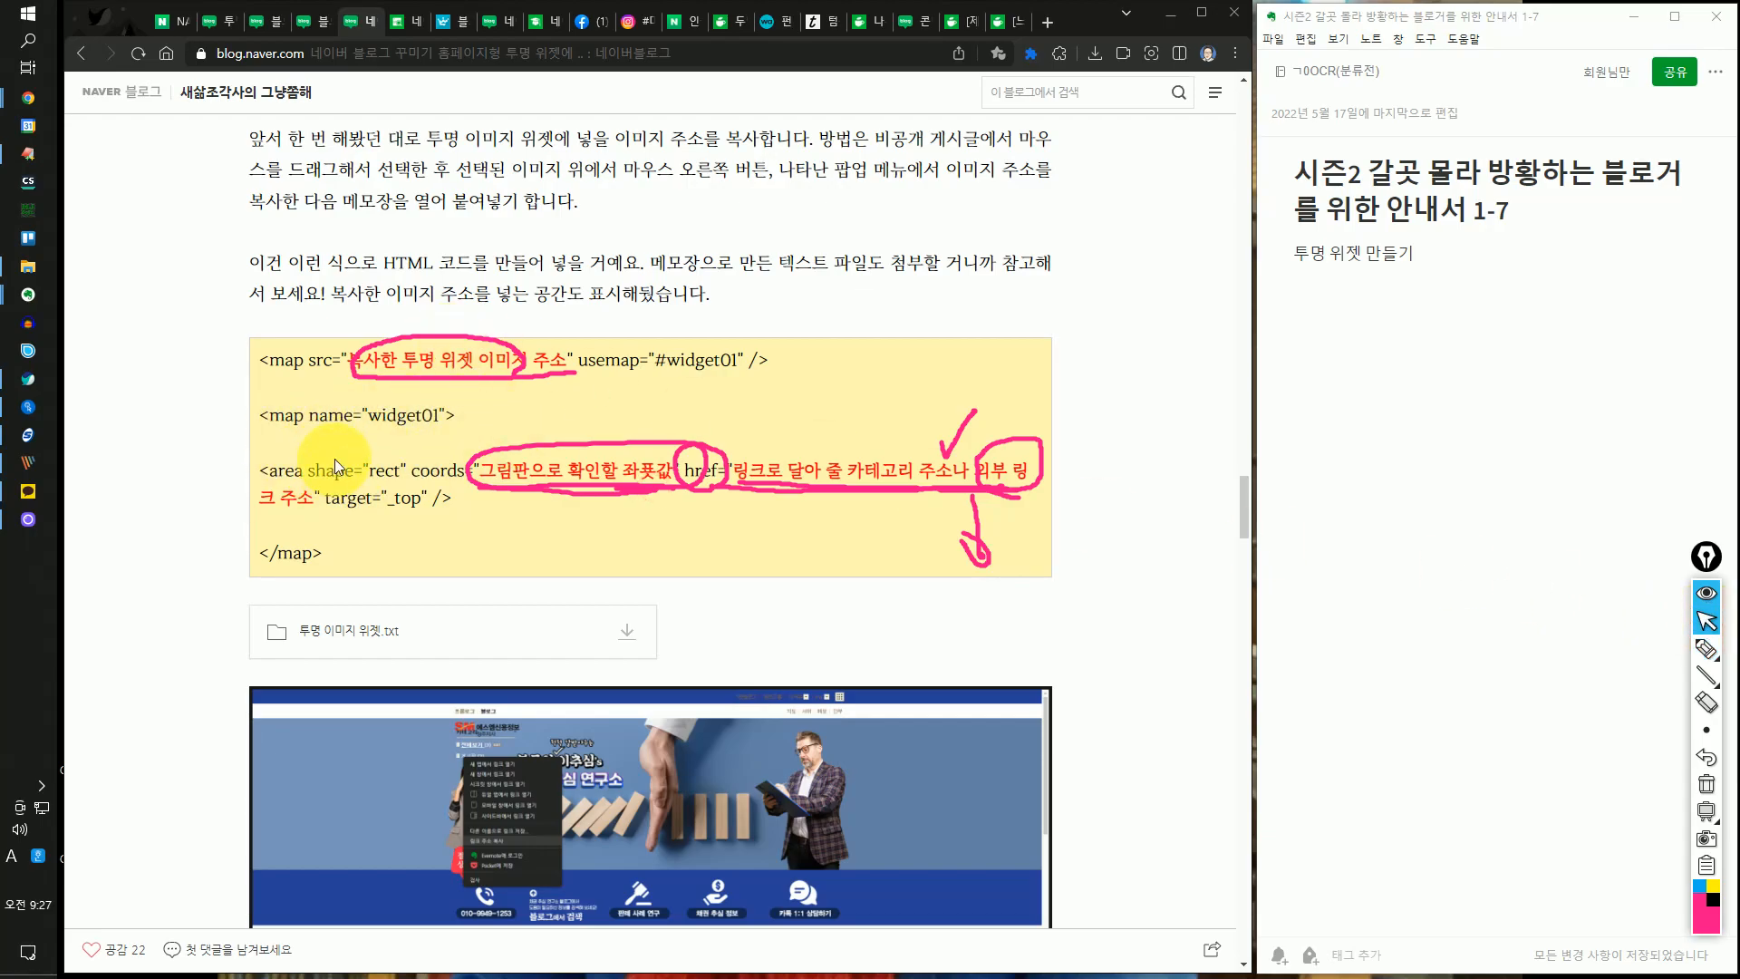
- Go from the published 투명 이미지 위젯 post to the blog's 레이아웃·위젯 설정 page and clear all pen drawings
scroll(373, 444, up, 5)
scroll(379, 444, down, 5)
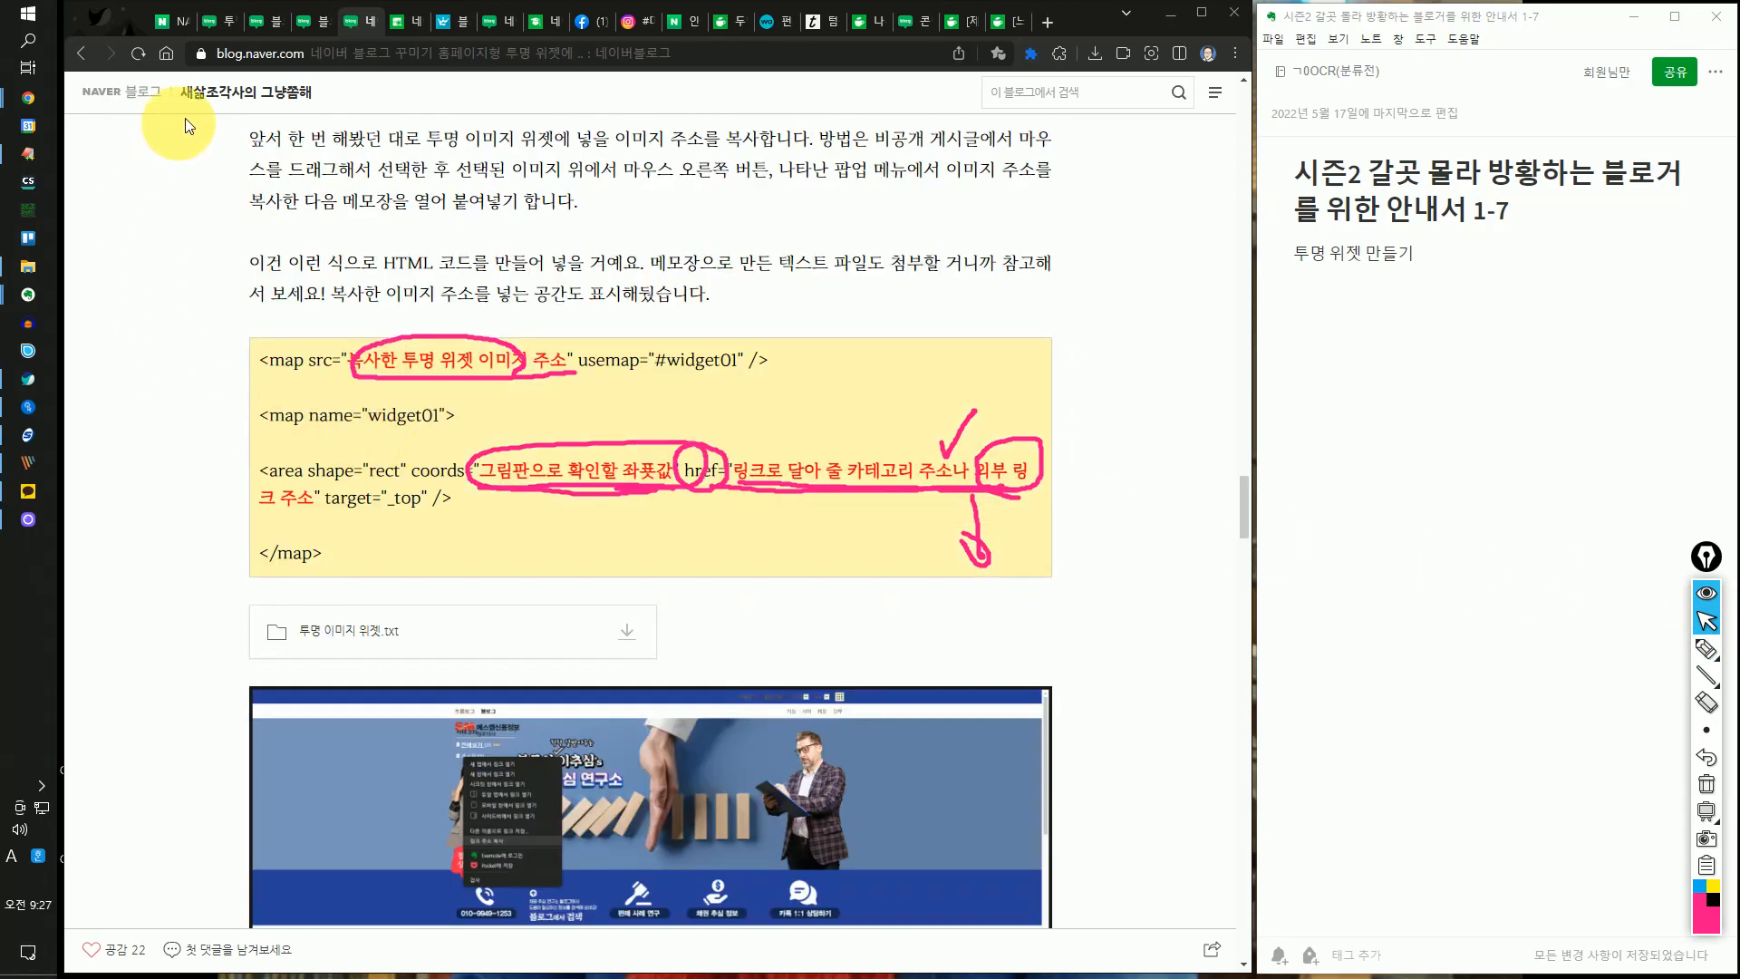
click(202, 27)
click(159, 25)
click(218, 23)
scroll(426, 569, down, 10)
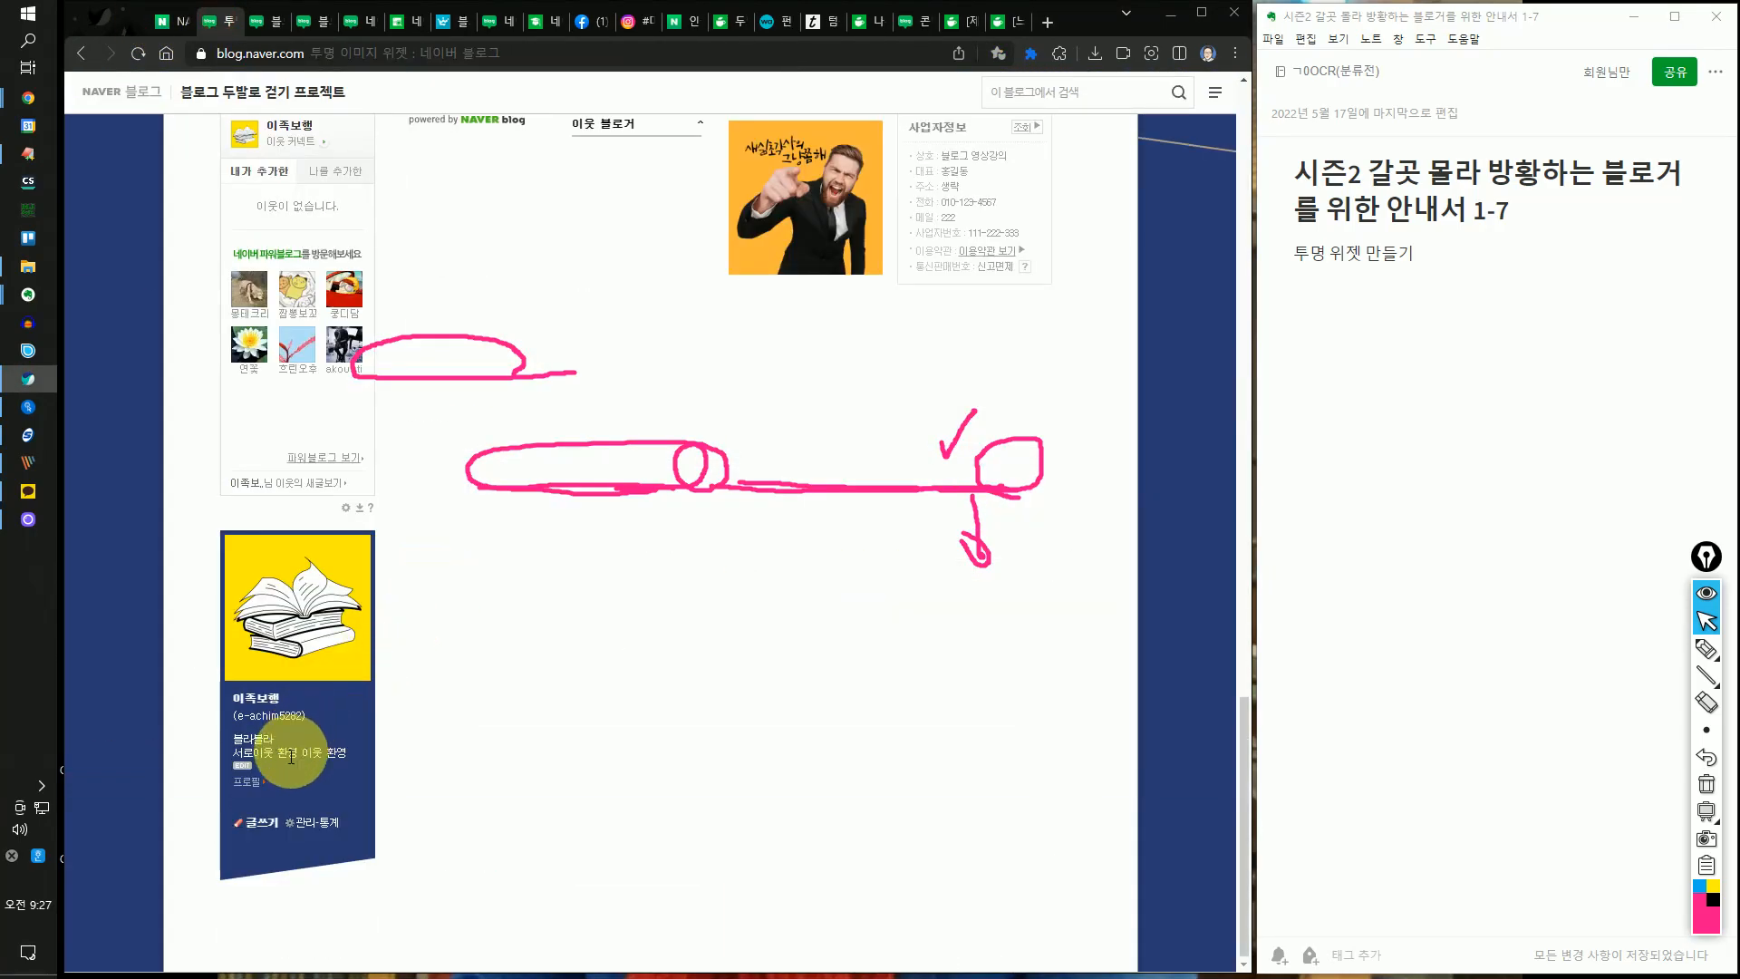
click(314, 823)
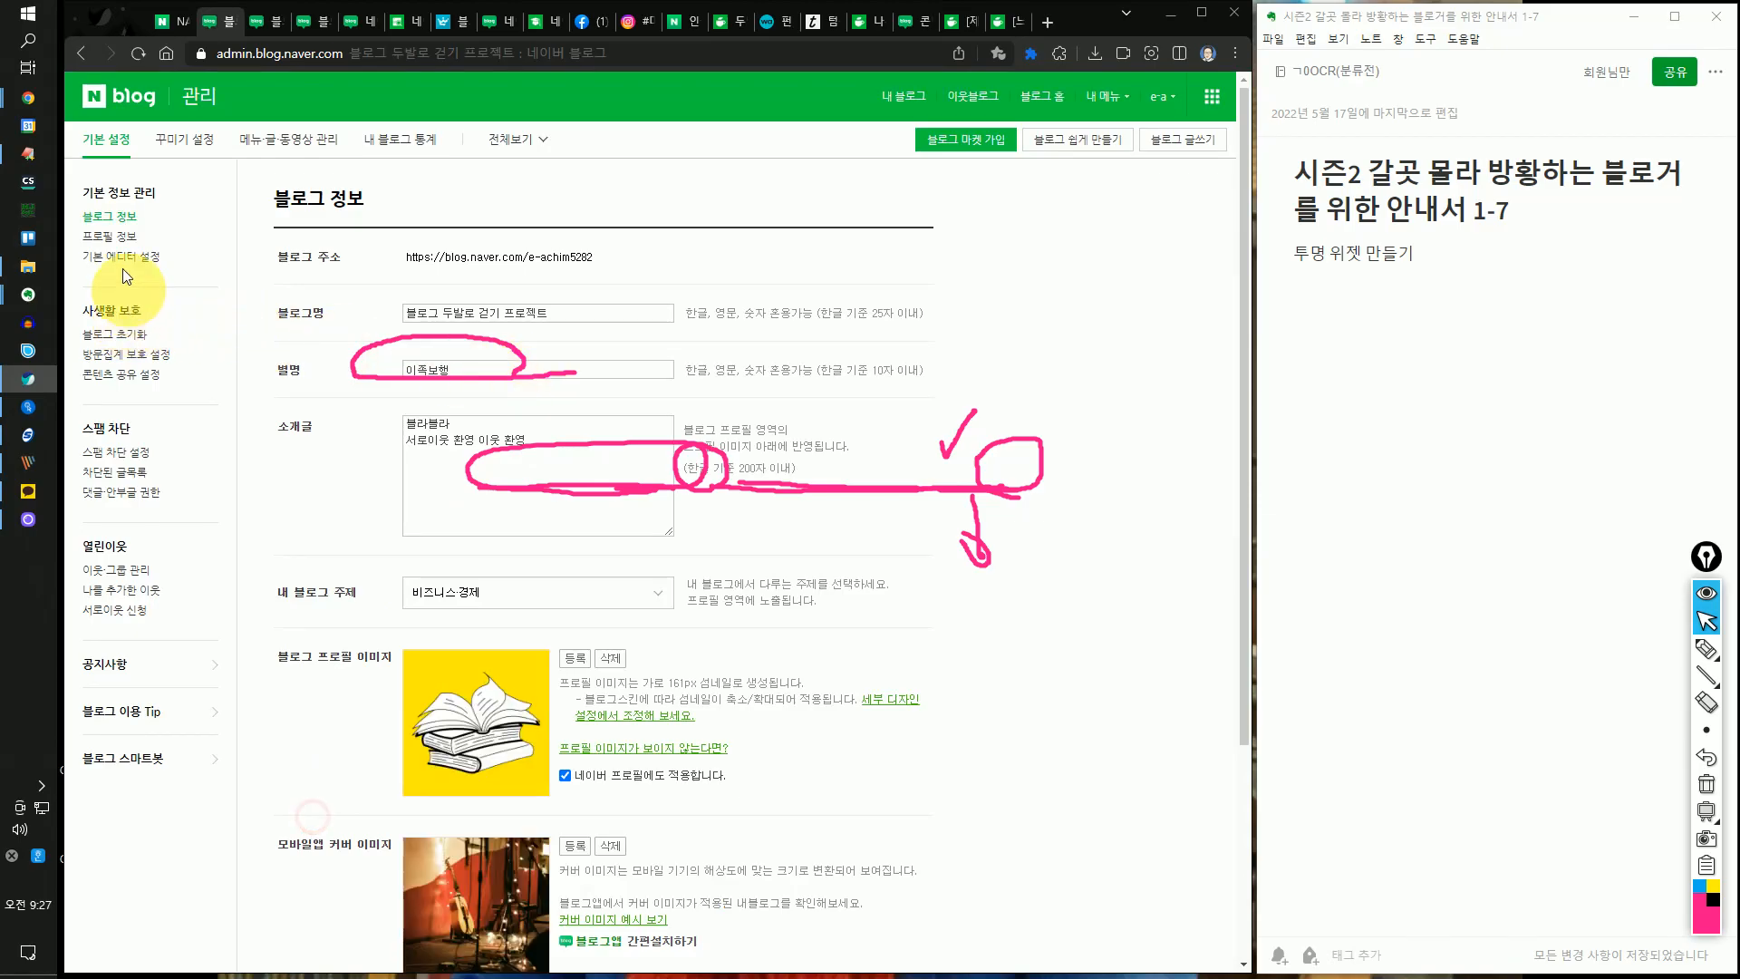
click(185, 138)
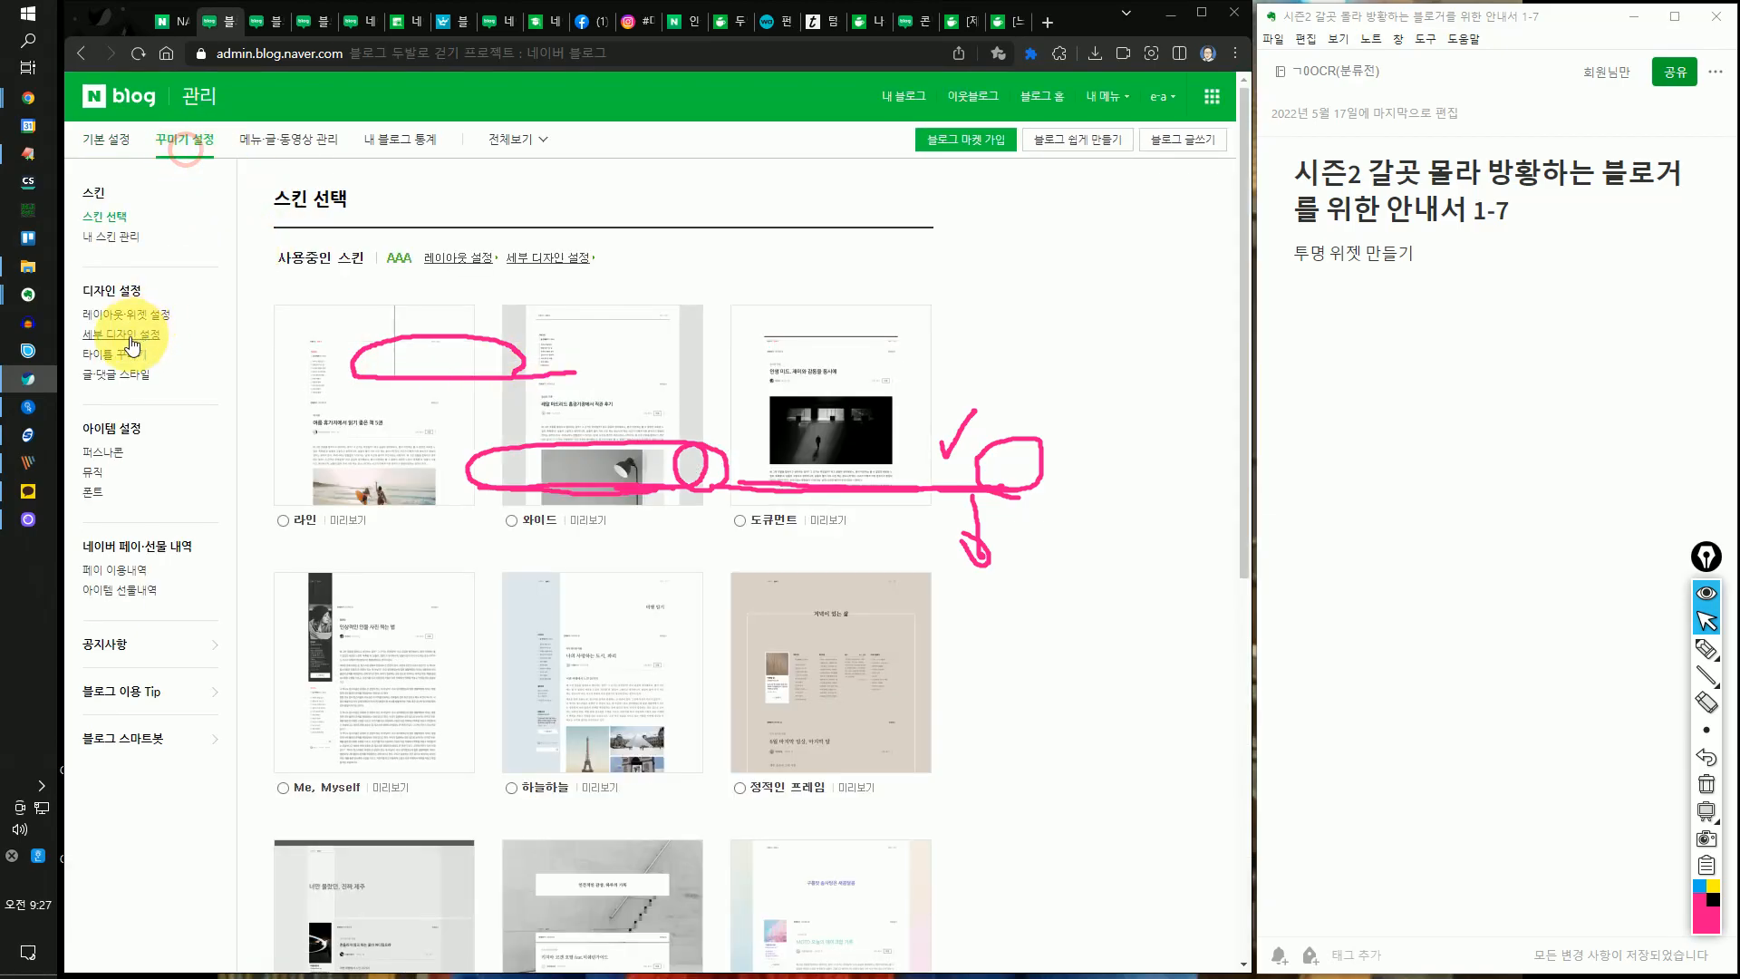
click(134, 314)
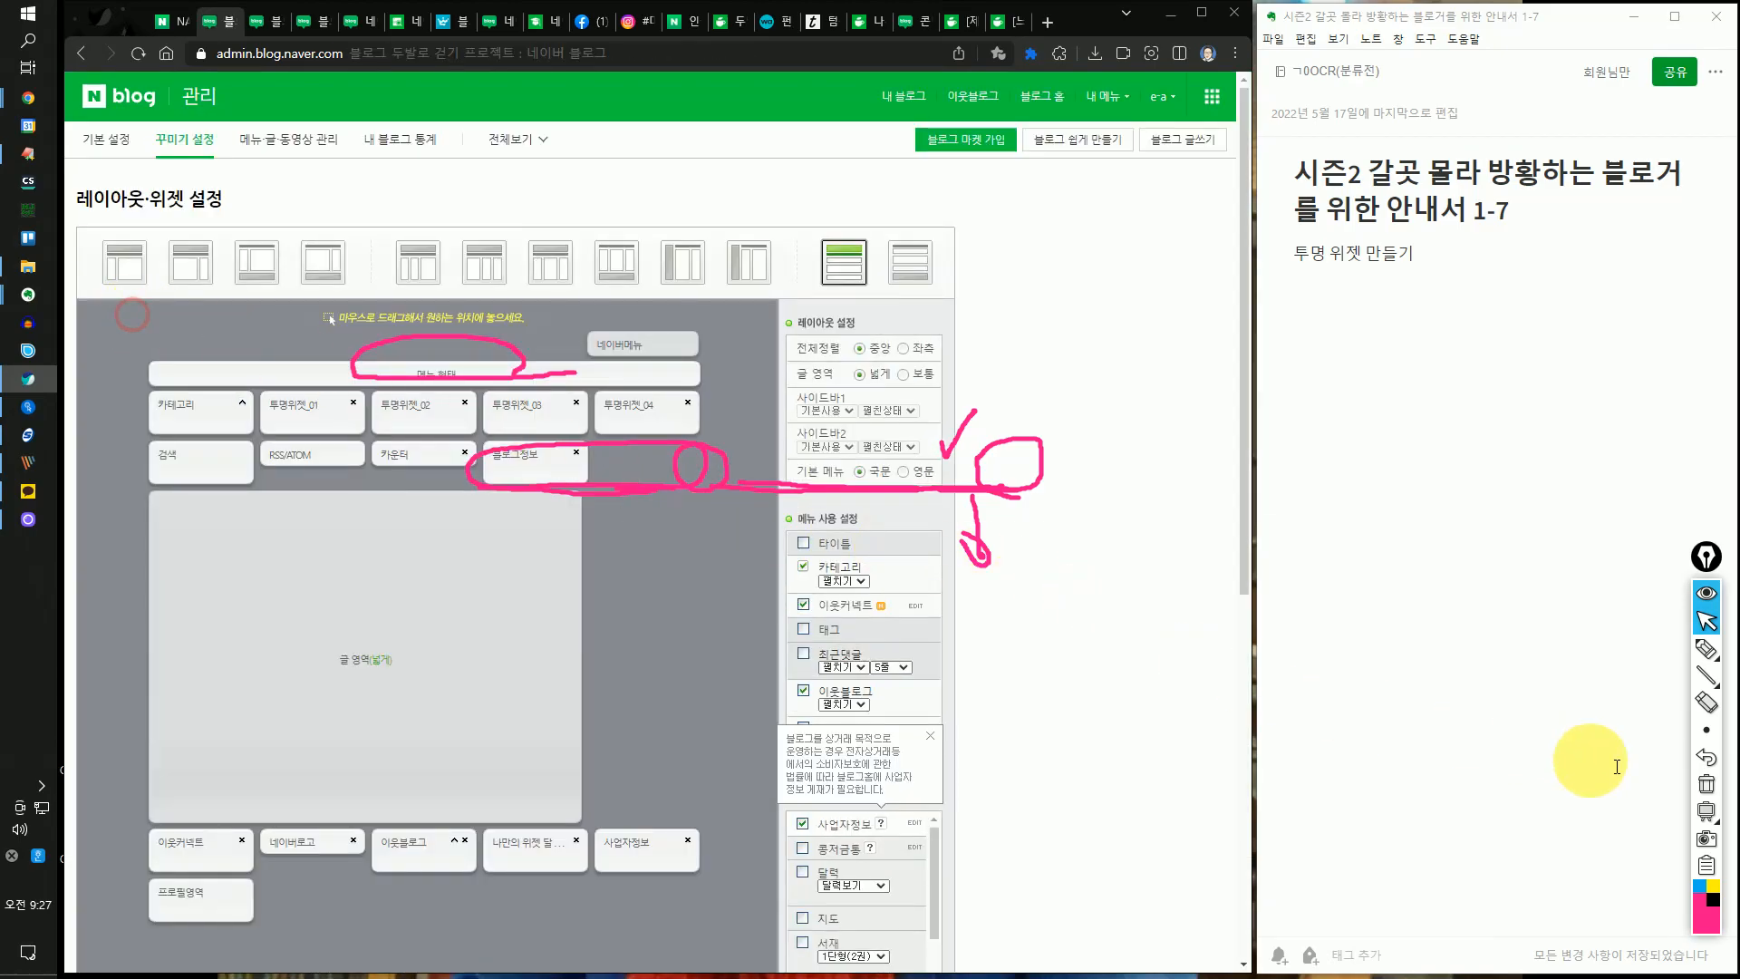
click(1706, 784)
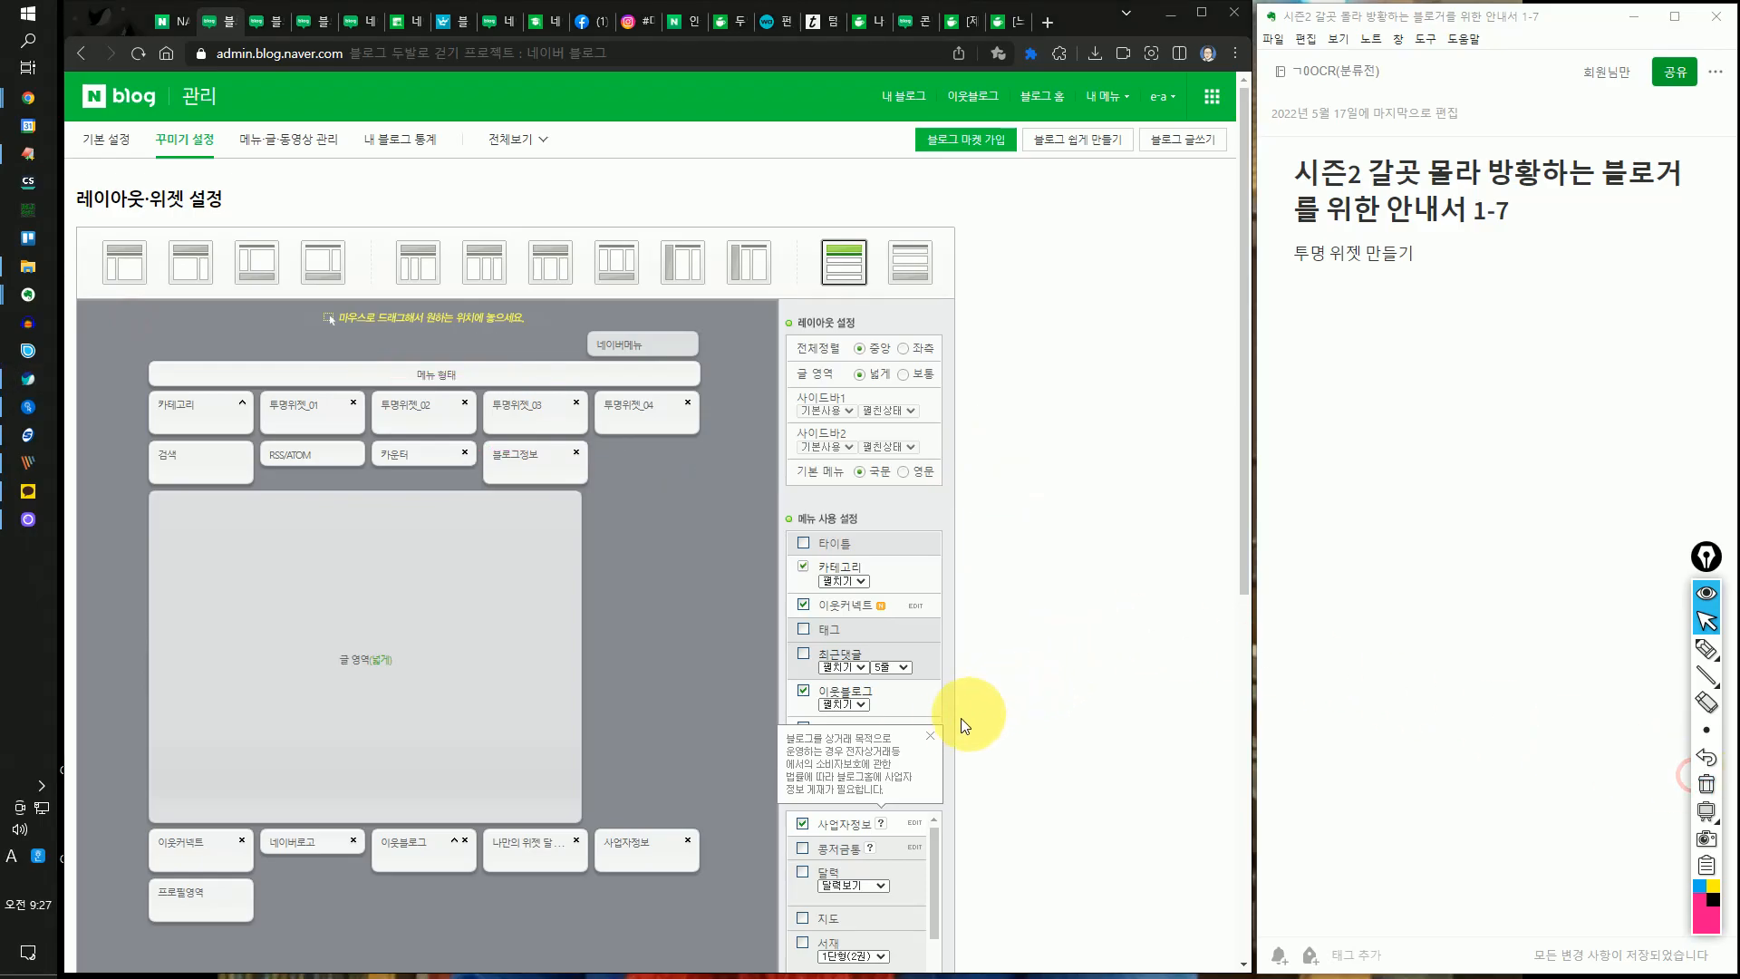
- Dismiss the business information notice, open the 위젯 직접등록 dialog, and point out its 위젯명 and 위젯코드입력 fields
click(932, 736)
scroll(1019, 692, down, 7)
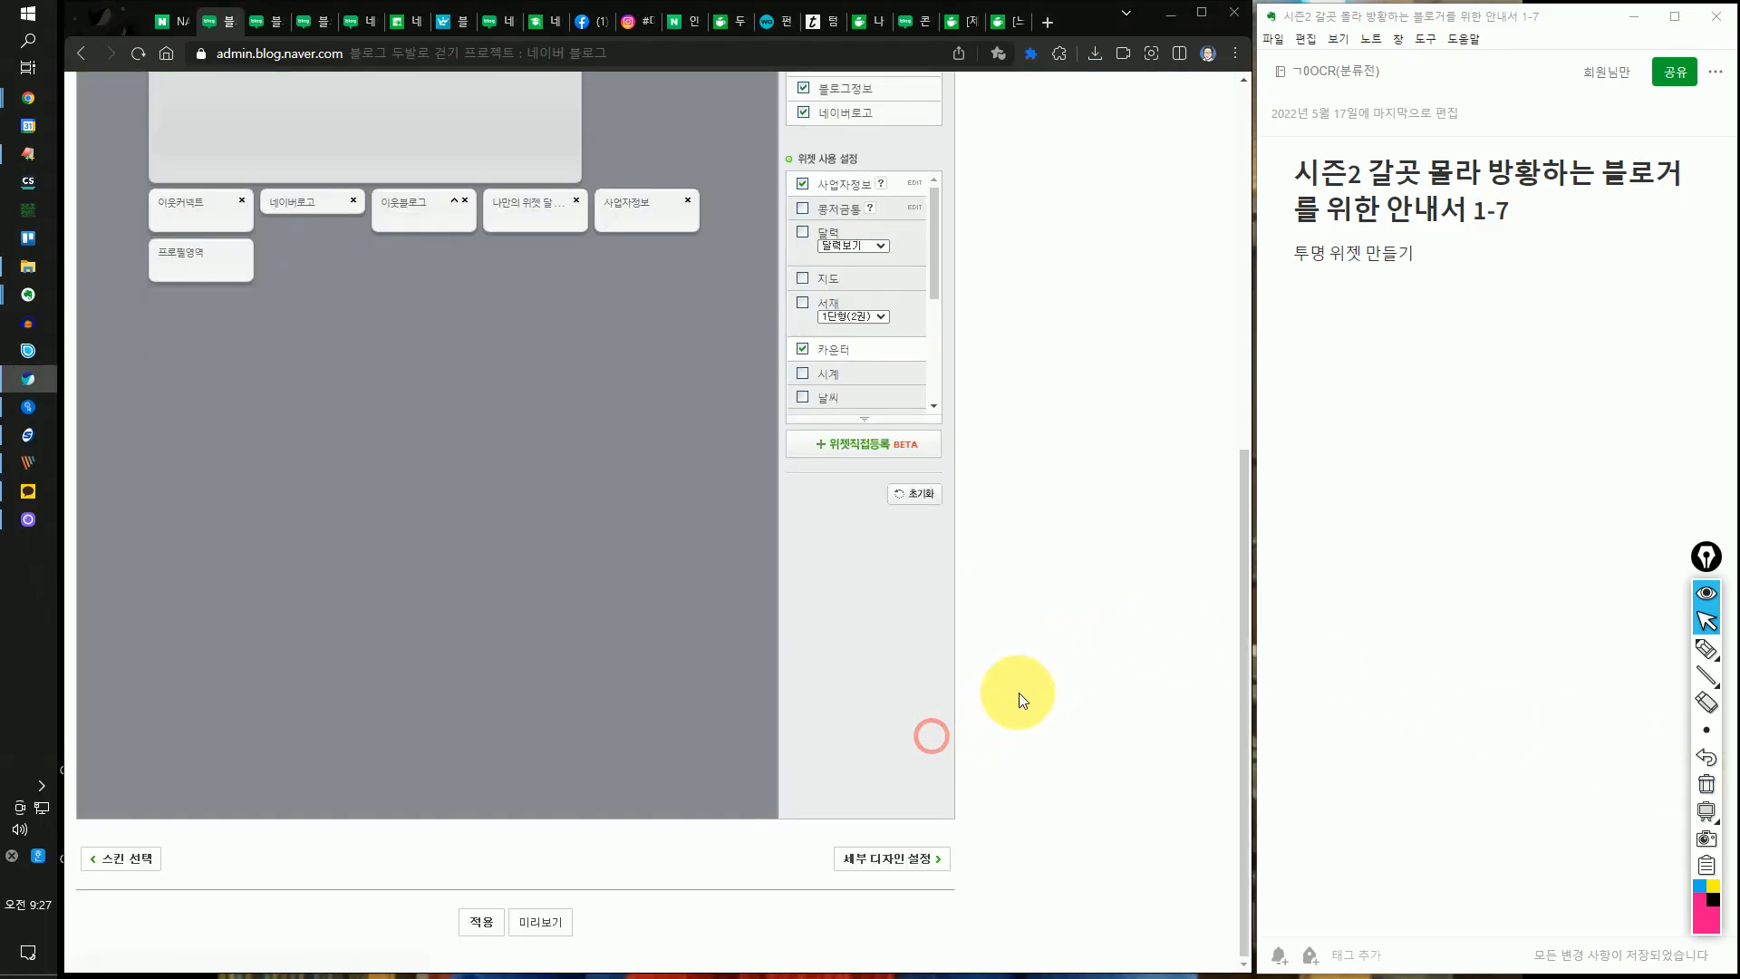
click(851, 440)
click(593, 557)
click(560, 486)
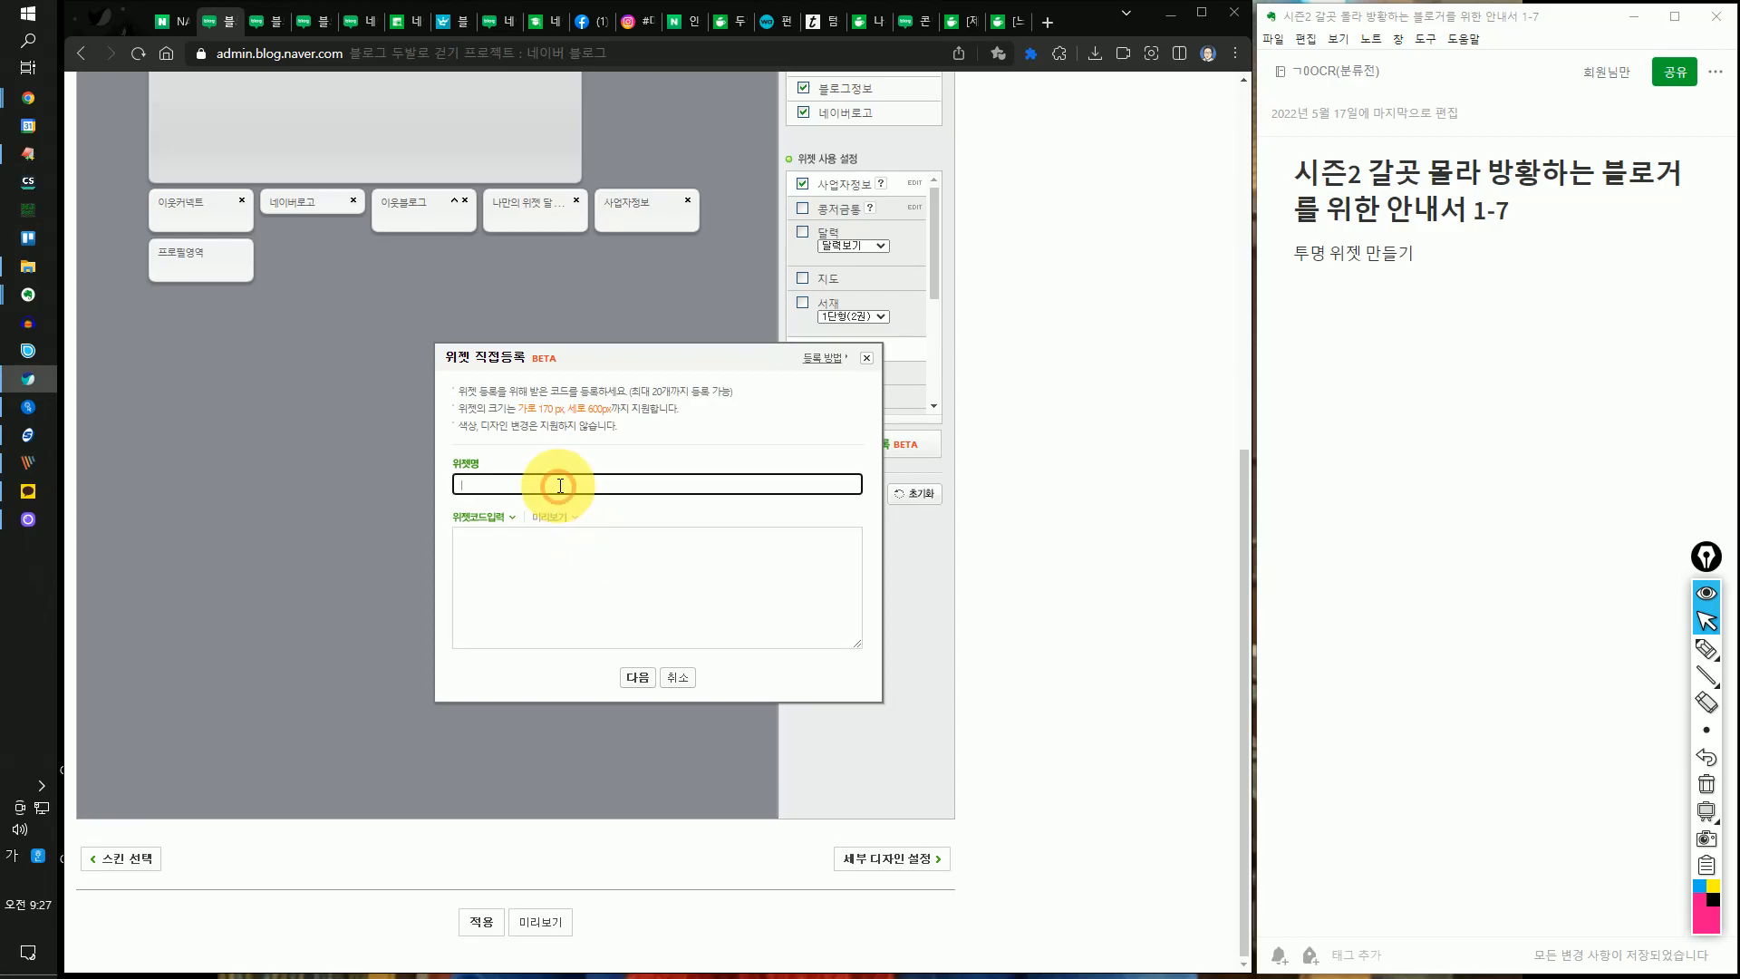
click(582, 555)
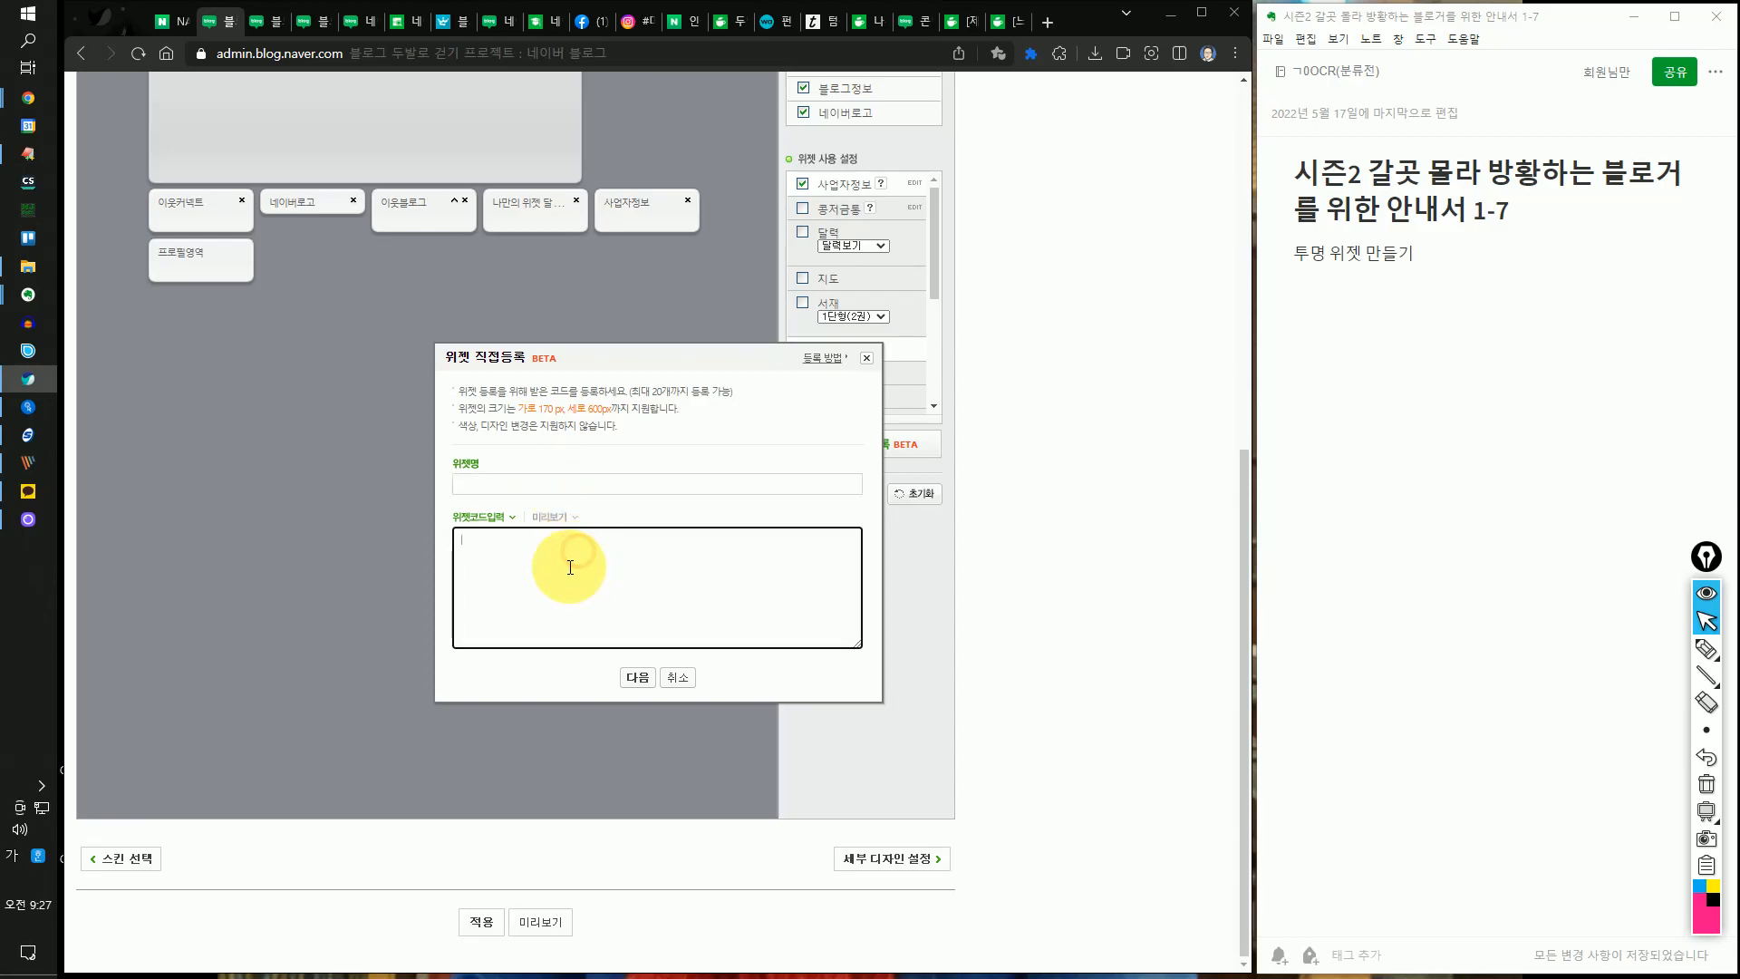
- Review the tutorial post's image-map code and its section on finding image-map coordinates with 그림판
click(351, 27)
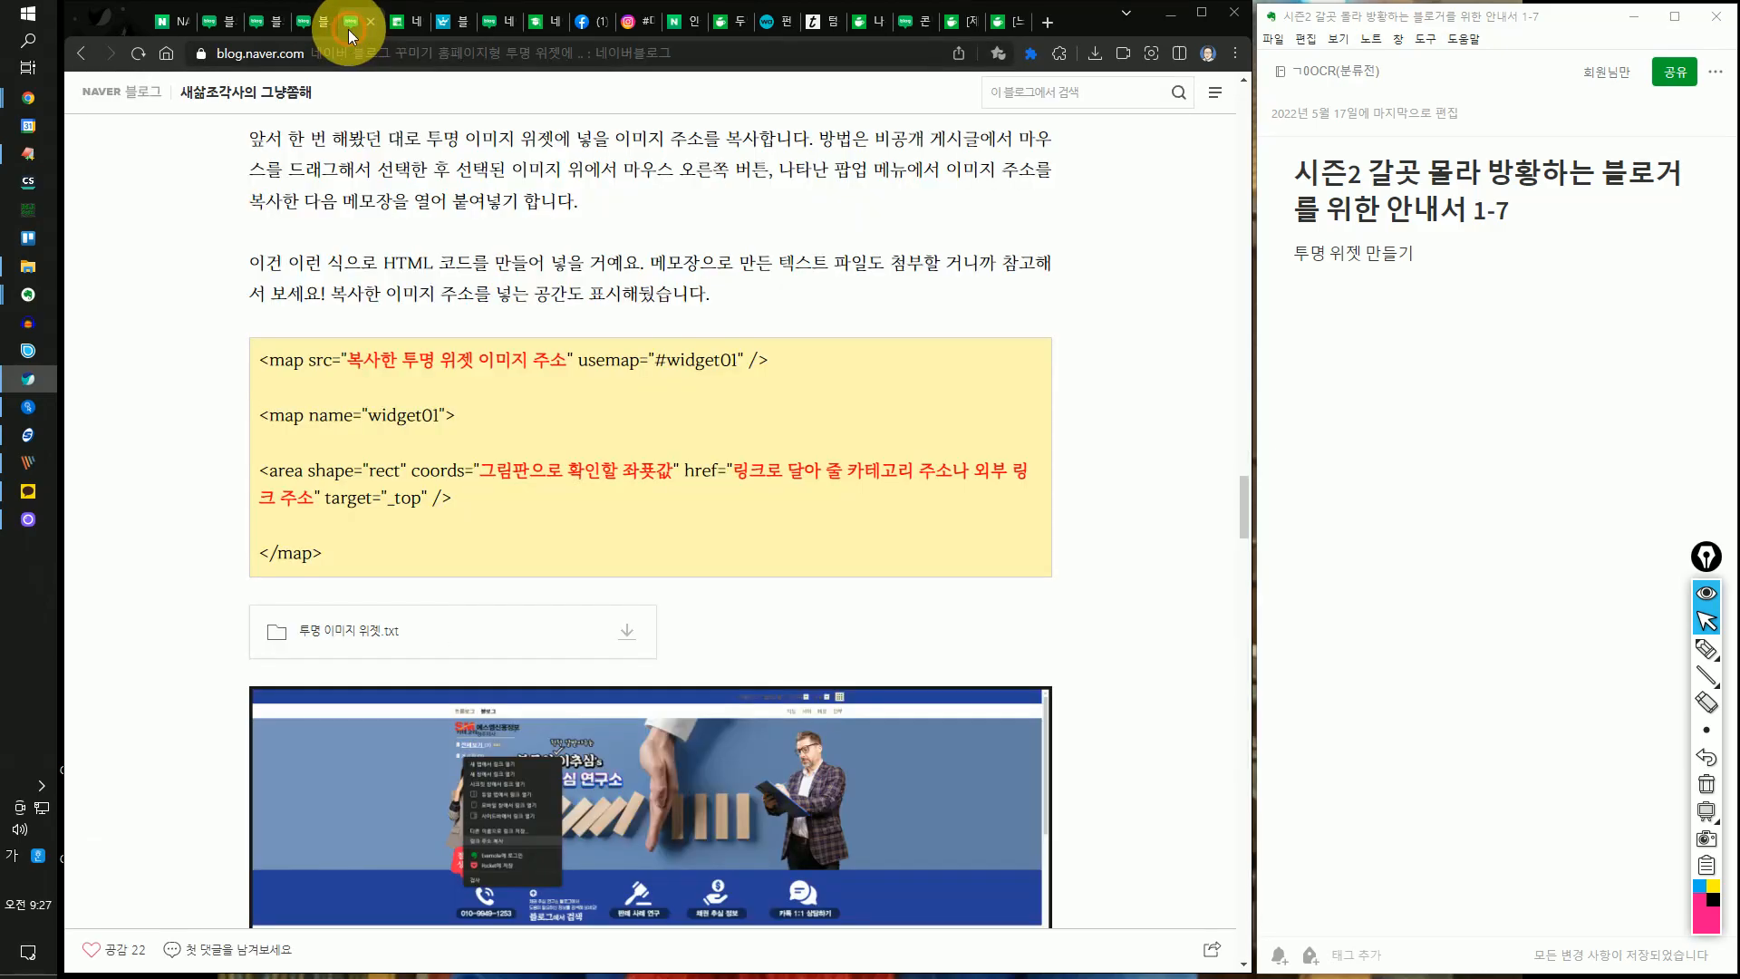
click(397, 25)
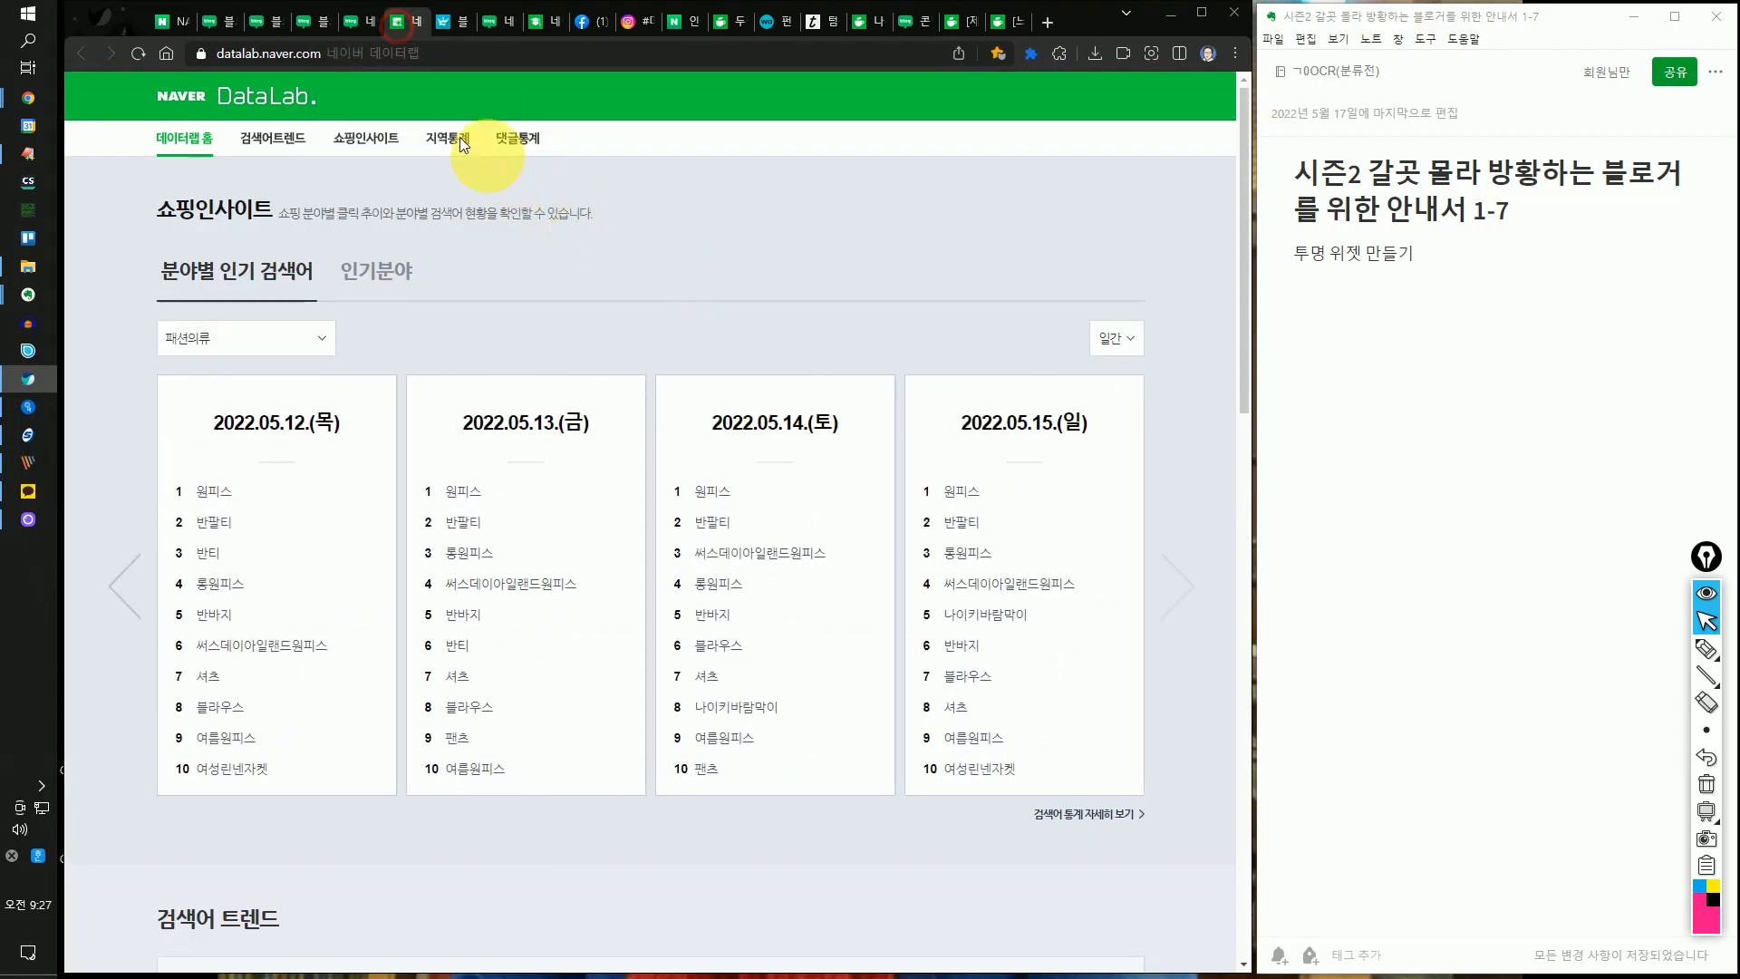
click(350, 26)
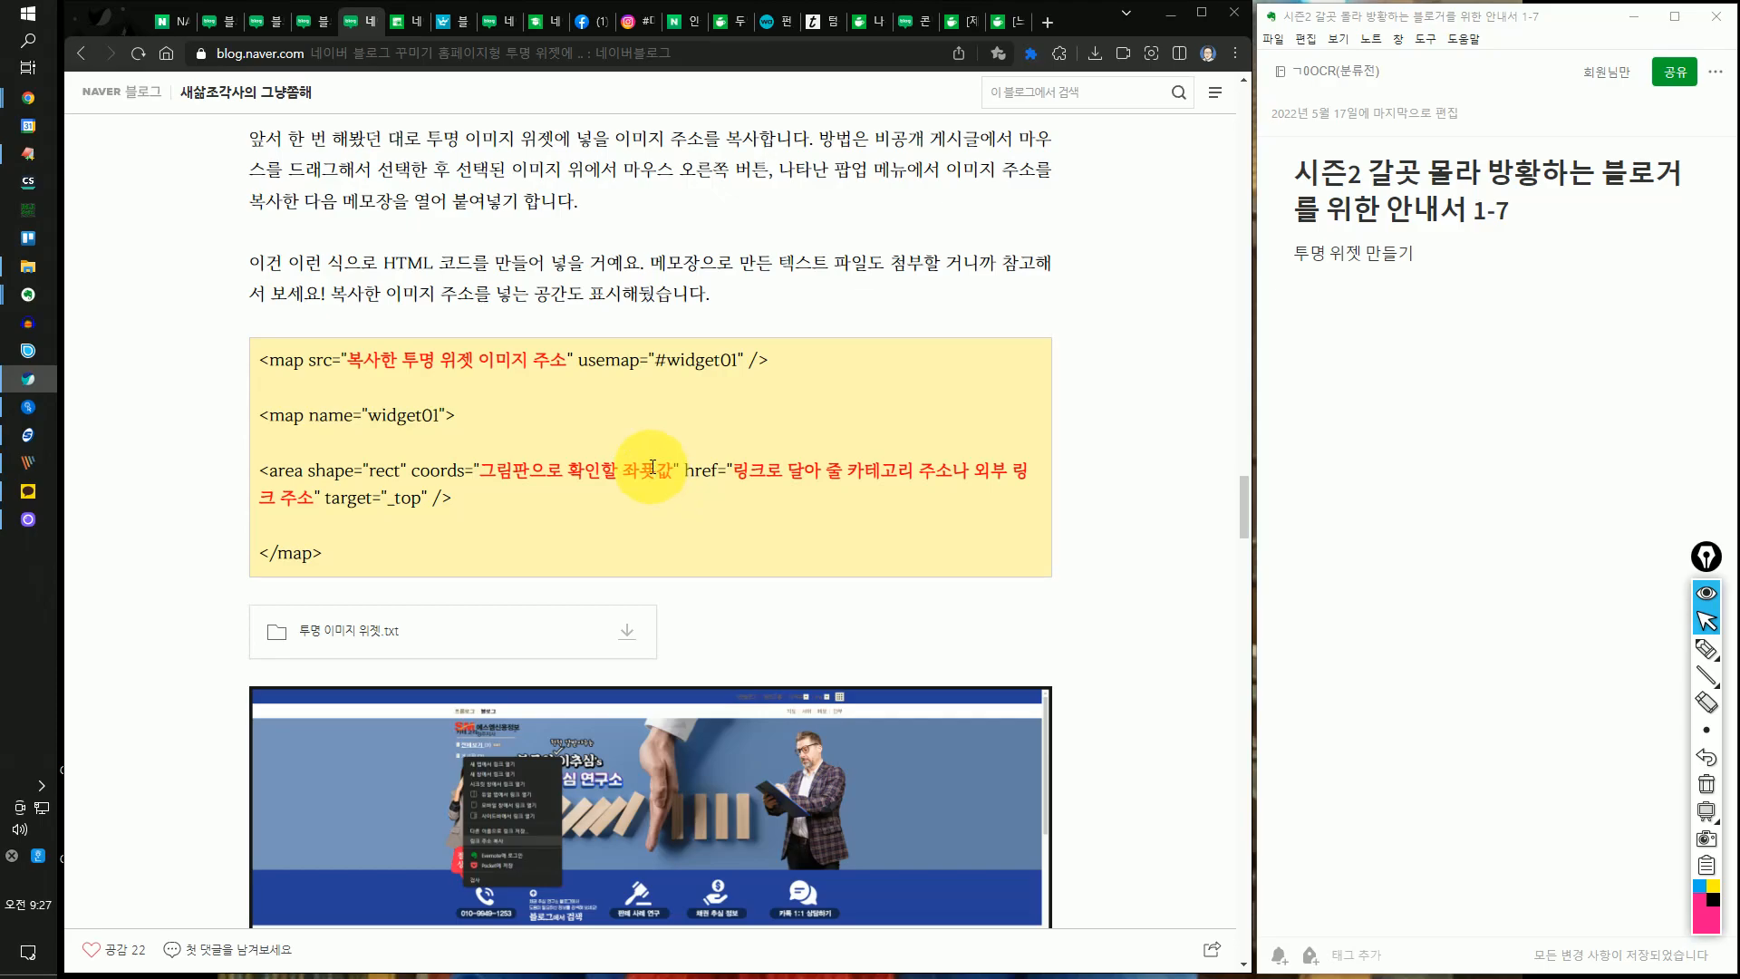
scroll(557, 490, up, 5)
scroll(654, 523, down, 10)
scroll(674, 529, up, 5)
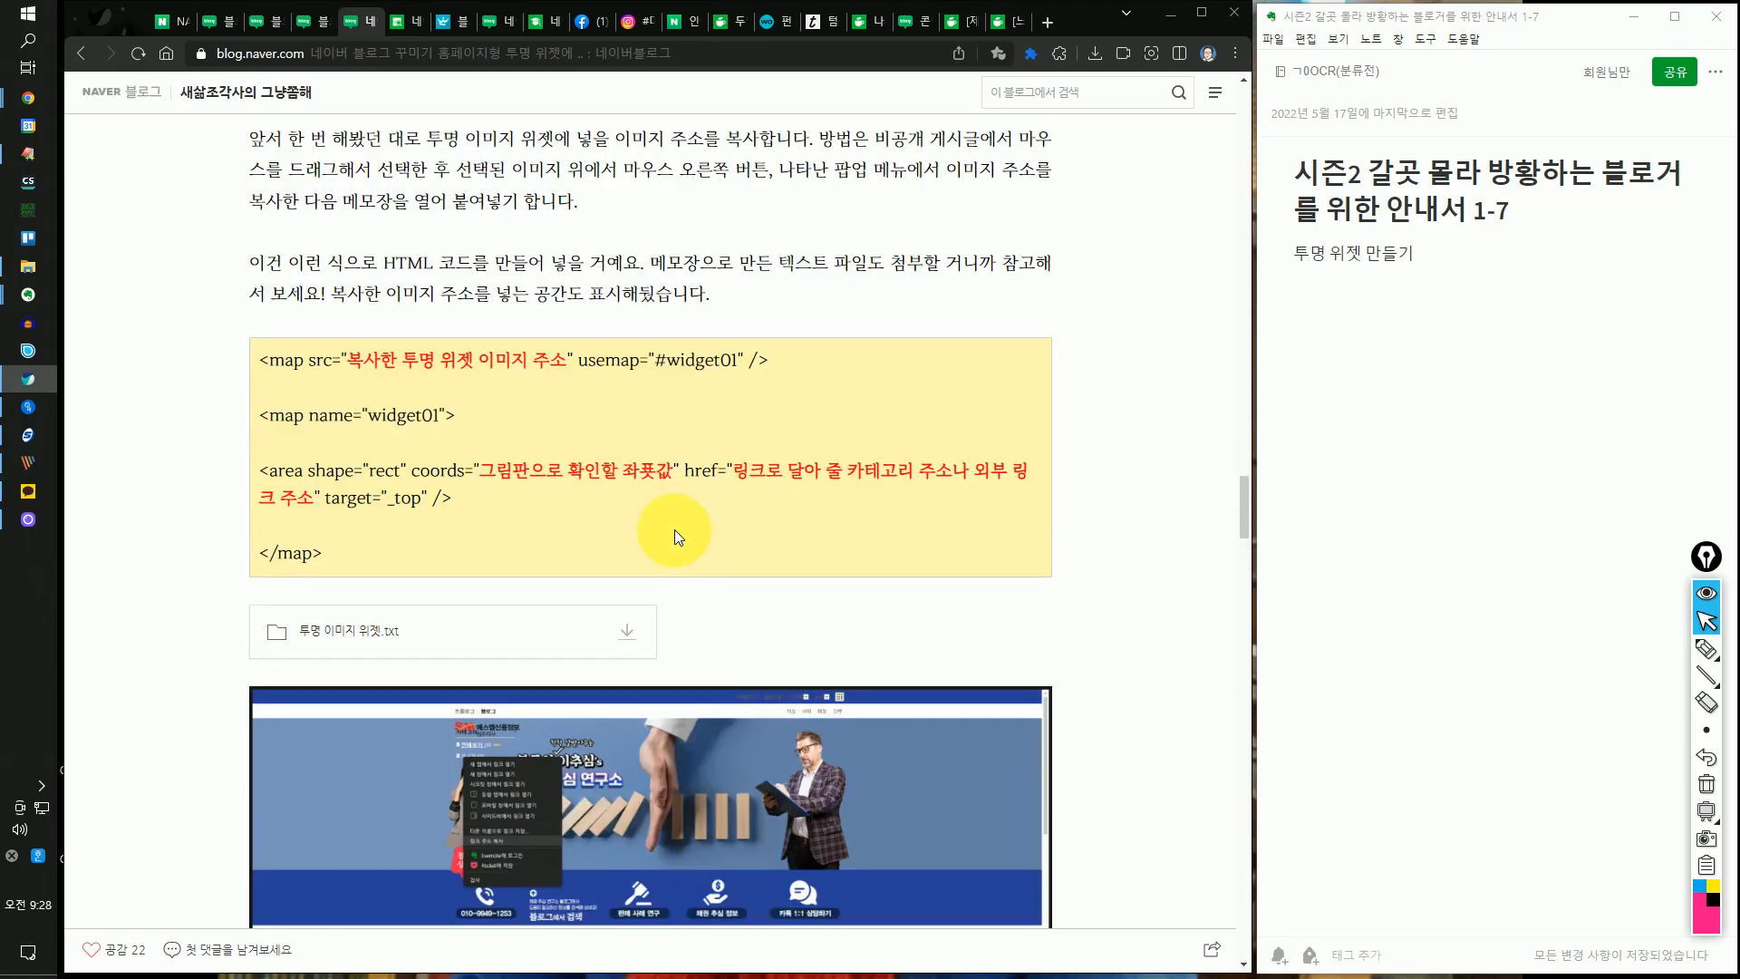
scroll(676, 529, down, 10)
scroll(676, 529, down, 10)
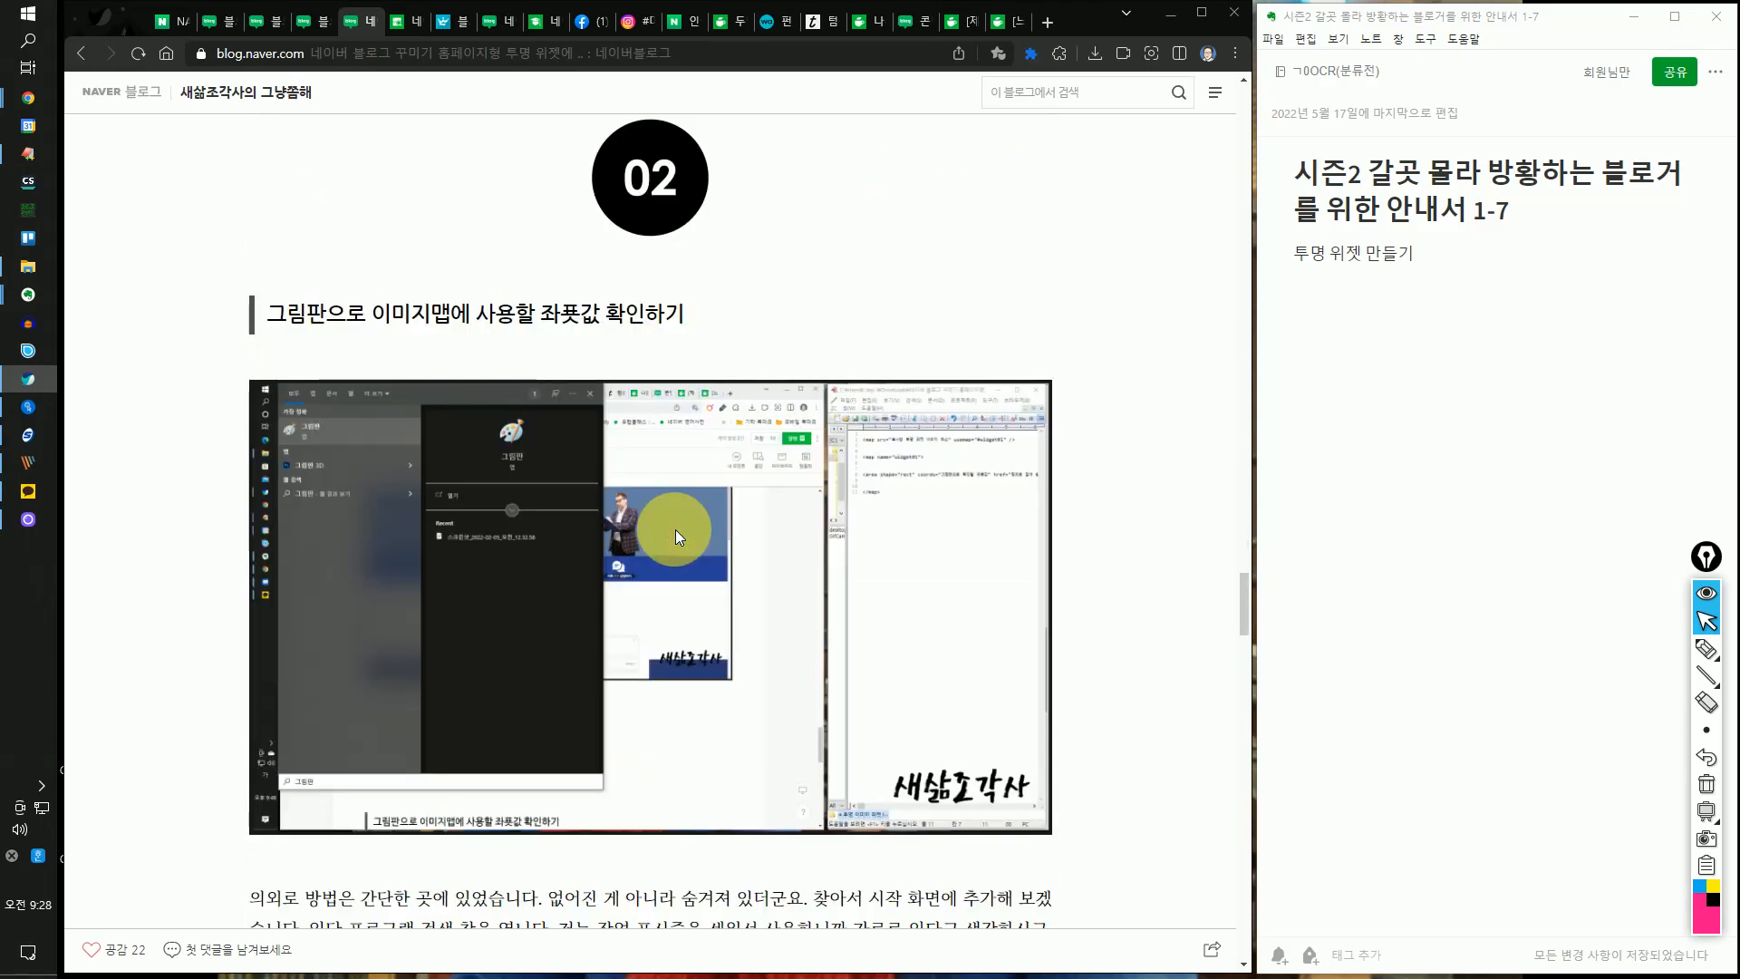
scroll(676, 529, up, 10)
scroll(676, 529, up, 5)
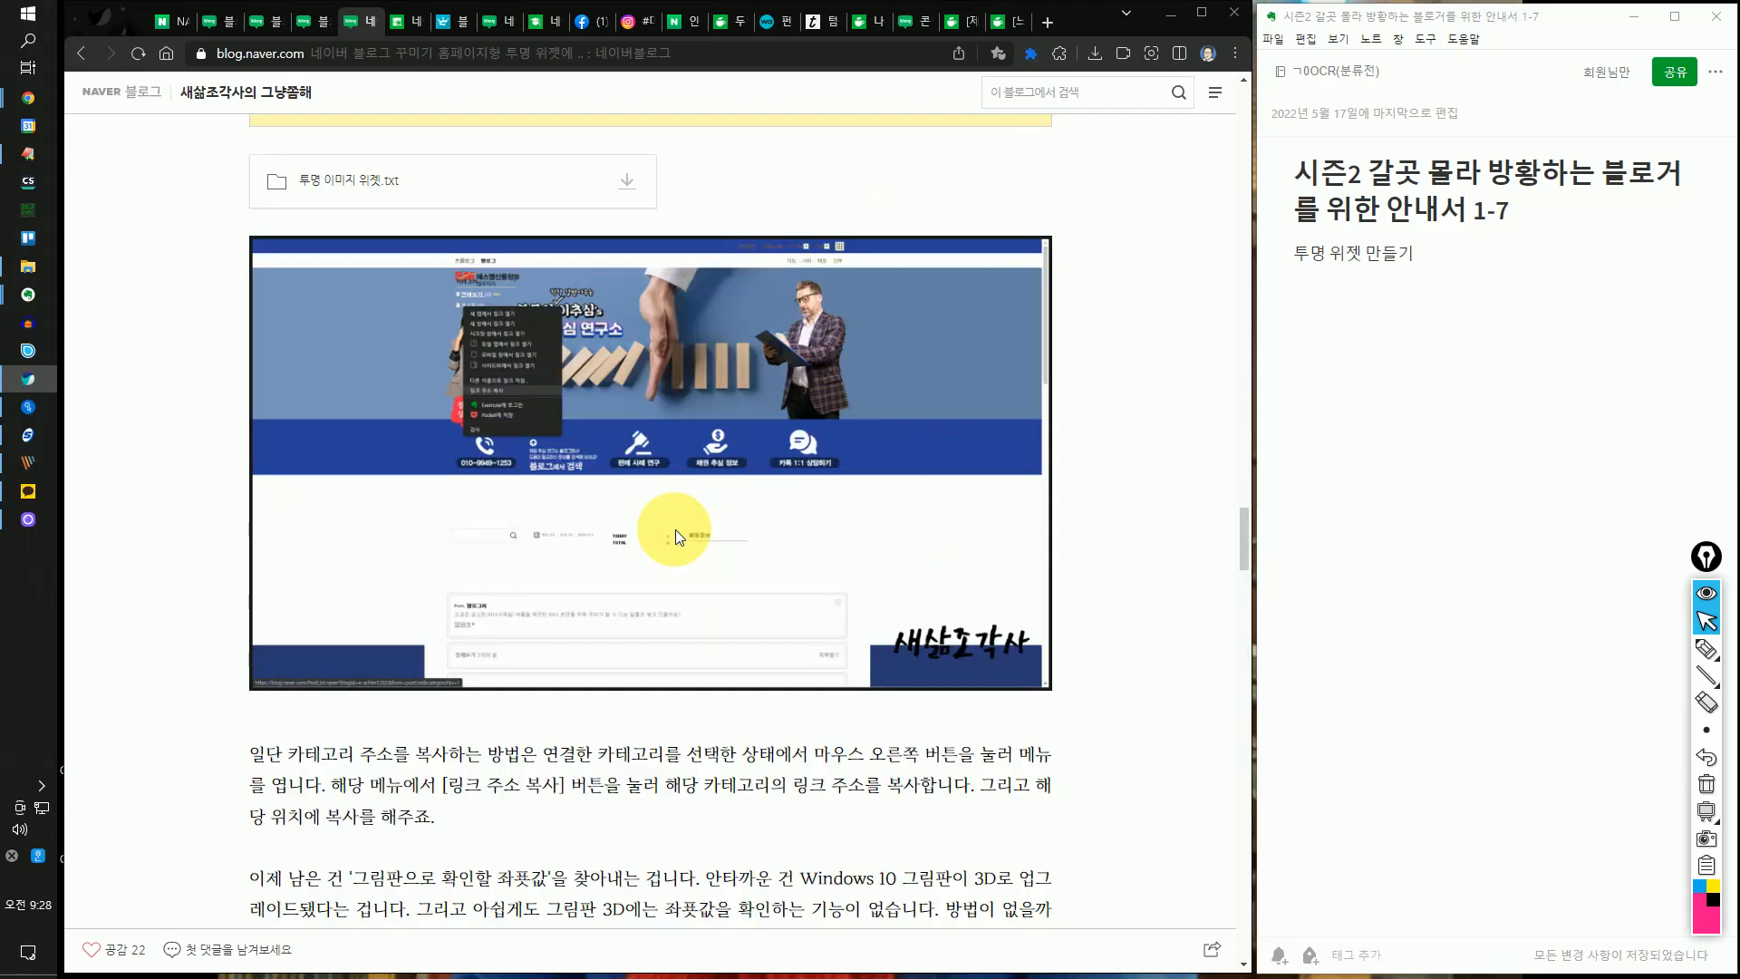
- Search Windows for 그림판 and pin the app to the Start screen
click(177, 27)
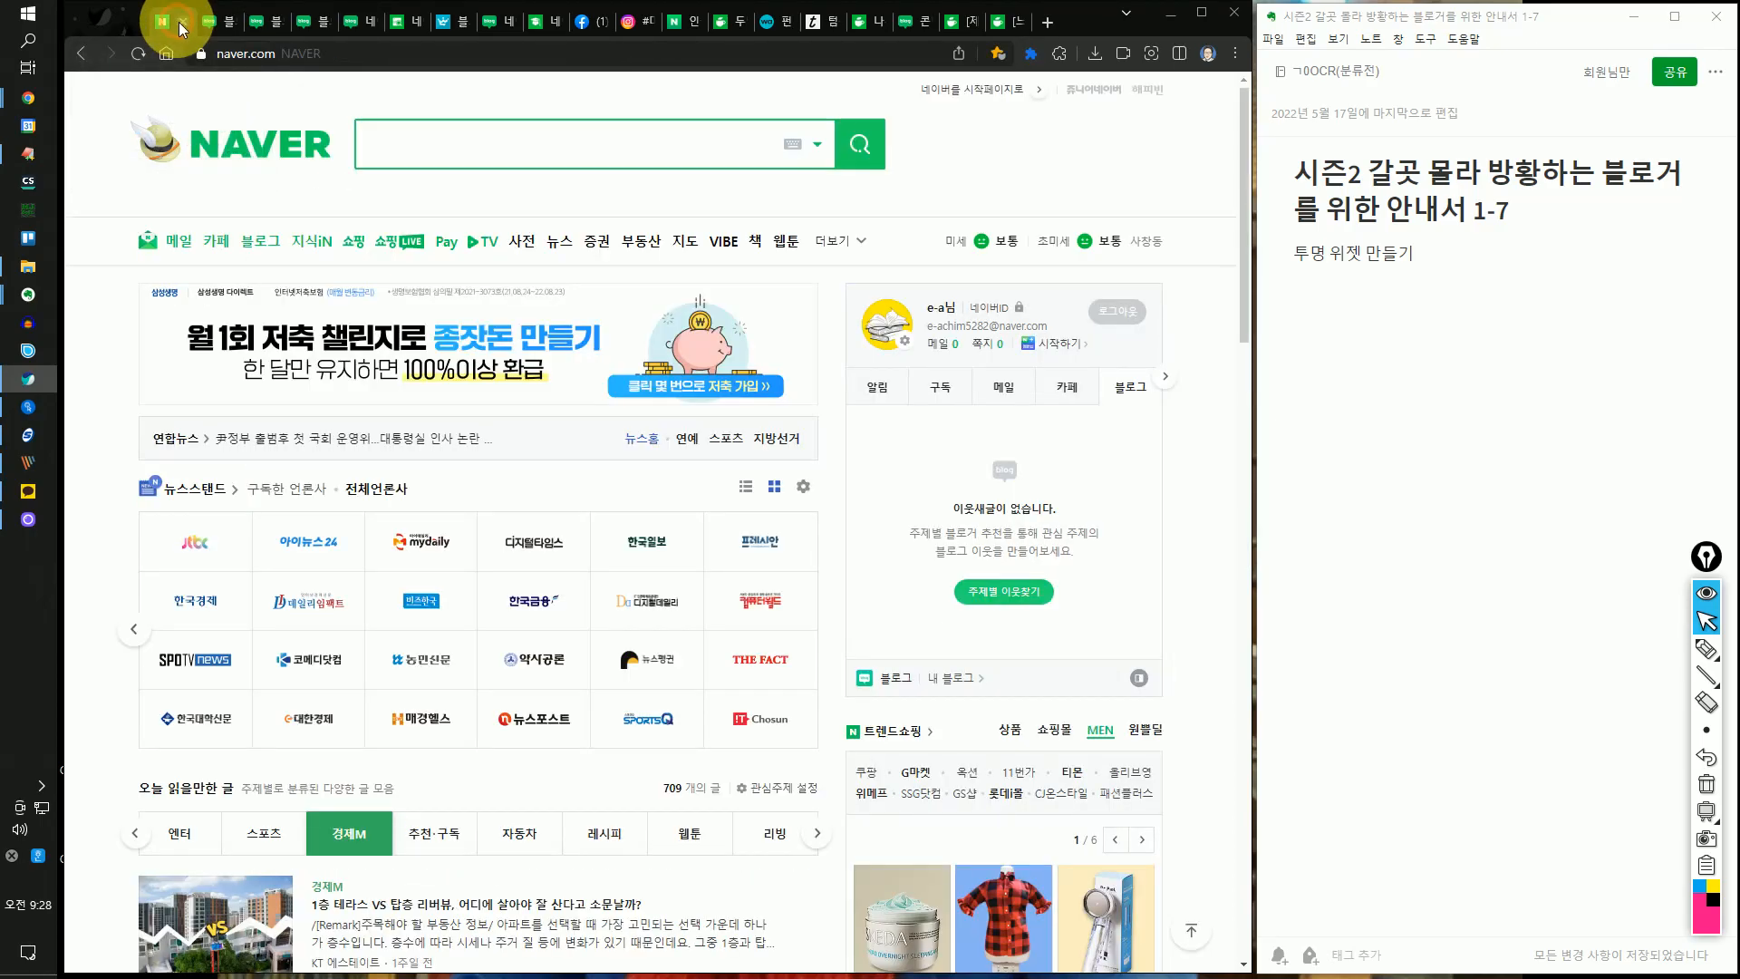
click(42, 25)
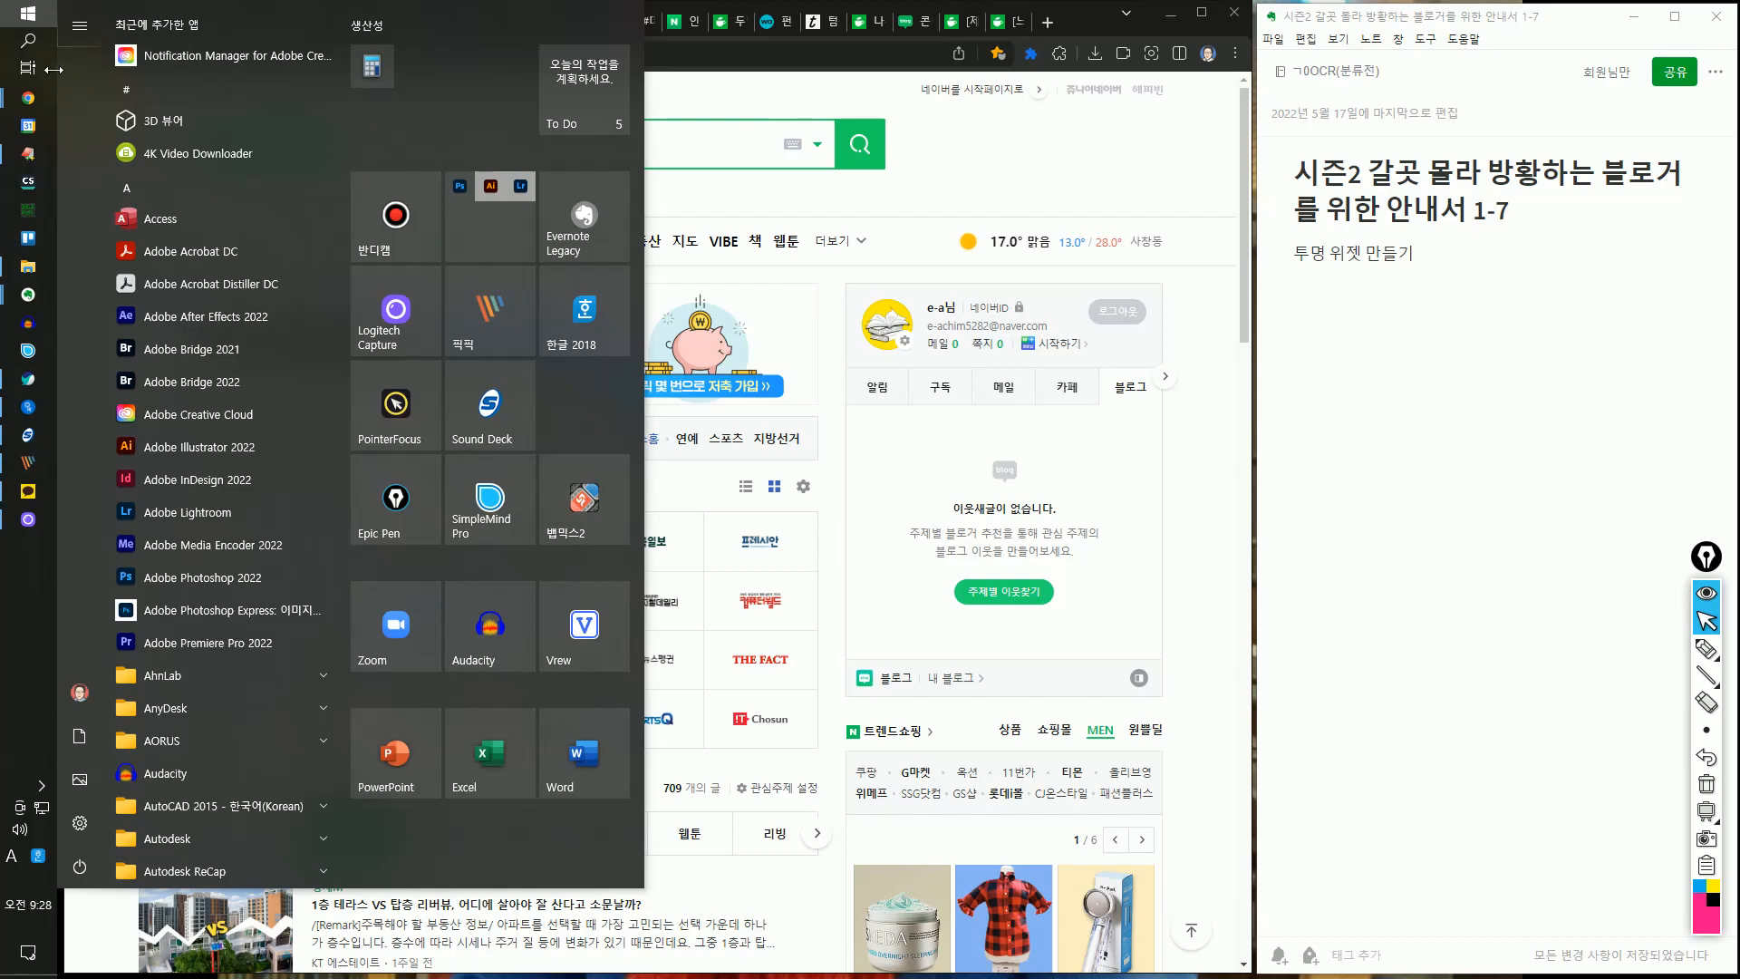
click(30, 45)
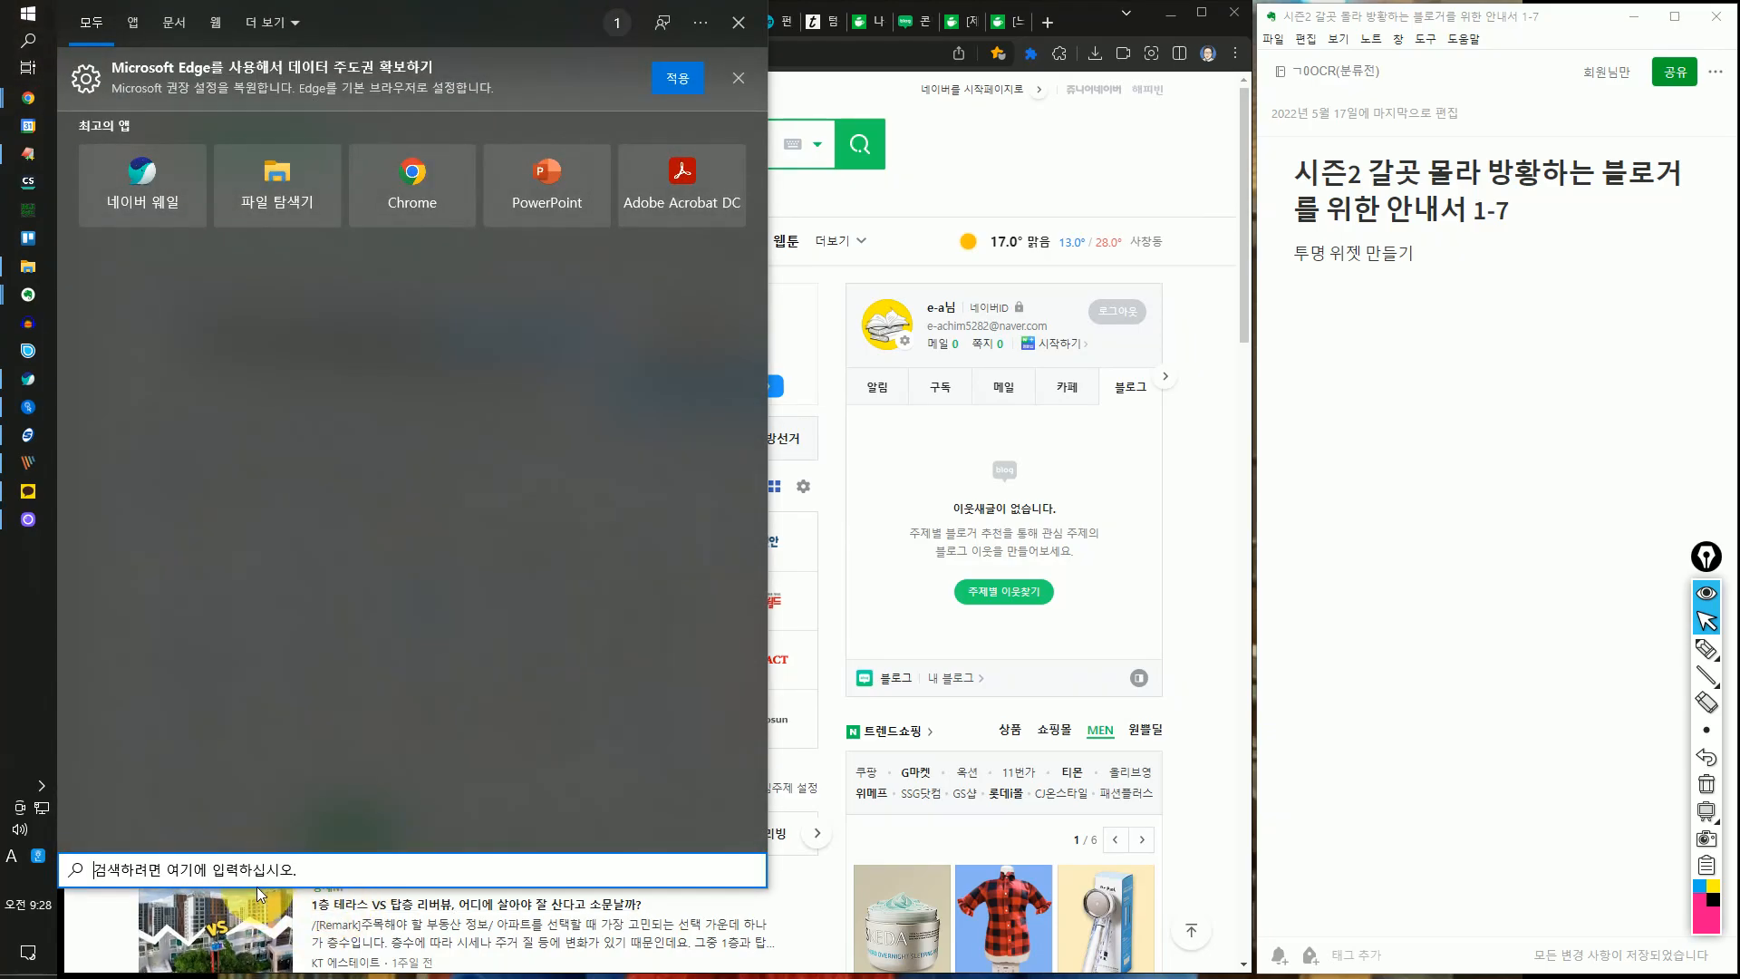
text(rmfl)
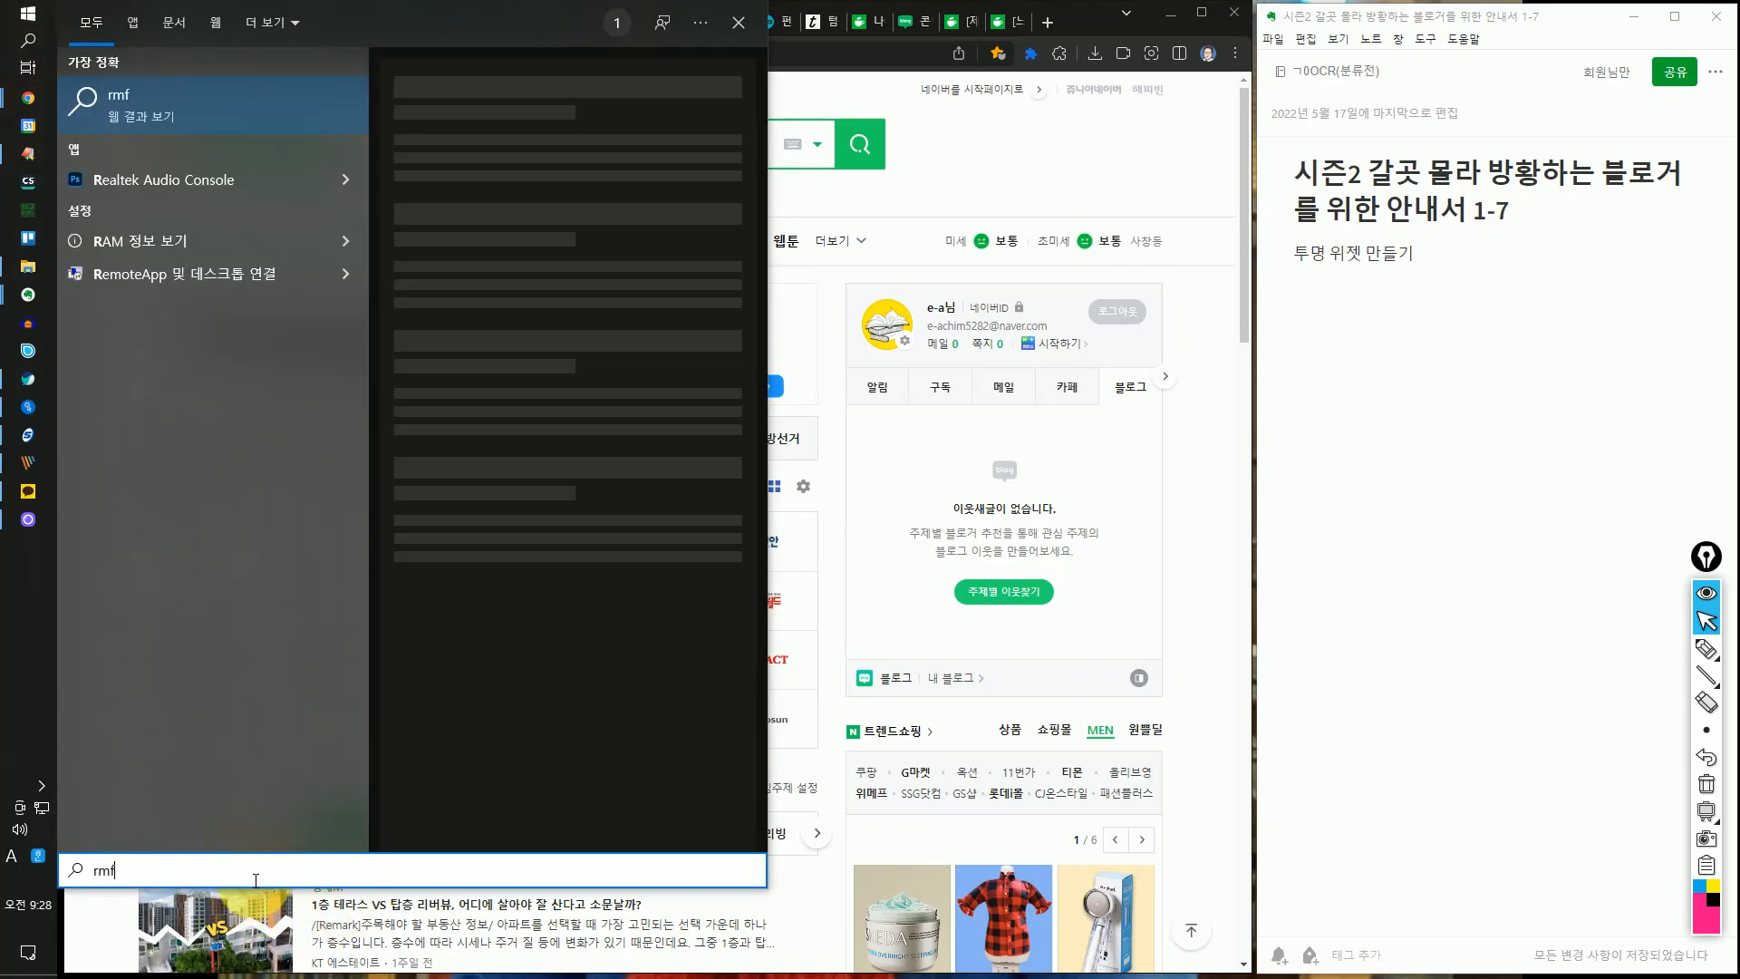
key(BackSpace)
key(BackSpace)
key(BackSpace)
key(BackSpace)
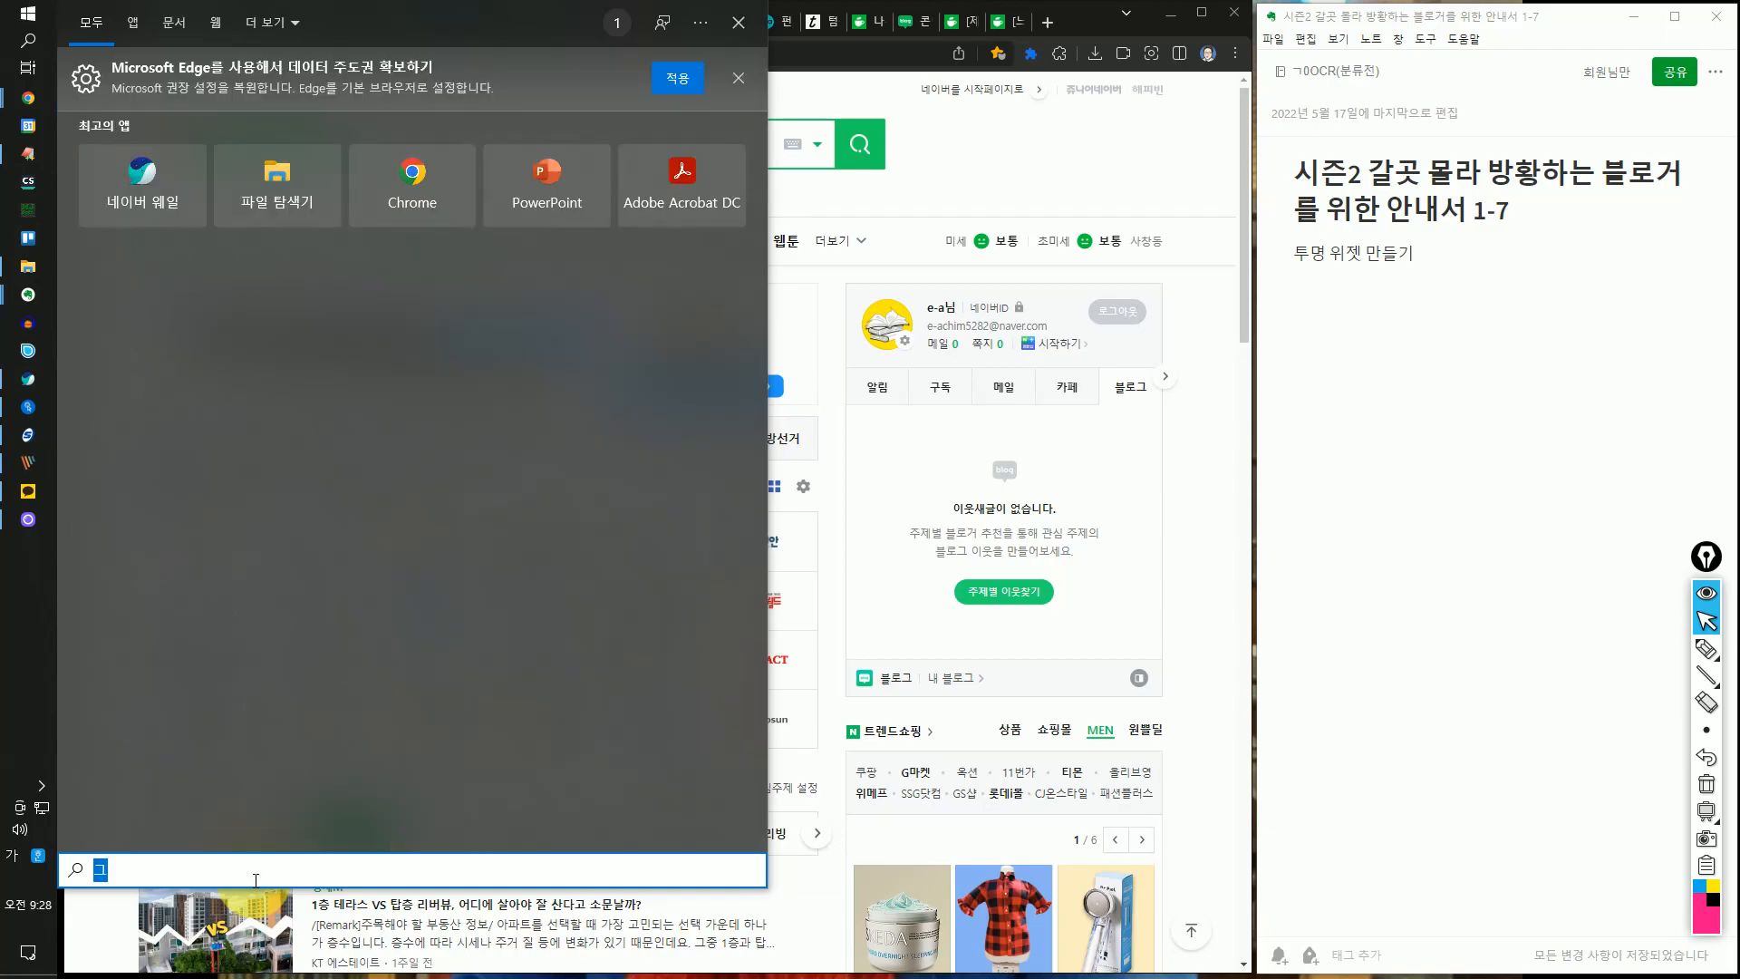
text(그림판)
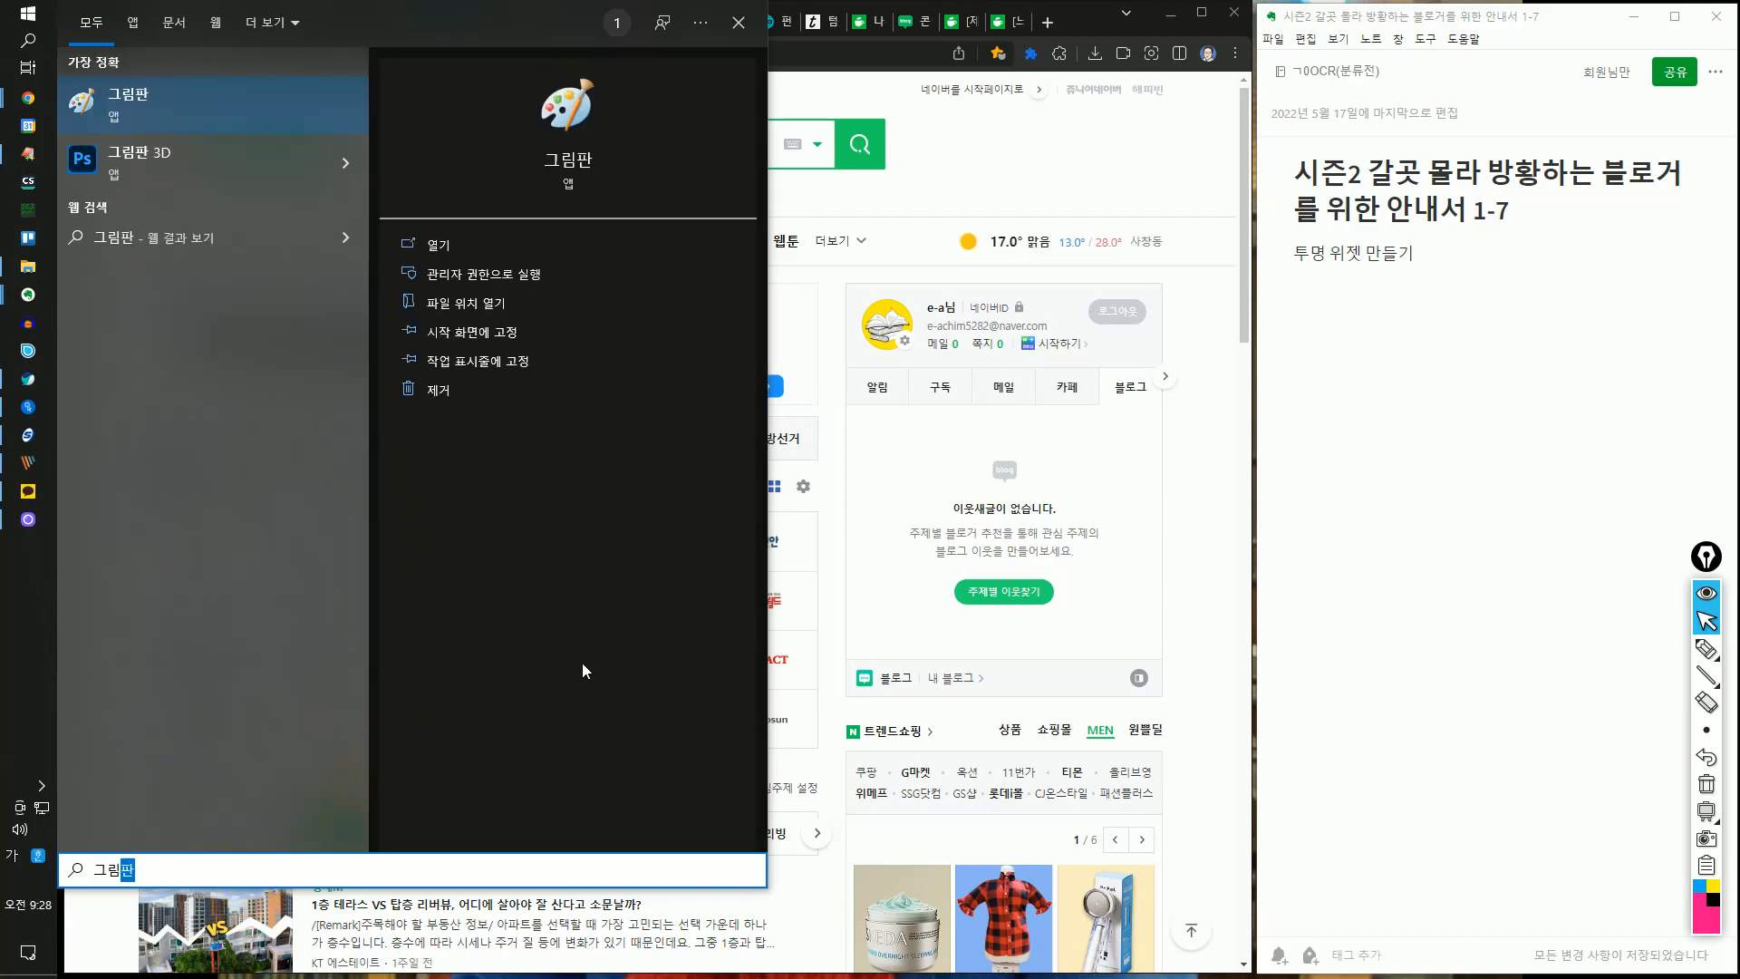
right_click(195, 111)
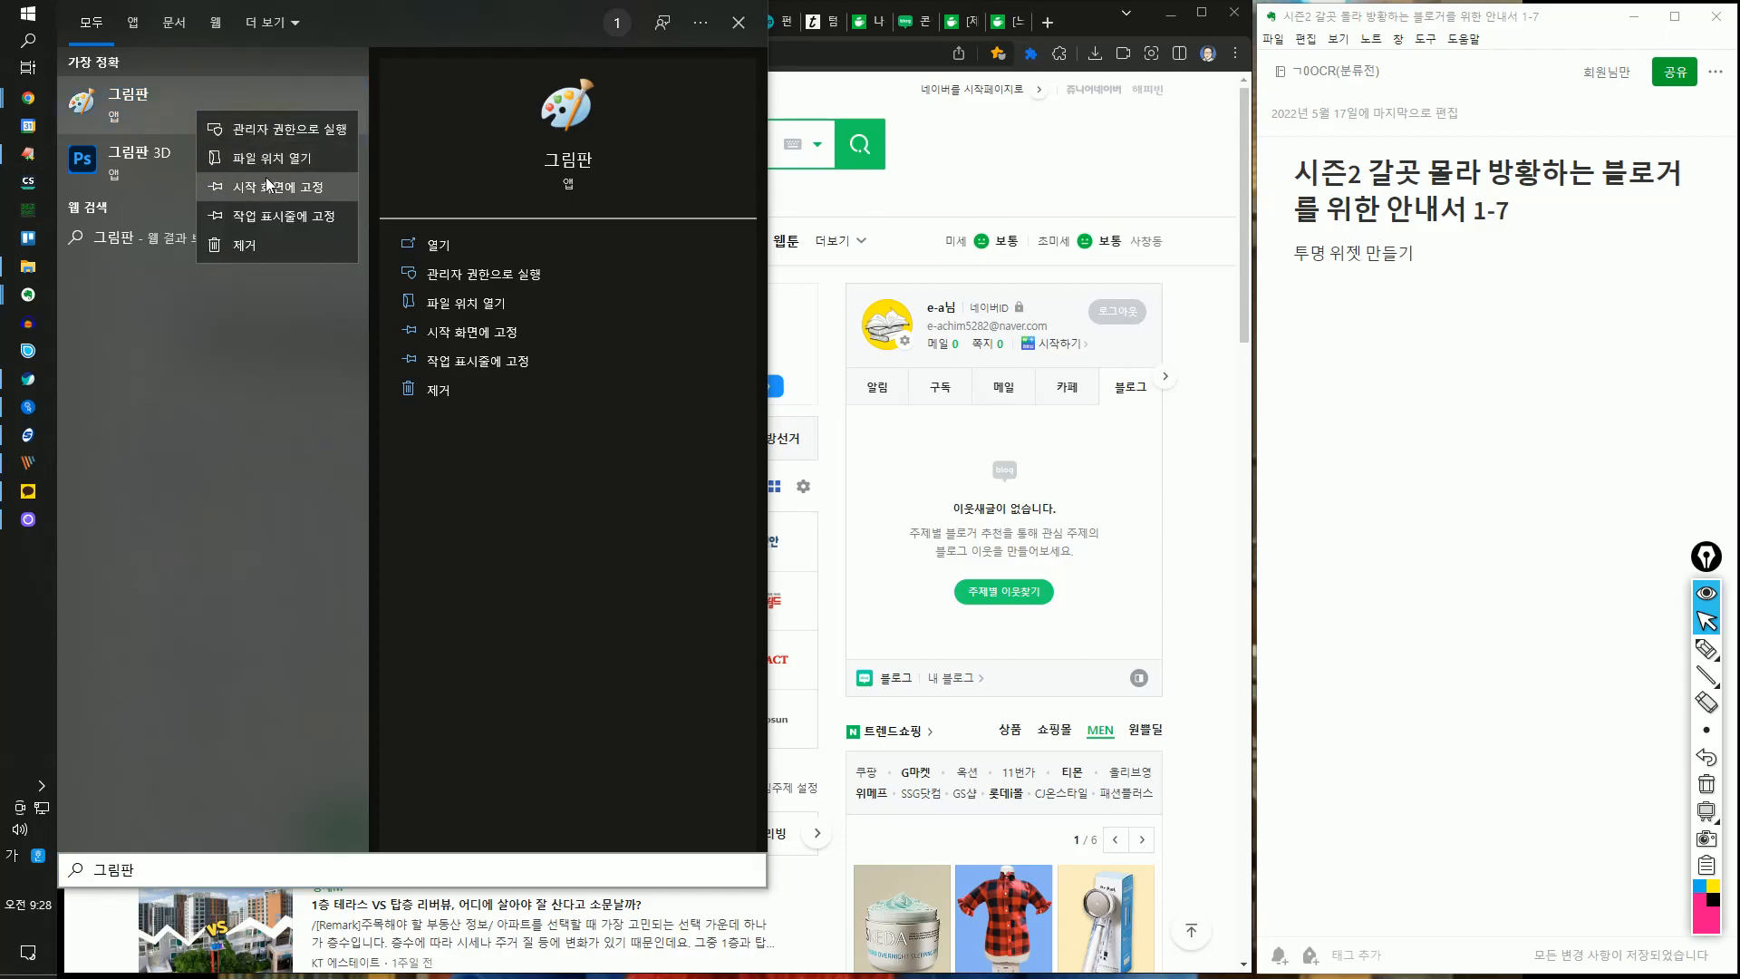
click(299, 190)
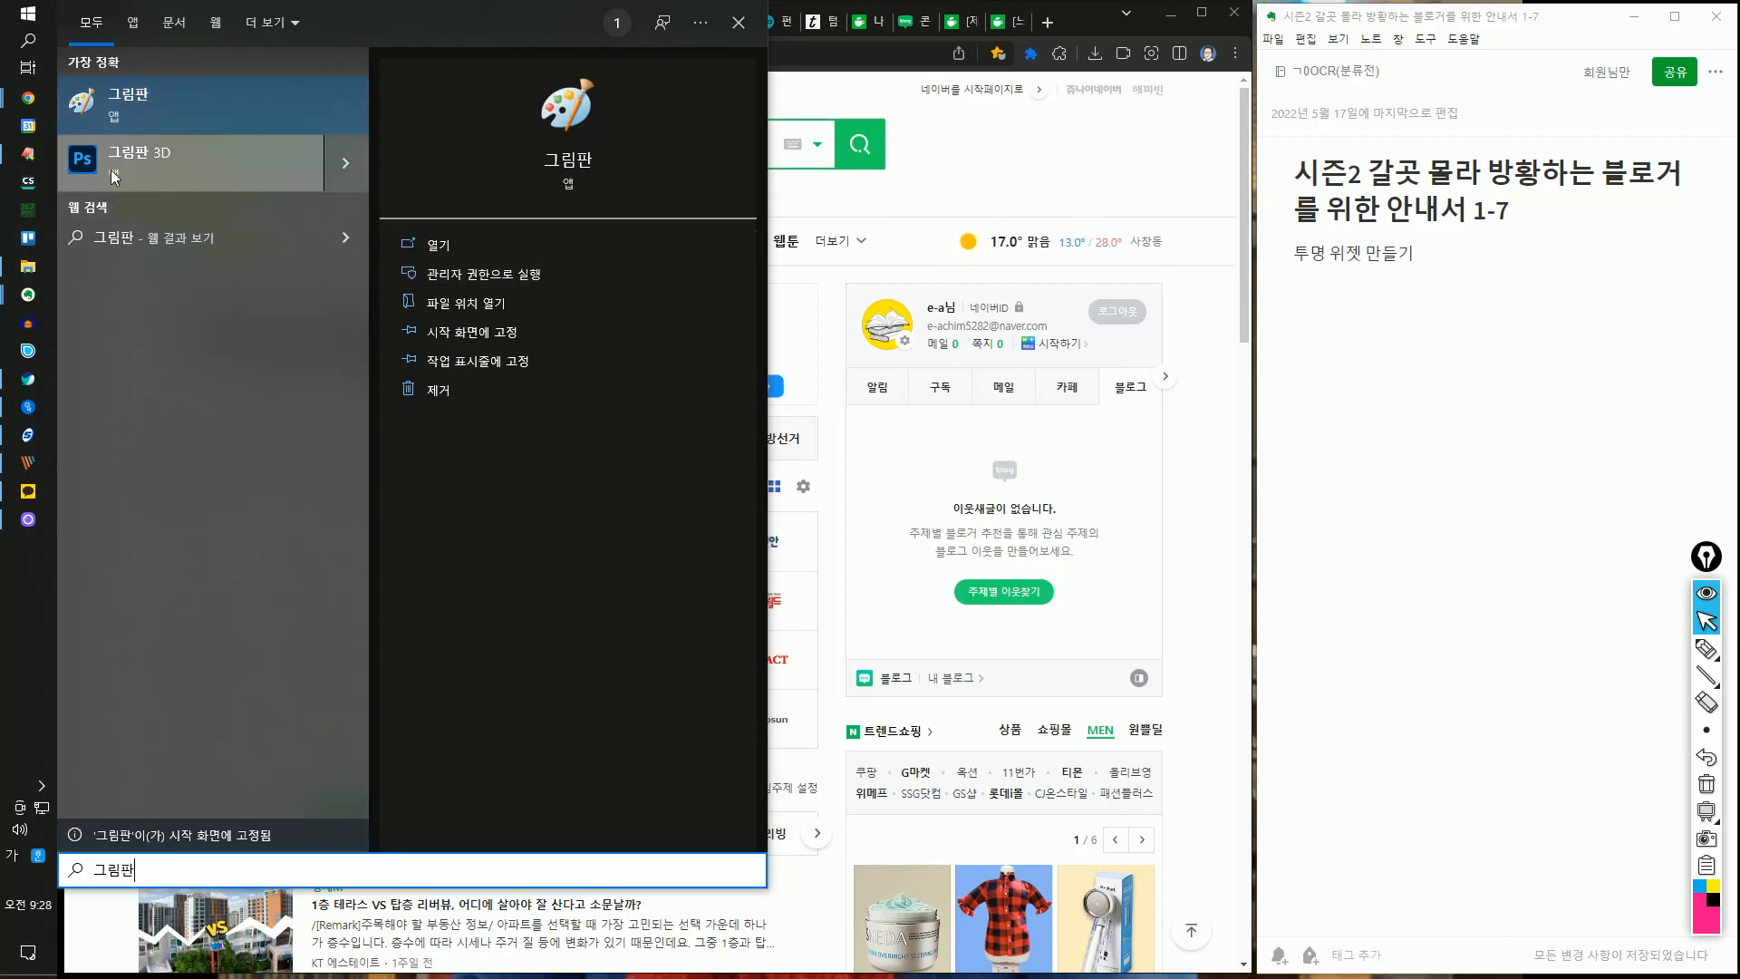
click(841, 198)
click(29, 17)
scroll(216, 415, down, 20)
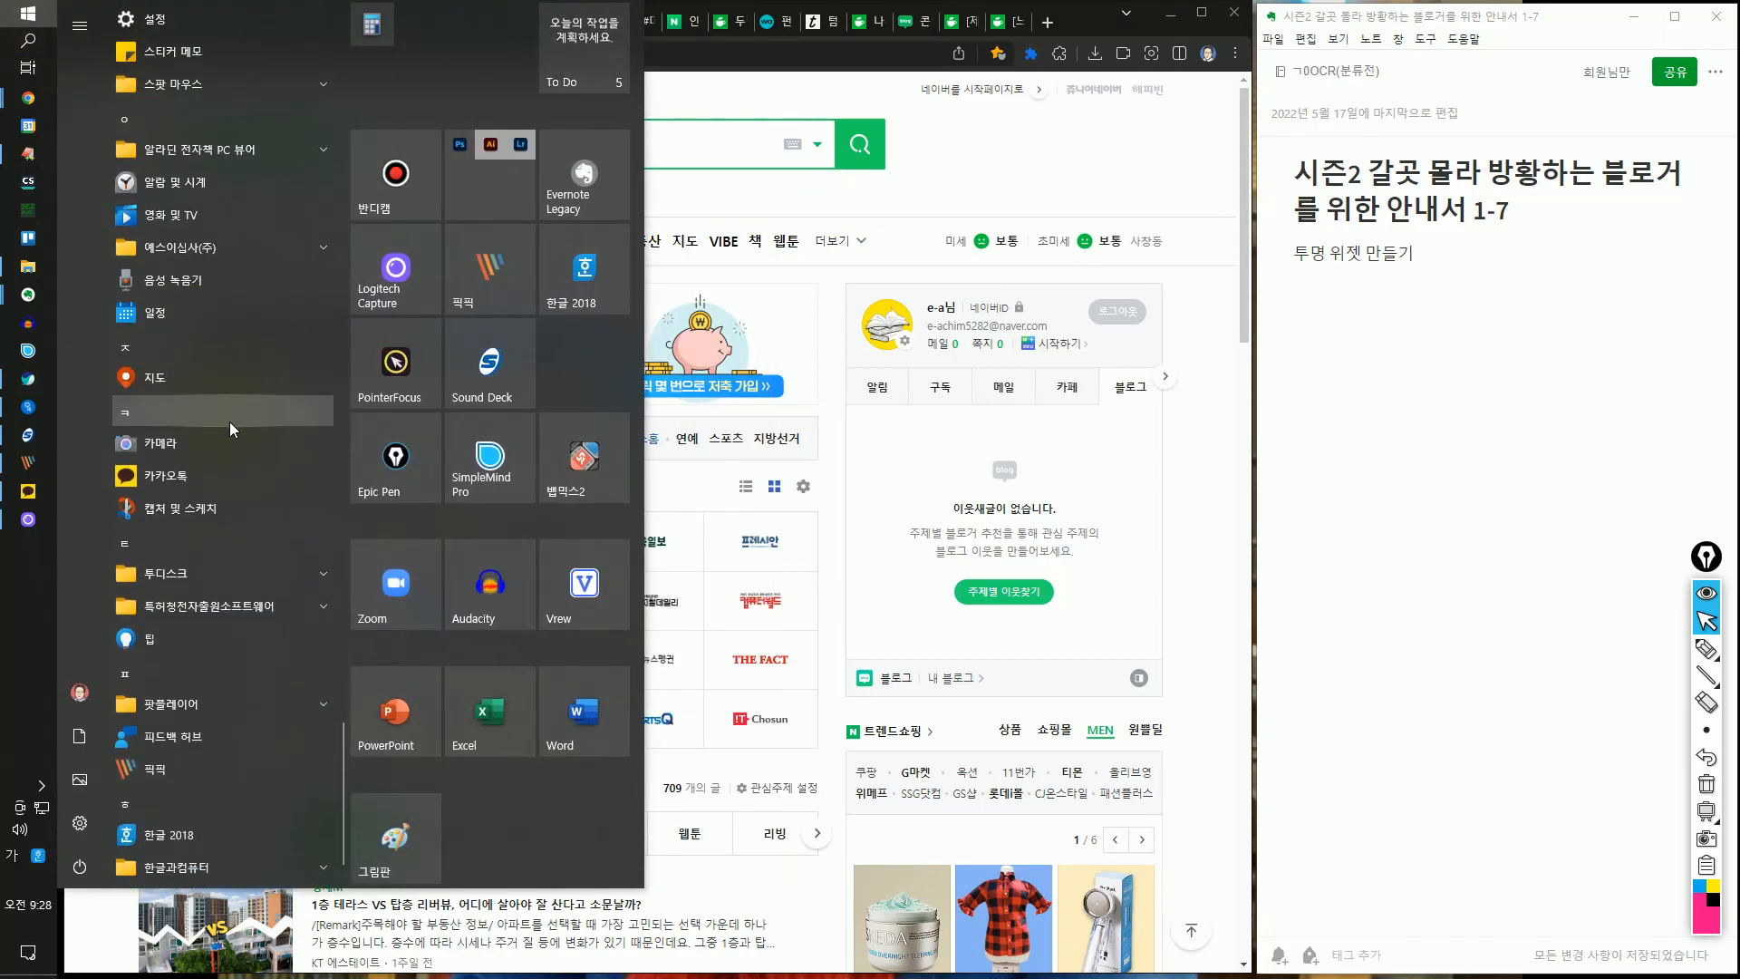
scroll(225, 445, down, 1)
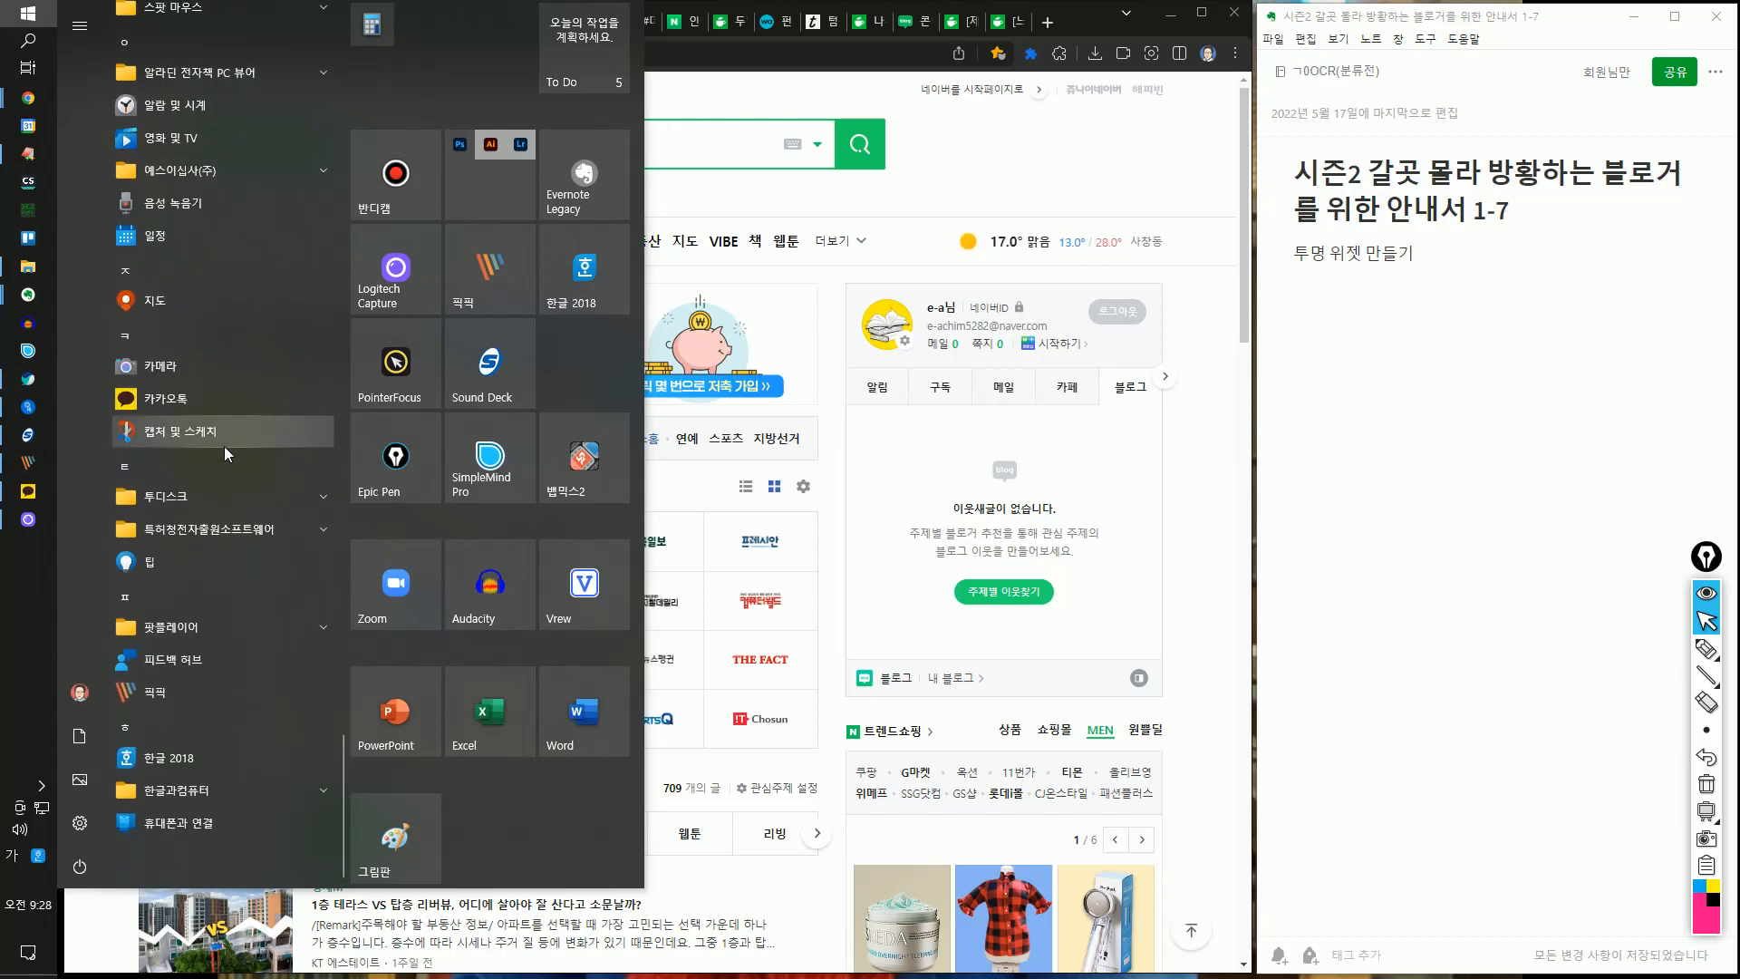
scroll(226, 444, up, 10)
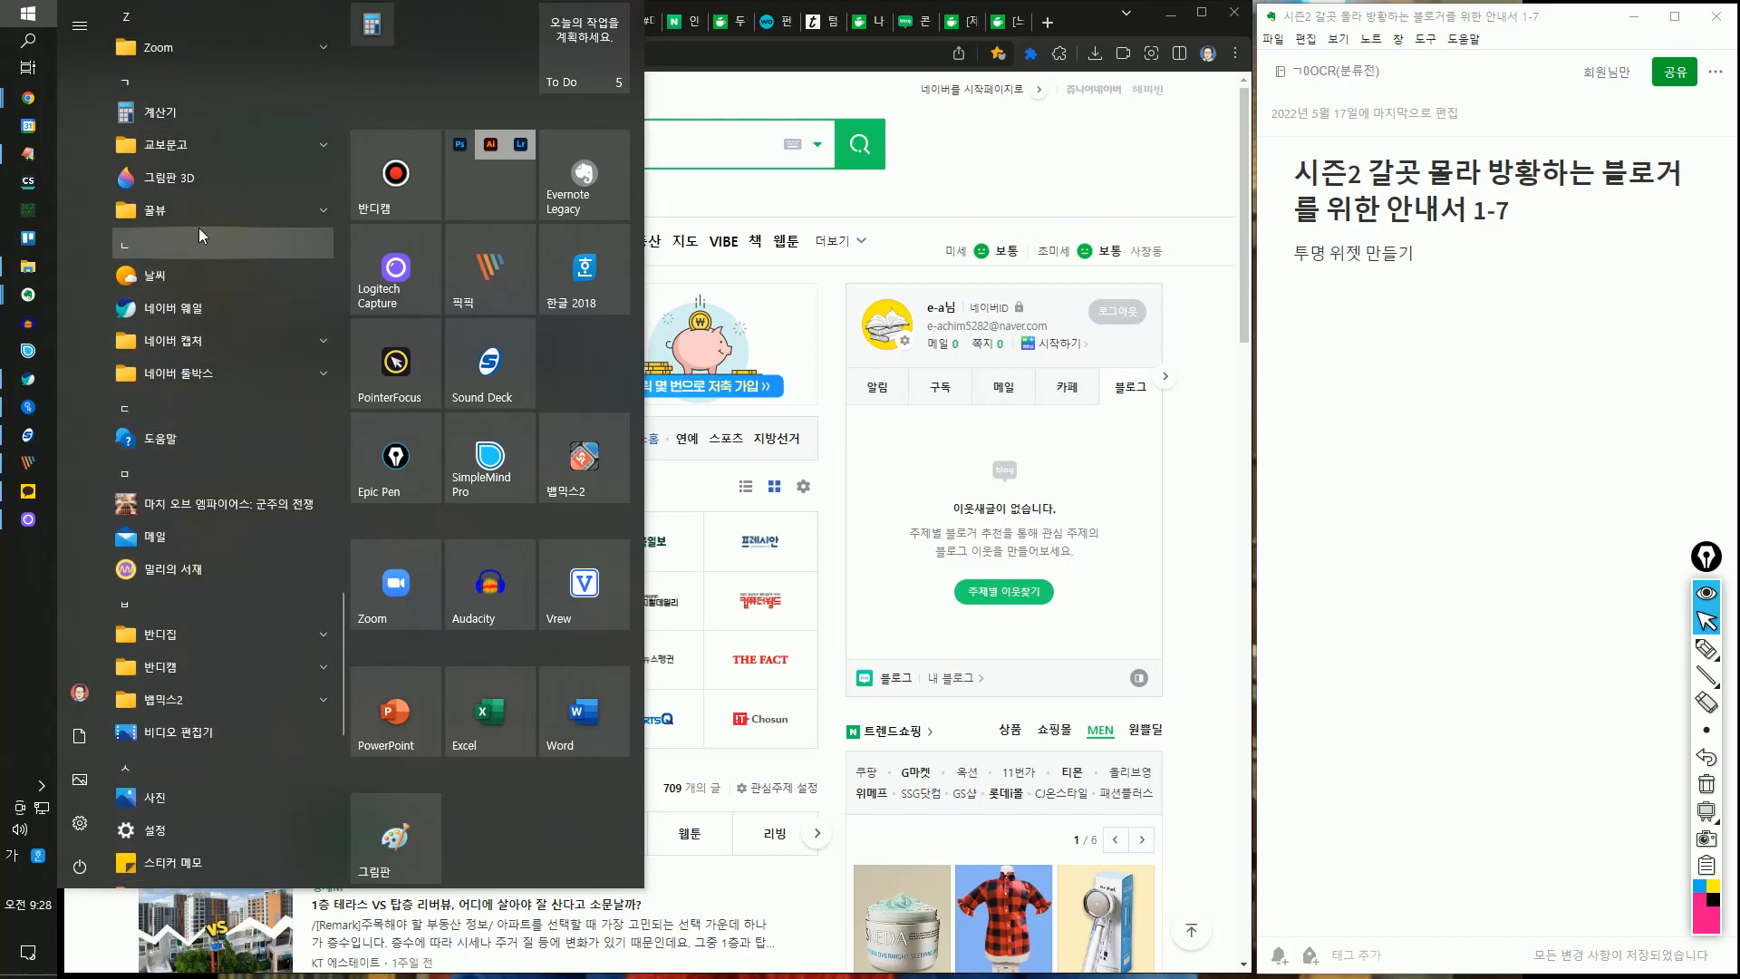
click(178, 186)
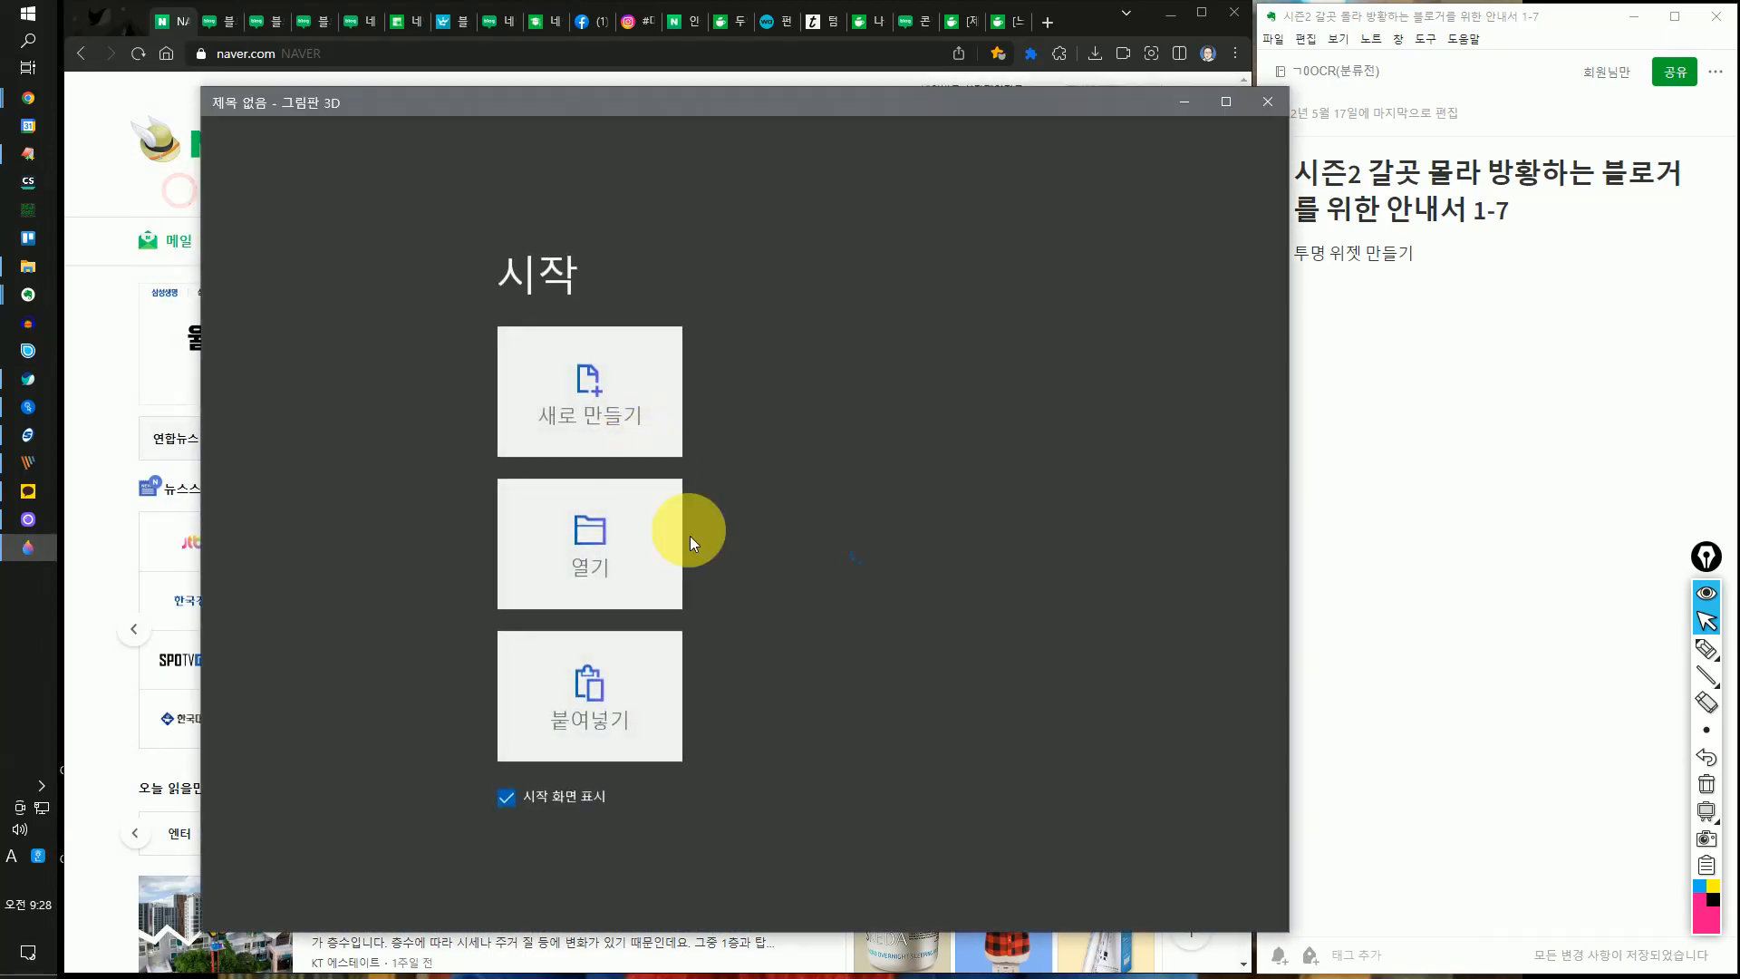
click(327, 484)
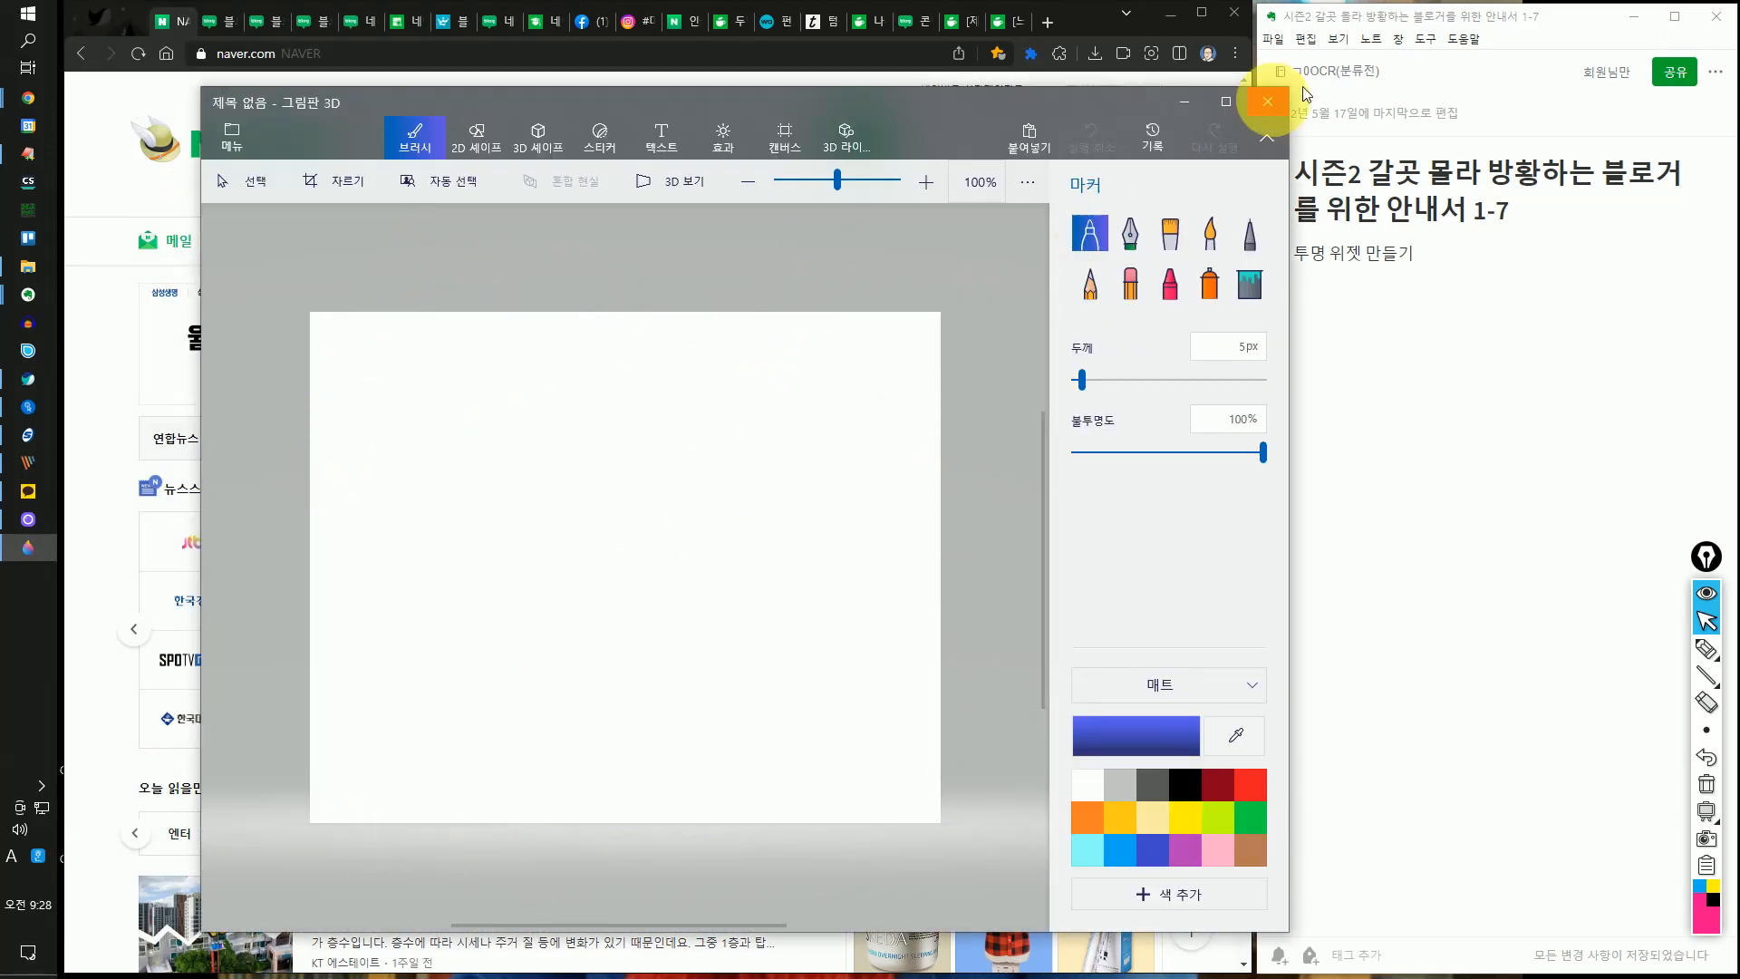
click(1267, 108)
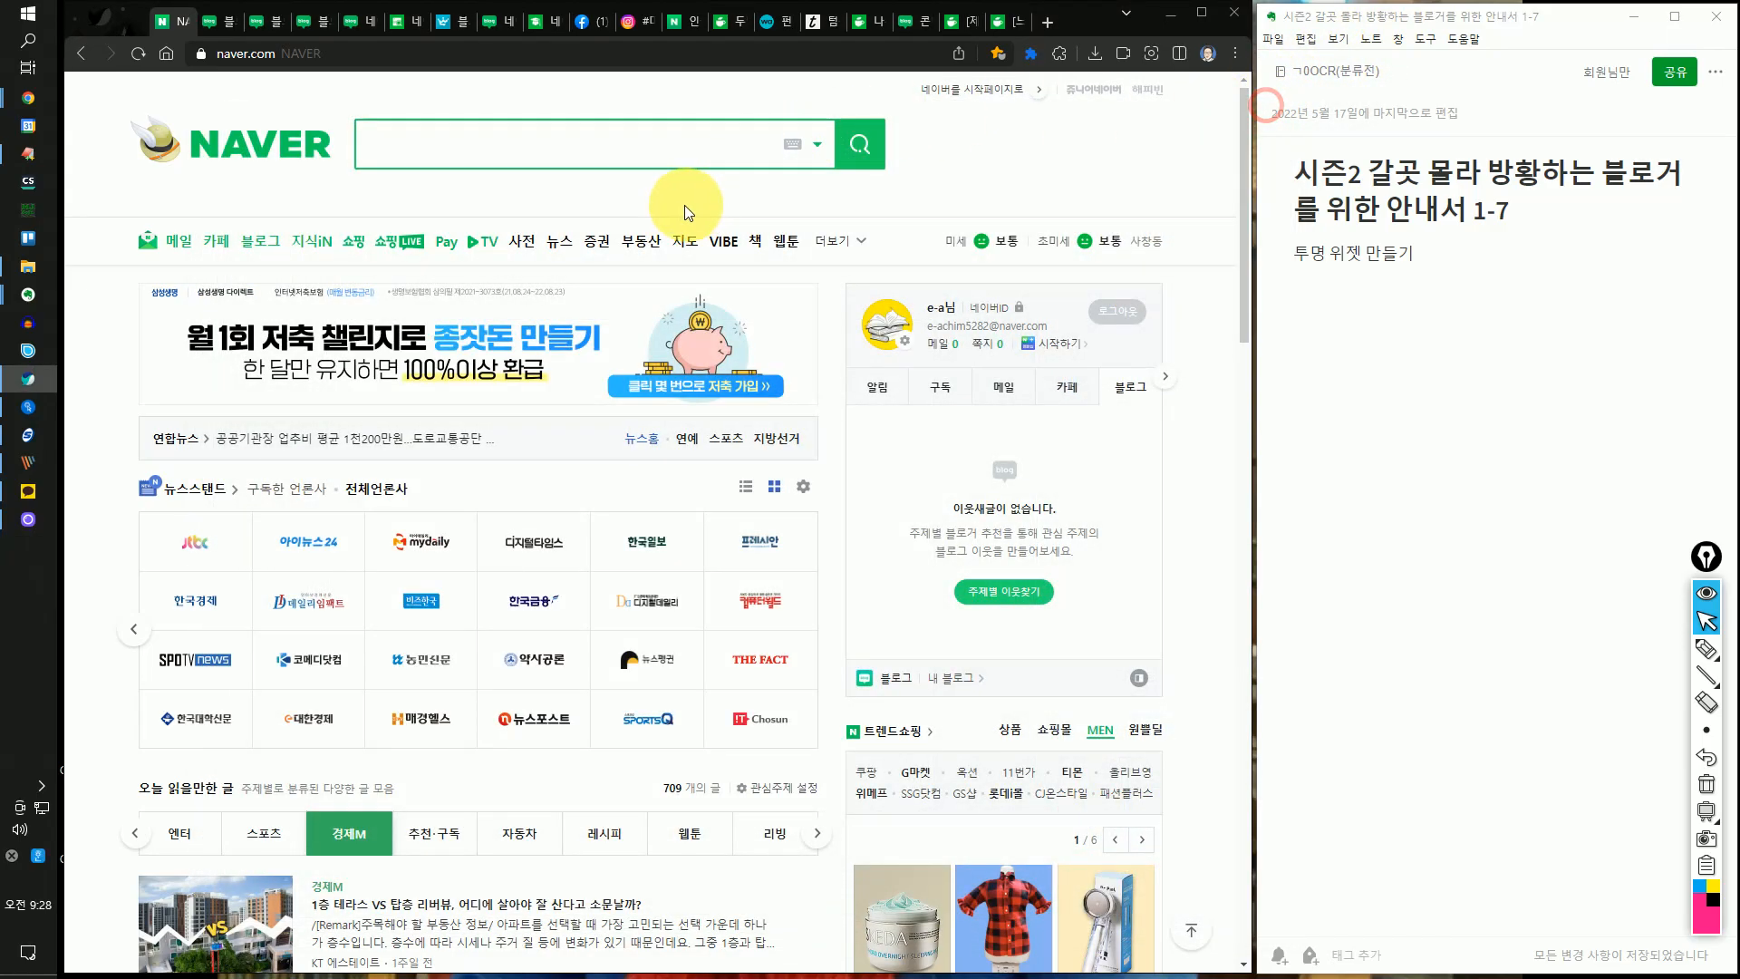
- Launch the pinned 그림판 app and bring up its dialog for opening an image file
click(24, 20)
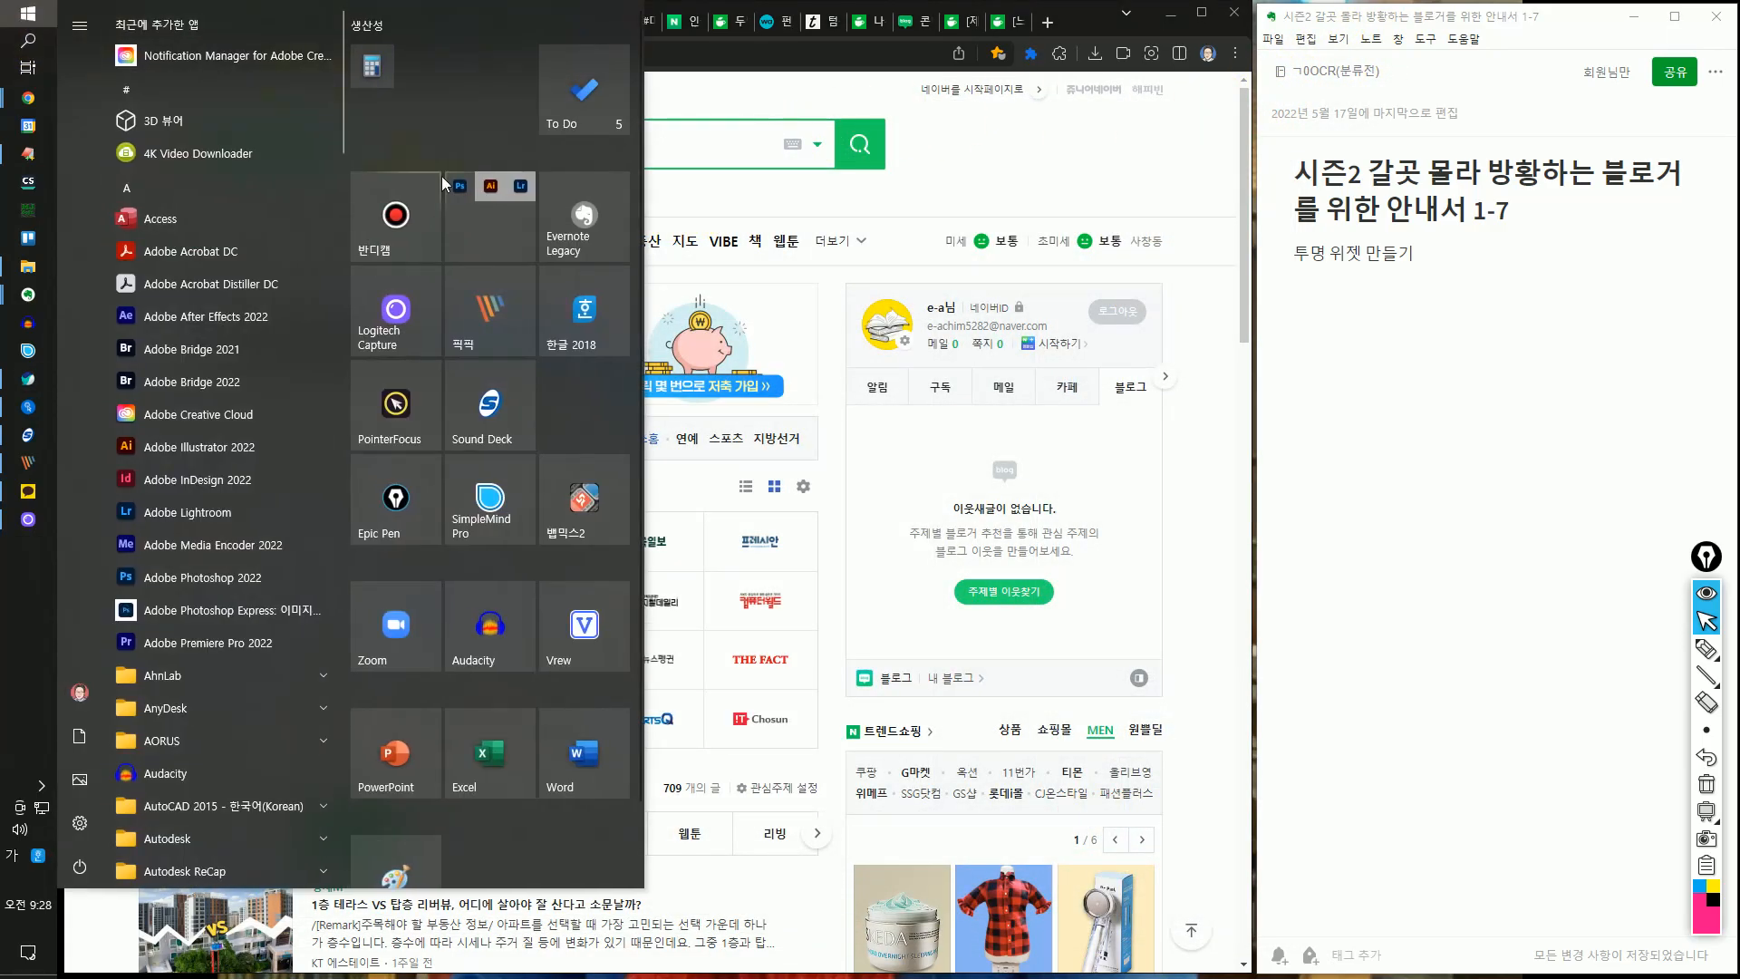
click(402, 826)
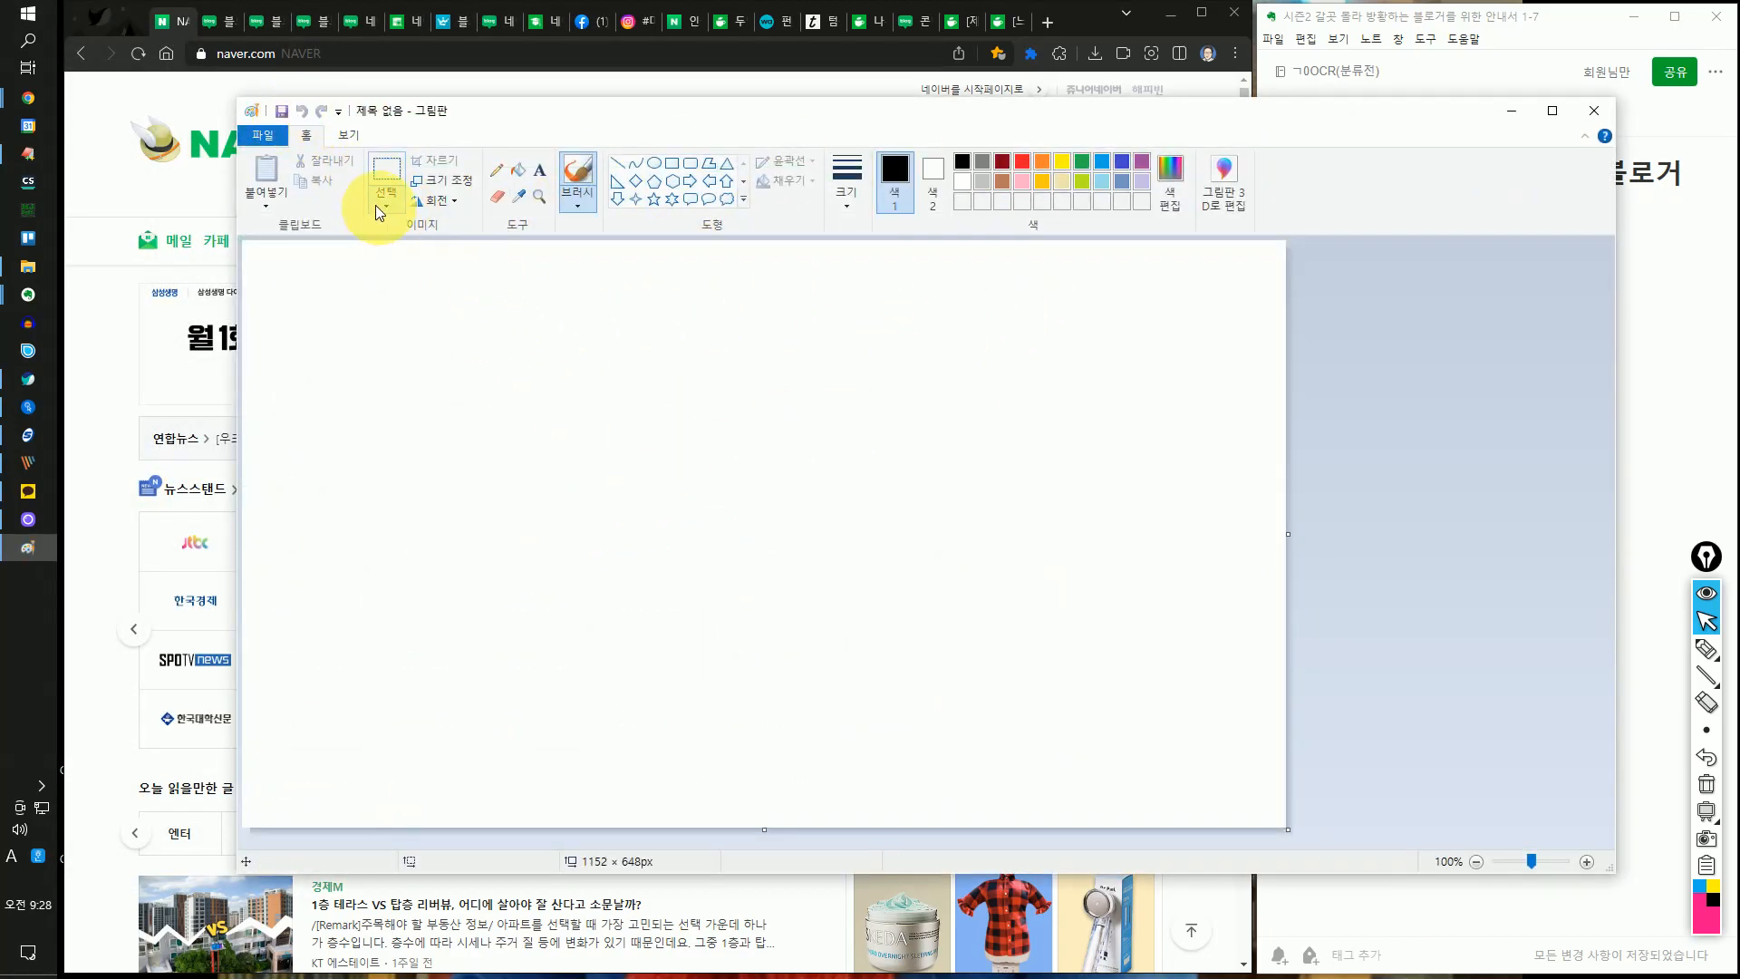
click(272, 148)
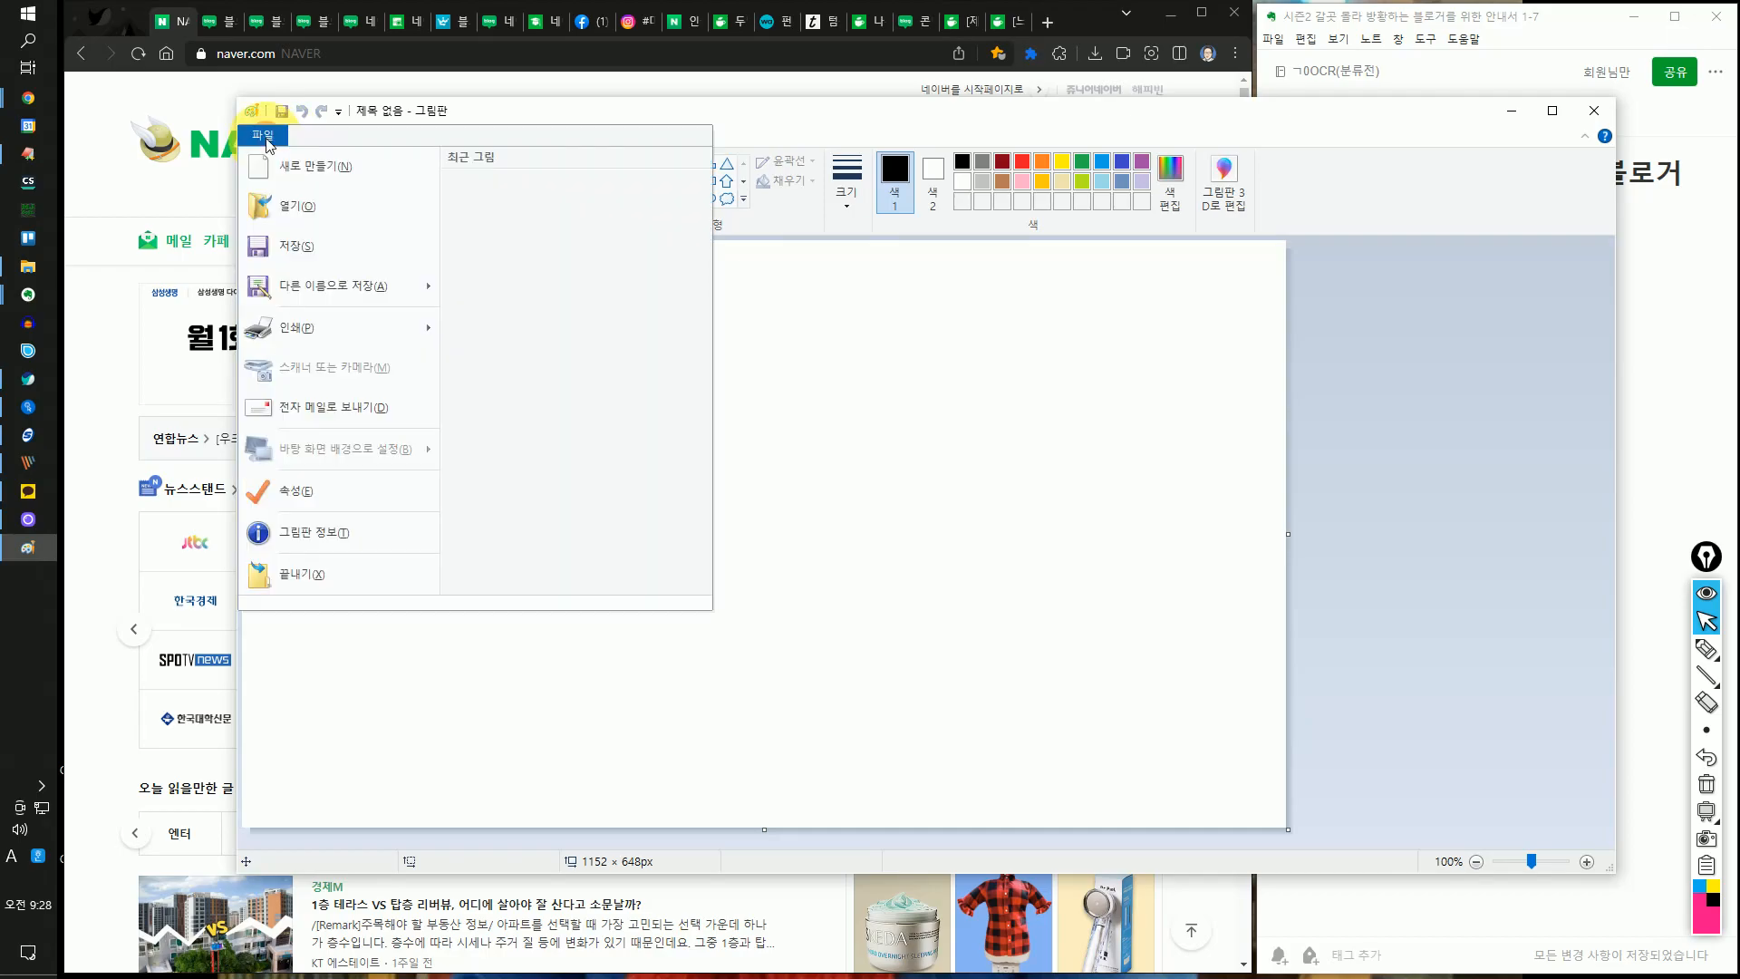
click(307, 198)
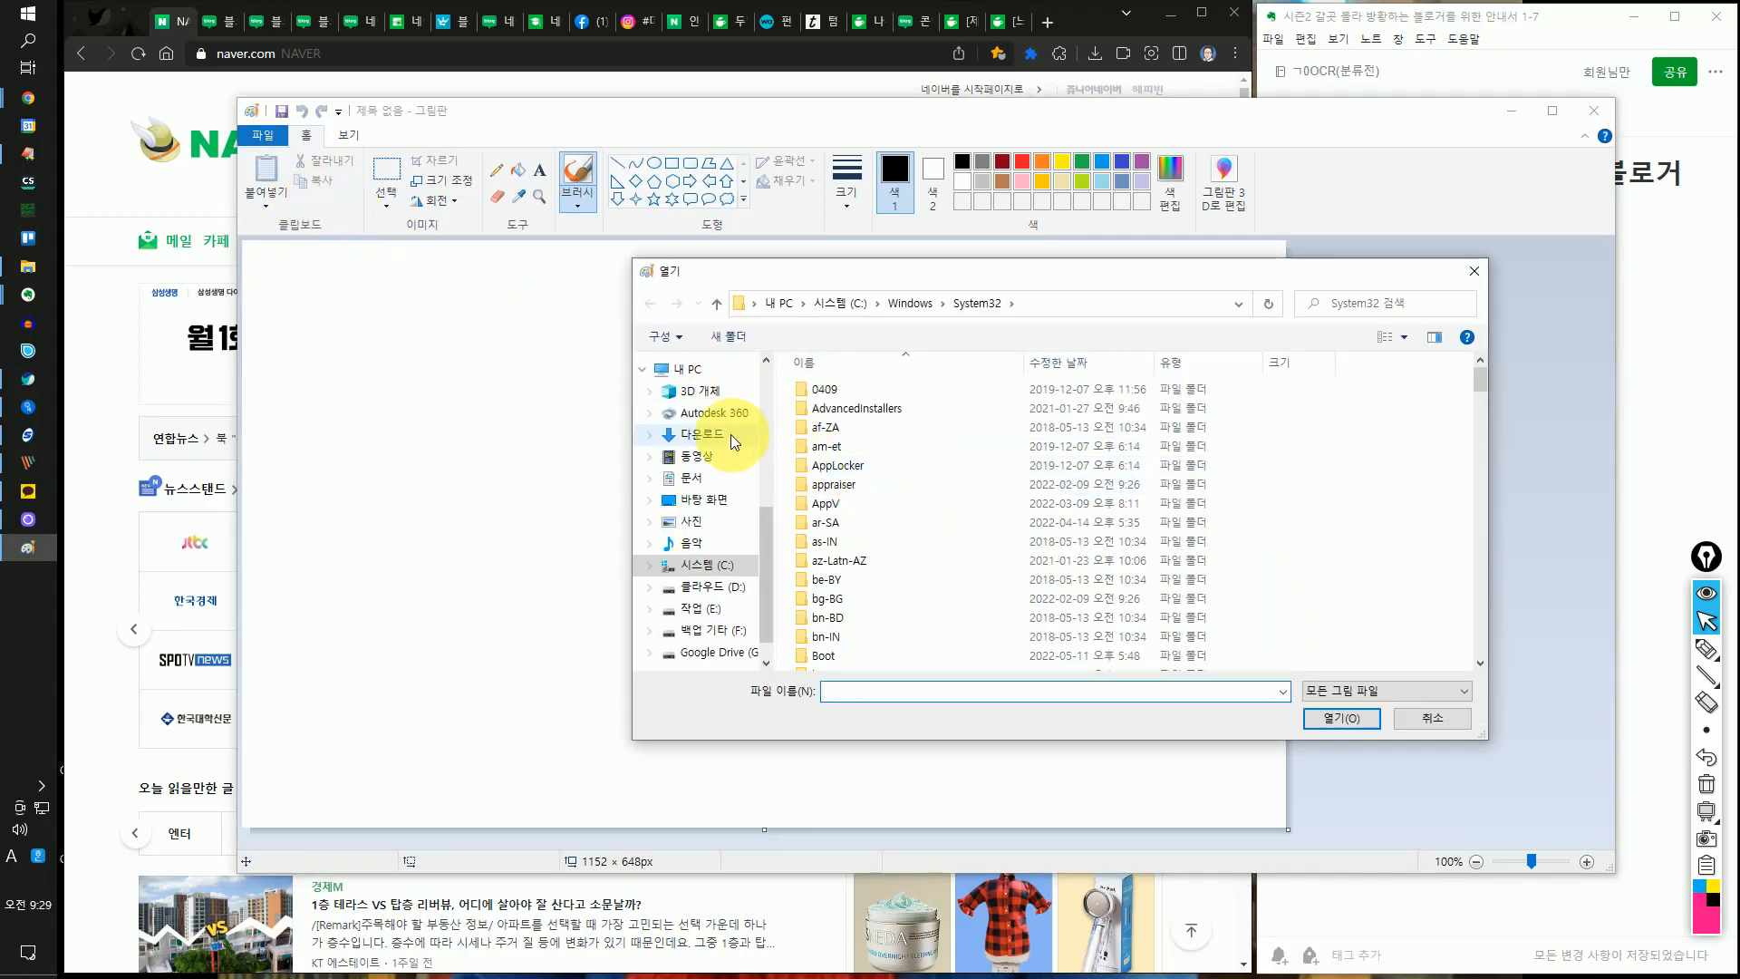
- Open 공백이미지(170X600) from the 홈페이지형 블로그 투명 위젯에 링크 달기 folder under 01_블로그 시즌2 교안 on Google Drive
click(716, 651)
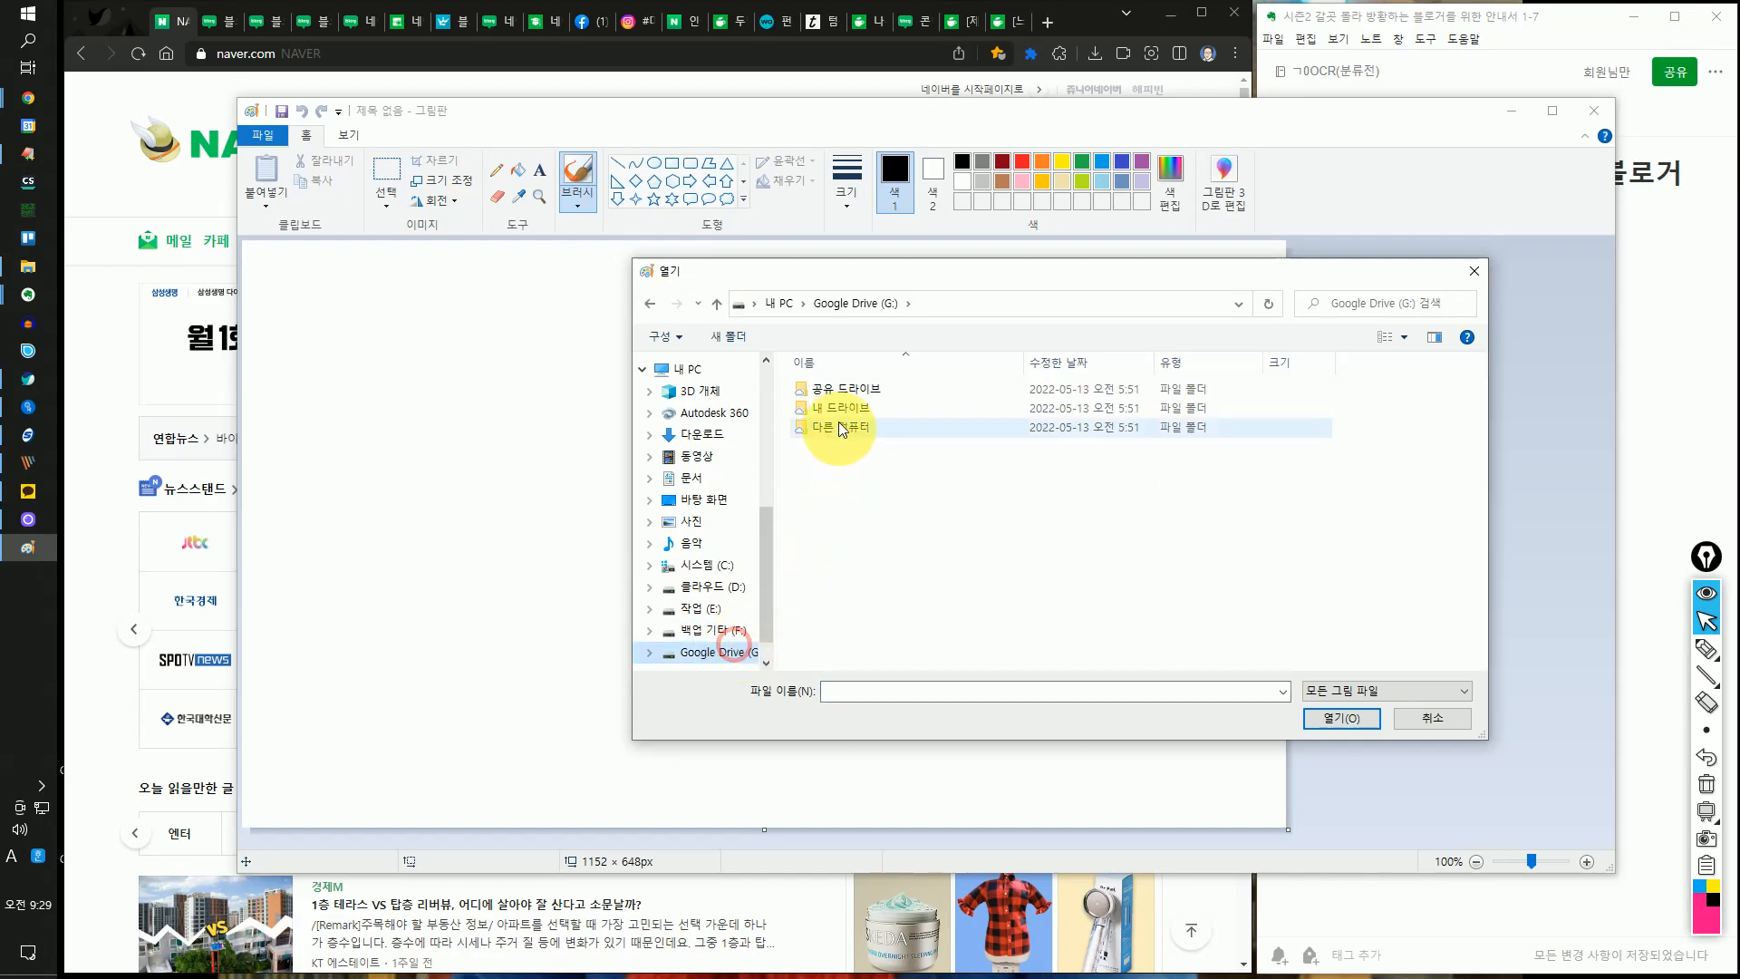
double_click(835, 410)
double_click(835, 410)
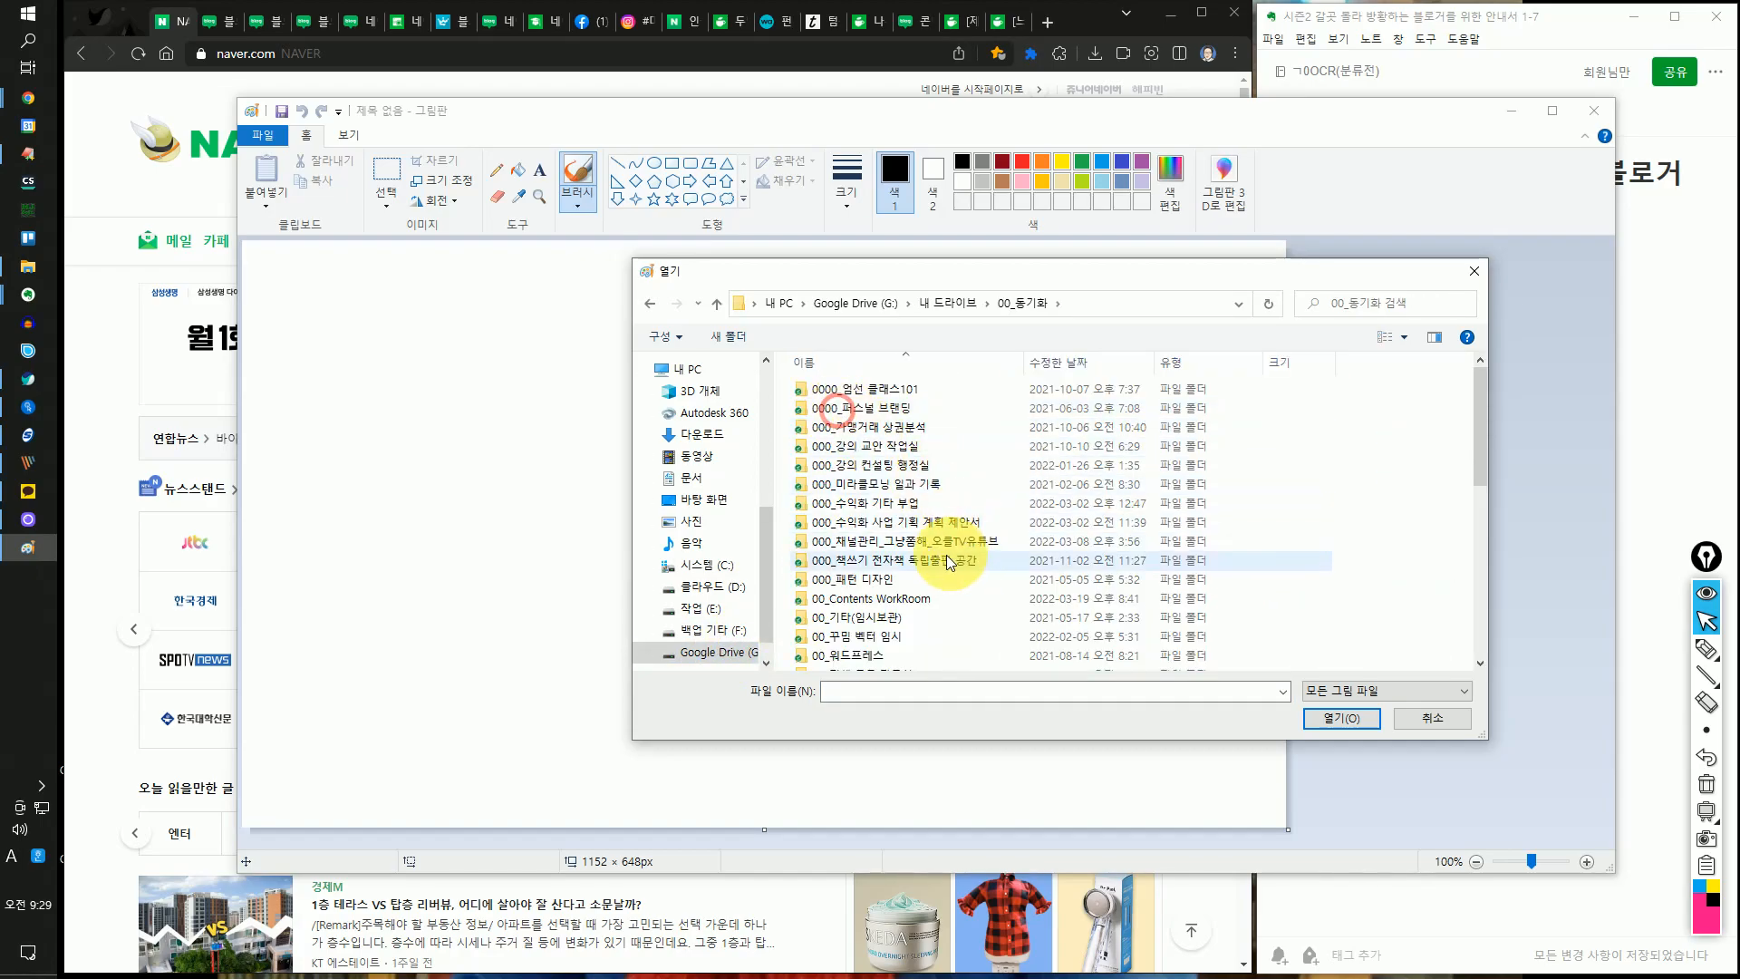
double_click(911, 600)
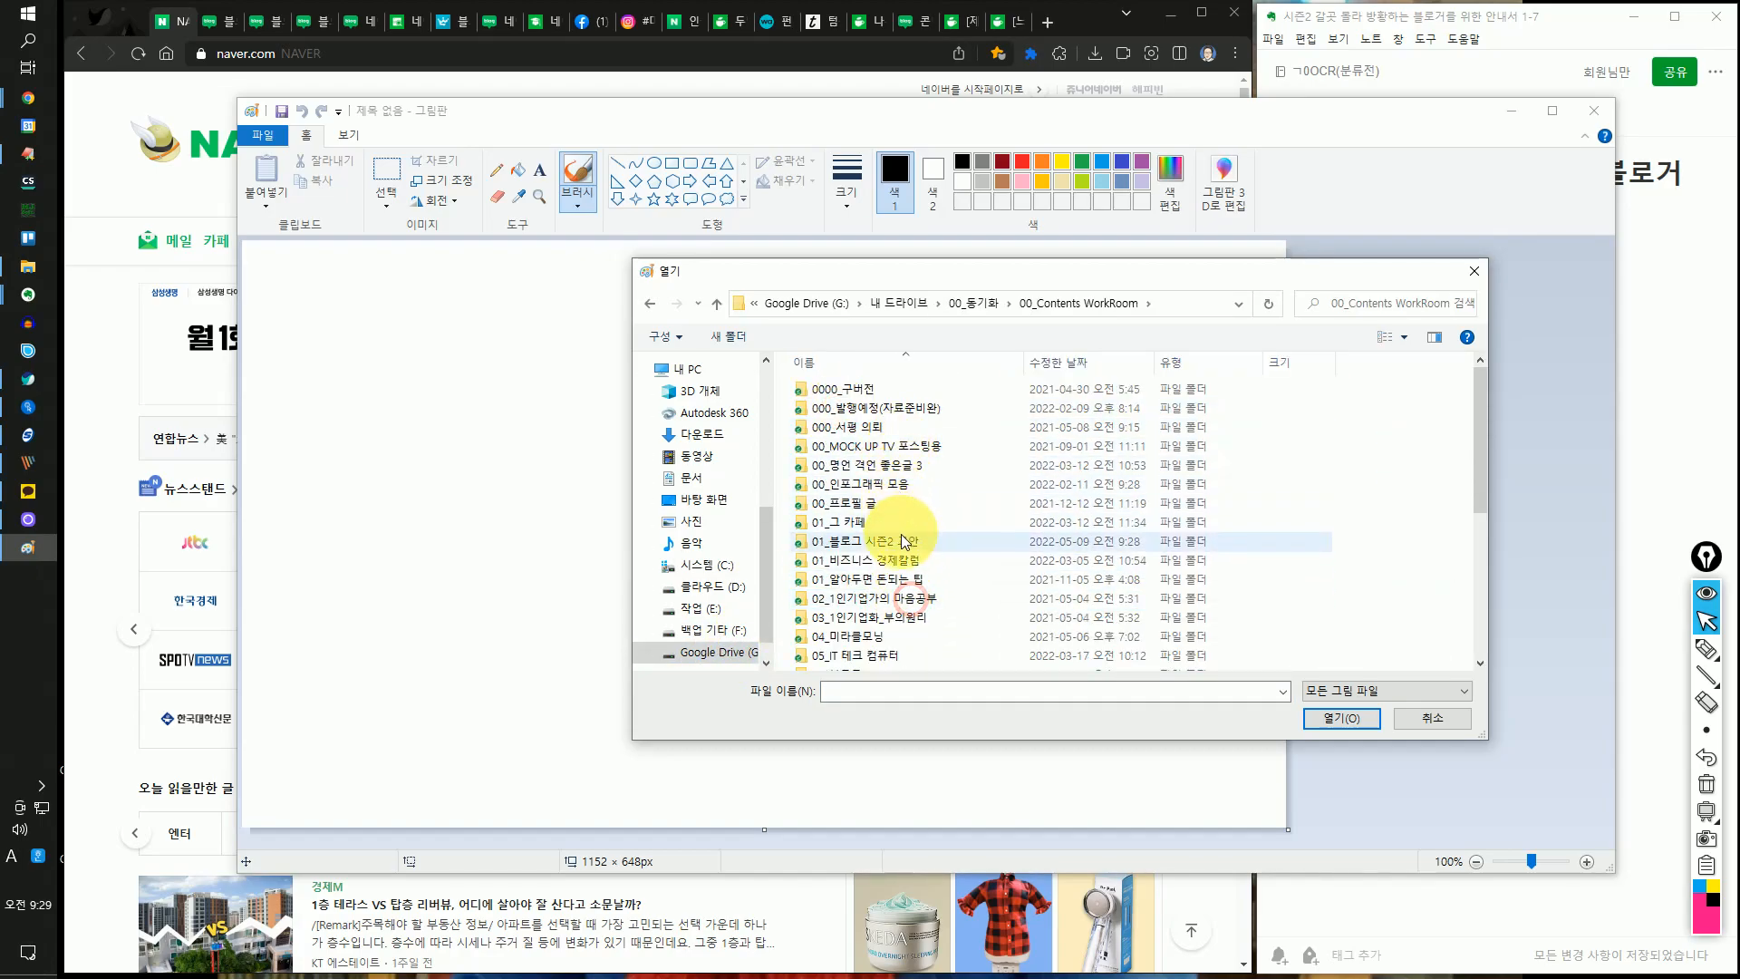
double_click(890, 544)
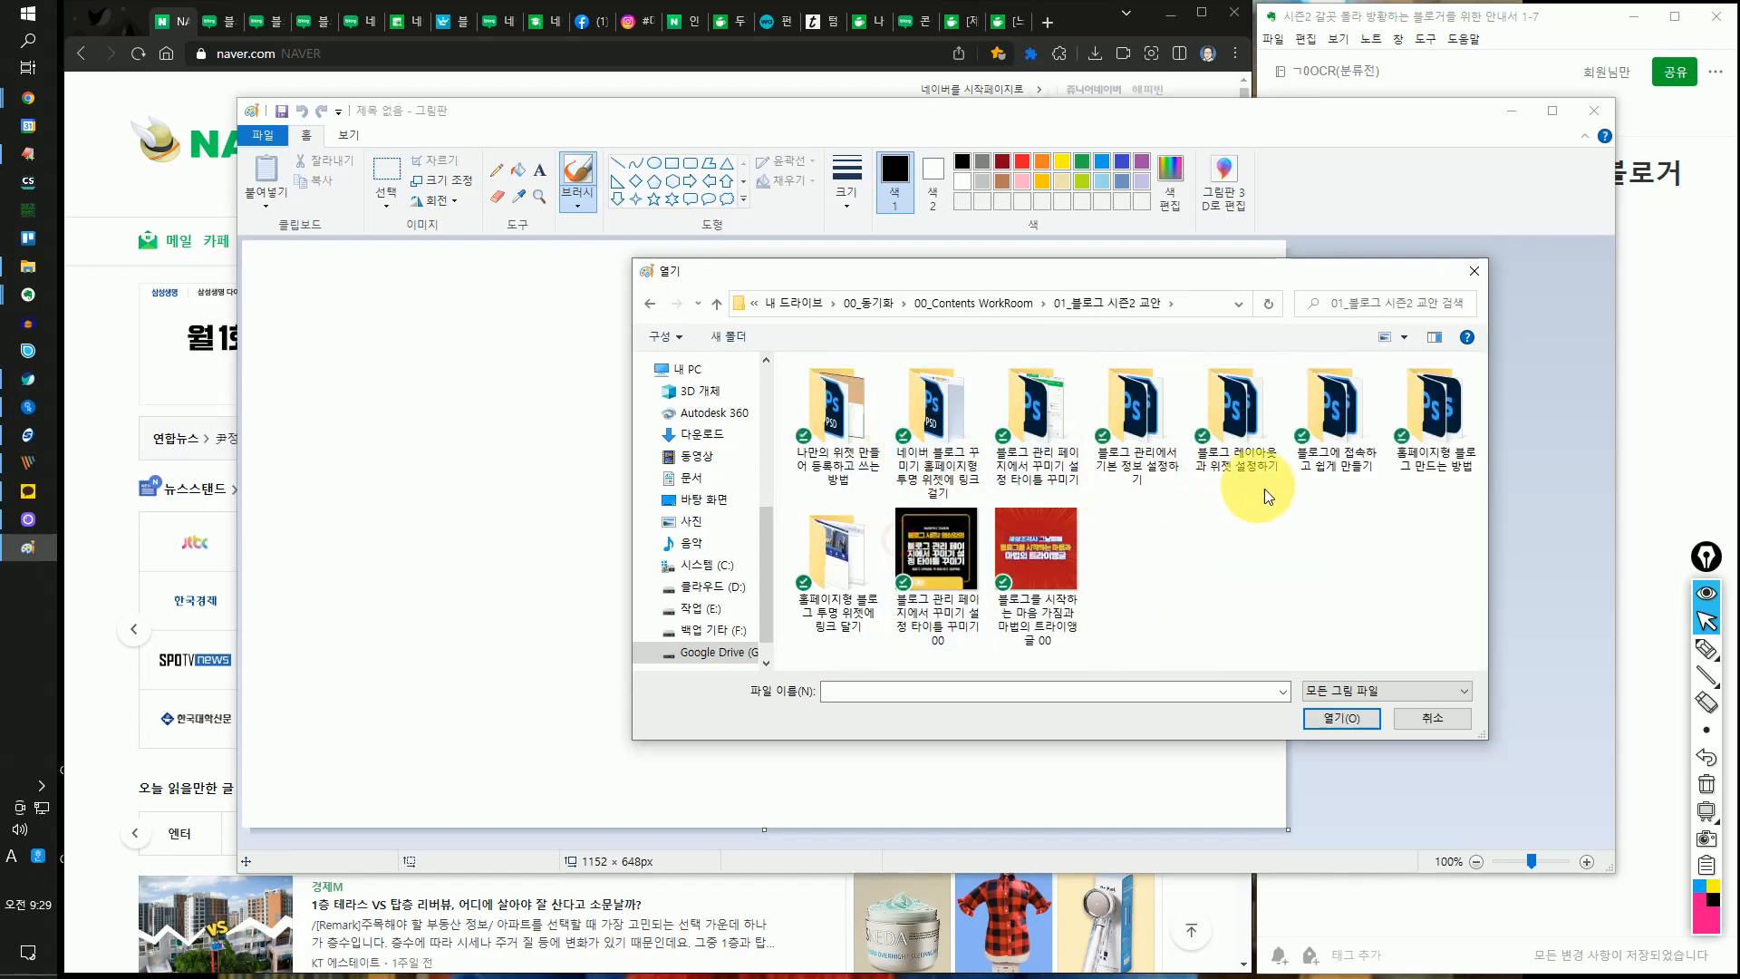
double_click(848, 575)
click(1025, 451)
click(1346, 716)
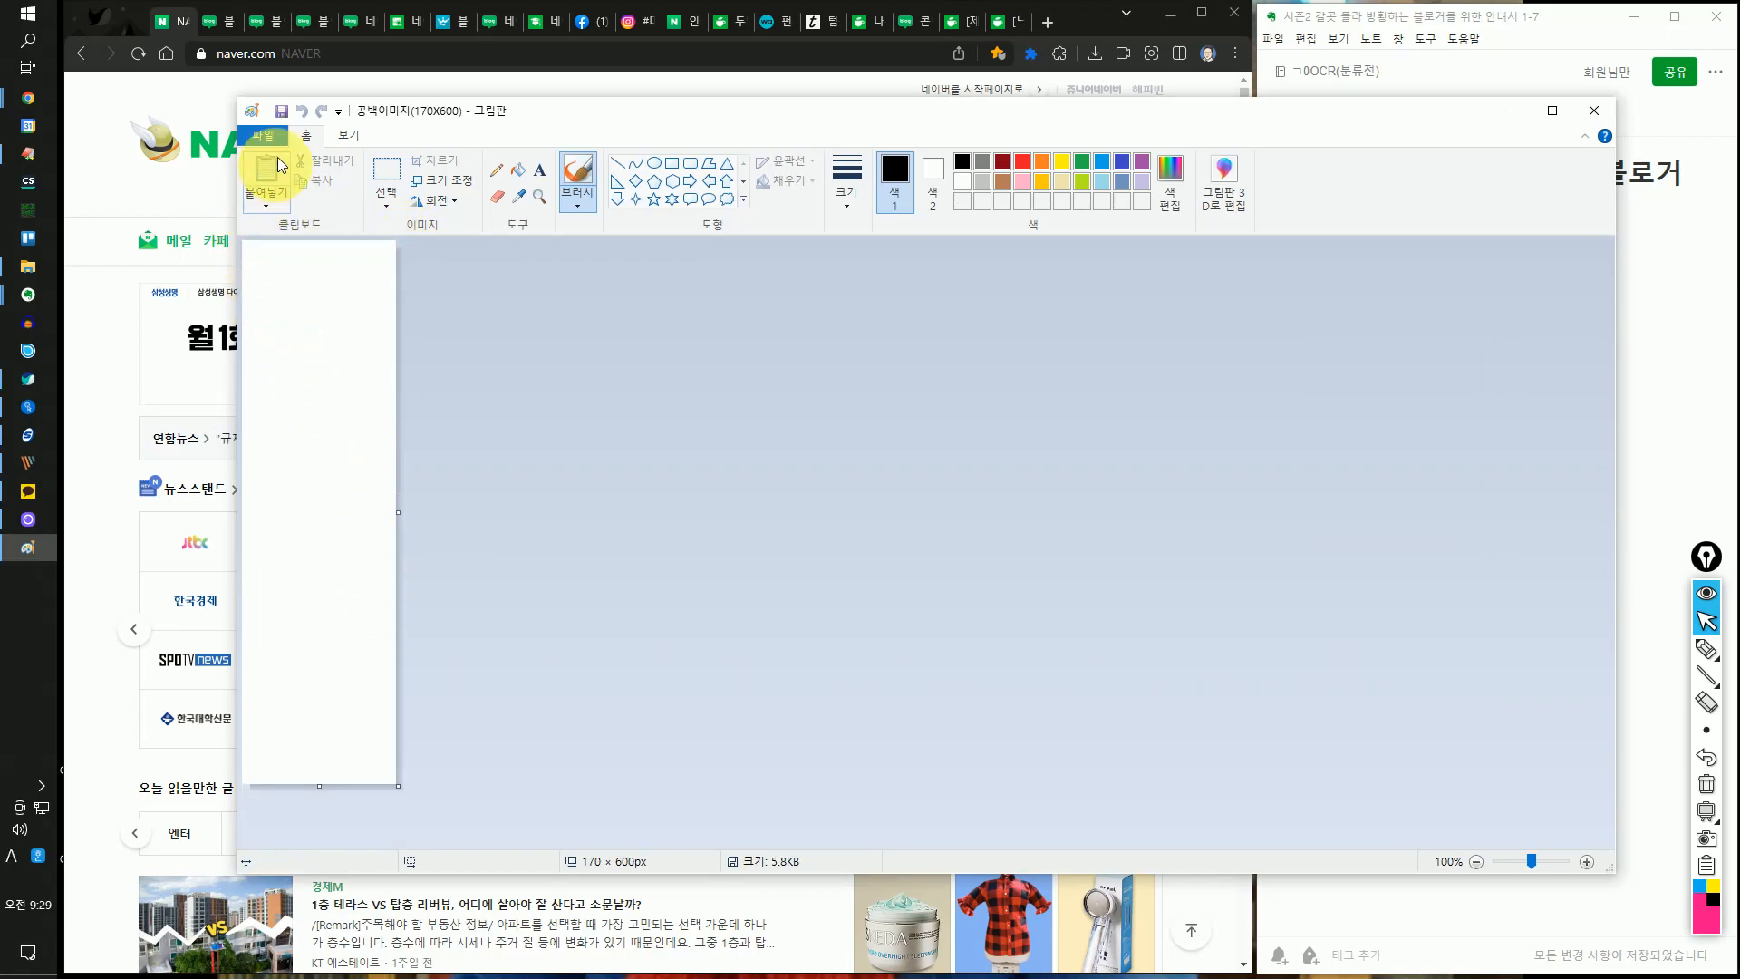
- Switch to the blog's browser tab and outline the 판례 사례 연구 button and its full-height transparent widget with the pen
click(1708, 623)
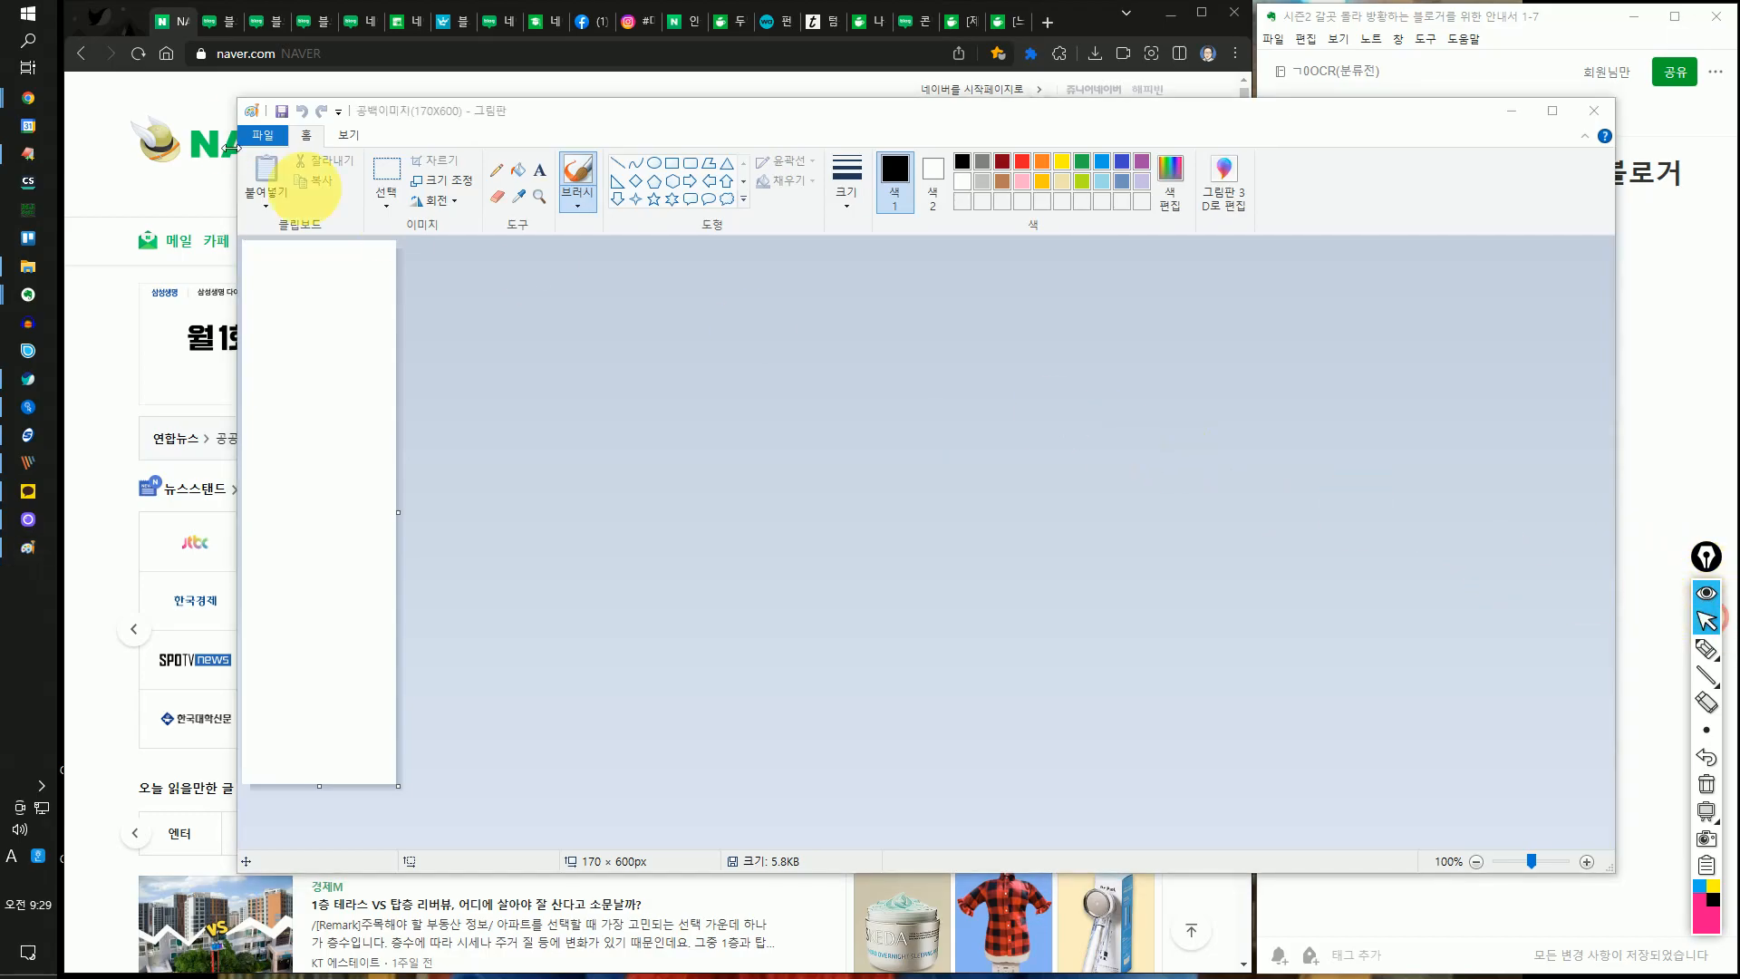
click(258, 21)
click(313, 21)
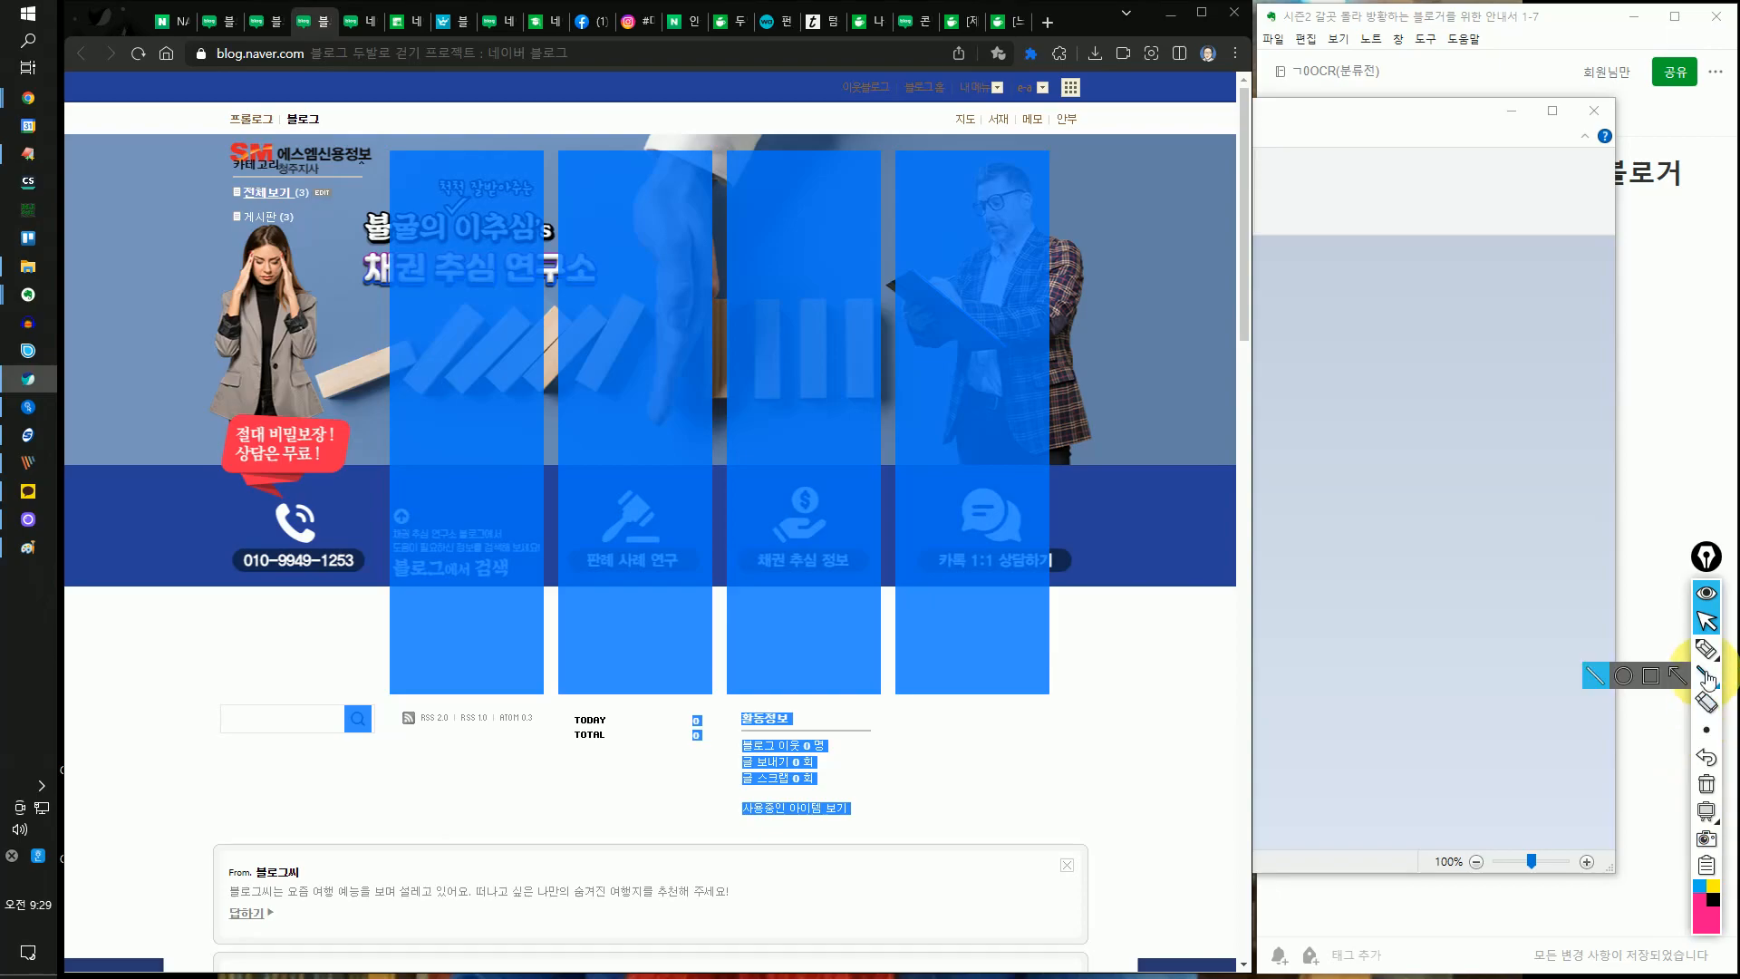
click(1707, 652)
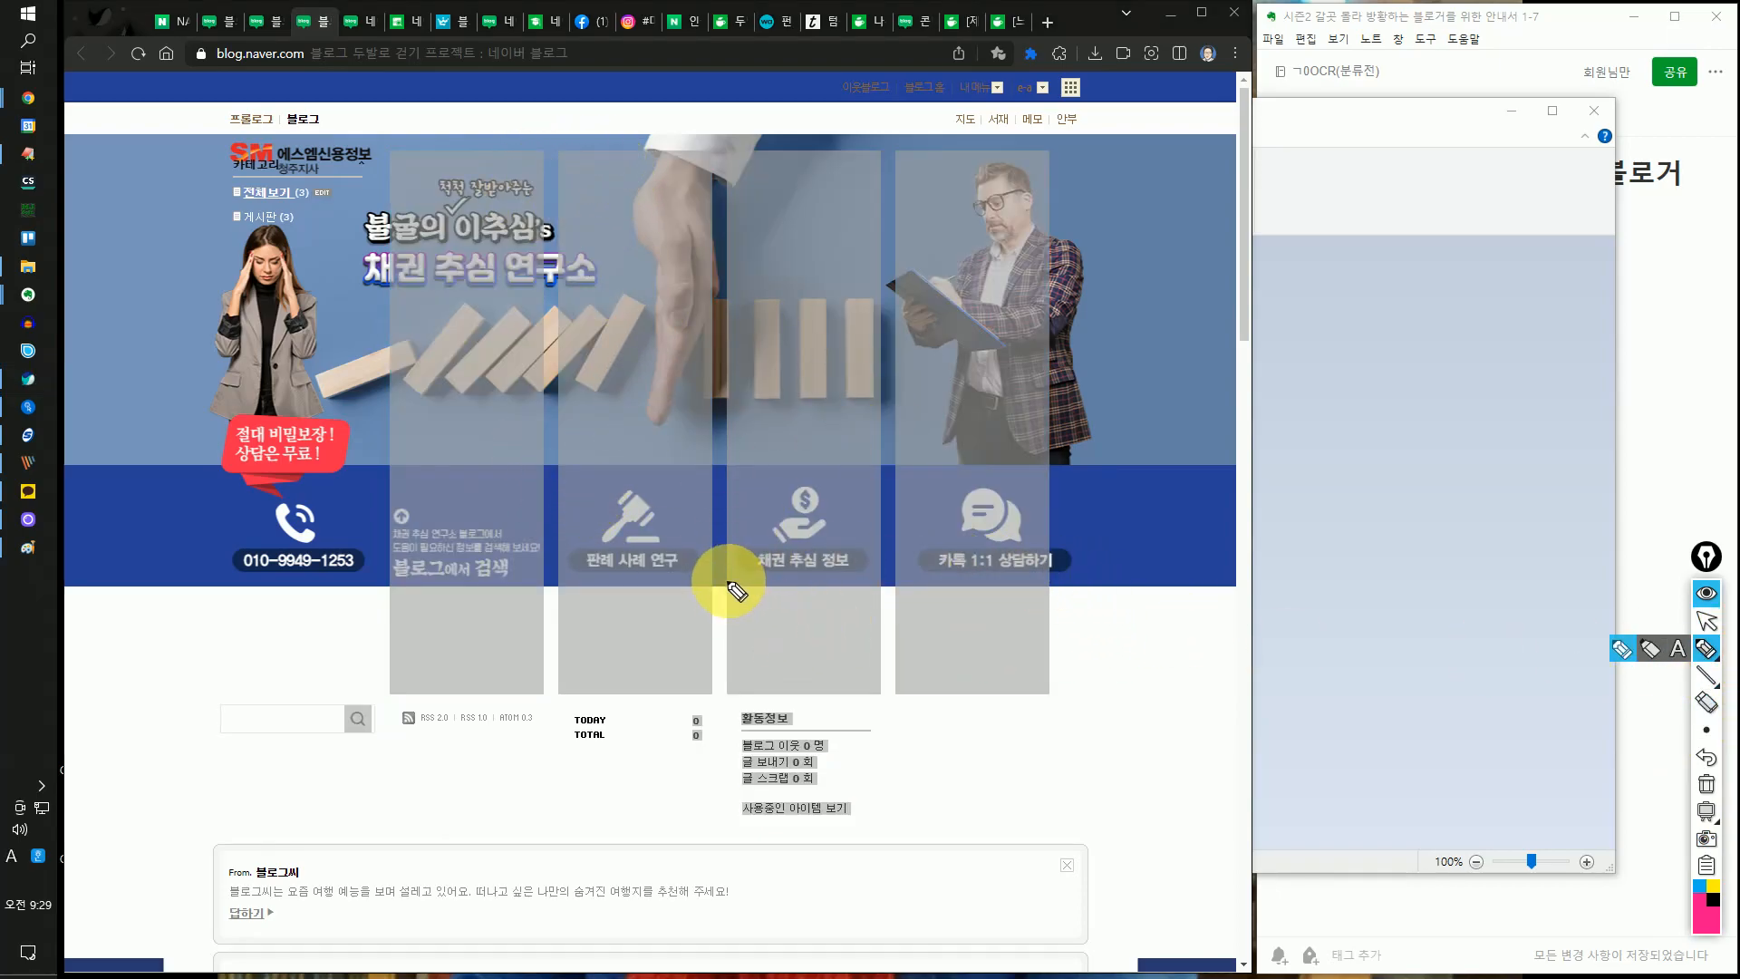
mouse_move(713, 585)
mouse_down()
mouse_move(557, 585)
mouse_move(560, 465)
mouse_move(707, 462)
mouse_move(712, 587)
mouse_up()
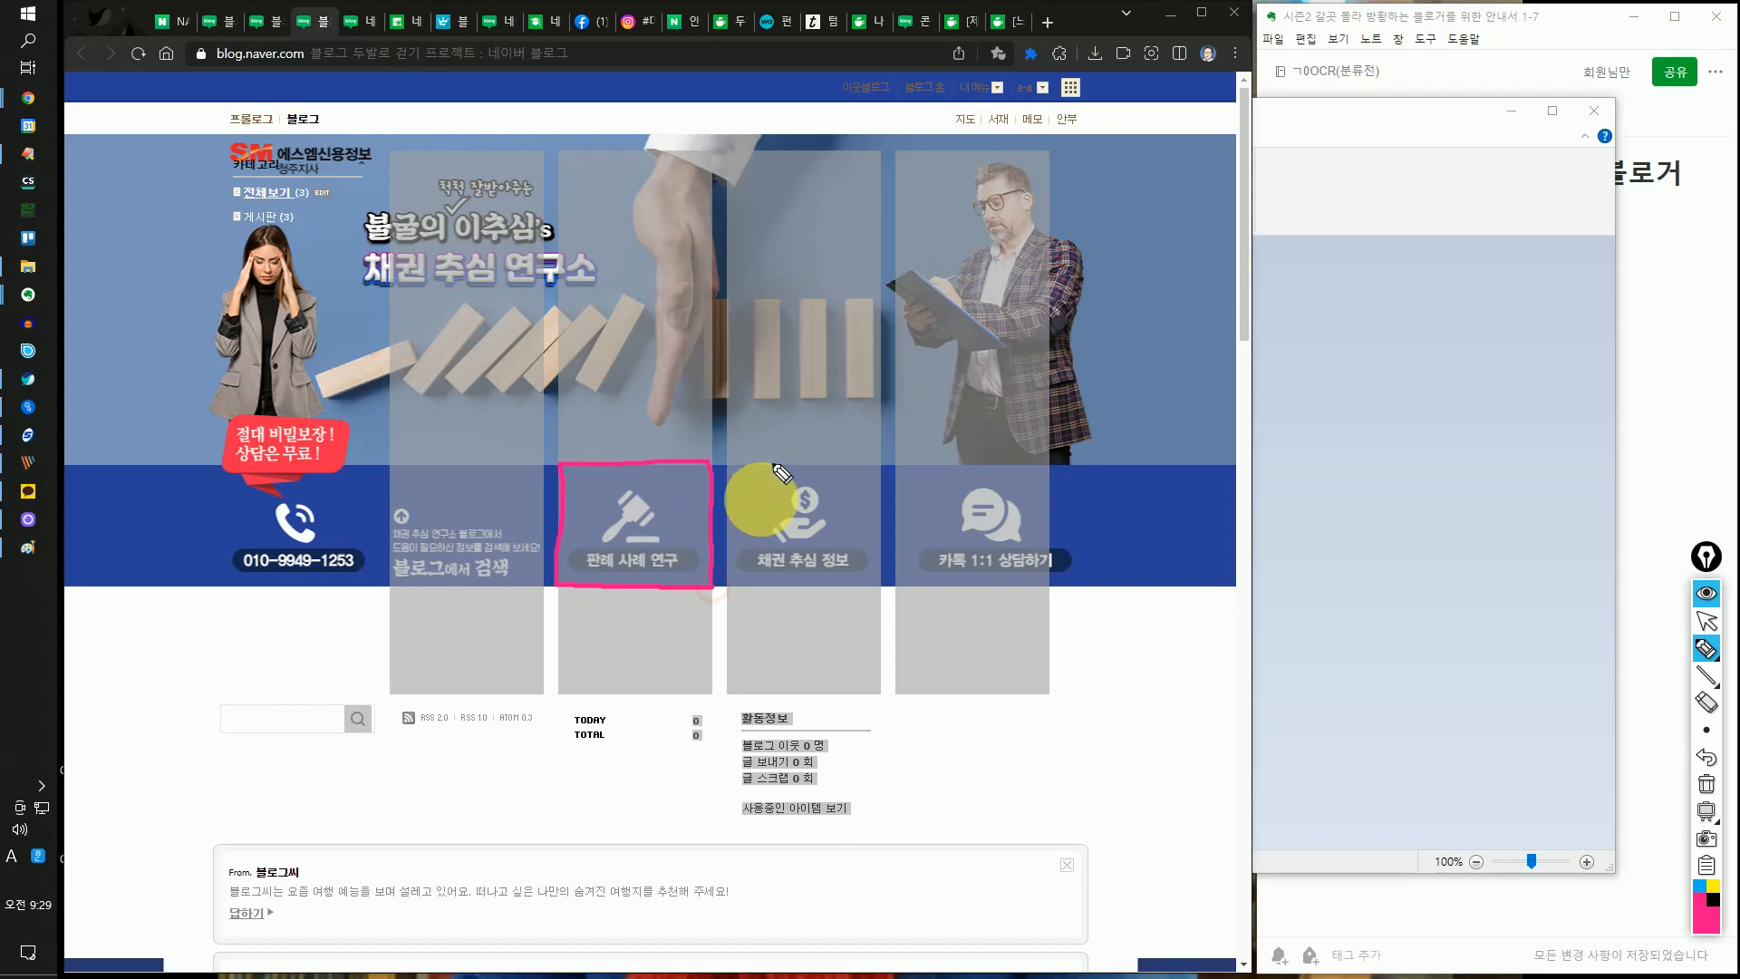
drag(549, 151, 732, 152)
mouse_move(549, 150)
mouse_down()
mouse_move(559, 686)
mouse_move(704, 699)
mouse_move(716, 152)
mouse_move(560, 153)
mouse_move(542, 636)
mouse_move(561, 698)
mouse_move(558, 464)
mouse_move(713, 469)
mouse_move(718, 573)
mouse_move(555, 584)
mouse_up()
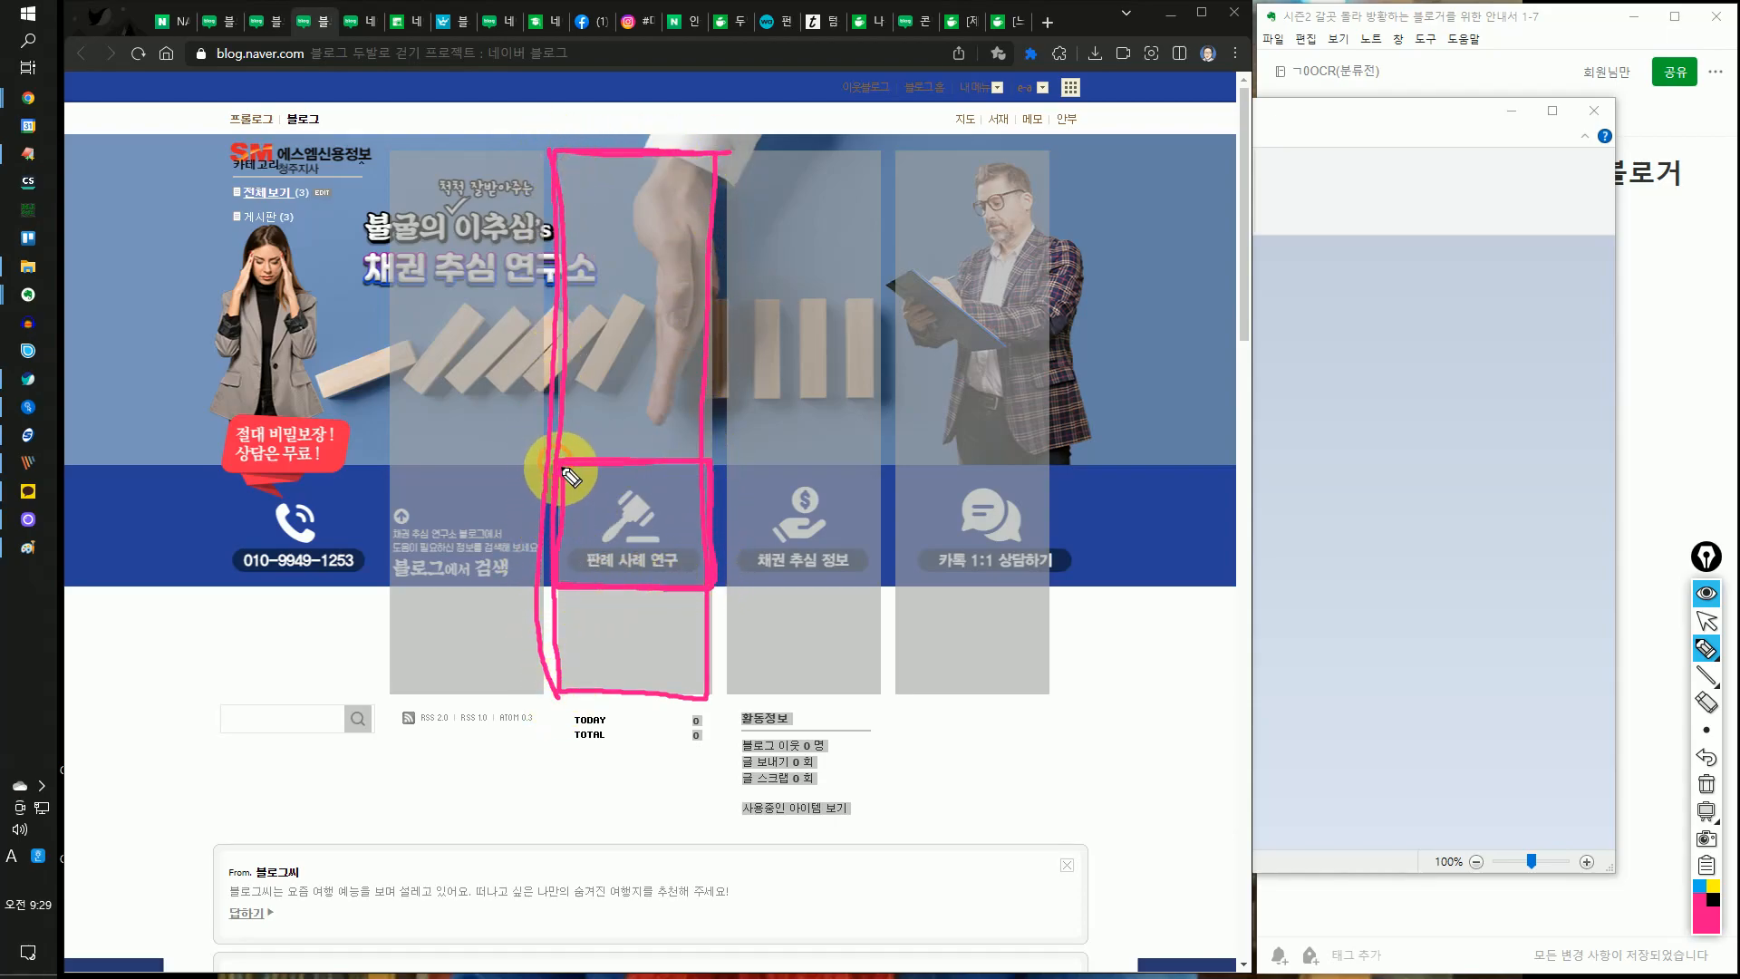
- Return to 그림판, outline the matching button area on the blank image, and clear all pen drawings
click(1707, 623)
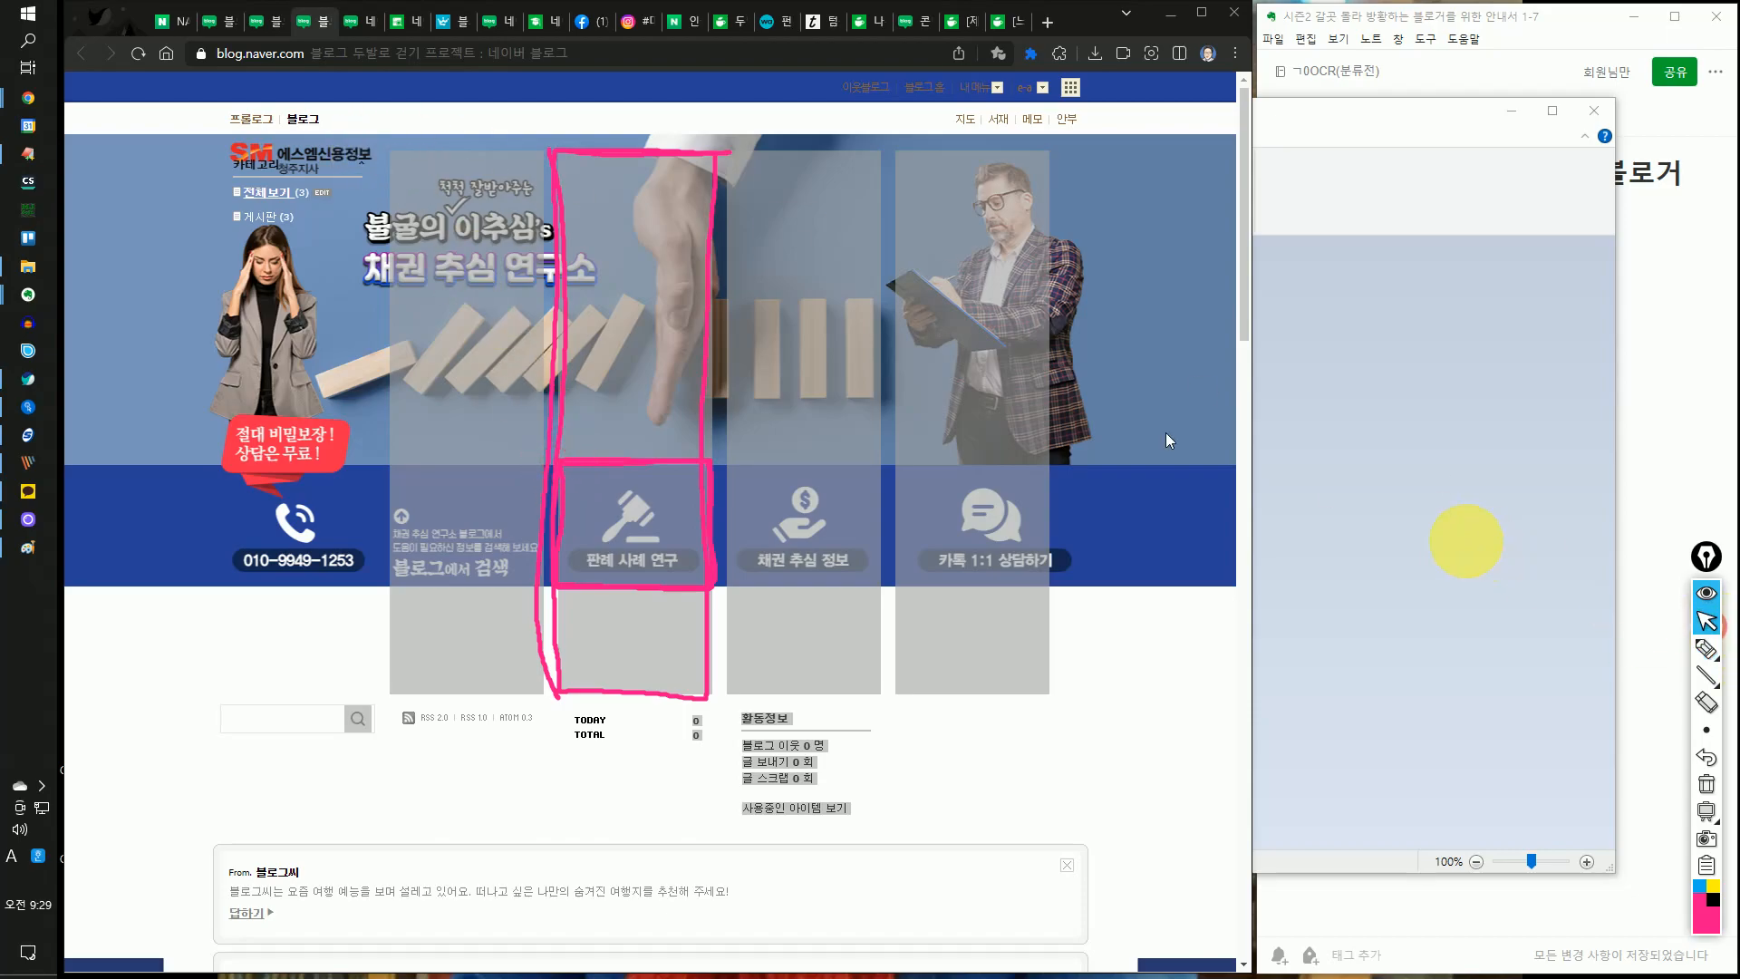
click(28, 549)
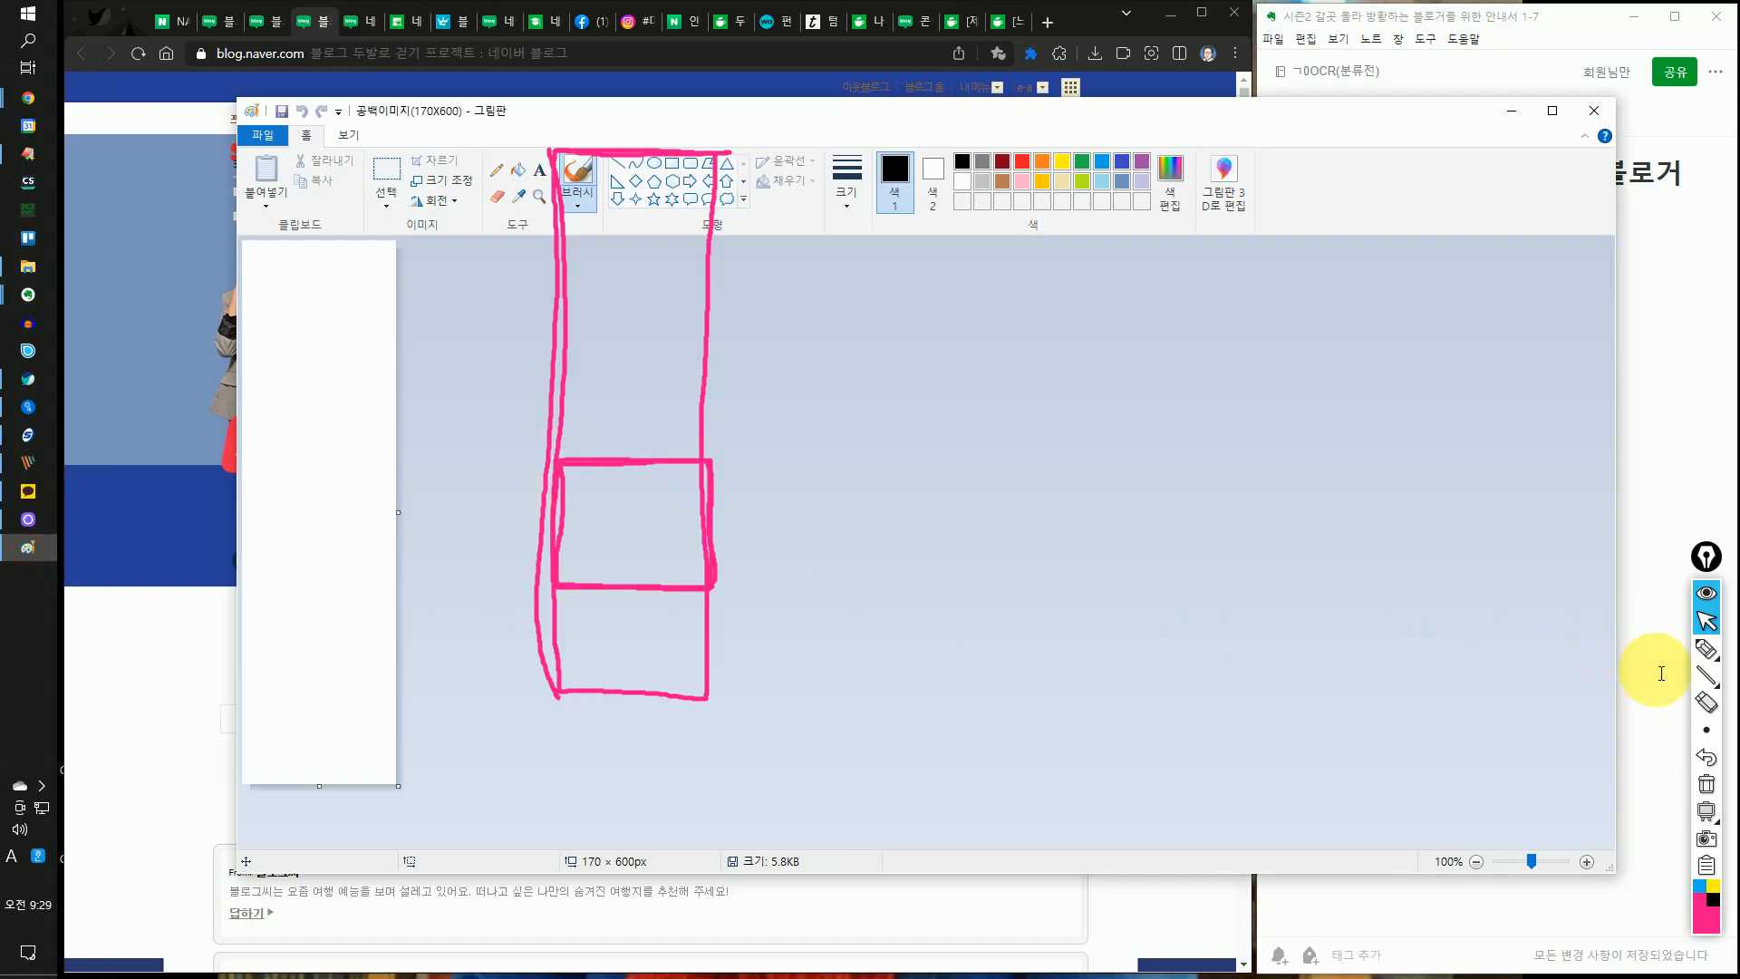
click(1706, 648)
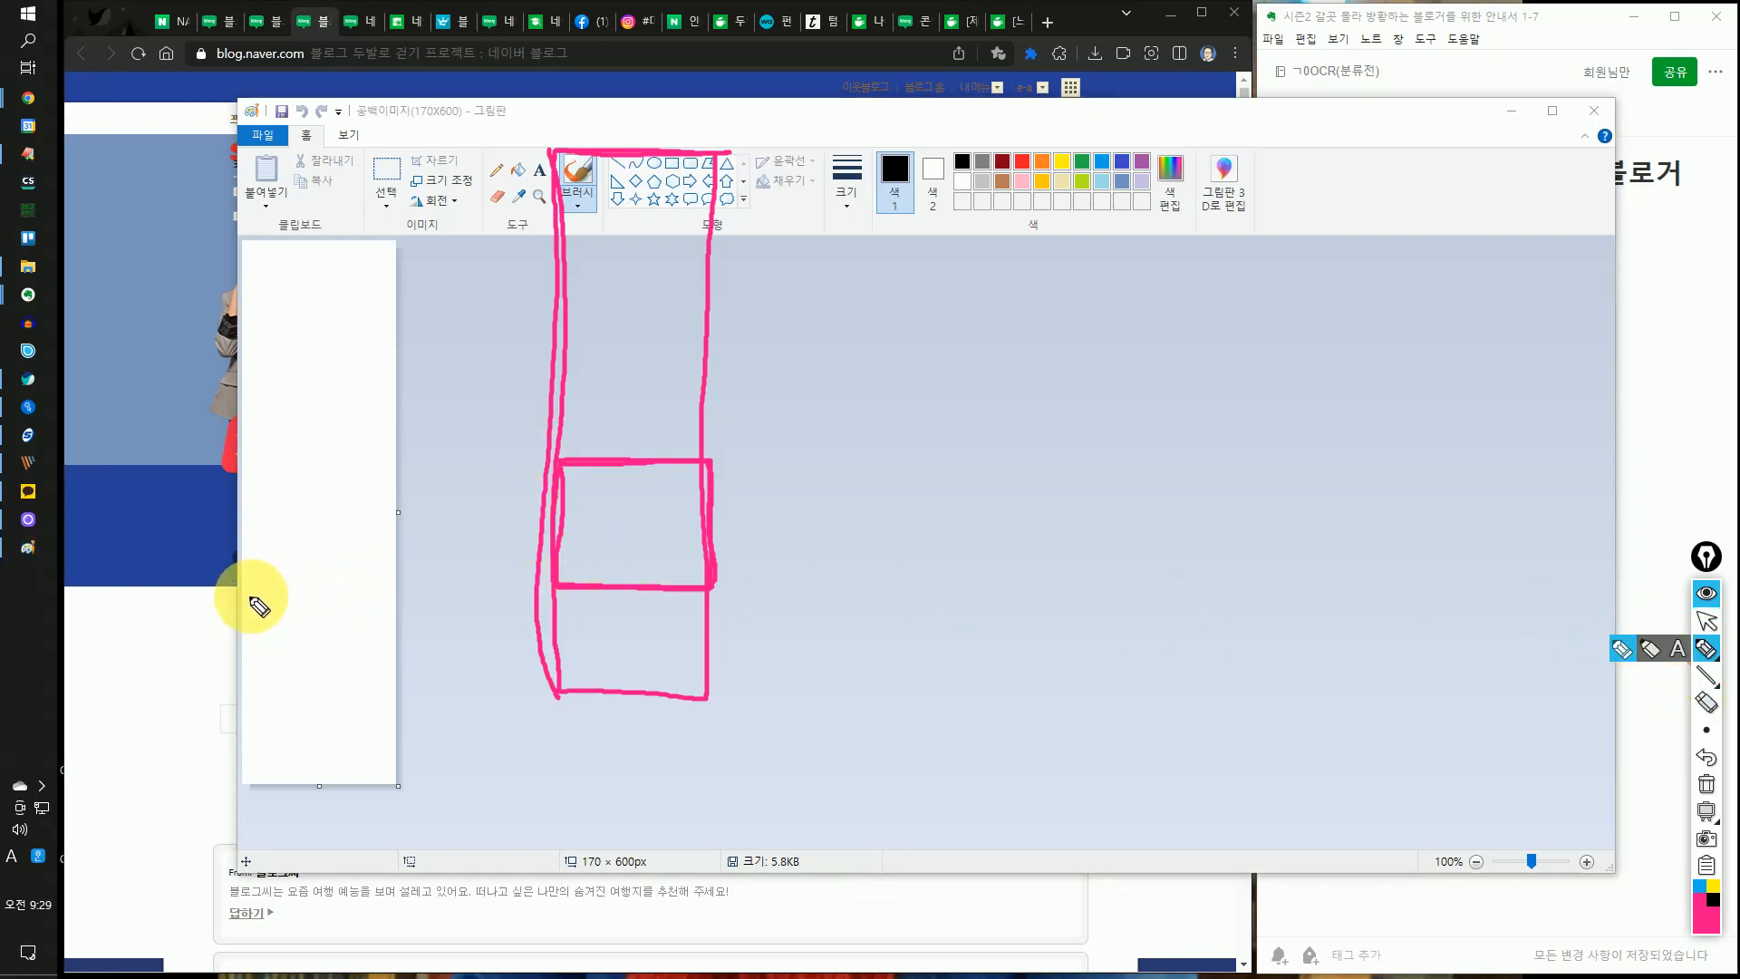
mouse_move(242, 585)
mouse_down()
mouse_move(398, 590)
mouse_move(402, 714)
mouse_move(248, 697)
mouse_move(243, 585)
mouse_up()
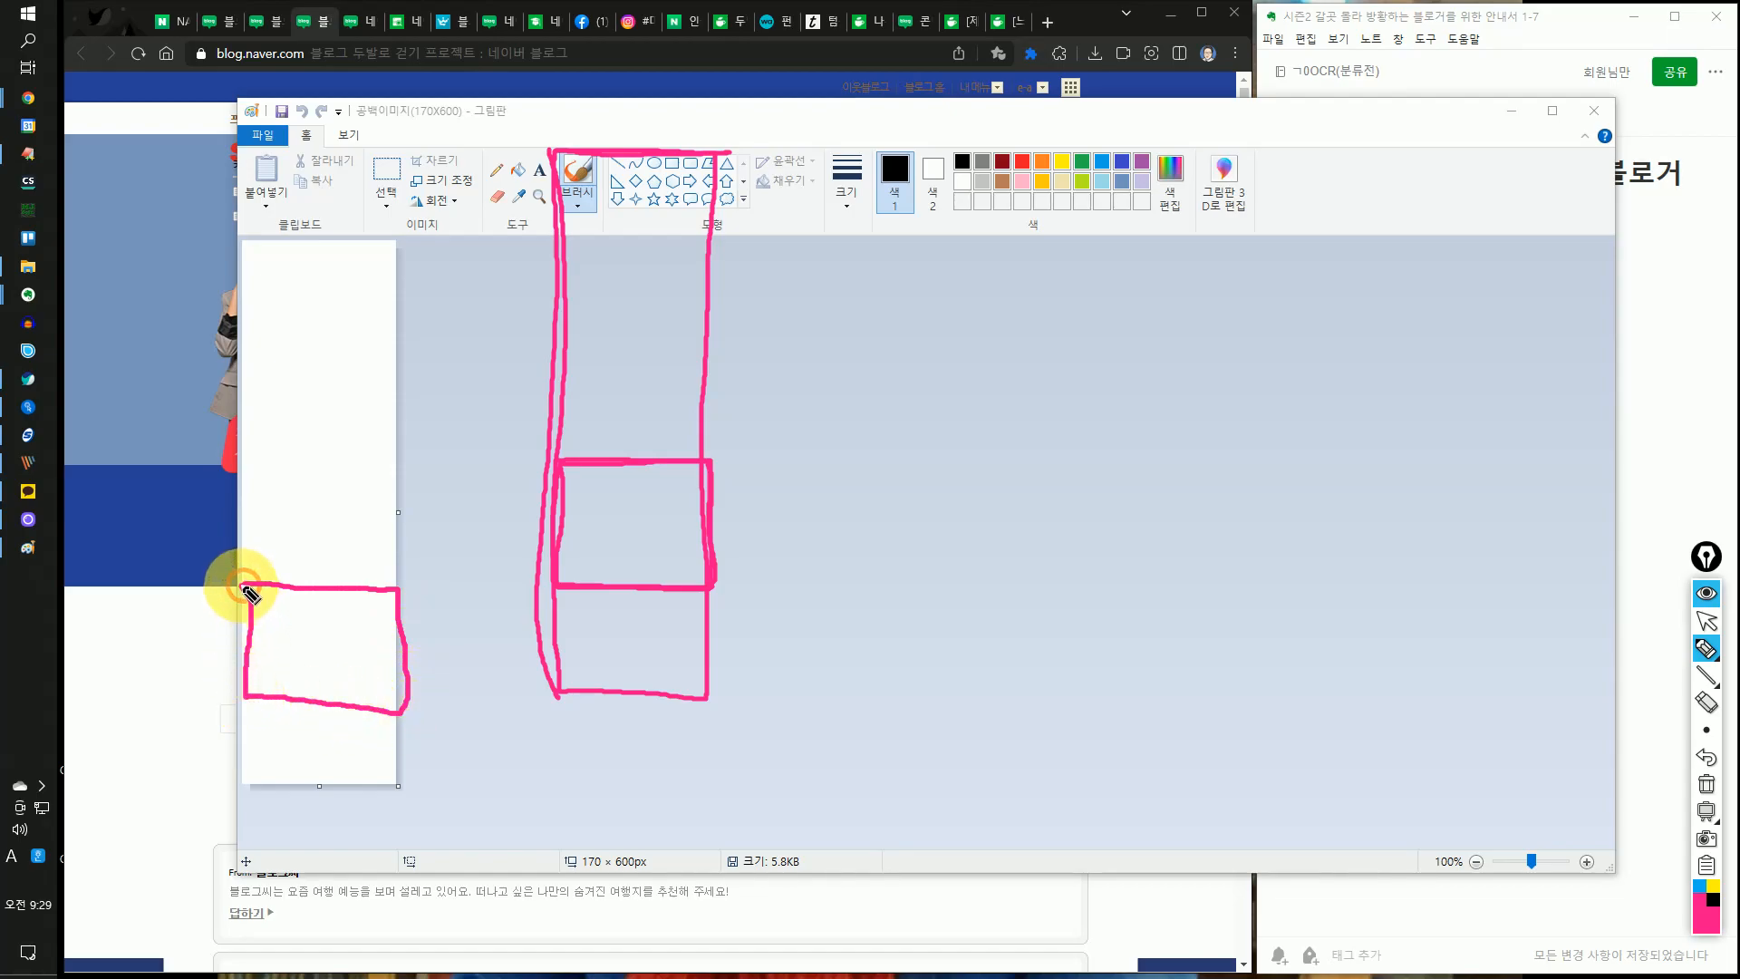
click(1707, 784)
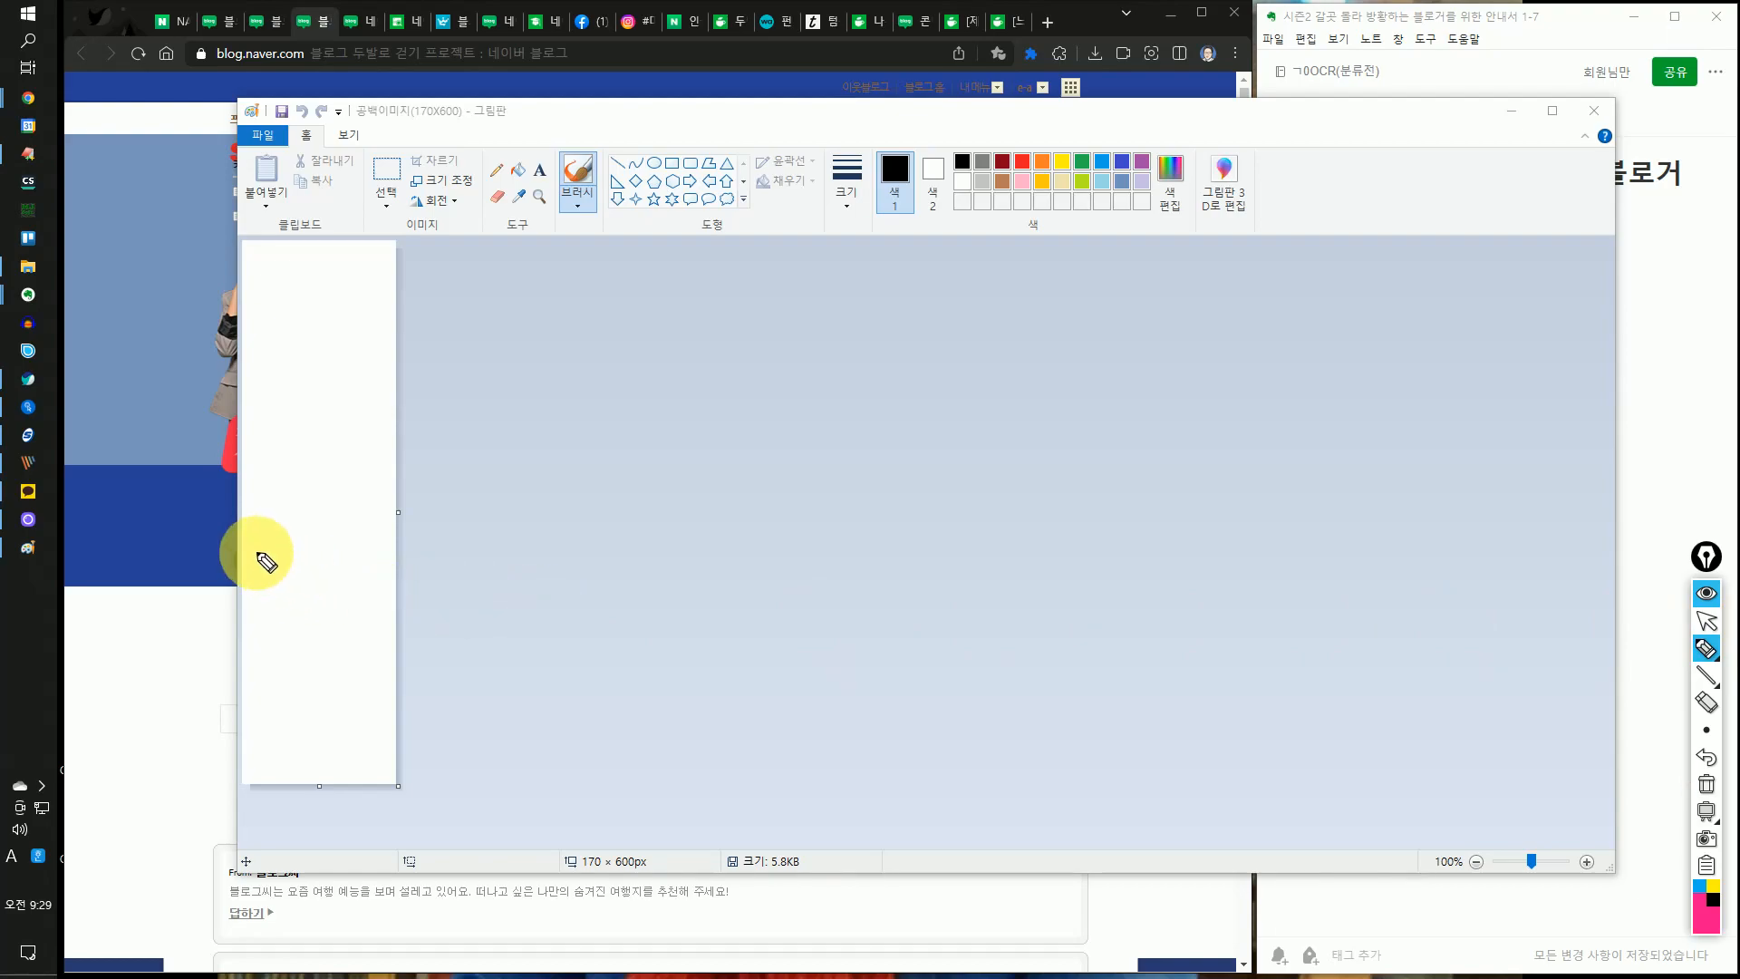
- Outline the button area on the lower part of the blank image with the pen and undo the stray brush dots
click(1706, 620)
click(381, 575)
click(1707, 648)
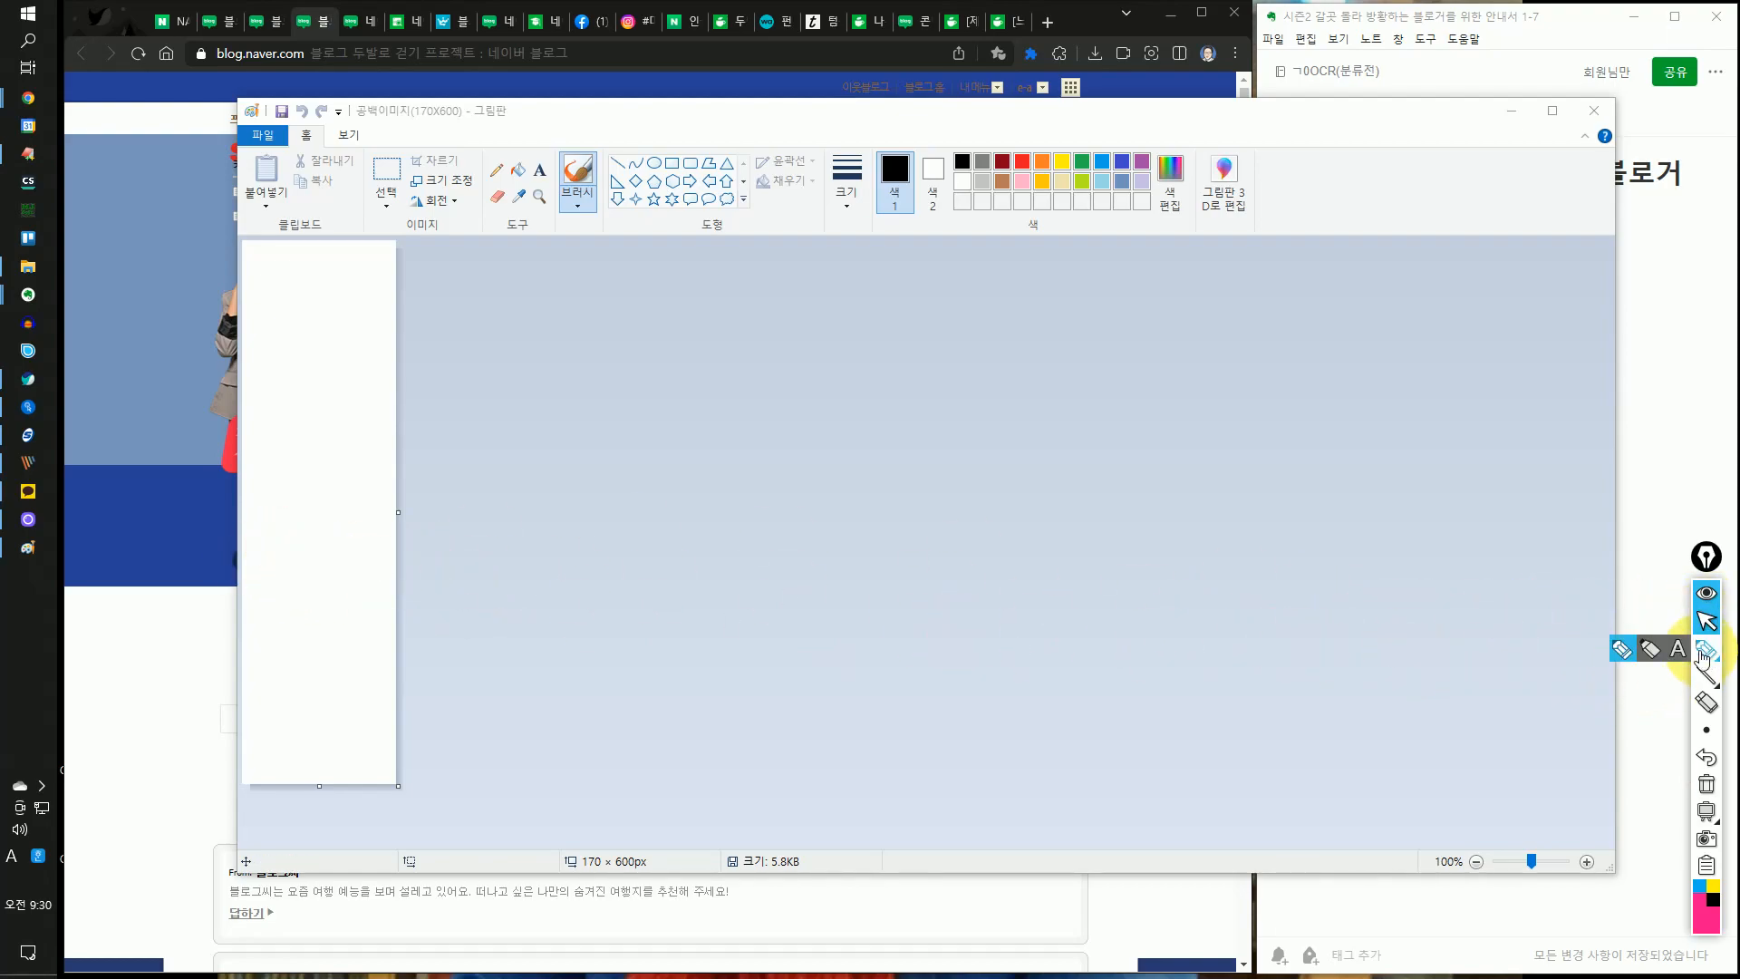
mouse_move(226, 560)
mouse_down()
mouse_move(355, 563)
mouse_move(389, 638)
mouse_move(295, 662)
mouse_move(227, 650)
mouse_move(226, 562)
mouse_up()
click(1707, 675)
click(1706, 620)
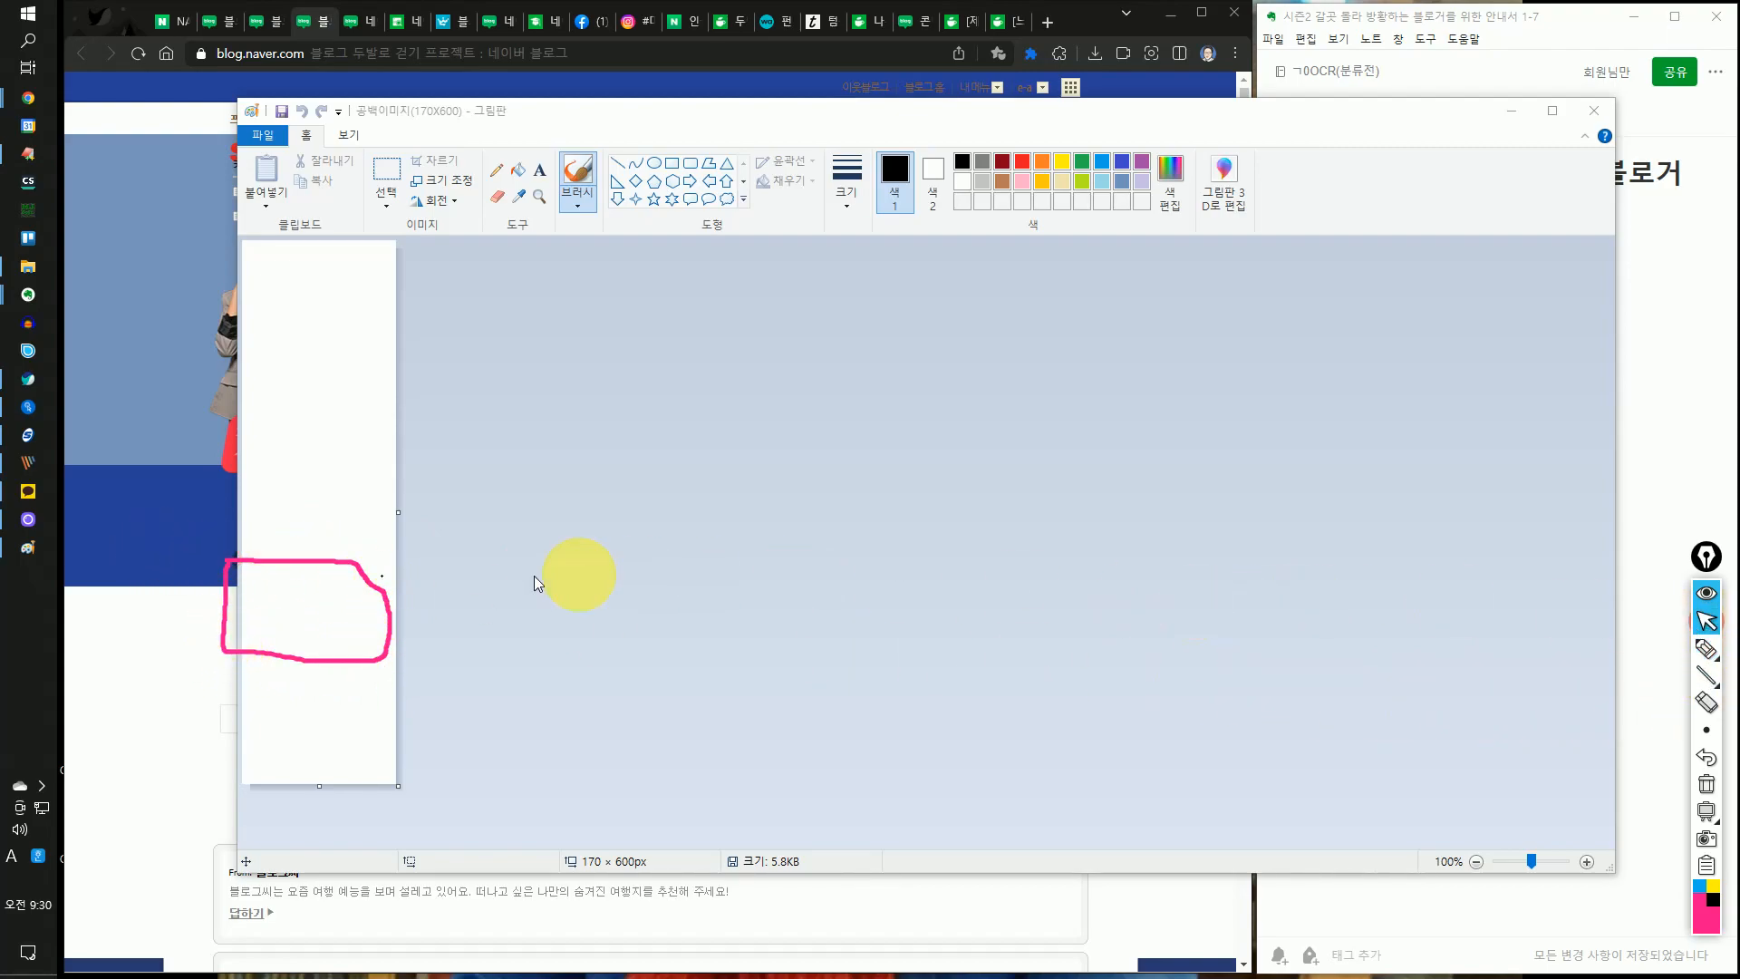
click(392, 481)
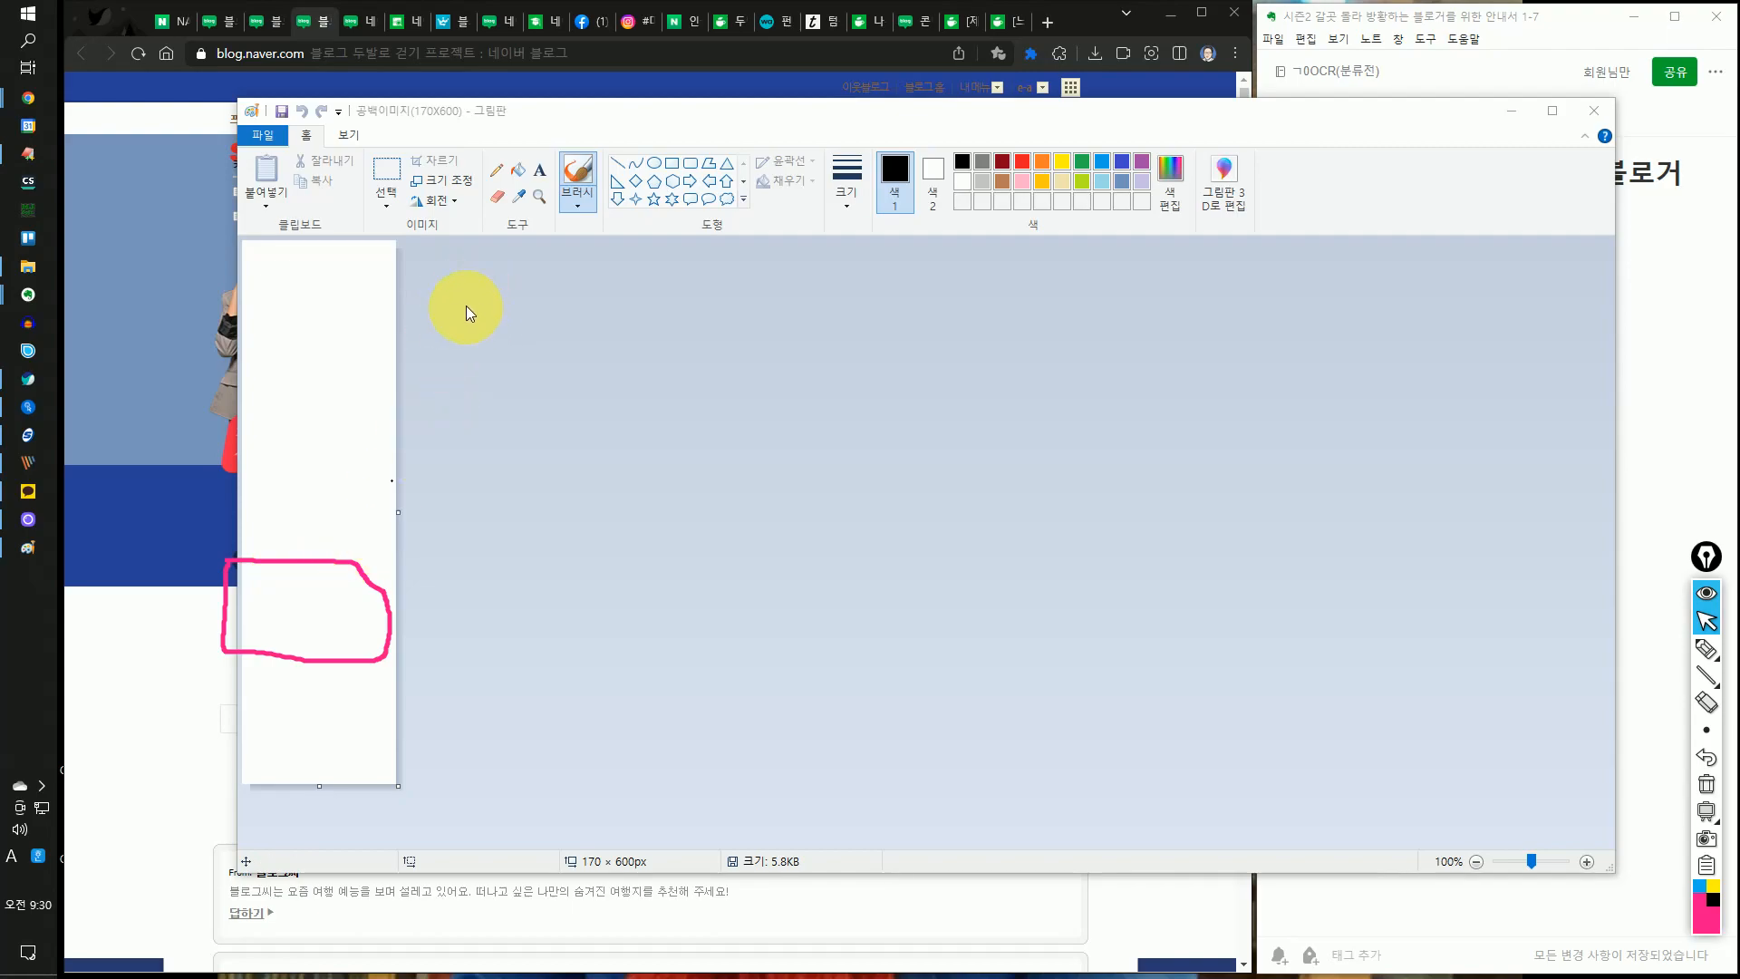
key(ctrl+z)
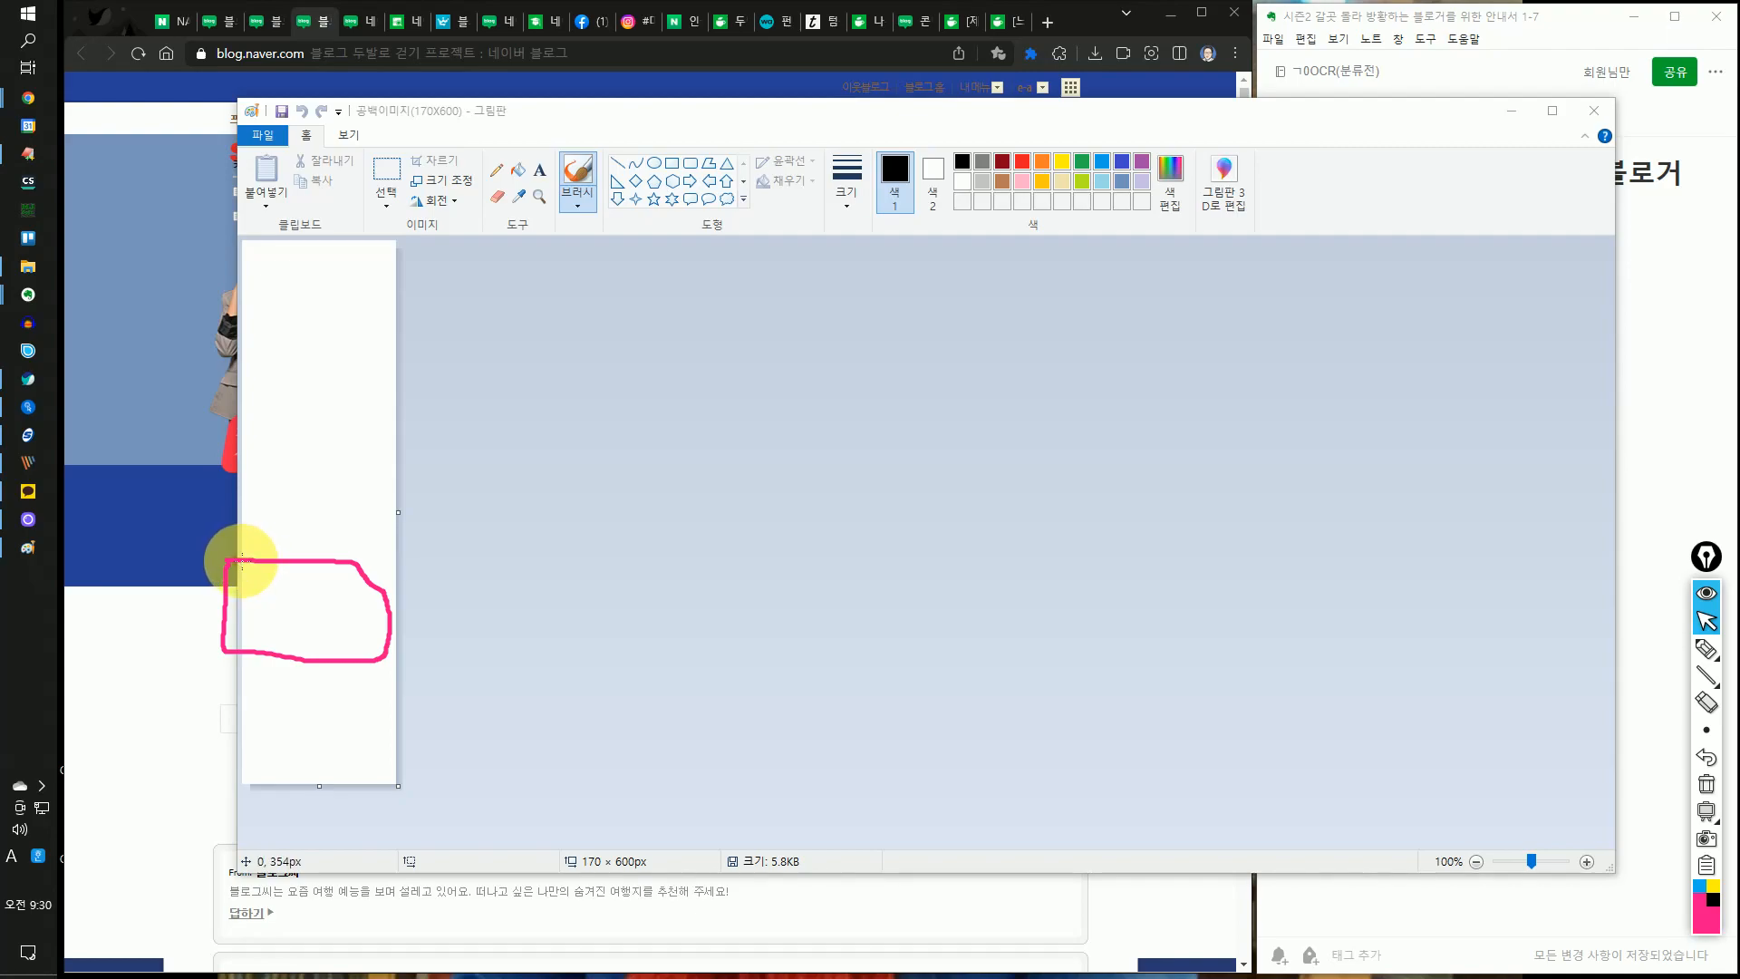
- Circle 그림판's cursor-coordinate read-out with the pen and mark it with an arrow
click(1706, 649)
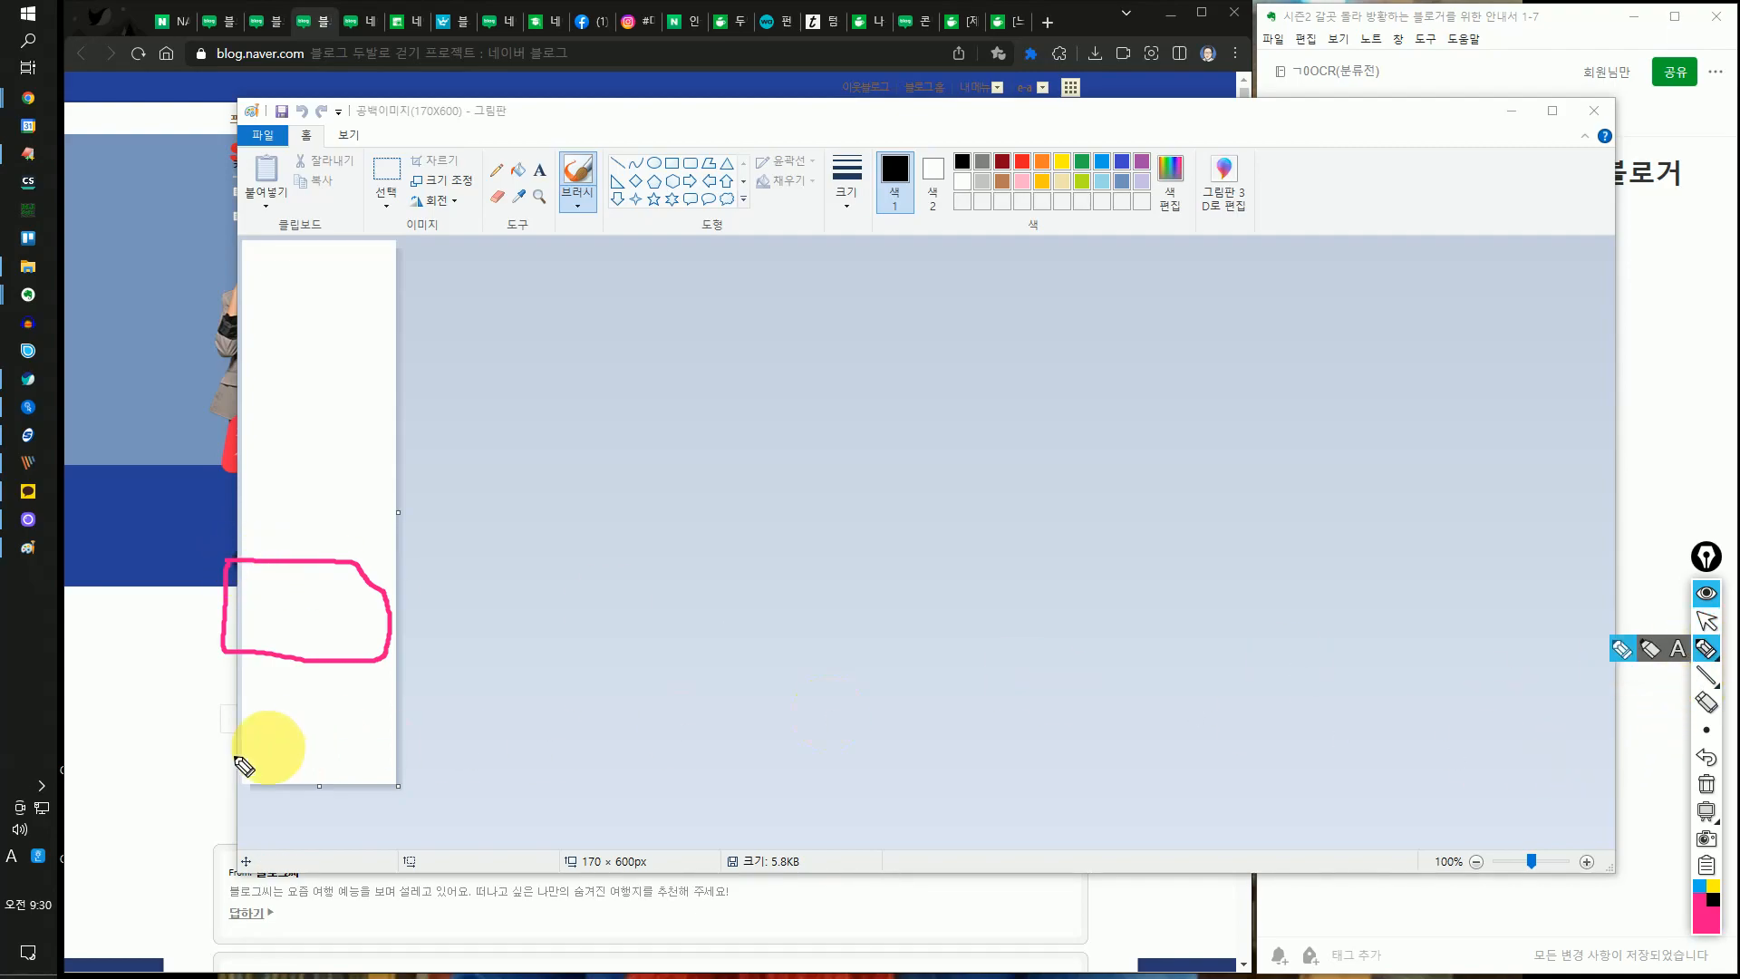
mouse_move(330, 883)
mouse_down()
mouse_move(276, 888)
mouse_move(232, 842)
mouse_move(364, 839)
mouse_move(328, 879)
mouse_up()
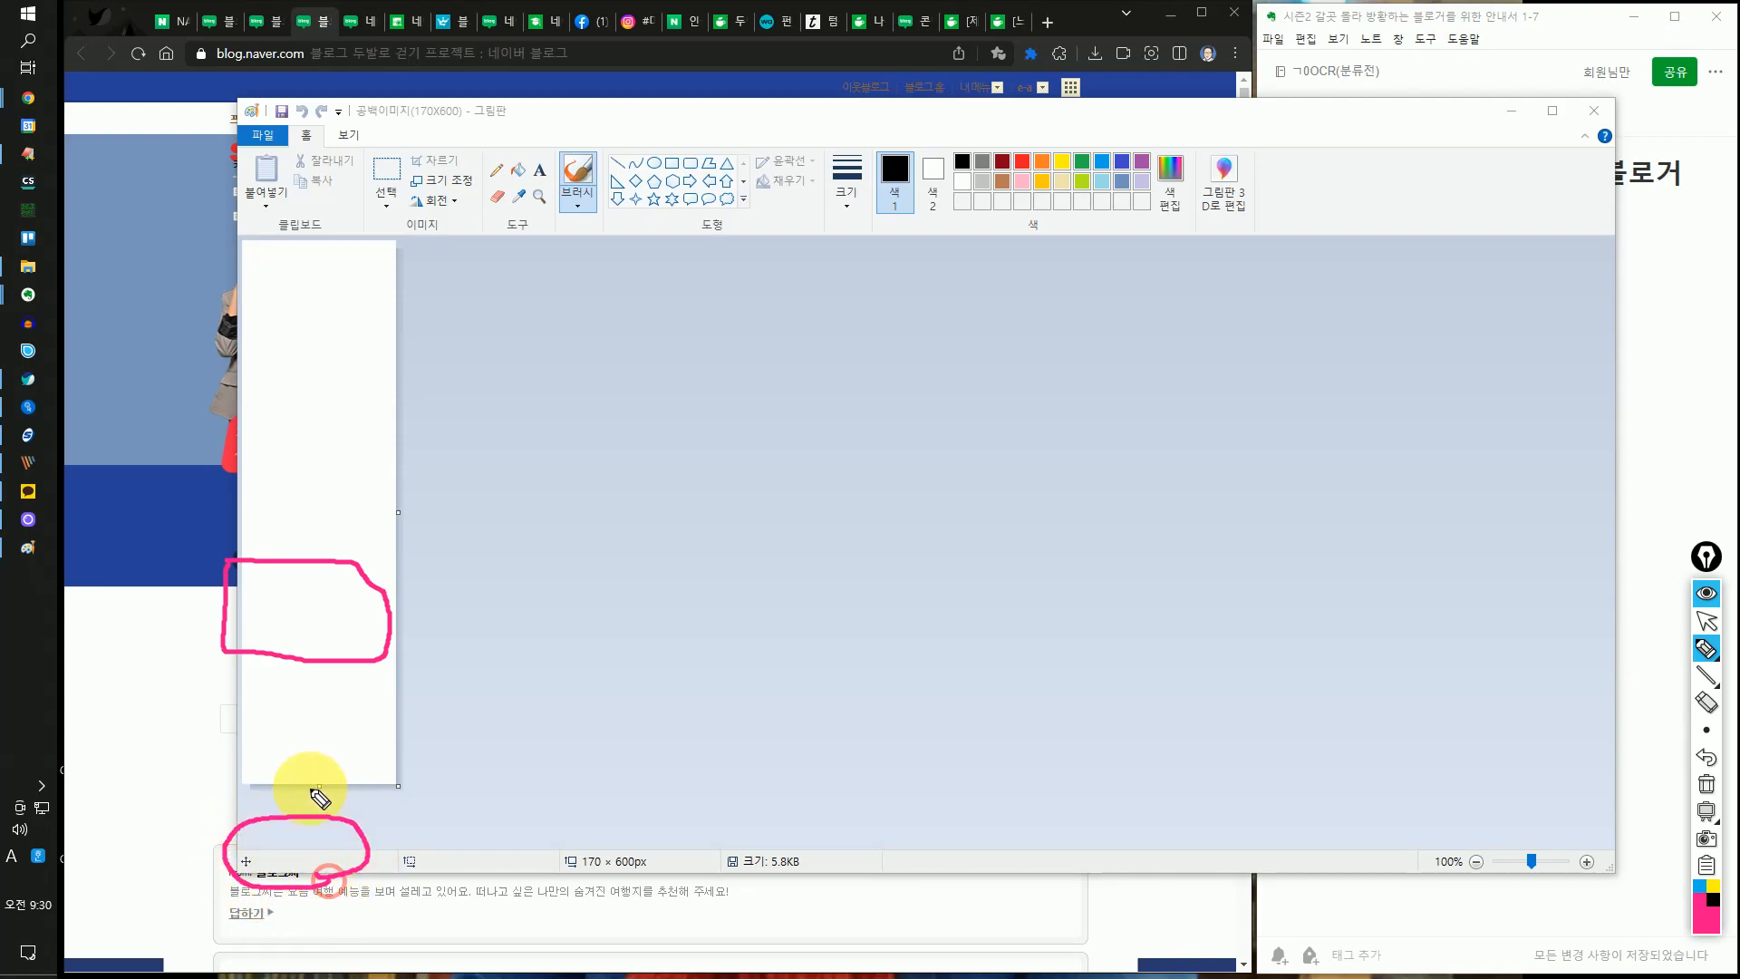
drag(329, 775, 340, 803)
- Handwrite the coordinate 0, 354 beside the blank image with x, y below it
drag(535, 507, 544, 515)
mouse_move(568, 544)
mouse_down()
mouse_move(668, 521)
mouse_move(679, 556)
mouse_move(750, 524)
mouse_move(791, 530)
mouse_move(760, 569)
mouse_up()
mouse_move(518, 623)
mouse_down()
mouse_move(576, 666)
mouse_move(602, 661)
mouse_up()
click(584, 660)
drag(639, 617, 578, 731)
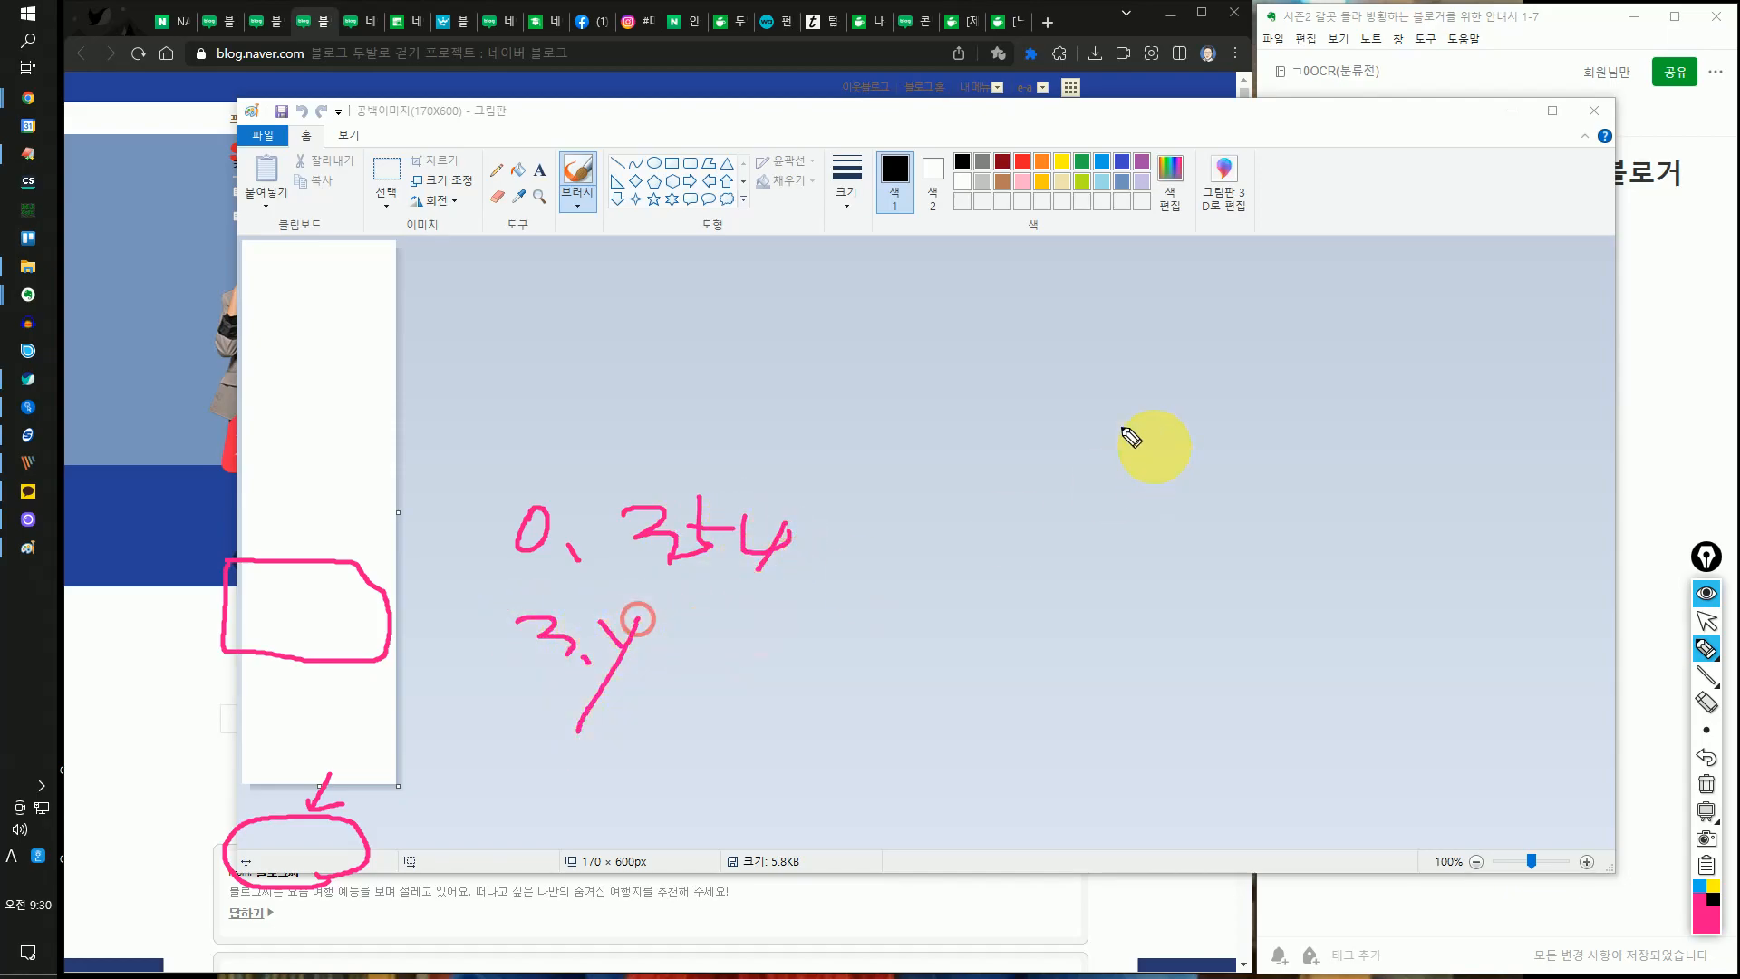
- Sketch an enlarged rectangle for the link area, circle its upper-left corner, and label that corner x, y
drag(907, 375, 907, 706)
mouse_move(887, 405)
mouse_down()
mouse_move(1569, 394)
mouse_move(1575, 684)
mouse_move(940, 686)
mouse_up()
mouse_move(907, 426)
mouse_down()
mouse_move(880, 368)
mouse_move(936, 402)
mouse_move(868, 398)
mouse_move(933, 414)
mouse_up()
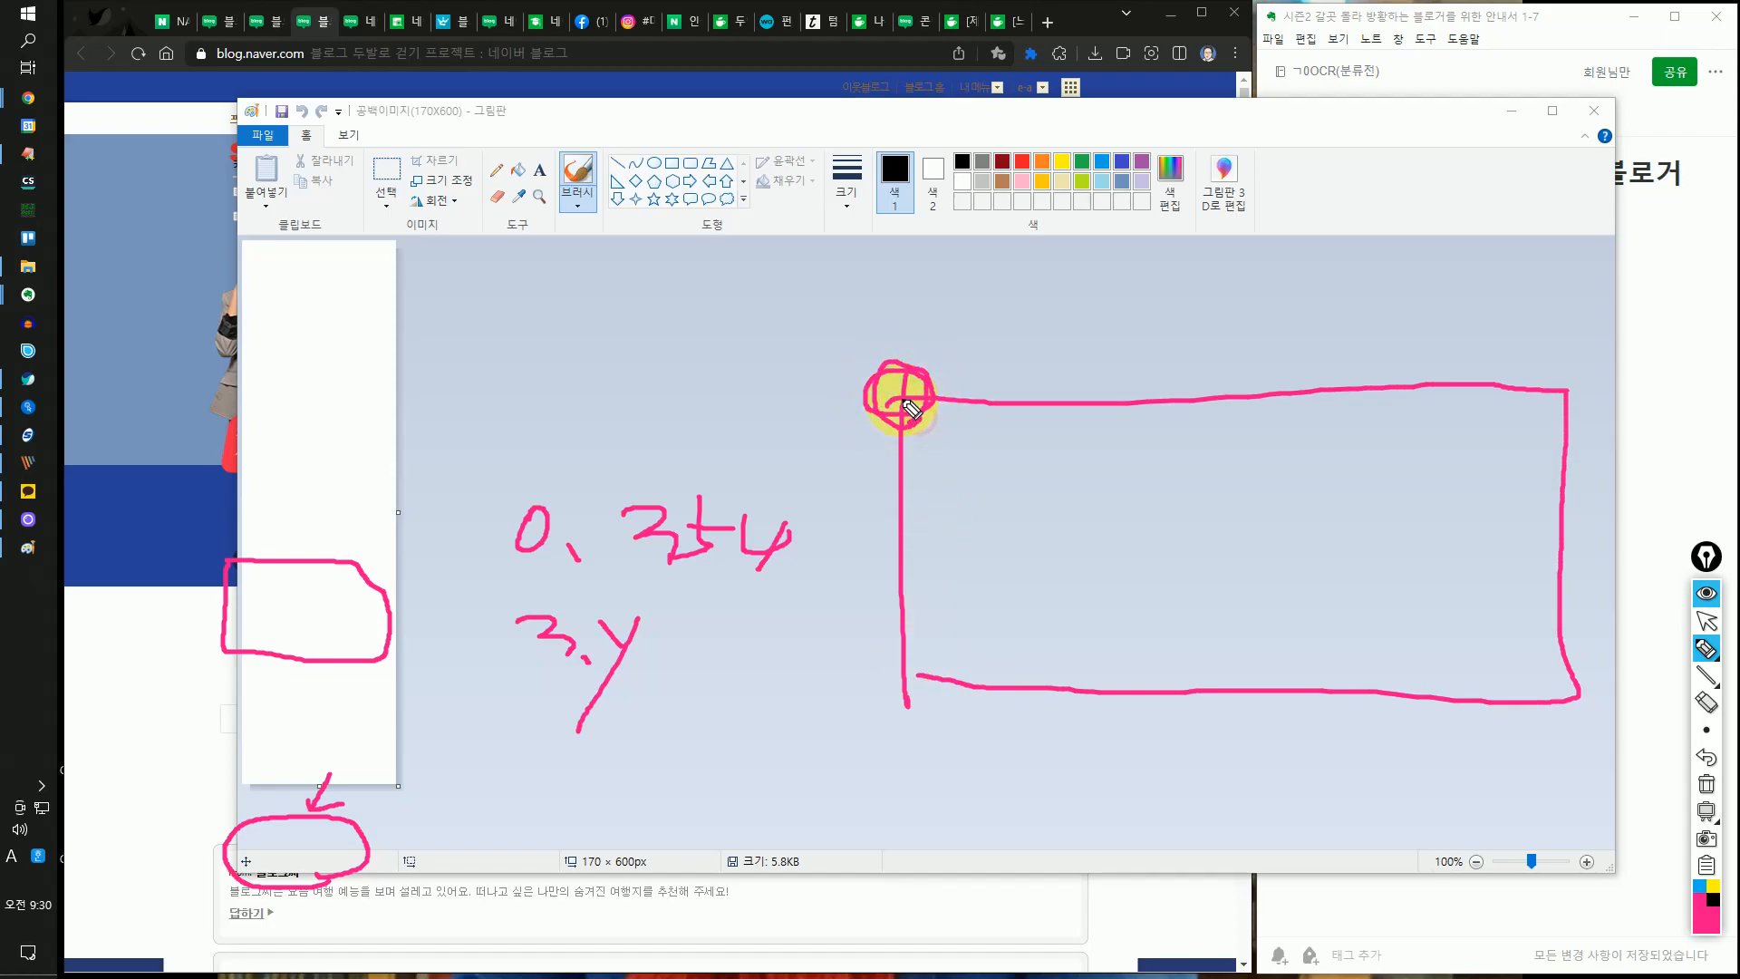
click(1706, 621)
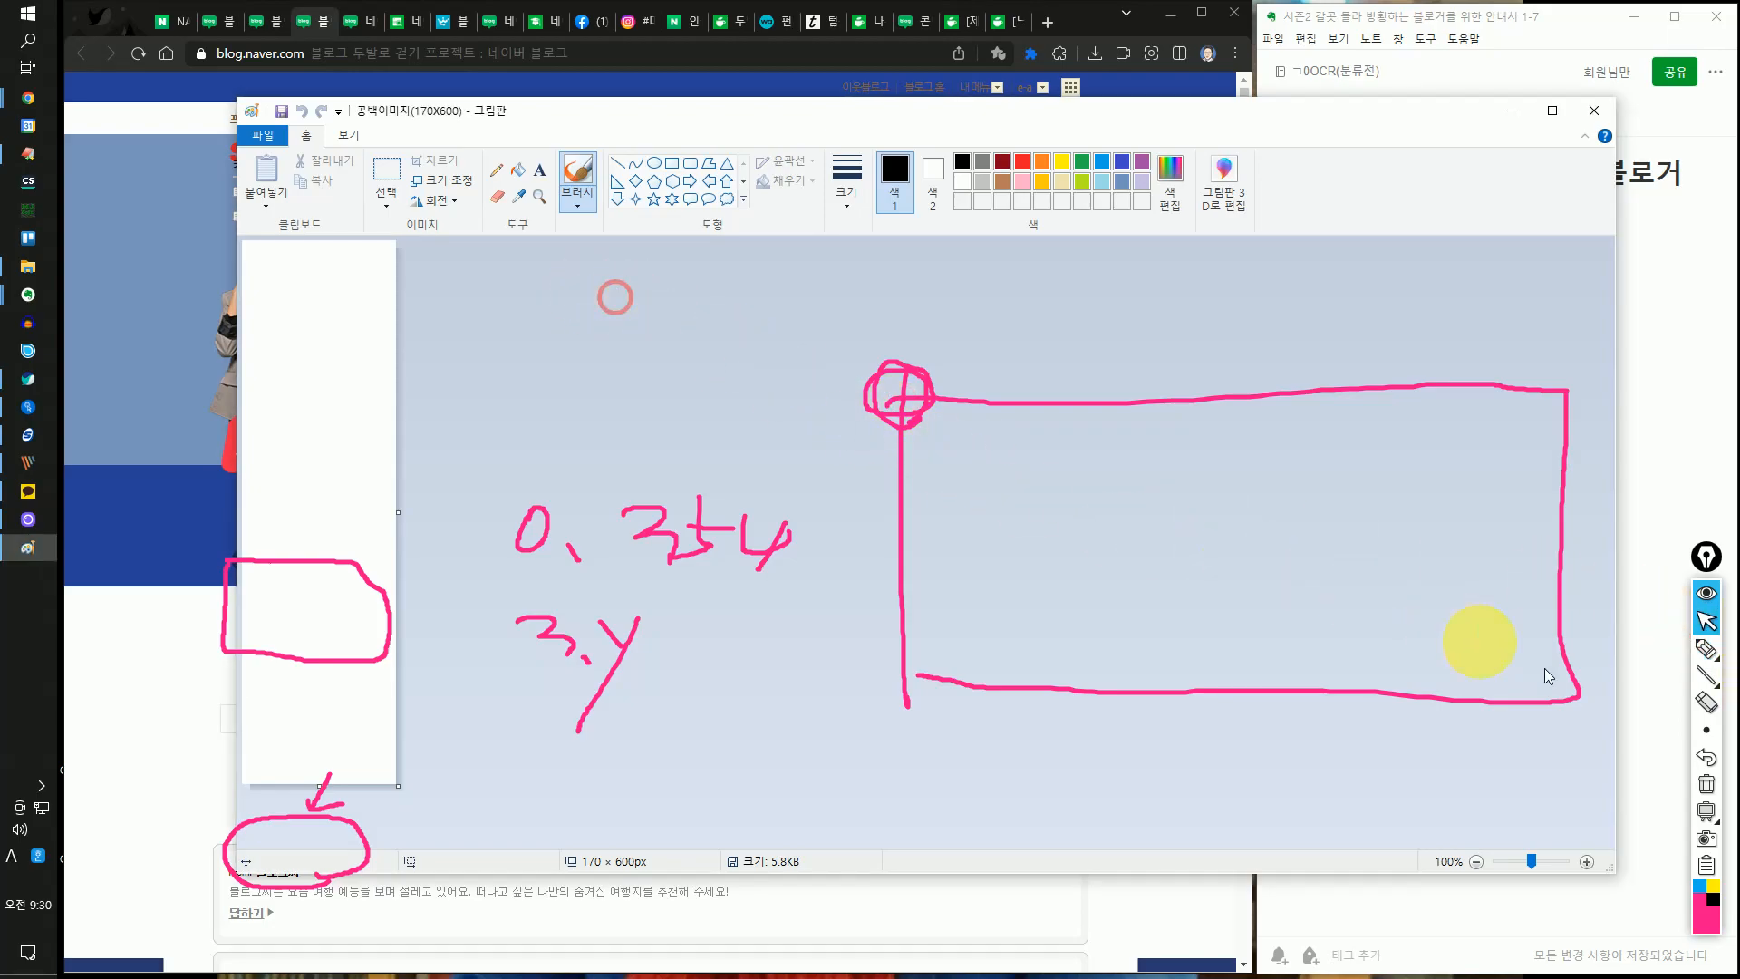
click(1707, 650)
drag(945, 308, 933, 347)
drag(949, 328, 983, 388)
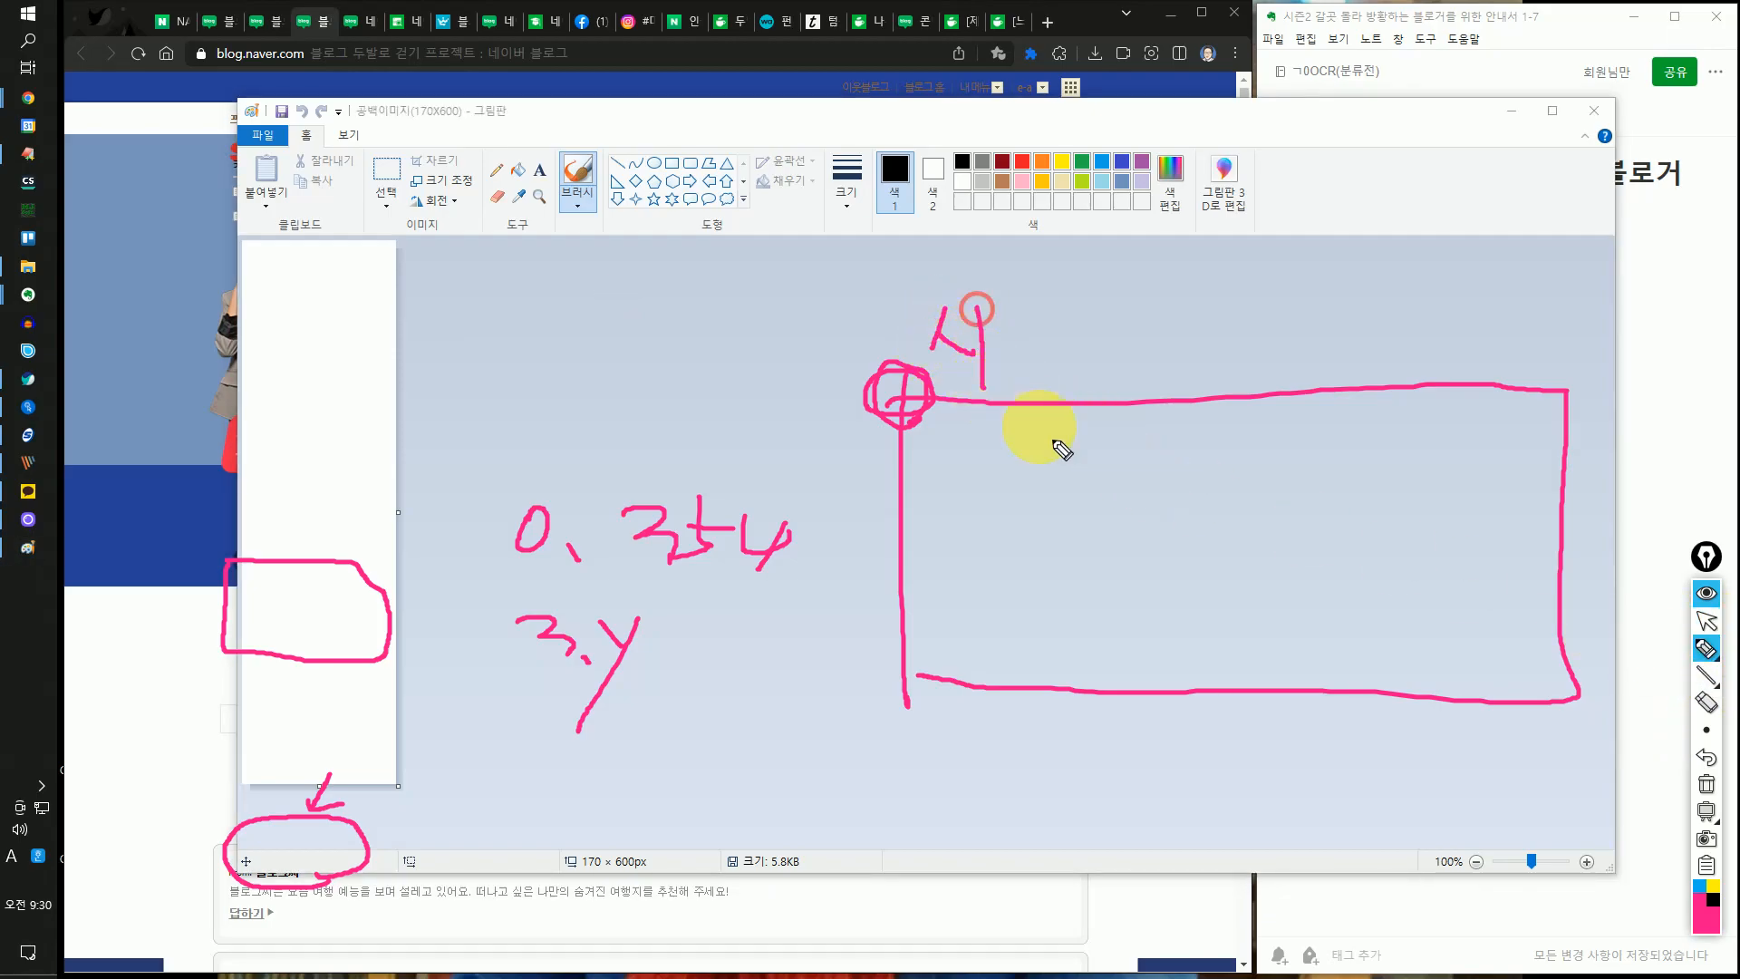
- Circle and label the sketched rectangle's lower-right corner with the pen and handwrite 0, 354 above its upper-left corner
mouse_move(1586, 730)
mouse_down()
mouse_move(1609, 692)
mouse_move(1584, 725)
mouse_up()
mouse_move(1459, 748)
mouse_down()
mouse_move(1437, 758)
mouse_move(1476, 790)
mouse_up()
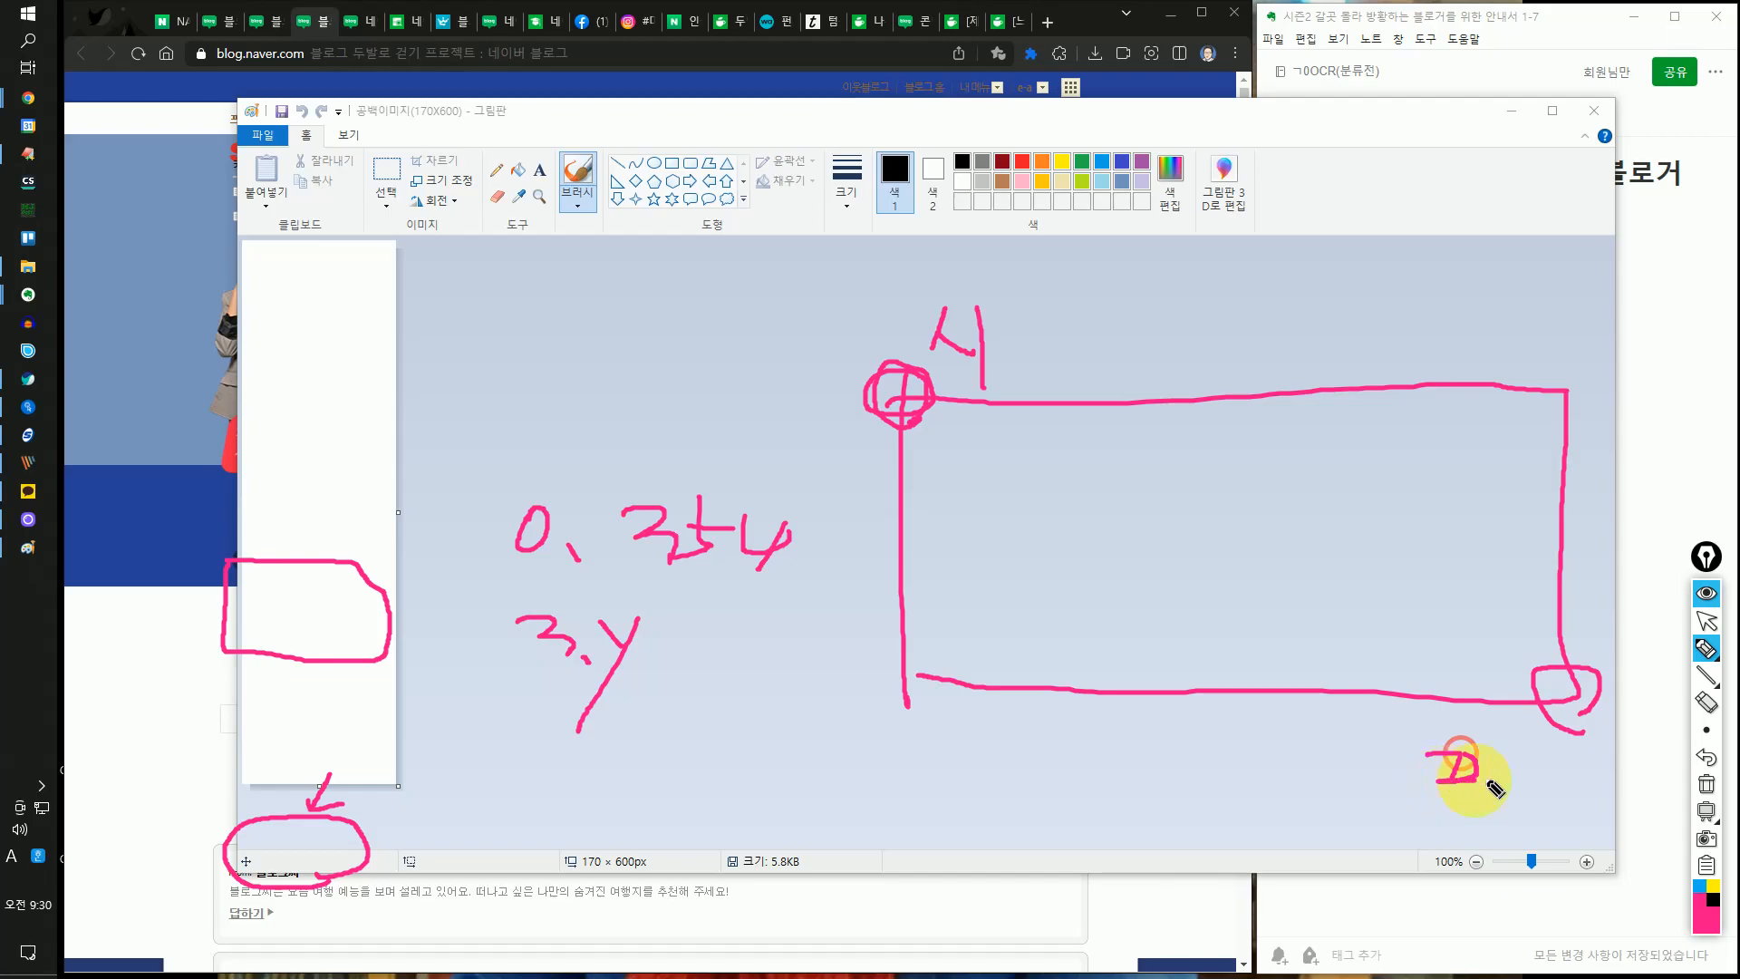
drag(924, 688, 972, 716)
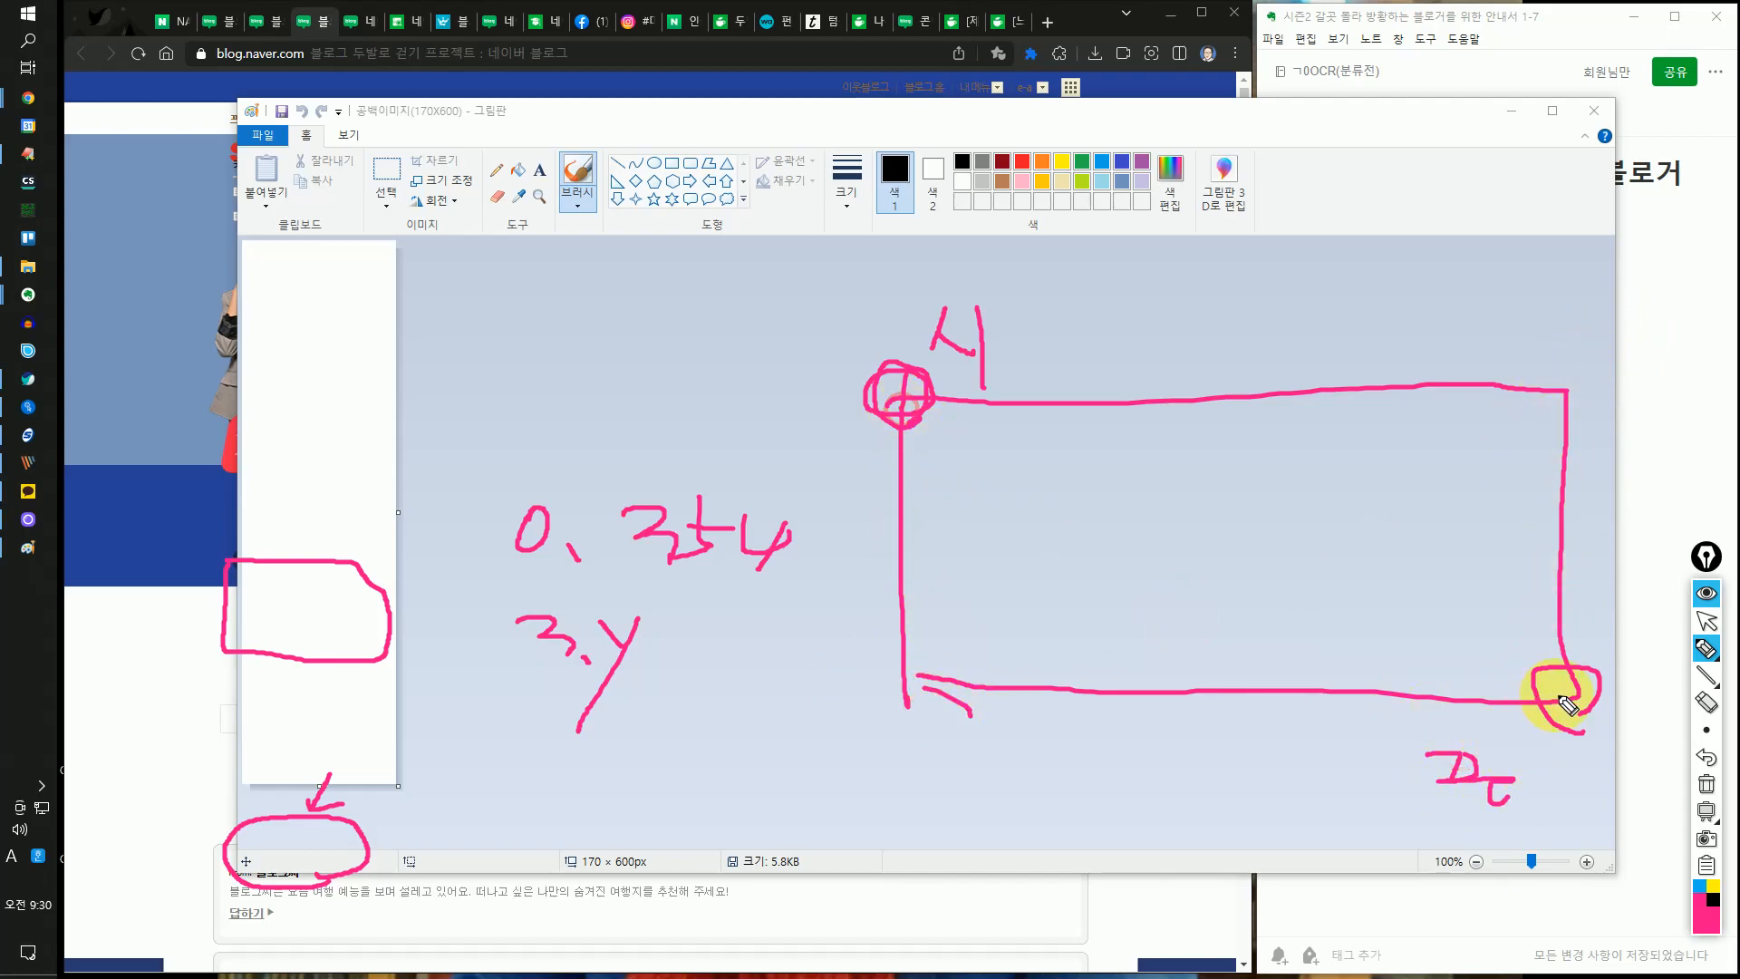
drag(505, 580, 807, 581)
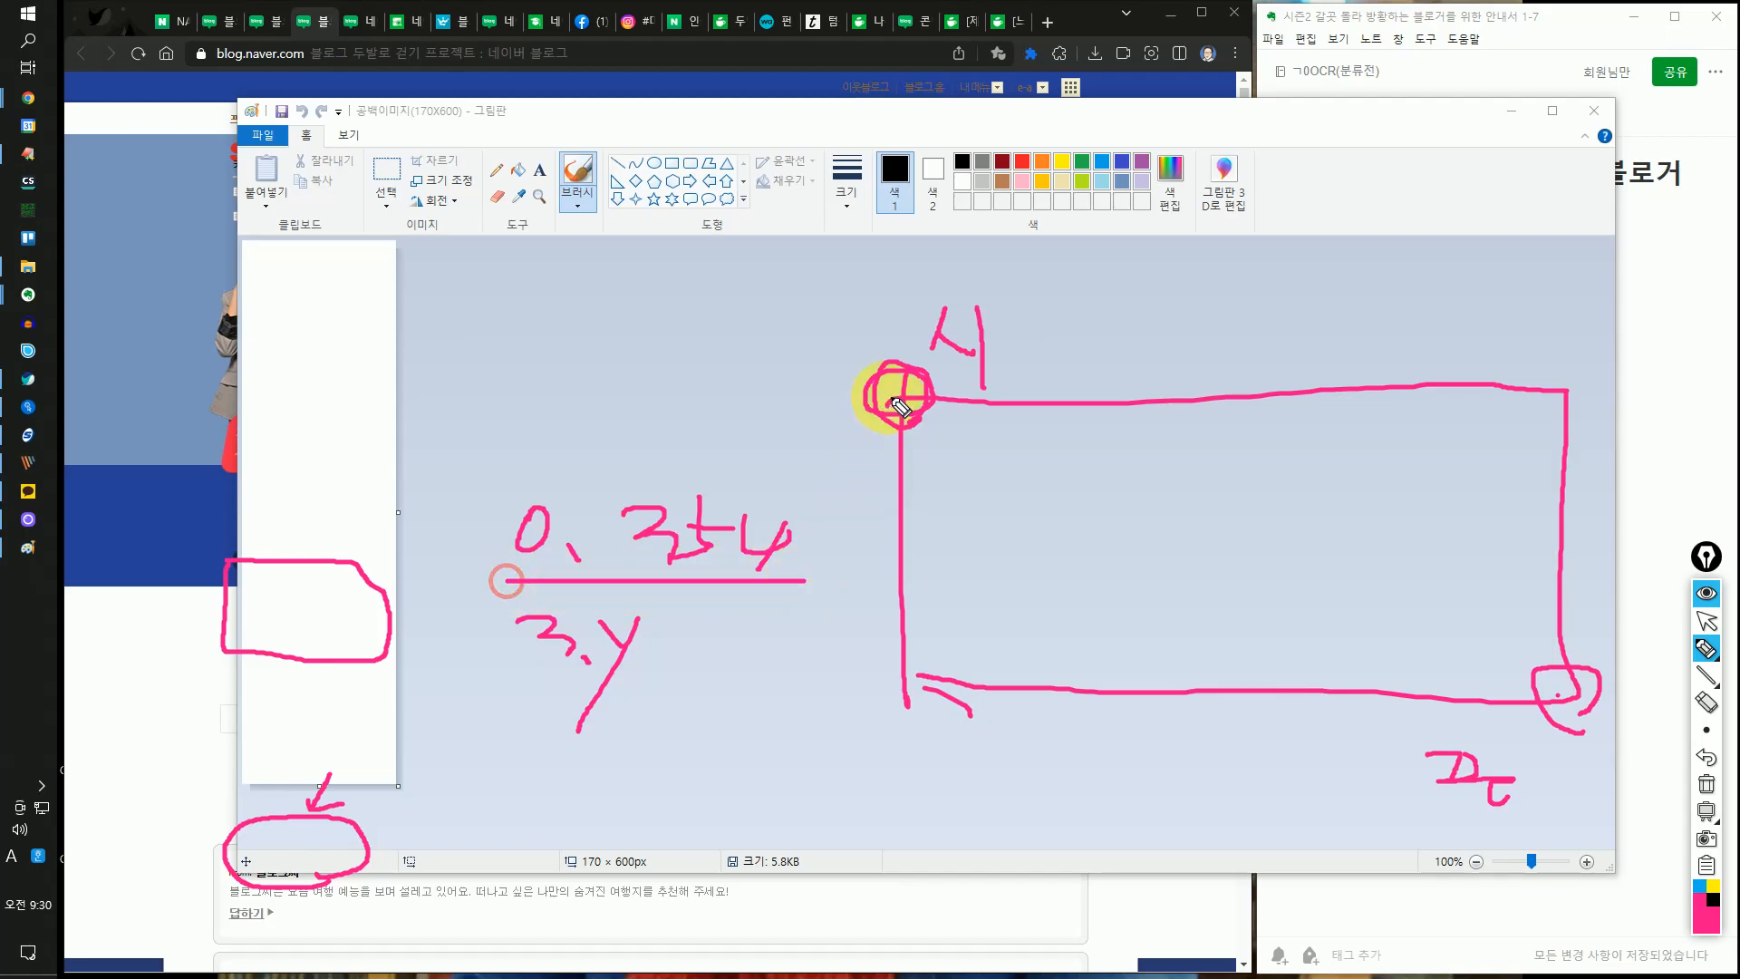
mouse_move(765, 290)
mouse_down()
mouse_move(820, 346)
mouse_move(893, 307)
mouse_move(951, 320)
mouse_move(926, 290)
mouse_move(1065, 306)
mouse_move(1020, 285)
mouse_move(1020, 363)
mouse_up()
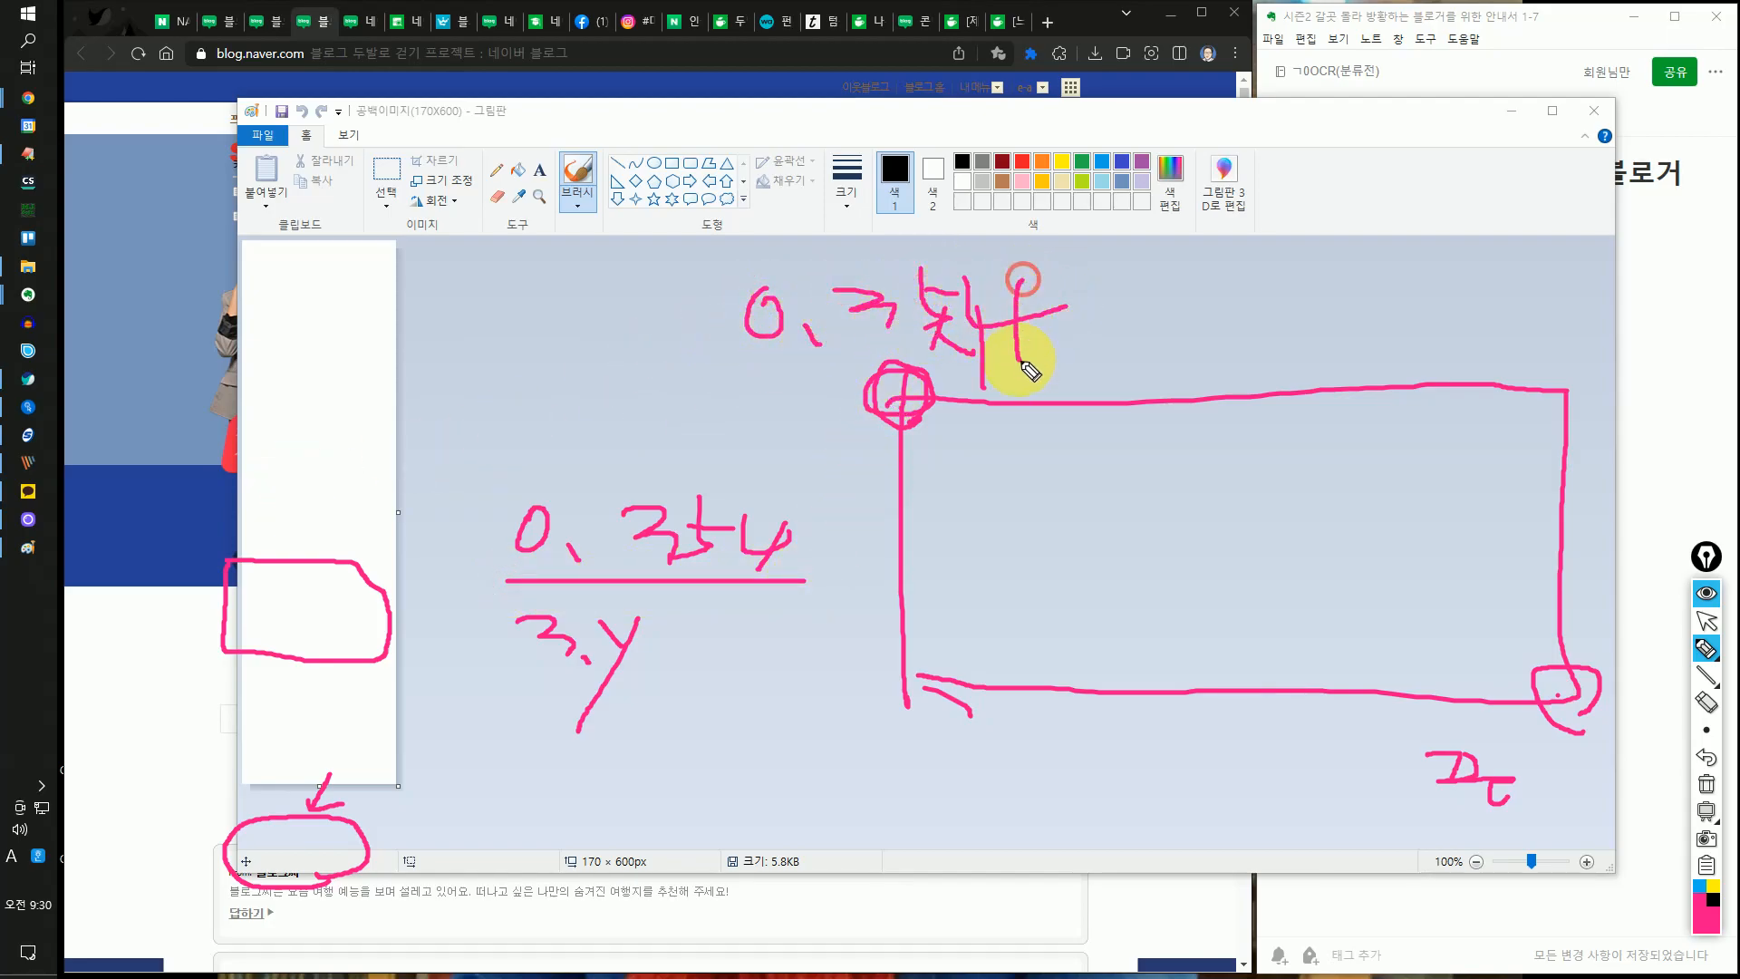
- Circle the lower-right corner of the outlined button area on the blank image and read the cursor coordinate there
drag(377, 648, 400, 660)
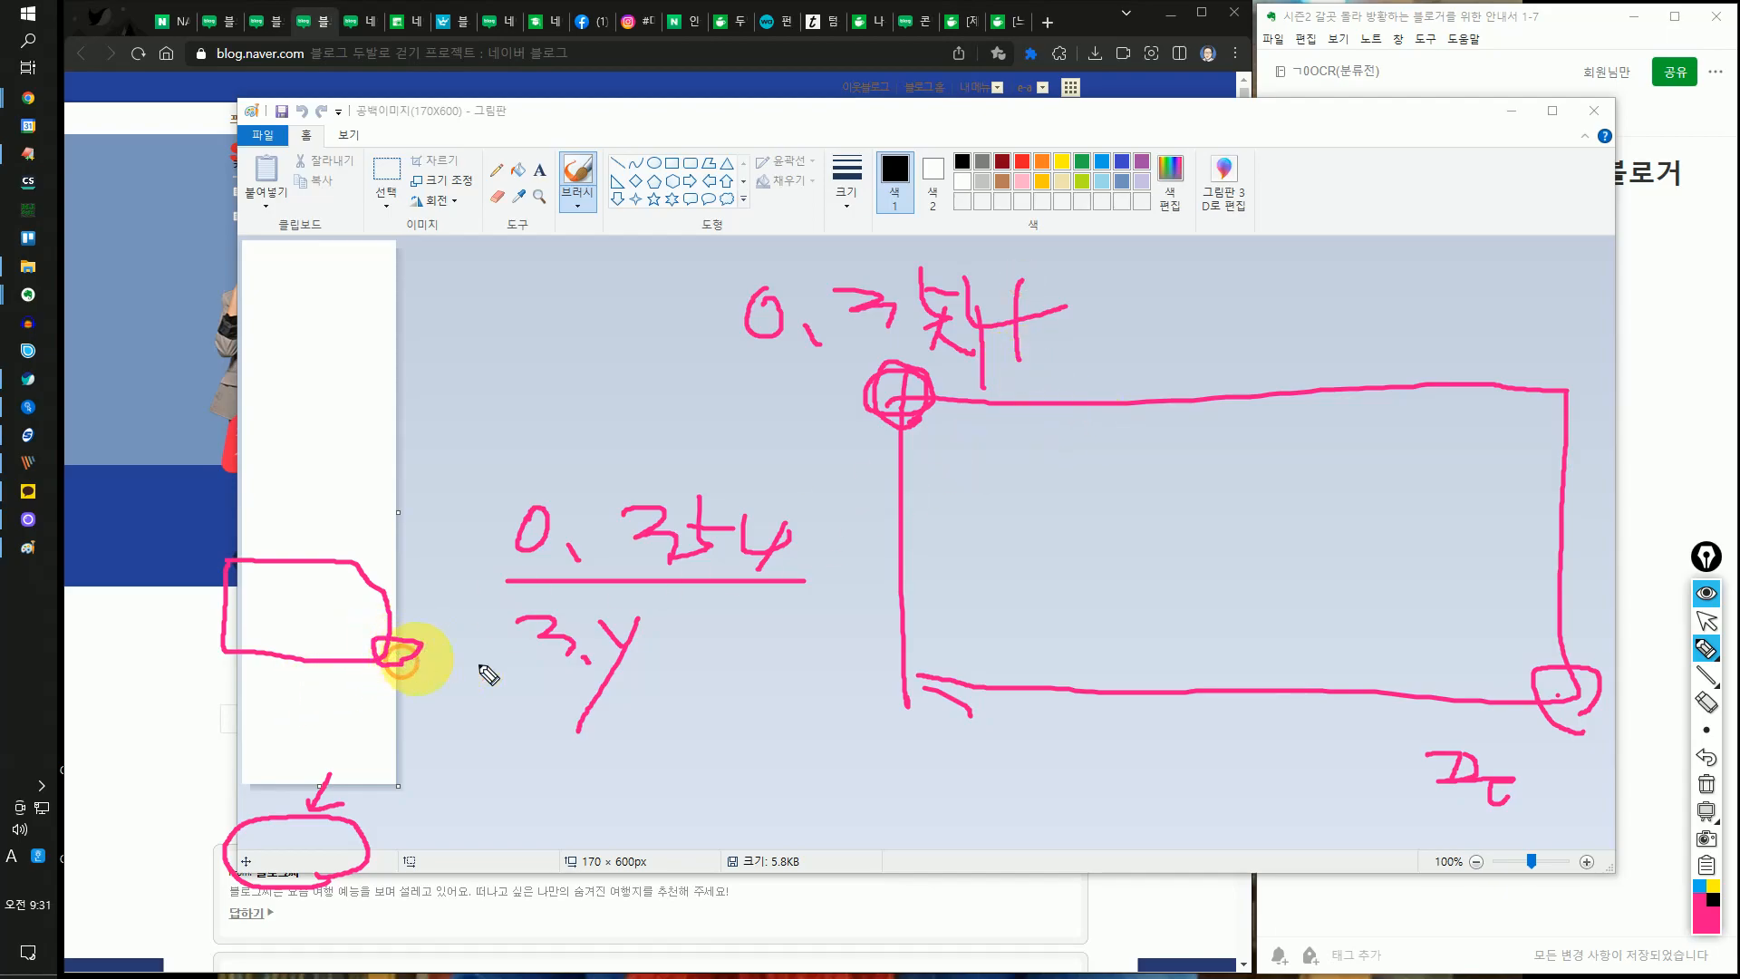
click(1706, 621)
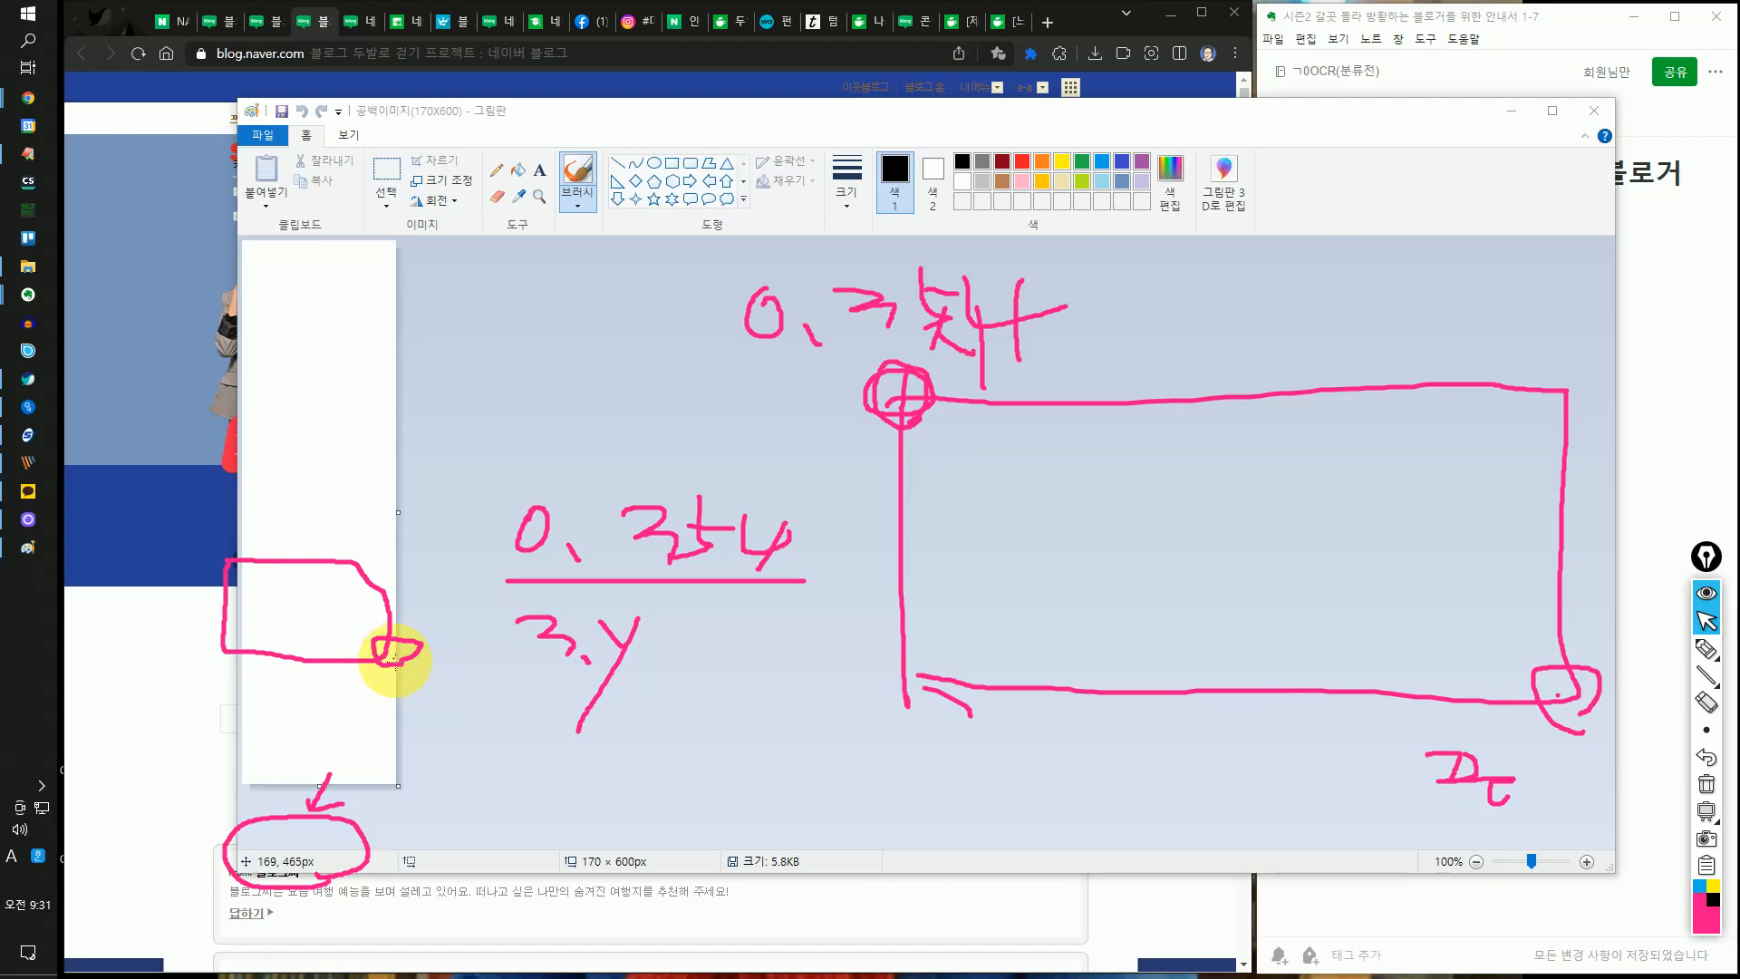
click(1706, 647)
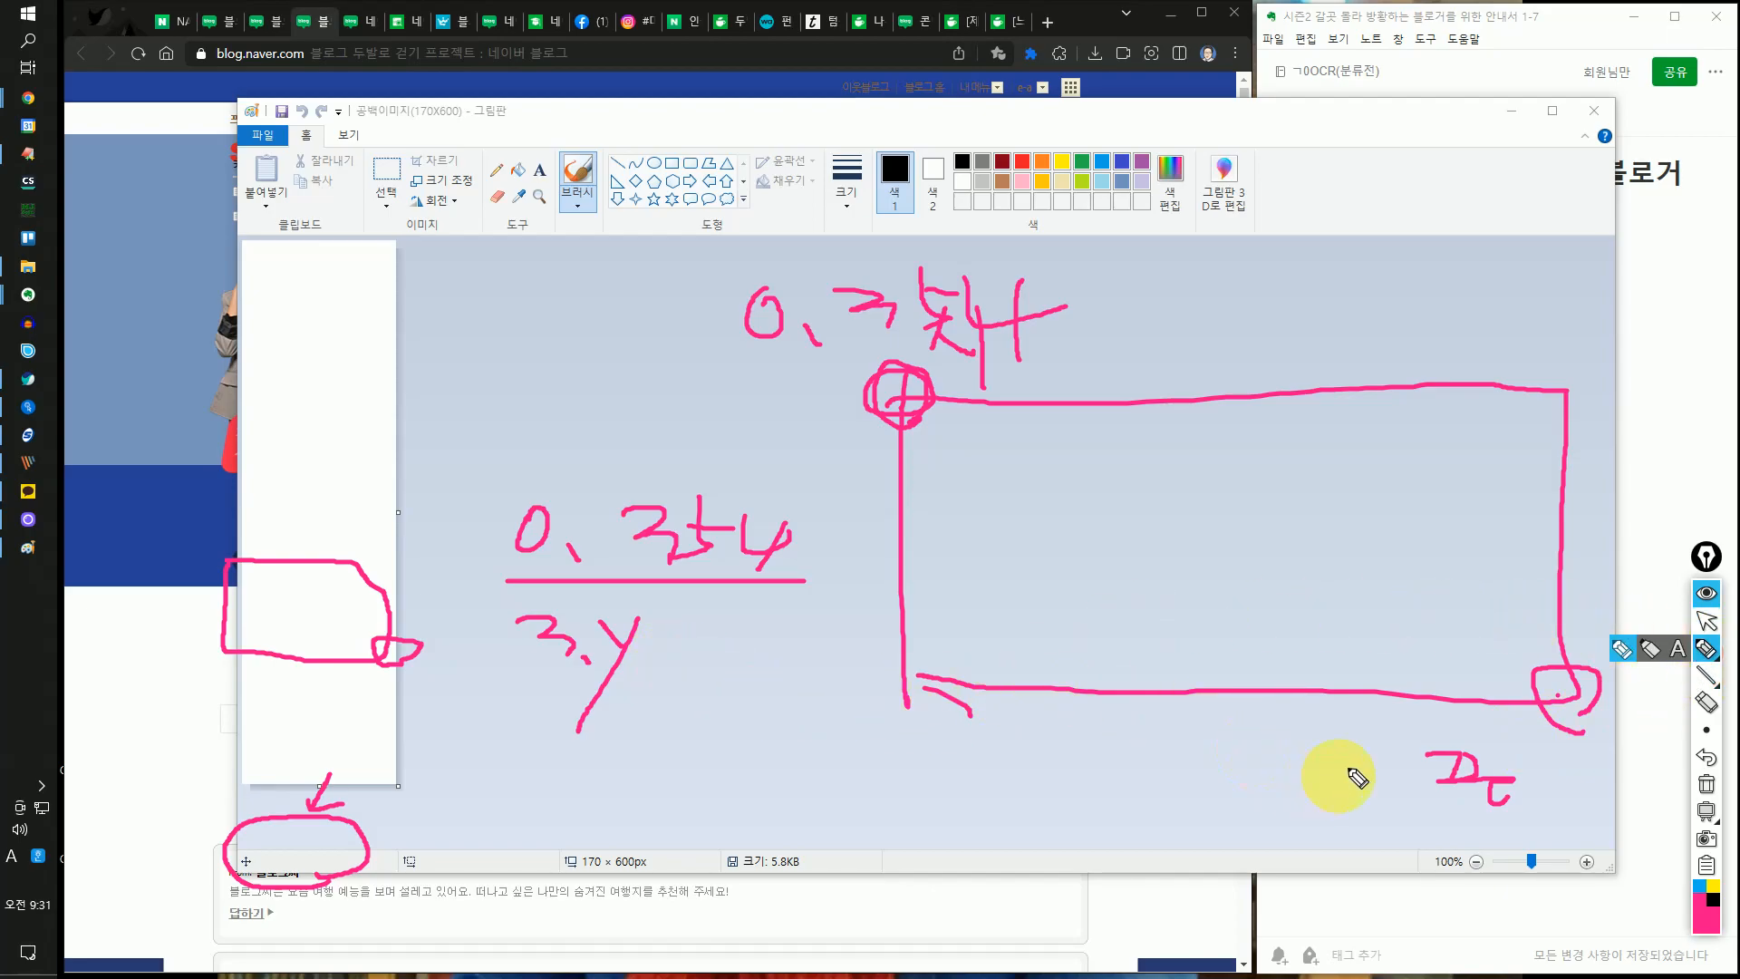
- Handwrite 169, 465 inside the rectangle's lower-right corner, then circle both coordinate pairs and connect them with lines
mouse_move(1259, 572)
mouse_down()
mouse_move(1301, 608)
mouse_move(1327, 600)
mouse_move(1333, 570)
mouse_move(1331, 619)
mouse_move(1357, 621)
mouse_move(1481, 582)
mouse_move(1449, 612)
mouse_move(1500, 583)
mouse_move(1535, 615)
mouse_move(1573, 580)
mouse_up()
mouse_move(600, 580)
mouse_down()
mouse_move(797, 474)
mouse_move(594, 576)
mouse_up()
drag(924, 415, 925, 386)
mouse_move(1541, 651)
mouse_down()
mouse_move(1406, 657)
mouse_move(1539, 580)
mouse_up()
drag(1486, 645, 1561, 738)
mouse_move(711, 572)
mouse_down()
mouse_move(720, 609)
mouse_move(1136, 710)
mouse_move(1361, 671)
mouse_move(1360, 650)
mouse_move(1274, 726)
mouse_move(744, 605)
mouse_up()
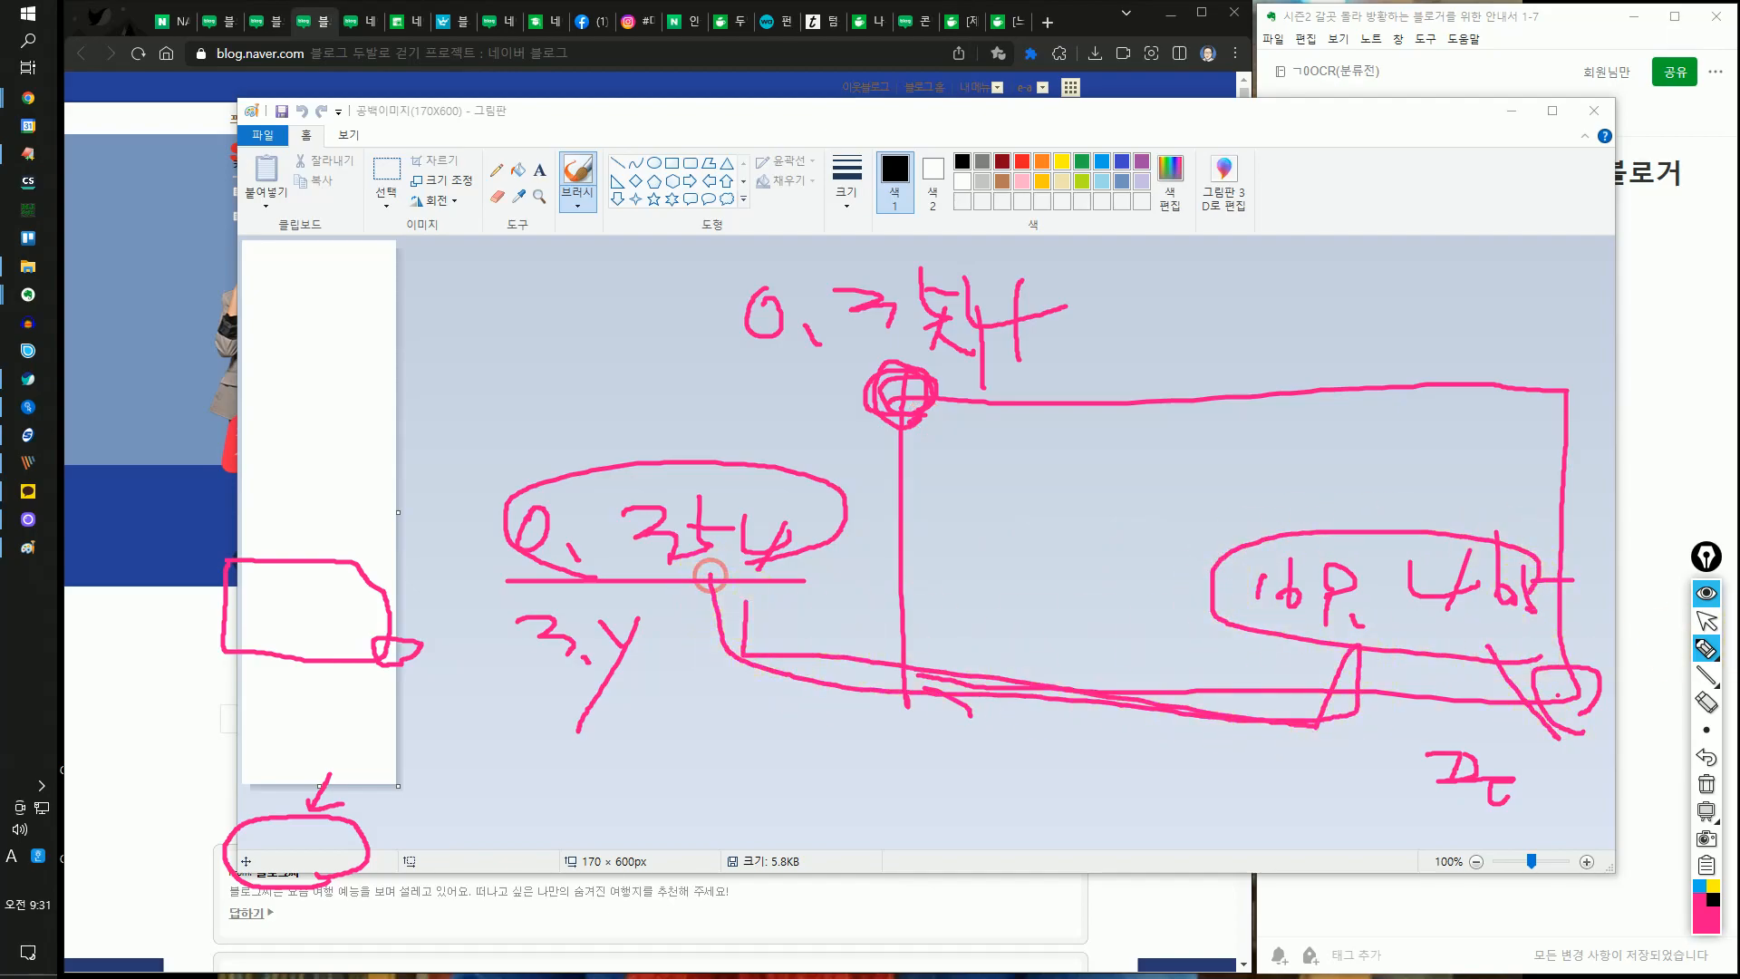
- Switch to the browser's 레이아웃·위젯 설정 page and erase all pen annotations from the screen
click(1706, 620)
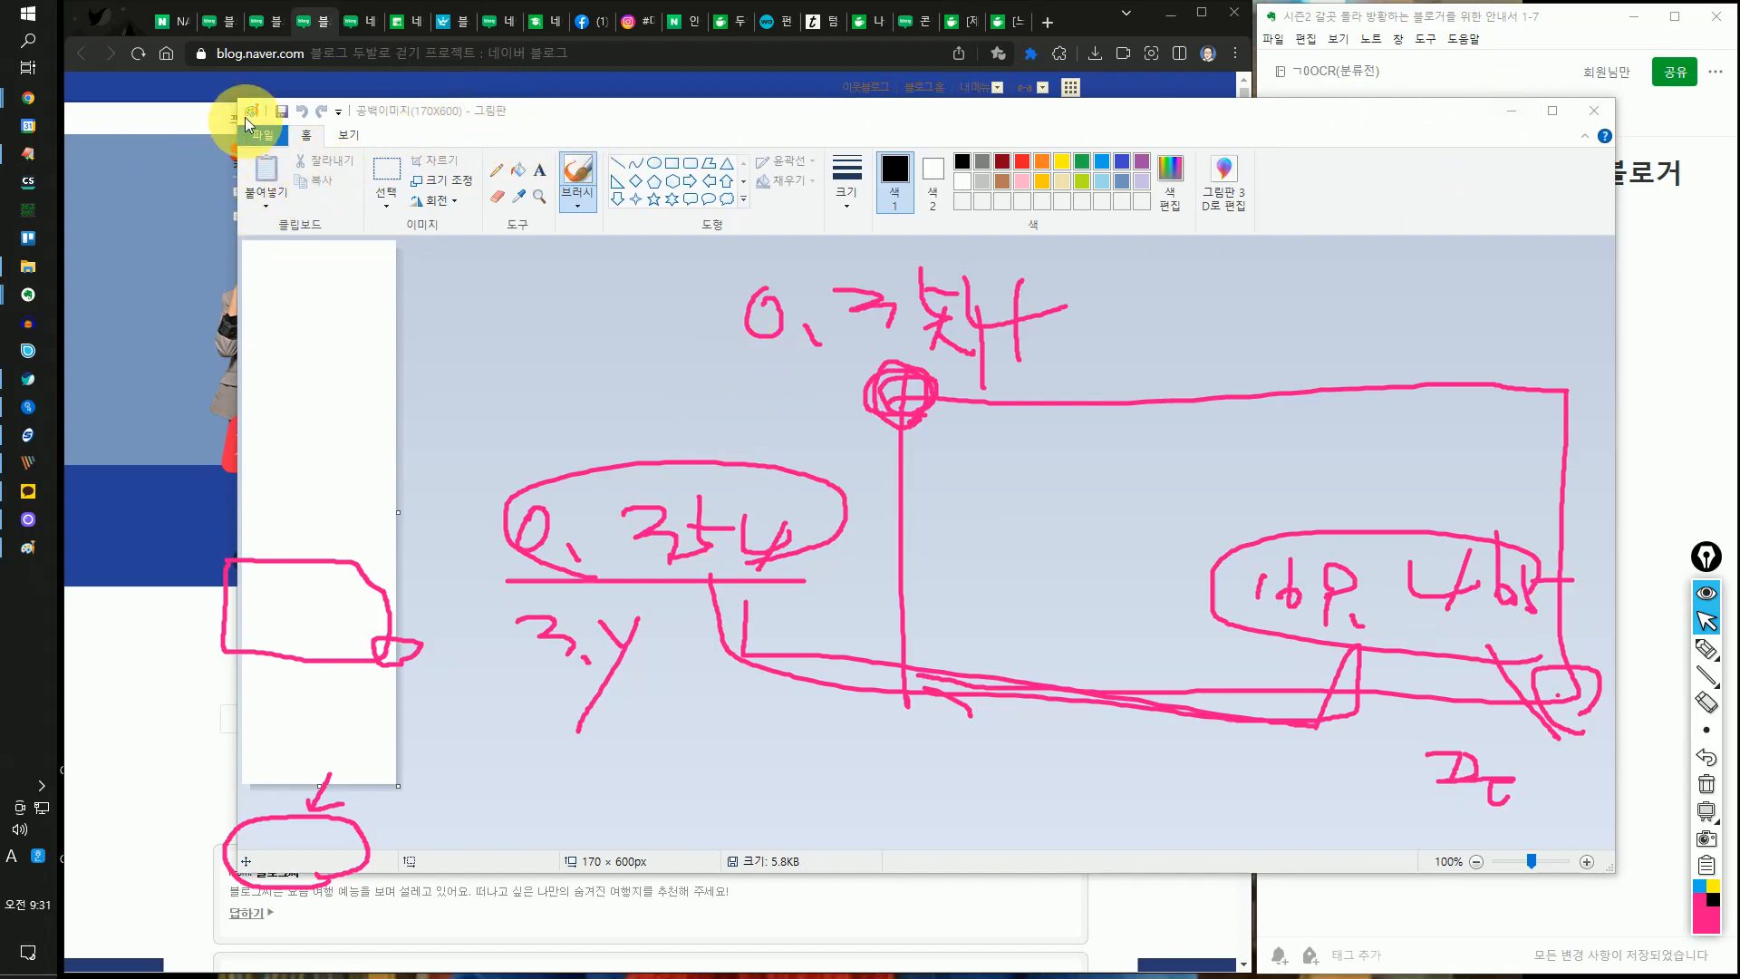
click(222, 30)
click(263, 24)
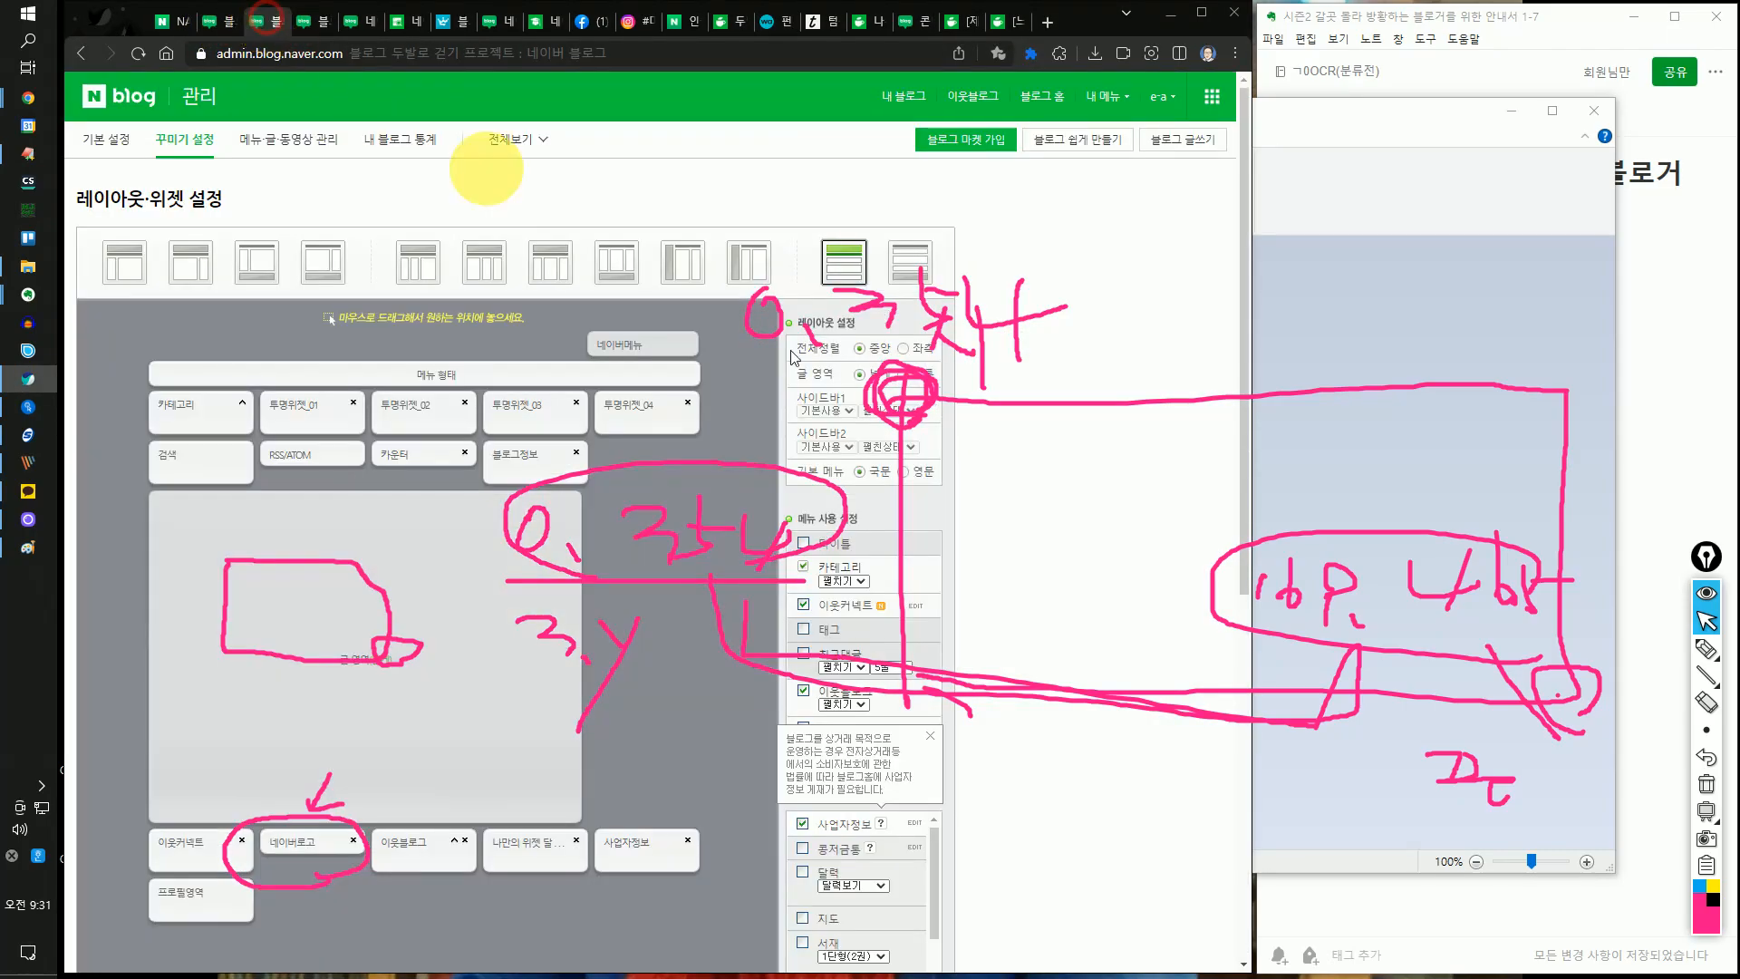
click(1715, 794)
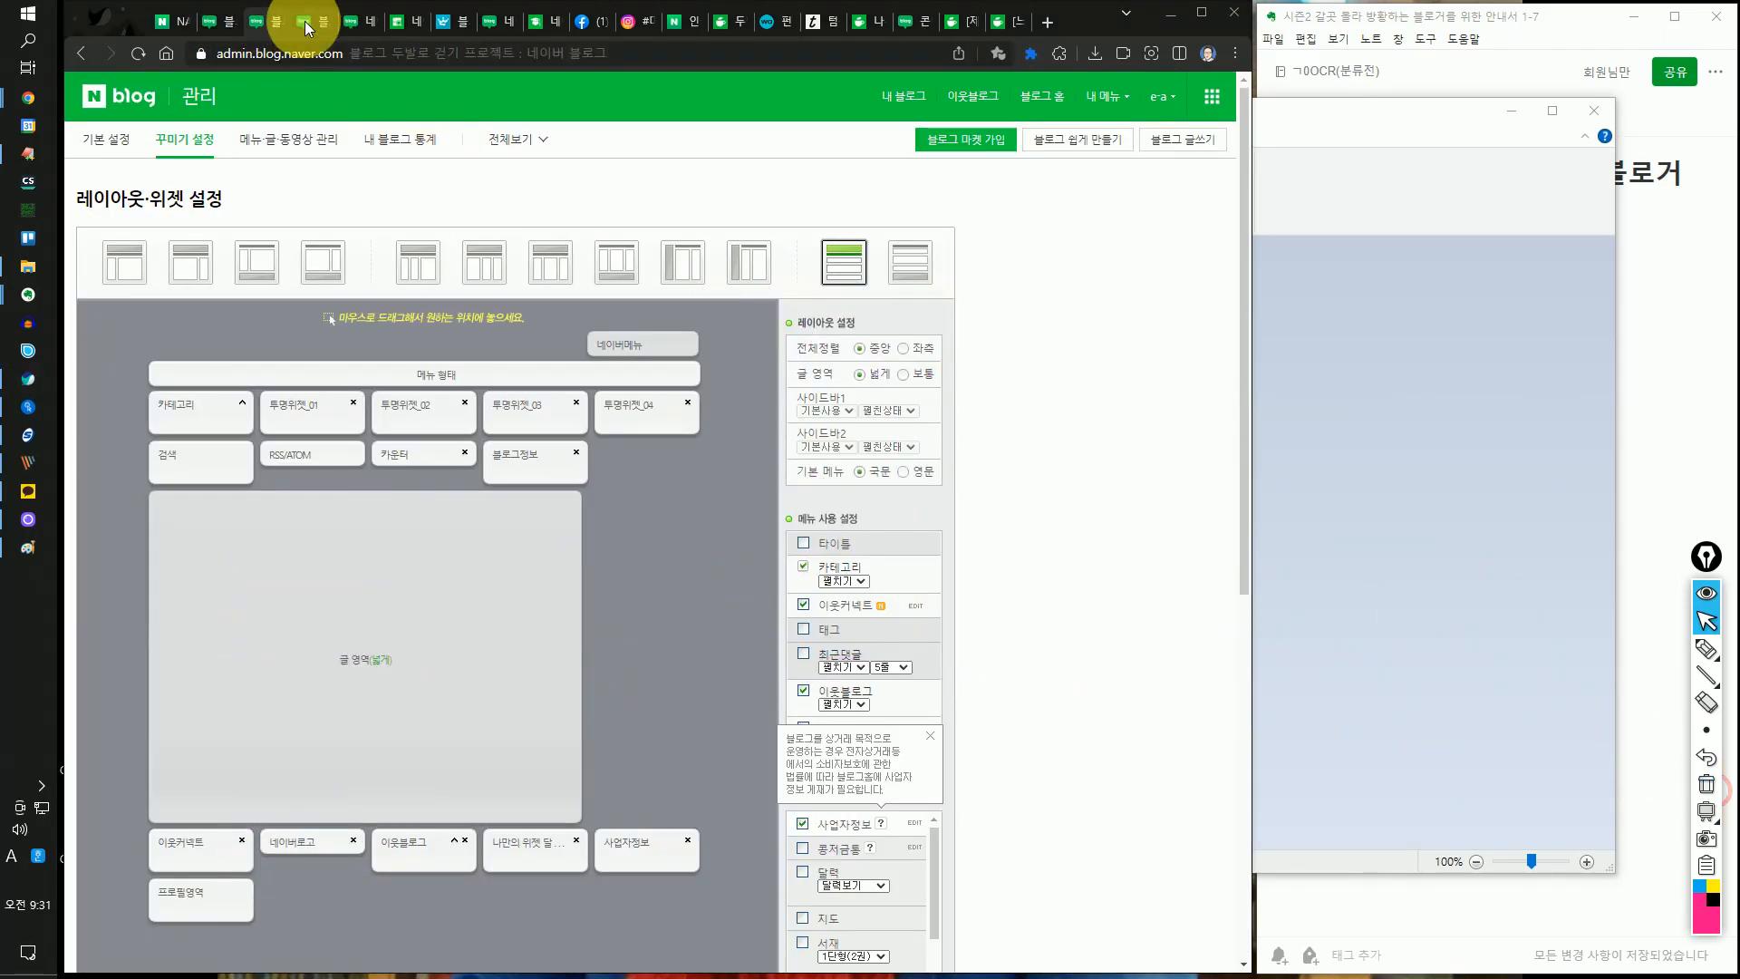
- Show the blog's home page in a maximized browser and clear the content selection
click(303, 22)
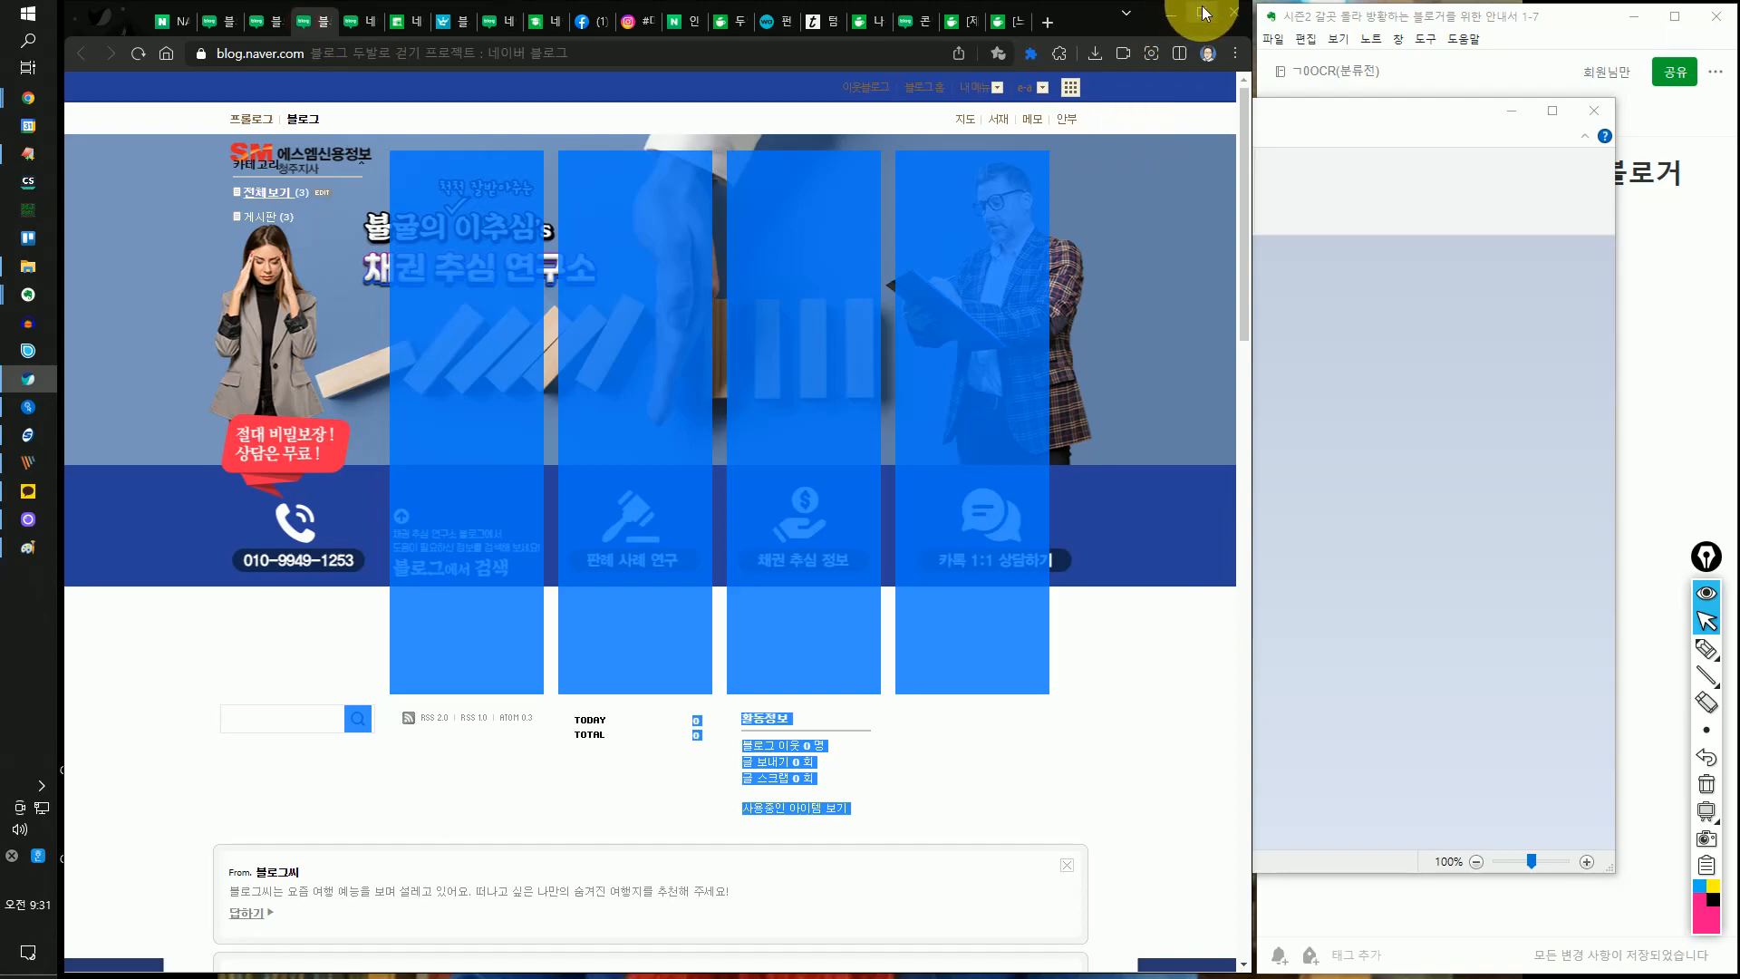
click(1201, 11)
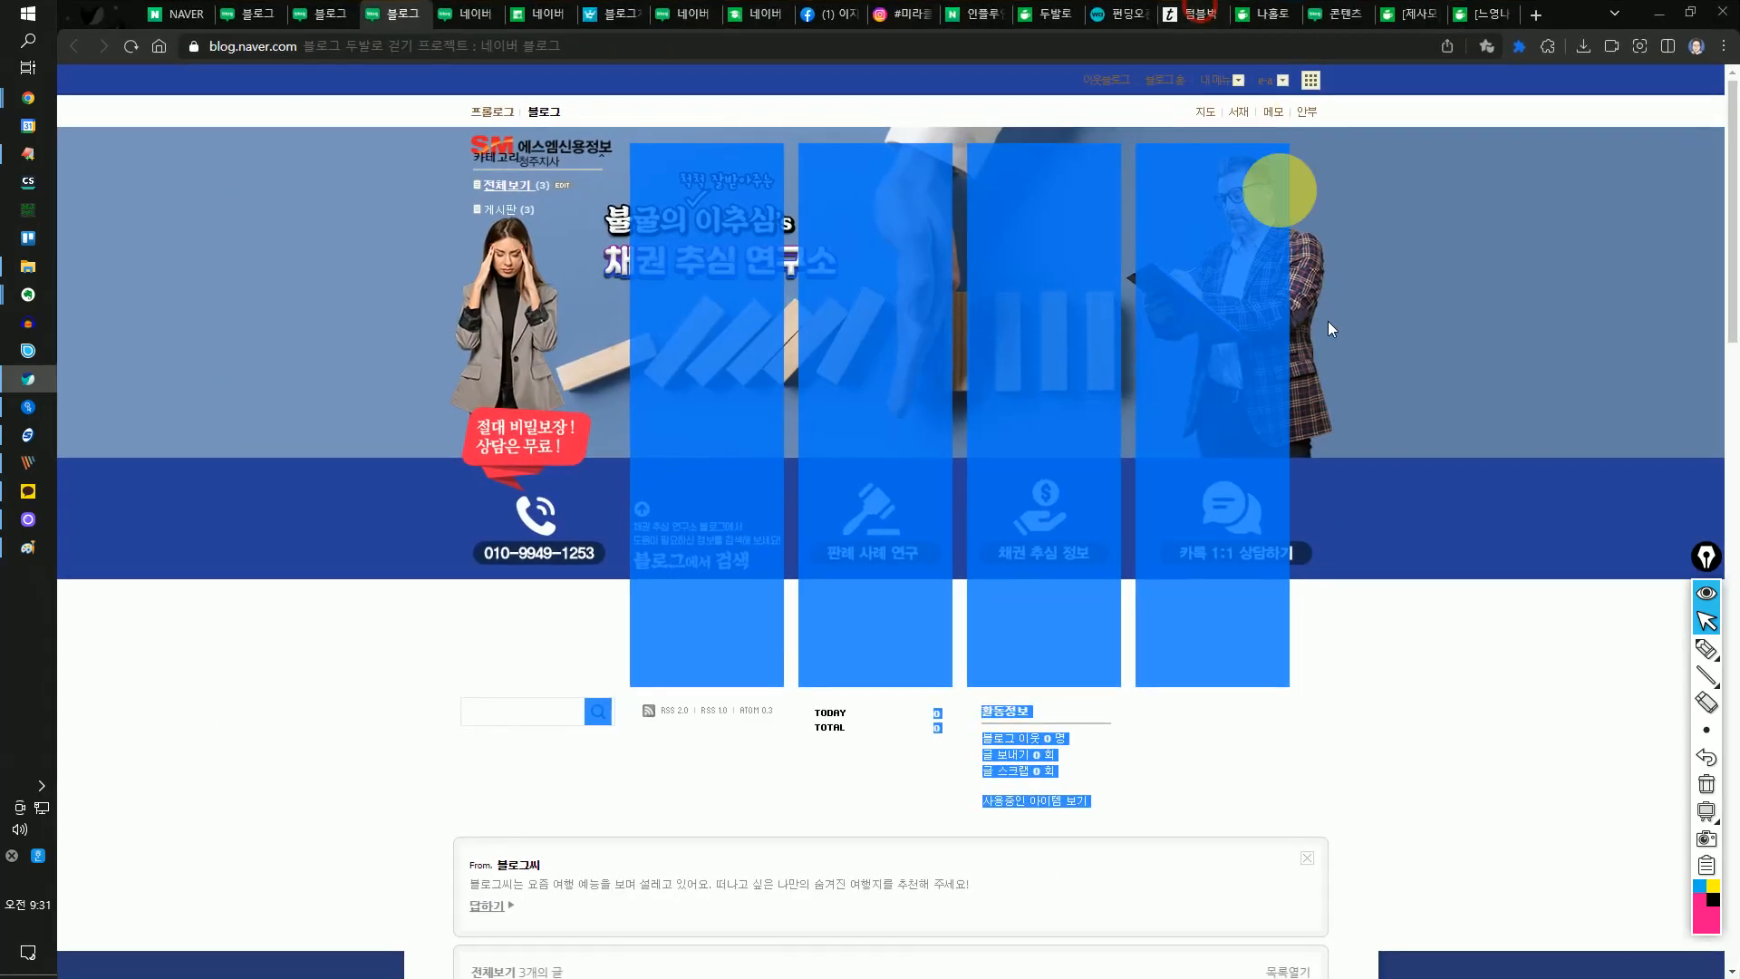
click(1457, 782)
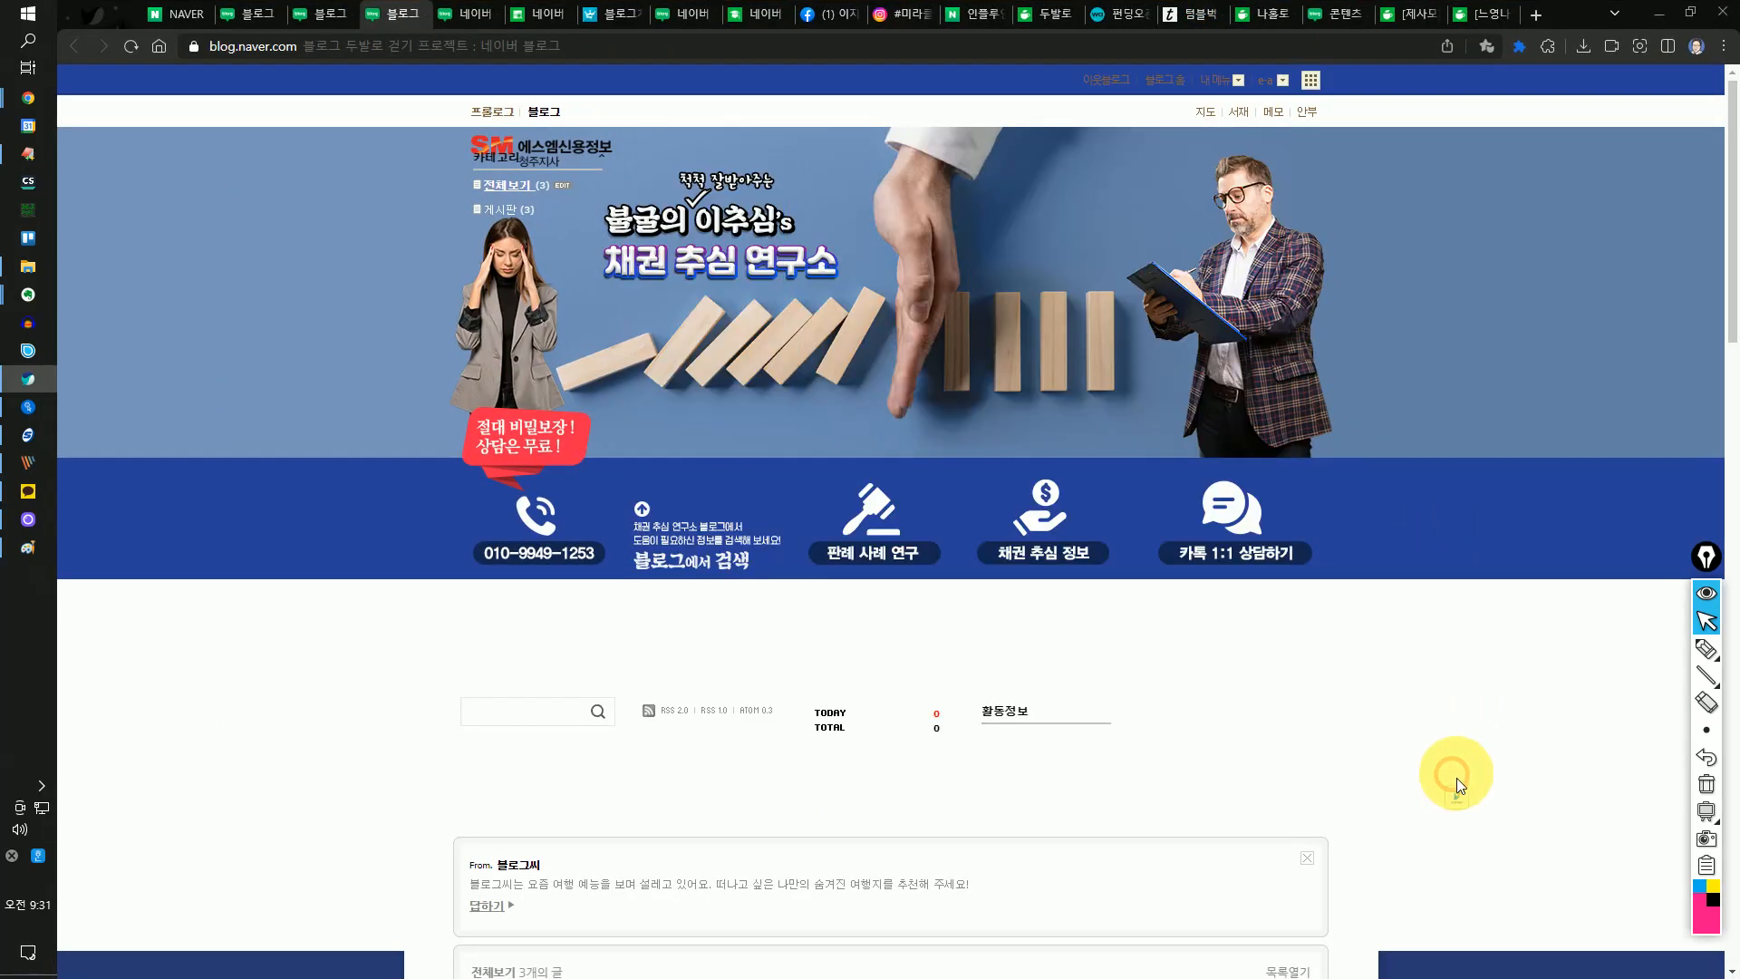
- Select the page content to highlight the transparent widgets and capture the screen into a maximized 픽픽 editor
drag(1545, 789, 667, 311)
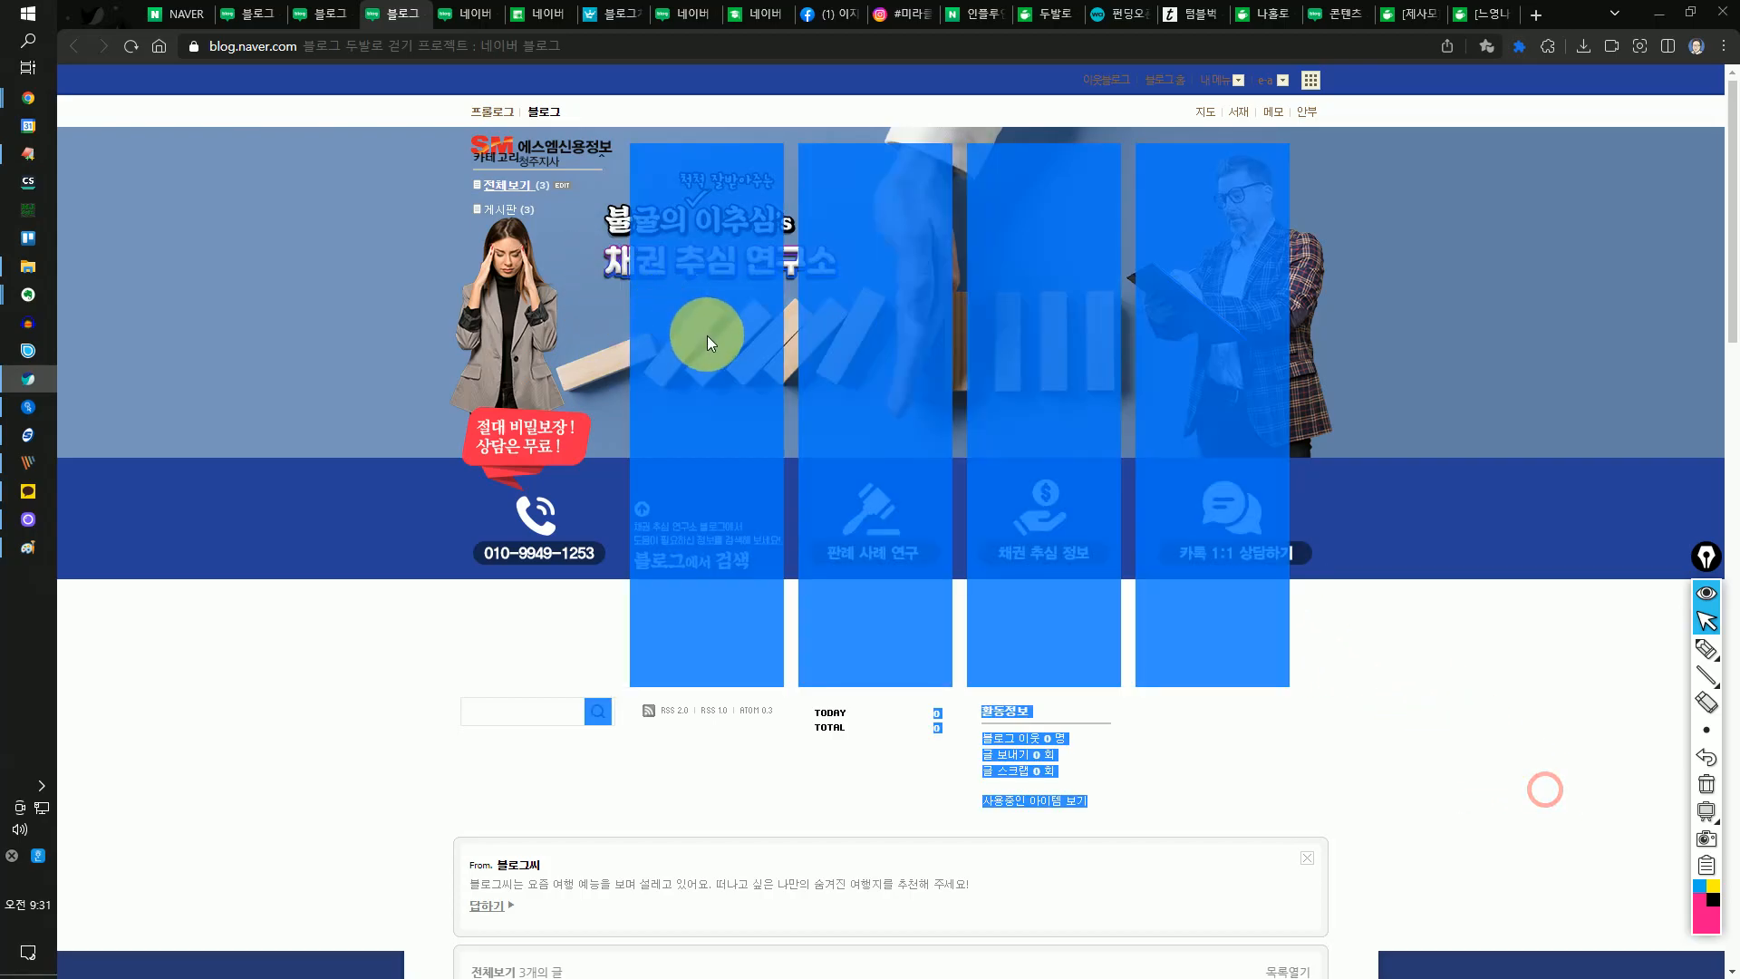
key(Print)
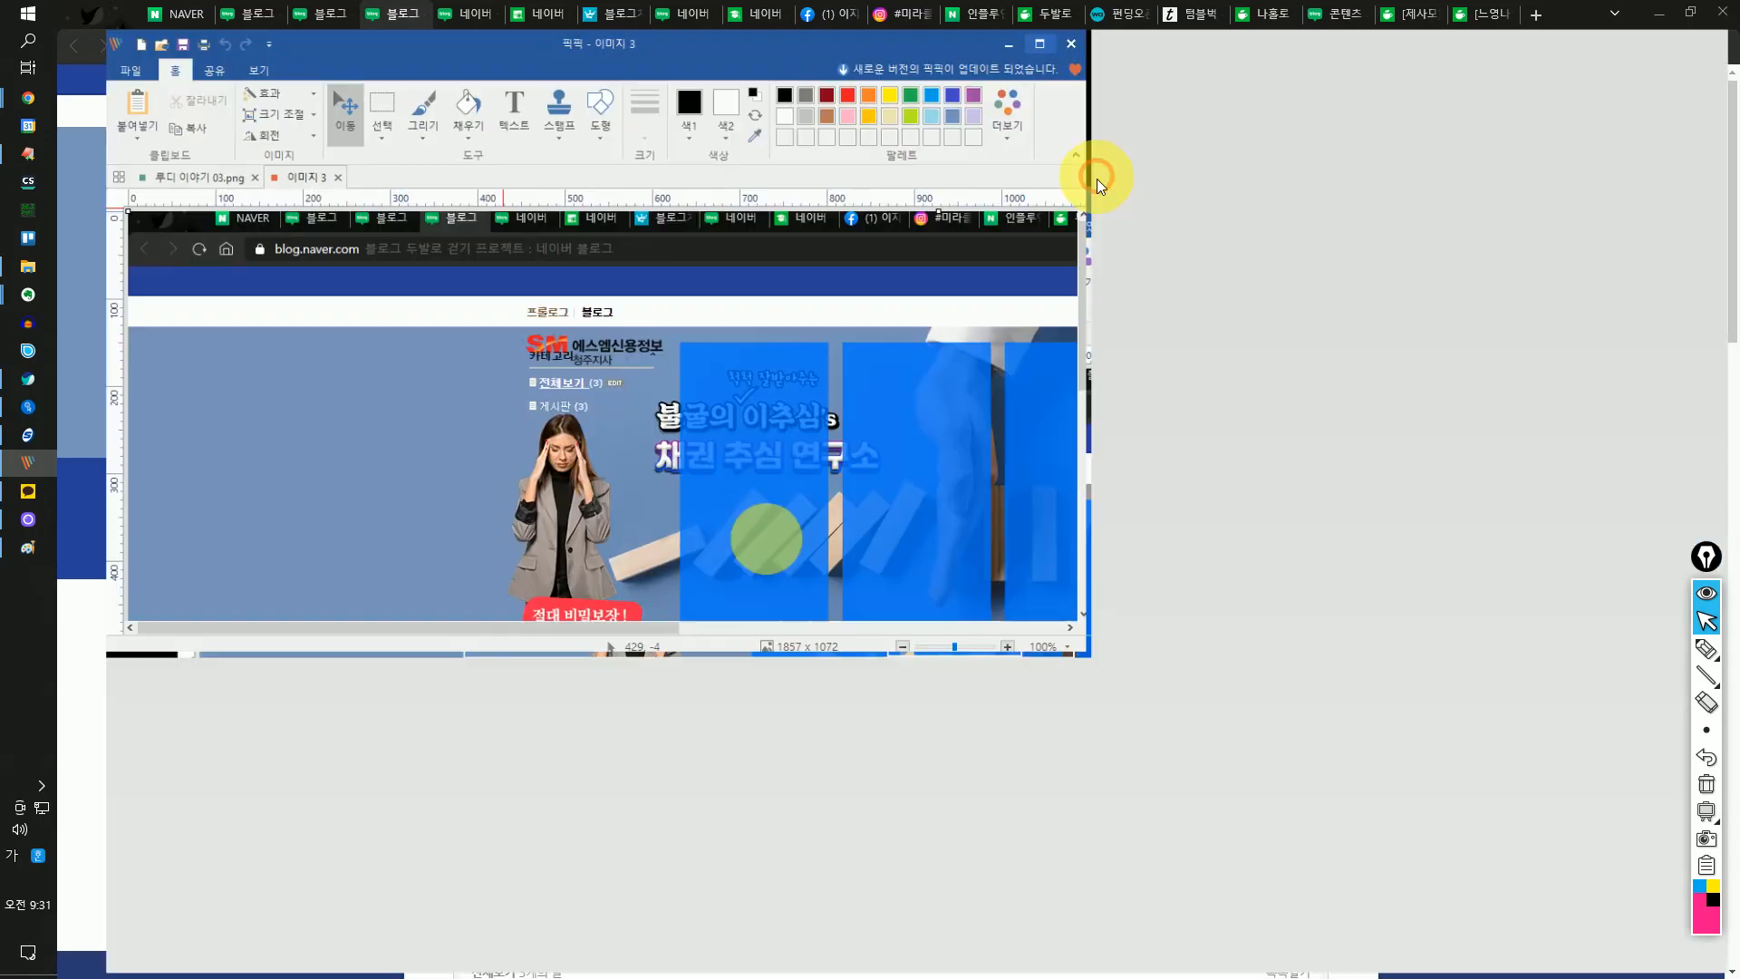
click(1100, 177)
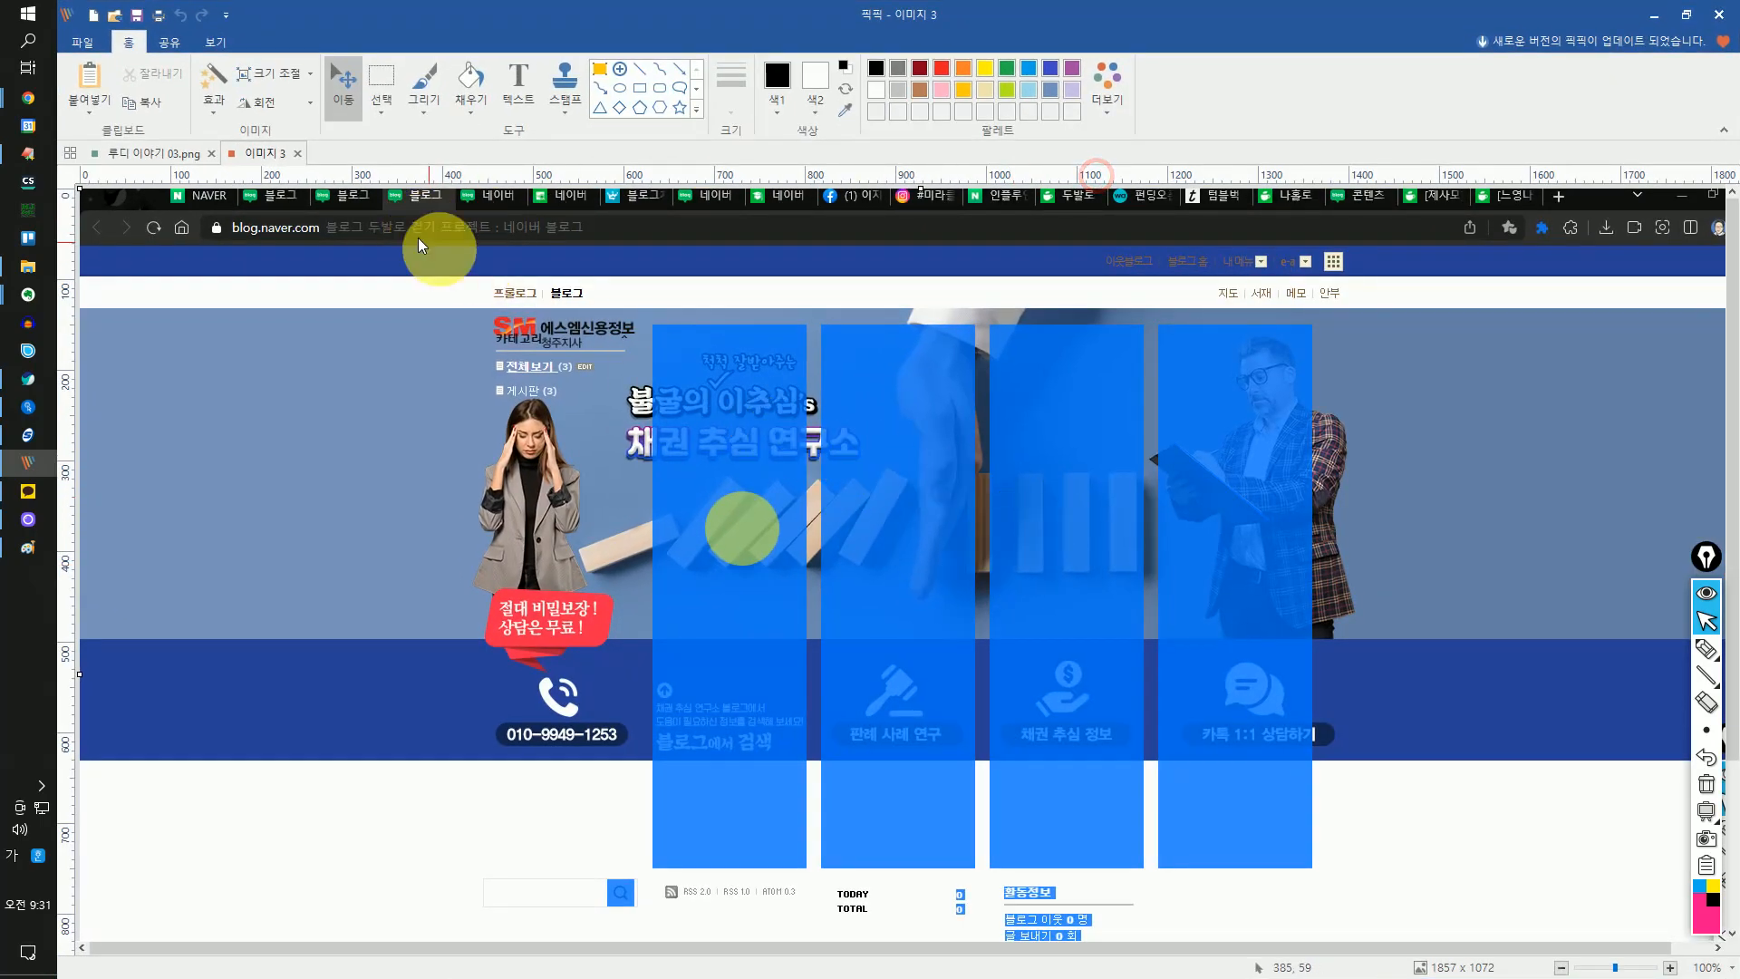
- Save the capture as PNG 이미지 3 in the 홈페이지형 블로그 투명 위젯에 링크 달기 folder under 01_블로그 시즌2 교안 on Google Drive (G:)
click(136, 15)
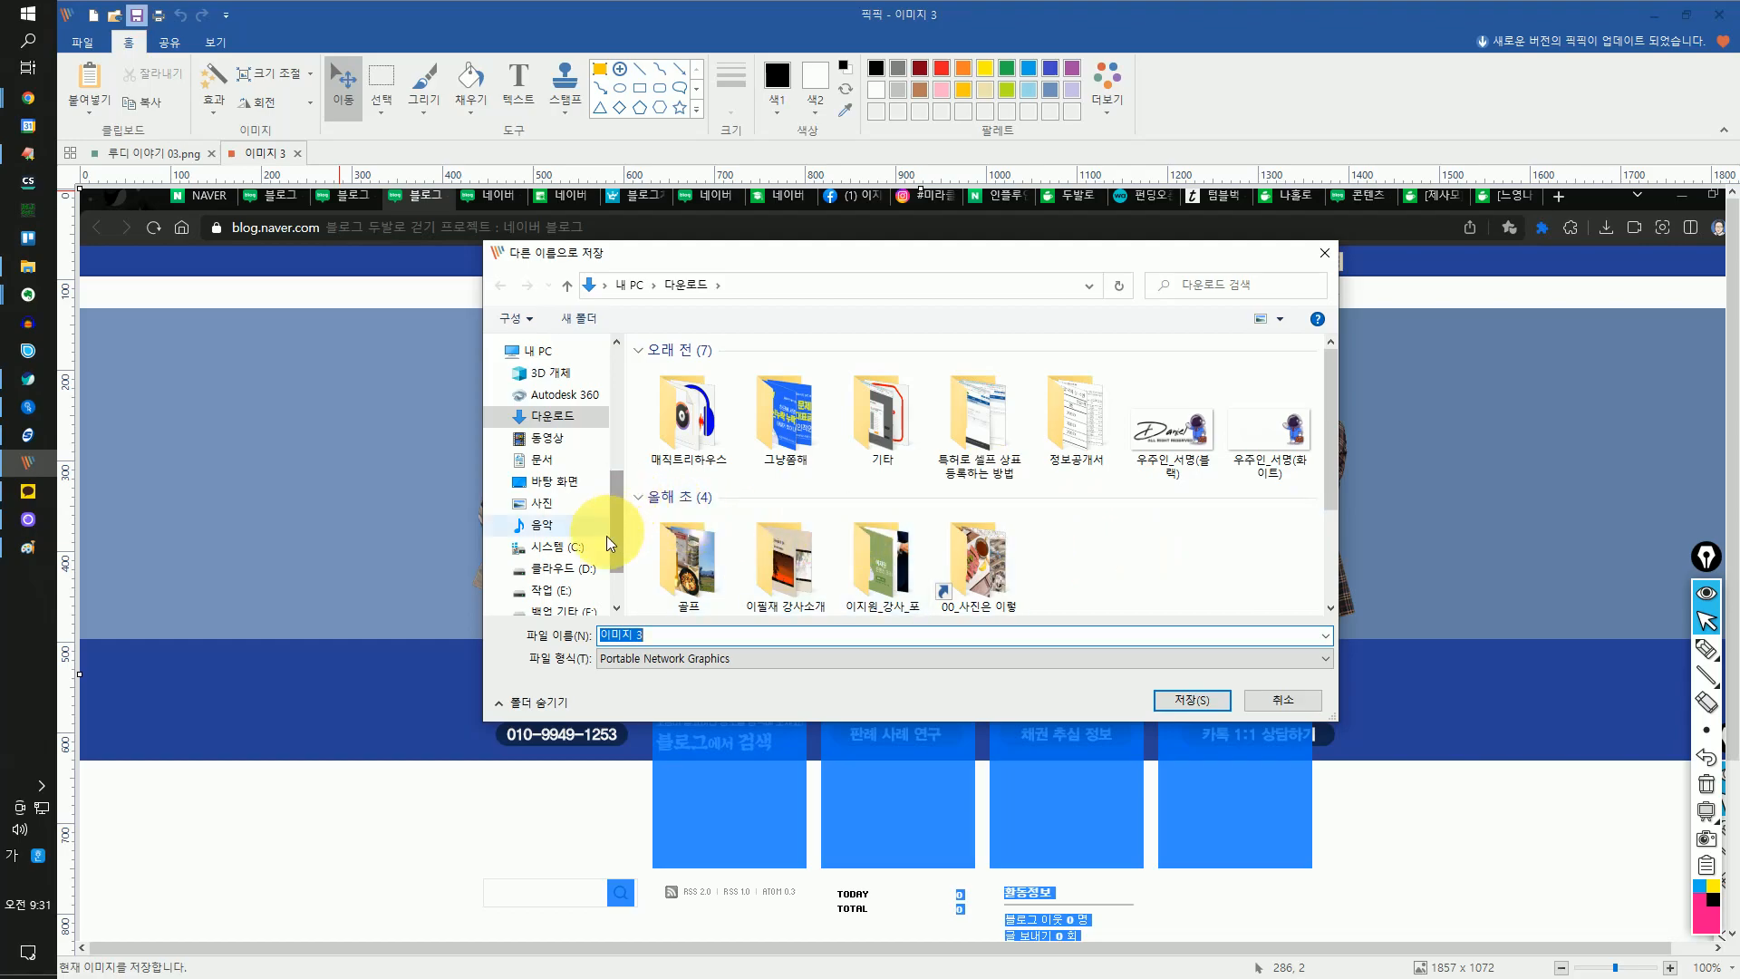
scroll(567, 576, down, 1)
click(571, 563)
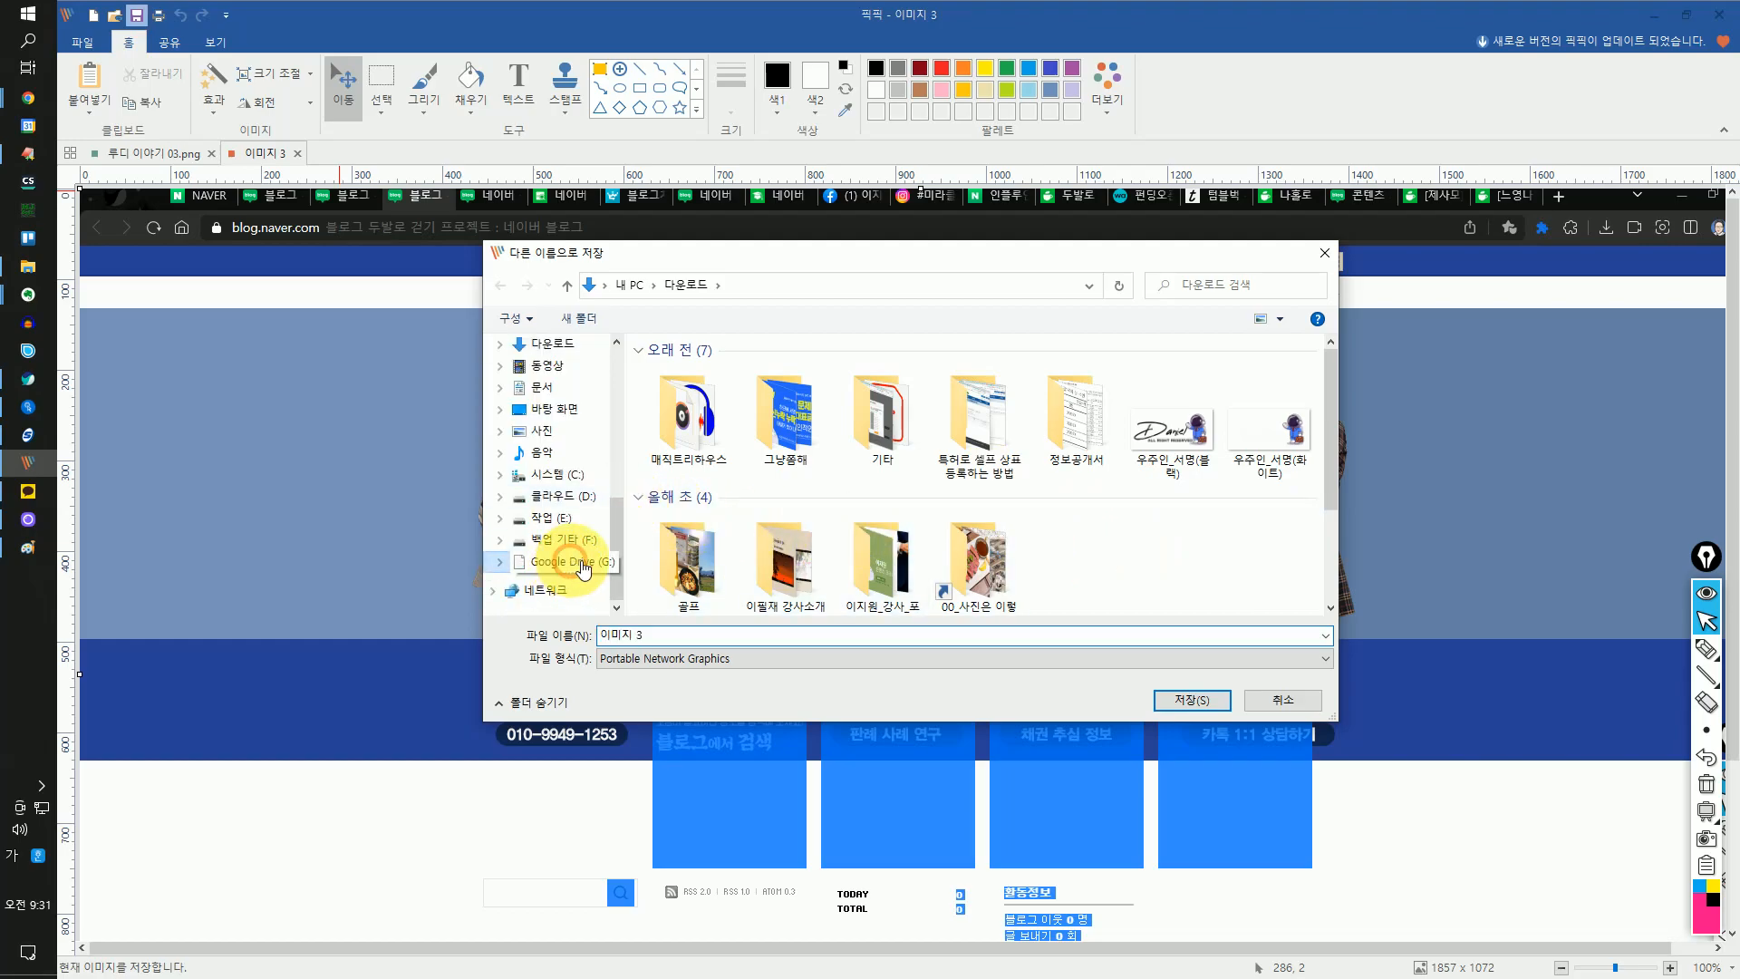
double_click(722, 387)
double_click(688, 387)
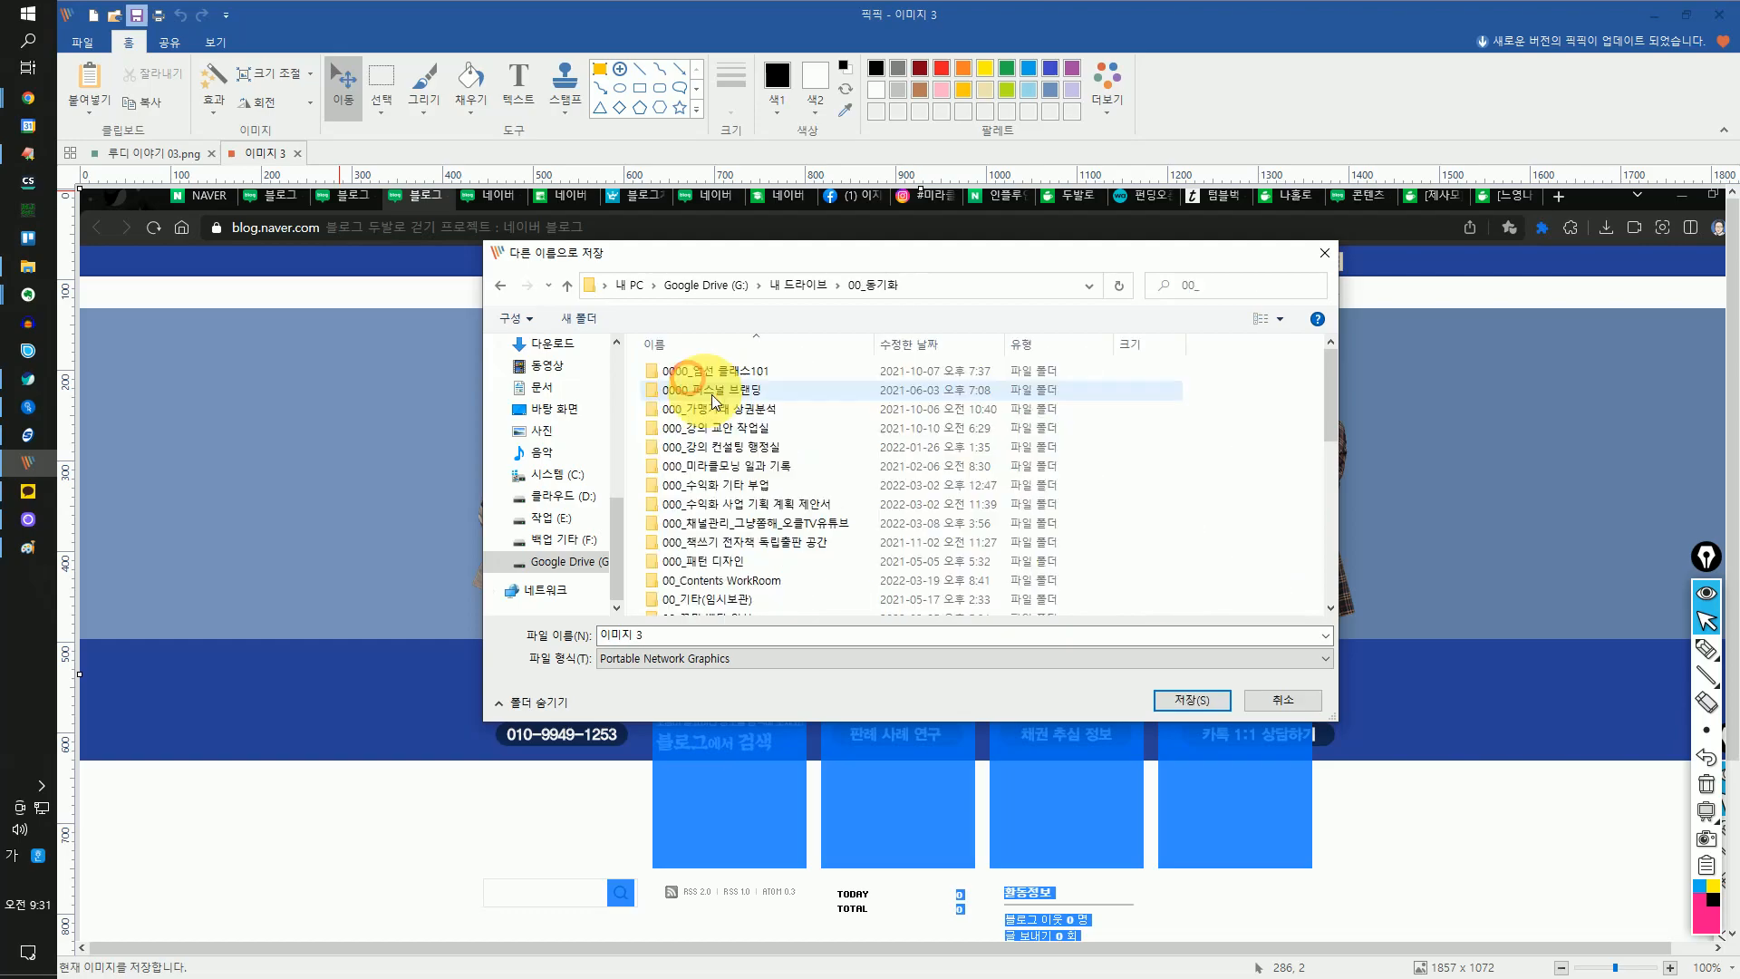
click(738, 562)
double_click(742, 581)
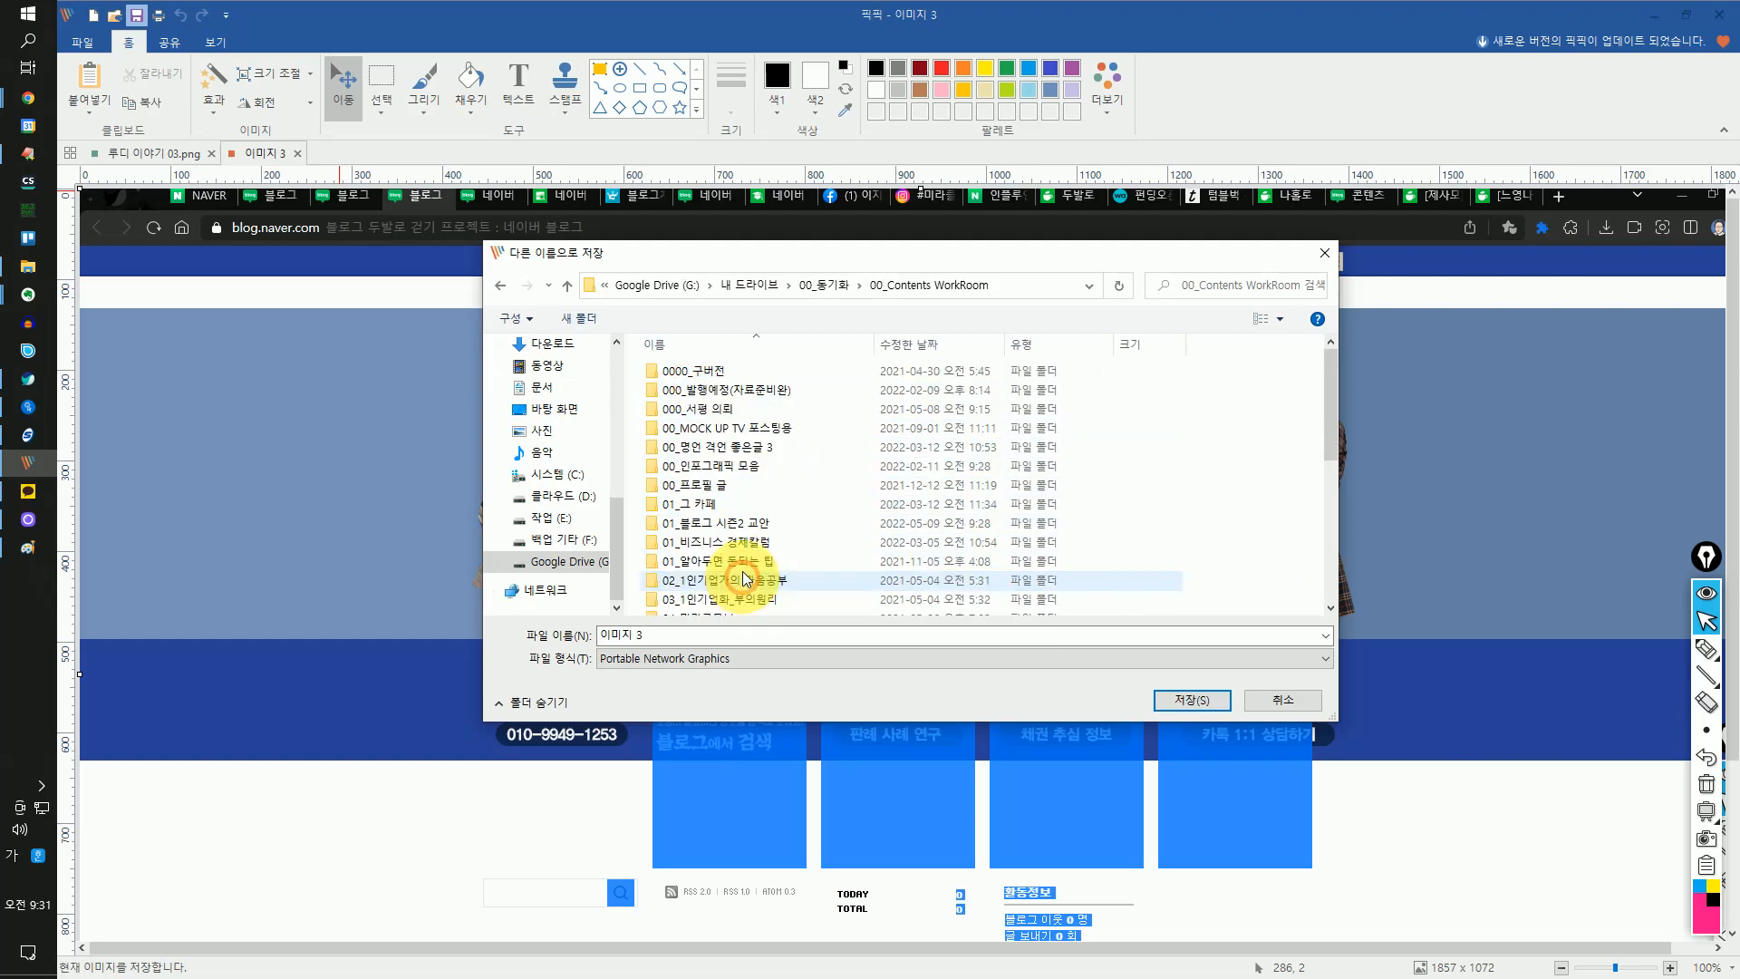
double_click(779, 531)
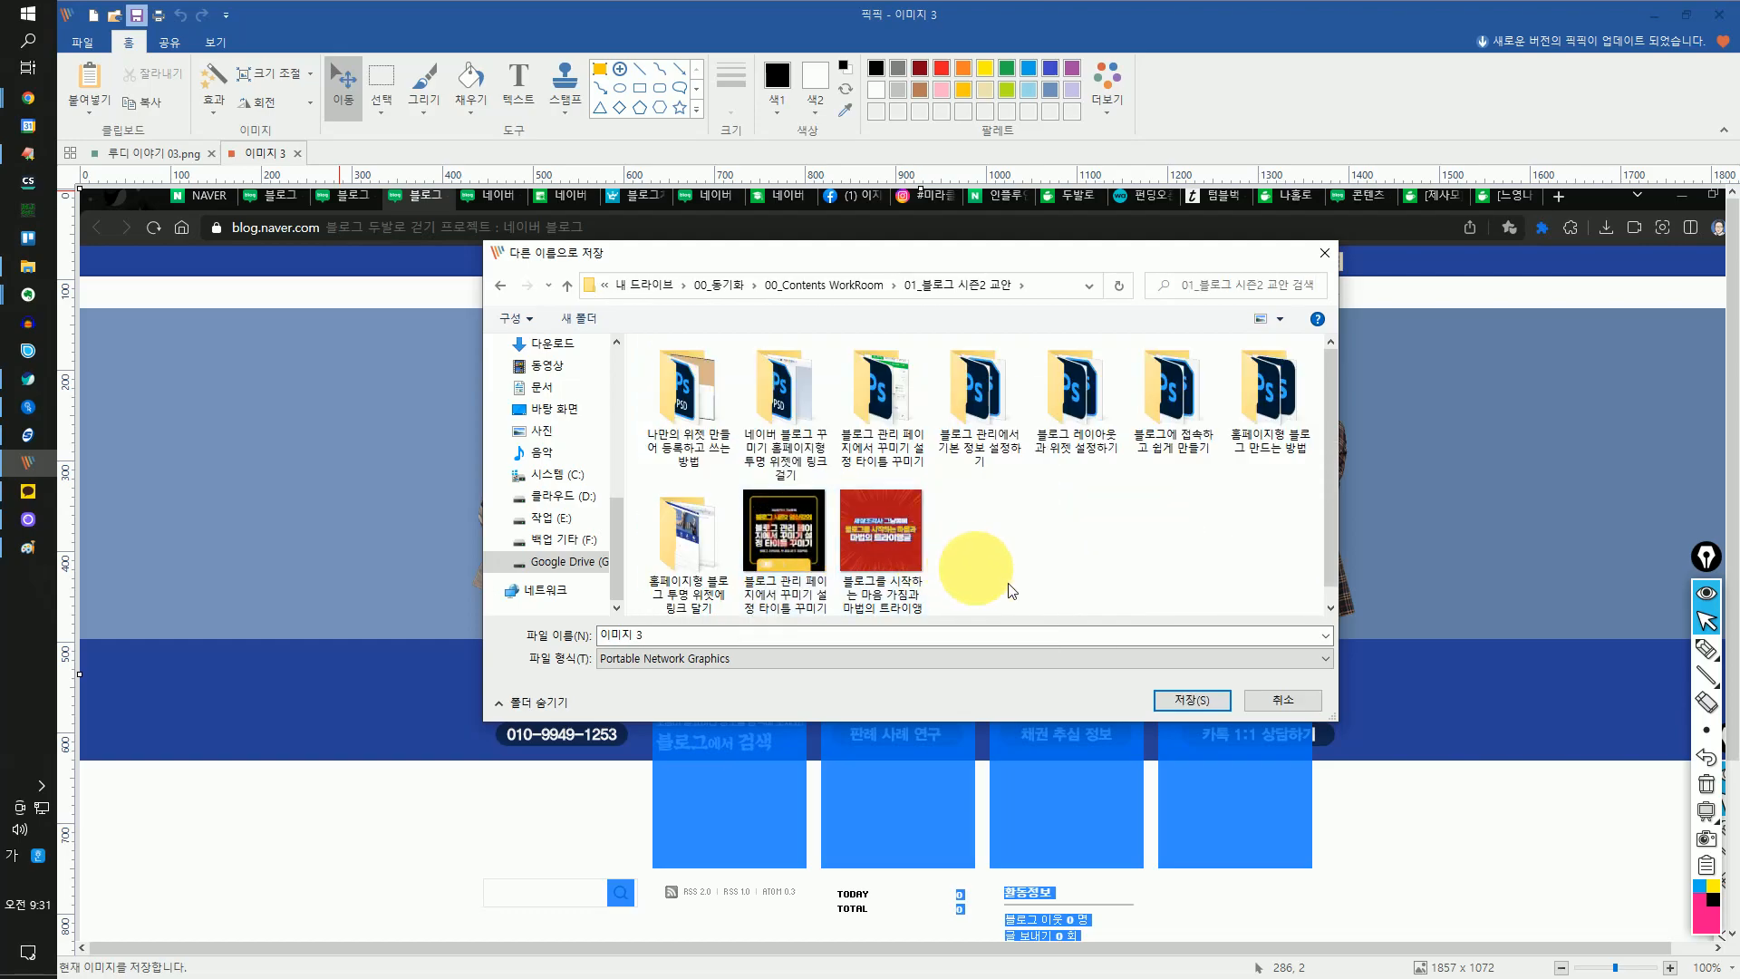
double_click(706, 540)
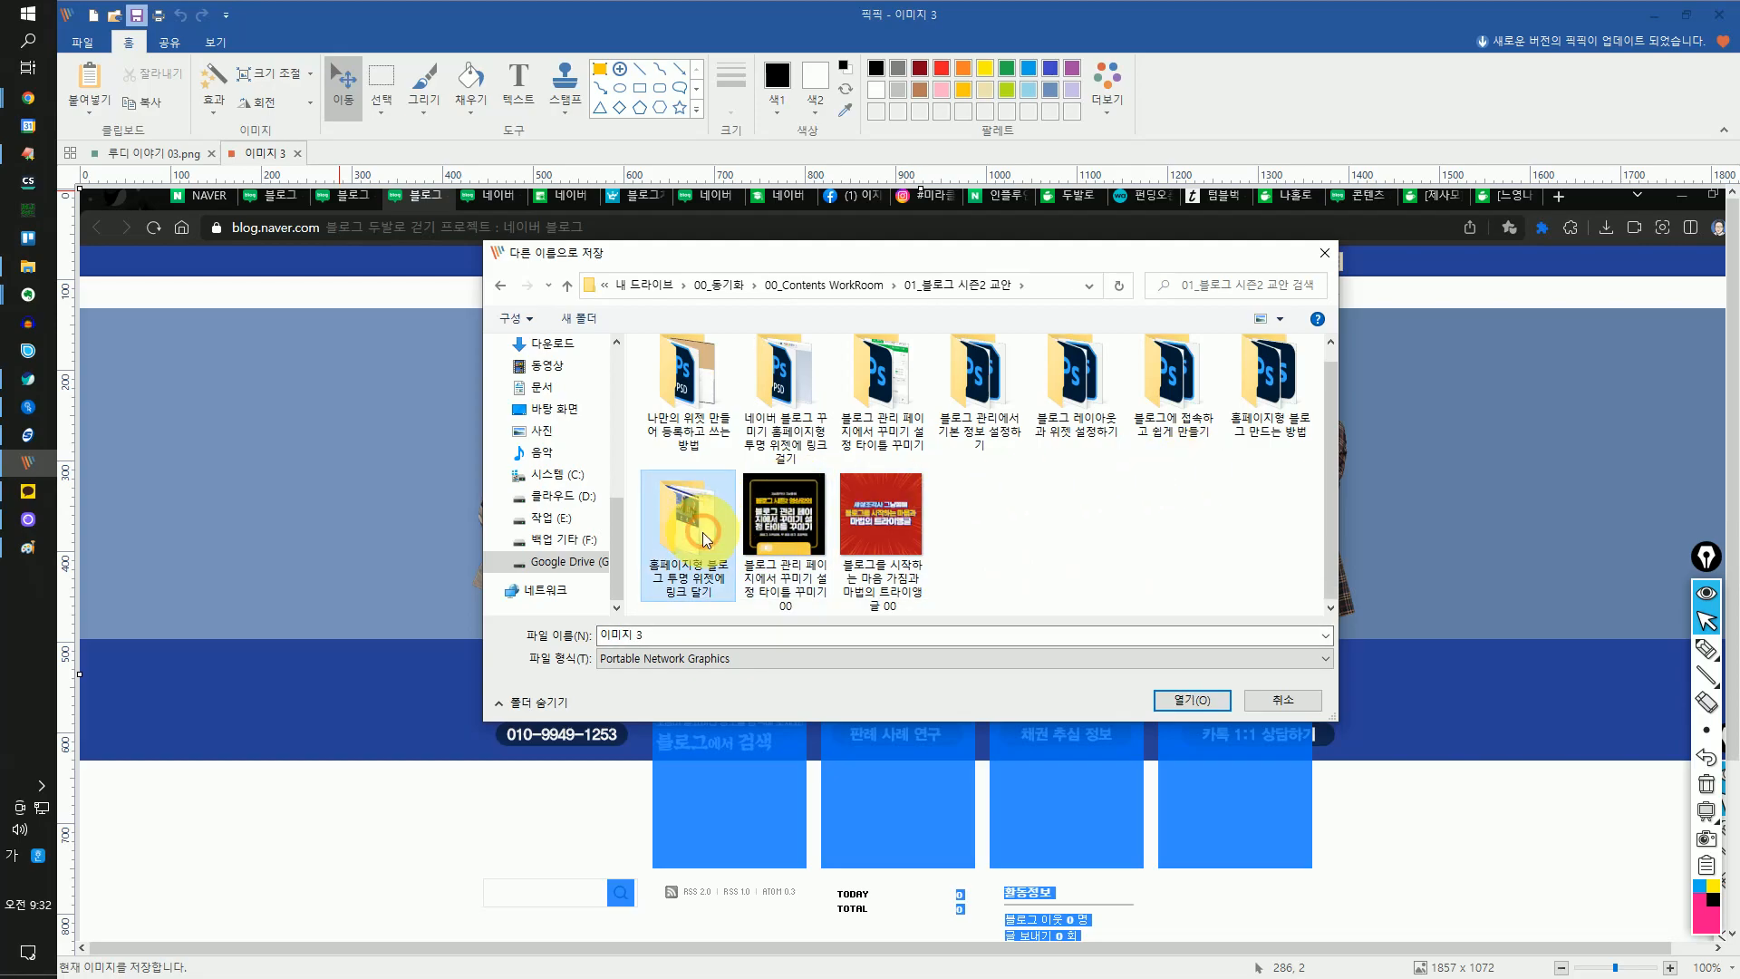
click(1208, 703)
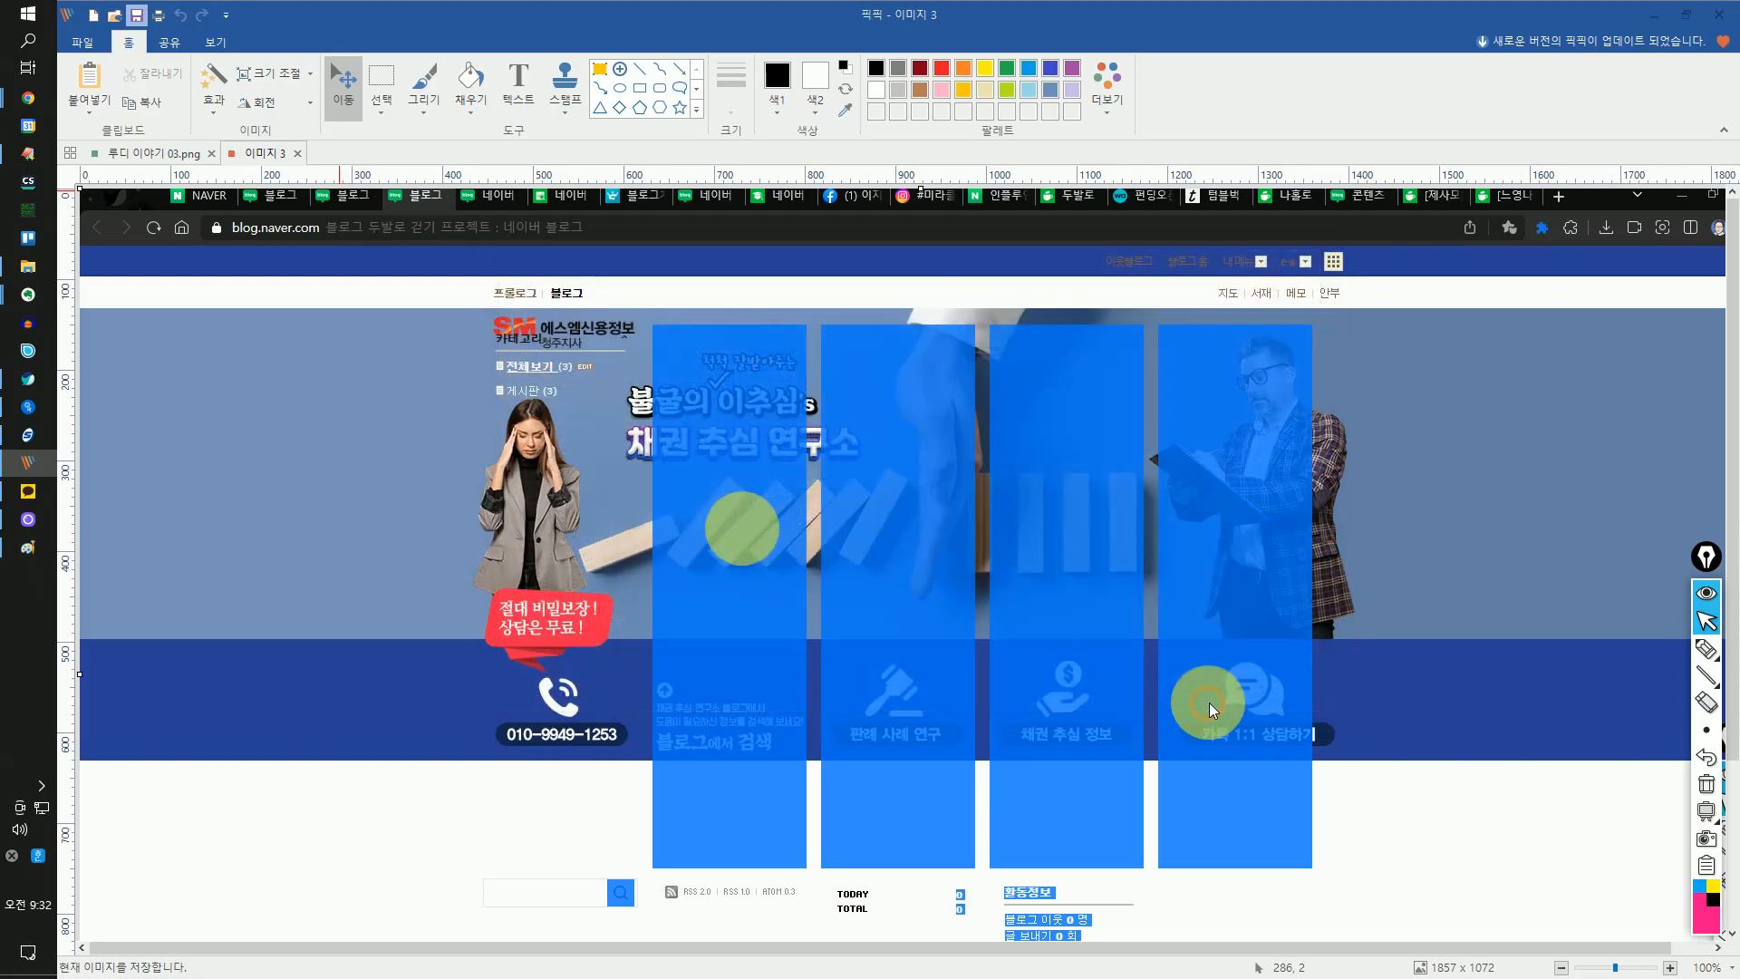
click(26, 554)
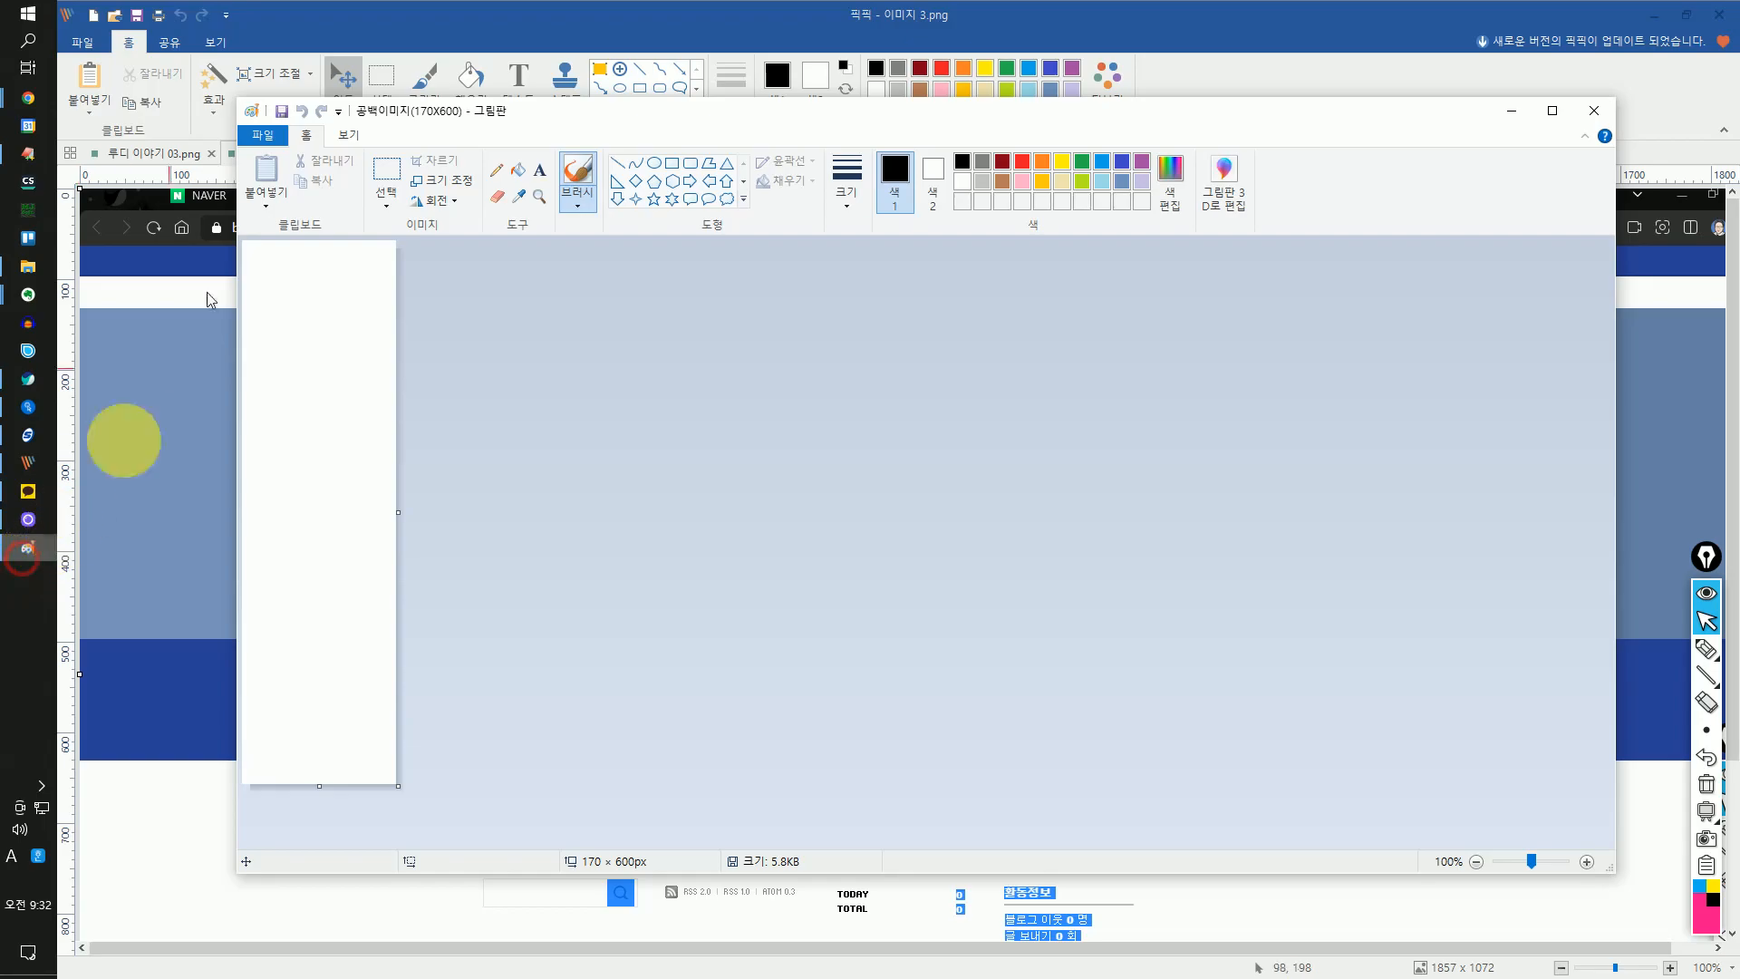
click(81, 45)
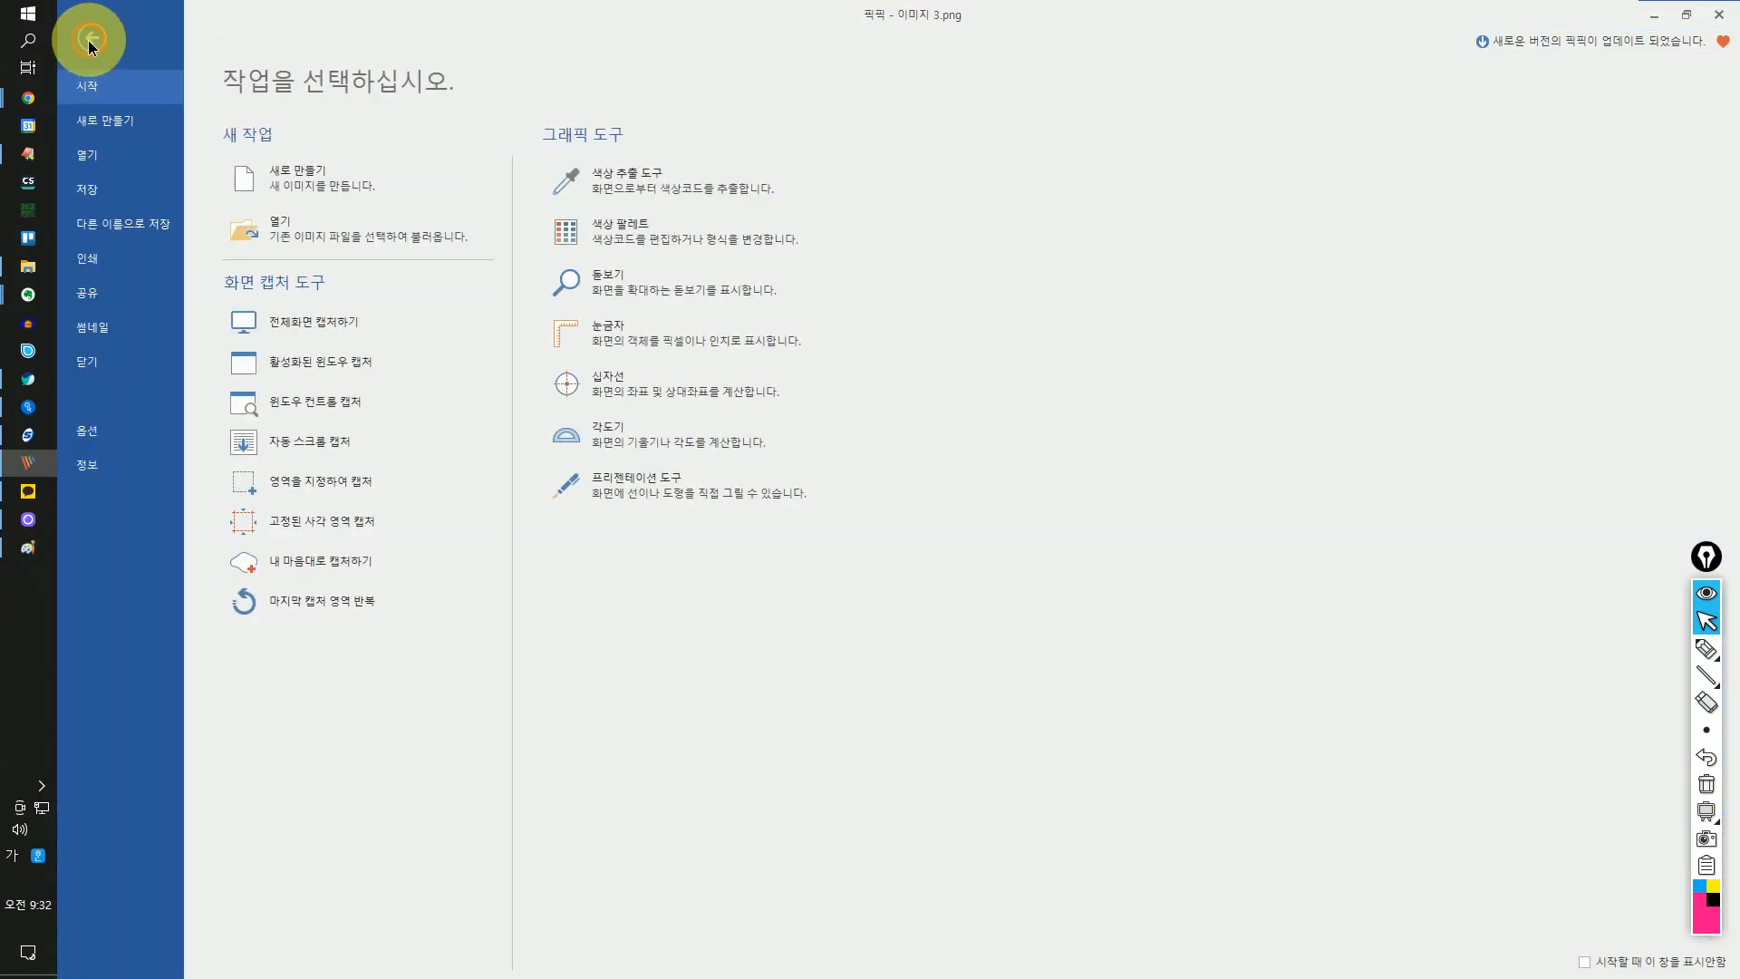
click(89, 39)
click(30, 267)
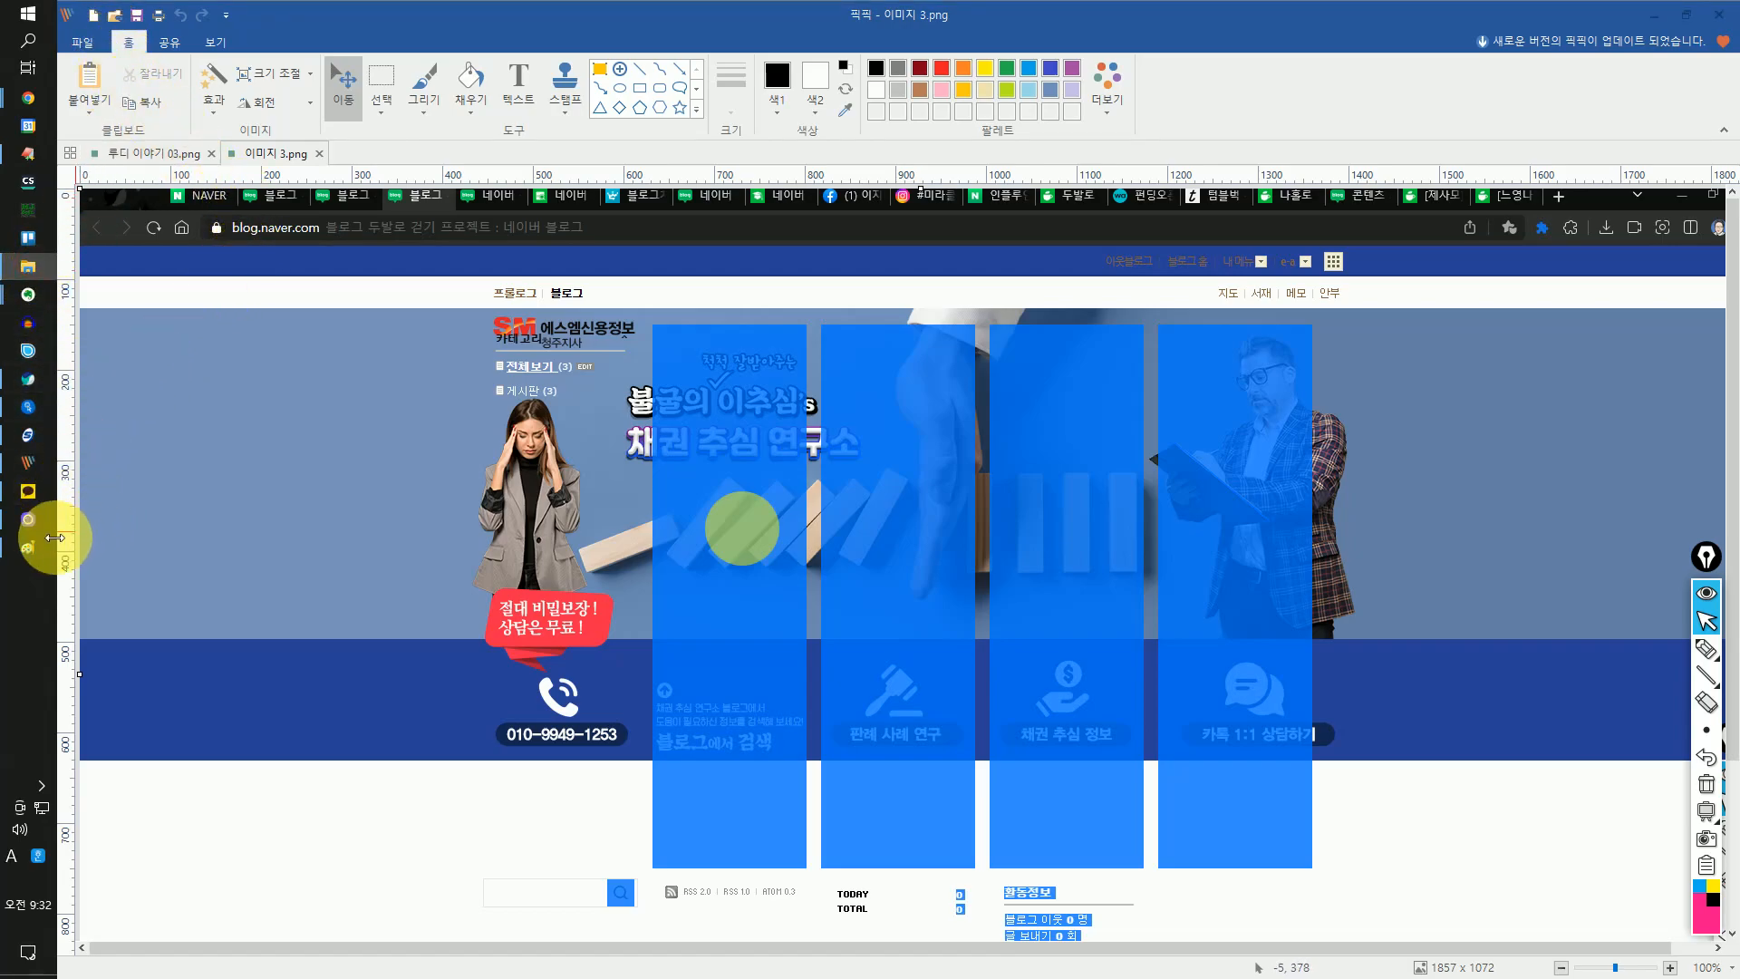
- Switch to 그림판 and browse to Google Drive (G:) for an image file to open
click(28, 547)
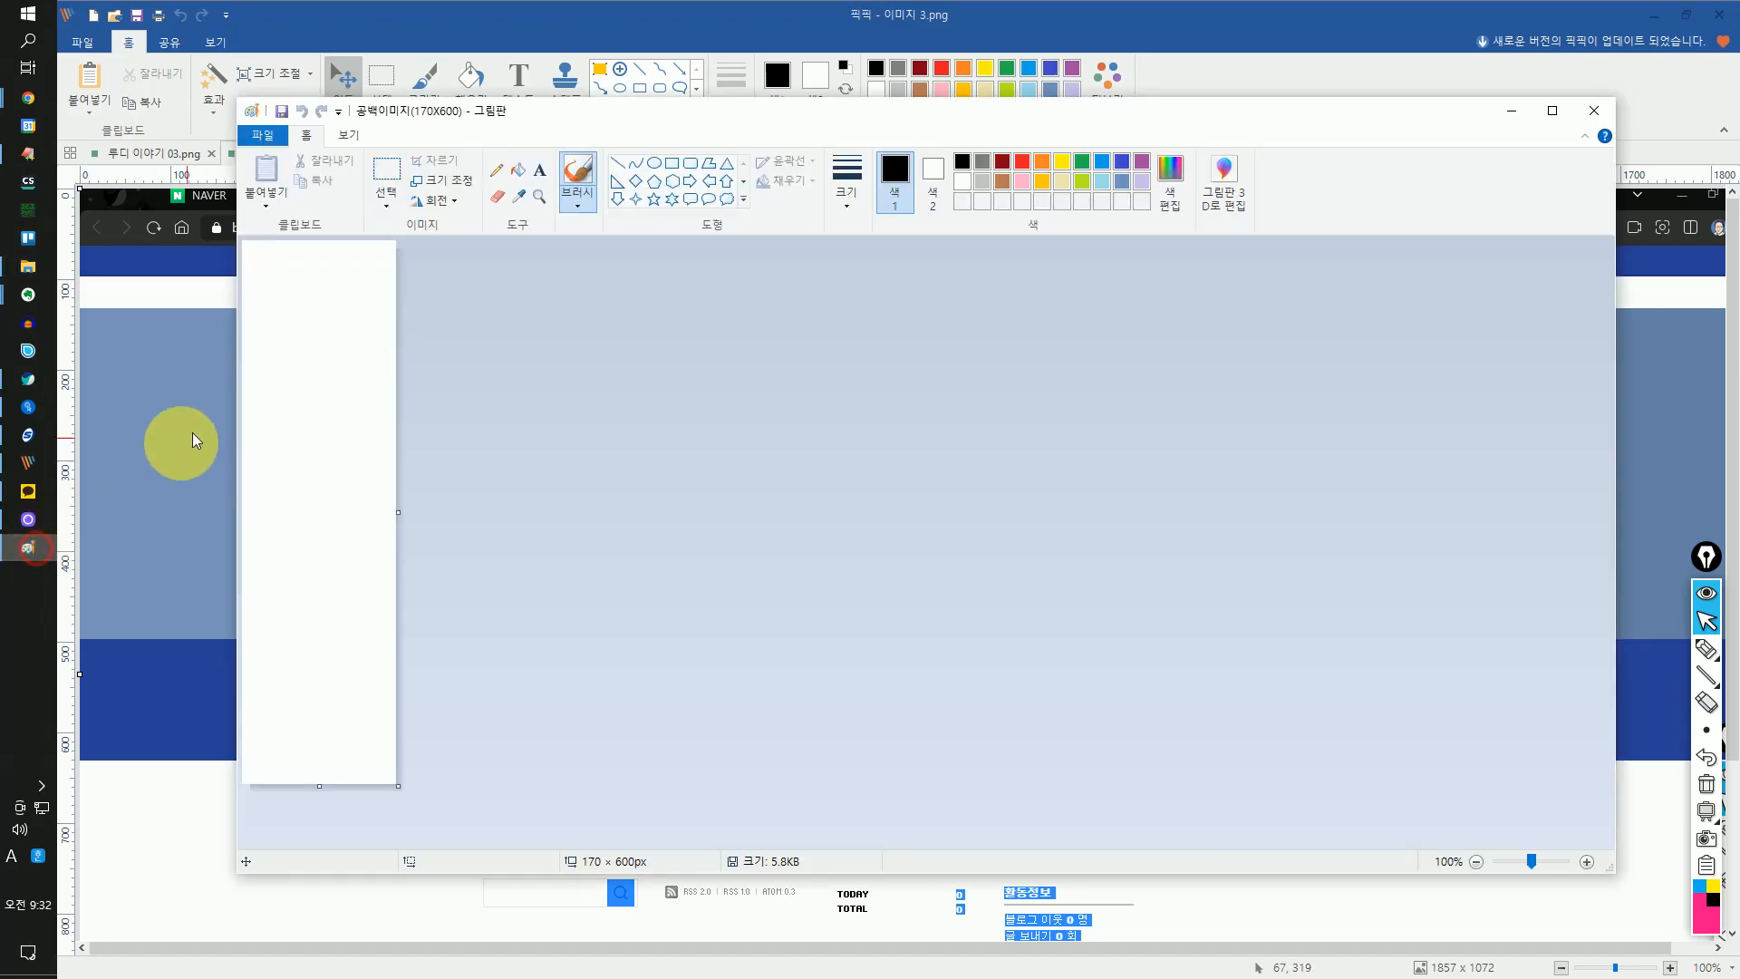
click(274, 137)
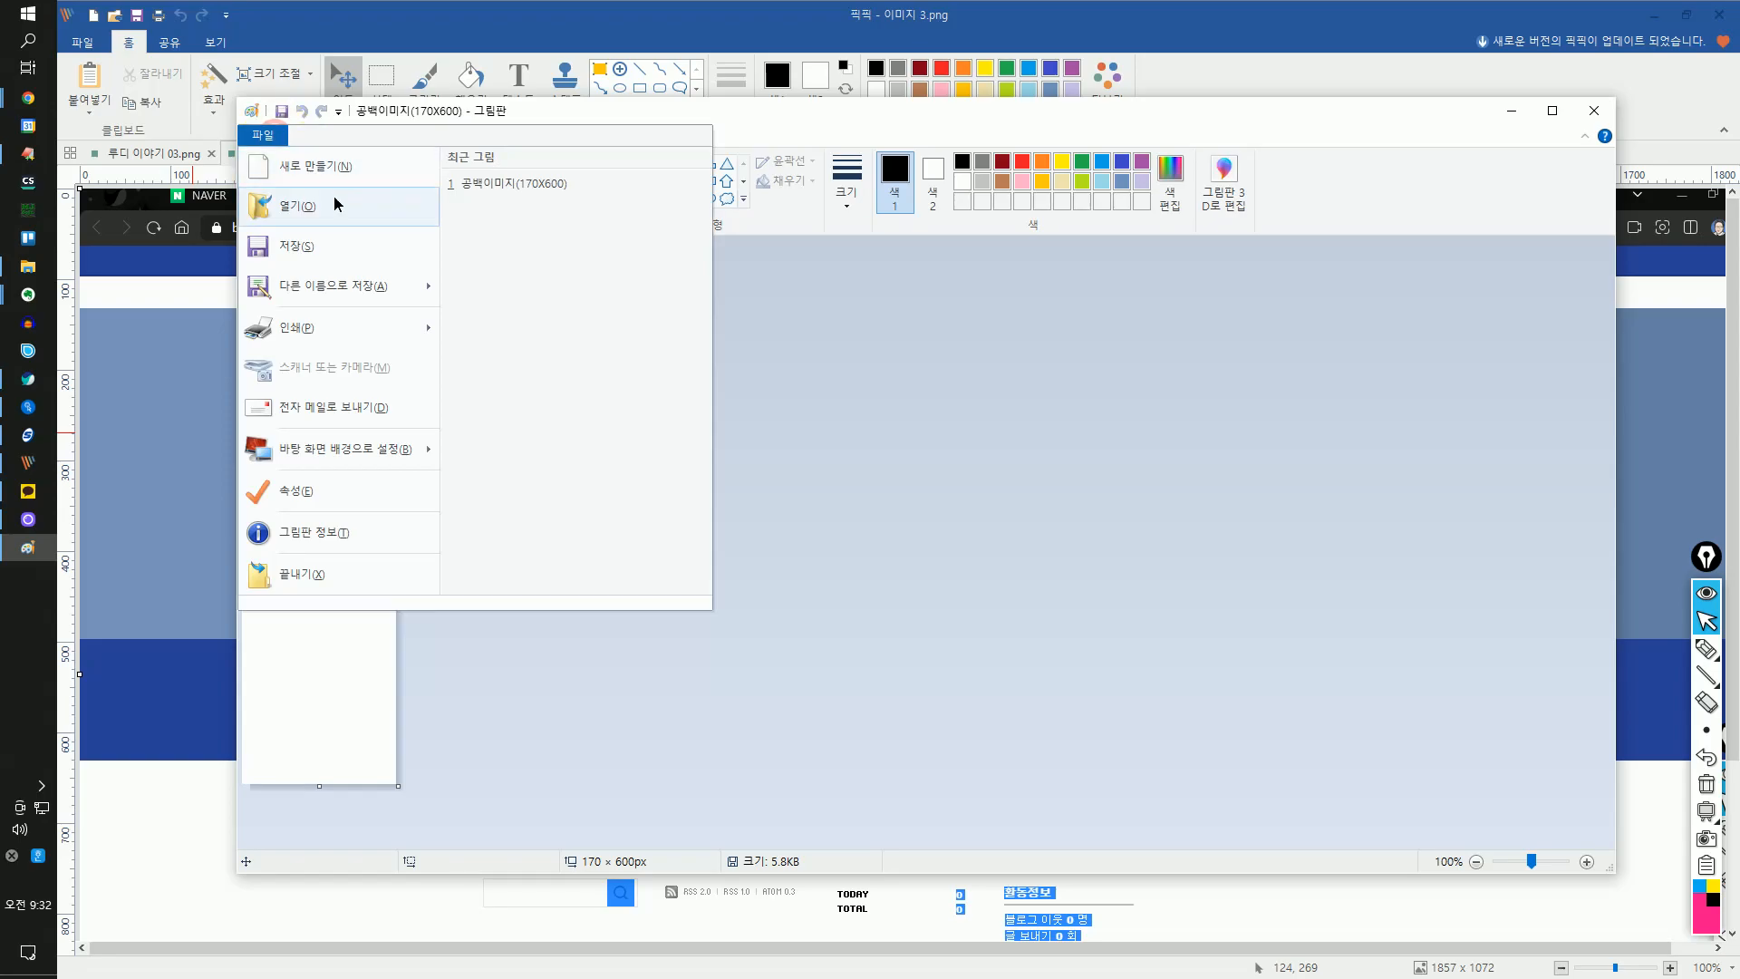
key(Escape)
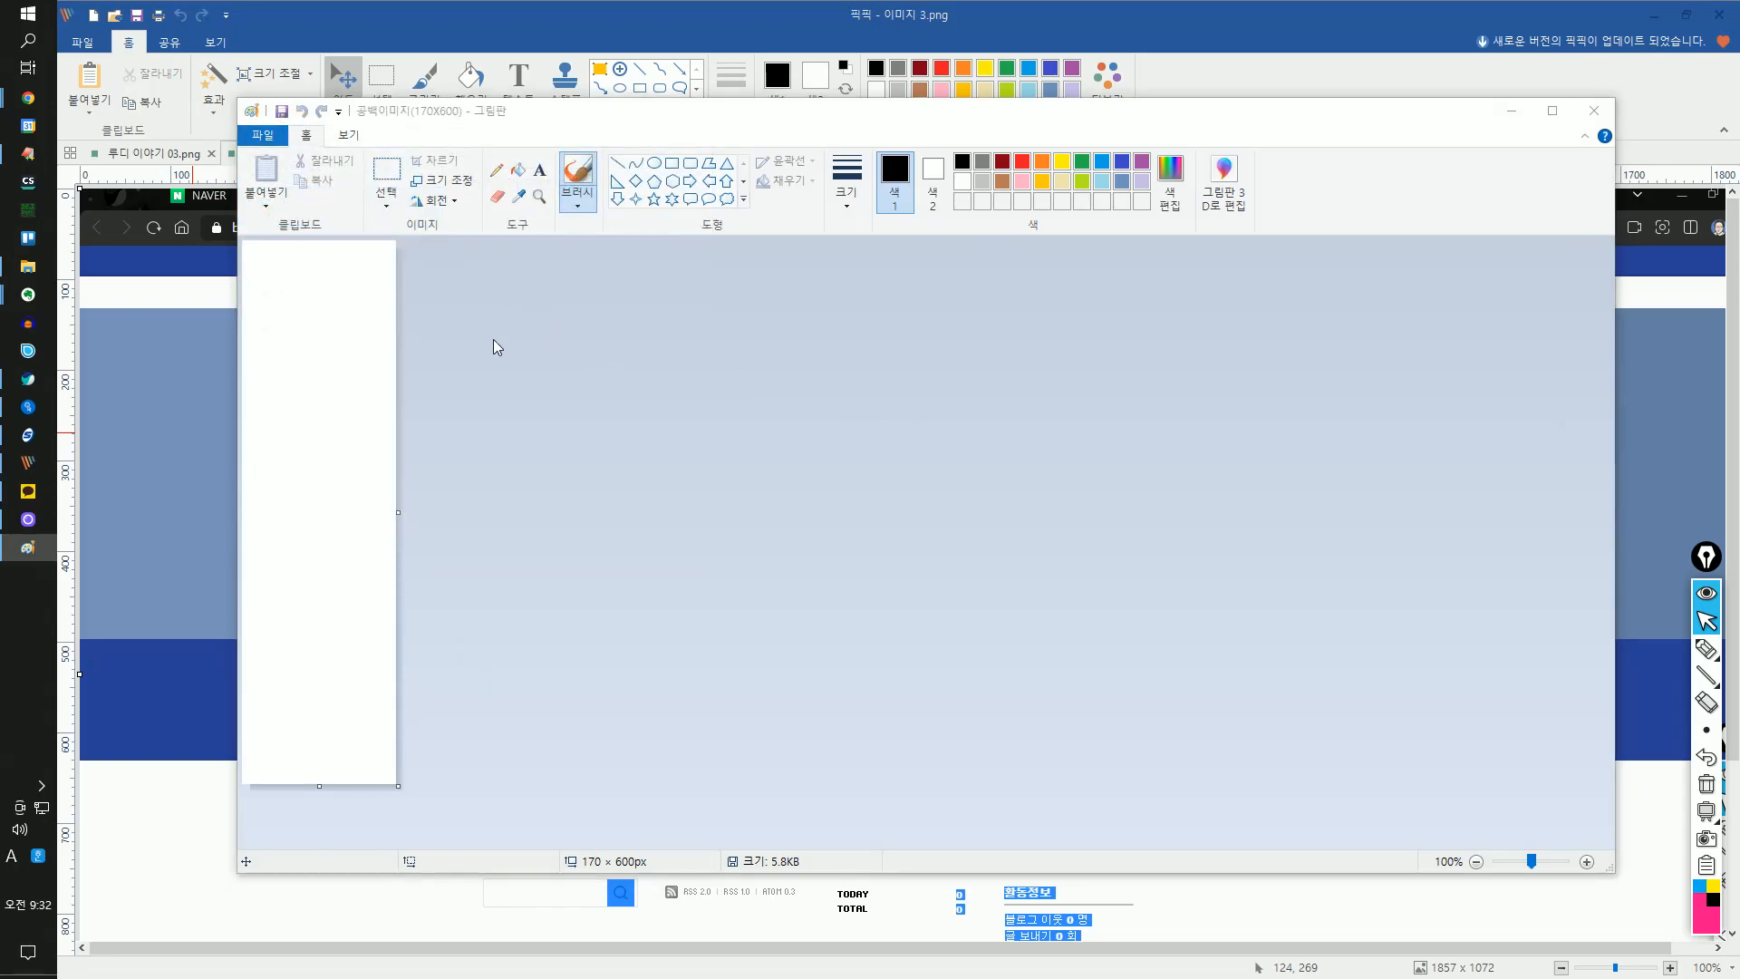
key(ctrl+o)
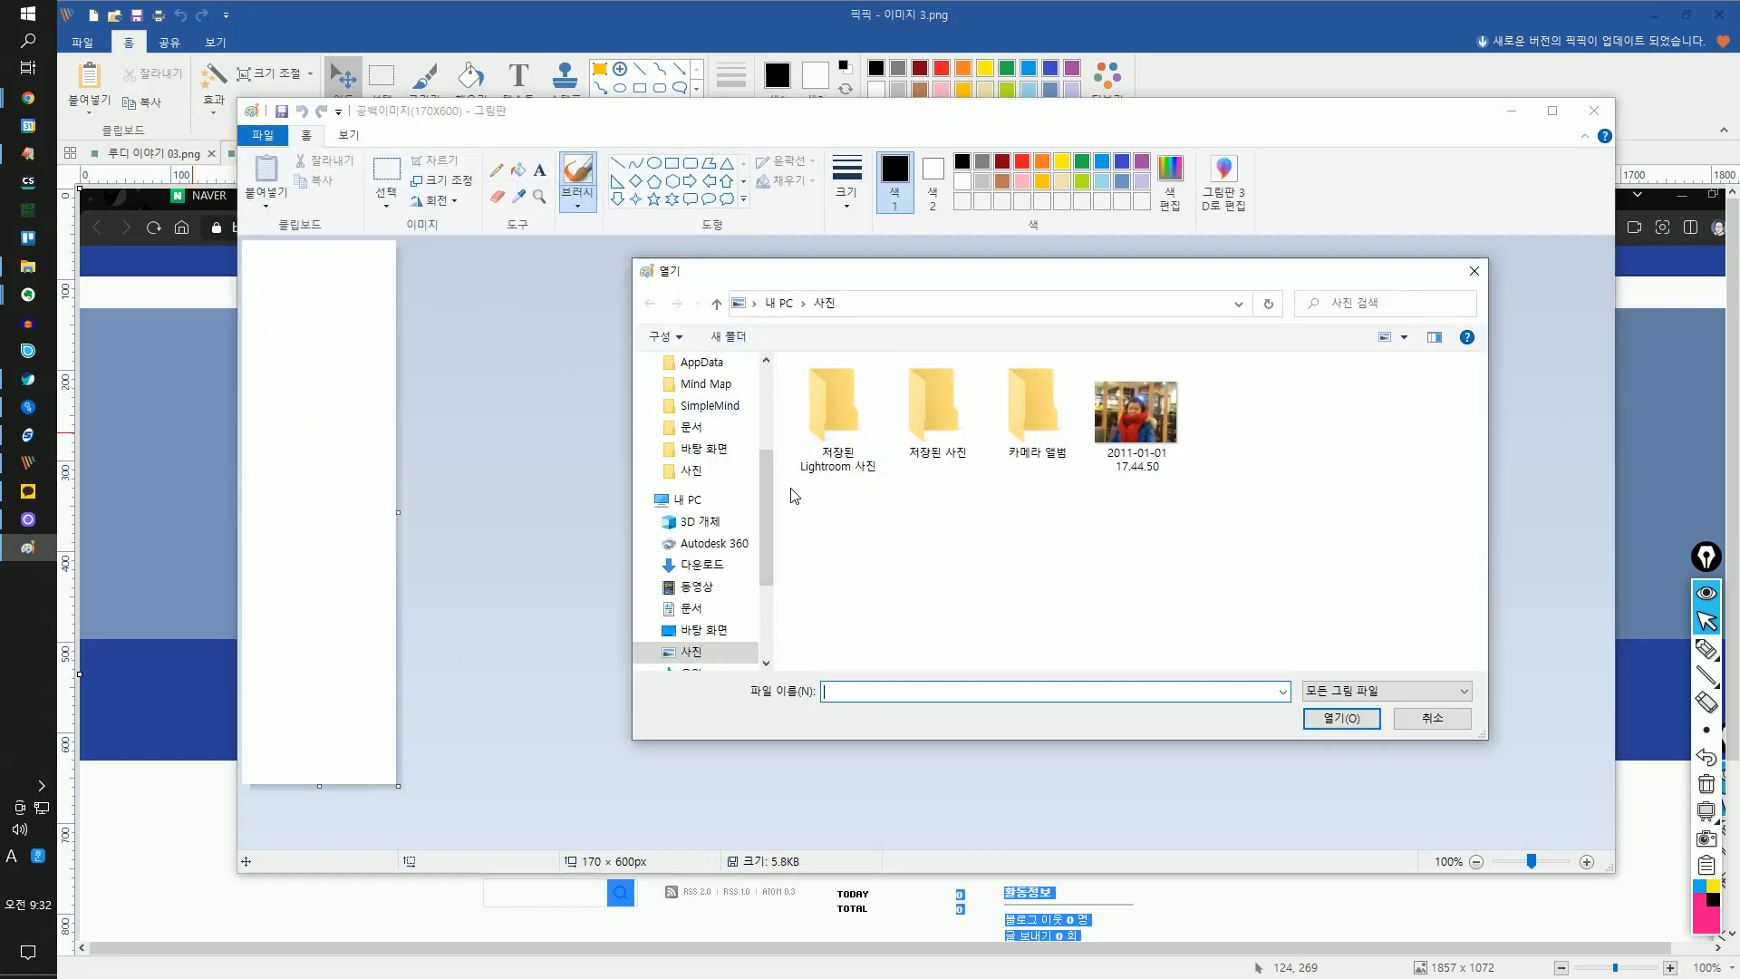
scroll(734, 605, down, 2)
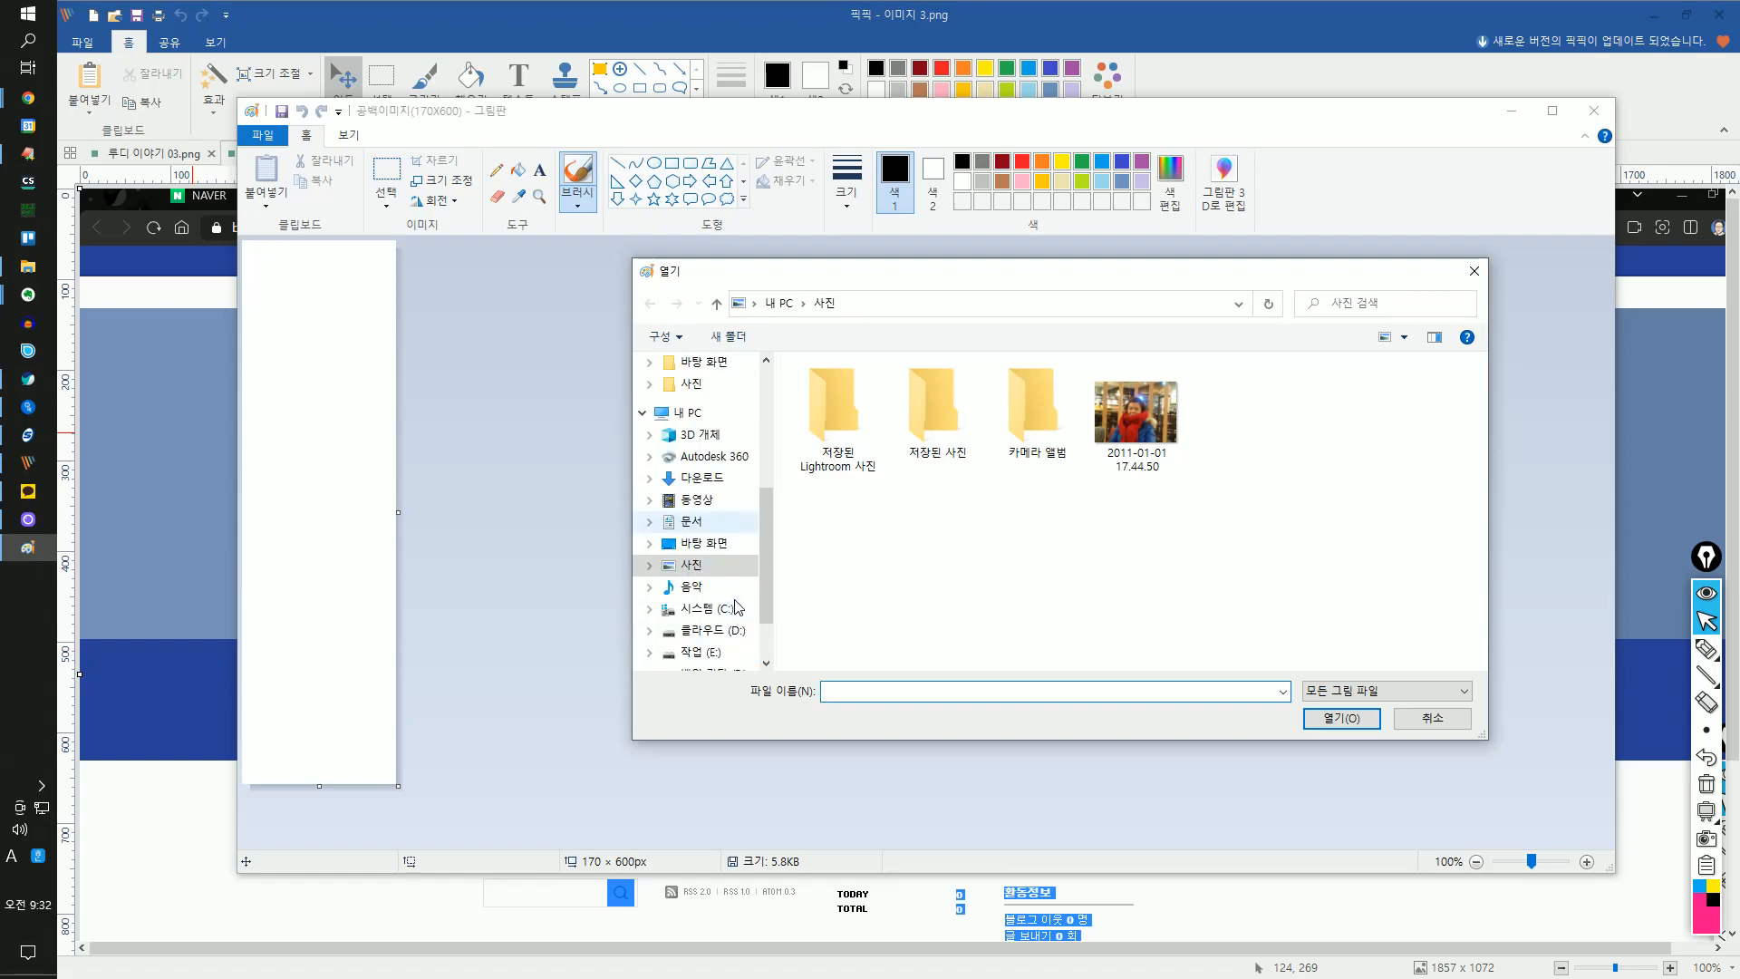
scroll(740, 607, down, 1)
click(739, 625)
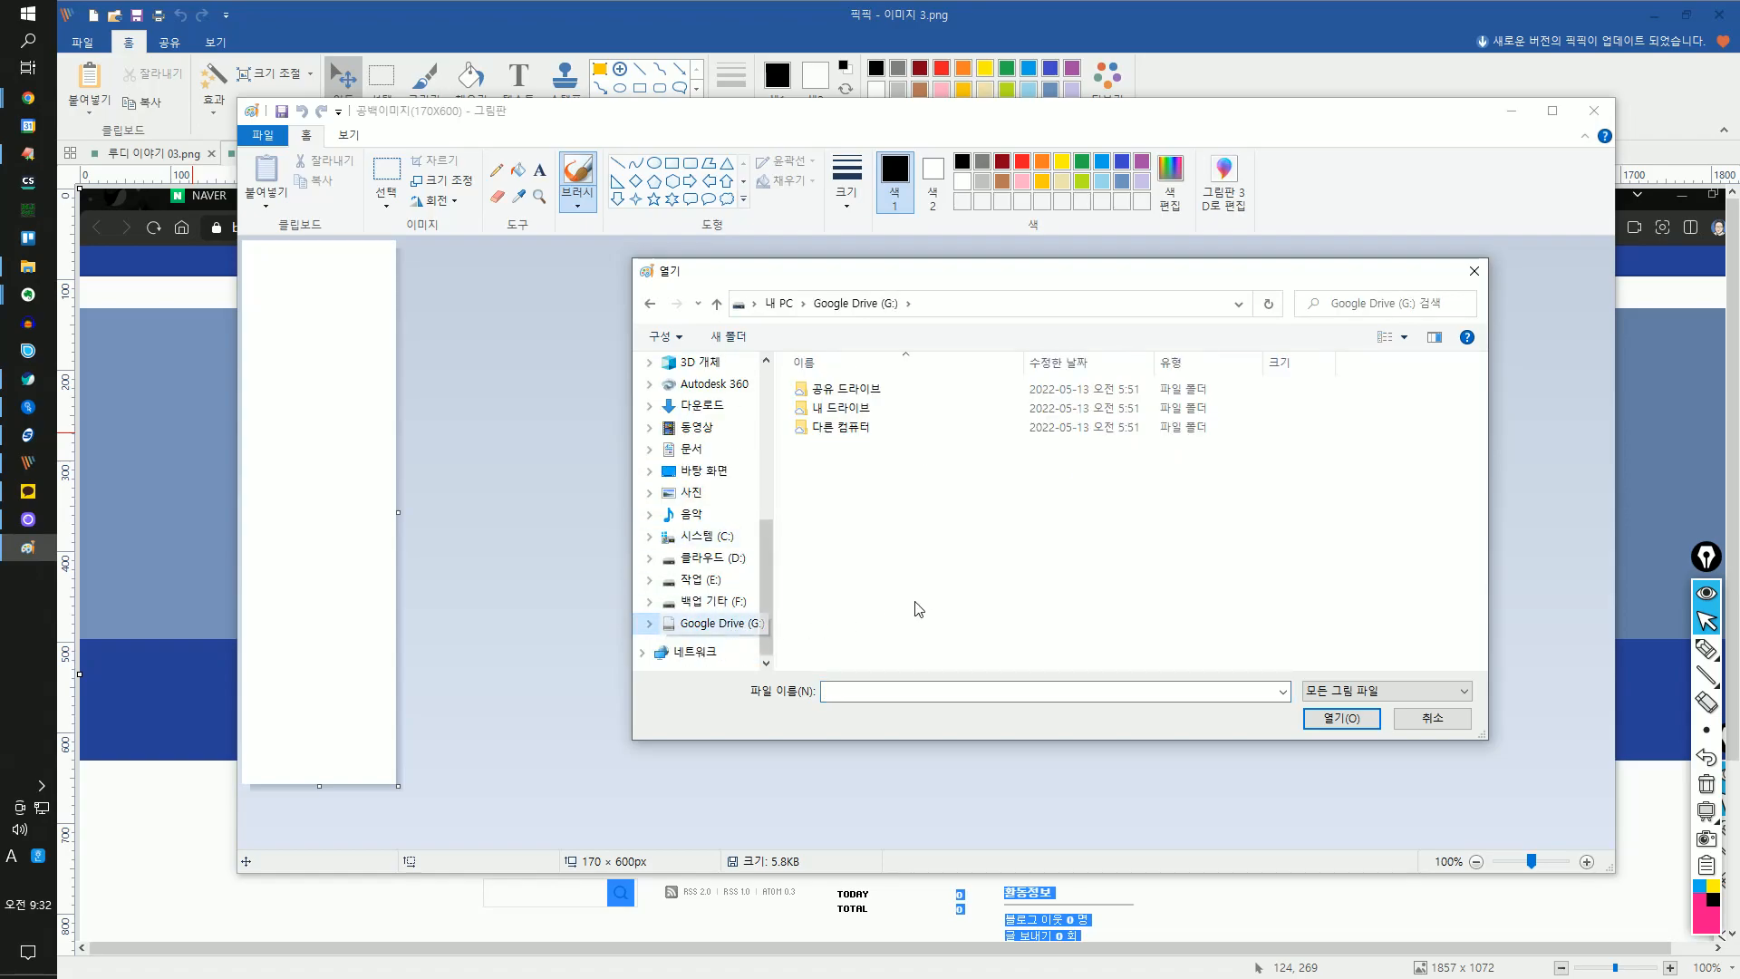
- Open 이미지 3 from the 홈페이지형 블로그 투명 위젯에 링크 달기 folder under 01_블로그 시즌2 교안, and maximize 그림판
double_click(855, 407)
double_click(855, 419)
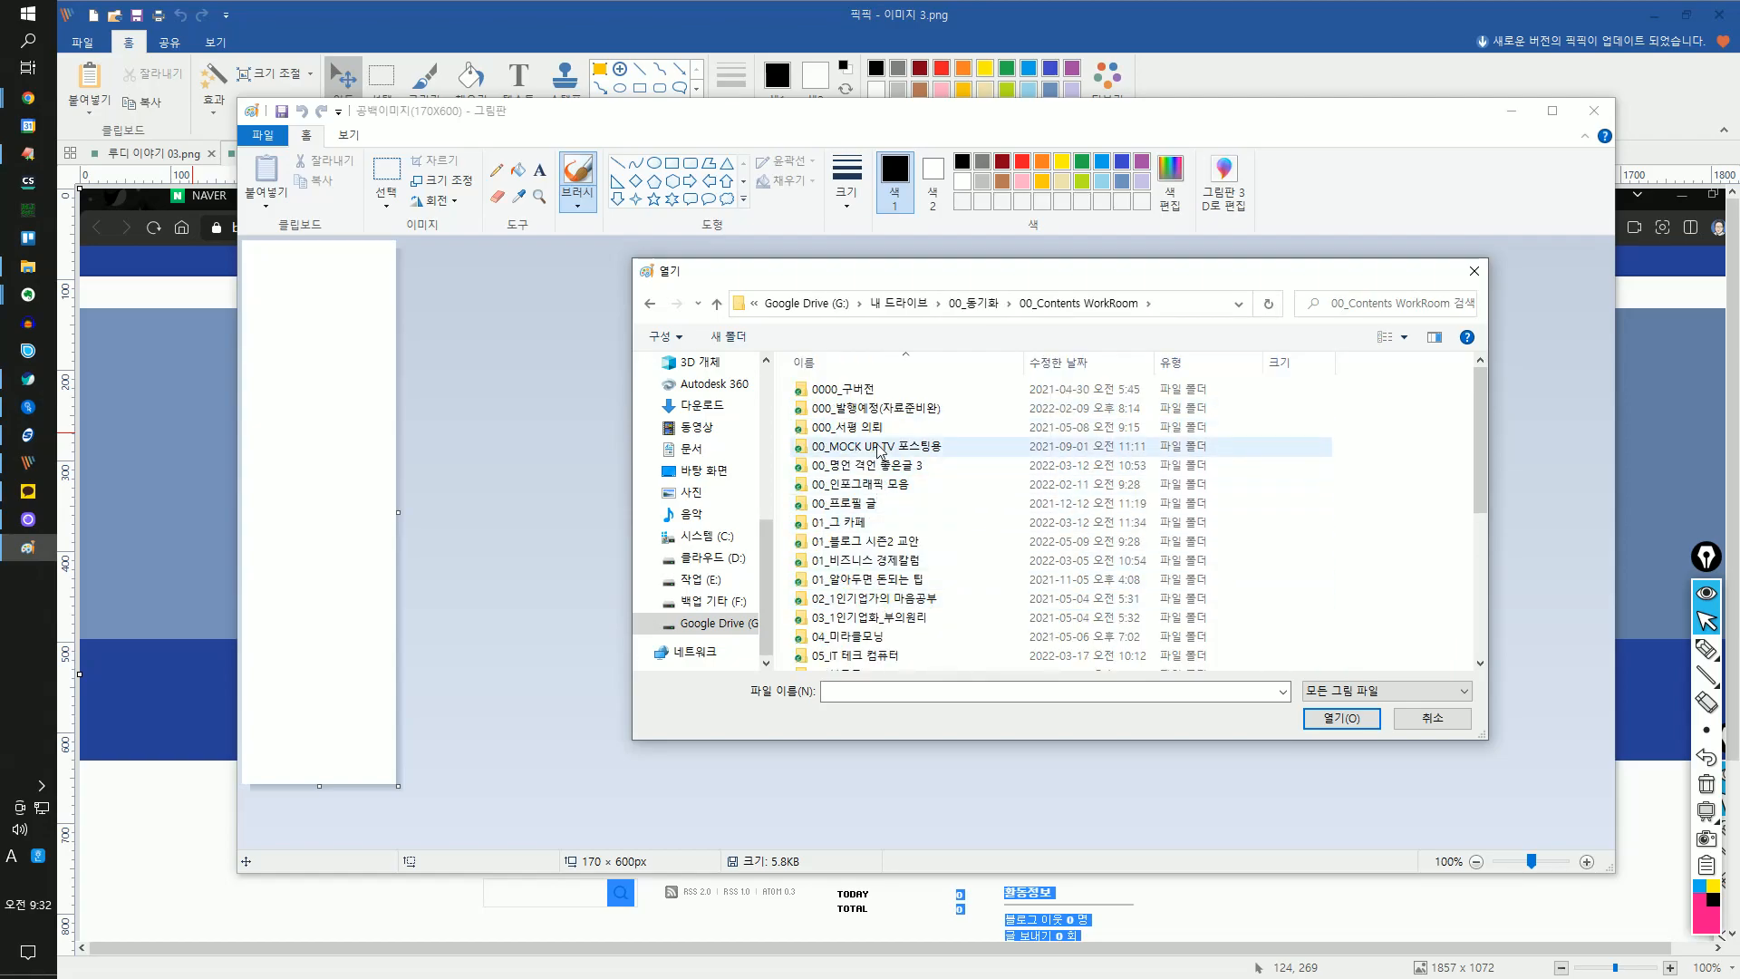
double_click(903, 542)
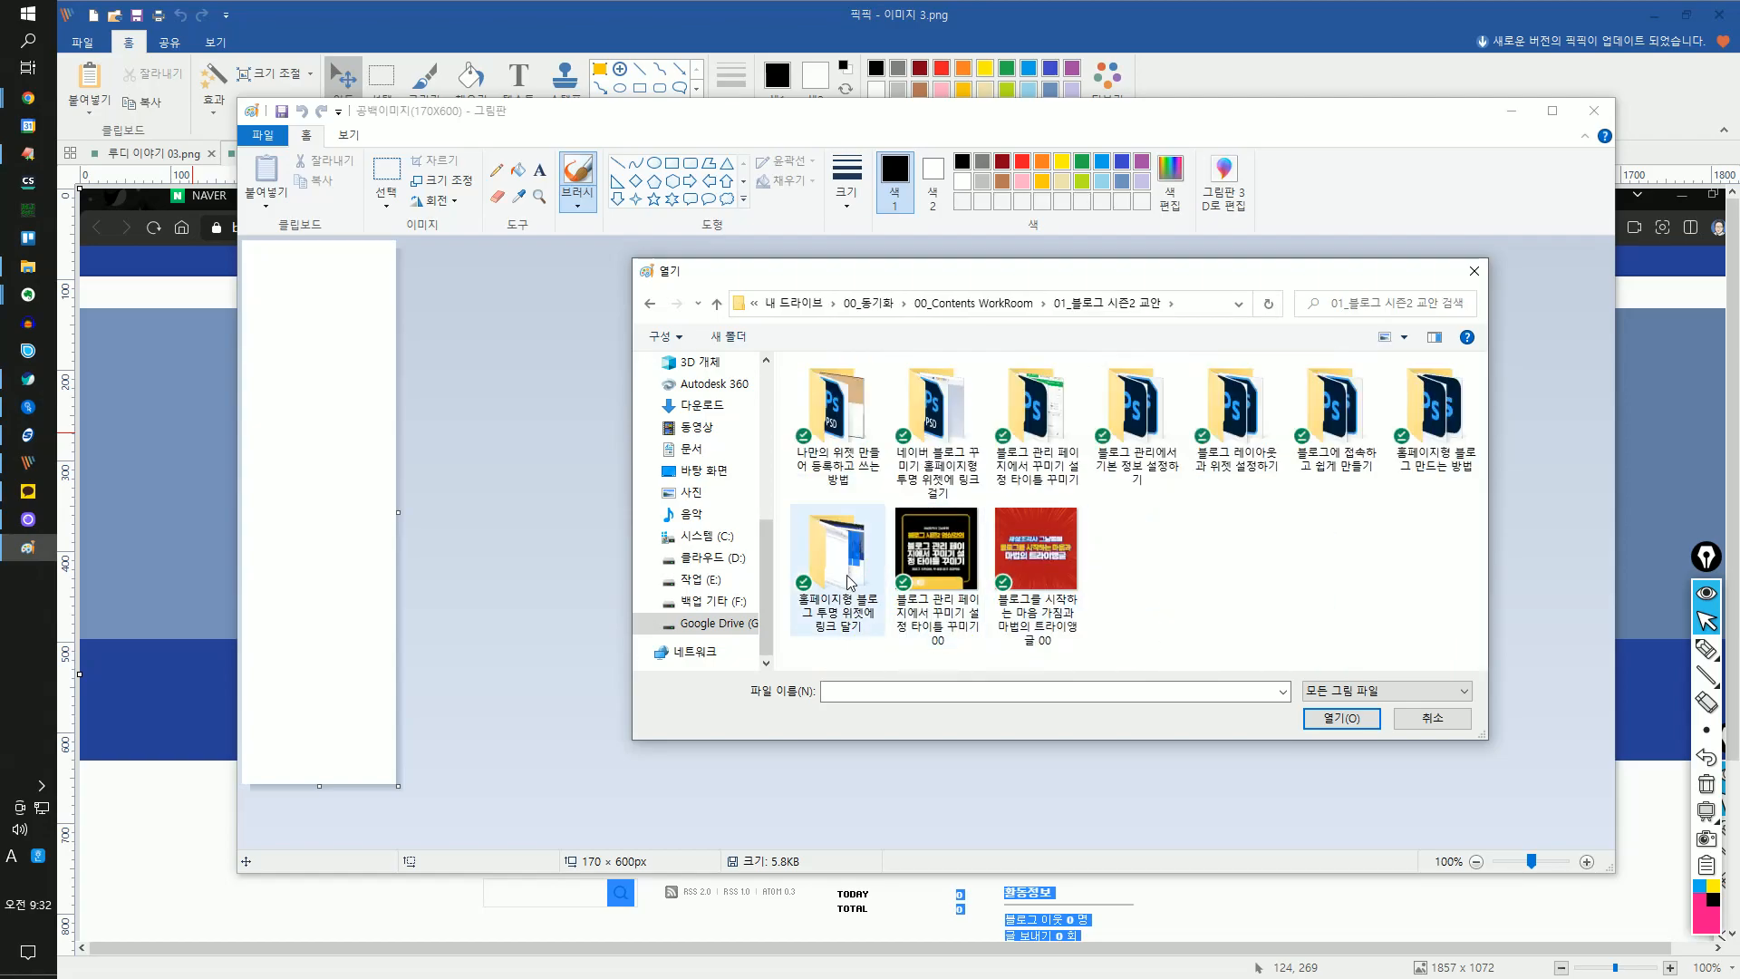
double_click(850, 580)
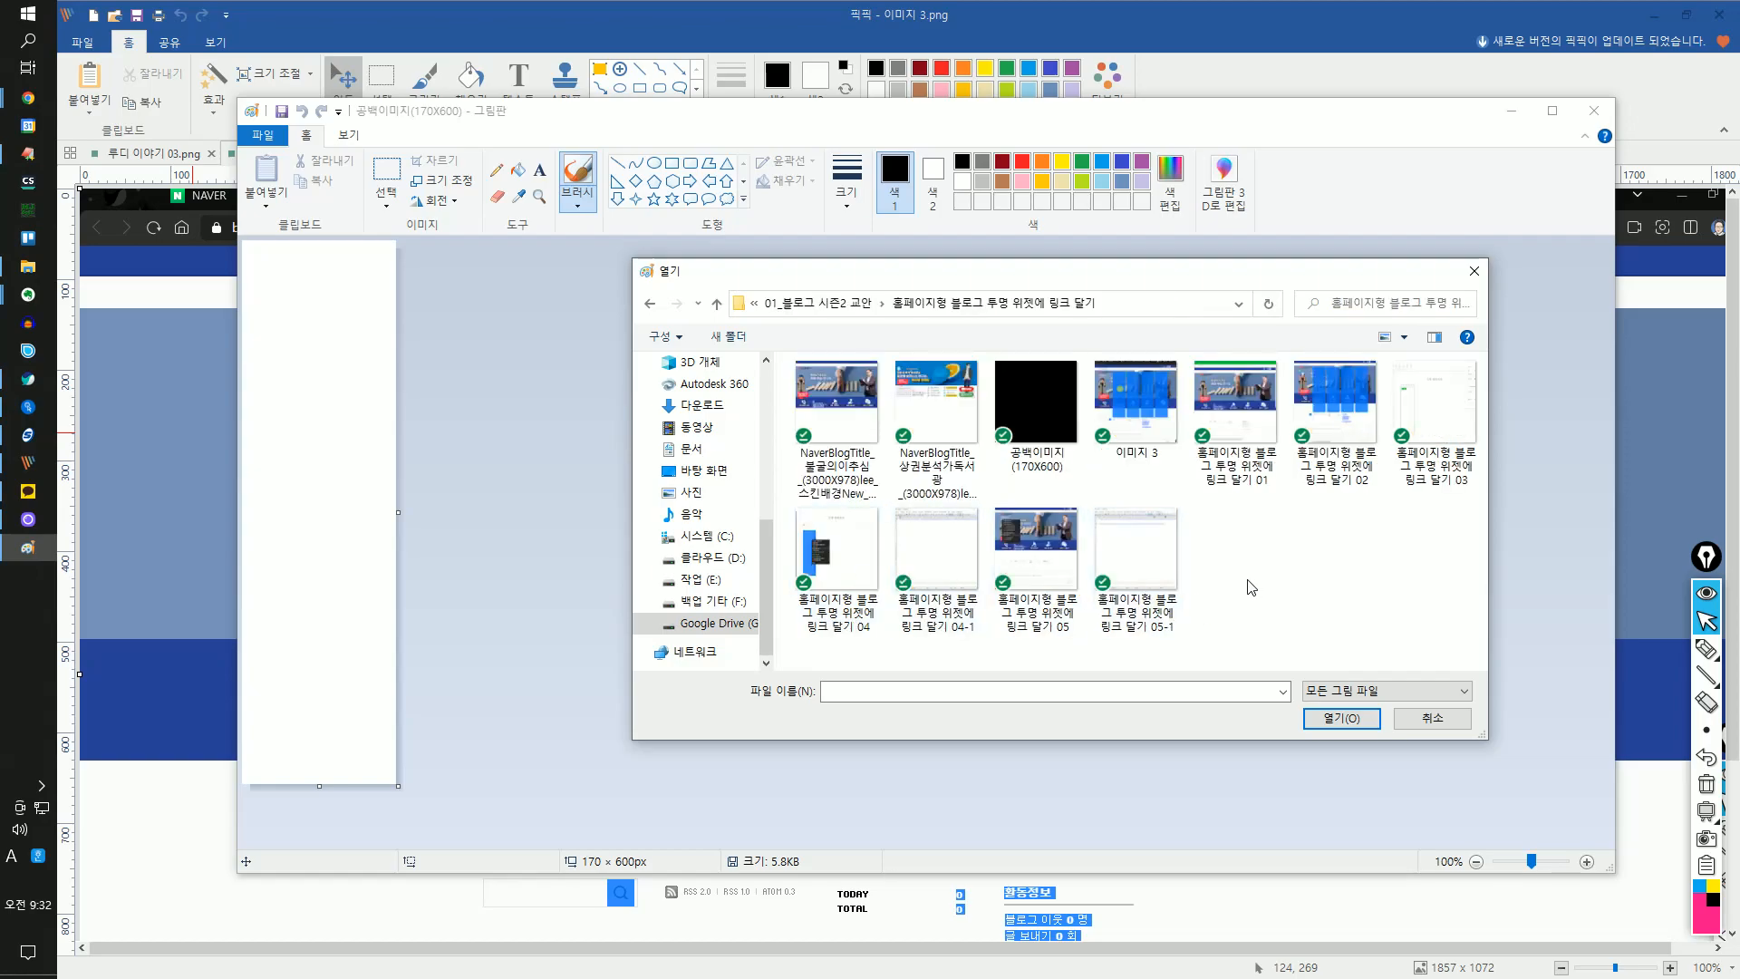
click(1135, 404)
click(1346, 717)
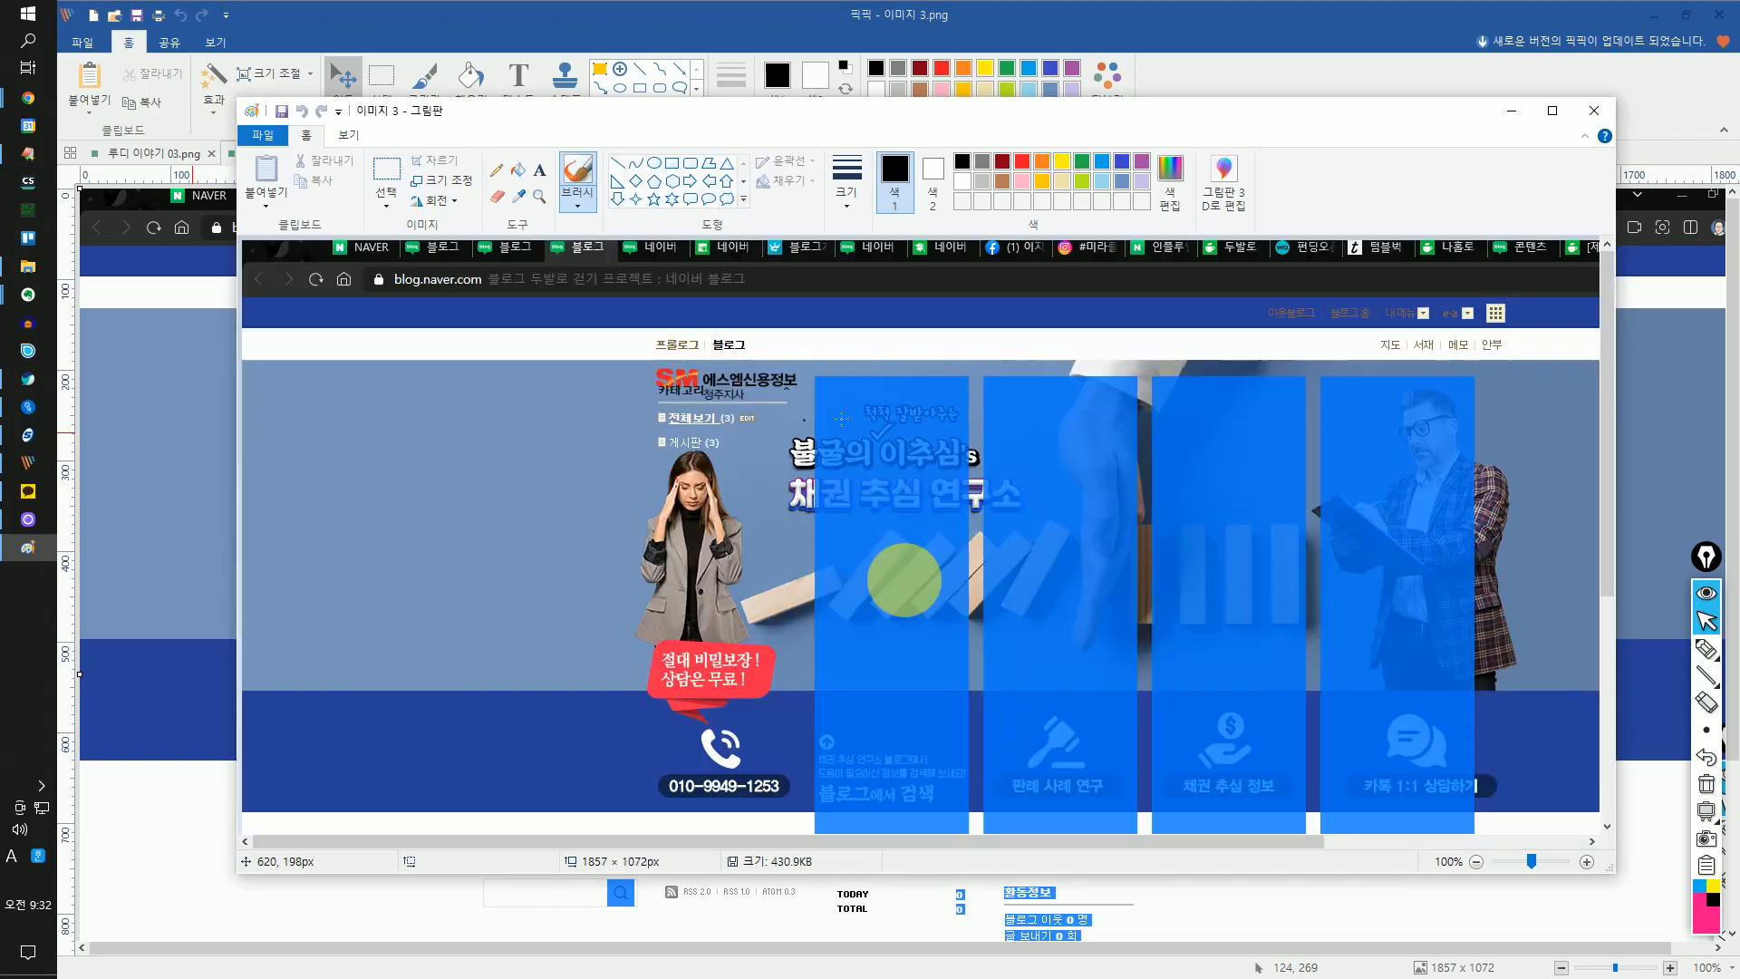
click(1552, 110)
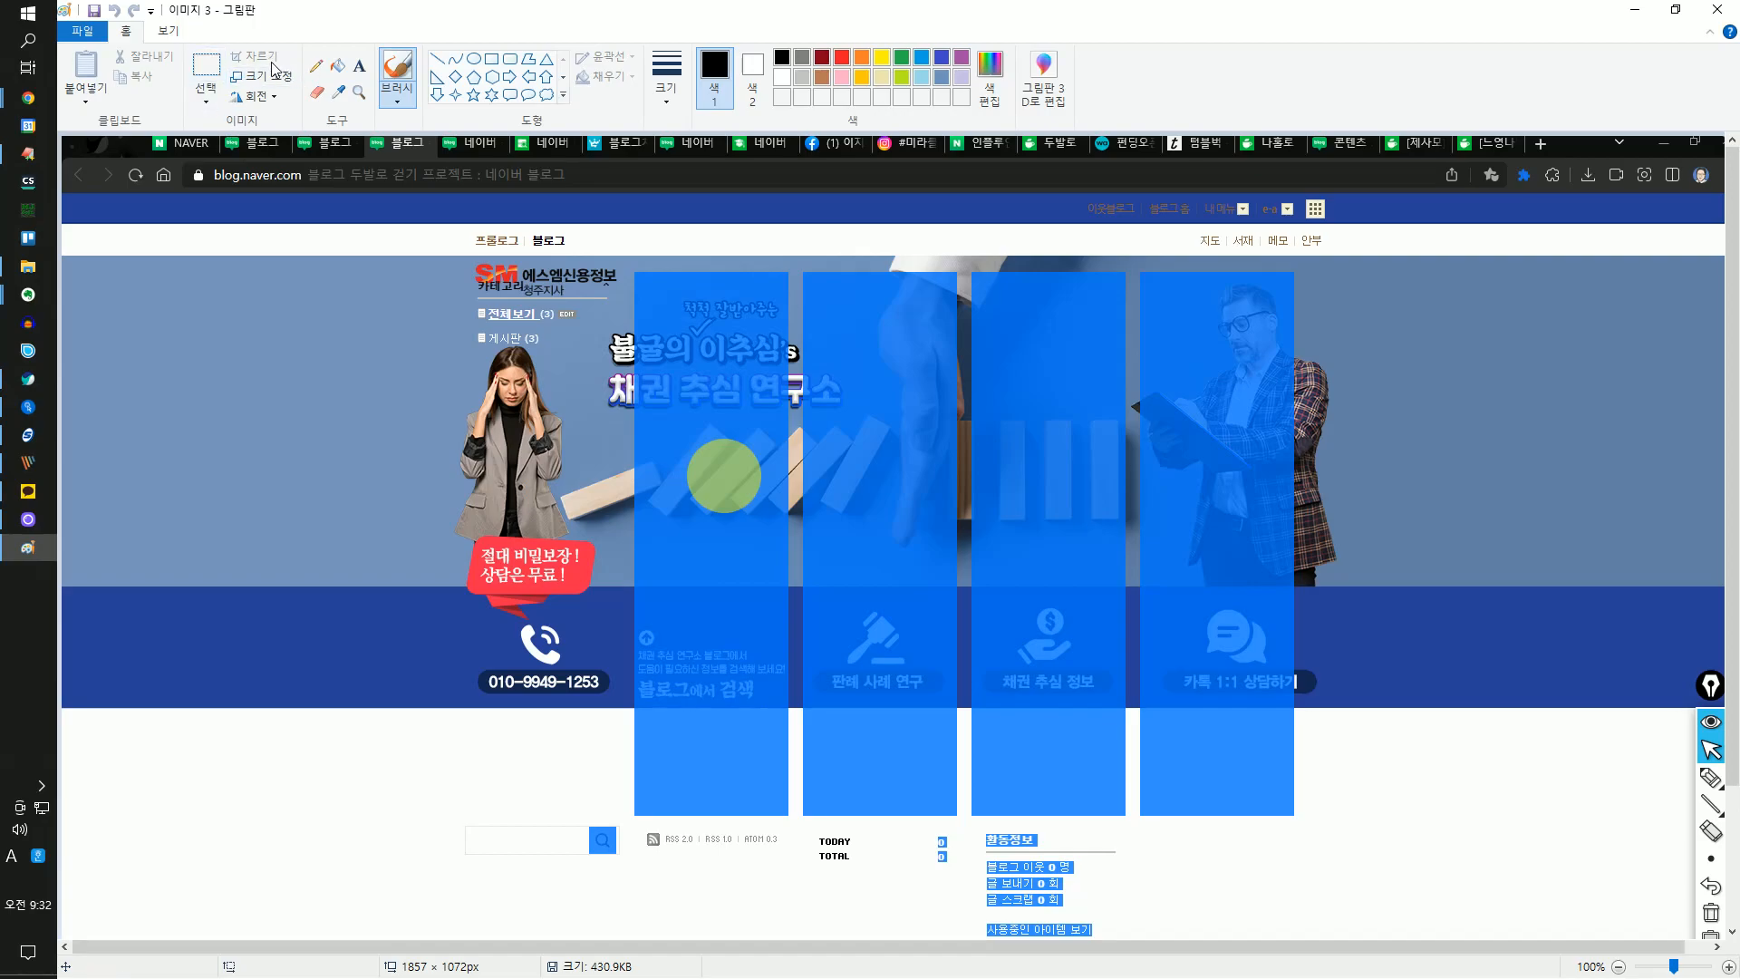
- Crop the screenshot roughly around the blue 판례 사례 연구 widget, to about 186 × 627 px
click(210, 101)
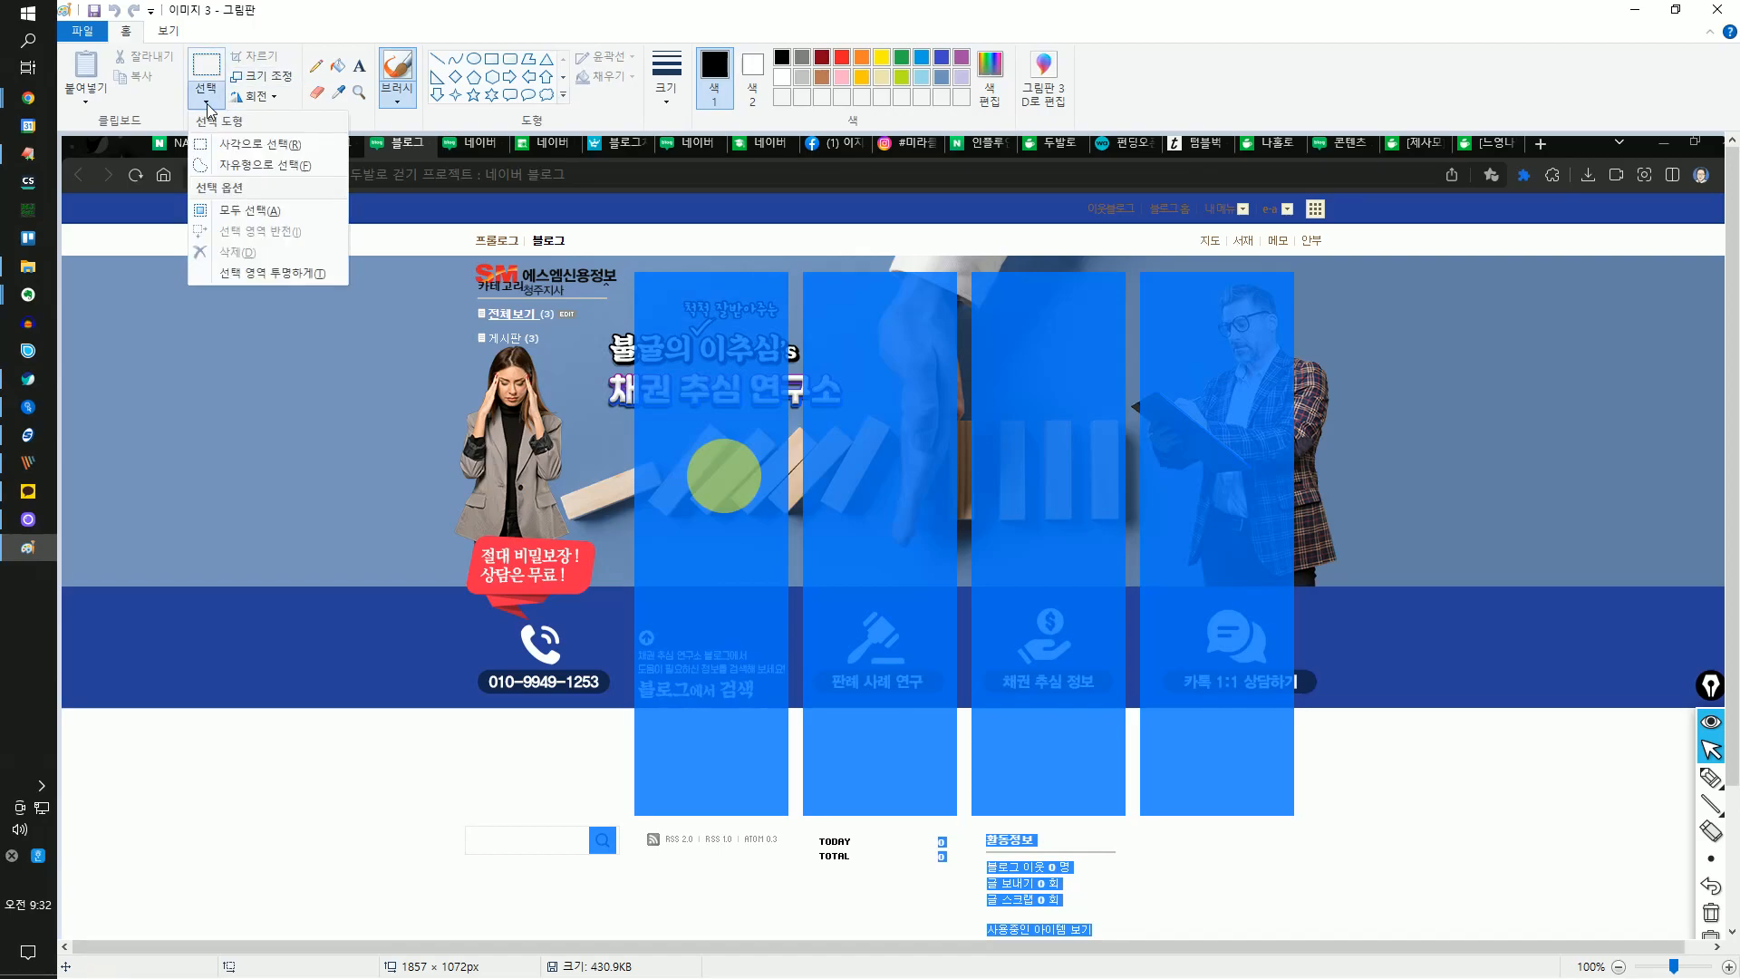
click(316, 68)
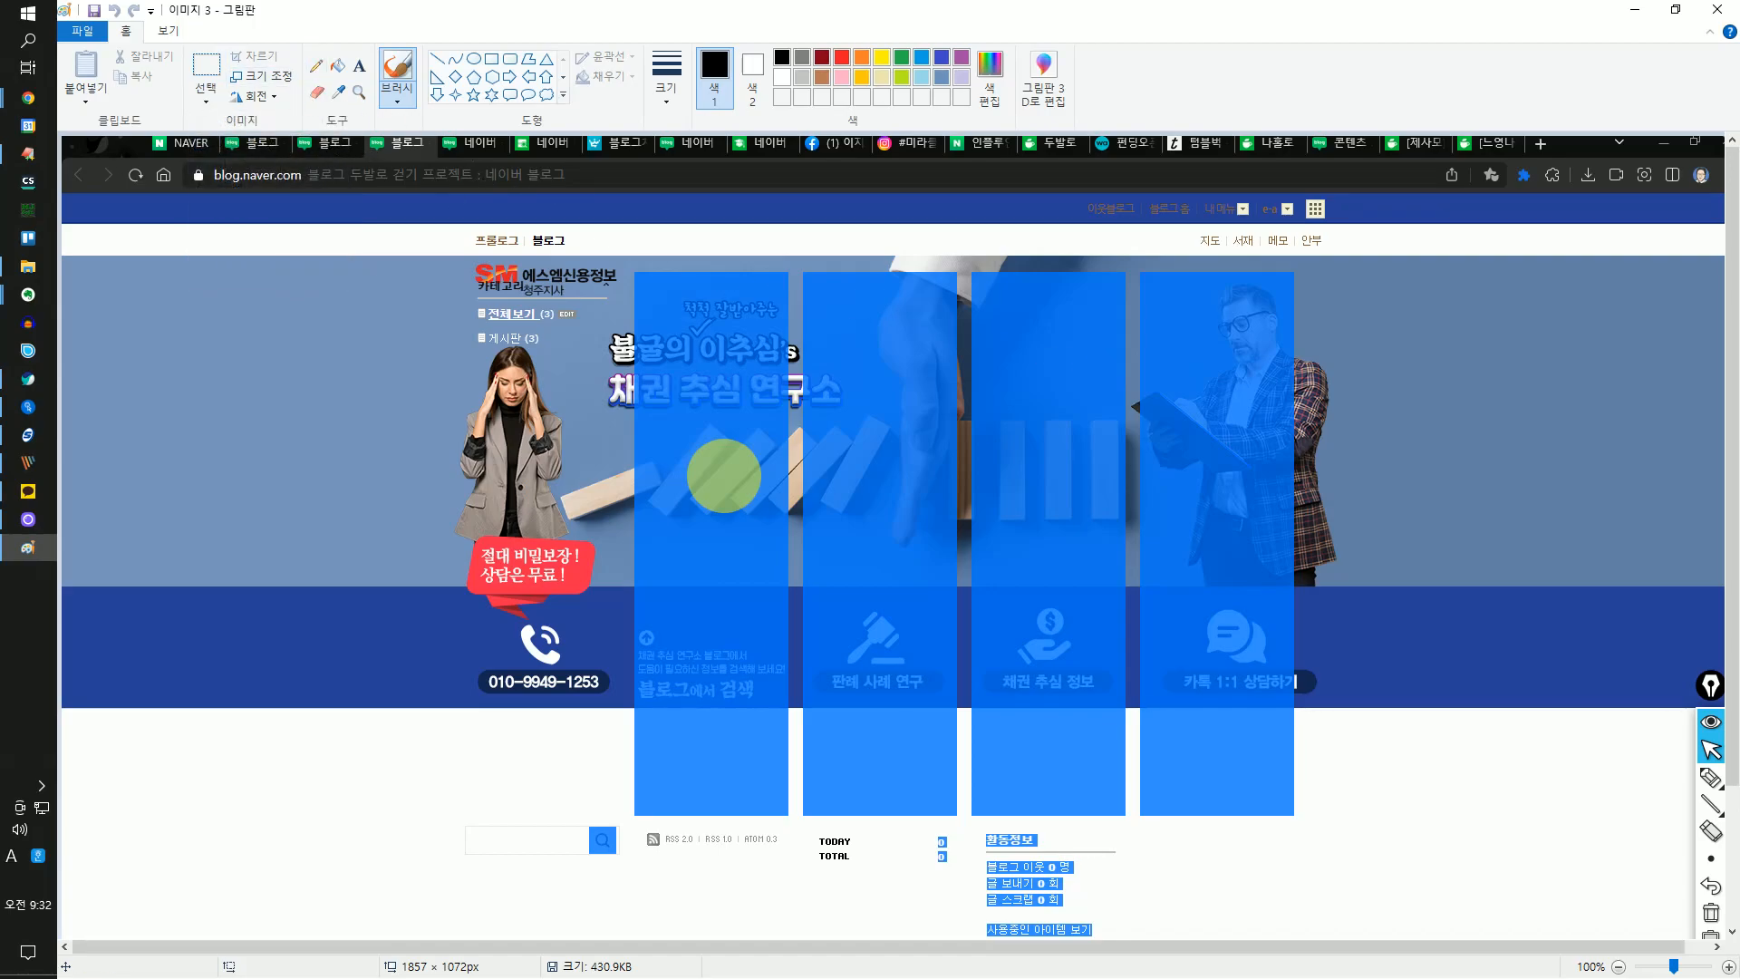
click(207, 72)
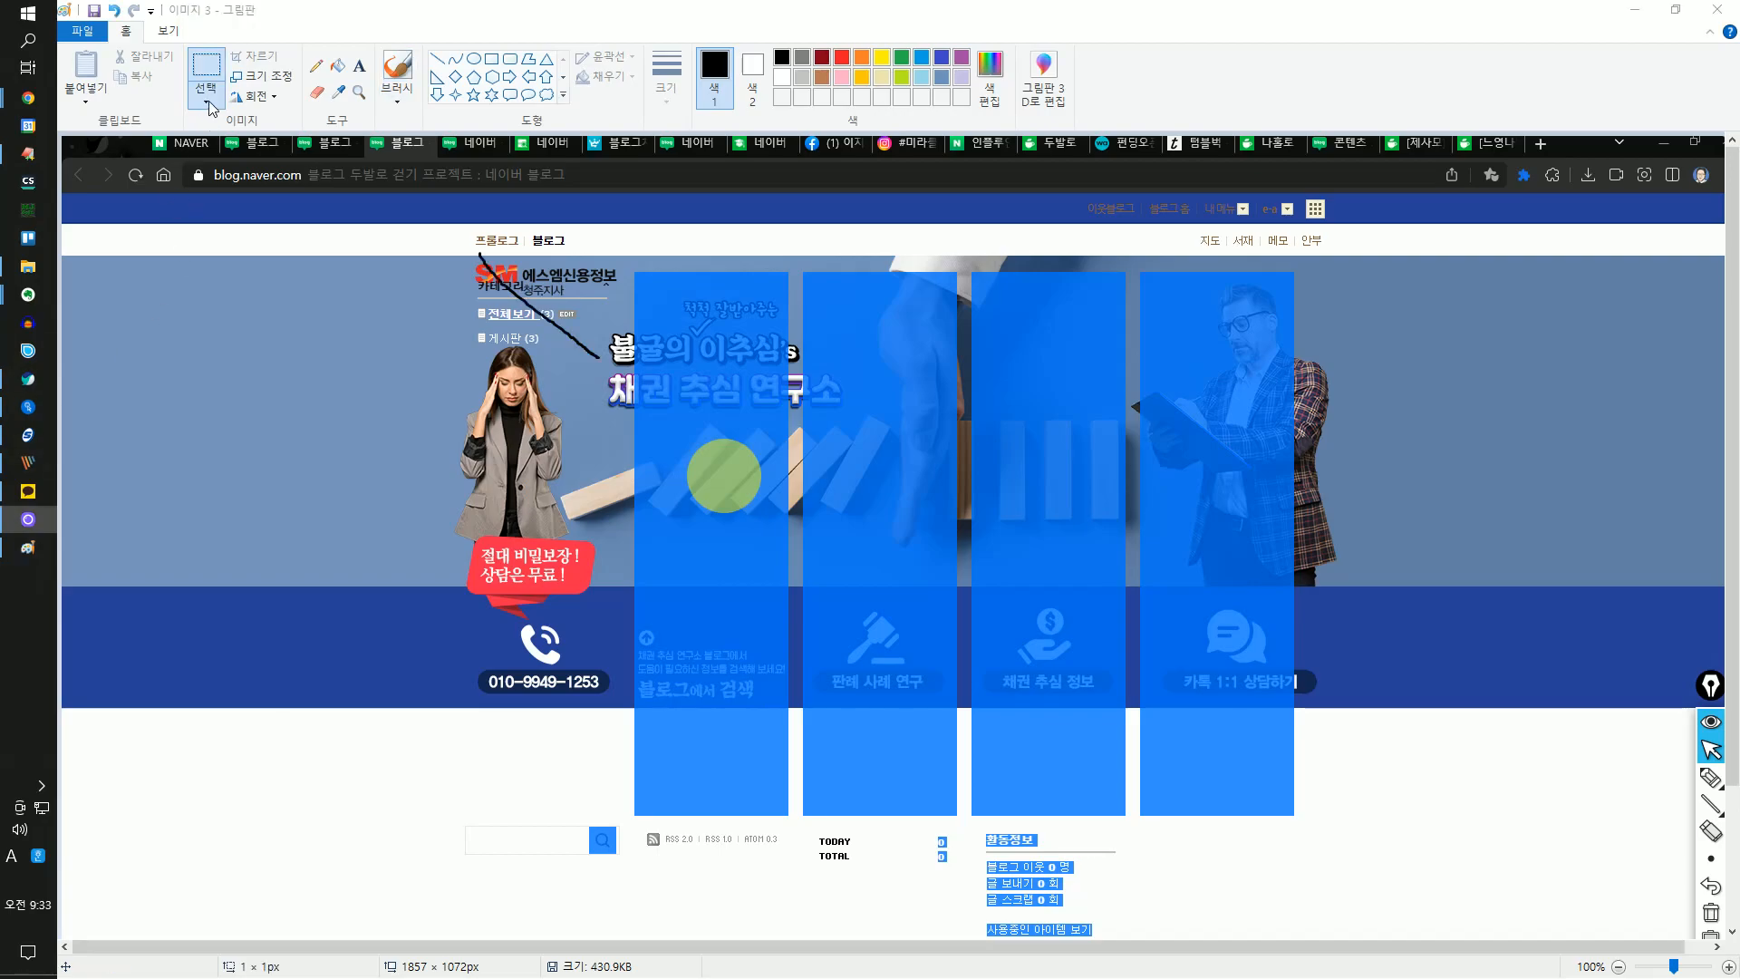
drag(797, 261, 965, 754)
drag(964, 825, 963, 827)
click(254, 56)
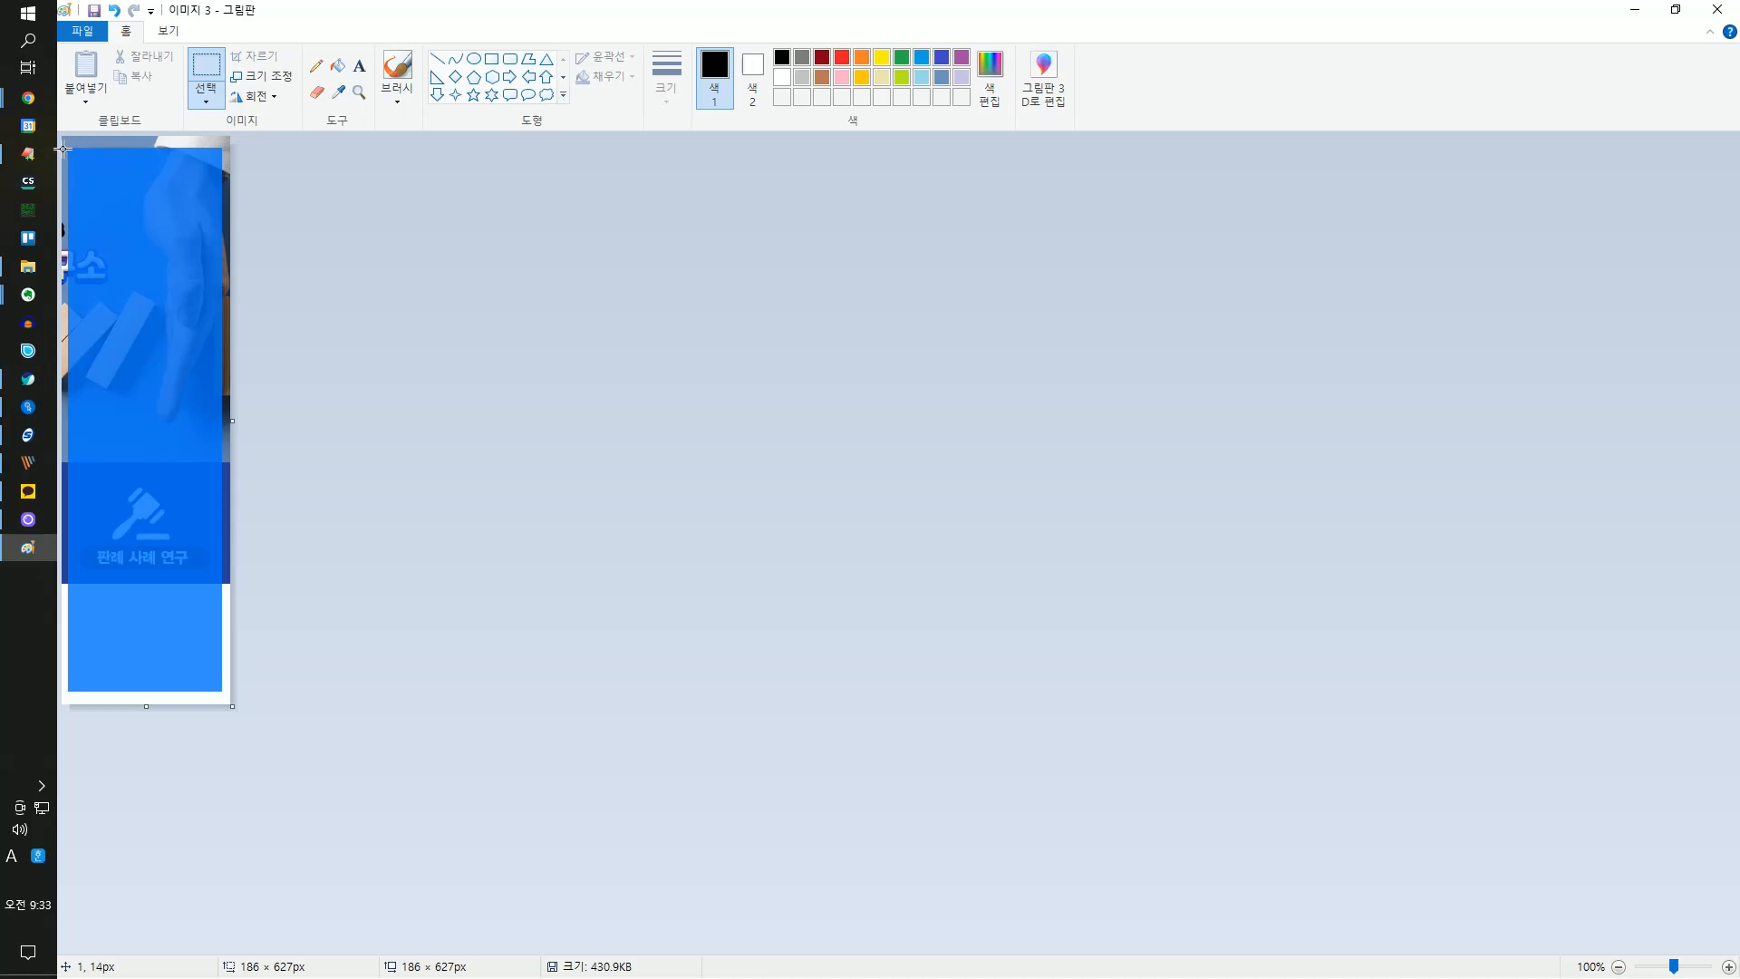
- Crop the image tightly to the blue widget's edges, to about 172 × 606 px
drag(68, 147, 280, 575)
drag(235, 690, 223, 695)
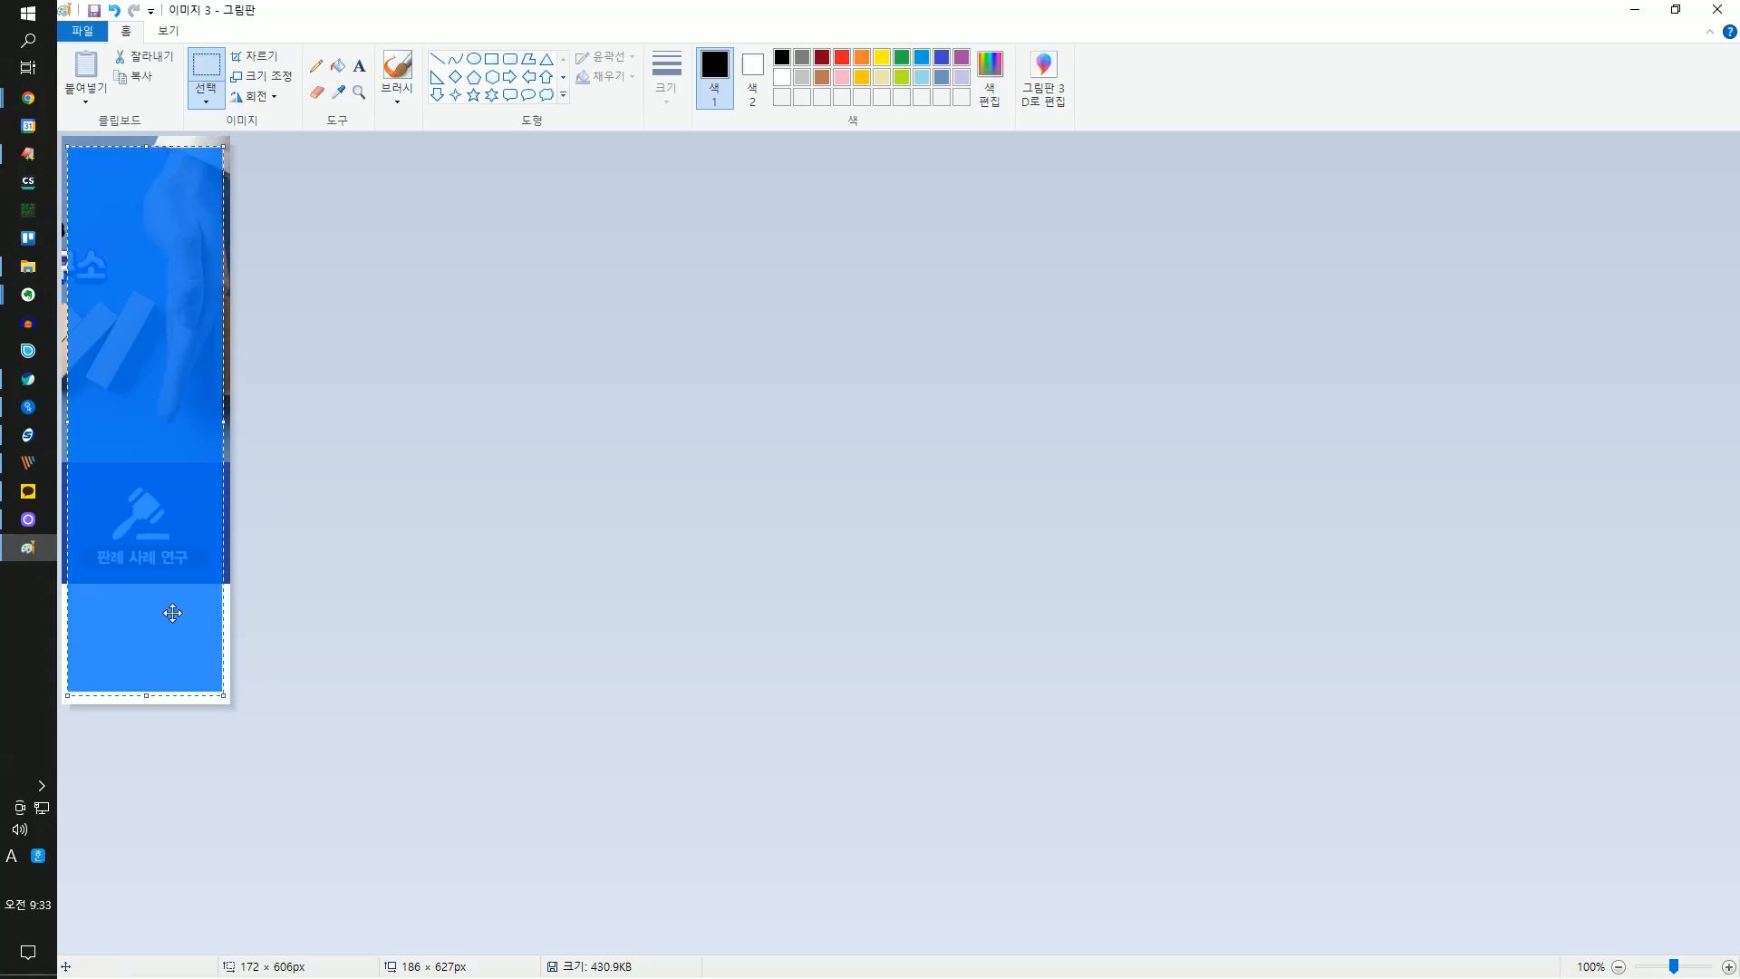
click(259, 60)
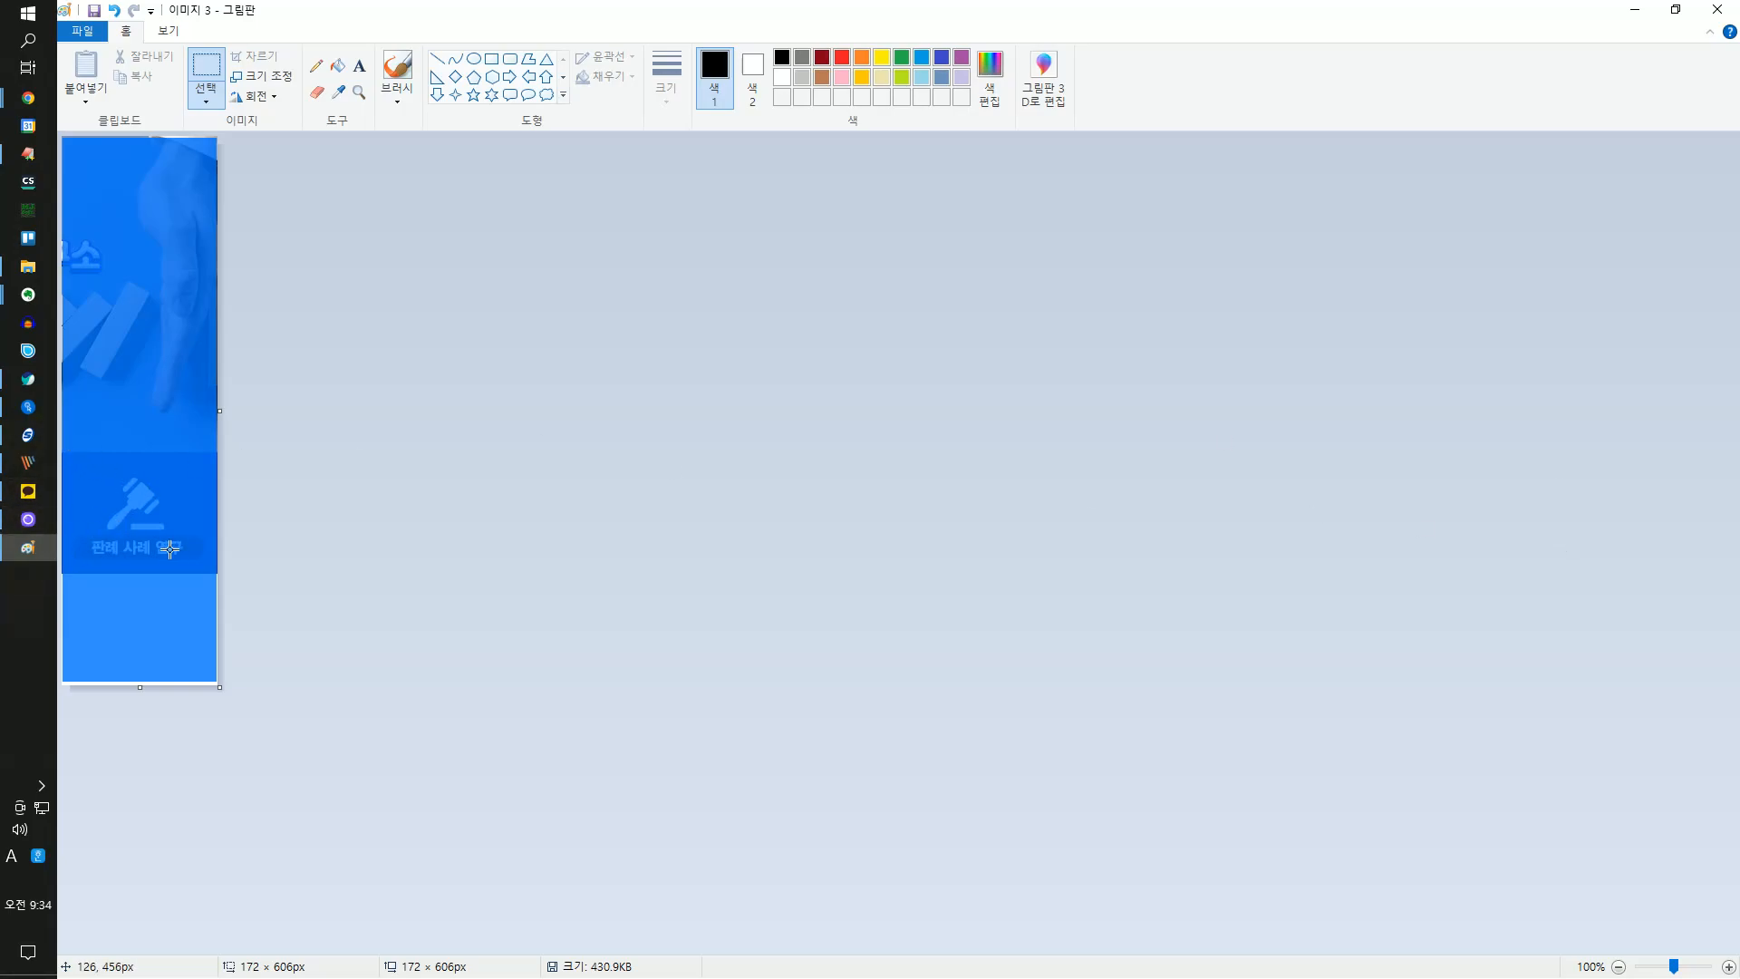
- Launch Epic Pen and select the darker 판례 사례 연구 link area in the cropped widget, about 170 × 136 px
click(27, 14)
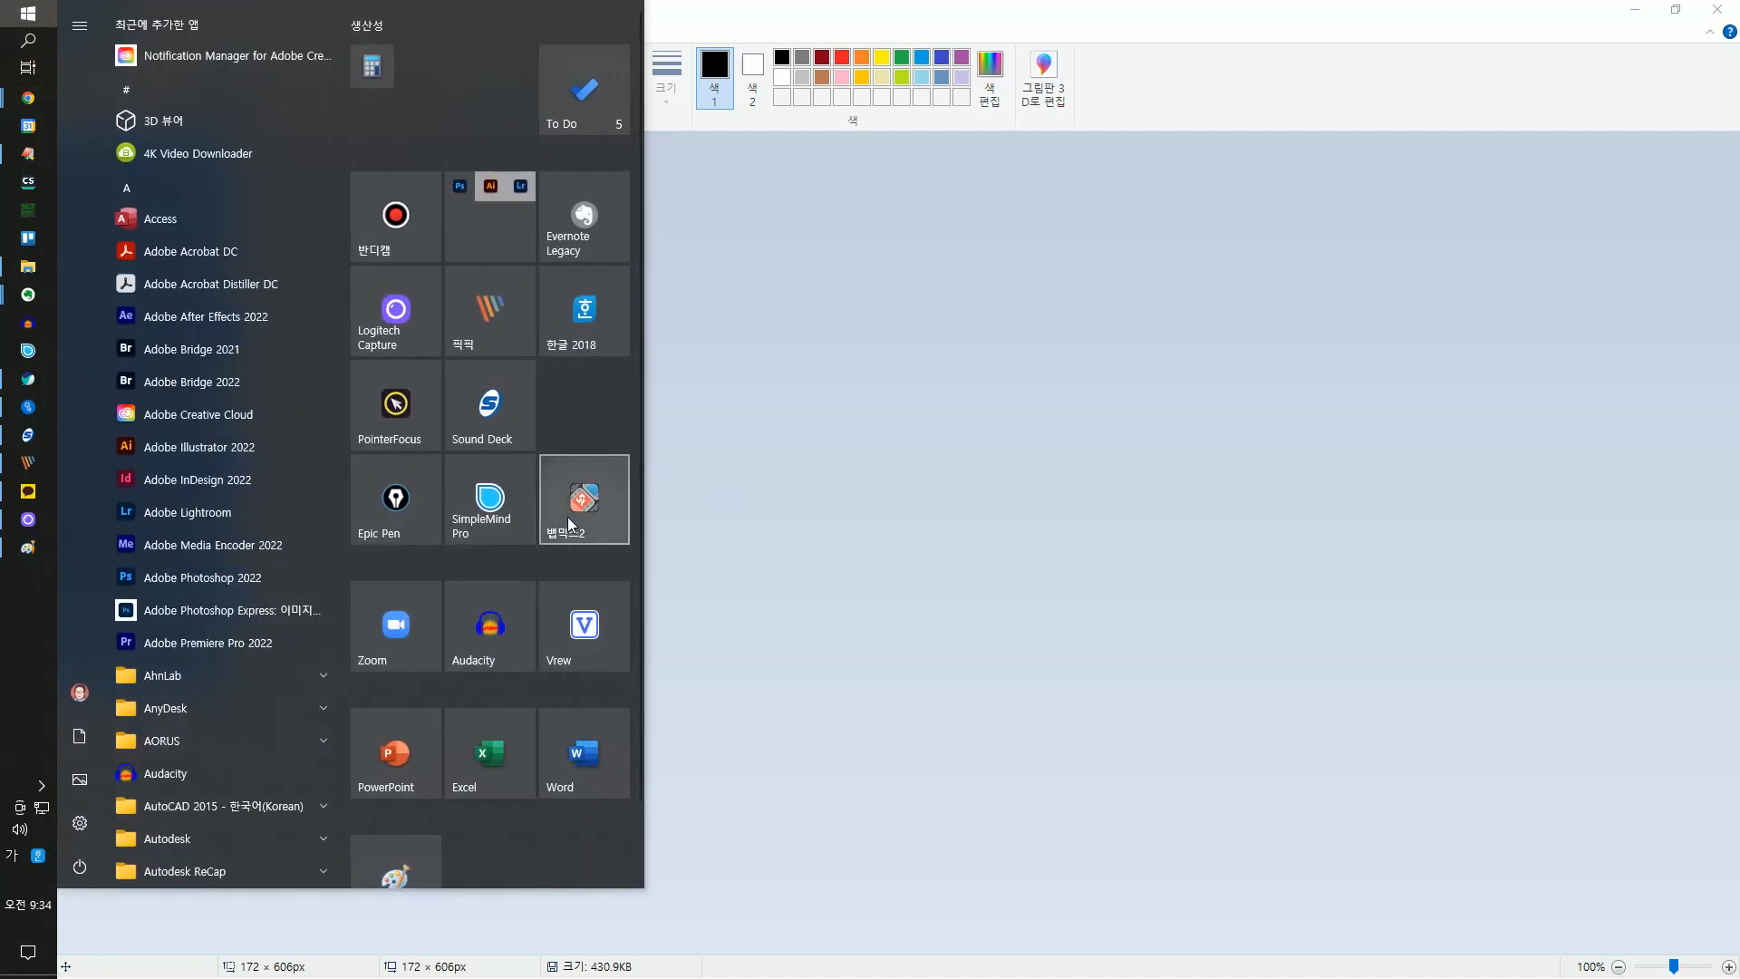
click(401, 522)
click(1702, 649)
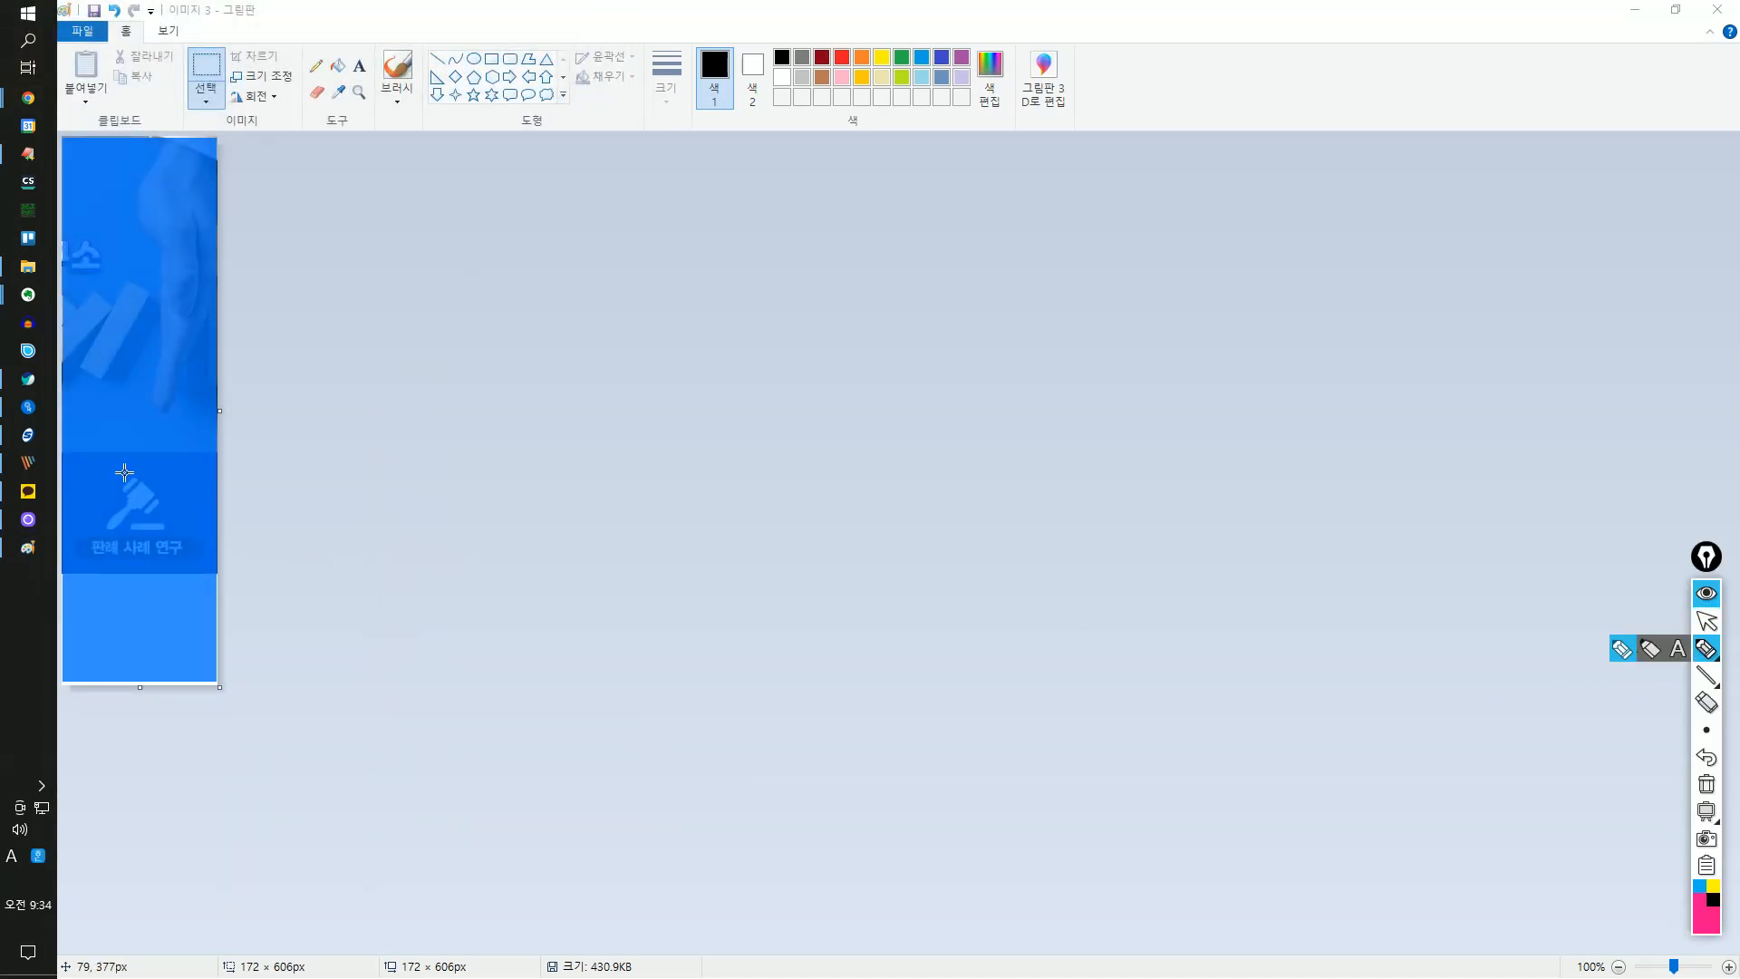
mouse_move(59, 449)
mouse_down()
mouse_move(181, 451)
mouse_move(217, 573)
mouse_up()
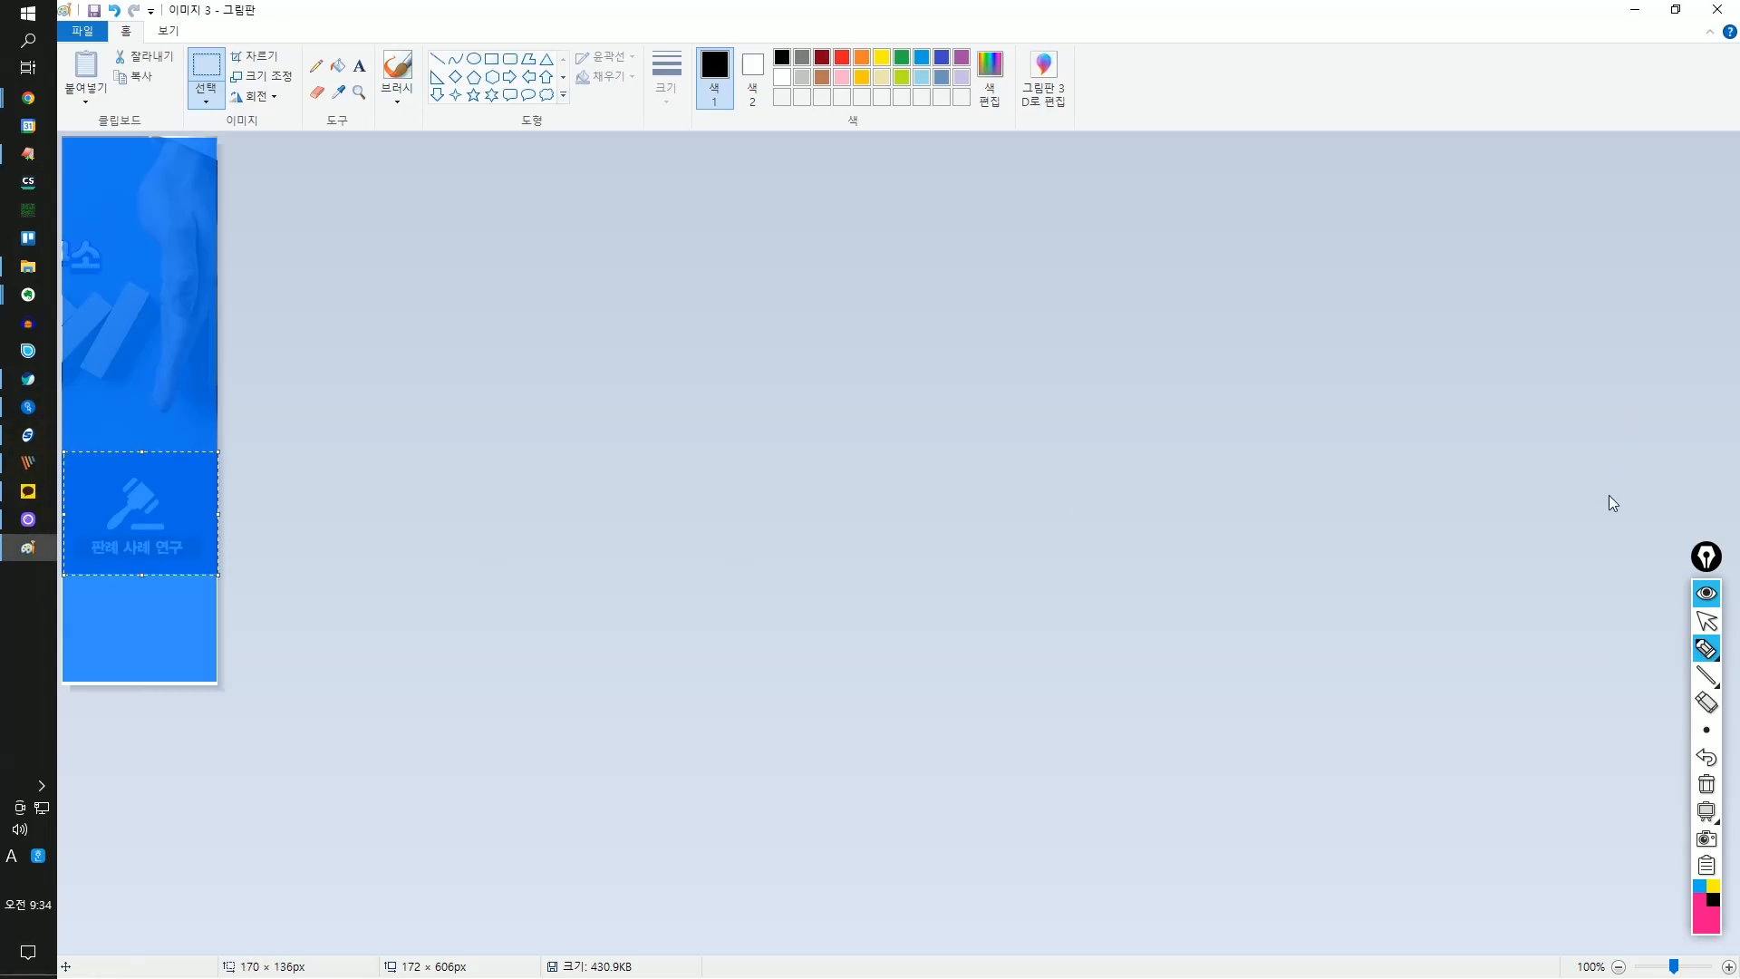
- Restore 그림판 to its smaller window and clear the selection around the 판례 사례 연구 area
click(1675, 11)
click(1707, 622)
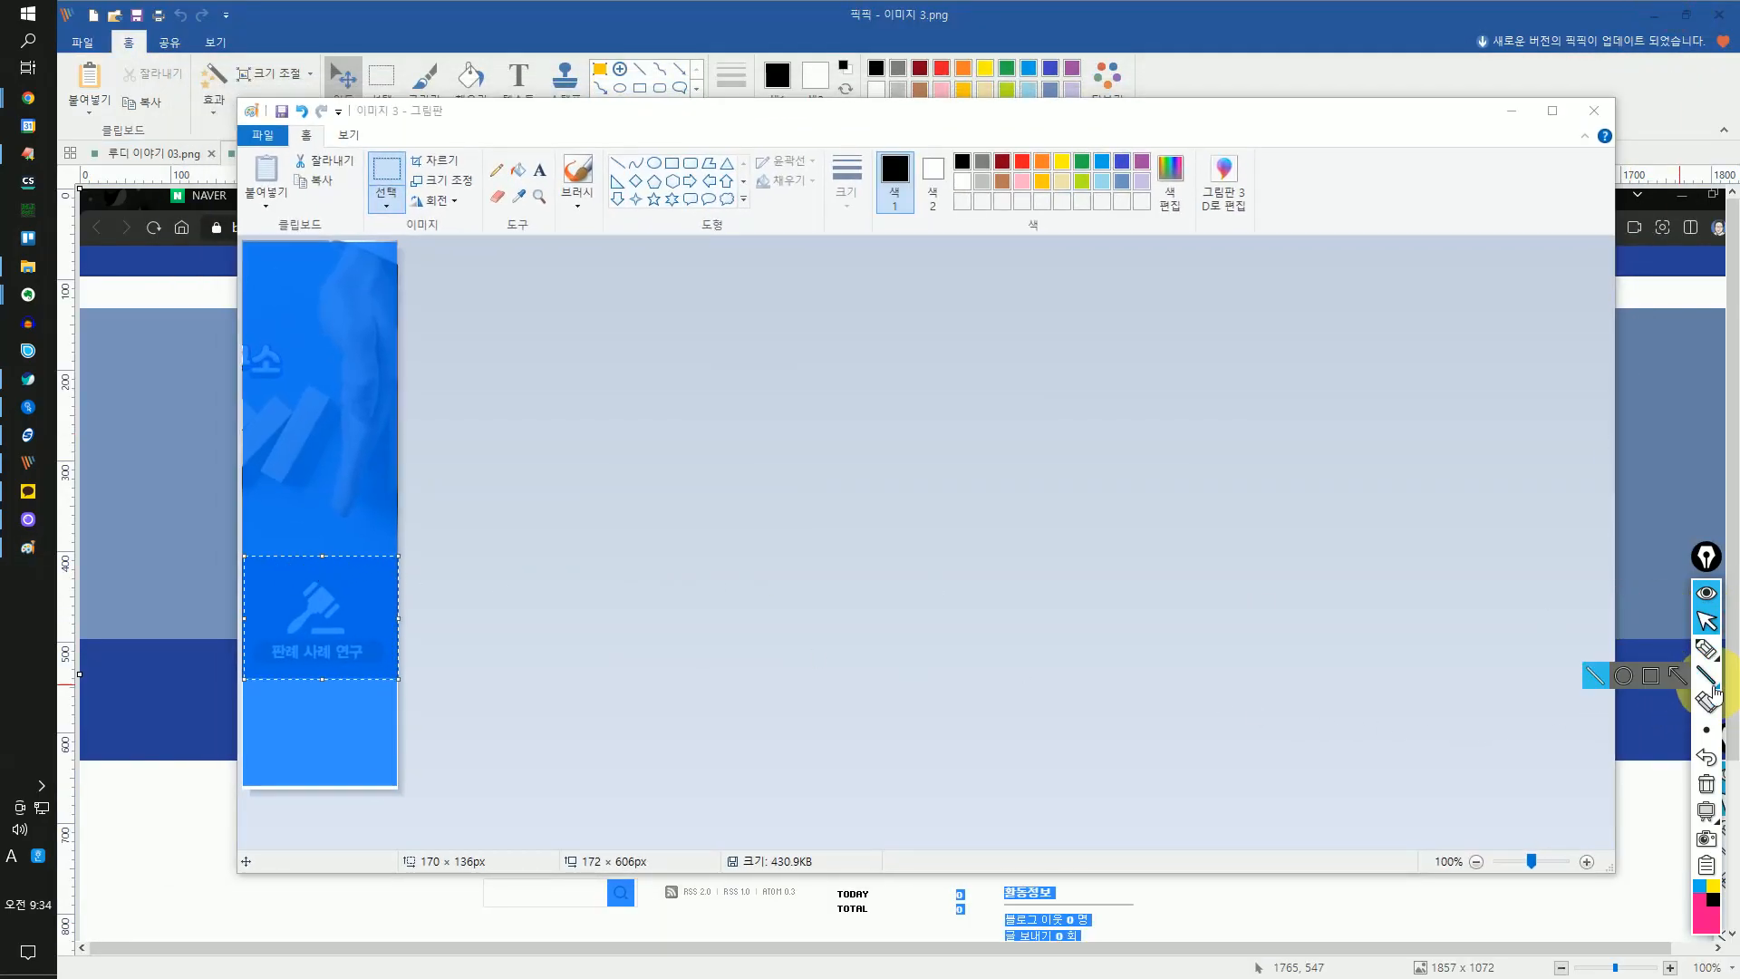
mouse_move(1705, 650)
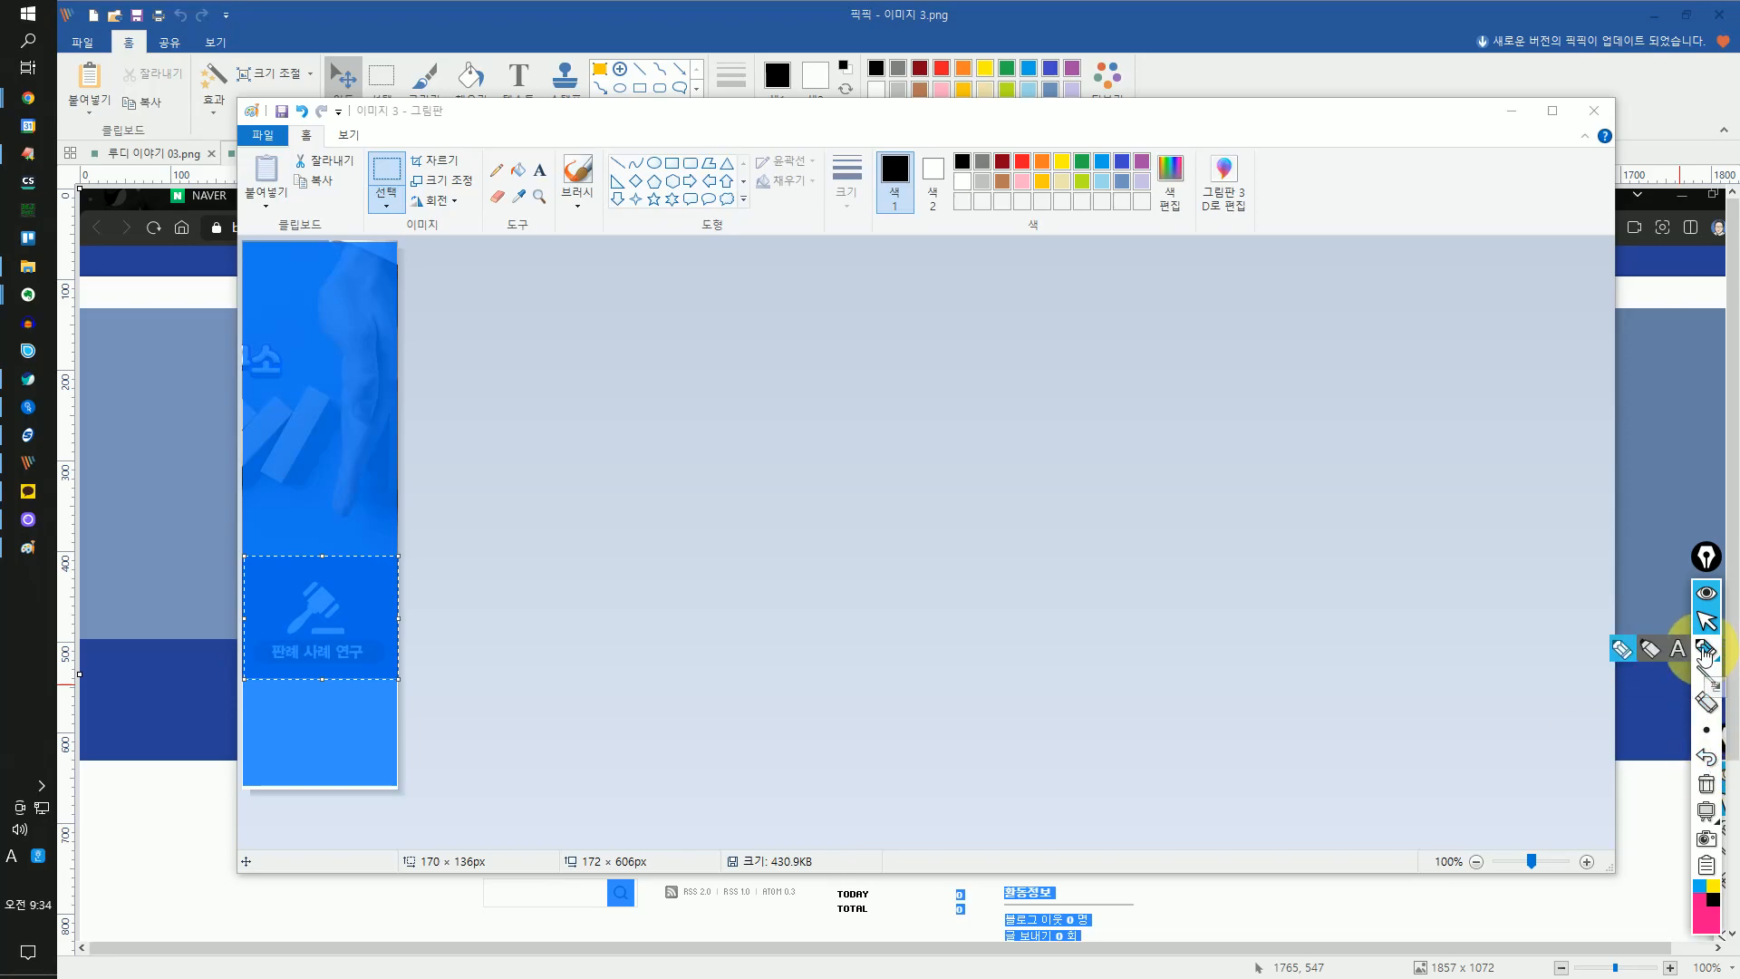
click(1622, 649)
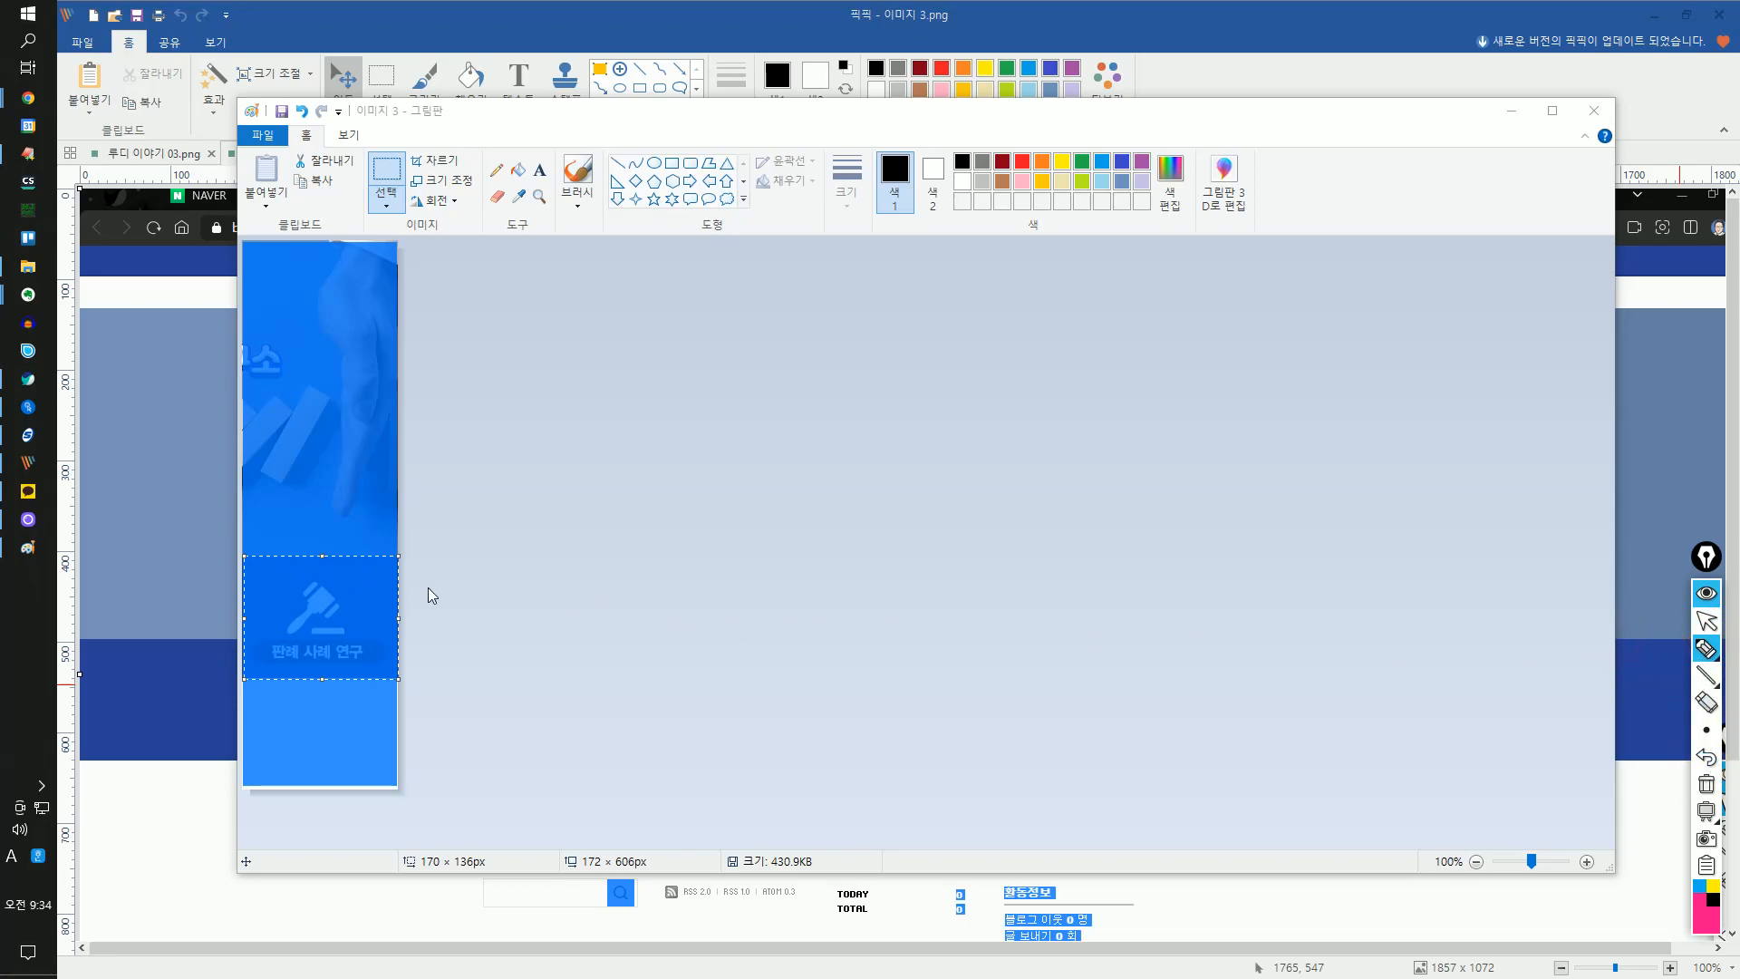
click(484, 587)
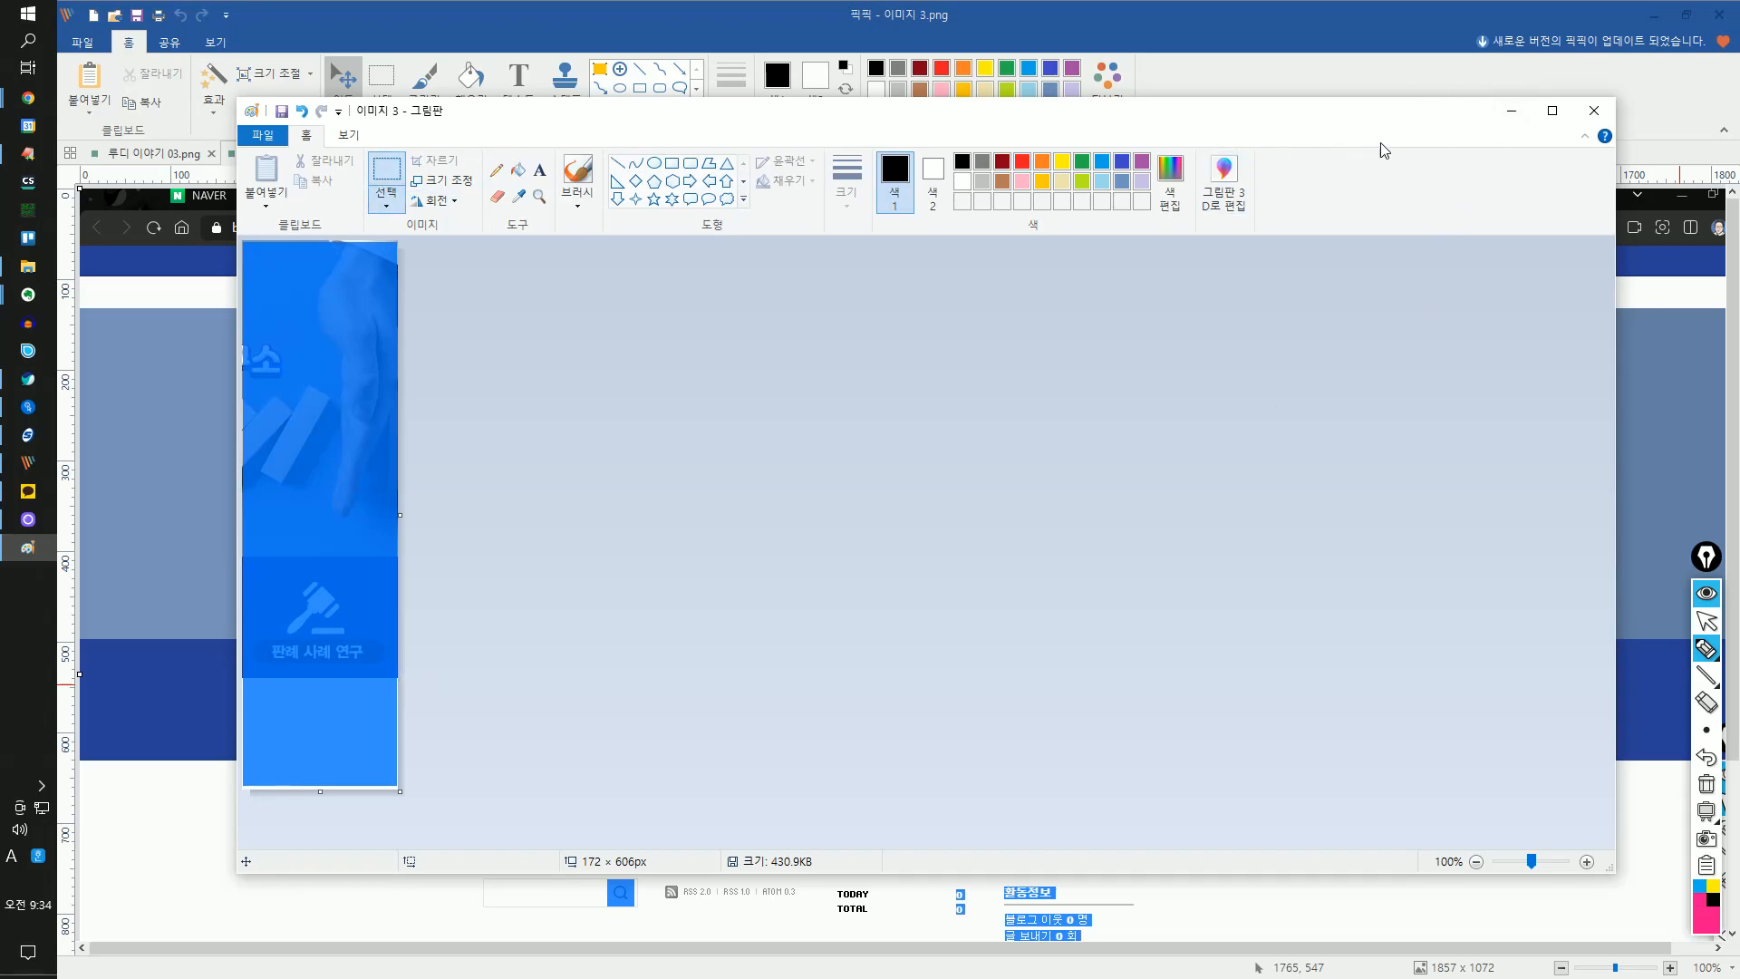
- Minimize 그림판 and 픽픽 to show the blog page in the browser, with Epic Pen in cursor mode
click(1511, 111)
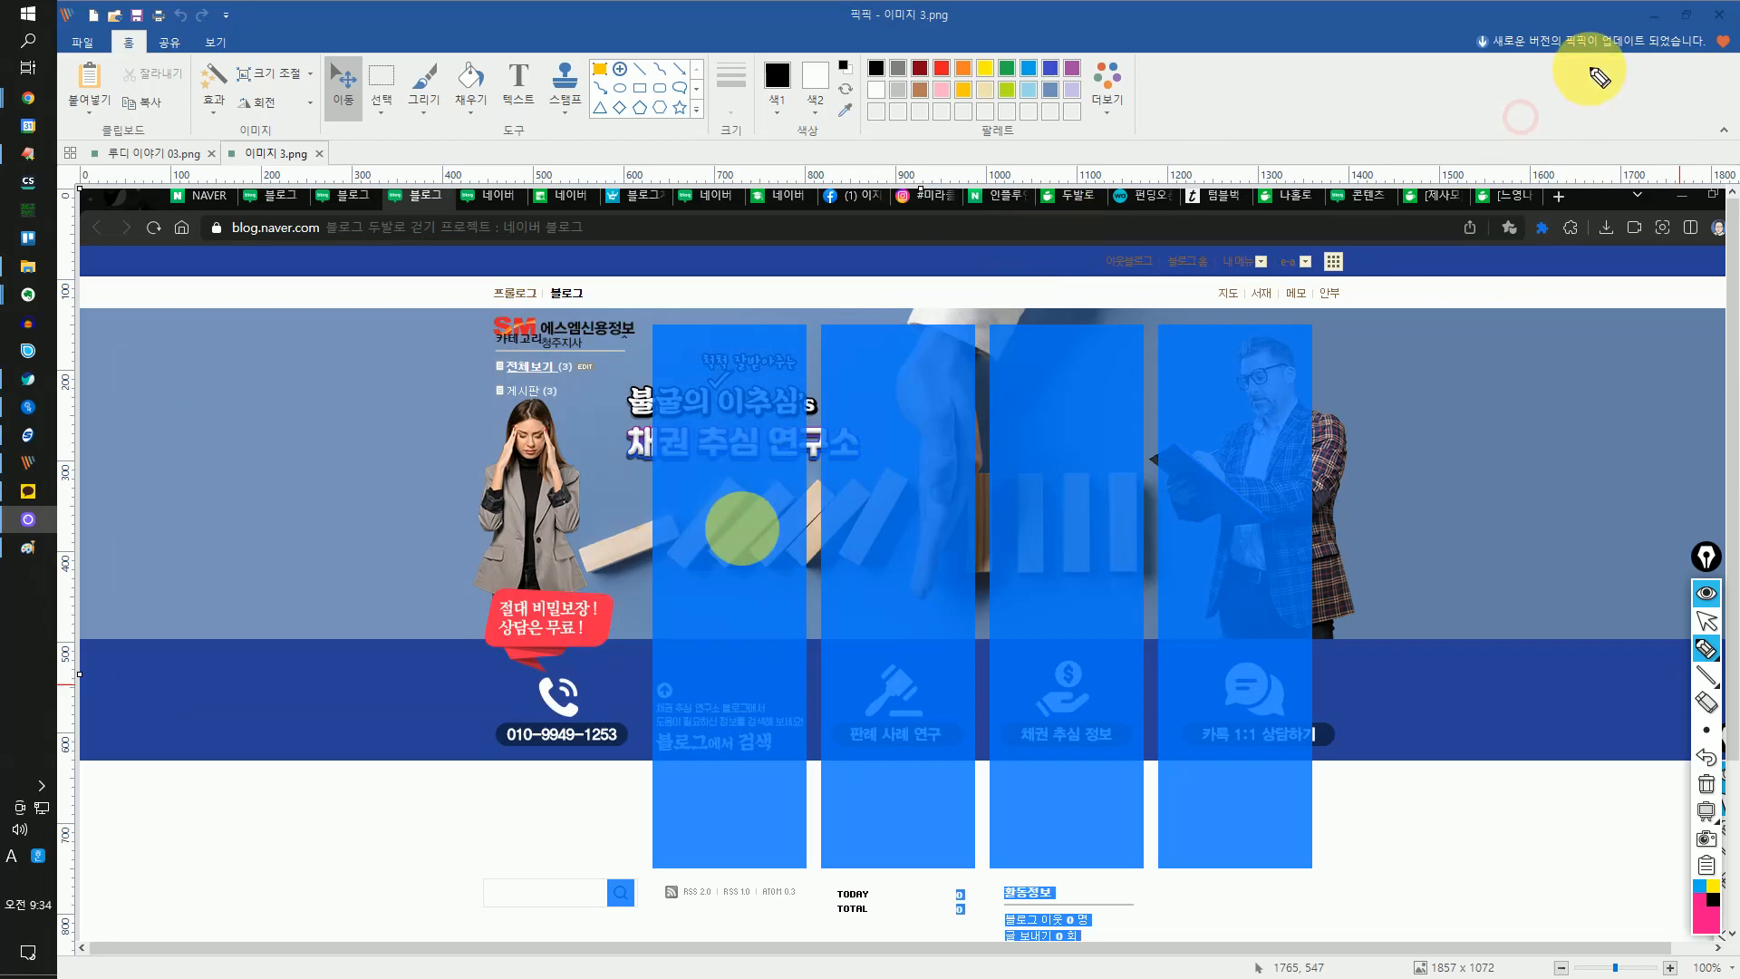
click(1706, 621)
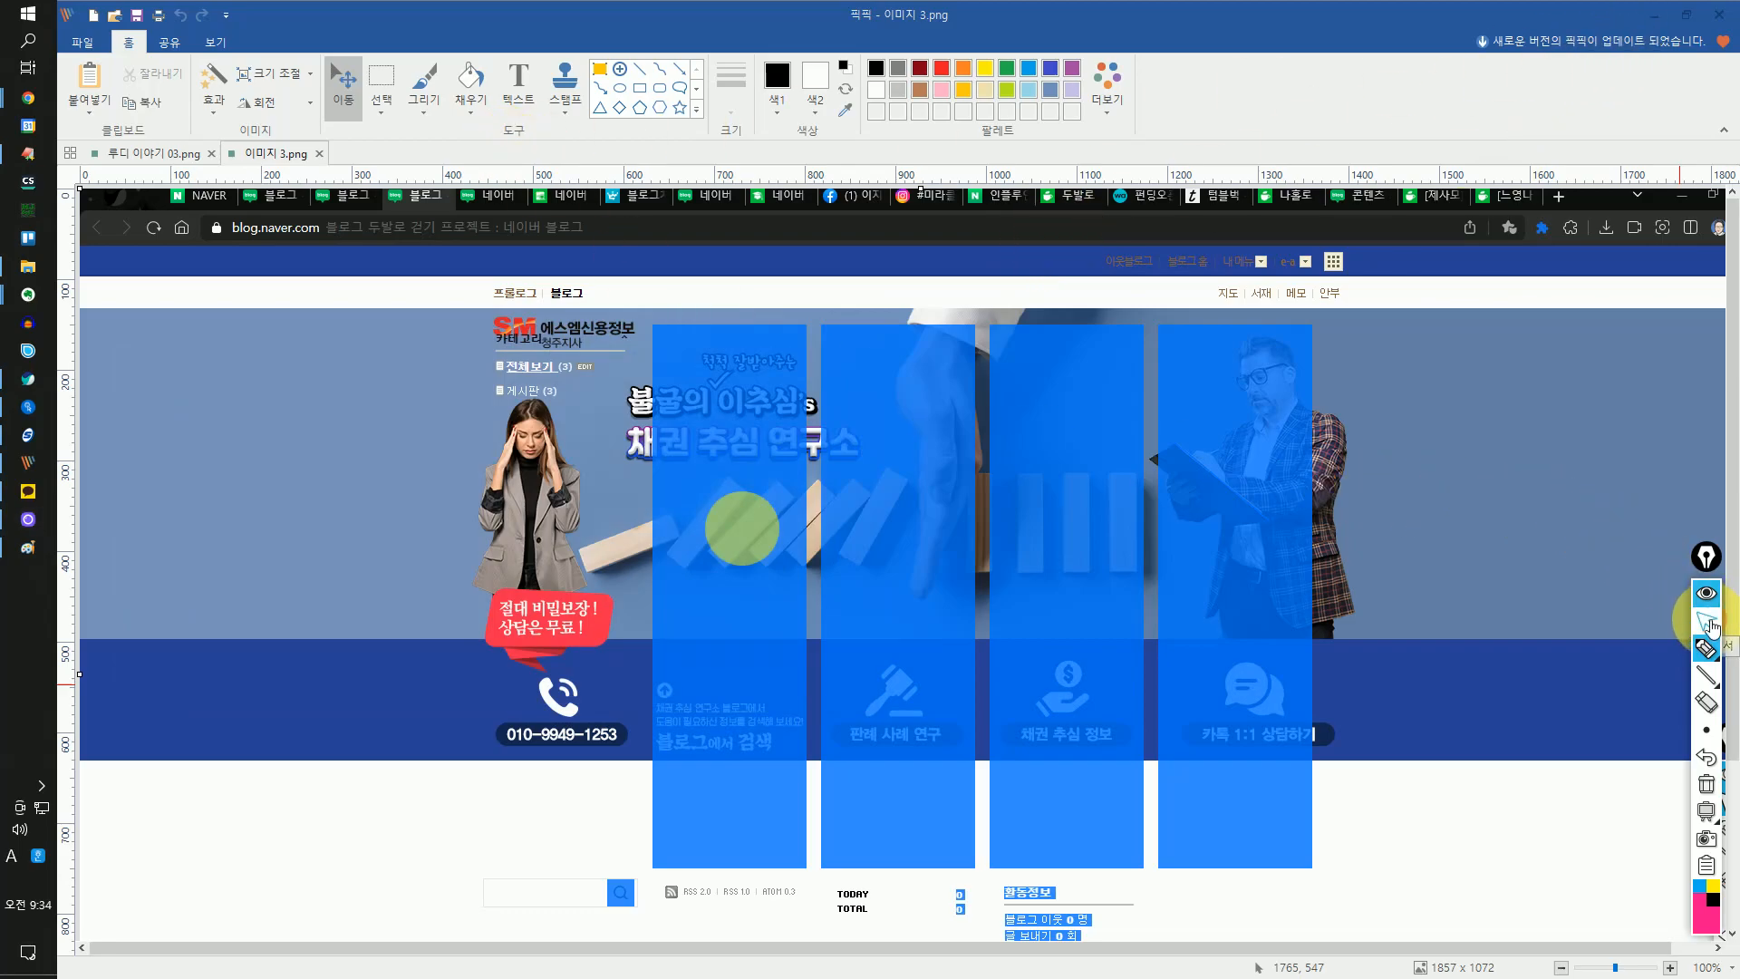
click(1651, 11)
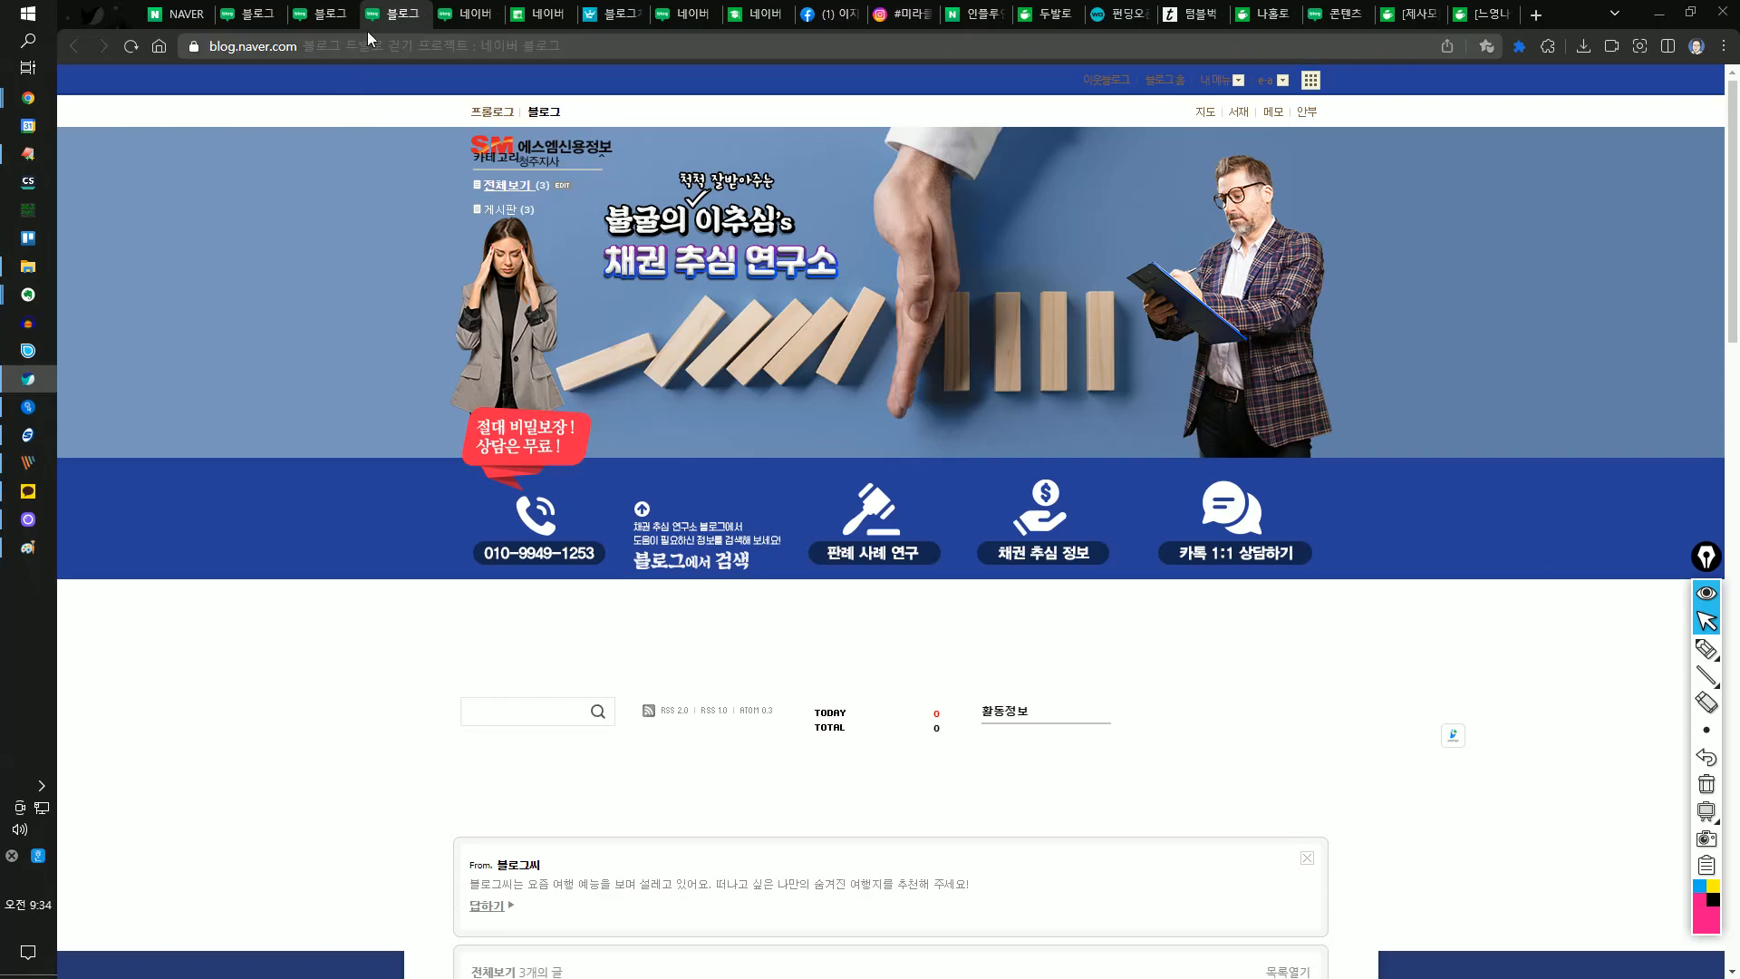
- Find the yellow image-map HTML code block in the Naver blog post about linking transparent widgets
click(467, 14)
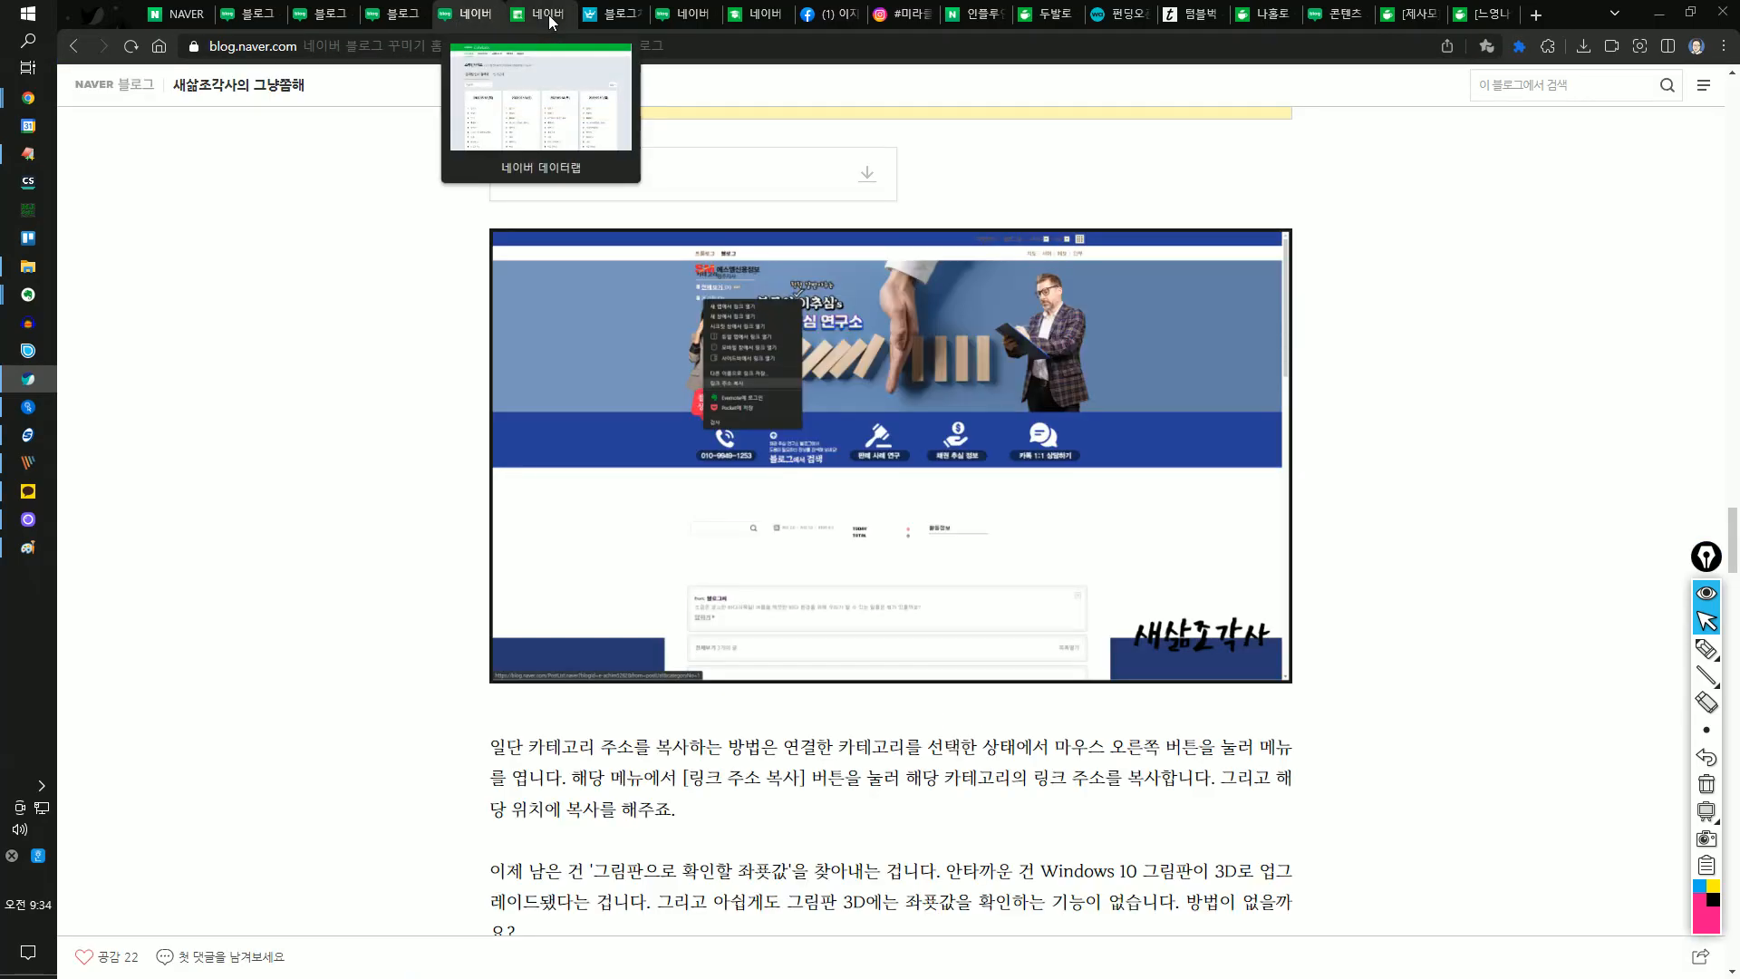
scroll(707, 453, down, 20)
scroll(725, 457, up, 5)
scroll(727, 456, up, 15)
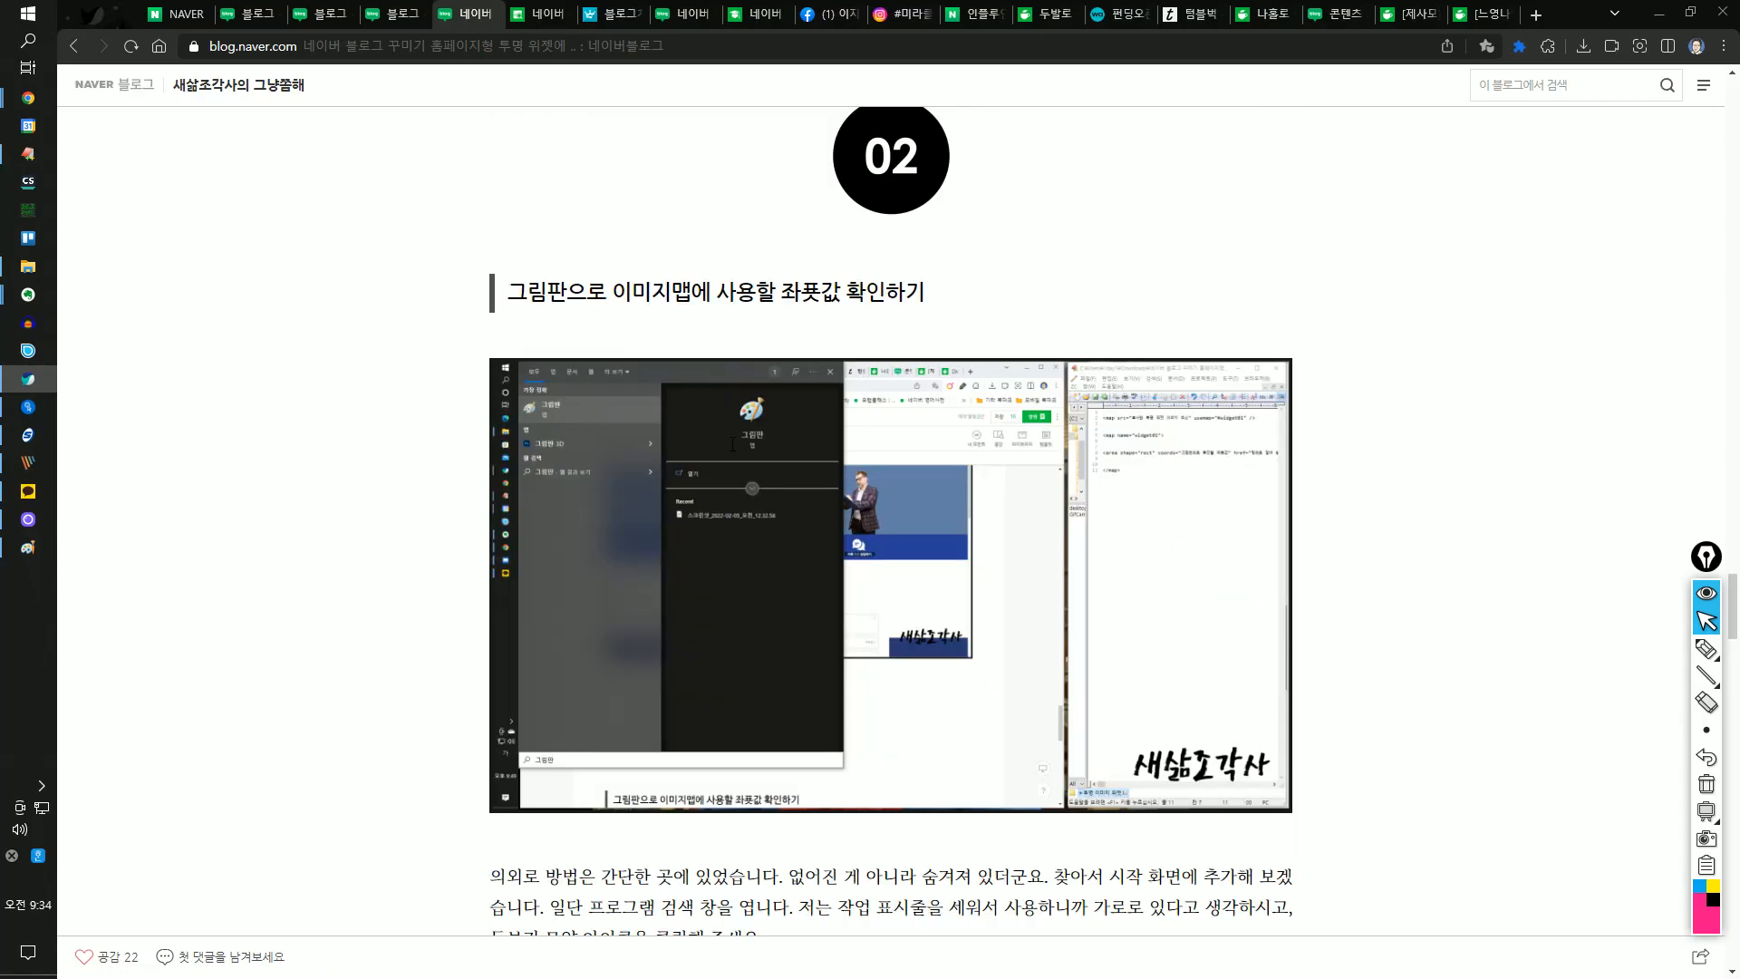
scroll(746, 455, down, 15)
scroll(812, 508, up, 15)
scroll(770, 509, up, 10)
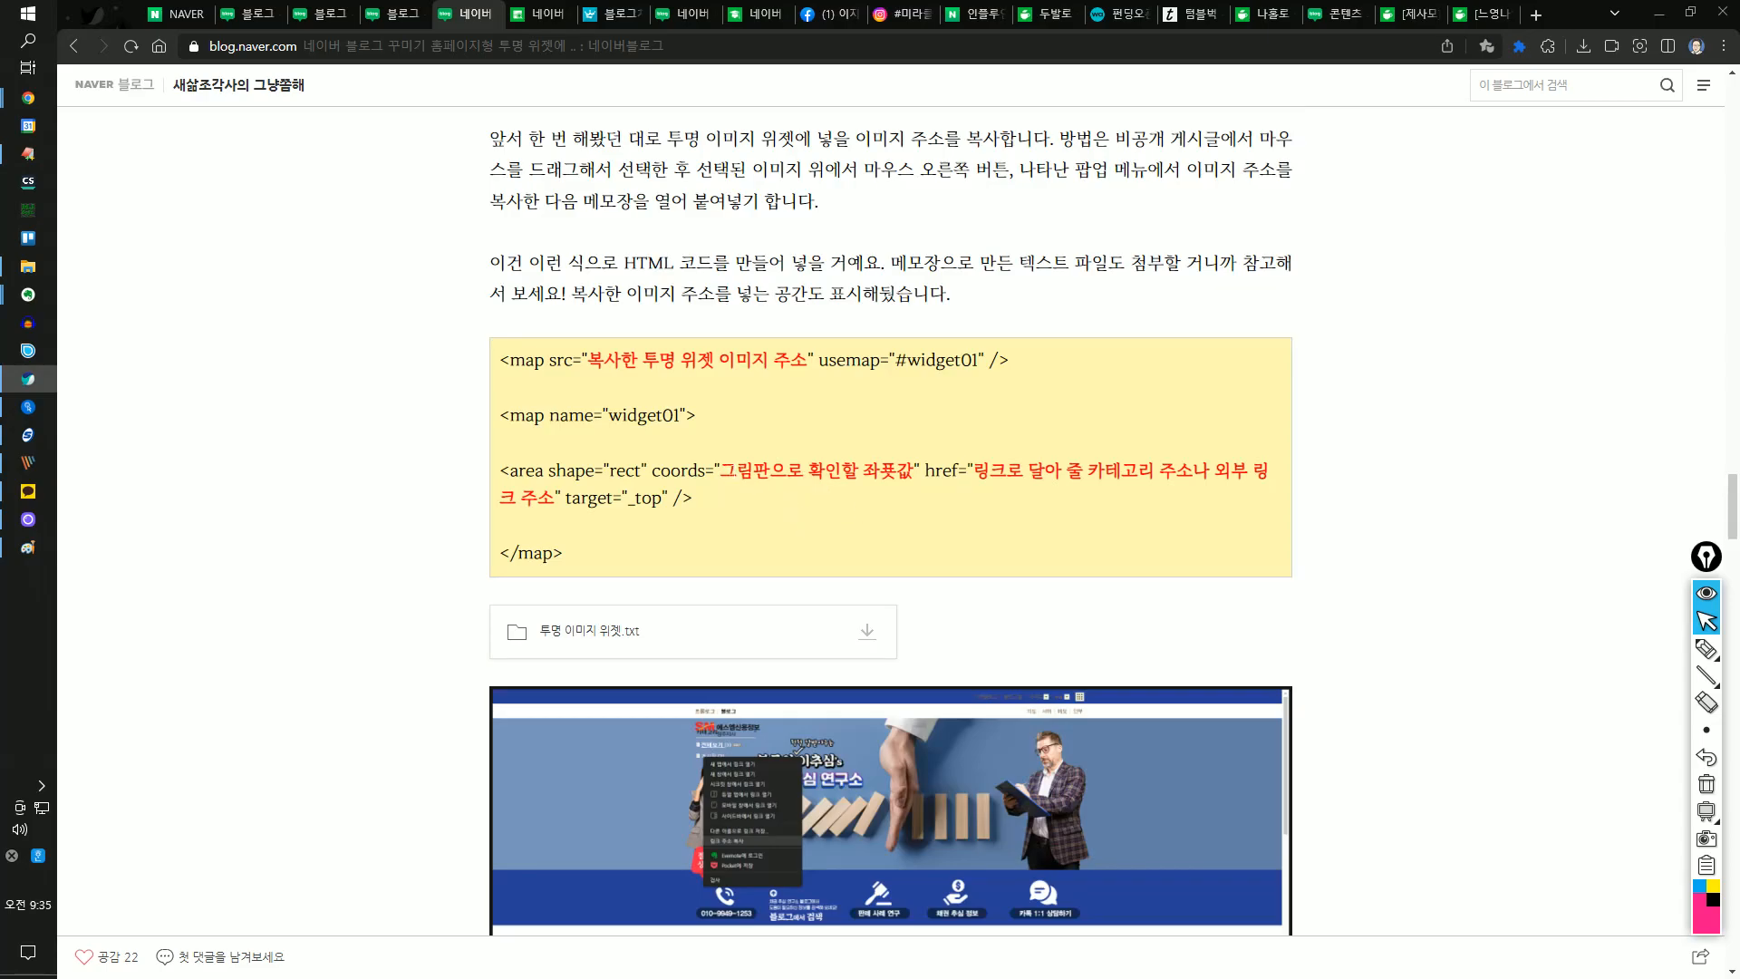
- Circle the 그림판으로 확인할 좌푯값 placeholder in the area coords attribute with the pink pen
click(1706, 648)
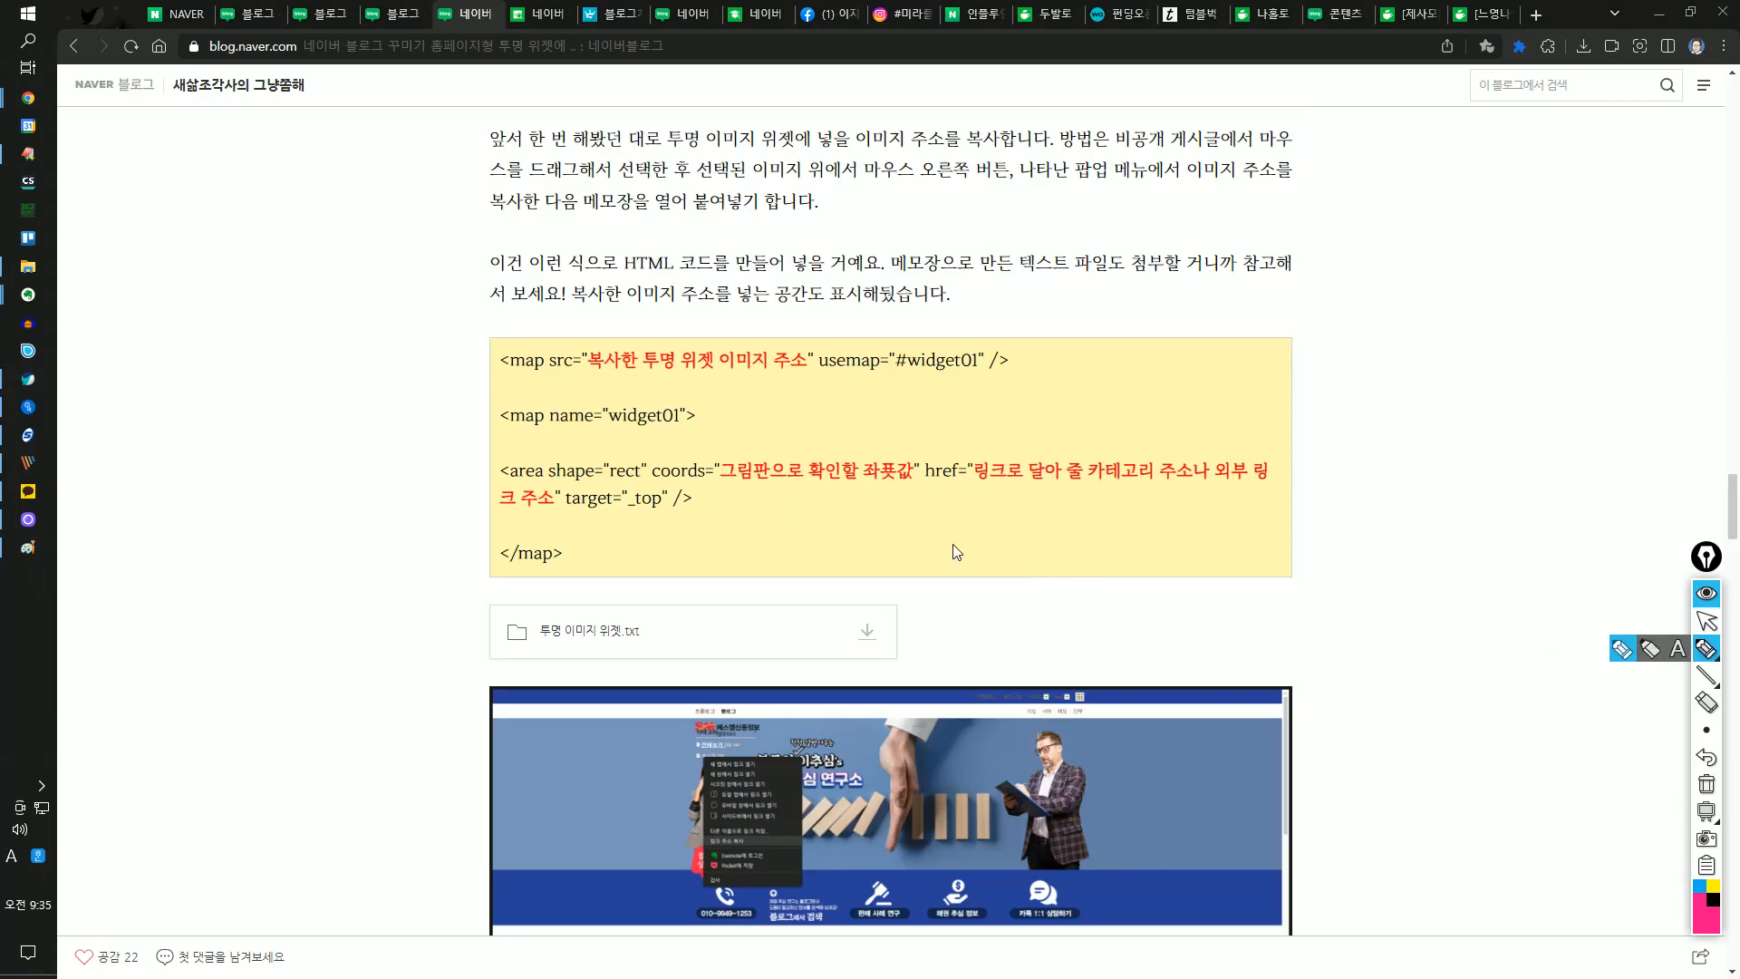
click(1708, 647)
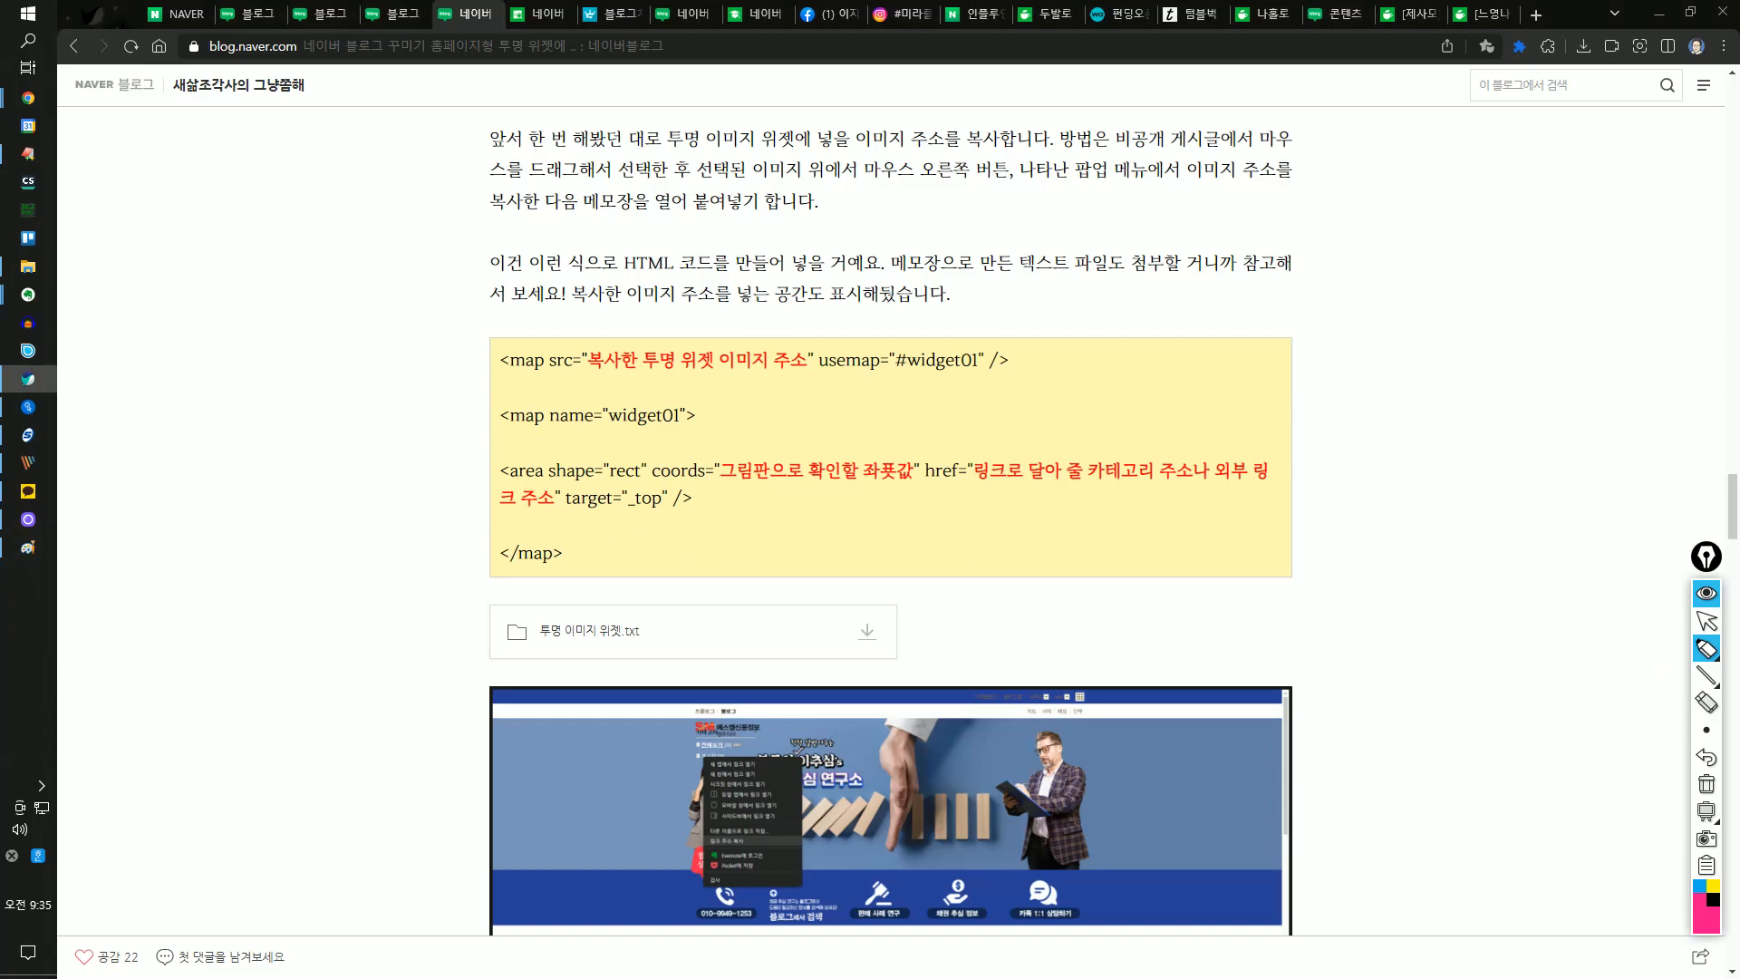
key(Escape)
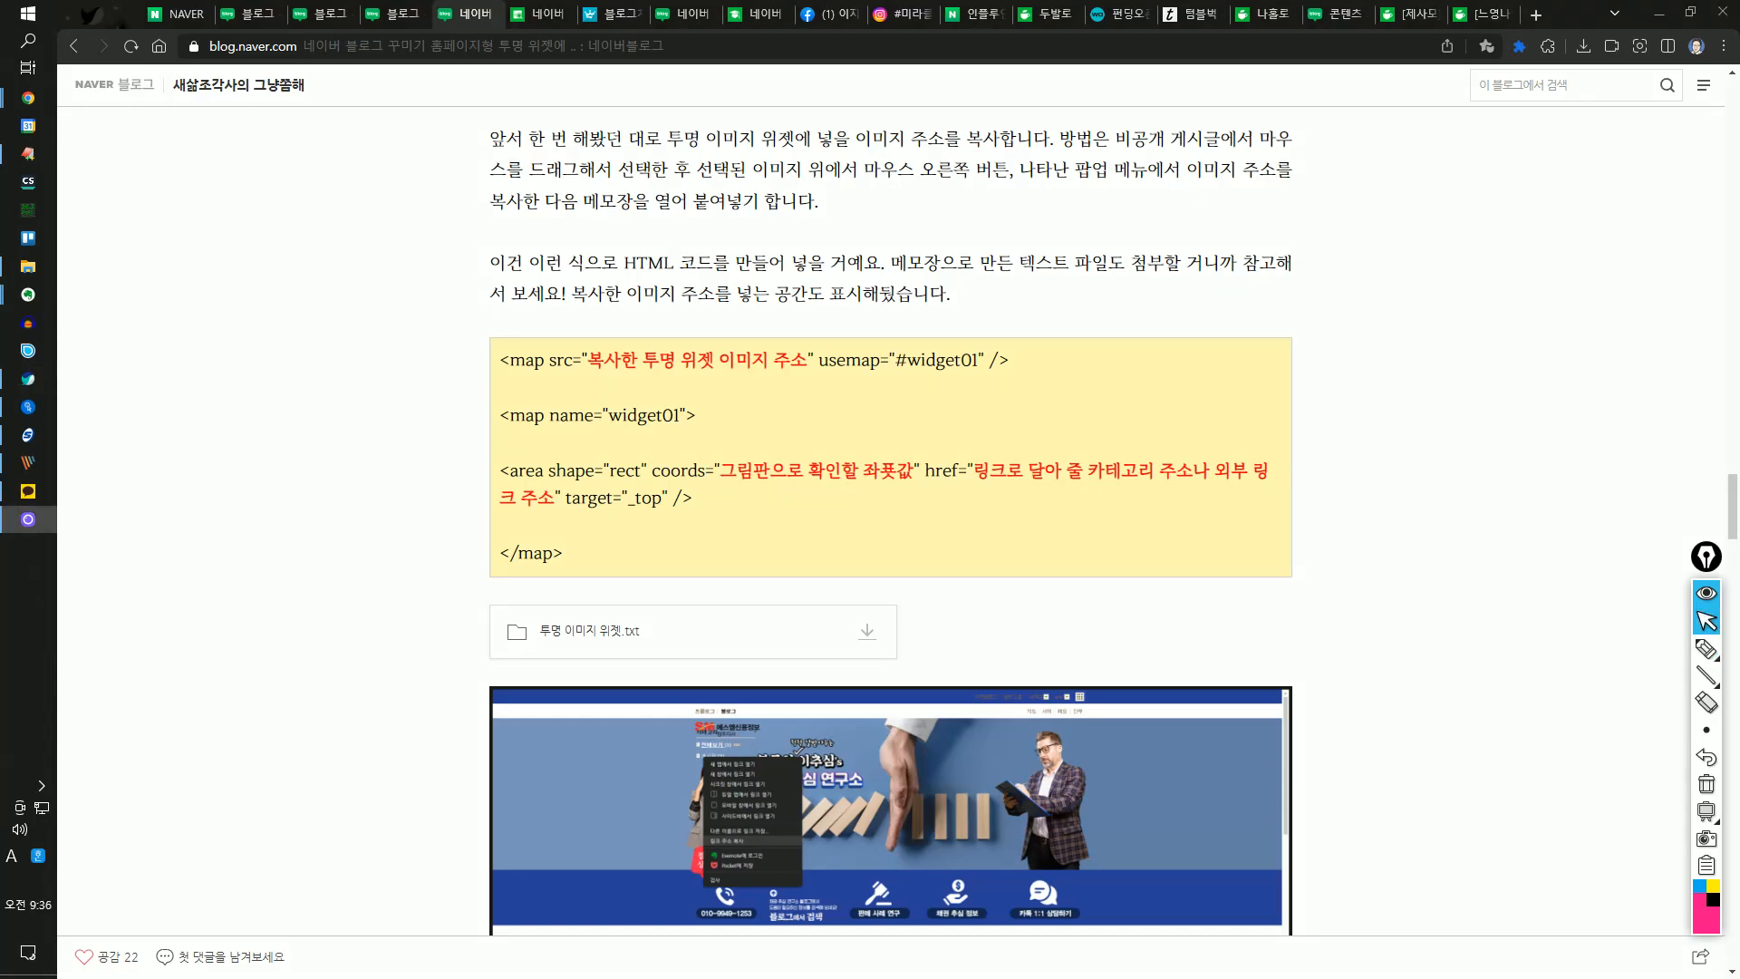
click(1709, 650)
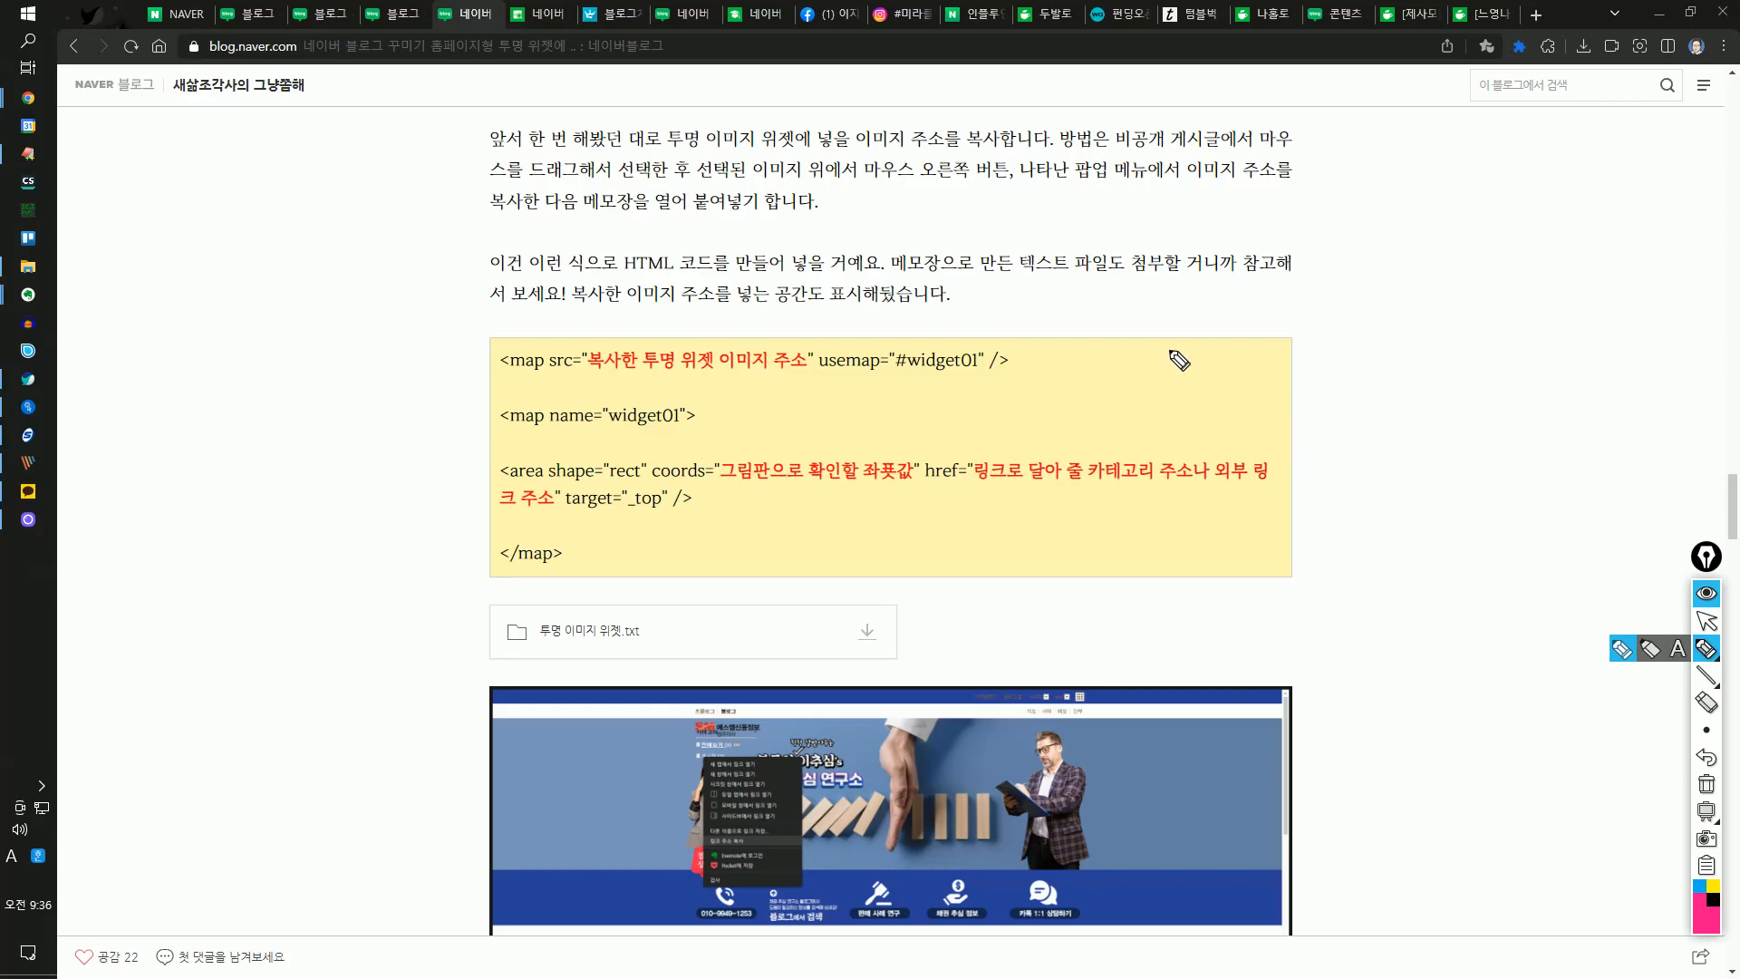
mouse_move(906, 492)
mouse_down()
mouse_move(791, 492)
mouse_move(693, 461)
mouse_move(876, 429)
mouse_move(865, 497)
mouse_up()
- Handwrite and circle example coordinate pairs above the code, and sketch a rectangle beside it with two opposite corners marked
drag(301, 258, 312, 252)
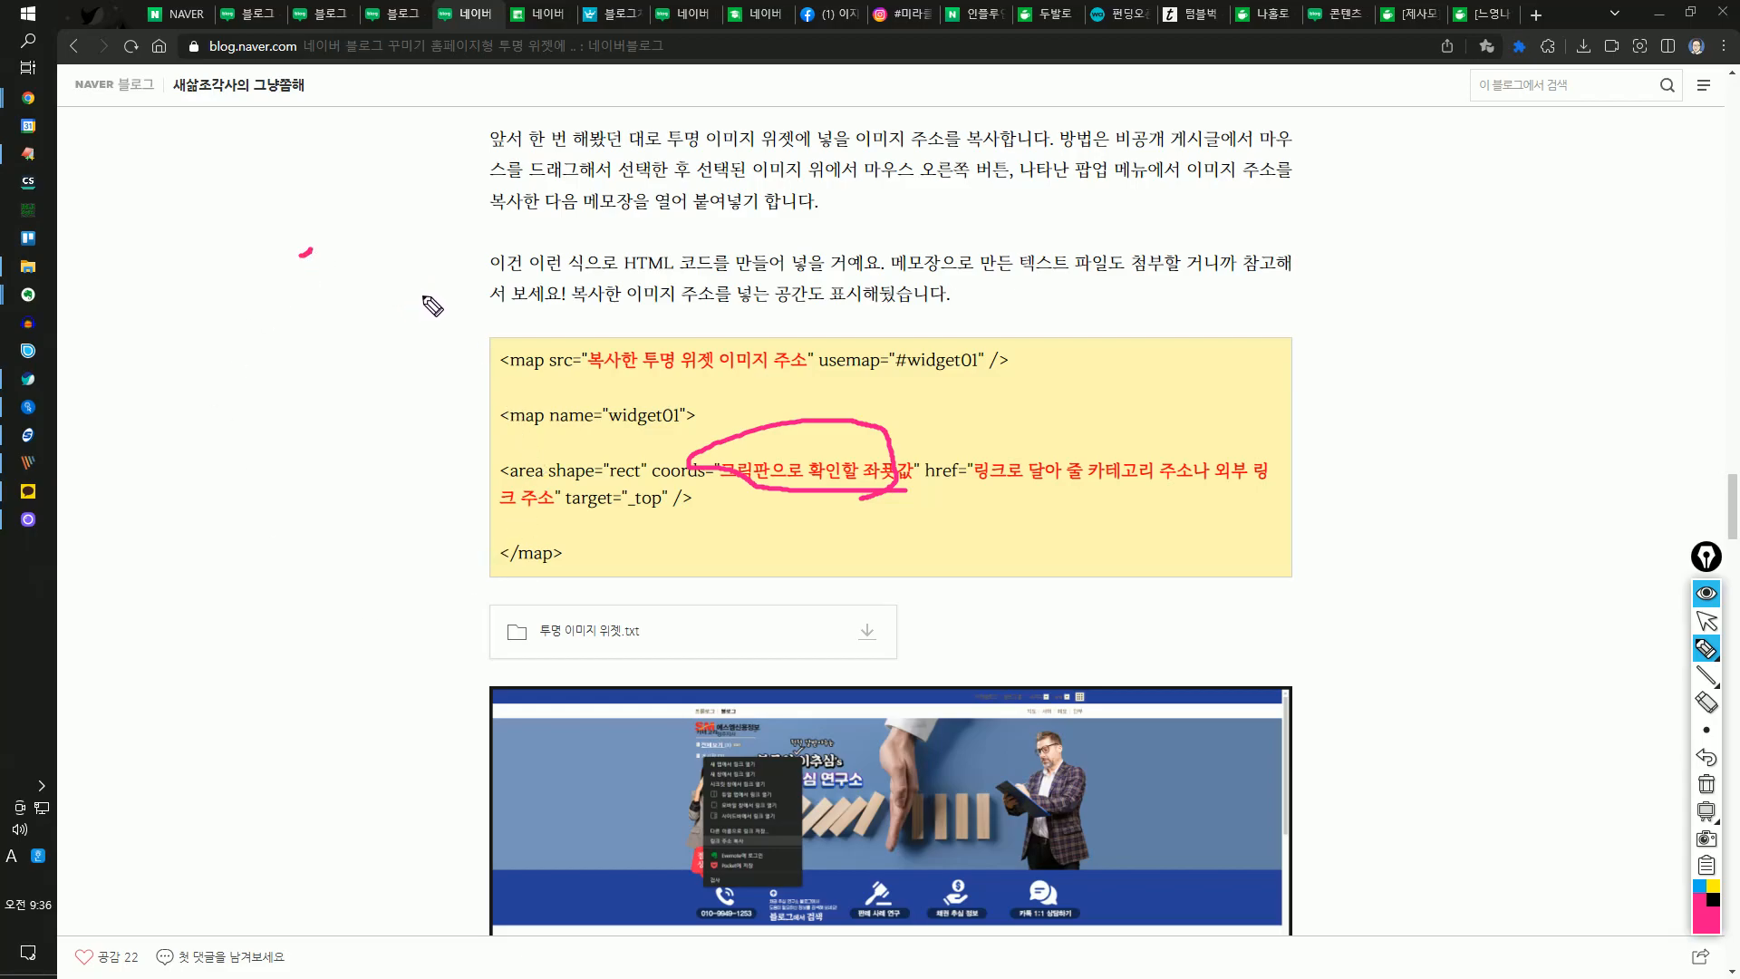
mouse_move(404, 280)
mouse_down()
mouse_move(521, 299)
mouse_move(575, 341)
mouse_move(573, 305)
mouse_move(580, 329)
mouse_move(612, 303)
mouse_move(624, 322)
mouse_move(735, 323)
mouse_move(796, 302)
mouse_move(783, 319)
mouse_move(964, 328)
mouse_move(960, 369)
mouse_move(380, 383)
mouse_move(572, 257)
mouse_move(950, 326)
mouse_up()
mouse_move(1138, 203)
mouse_down()
mouse_move(1156, 411)
mouse_move(1625, 387)
mouse_move(1541, 230)
mouse_move(1594, 376)
mouse_up()
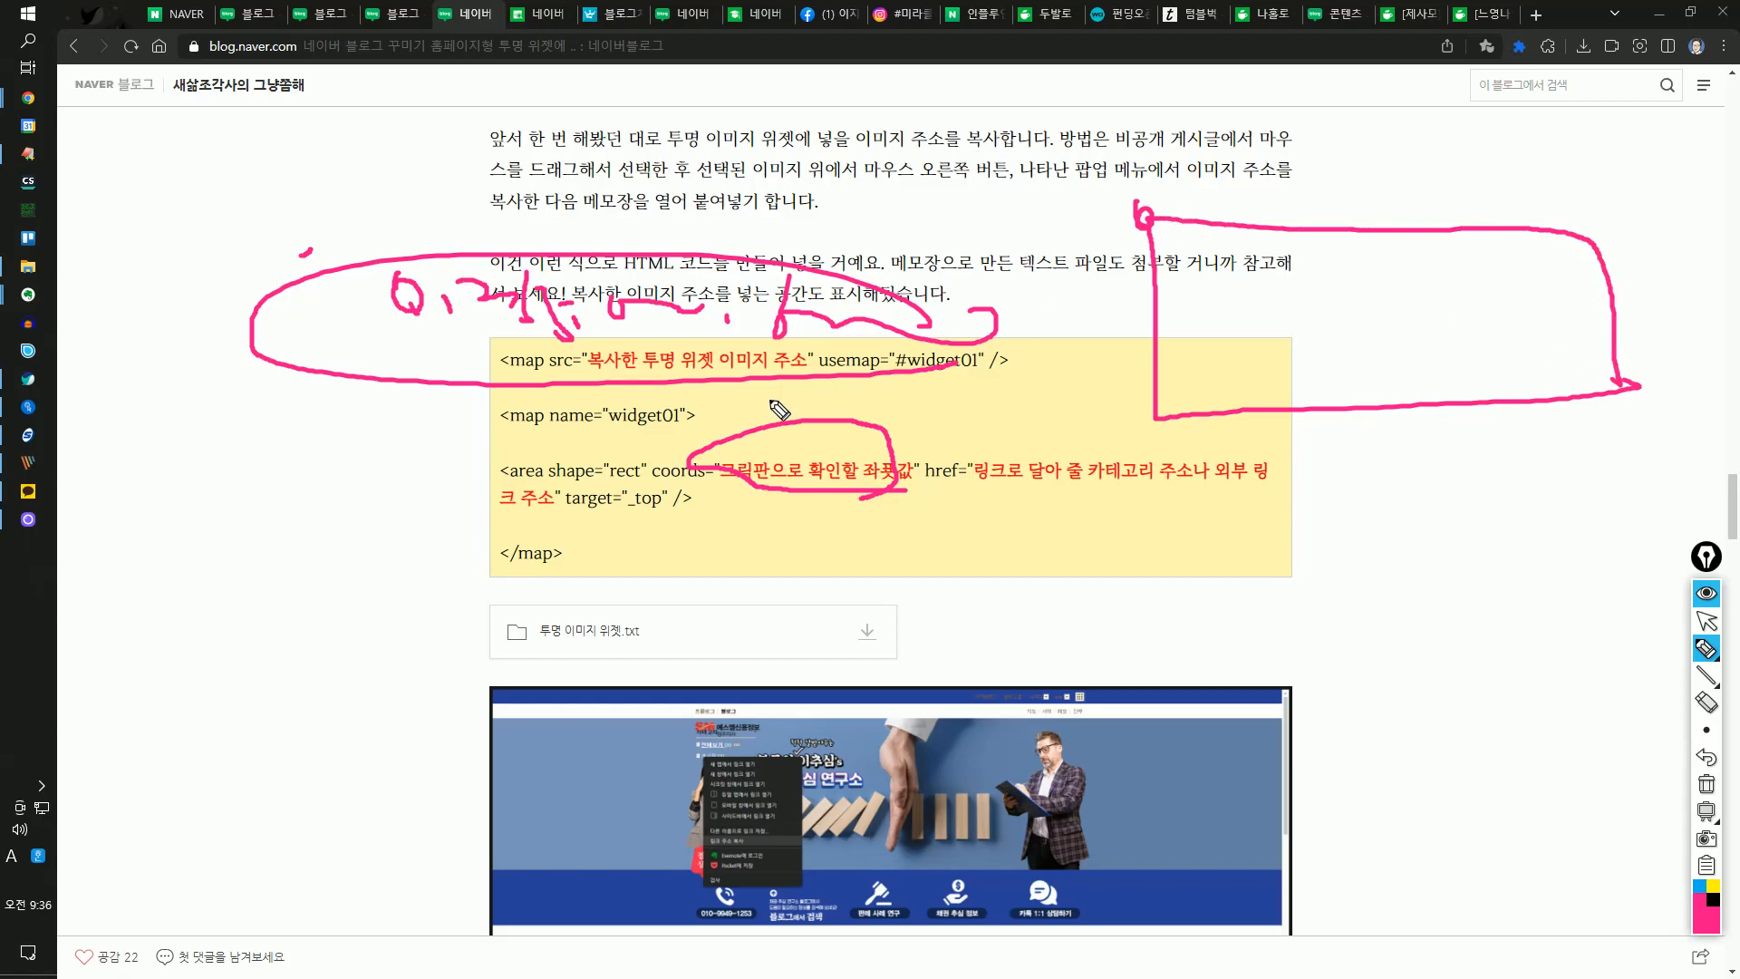
- Sketch a wide widget box below the area code line, with diagonal strokes marking separate link areas inside it
mouse_move(573, 512)
mouse_down()
mouse_move(577, 636)
mouse_move(573, 536)
mouse_move(1043, 514)
mouse_move(983, 674)
mouse_move(639, 657)
mouse_up()
drag(666, 529, 600, 576)
drag(757, 539, 673, 625)
drag(852, 570, 802, 625)
drag(1047, 539, 1012, 612)
drag(820, 525, 1060, 654)
drag(716, 527, 783, 569)
- Circle and underline the href link-address placeholder, and clear all pen annotations from the screen in cursor mode
mouse_move(942, 497)
mouse_down()
mouse_move(986, 476)
mouse_move(1269, 498)
mouse_up()
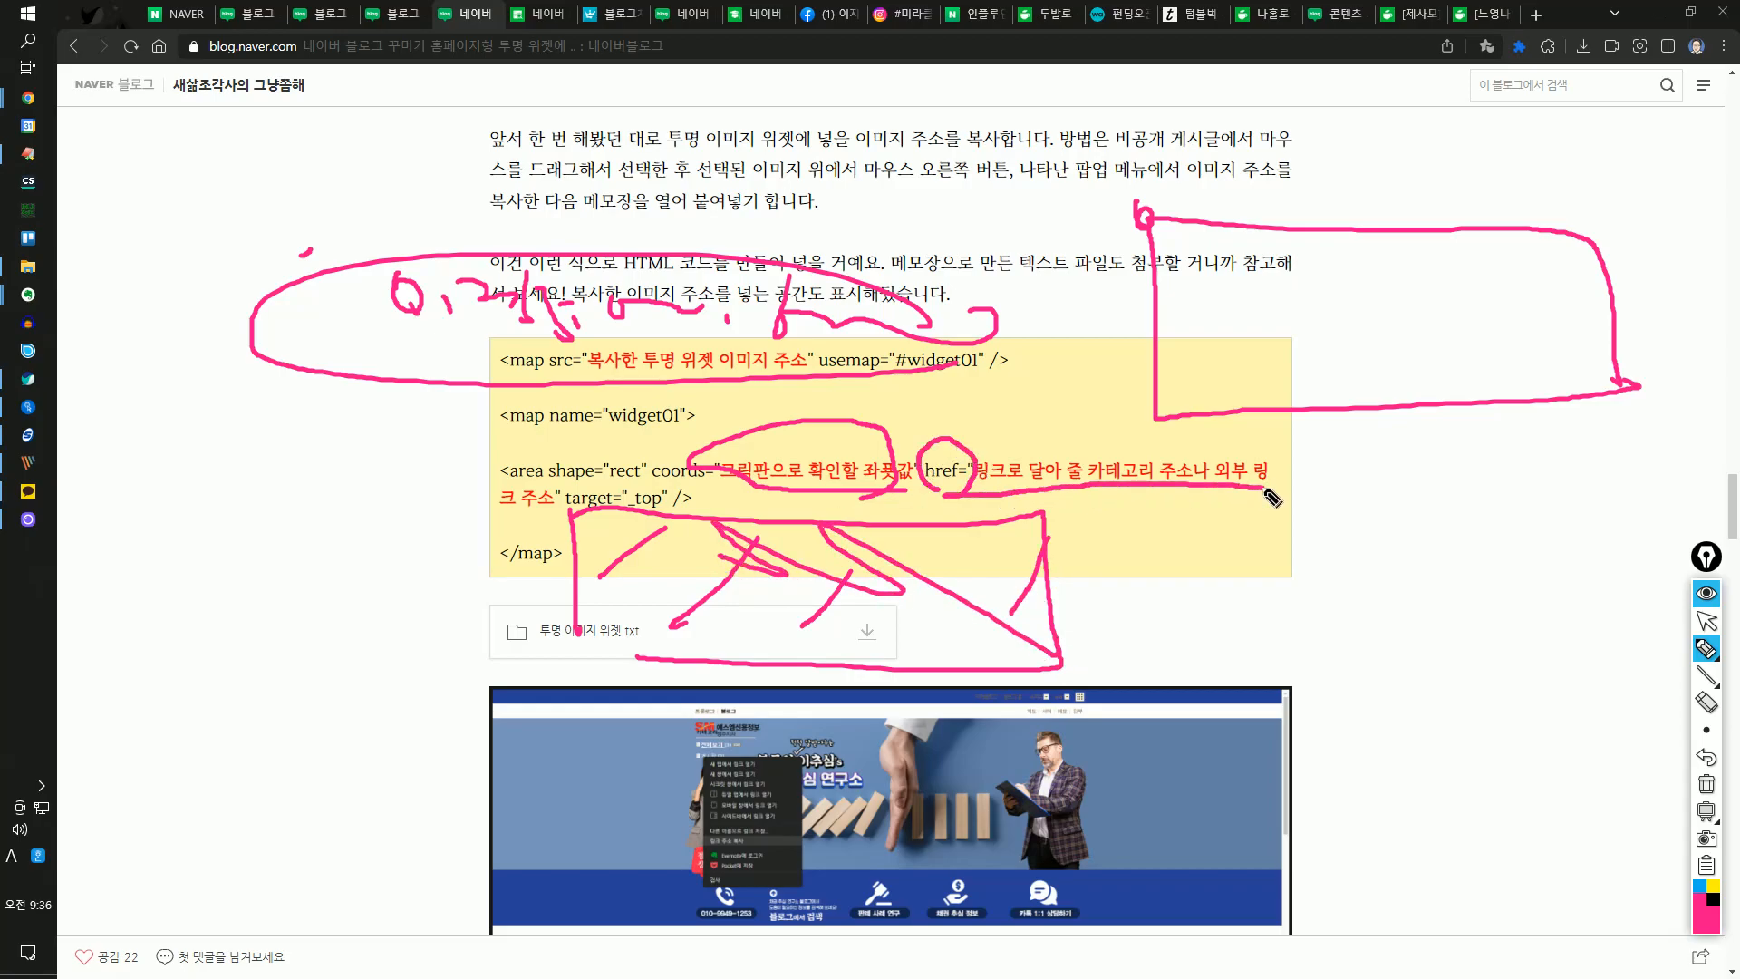
click(1706, 621)
click(1707, 784)
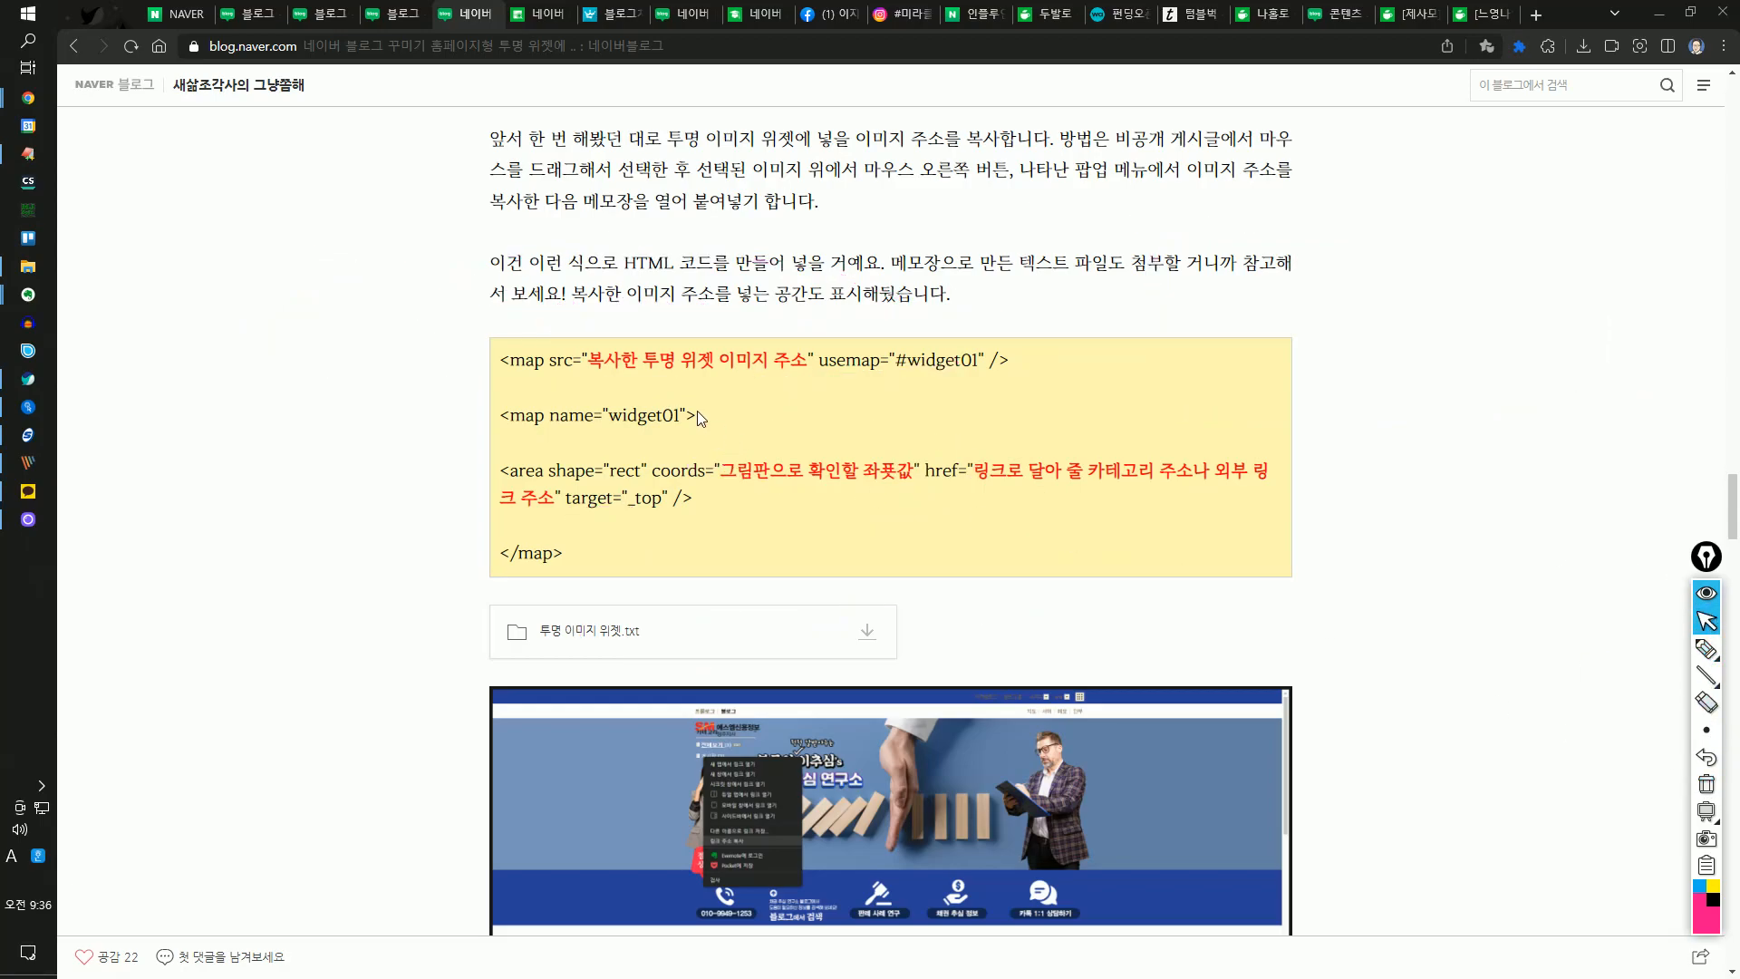
- Examine the category-address instructions, the blog's homepage-style header widgets, and the post's 투명 위젯에 링크 달기 section
scroll(723, 345, down, 5)
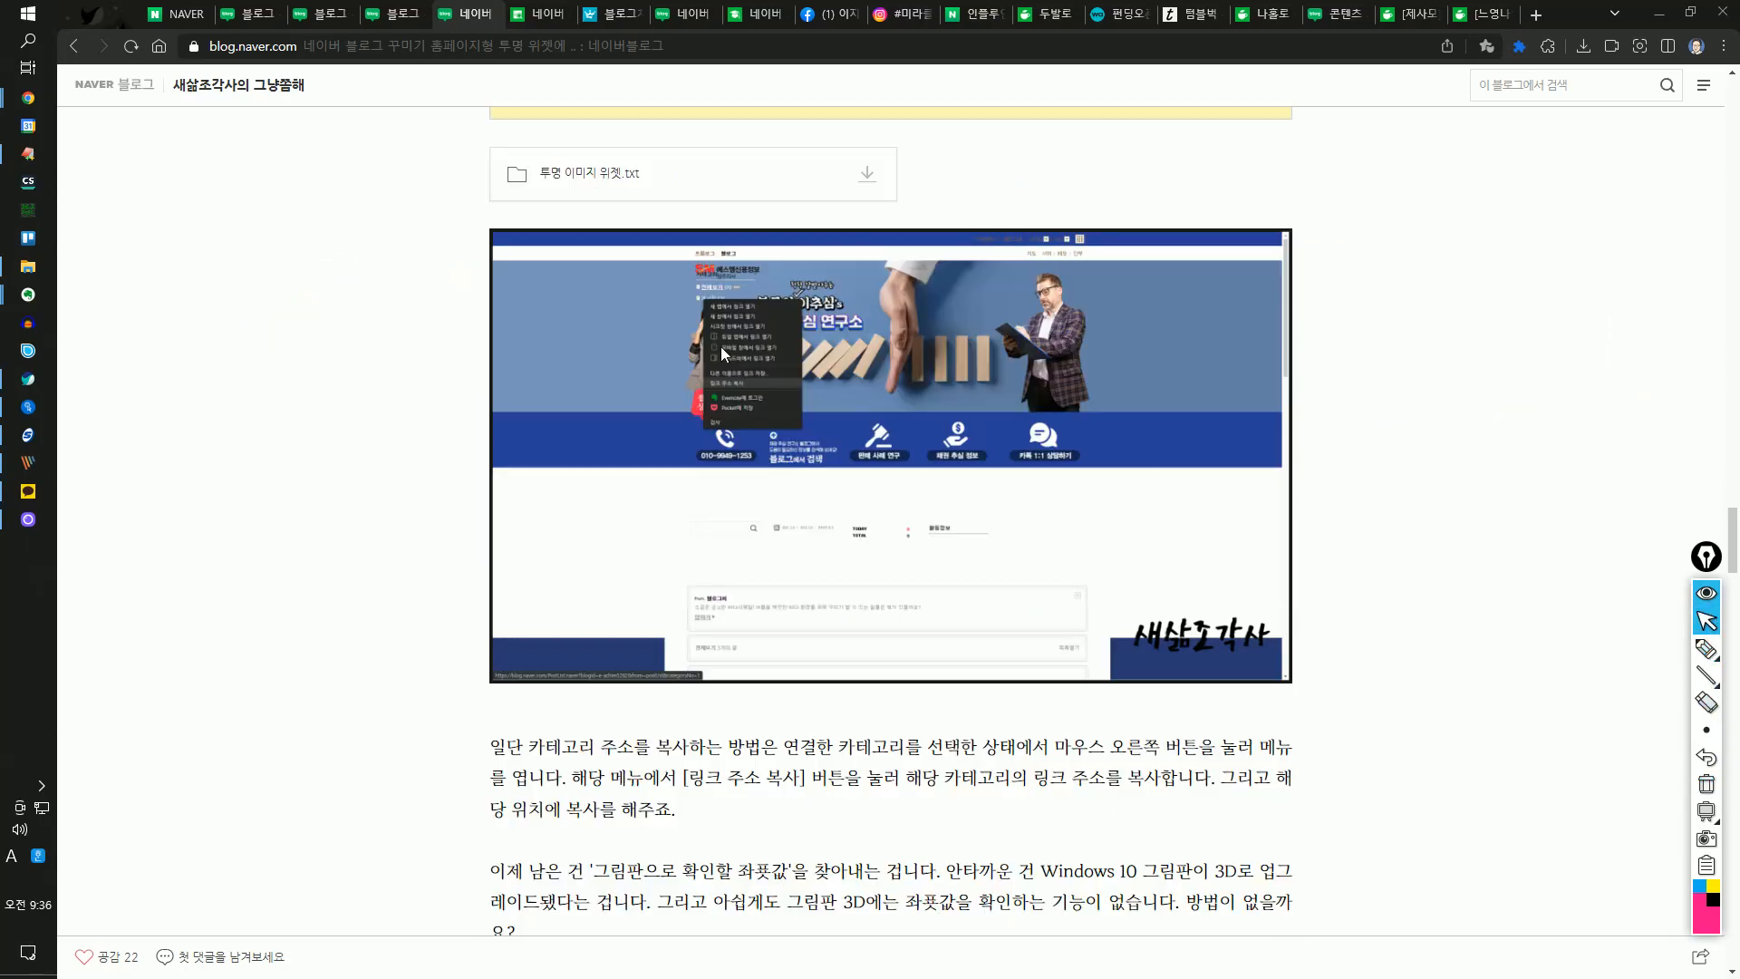
scroll(729, 352, down, 3)
scroll(734, 355, up, 20)
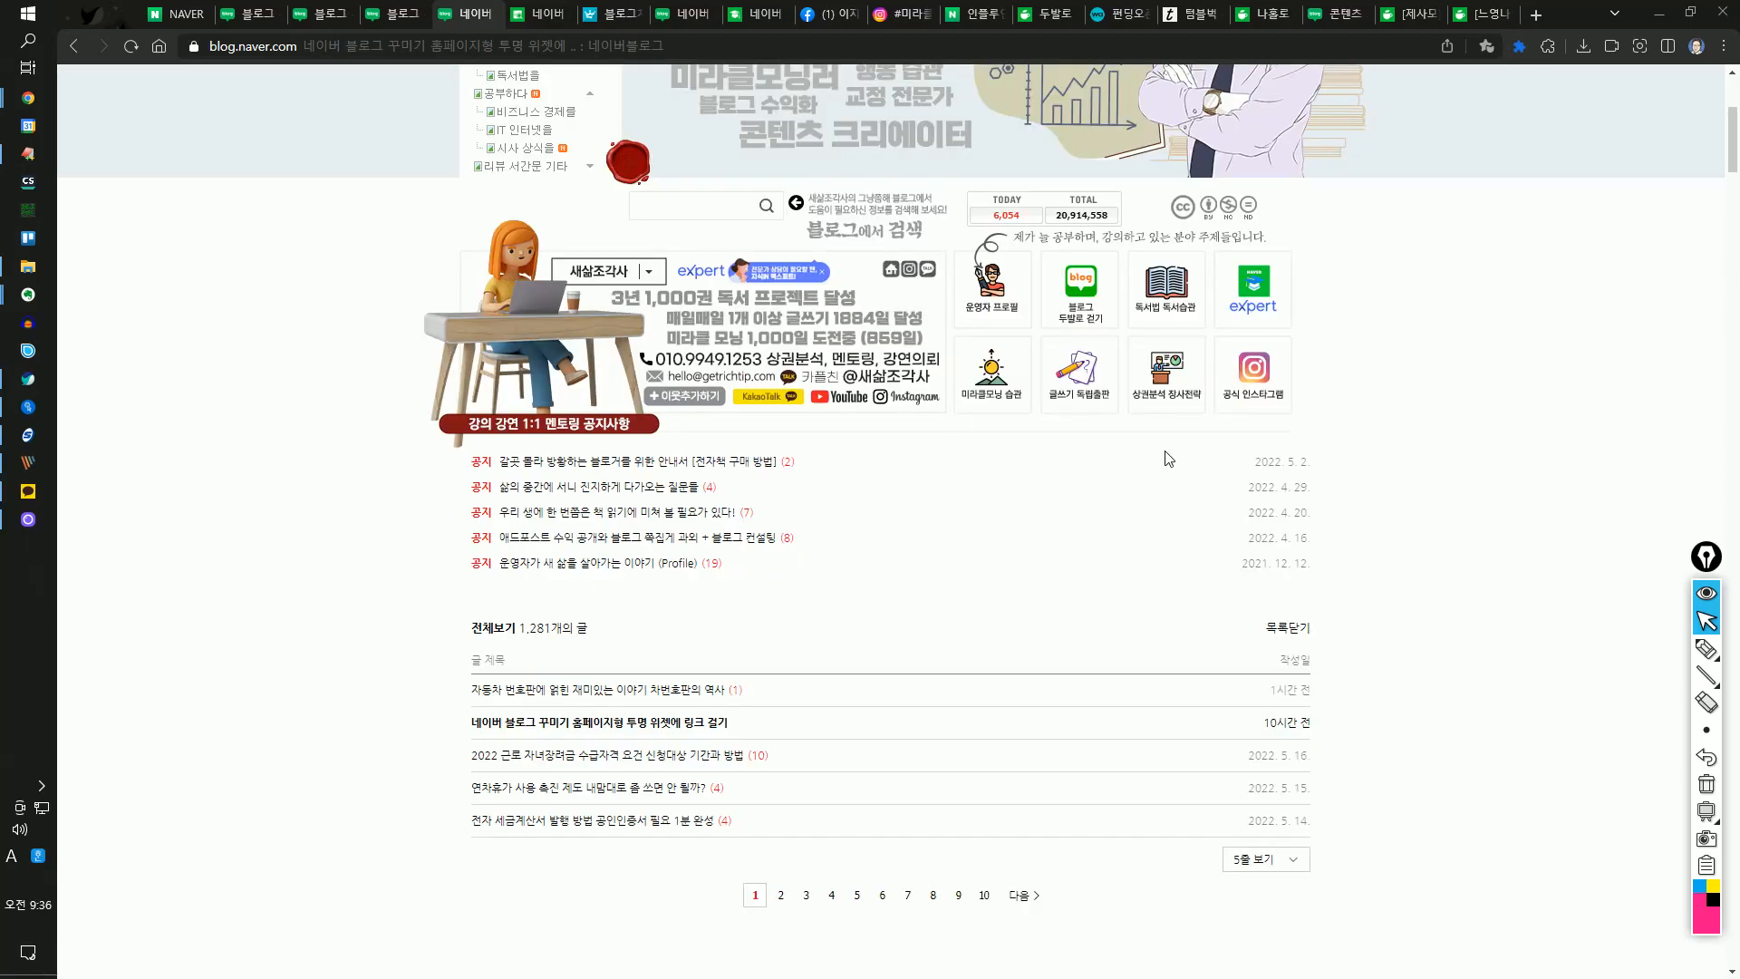
scroll(1169, 456, up, 4)
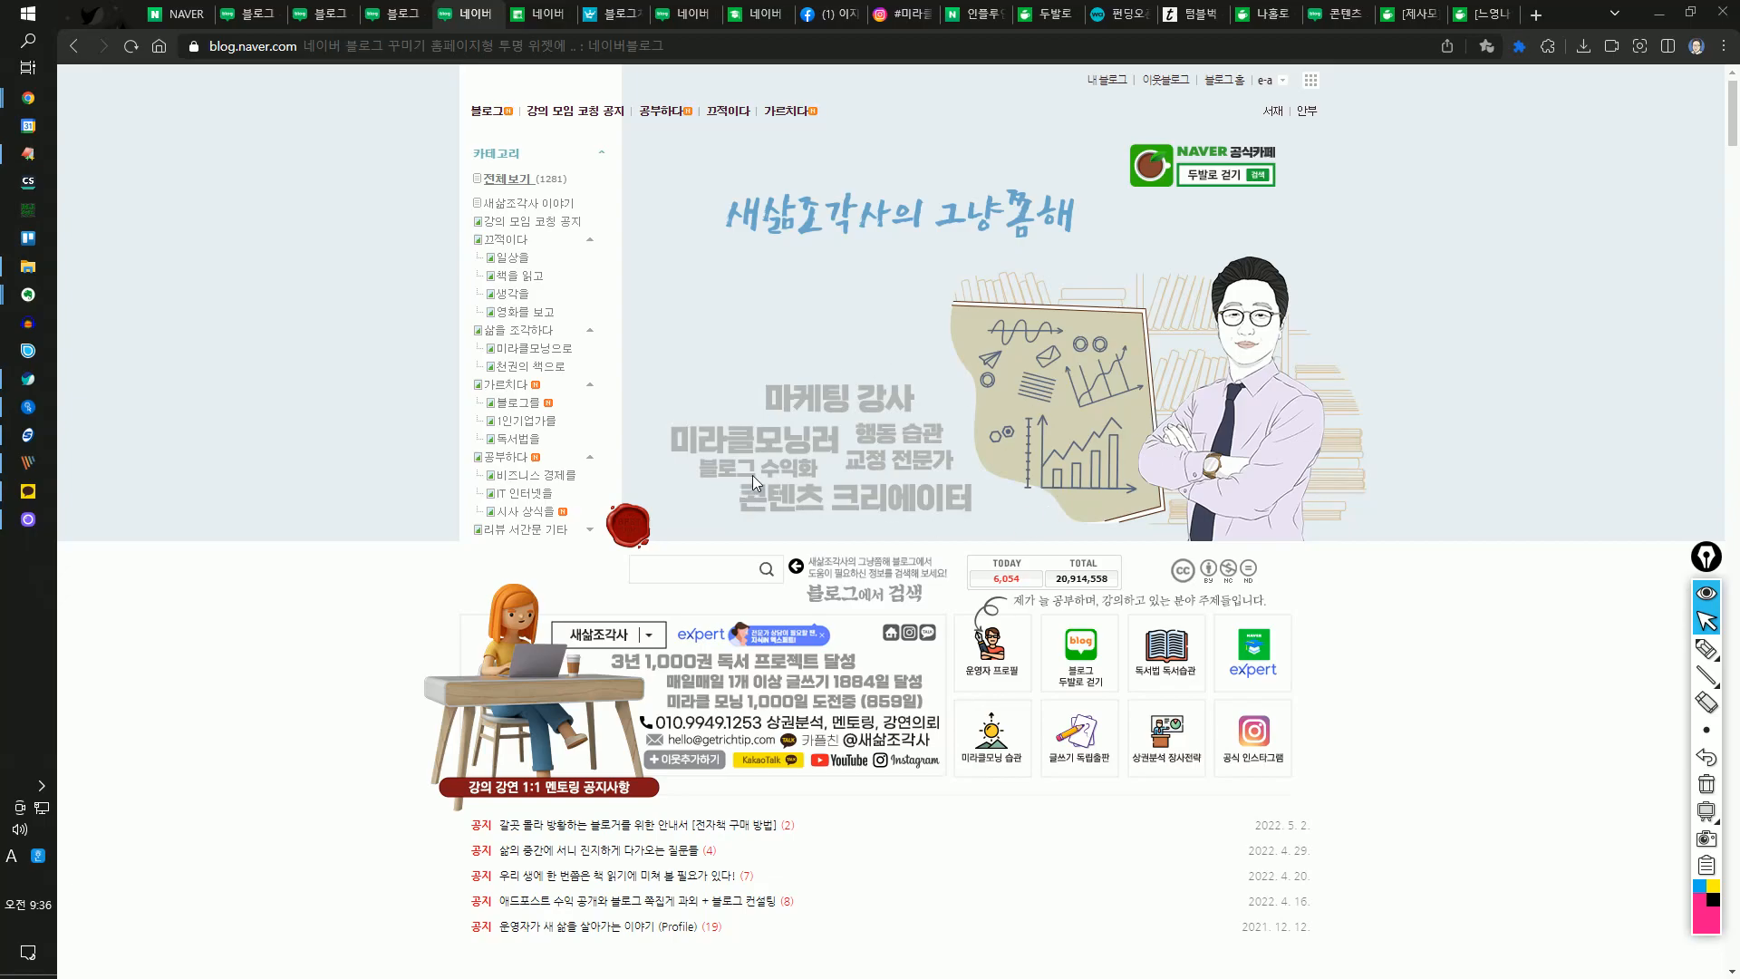
scroll(598, 517, down, 10)
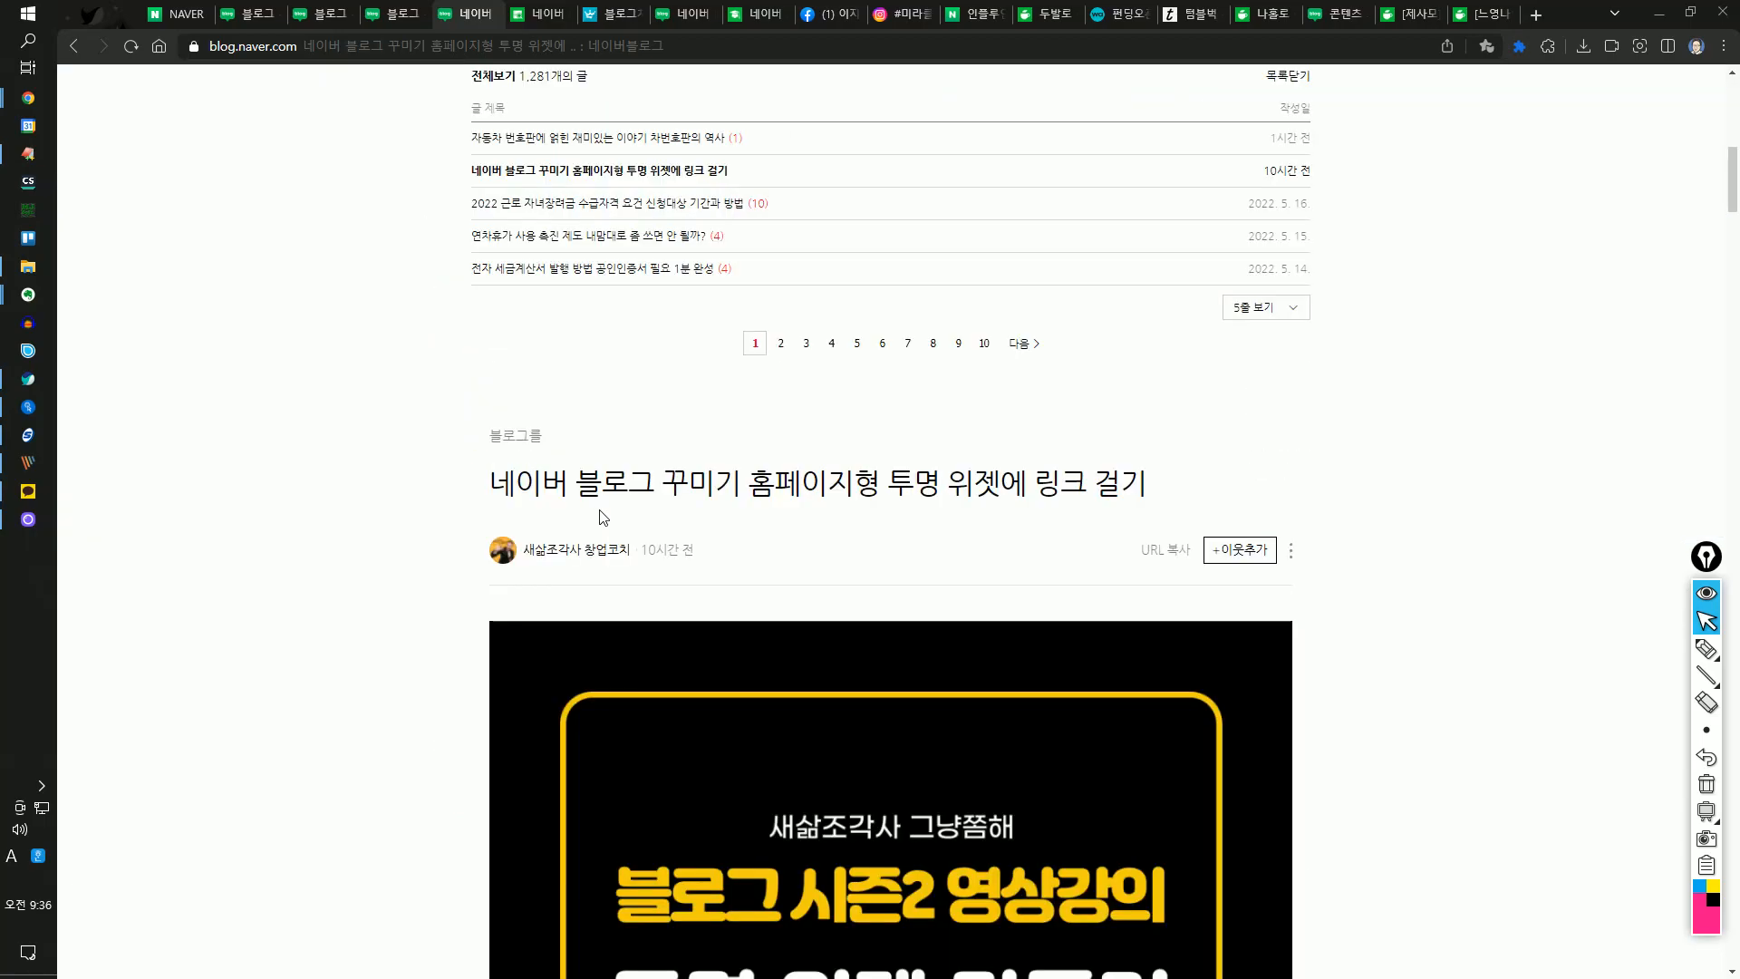
scroll(601, 516, down, 10)
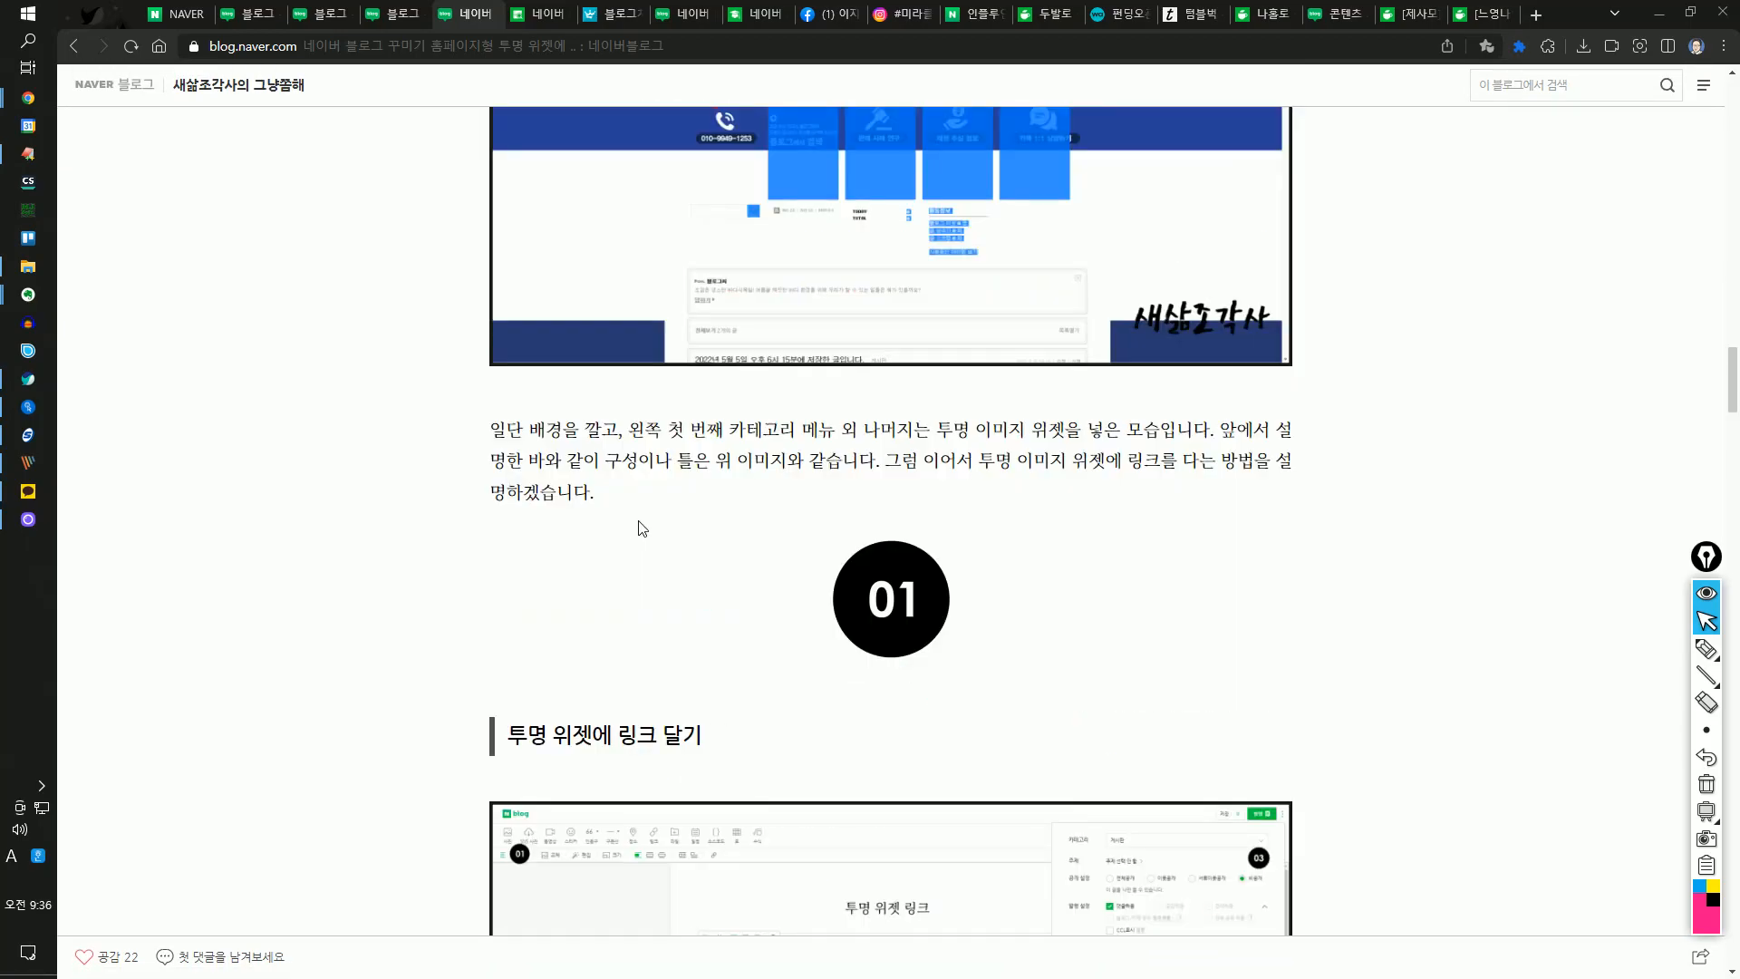
mouse_move(59, 598)
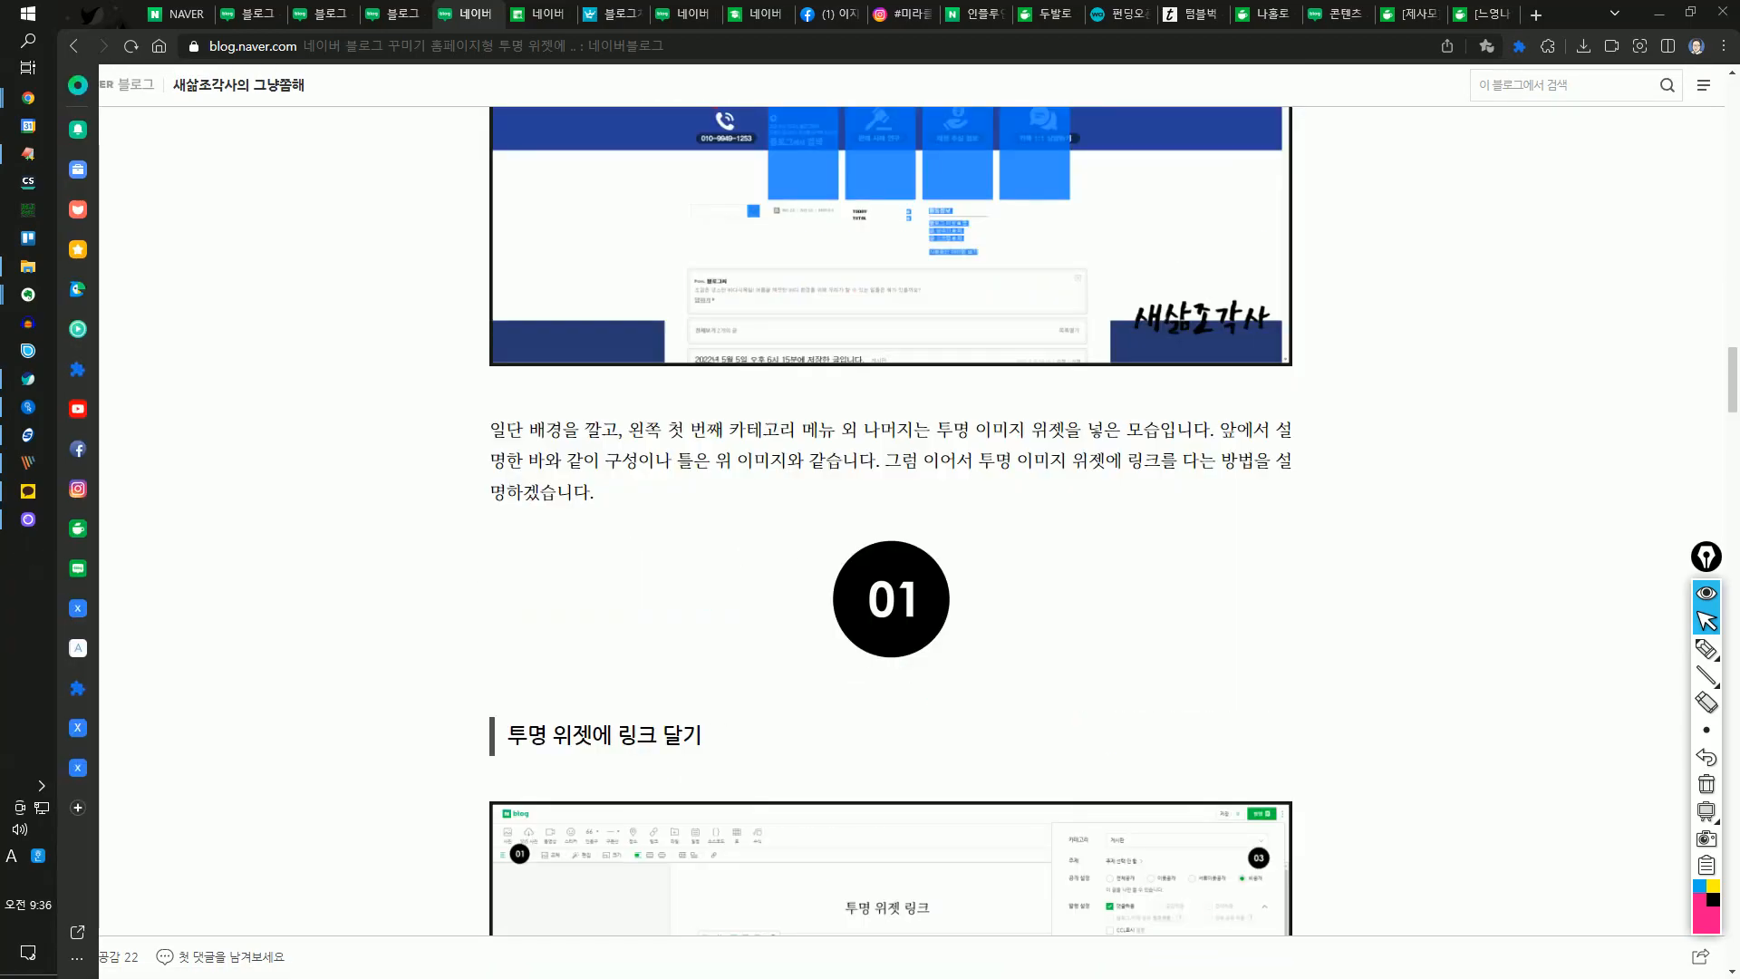